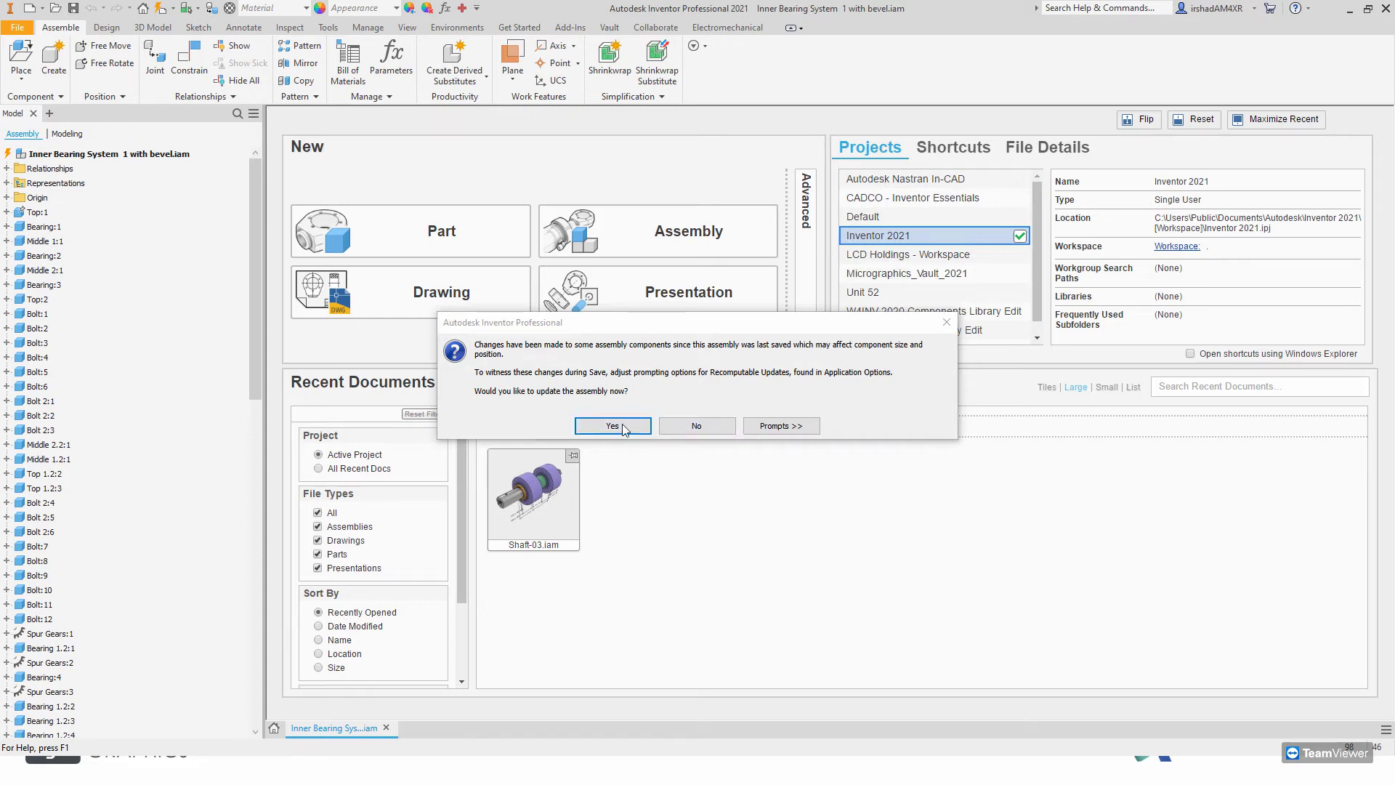
# - Open the Inner Bearing System assembly without updating its changed components and inspect the model
pyautogui.click(730, 427)
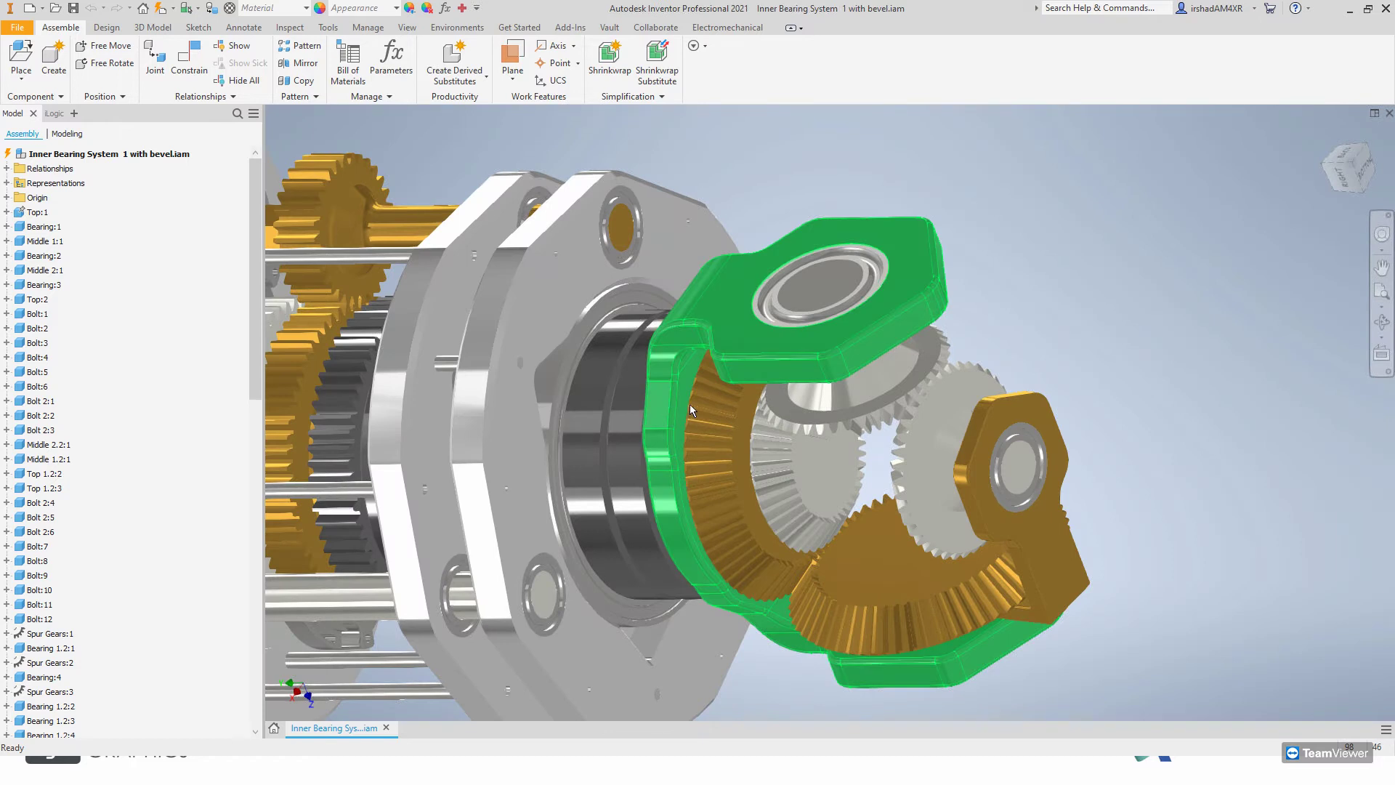
pyautogui.moveTo(548, 370); pyautogui.dragTo(542, 467, button='middle')
pyautogui.scroll(3, 740, 361)
pyautogui.moveTo(614, 422); pyautogui.dragTo(673, 452, button='middle')
pyautogui.scroll(3, 550, 474)
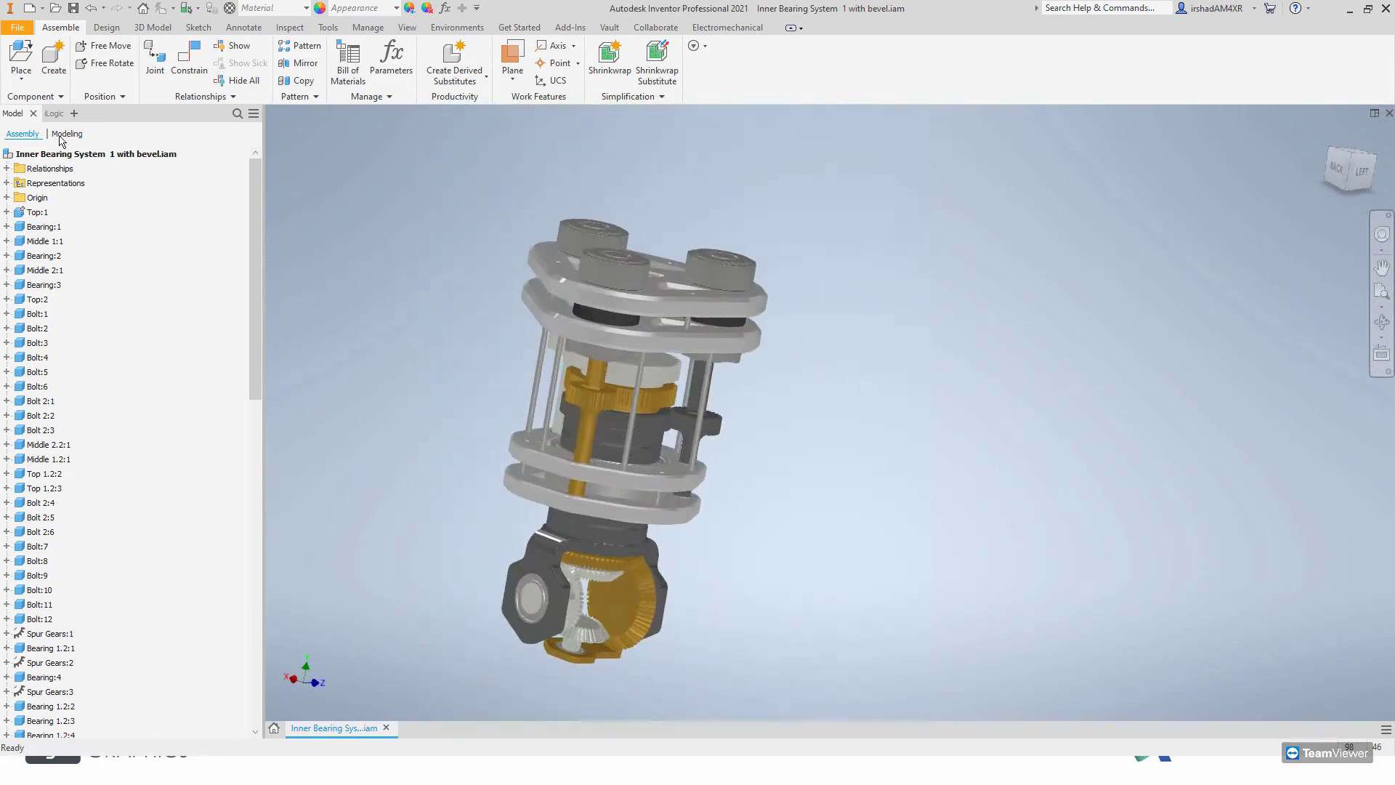
pyautogui.click(41, 13)
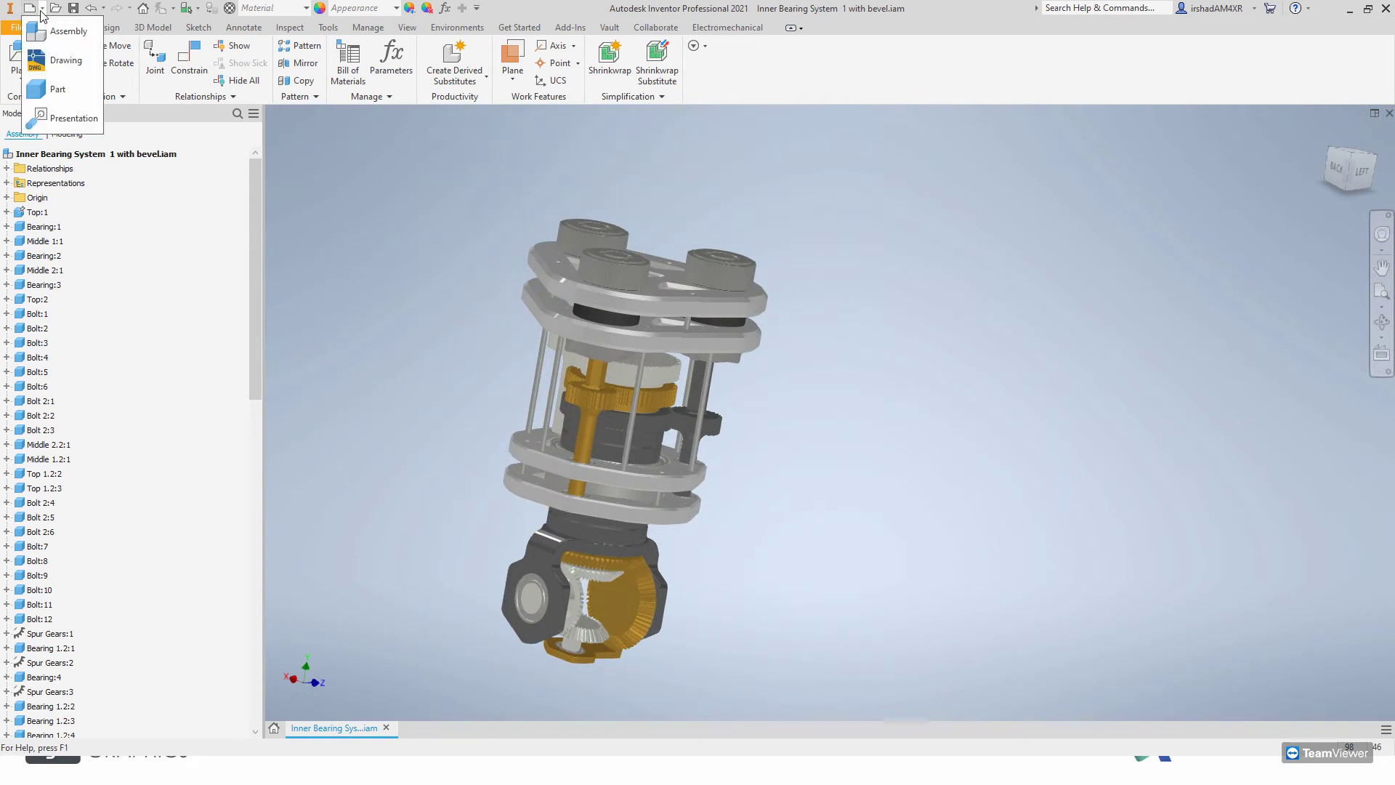
pyautogui.click(34, 9)
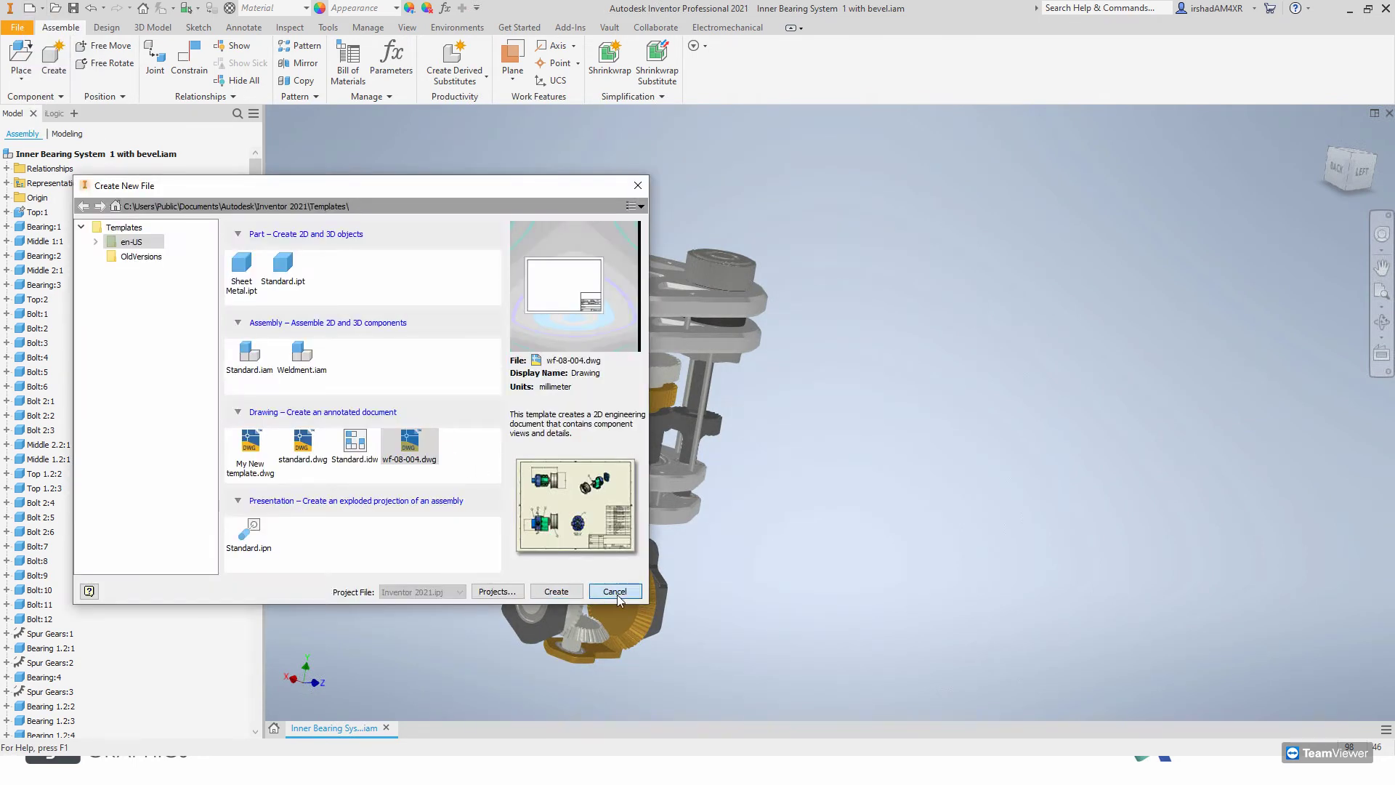
pyautogui.click(617, 599)
pyautogui.keyDown('shift'); pyautogui.moveTo(557, 384); pyautogui.dragTo(465, 342, button='middle'); pyautogui.keyUp('shift')
pyautogui.scroll(-2, 465, 342)
pyautogui.click(81, 157)
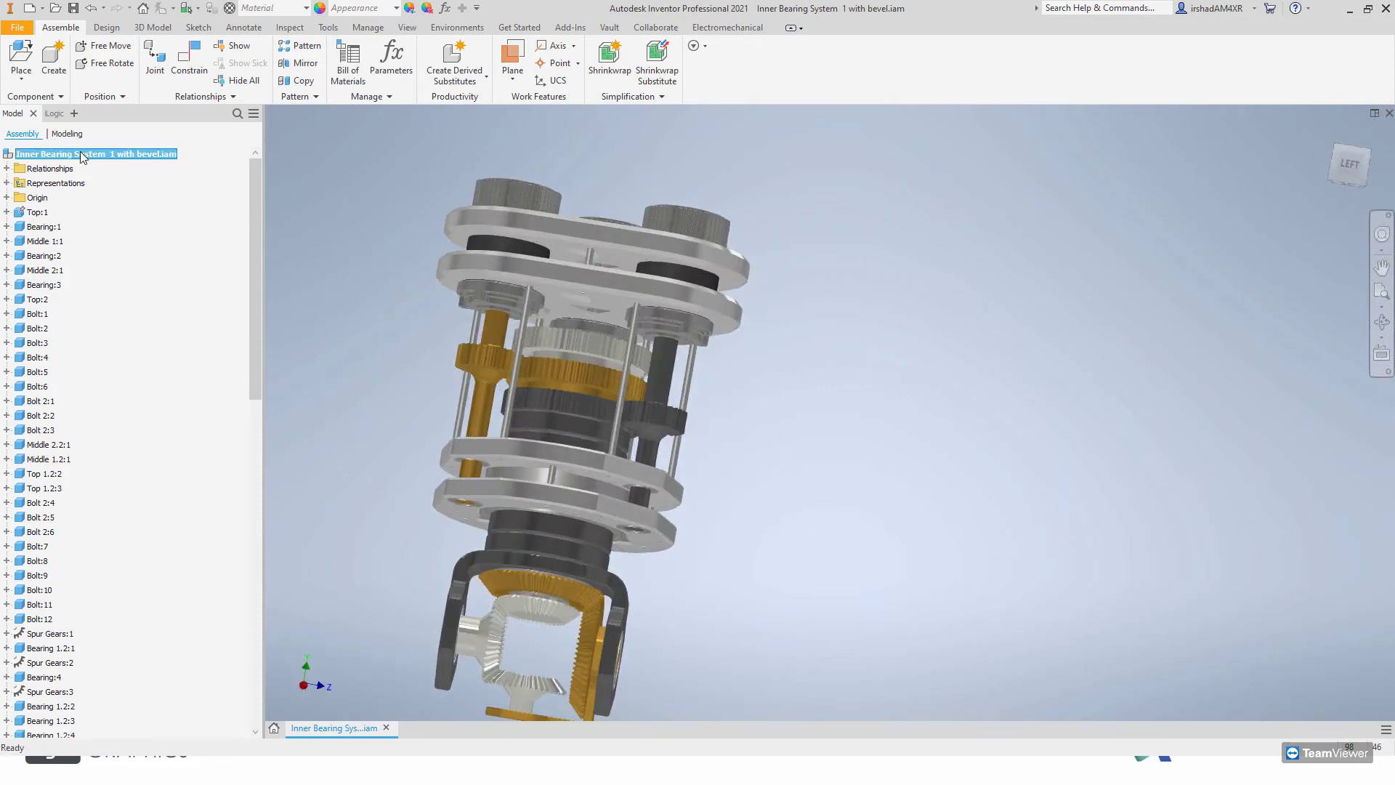
pyautogui.rightClick(82, 155)
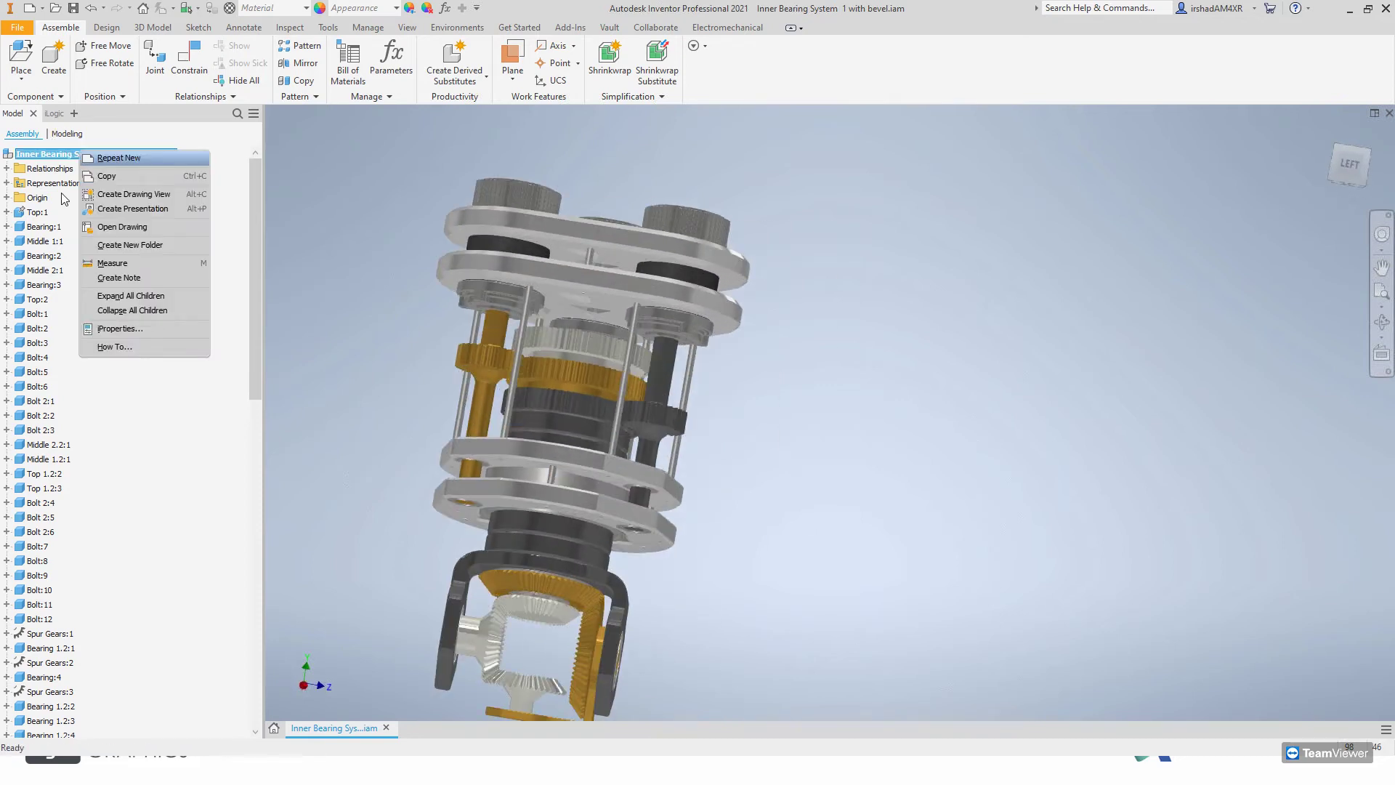
pyautogui.click(44, 255)
pyautogui.rightClick(45, 257)
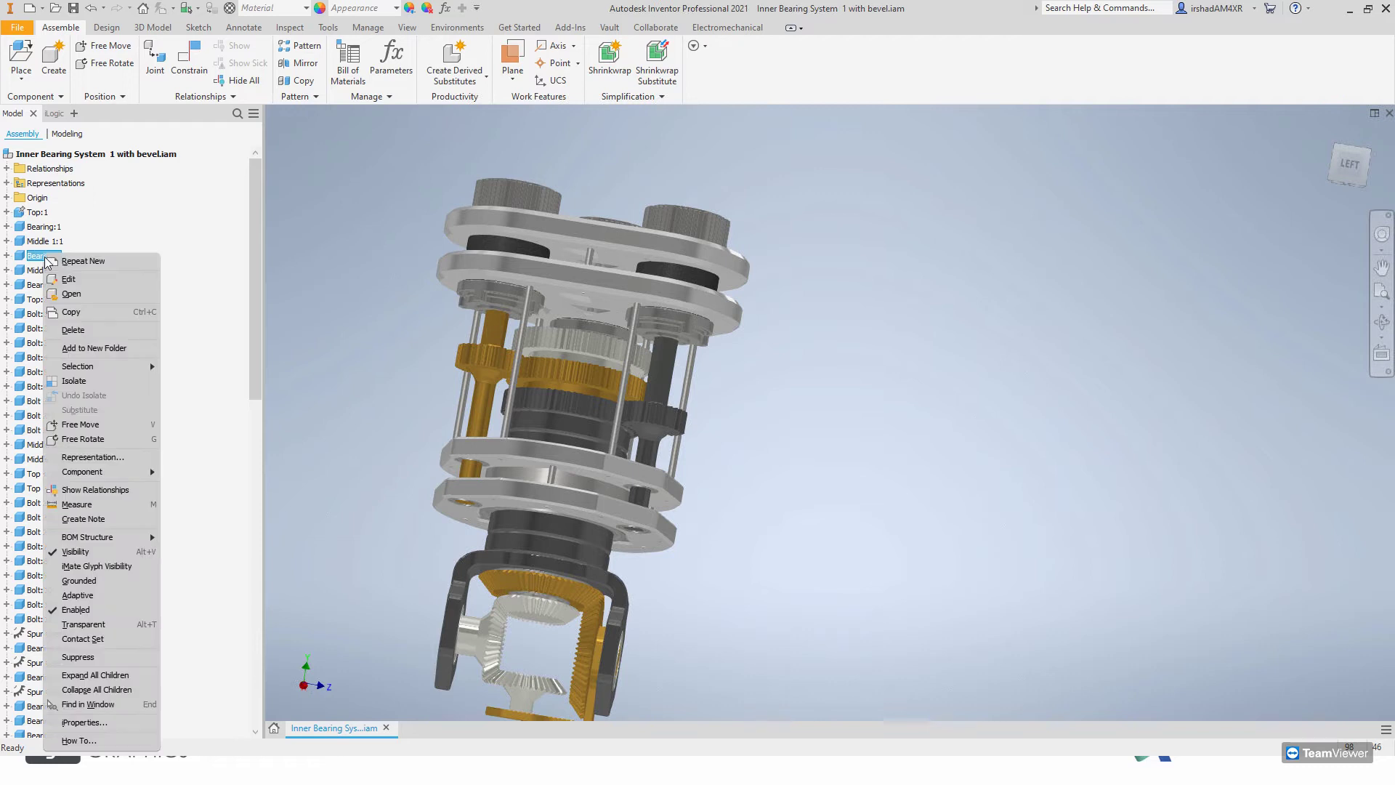
# - Create a drawing view of the whole assembly in a new drawing based on the wf-08-004.dwg template
pyautogui.click(89, 154)
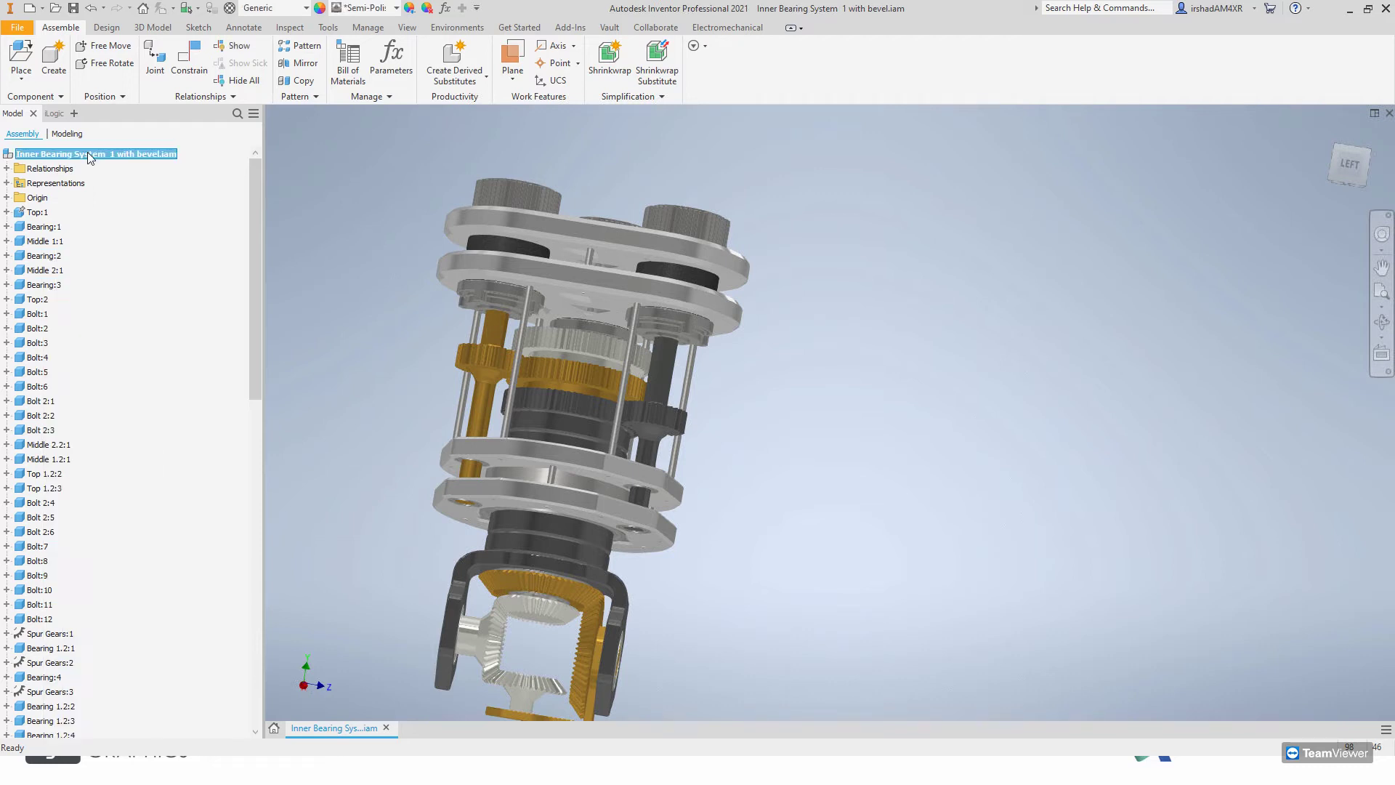
pyautogui.rightClick(87, 153)
pyautogui.click(148, 197)
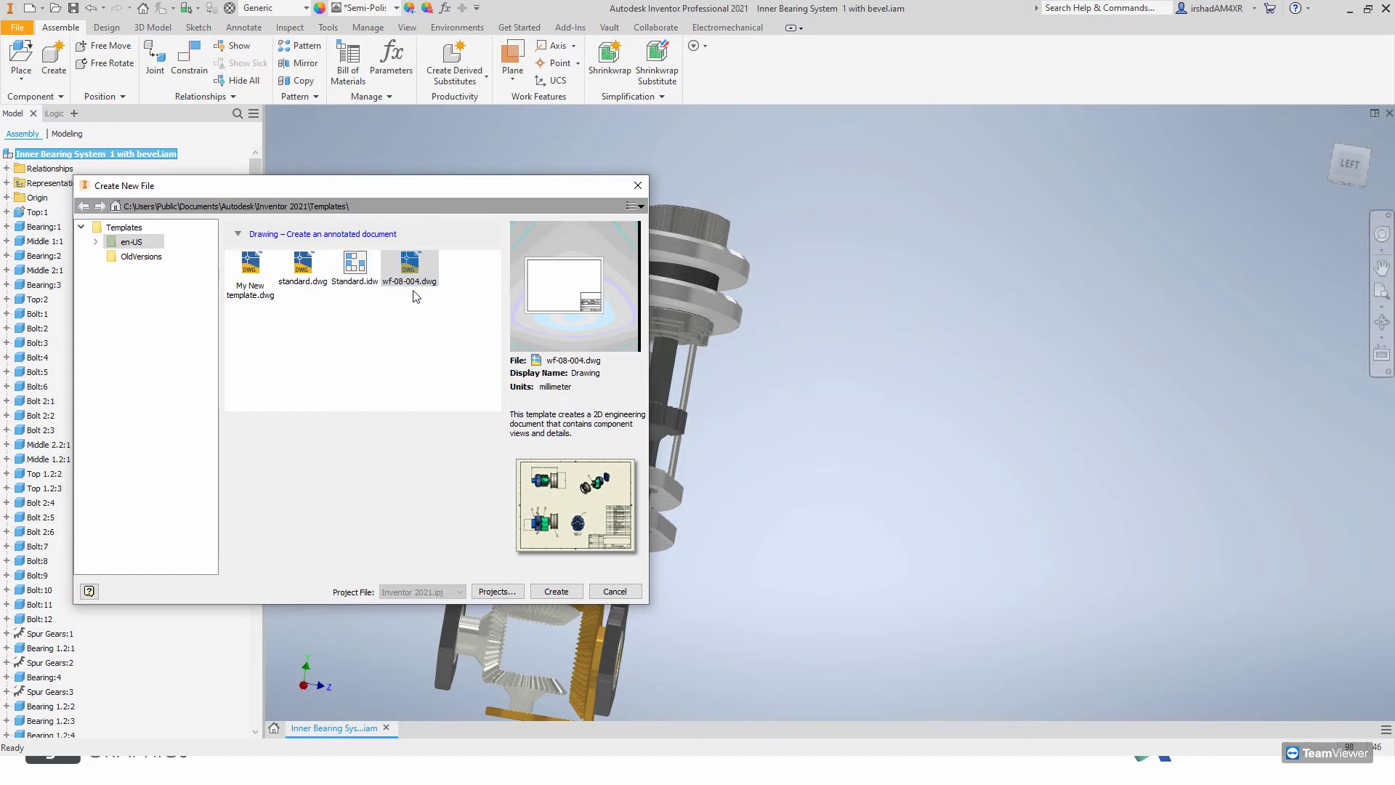
pyautogui.click(556, 591)
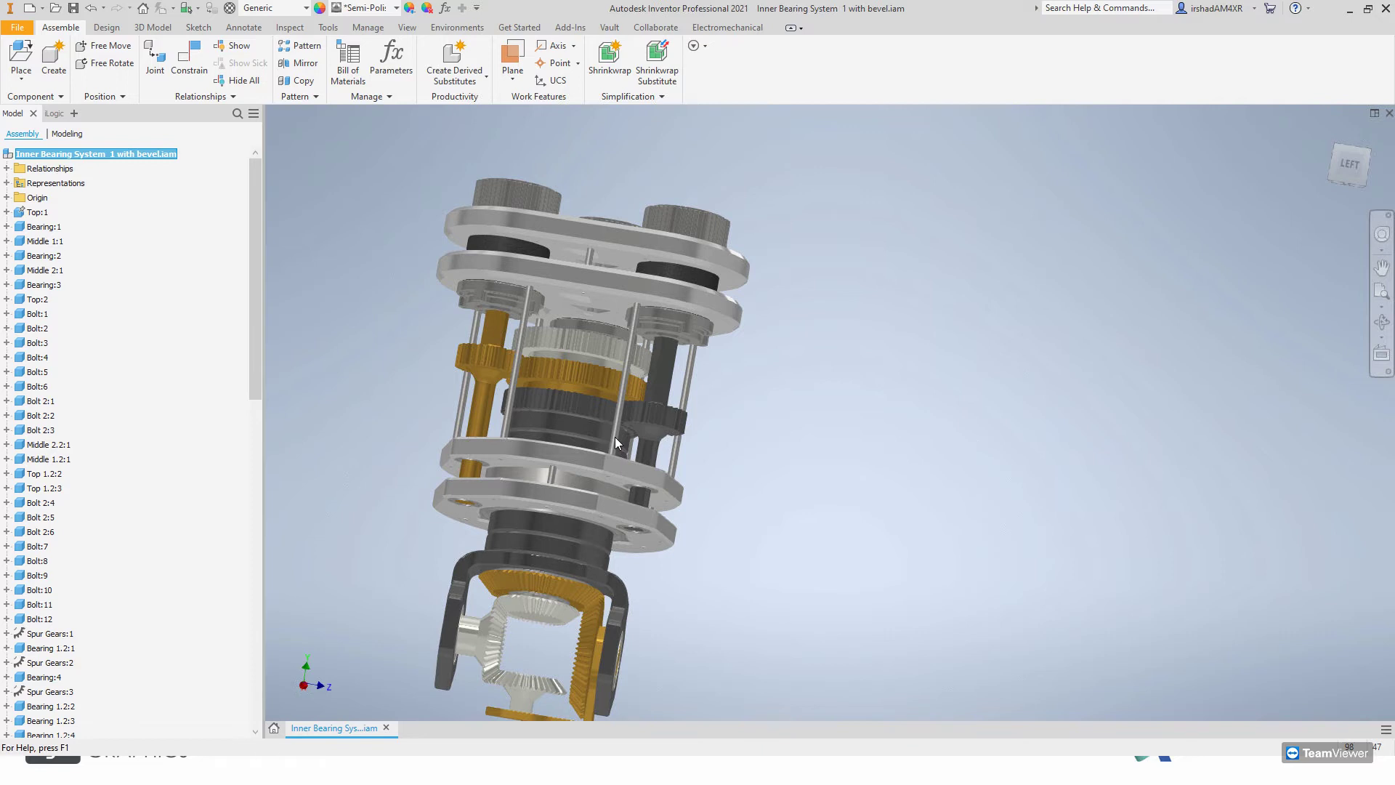
# - Enter "sads" as the title block's tracking code and accept the prompted texts
pyautogui.click(448, 186)
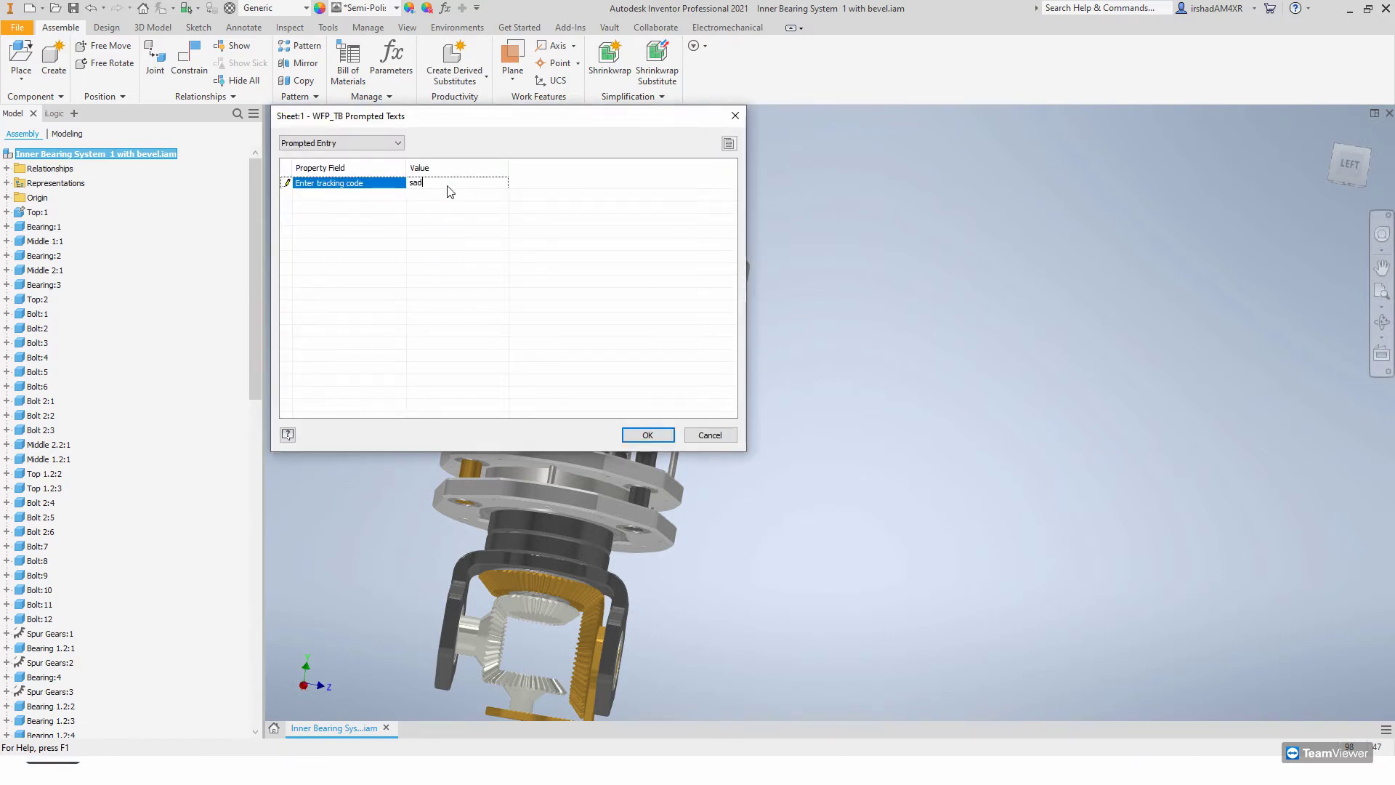
pyautogui.click(707, 435)
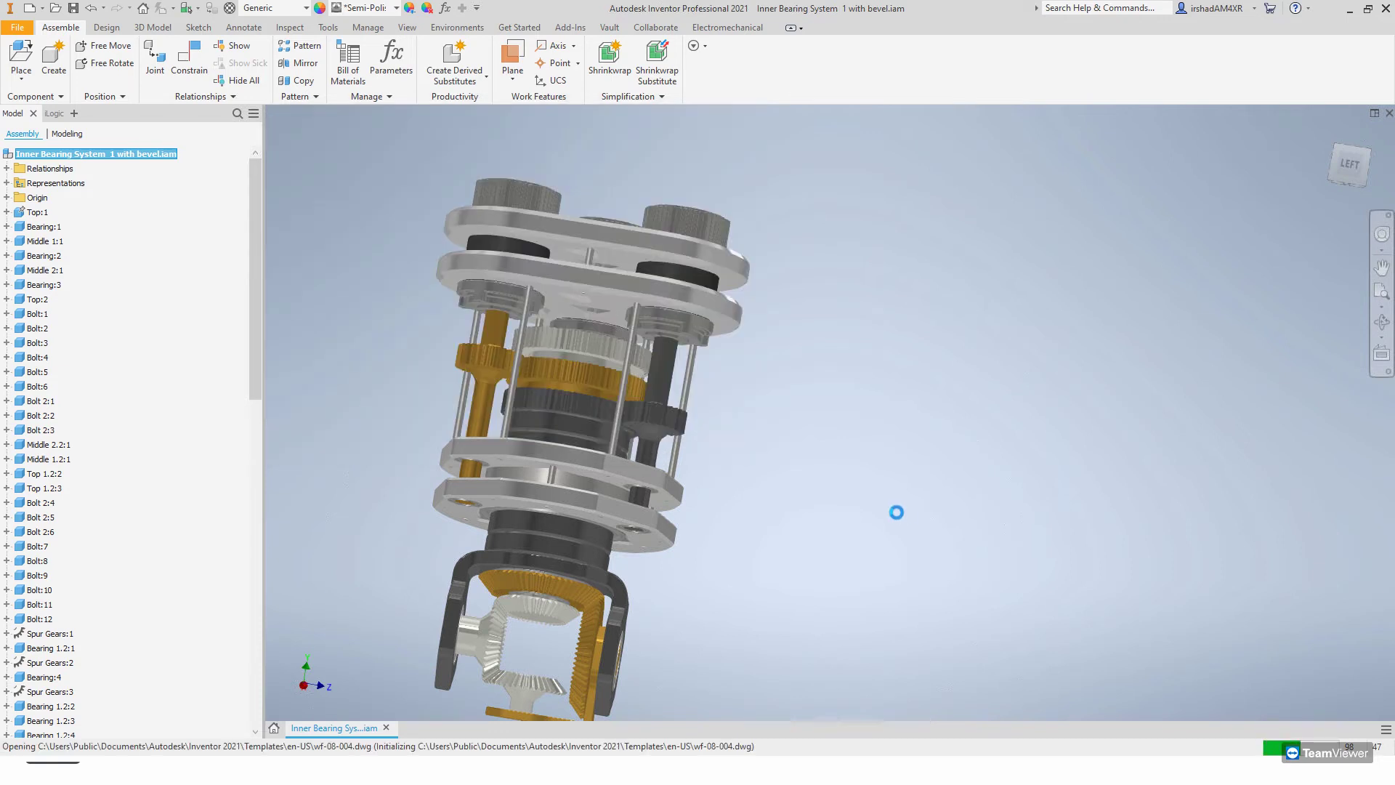
pyautogui.click(669, 443)
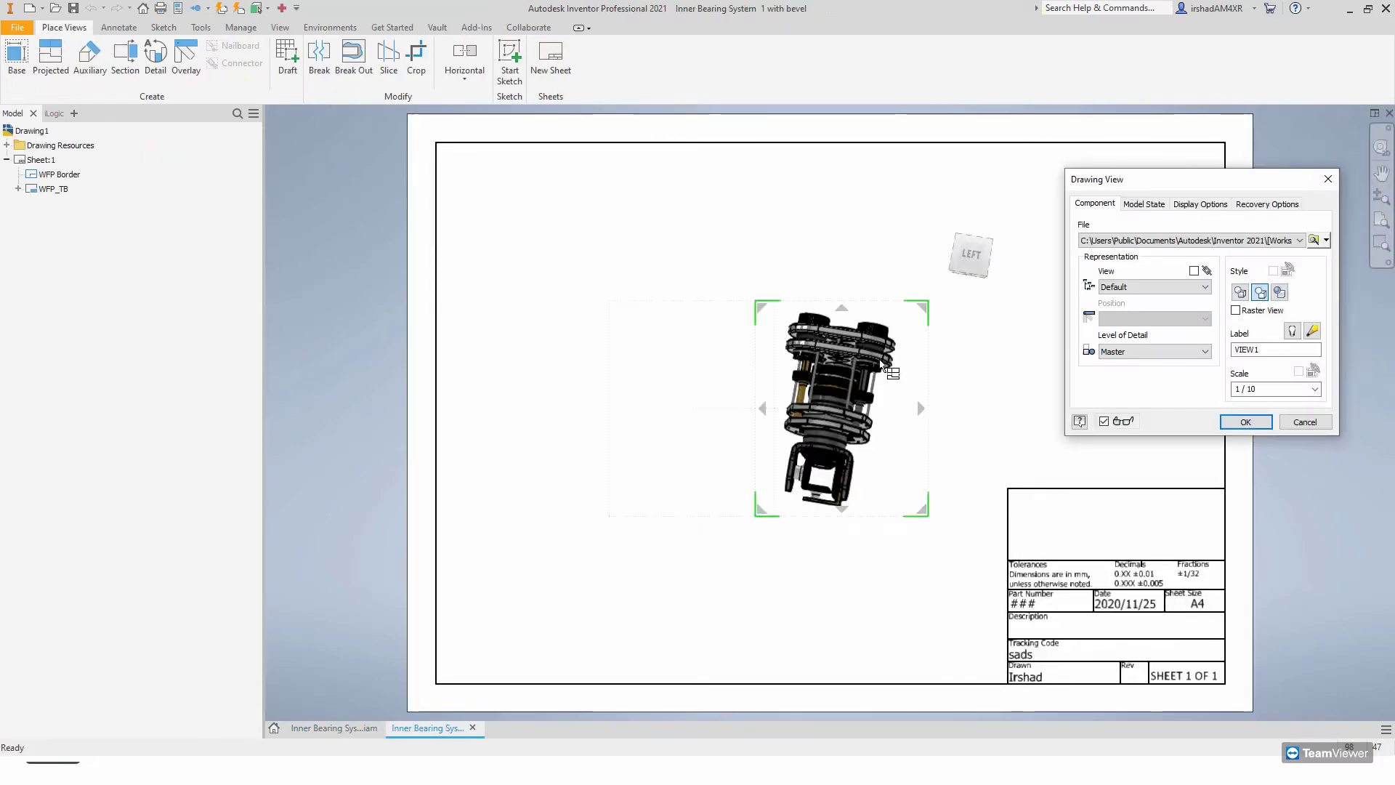
# - Orient the base view to Front and place it in the upper-left corner of the sheet
pyautogui.click(948, 226)
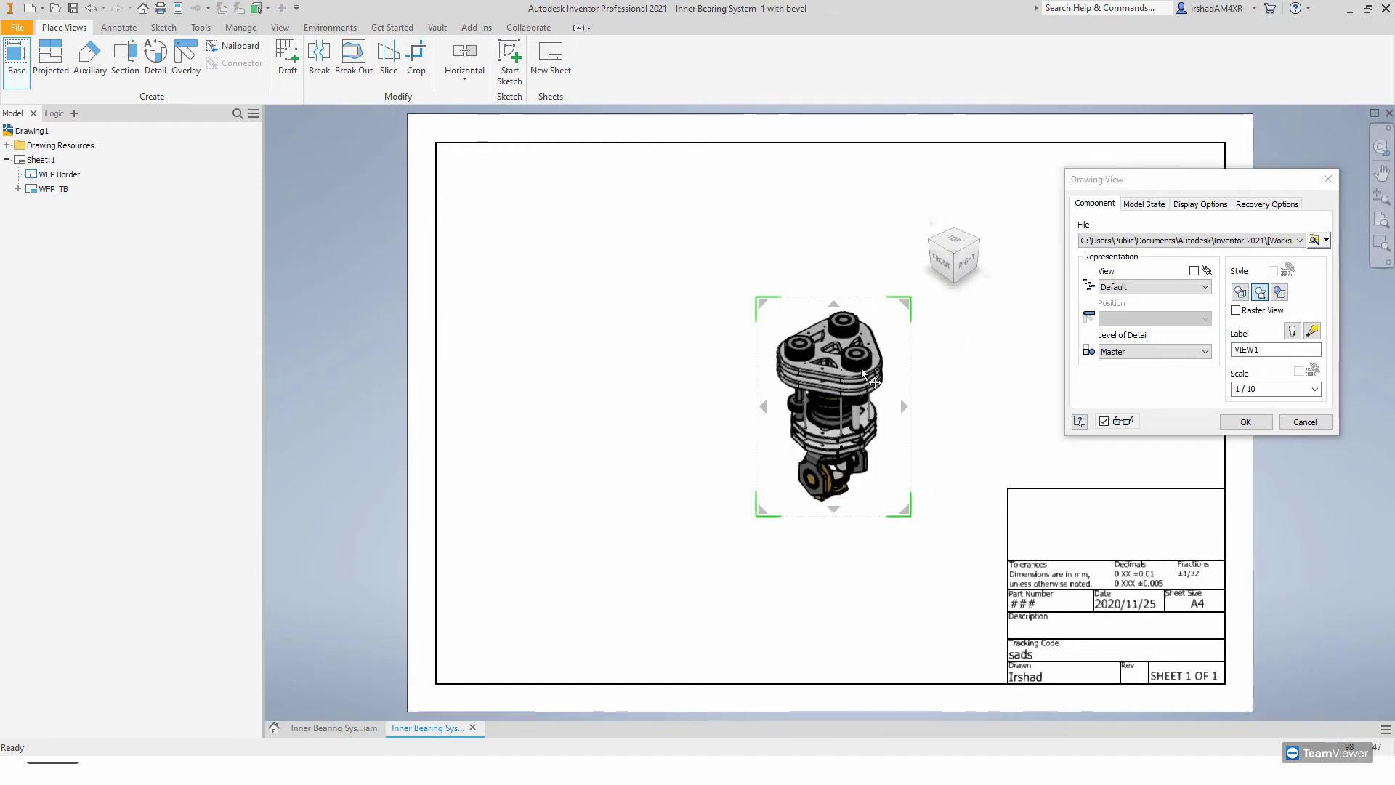
pyautogui.click(942, 258)
pyautogui.moveTo(710, 303); pyautogui.dragTo(441, 171)
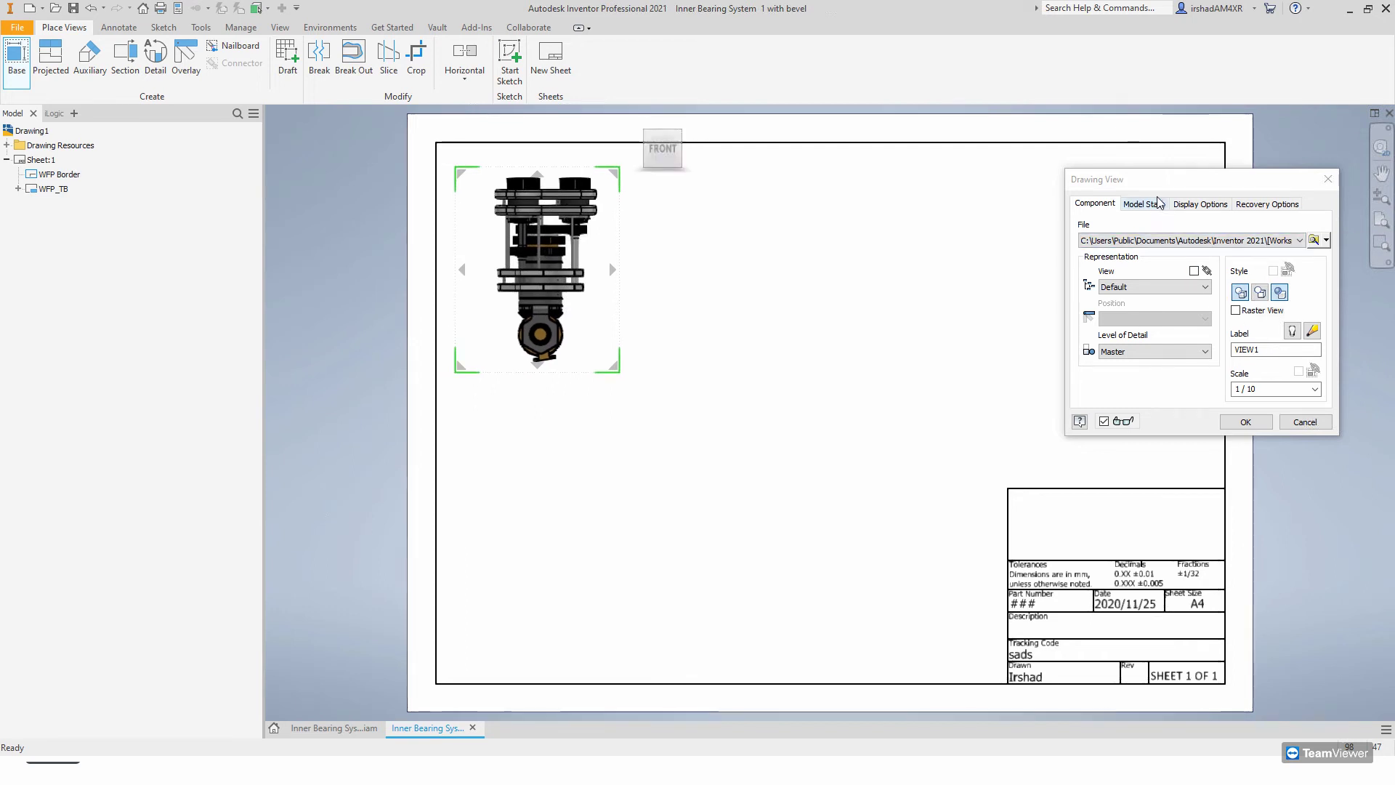
pyautogui.moveTo(1160, 183); pyautogui.dragTo(967, 152)
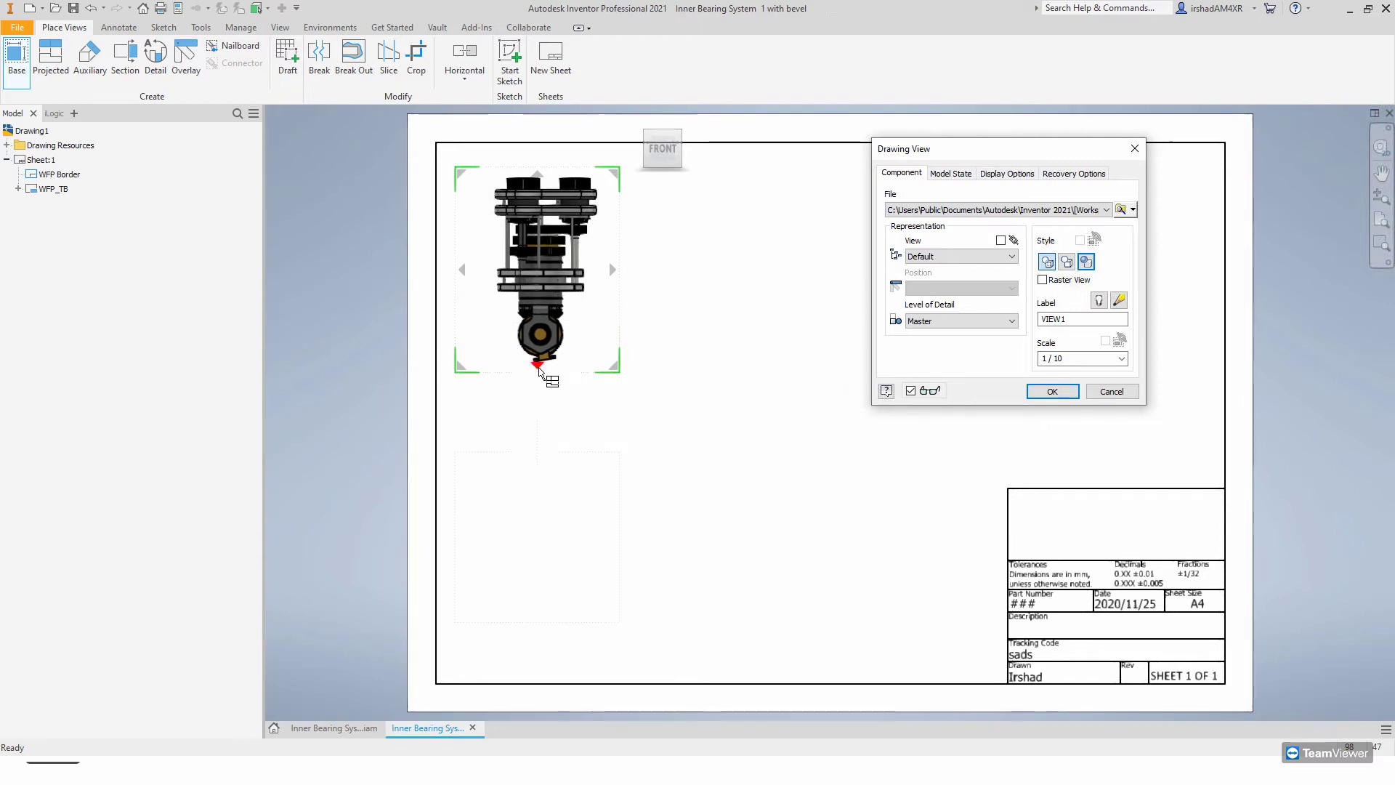
# - Add projected views below and to the right of the front view, plus an isometric view diagonally below it
pyautogui.click(538, 365)
pyautogui.click(616, 364)
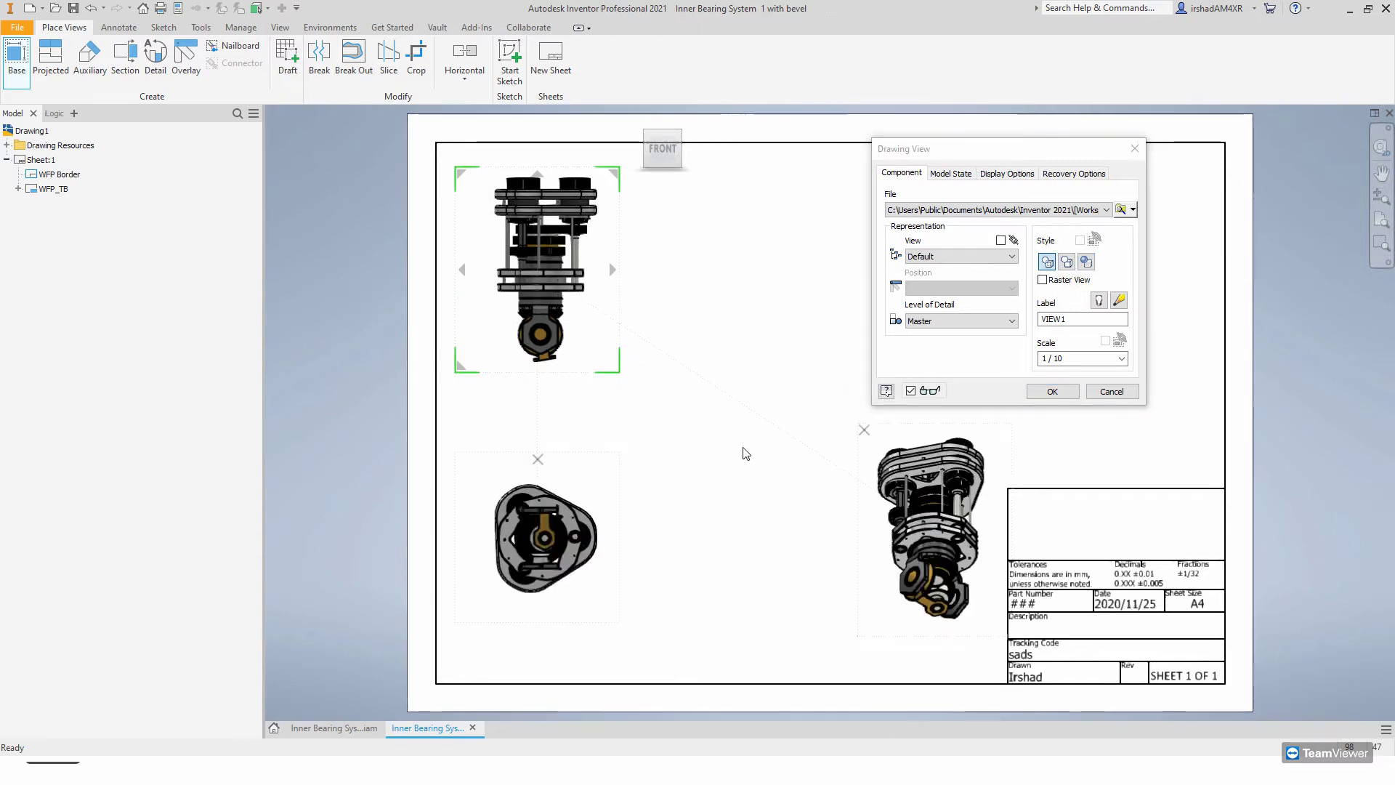
pyautogui.moveTo(956, 500); pyautogui.dragTo(840, 491)
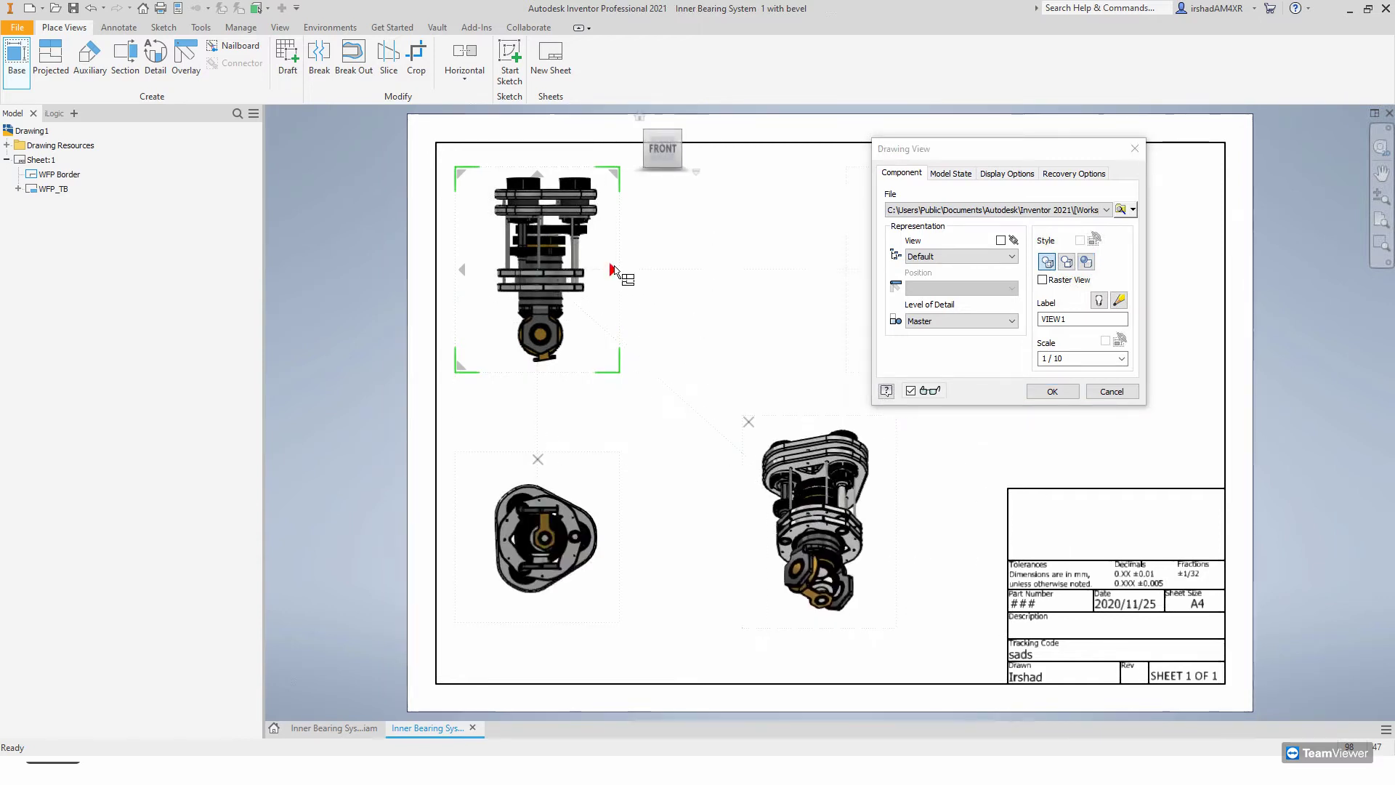
pyautogui.moveTo(1005, 146); pyautogui.dragTo(1099, 140)
pyautogui.moveTo(901, 202); pyautogui.dragTo(786, 202)
pyautogui.click(1144, 387)
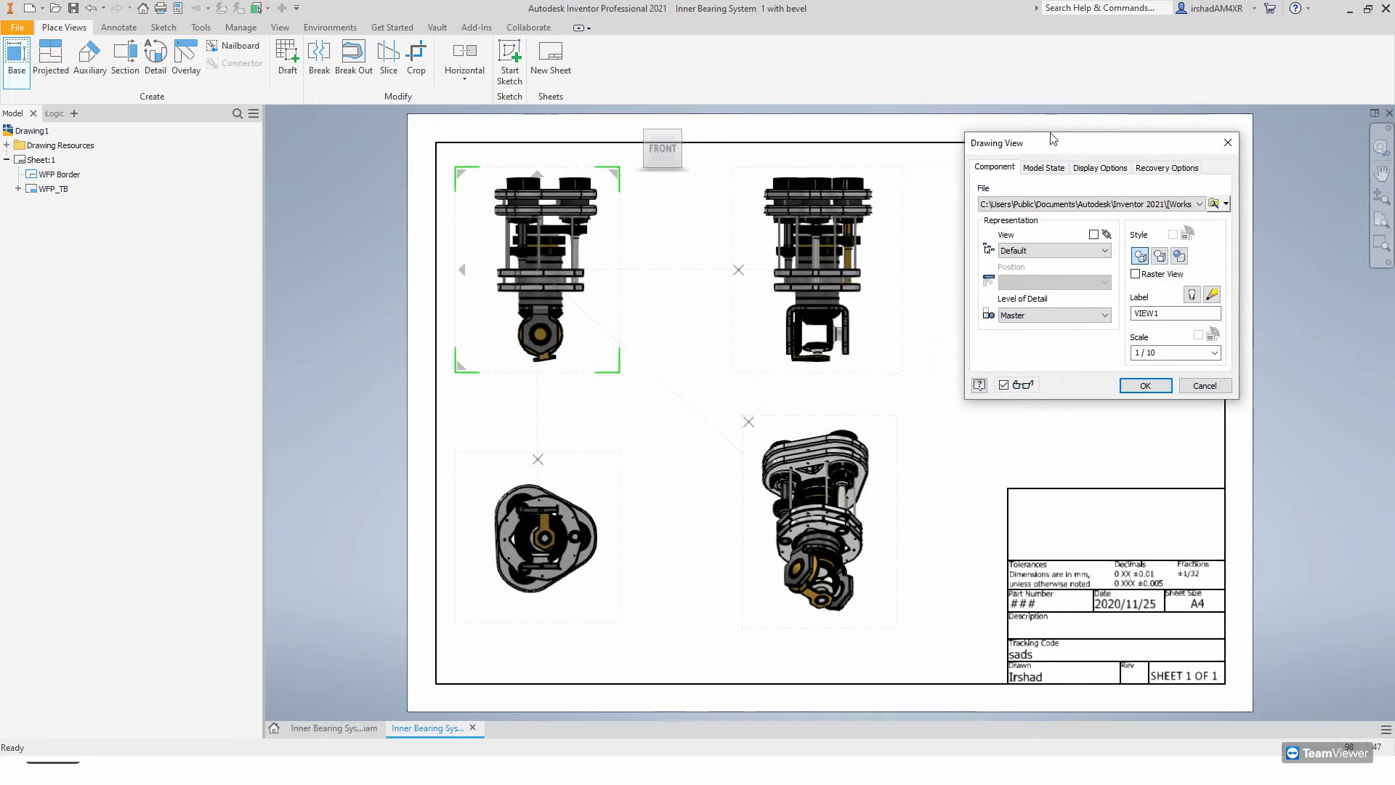
# - Set the base view's scale to 1/8 and create the four drawing views
pyautogui.moveTo(1101, 138); pyautogui.dragTo(975, 115)
pyautogui.click(1027, 329)
pyautogui.click(1026, 330)
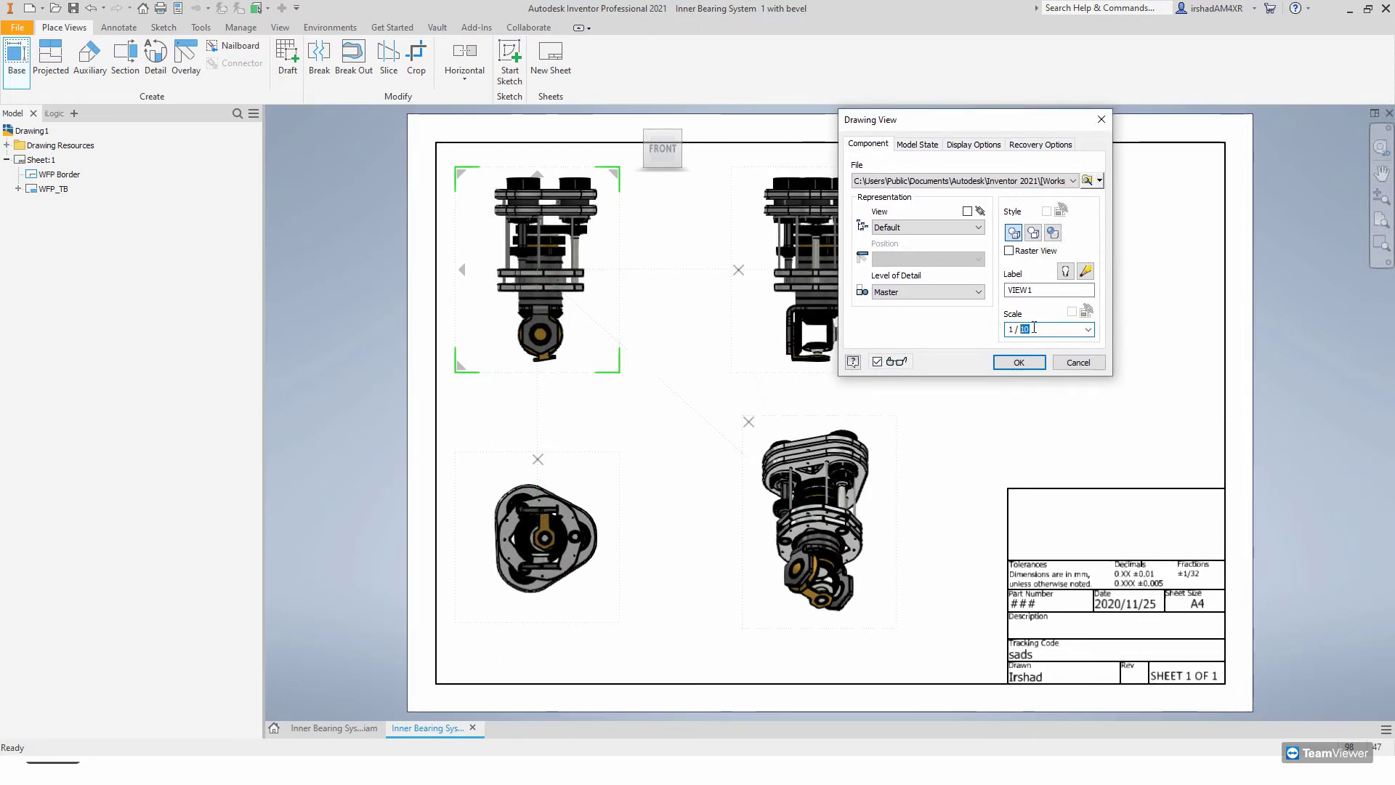
pyautogui.write('8')
pyautogui.moveTo(971, 127)
pyautogui.mouseDown()
pyautogui.moveTo(1083, 123)
pyautogui.moveTo(1030, 153)
pyautogui.mouseUp()
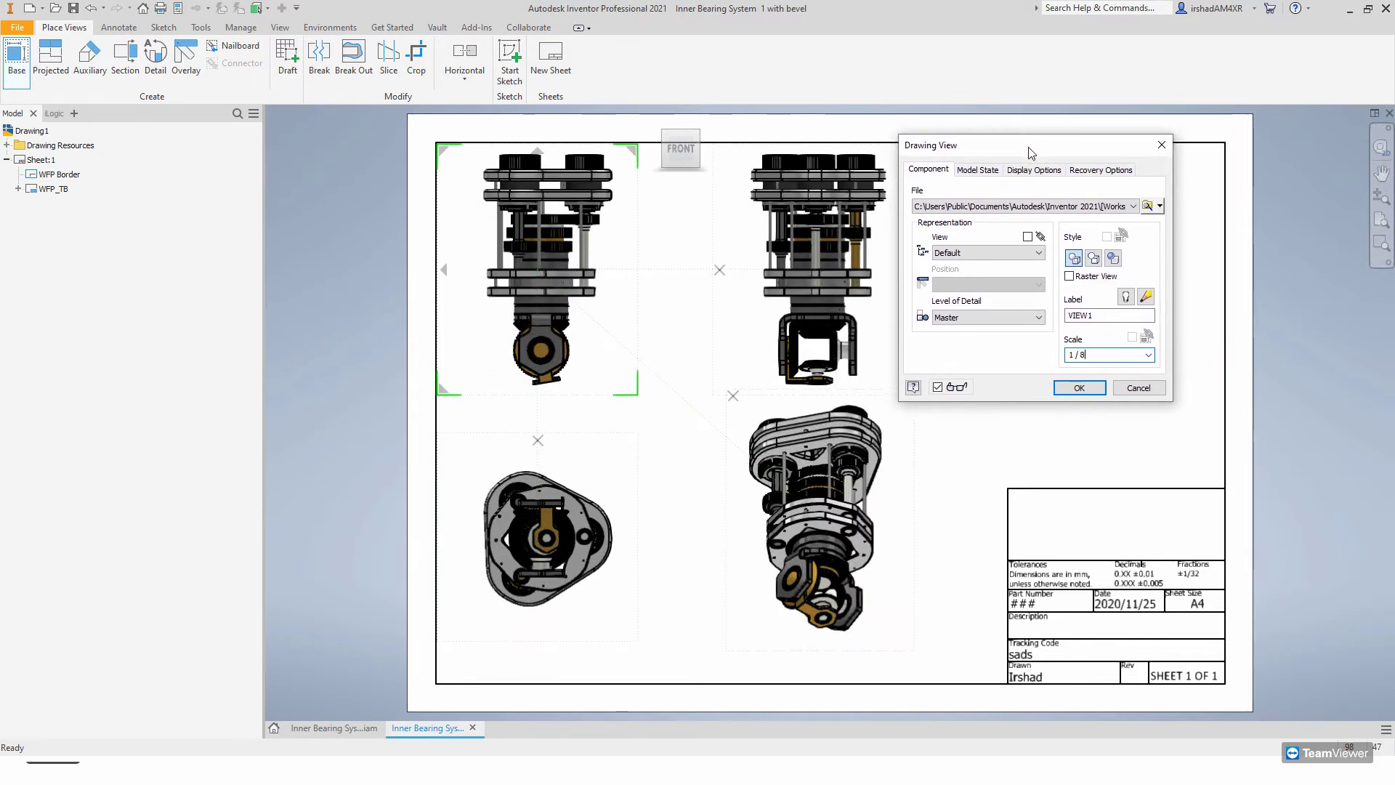
pyautogui.click(1080, 388)
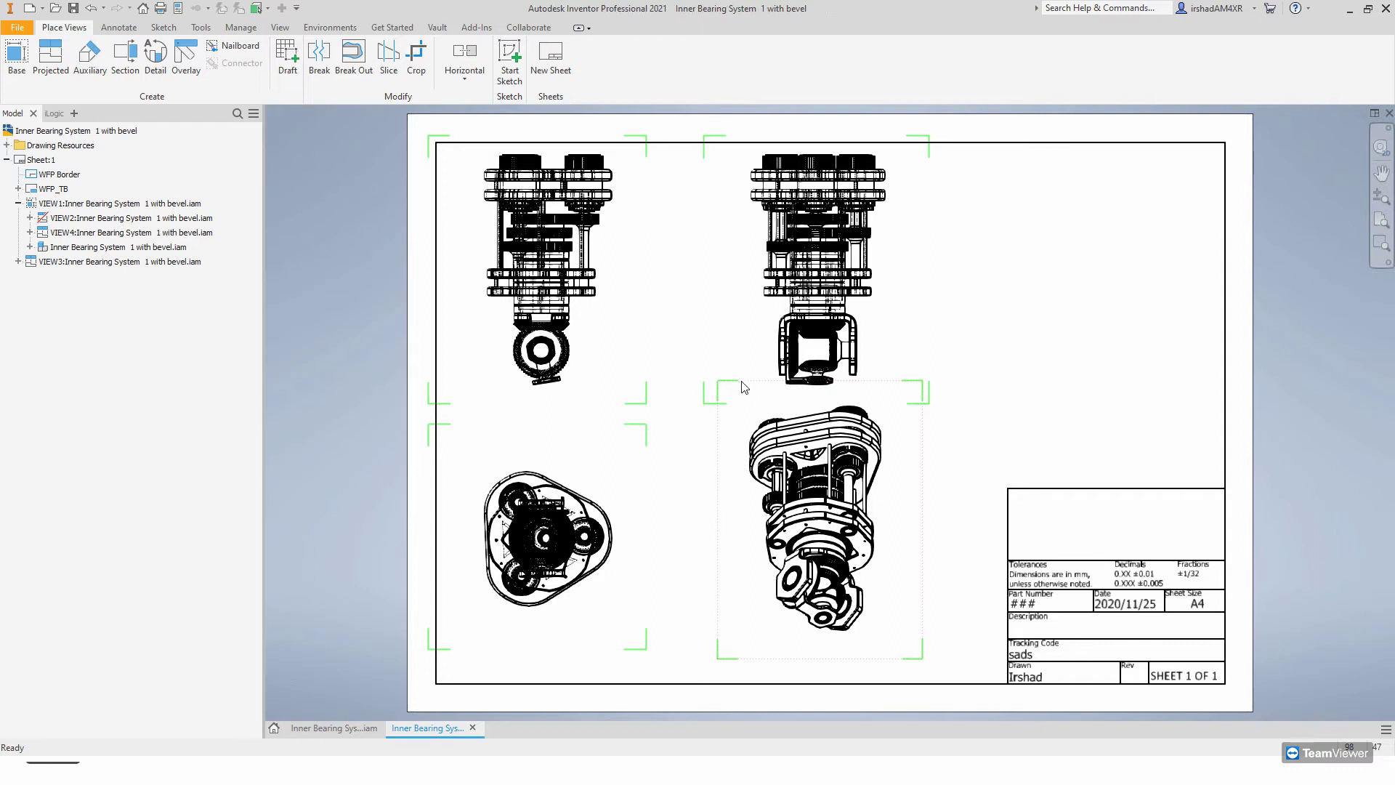
pyautogui.rightClick(779, 449)
pyautogui.click(716, 413)
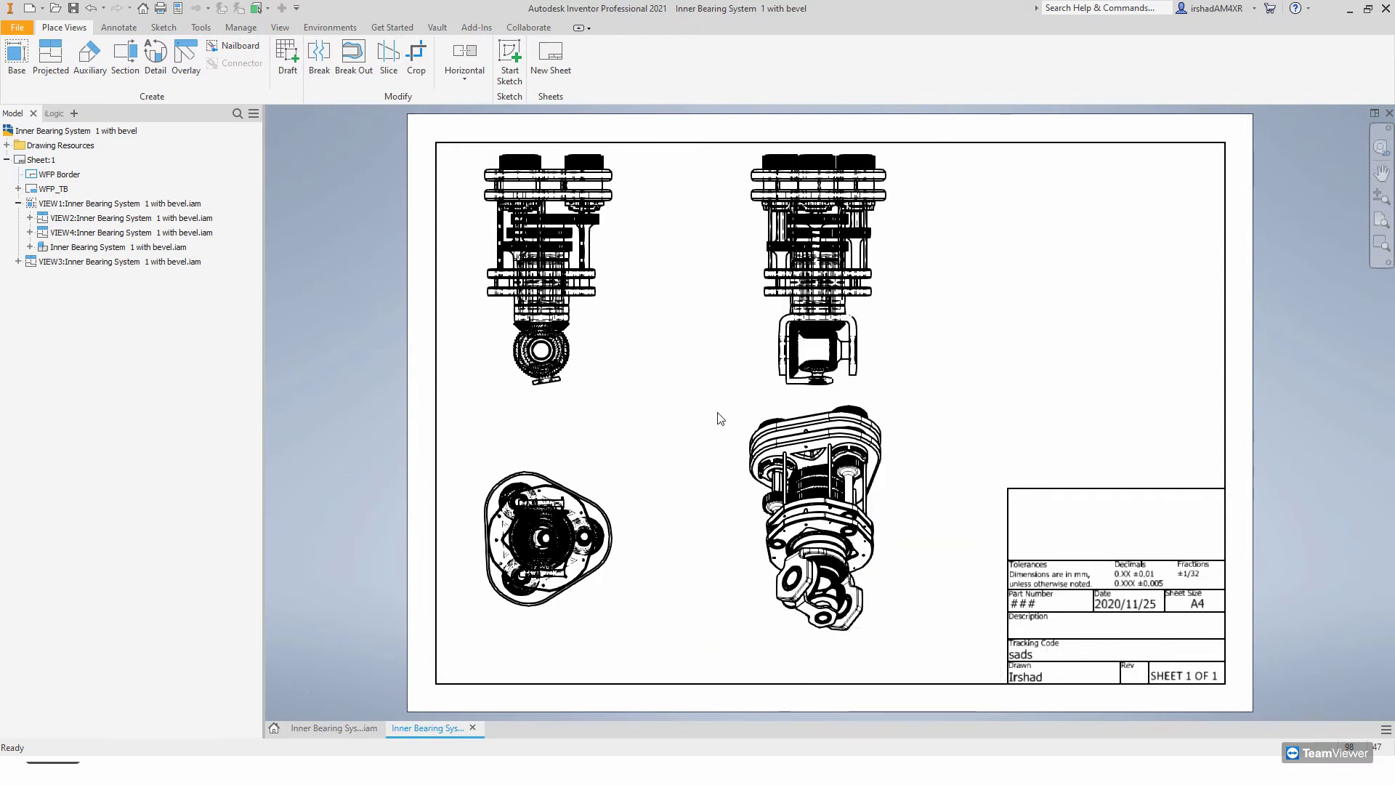
pyautogui.rightClick(733, 405)
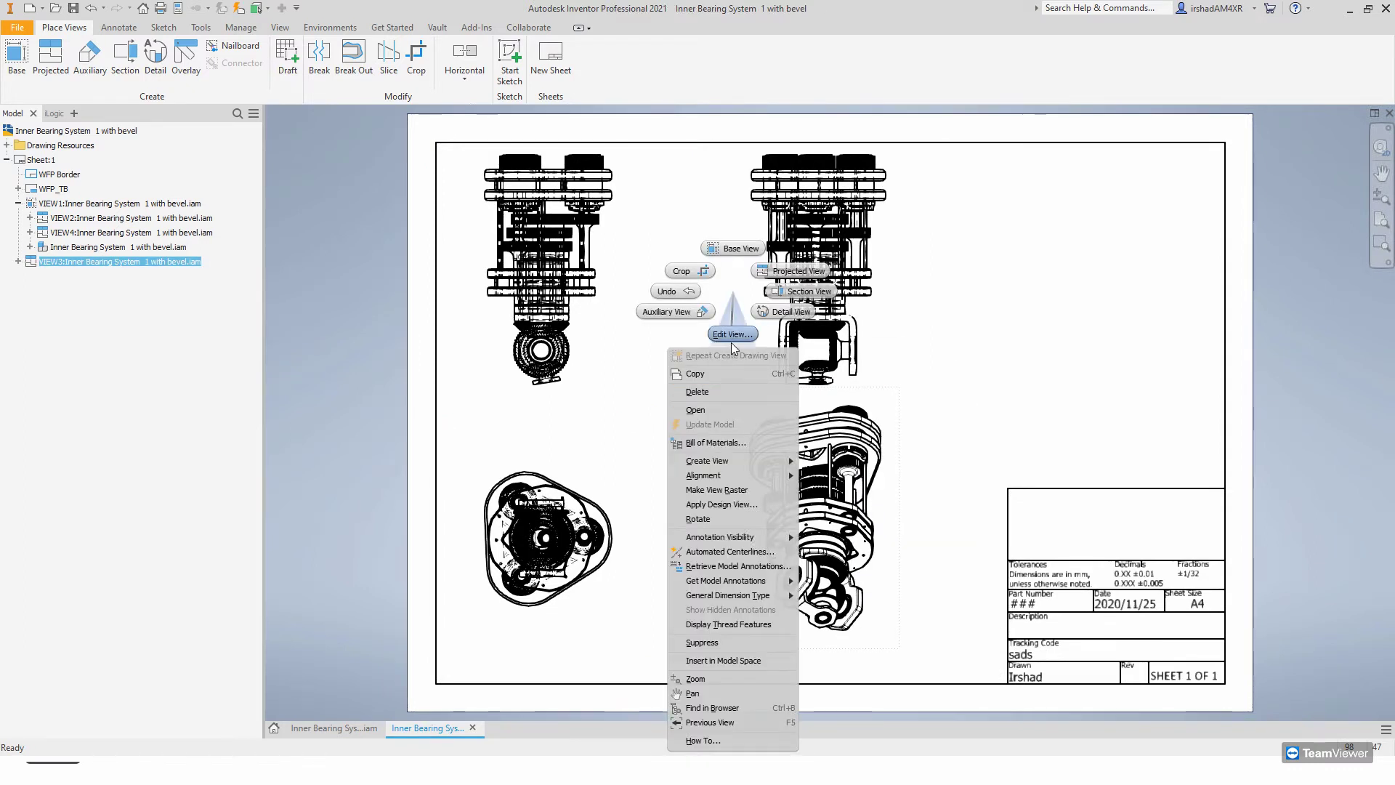
pyautogui.click(881, 428)
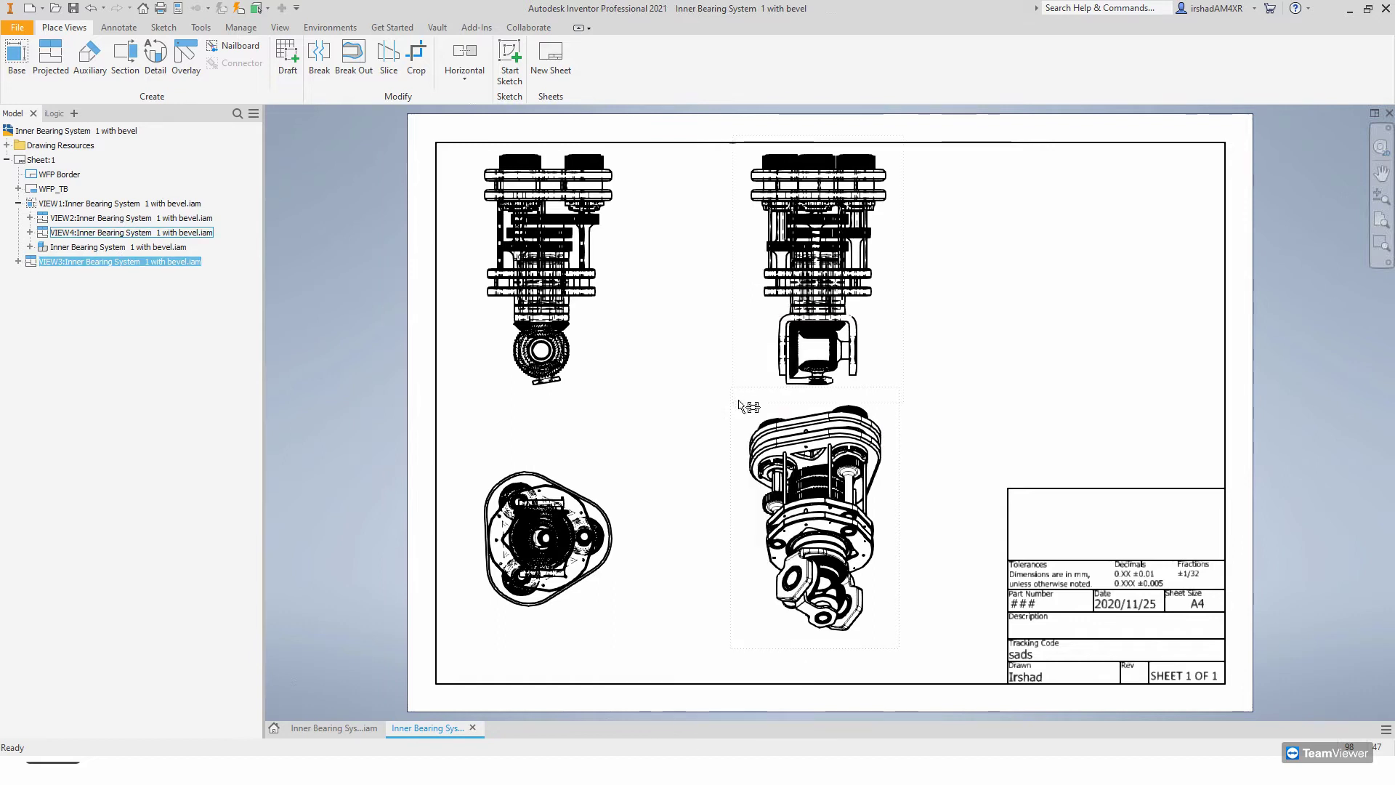
# - Move the isometric view slightly left and down, and nudge the view below the front view
pyautogui.moveTo(734, 422)
pyautogui.mouseDown()
pyautogui.moveTo(847, 433)
pyautogui.moveTo(796, 442)
pyautogui.moveTo(710, 414)
pyautogui.moveTo(632, 331)
pyautogui.mouseUp()
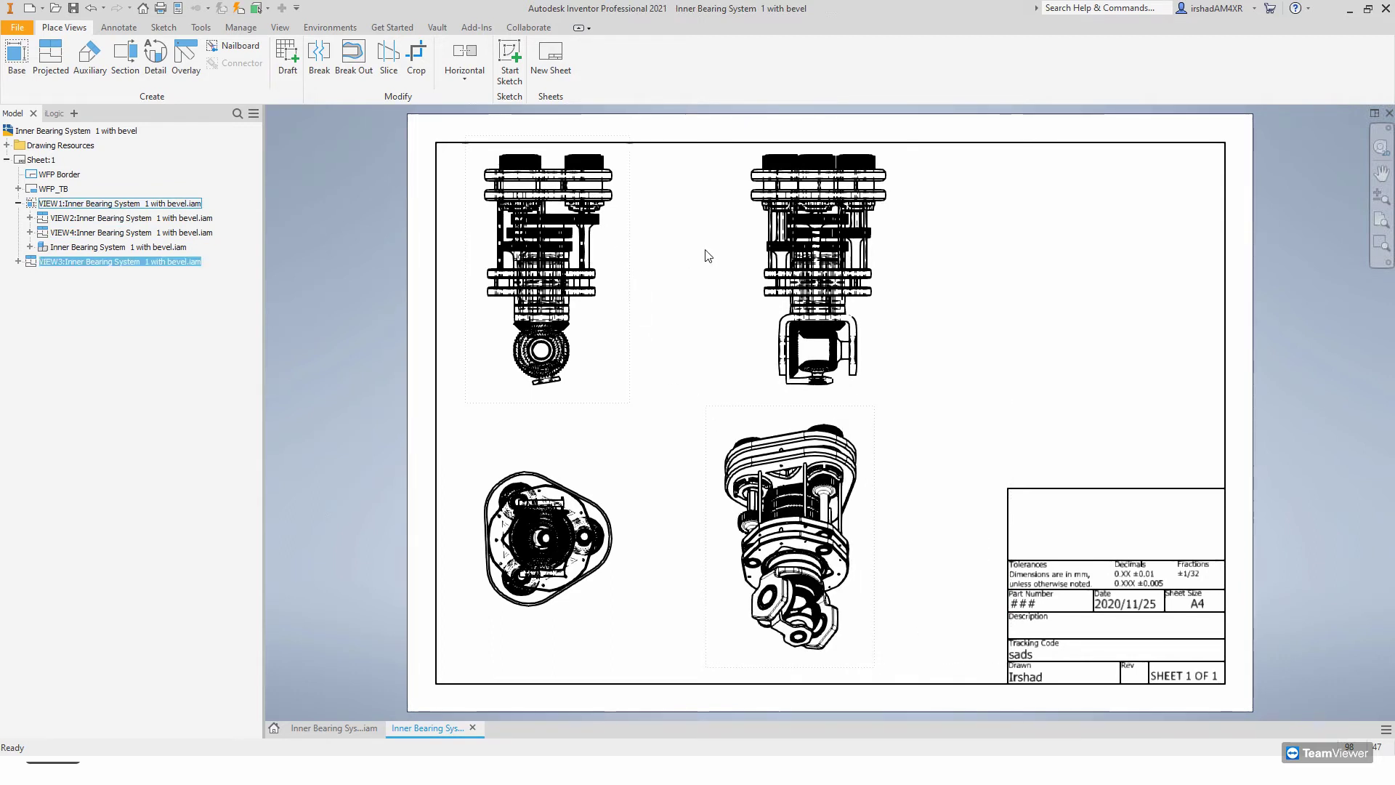
pyautogui.click(755, 256)
pyautogui.moveTo(556, 463)
pyautogui.mouseDown()
pyautogui.moveTo(552, 447)
pyautogui.moveTo(552, 460)
pyautogui.mouseUp()
pyautogui.moveTo(756, 420); pyautogui.dragTo(738, 420)
pyautogui.rightClick(737, 417)
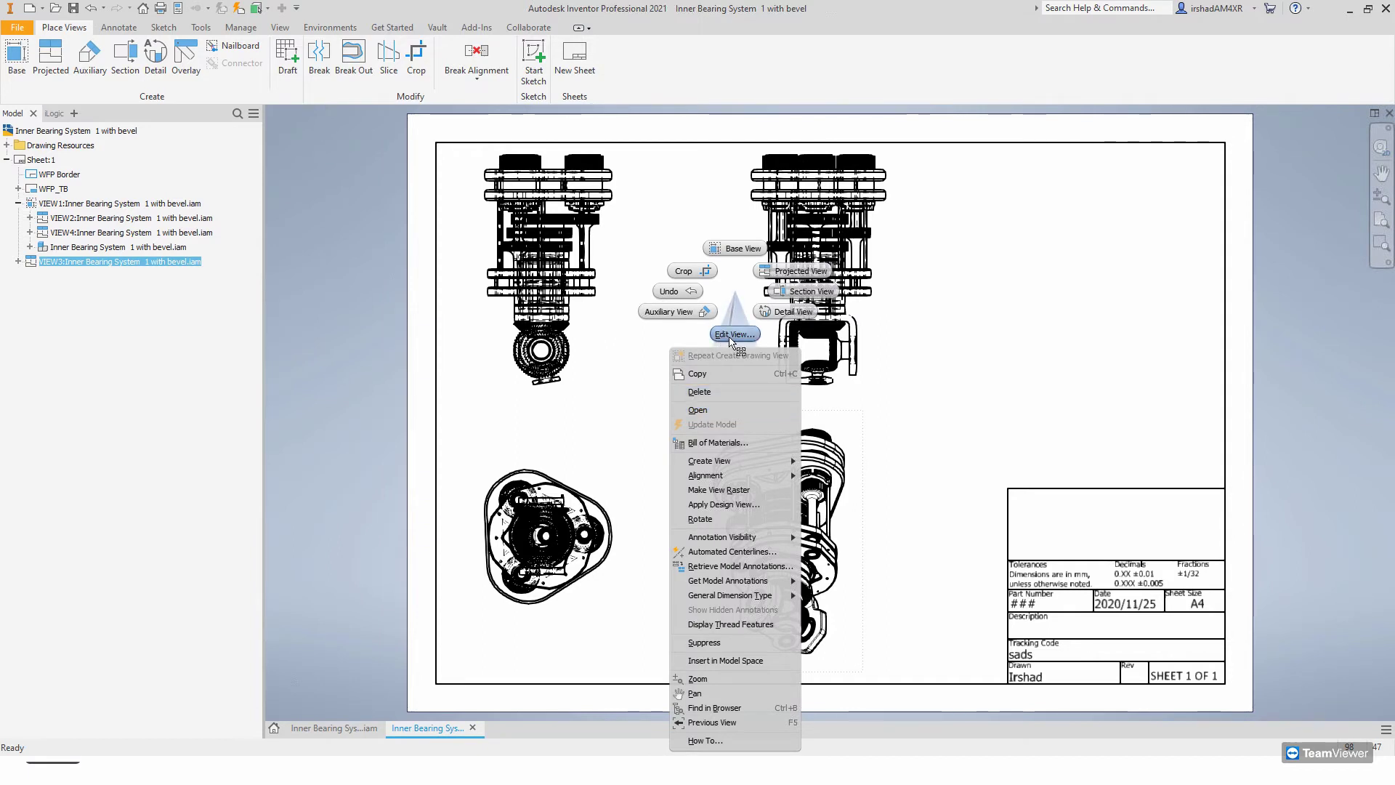
pyautogui.click(732, 334)
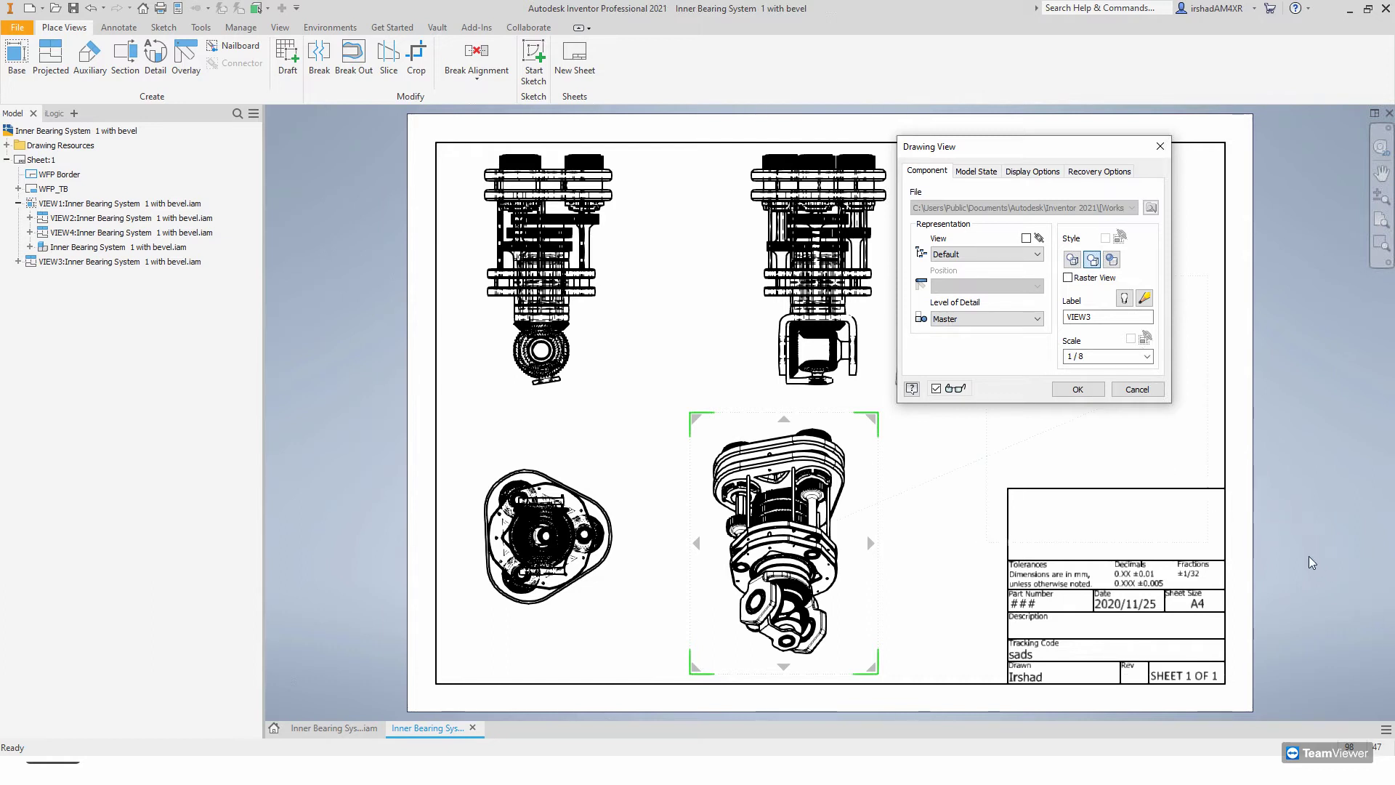
pyautogui.click(1385, 566)
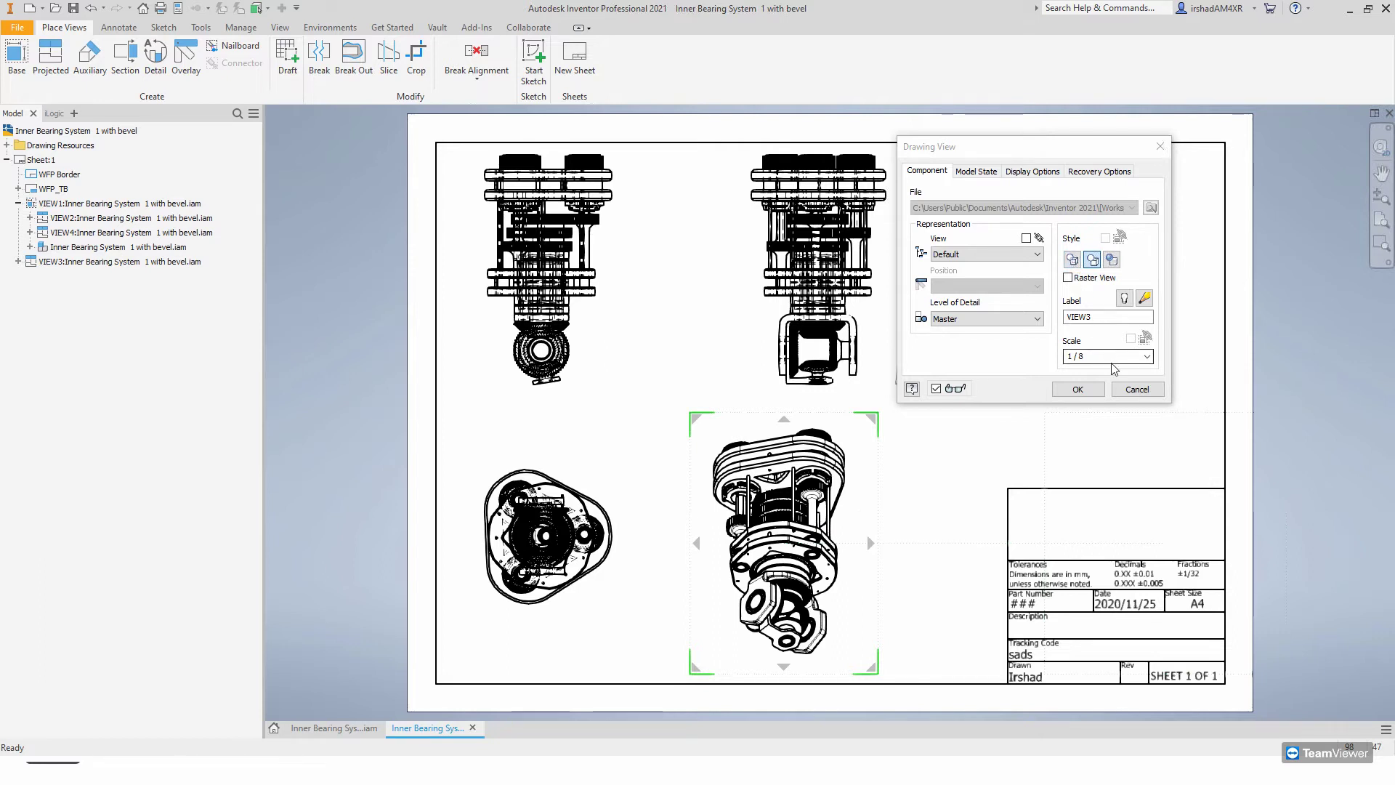
pyautogui.click(1130, 391)
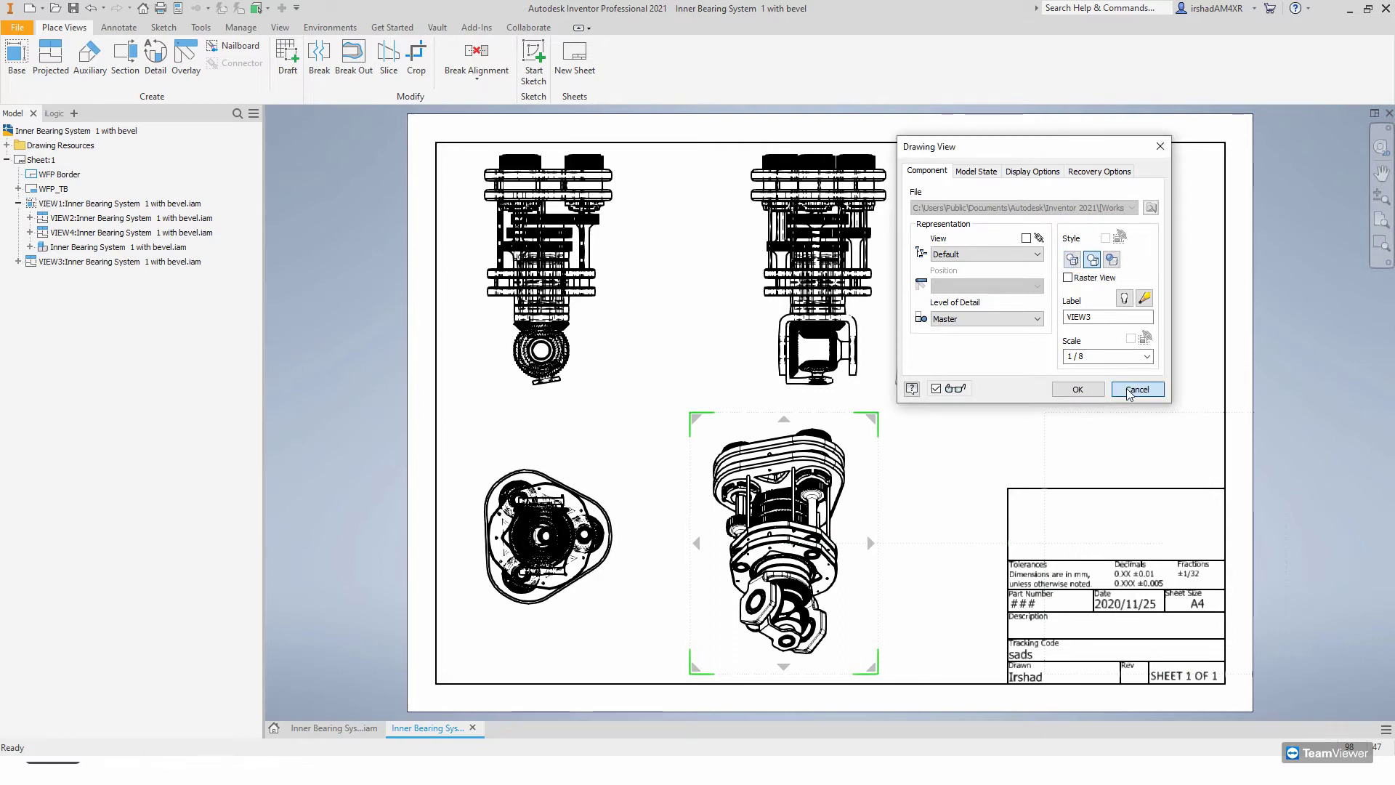
pyautogui.click(1129, 391)
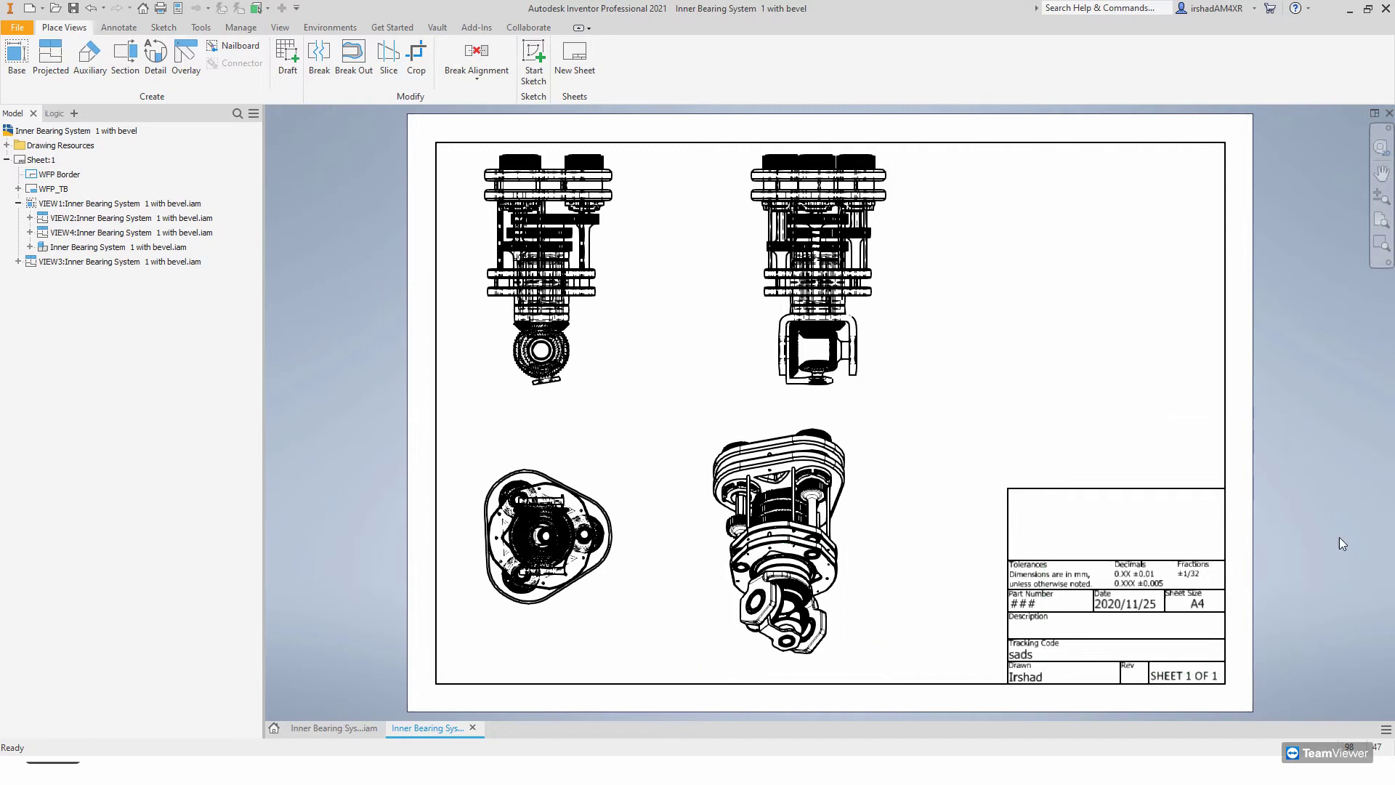
# - Edit the isometric view to use the home orientation and the Shaded style
pyautogui.rightClick(829, 423)
pyautogui.click(840, 333)
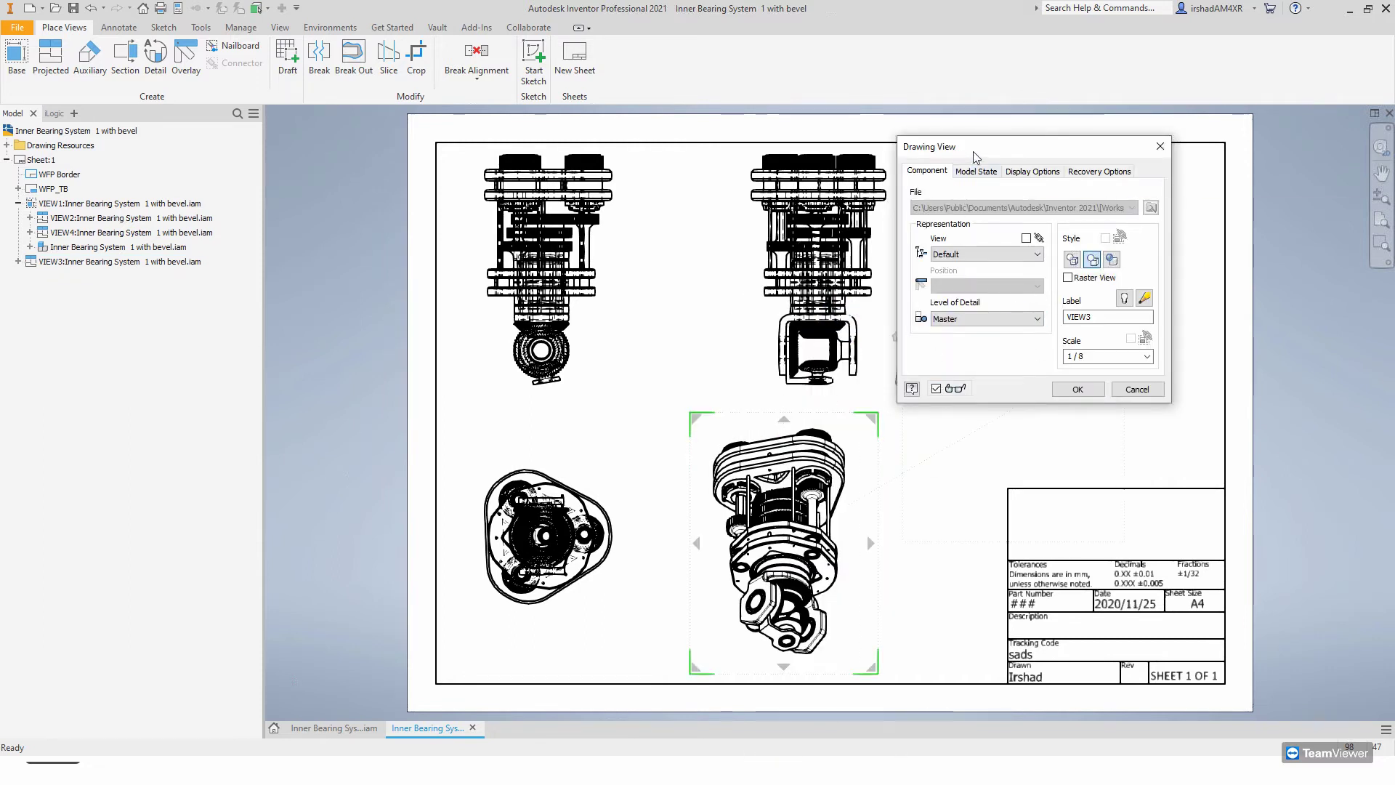
pyautogui.moveTo(959, 146); pyautogui.dragTo(1094, 125)
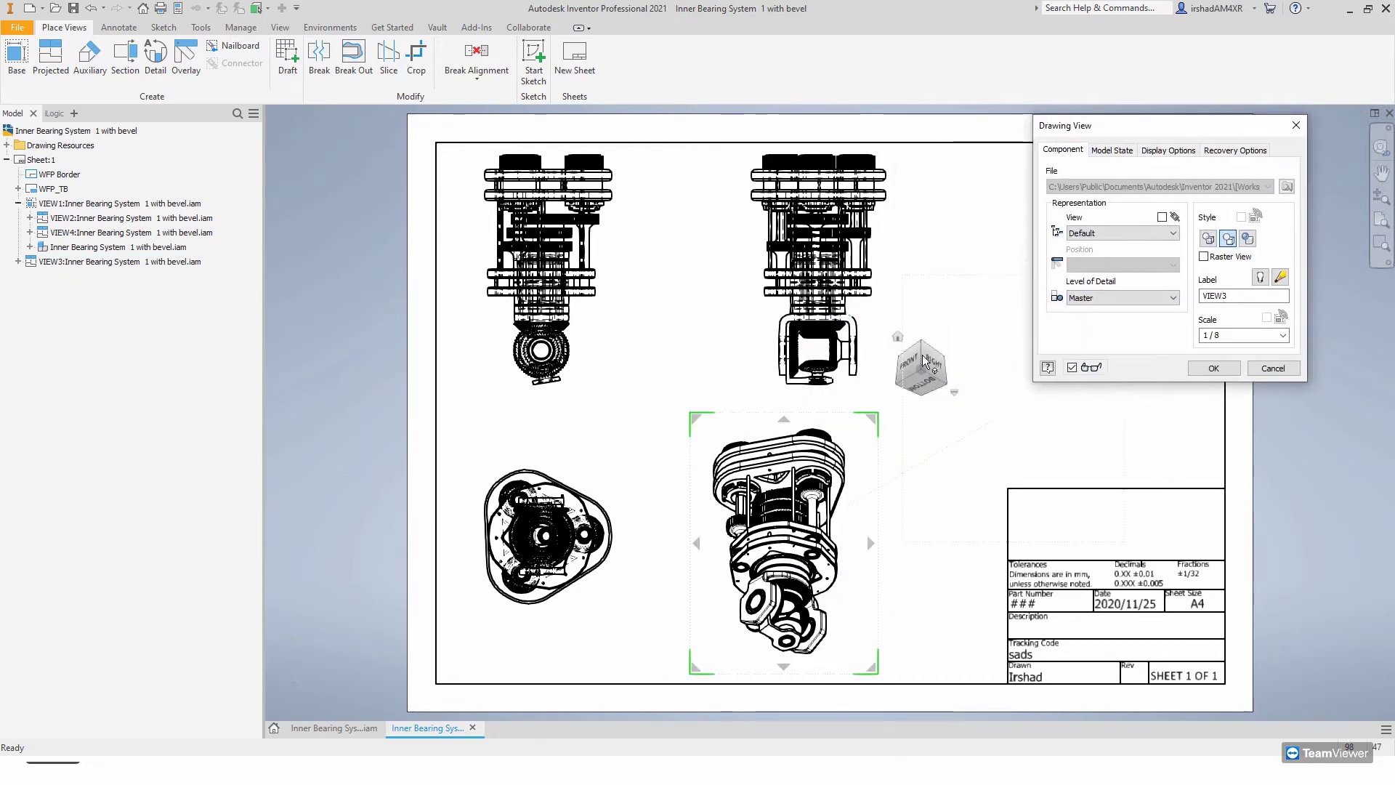
pyautogui.click(898, 337)
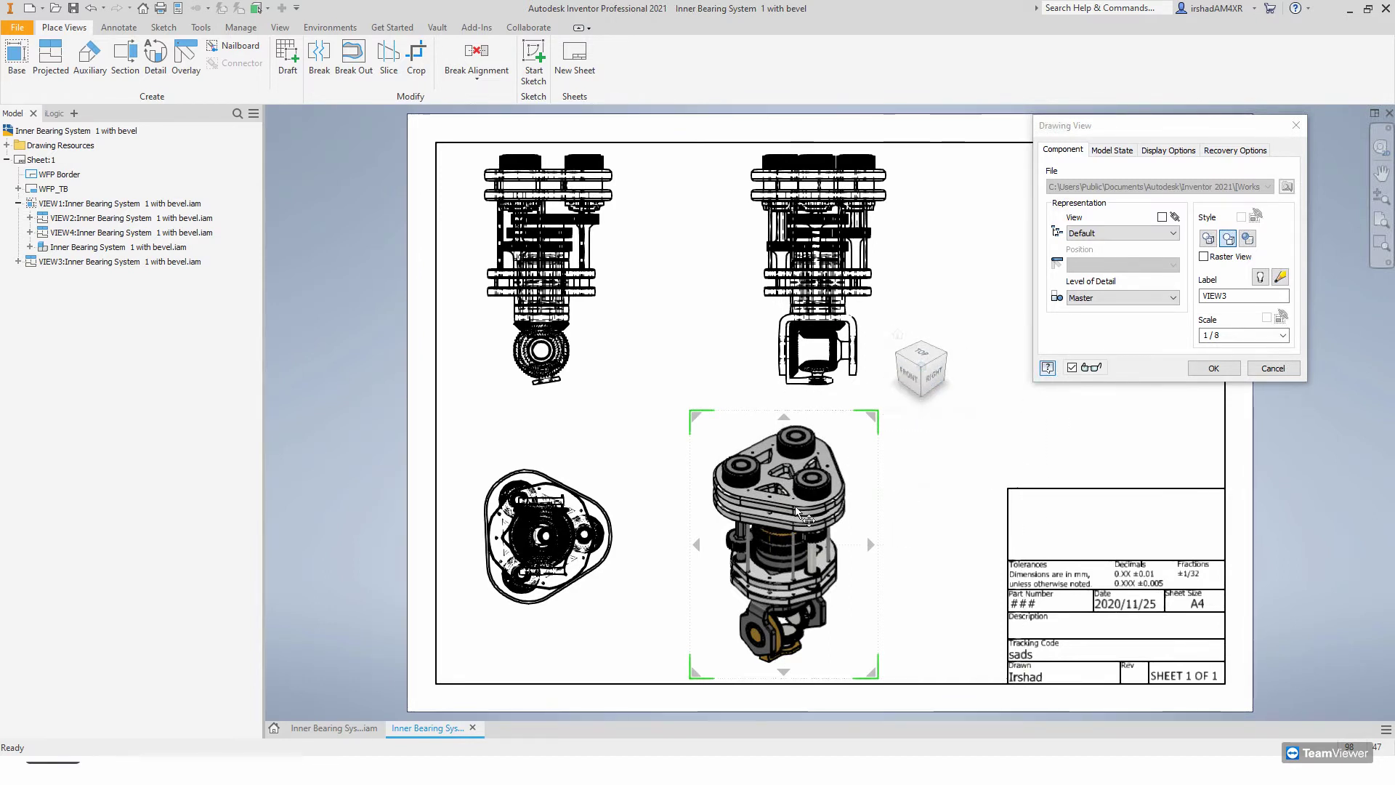
pyautogui.click(1248, 238)
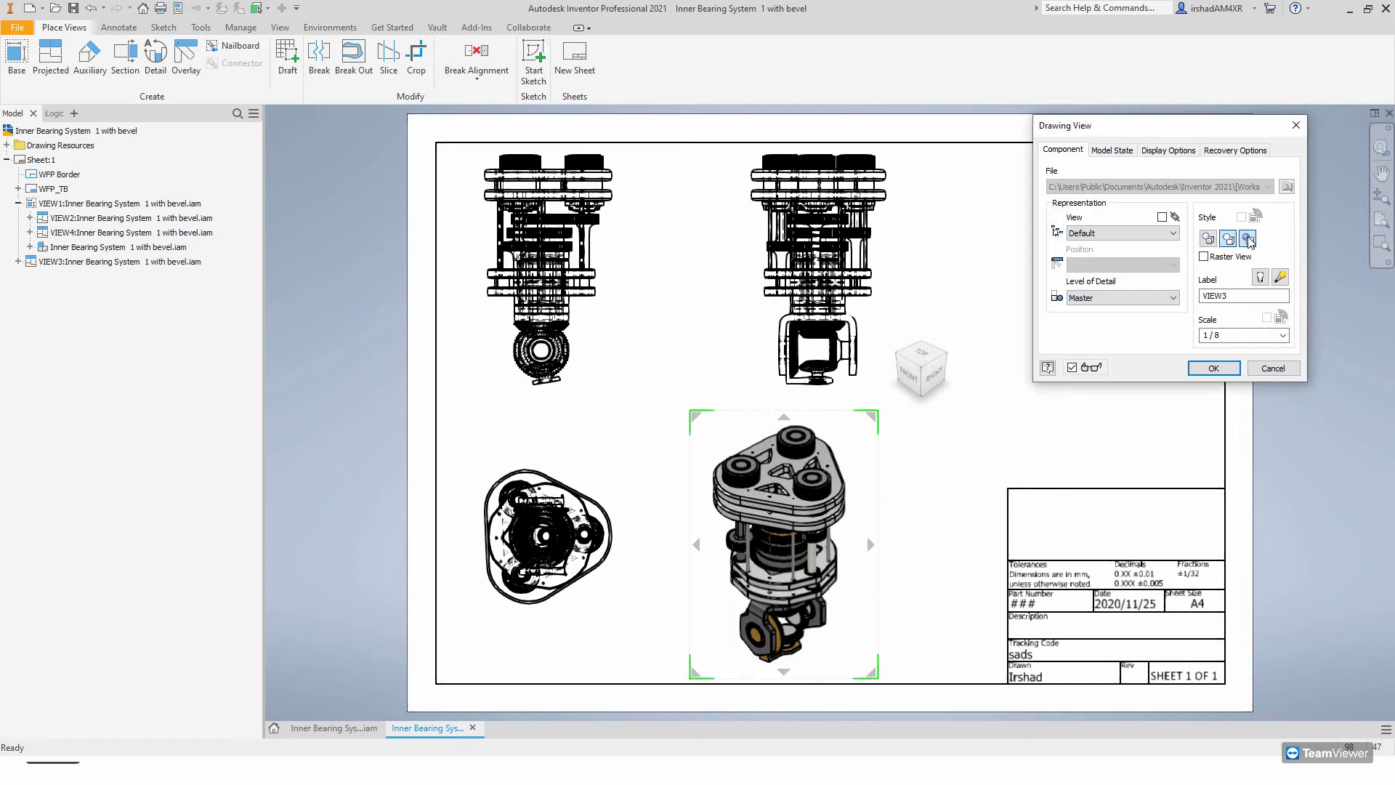
pyautogui.click(1210, 368)
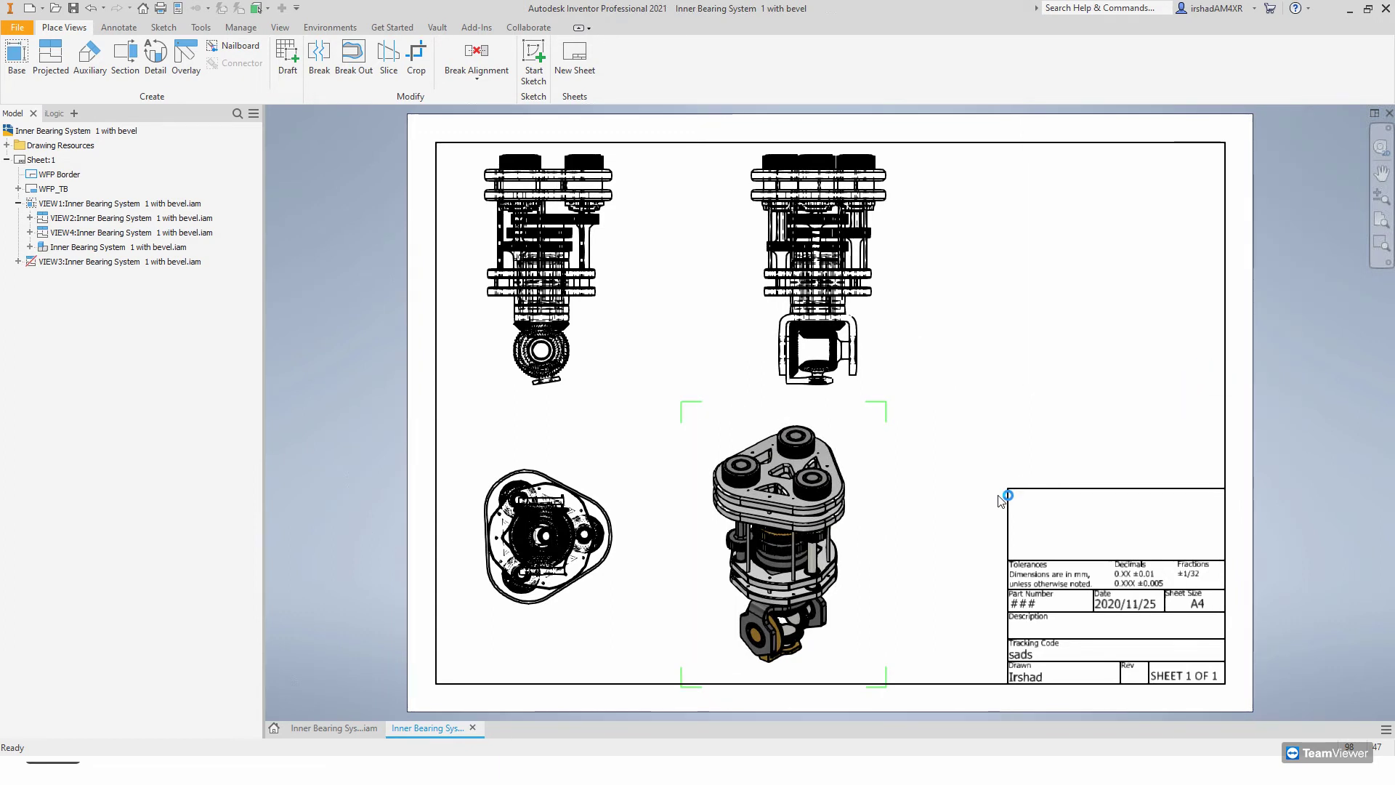
# - Break the alignment between the projected side view and the front view
pyautogui.moveTo(645, 360); pyautogui.dragTo(623, 368, button='middle')
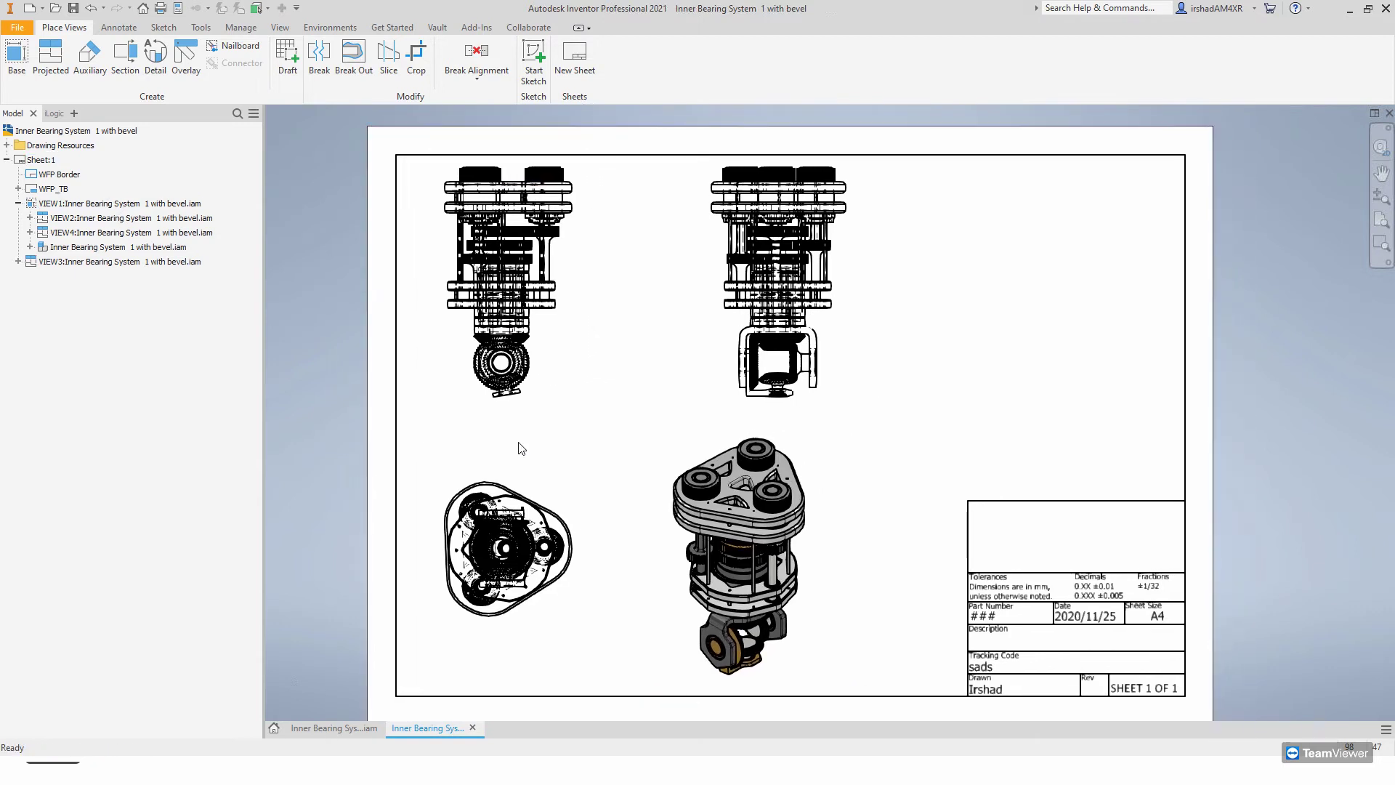
pyautogui.click(683, 235)
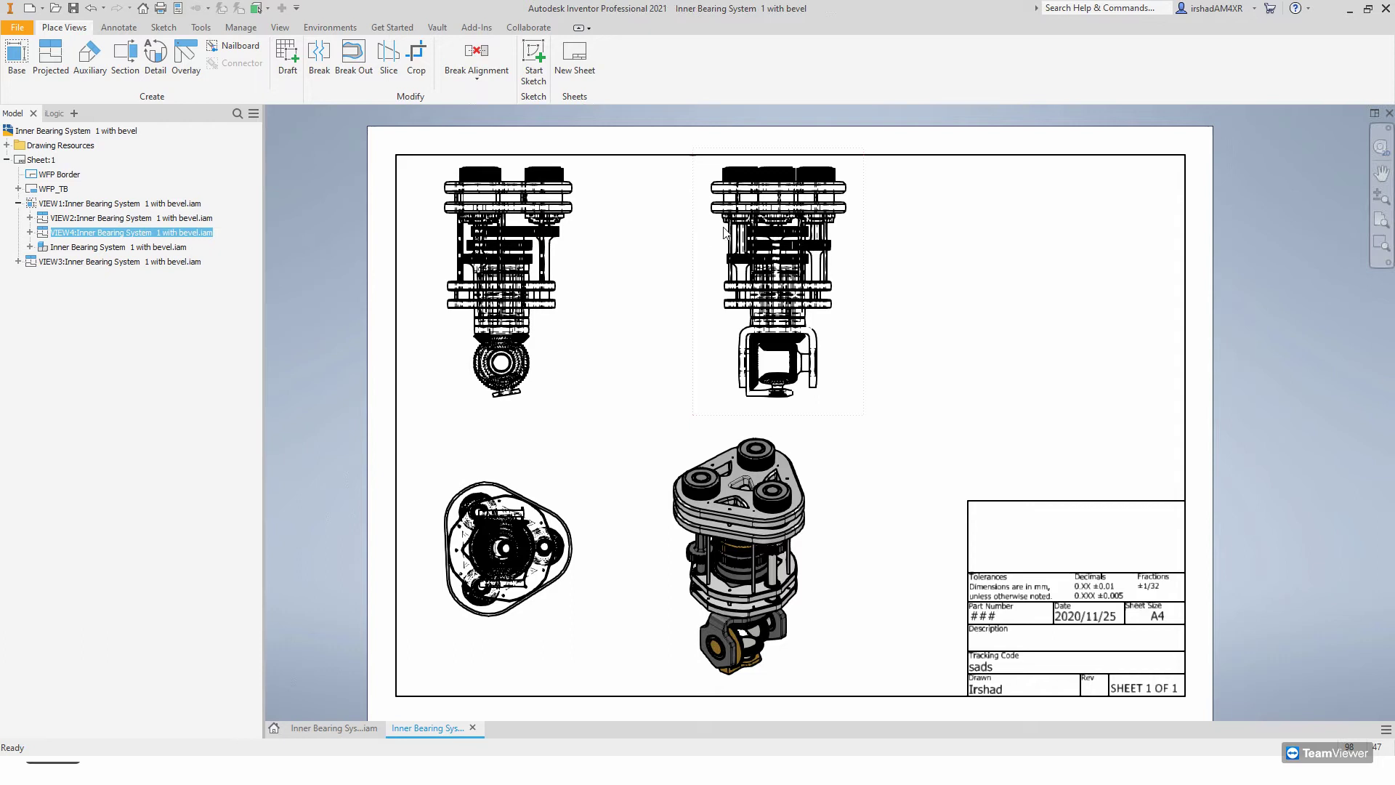
pyautogui.rightClick(686, 261)
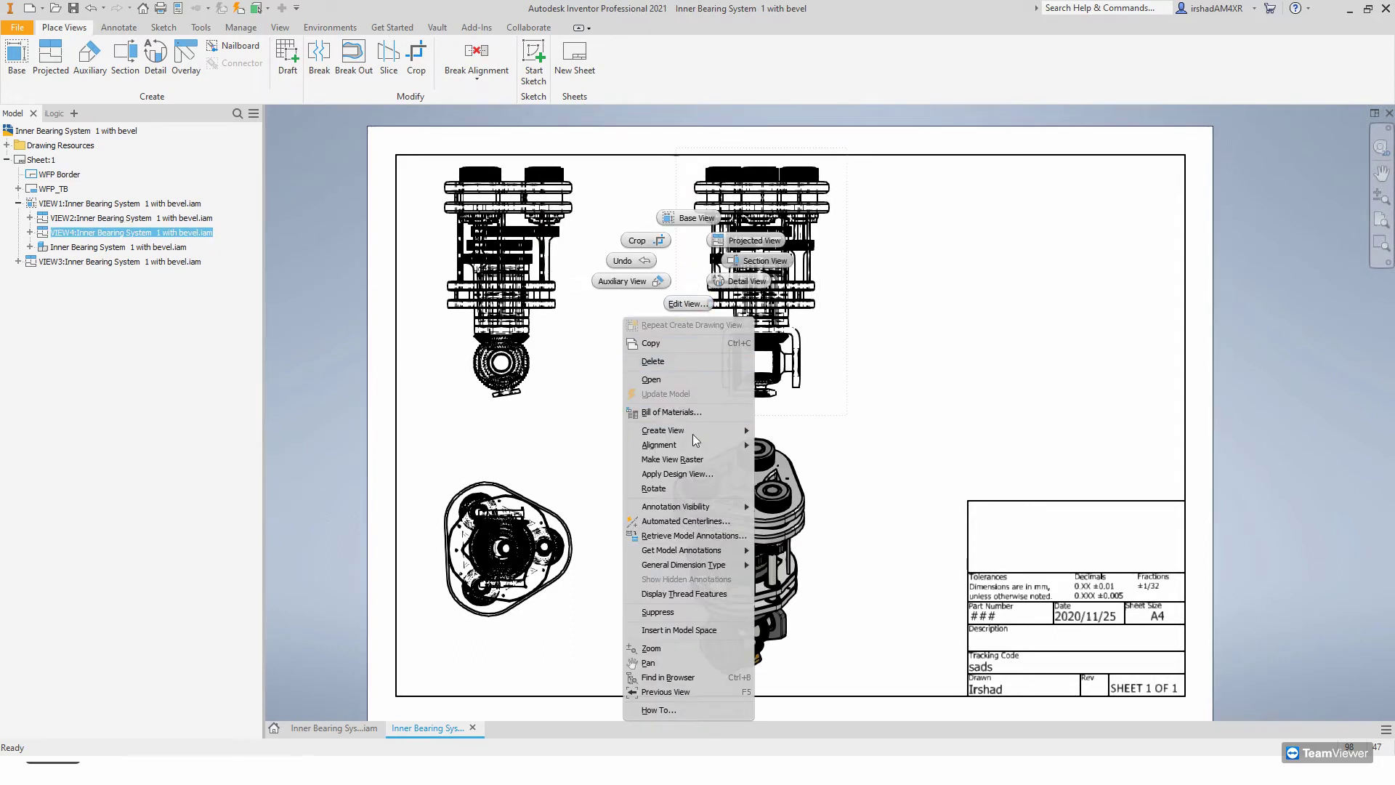
pyautogui.moveTo(696, 449)
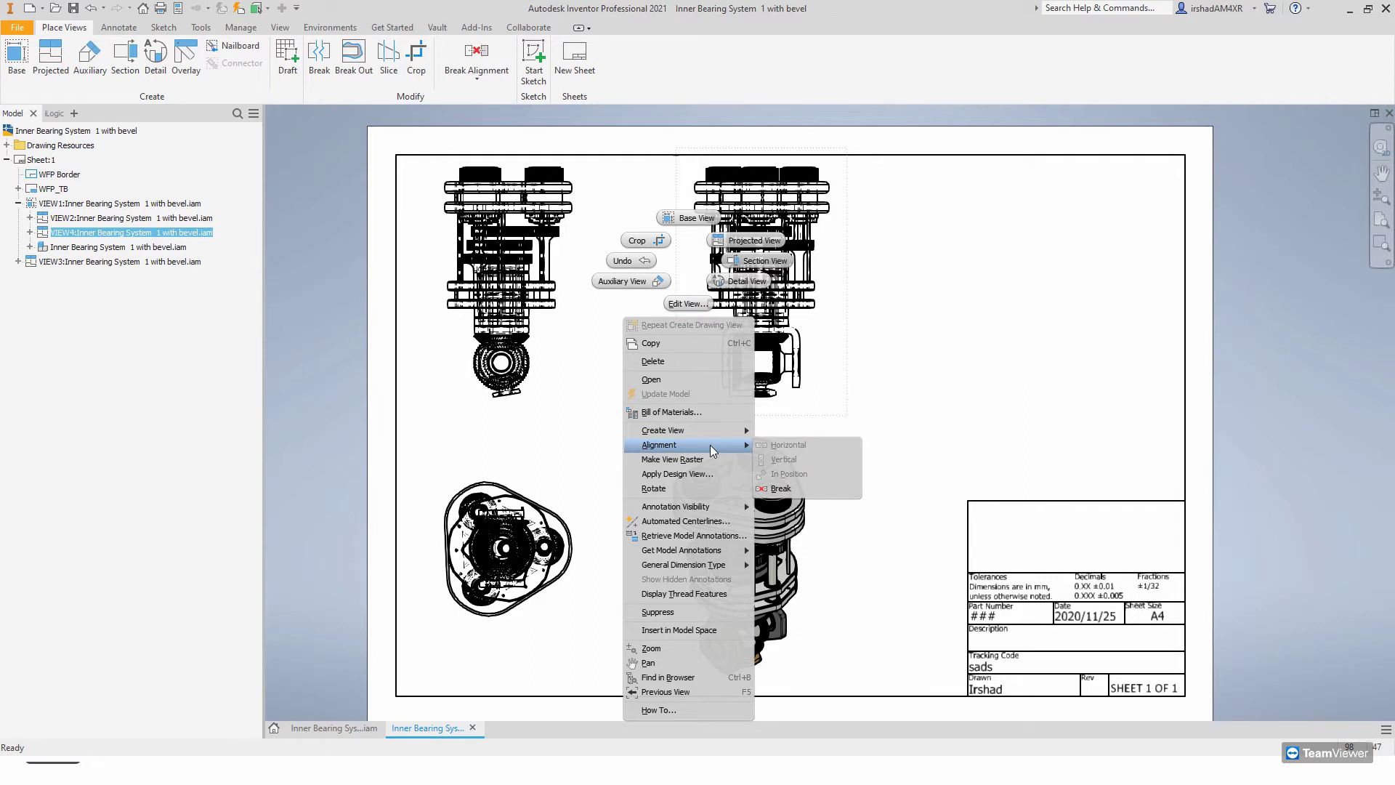
pyautogui.click(776, 487)
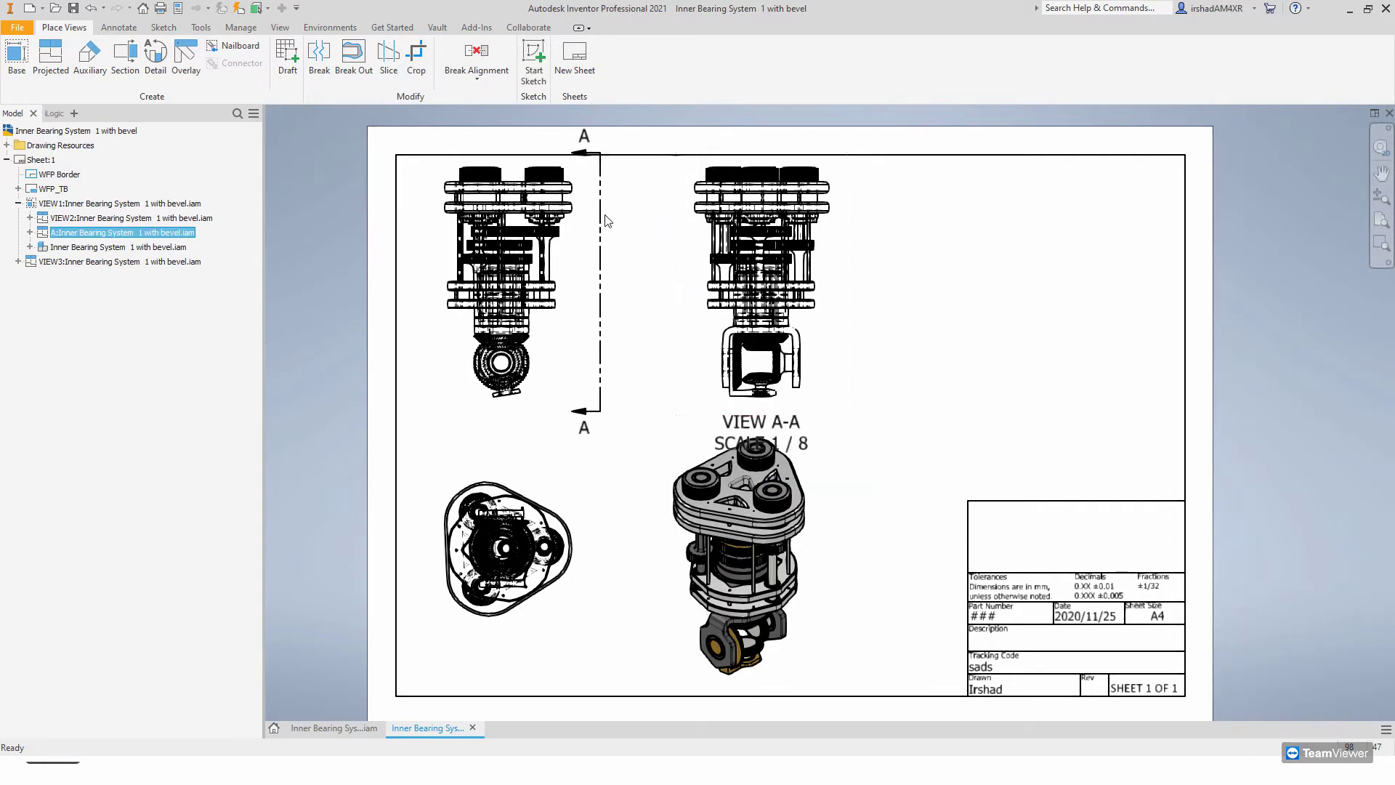
# - Move View A-A freely around the sheet and place it beside the front view above the isometric view
pyautogui.moveTo(681, 231)
pyautogui.mouseDown()
pyautogui.moveTo(752, 233)
pyautogui.moveTo(672, 232)
pyautogui.mouseUp()
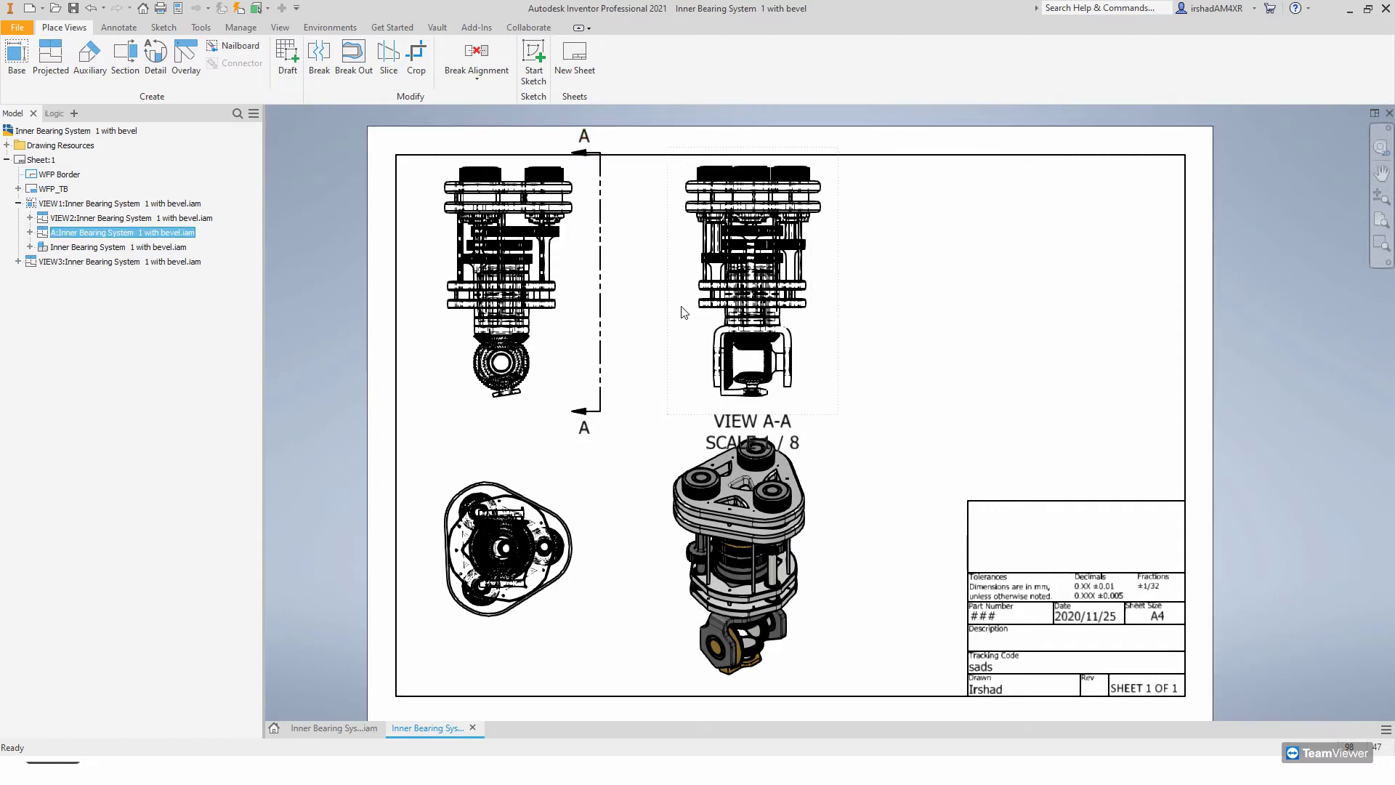
pyautogui.moveTo(688, 313); pyautogui.dragTo(876, 306)
pyautogui.moveTo(885, 320); pyautogui.dragTo(854, 647)
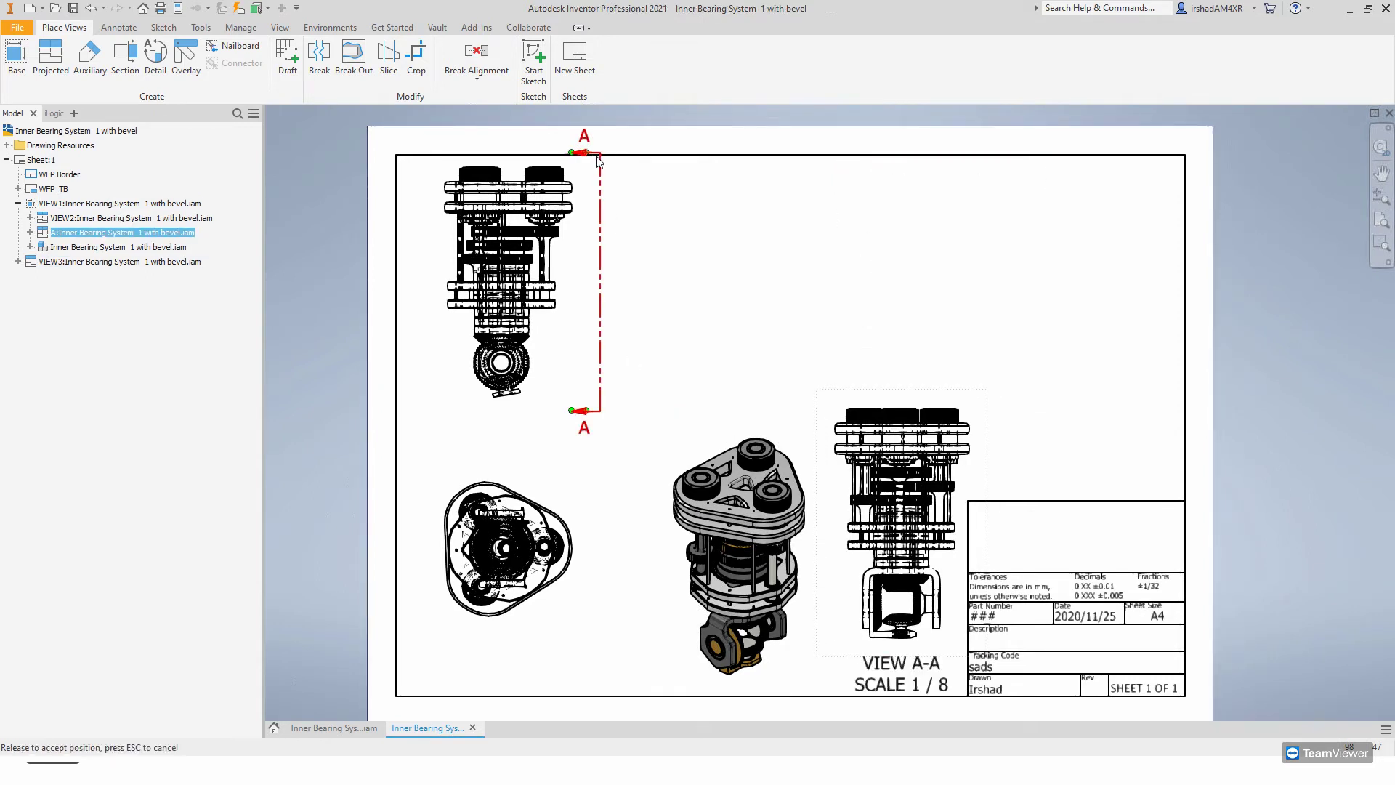
pyautogui.moveTo(821, 501); pyautogui.dragTo(732, 255)
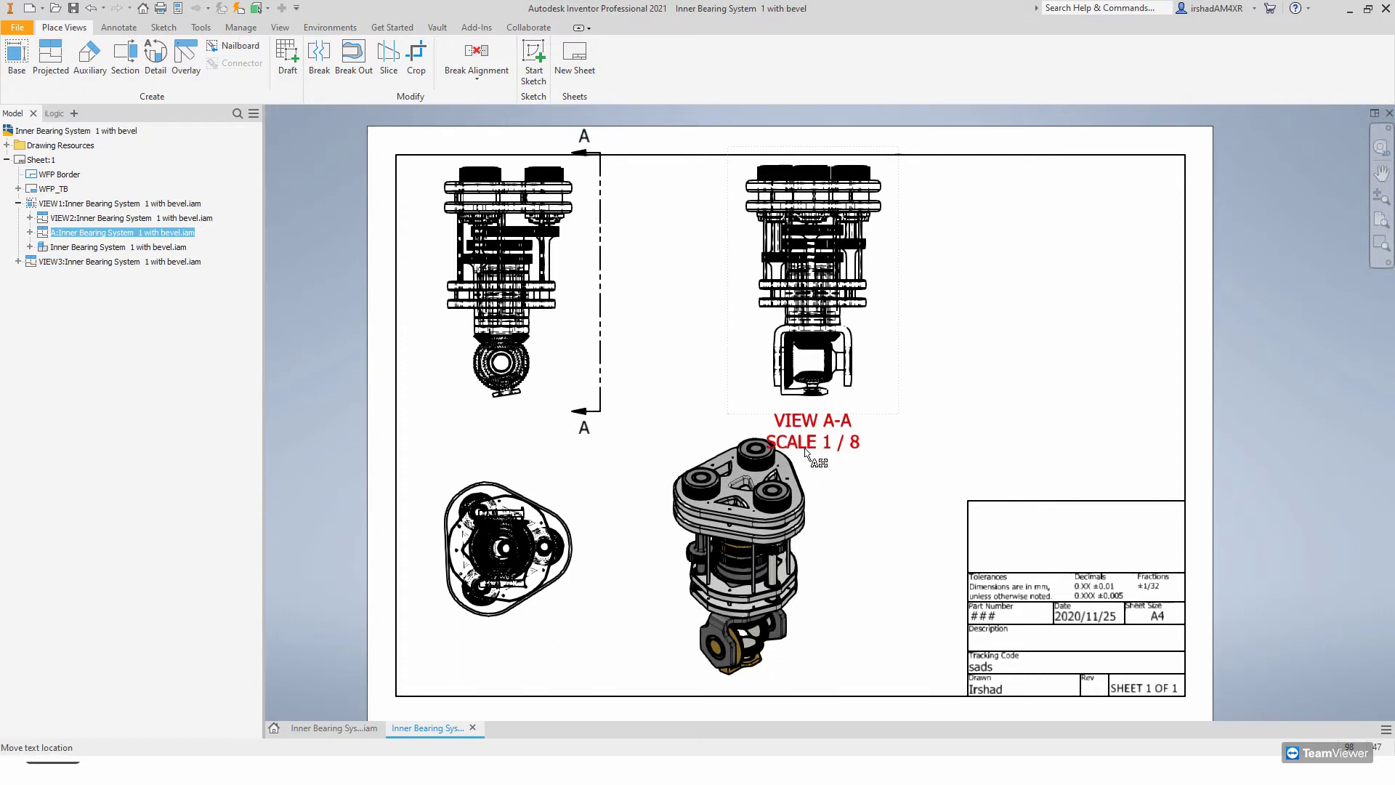
# - Change the front base view's style to Hidden Line Removed
pyautogui.scroll(-6, 541, 452)
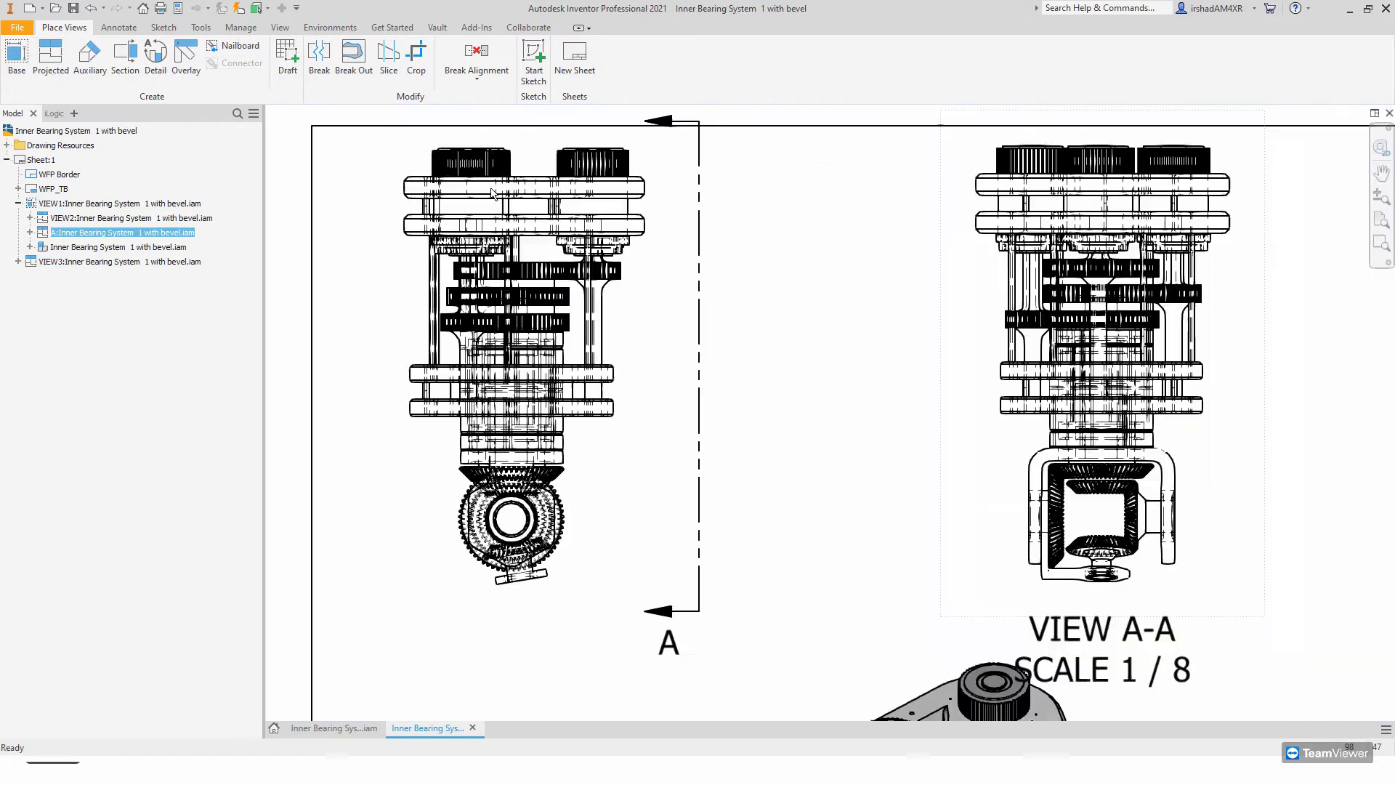
pyautogui.scroll(5, 618, 183)
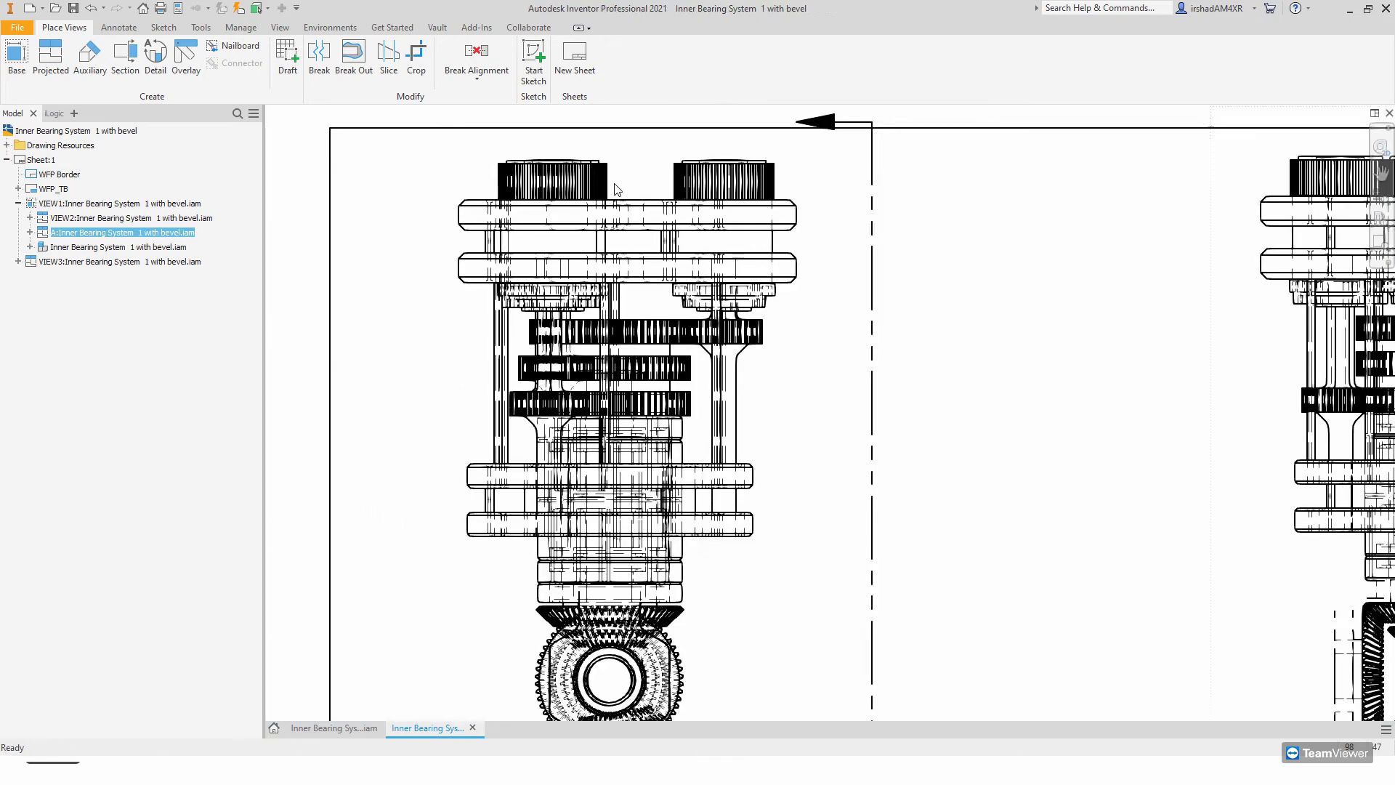
pyautogui.rightClick(616, 144)
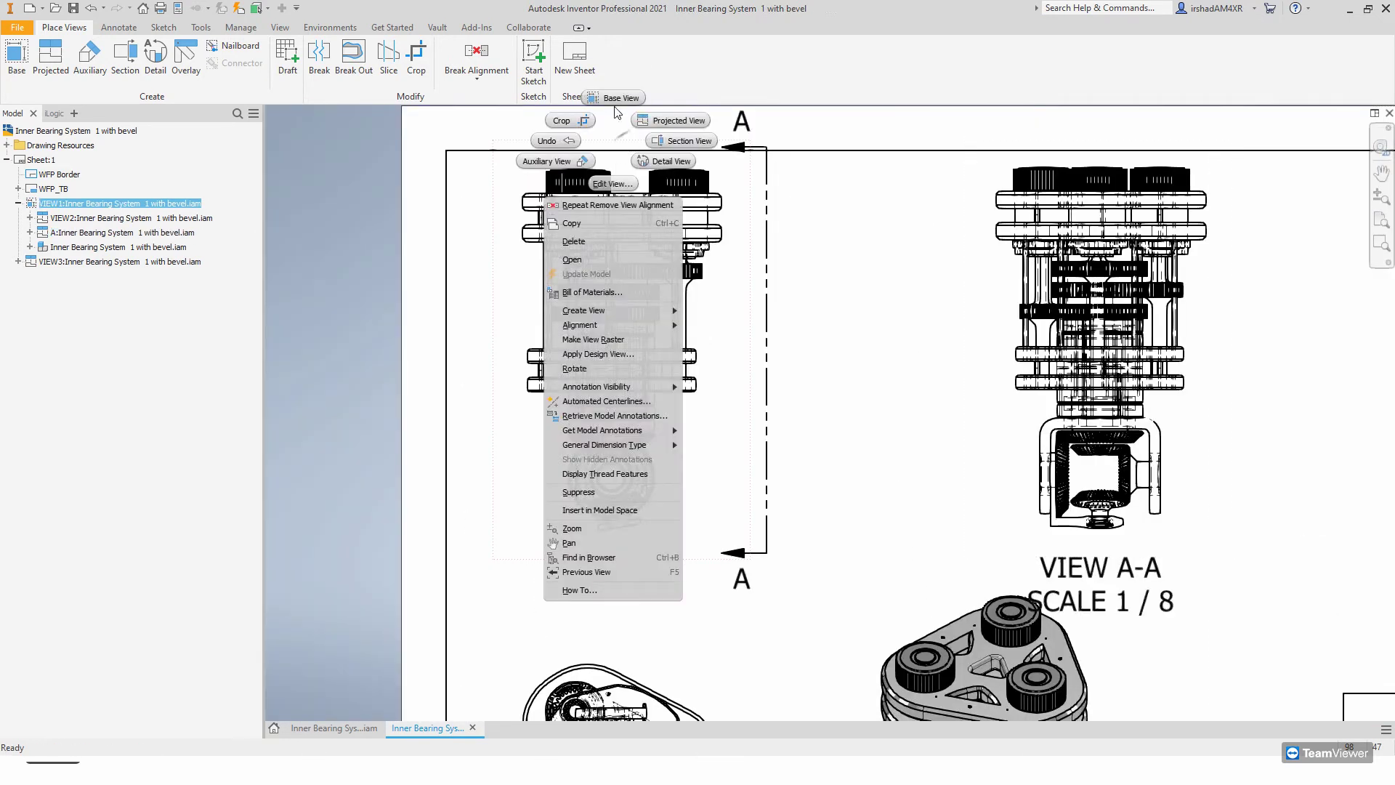
pyautogui.click(612, 183)
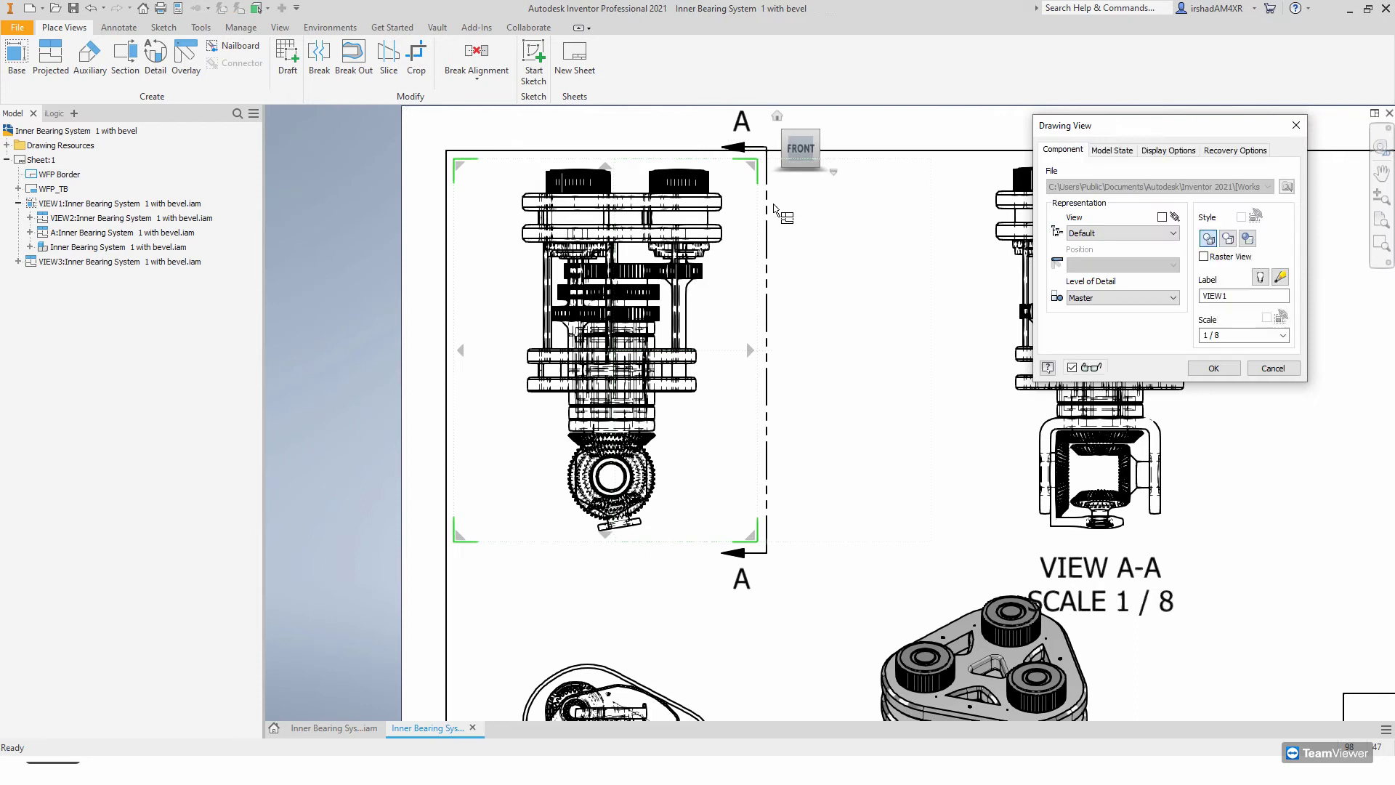
pyautogui.click(1228, 239)
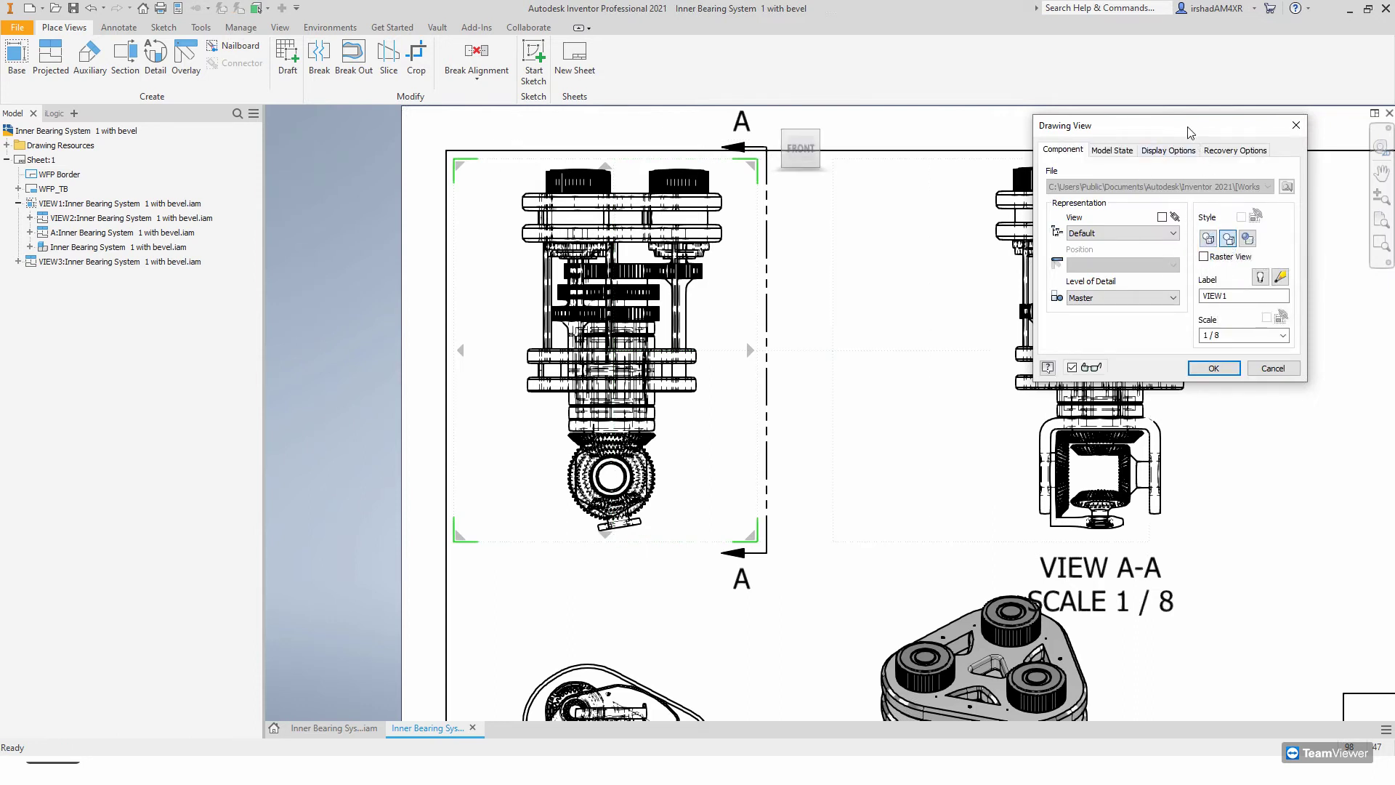
pyautogui.moveTo(1190, 132); pyautogui.dragTo(938, 97)
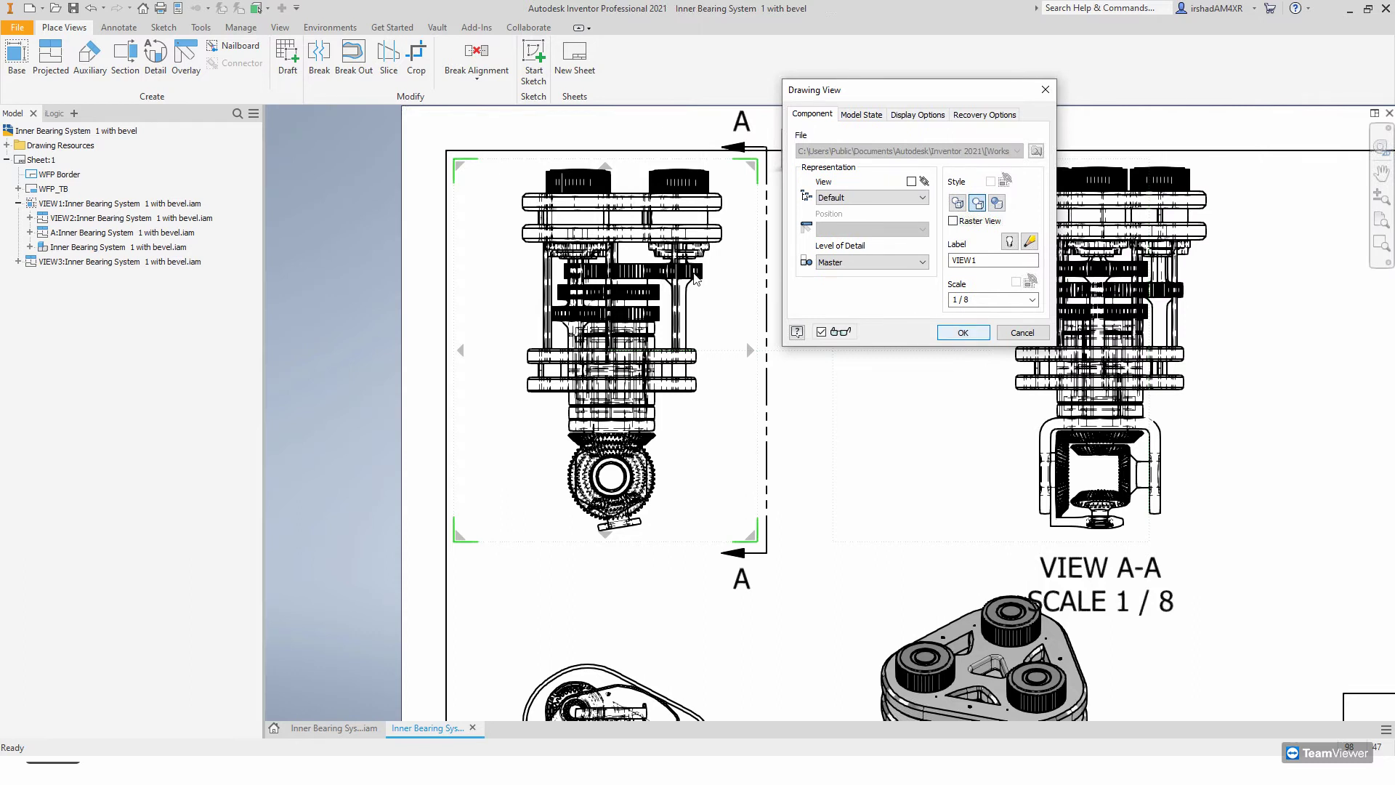
pyautogui.scroll(-5, 610, 232)
pyautogui.moveTo(516, 218); pyautogui.dragTo(542, 287, button='middle')
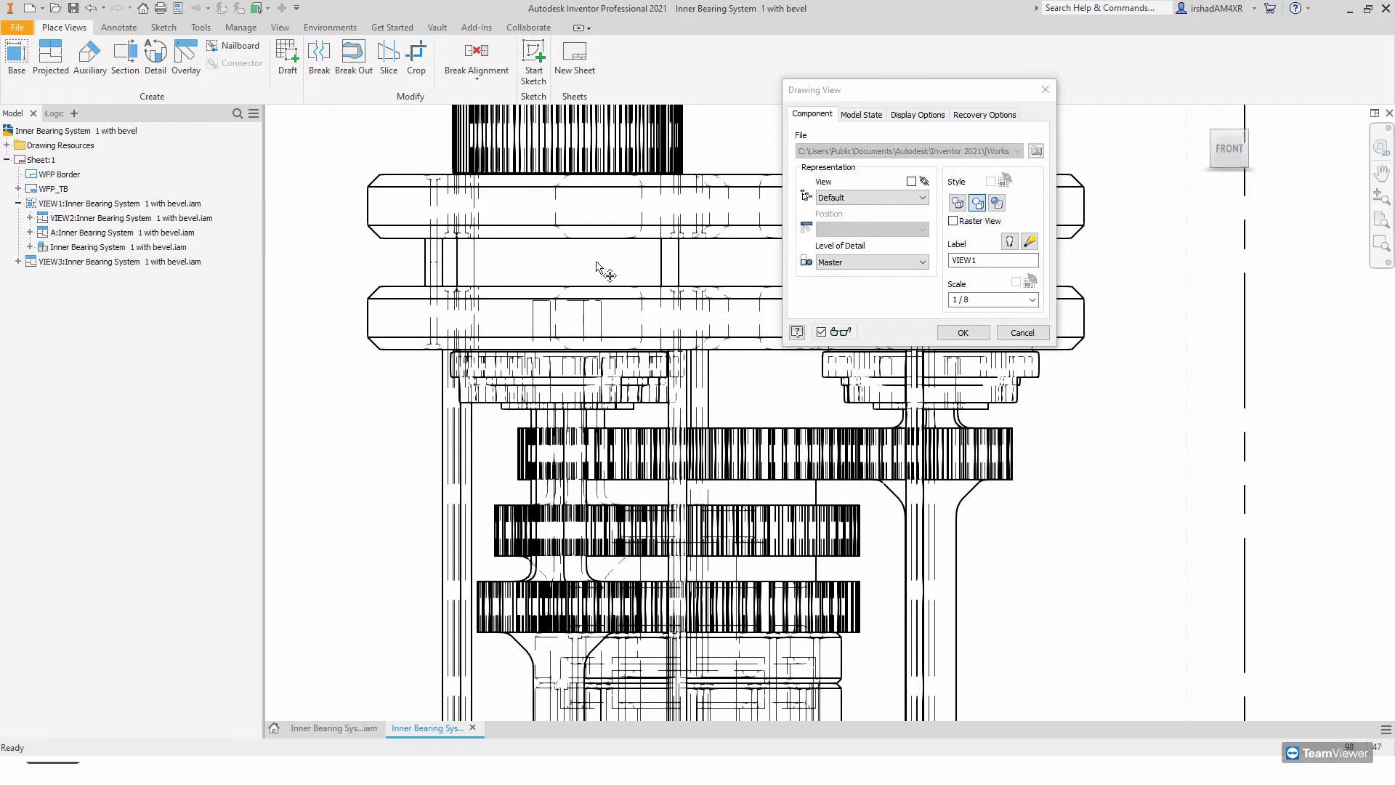
pyautogui.scroll(4, 536, 271)
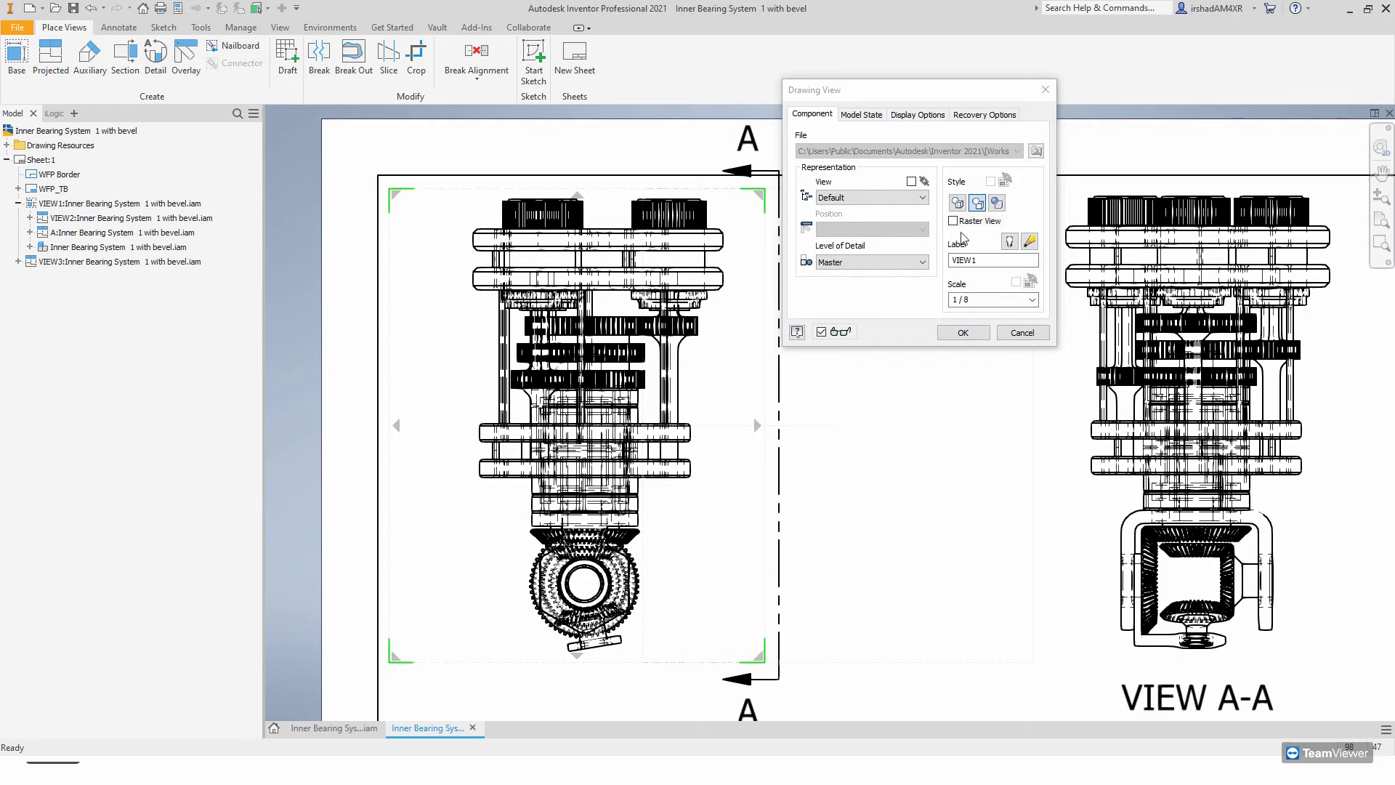
pyautogui.click(963, 332)
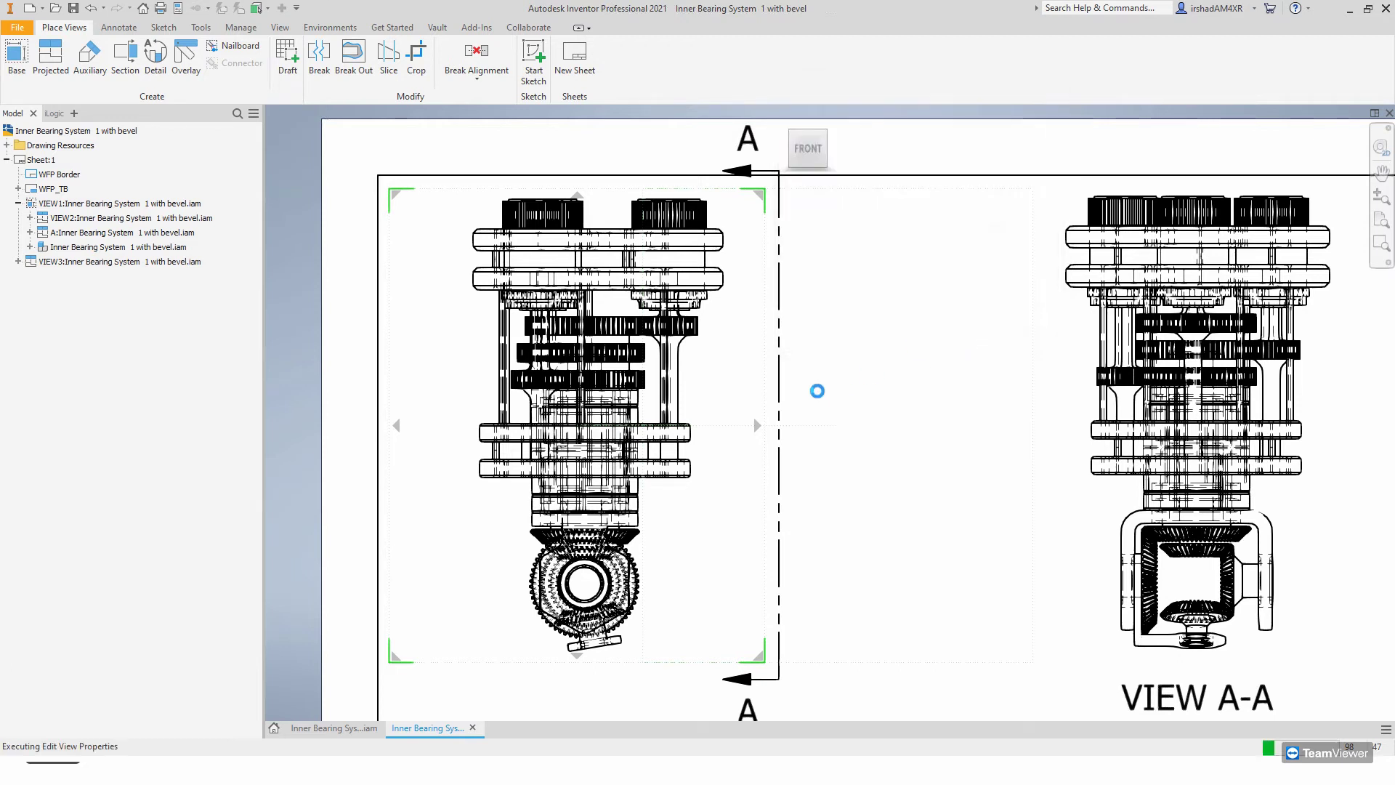
# - Examine the front view and the views derived from it without their hidden lines
pyautogui.moveTo(747, 339); pyautogui.dragTo(680, 271, button='middle')
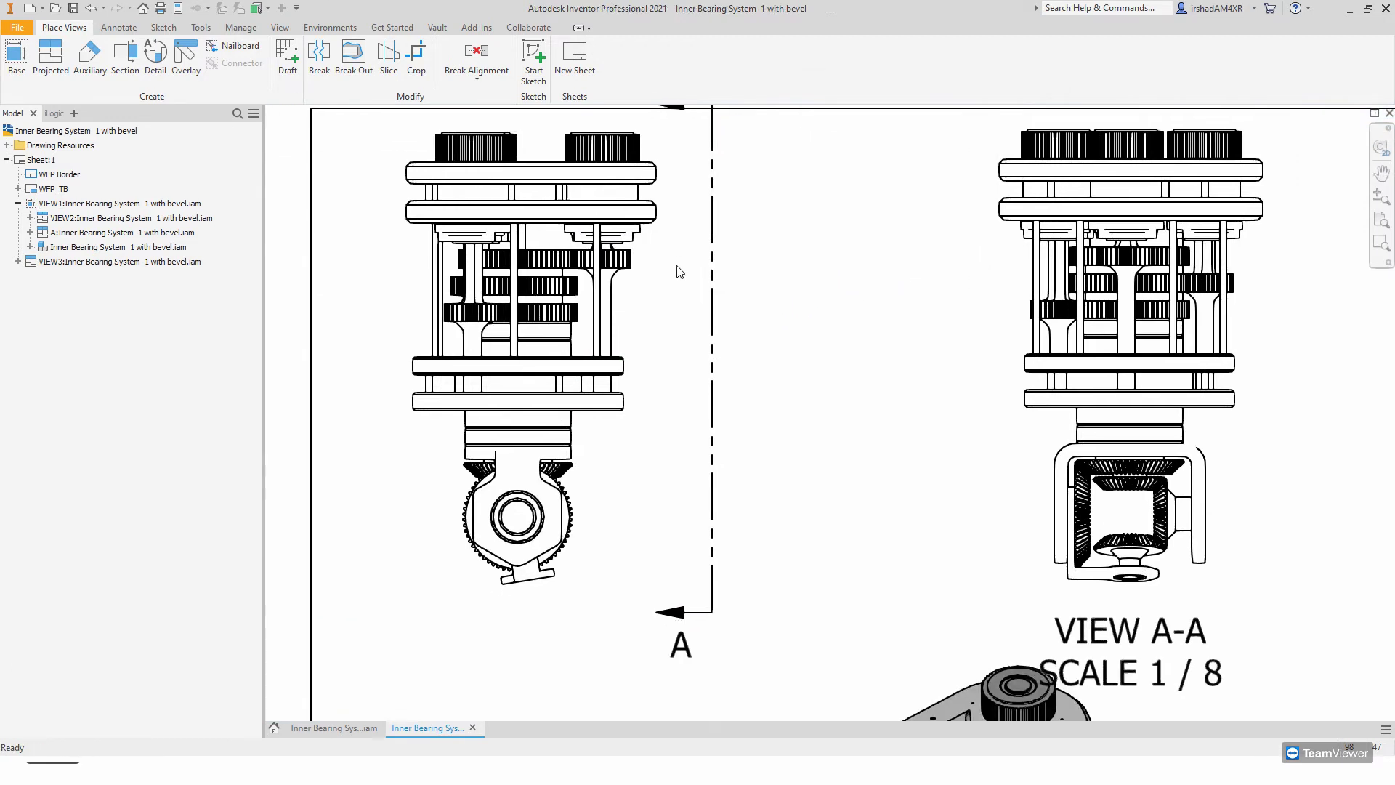
pyautogui.scroll(3, 679, 271)
pyautogui.scroll(1, 679, 271)
pyautogui.scroll(-5, 678, 271)
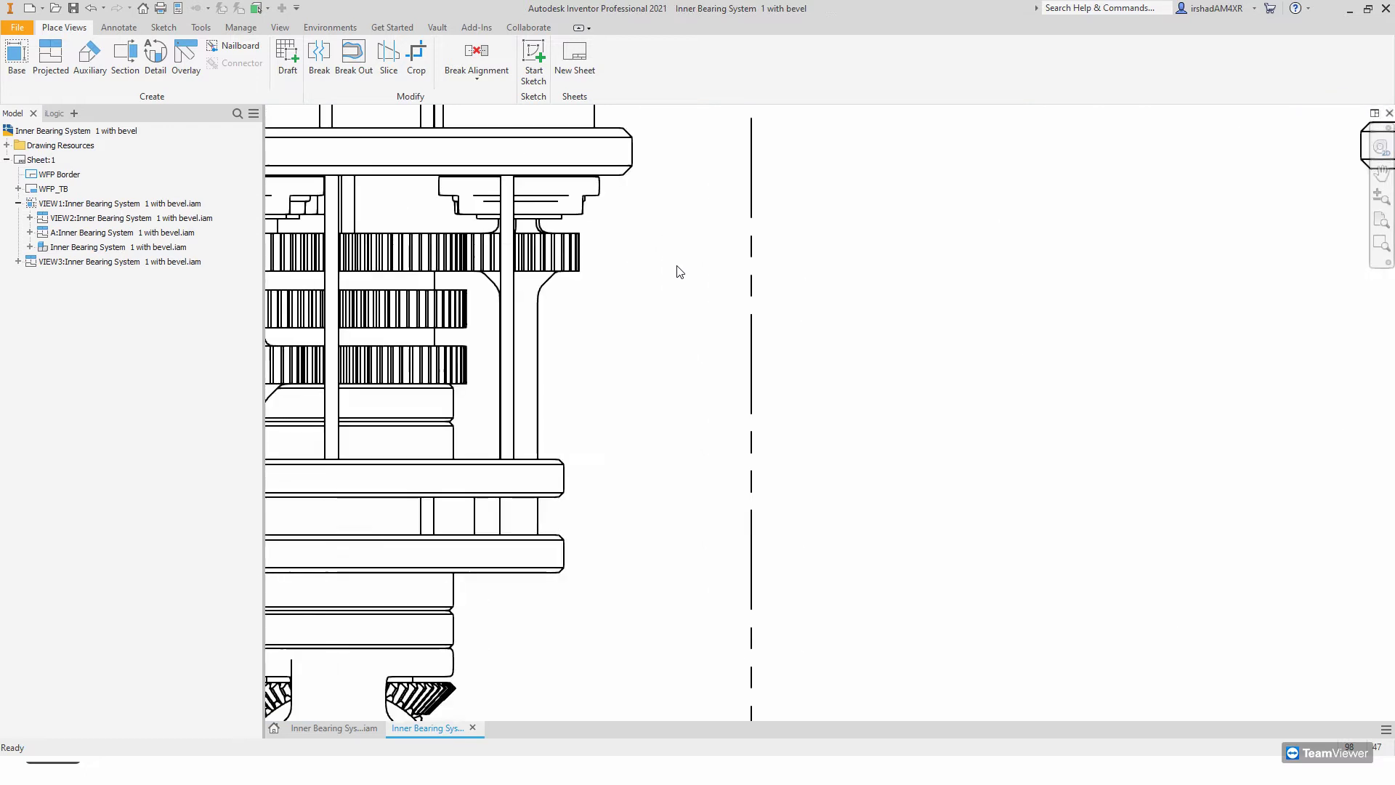
pyautogui.scroll(8, 585, 223)
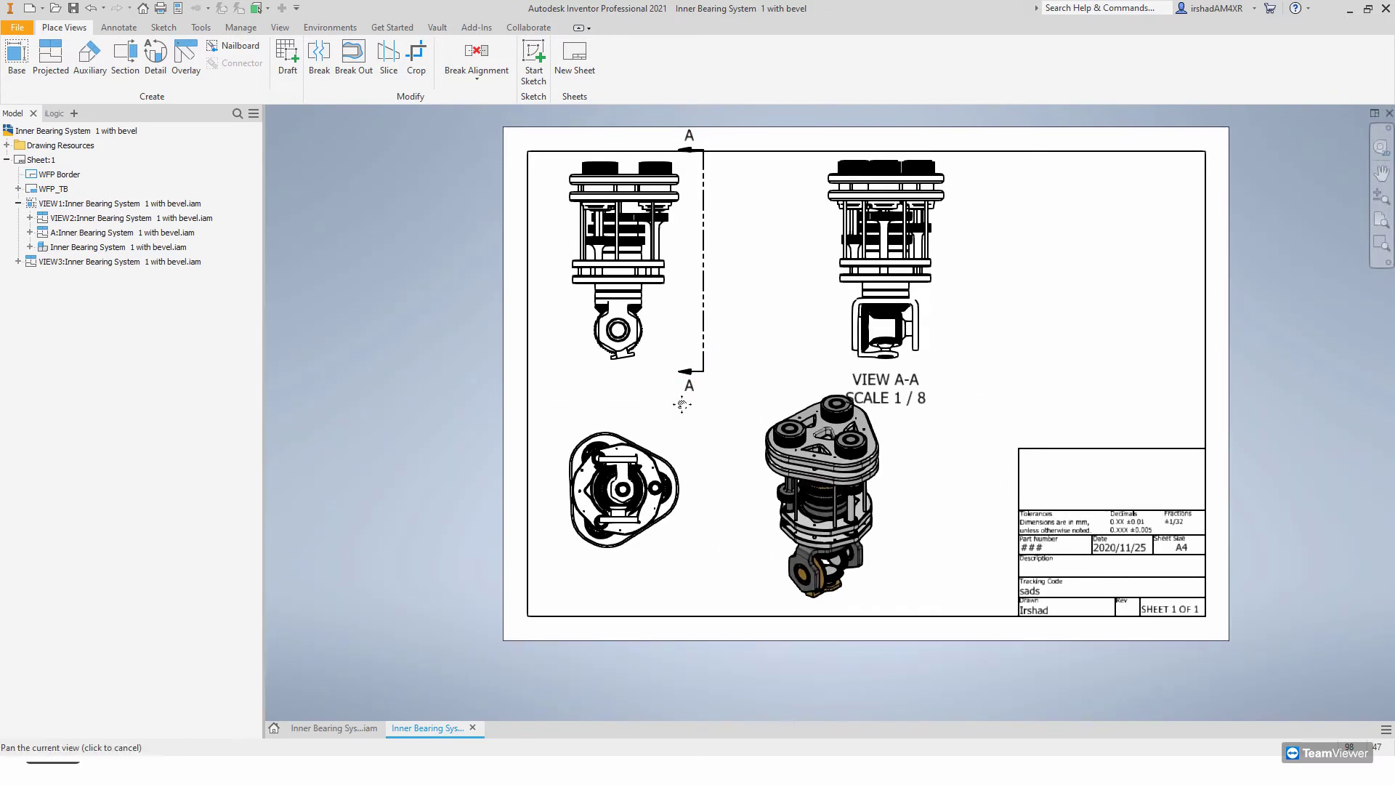
pyautogui.scroll(-6, 683, 305)
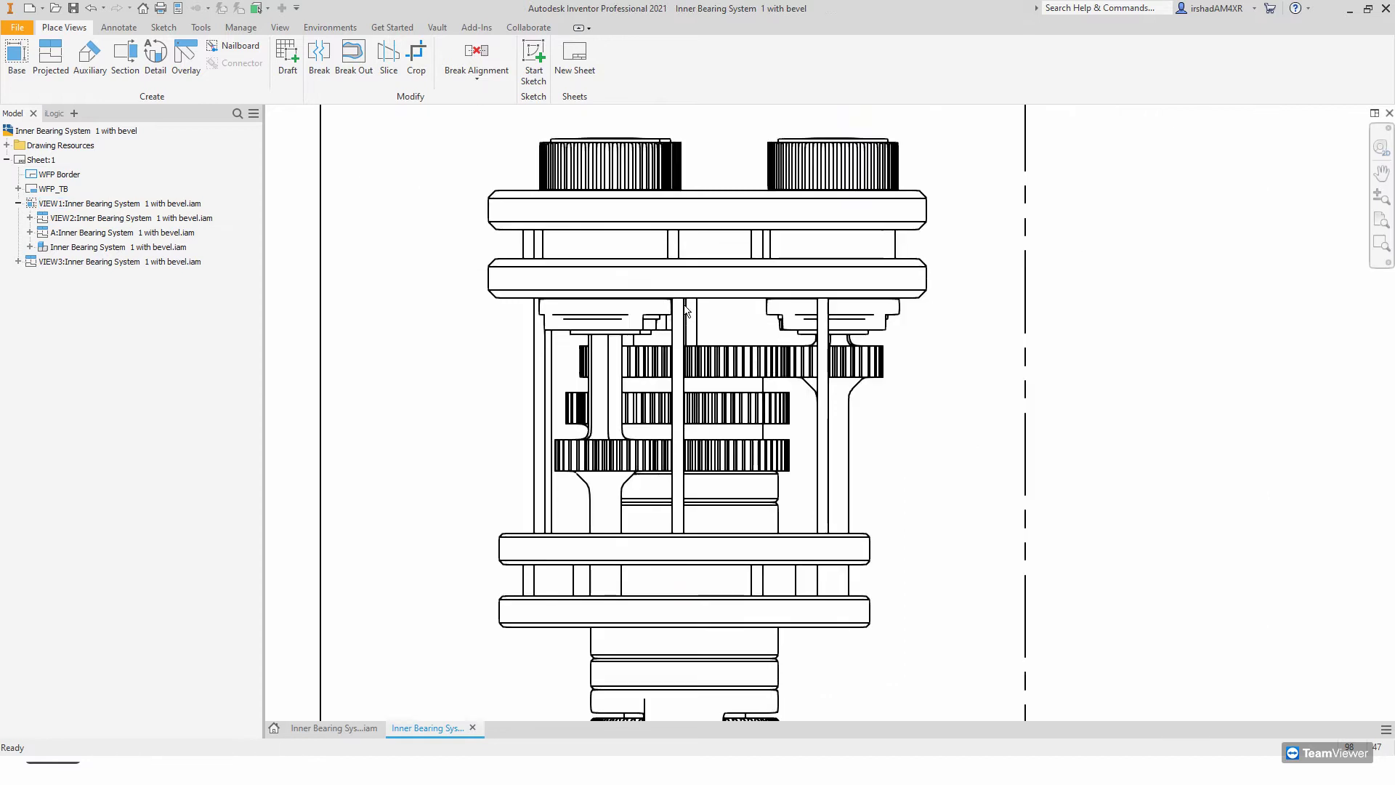
pyautogui.scroll(-3, 917, 331)
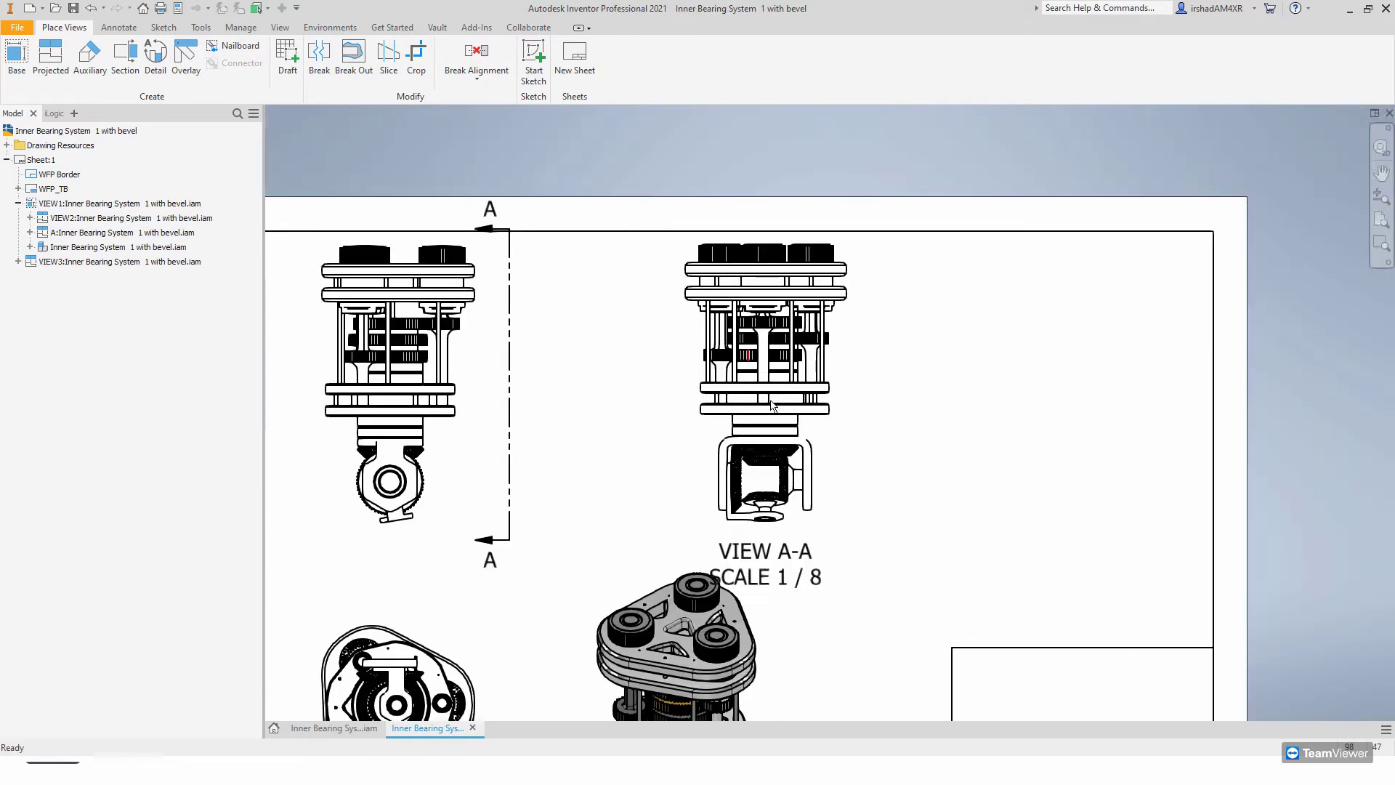
pyautogui.scroll(-4, 790, 374)
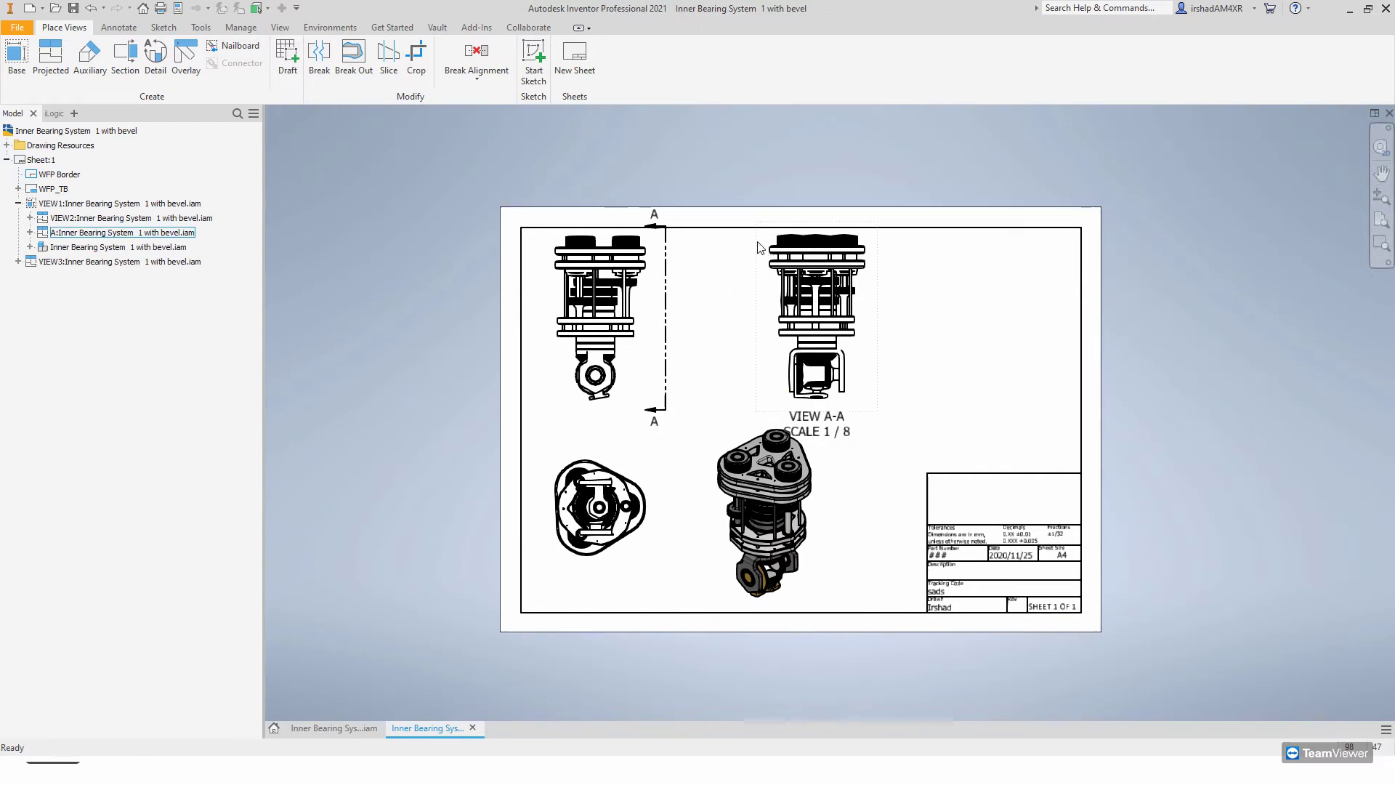
# - Align View A-A horizontally with the front view and shift it slightly further away from that view
pyautogui.rightClick(758, 244)
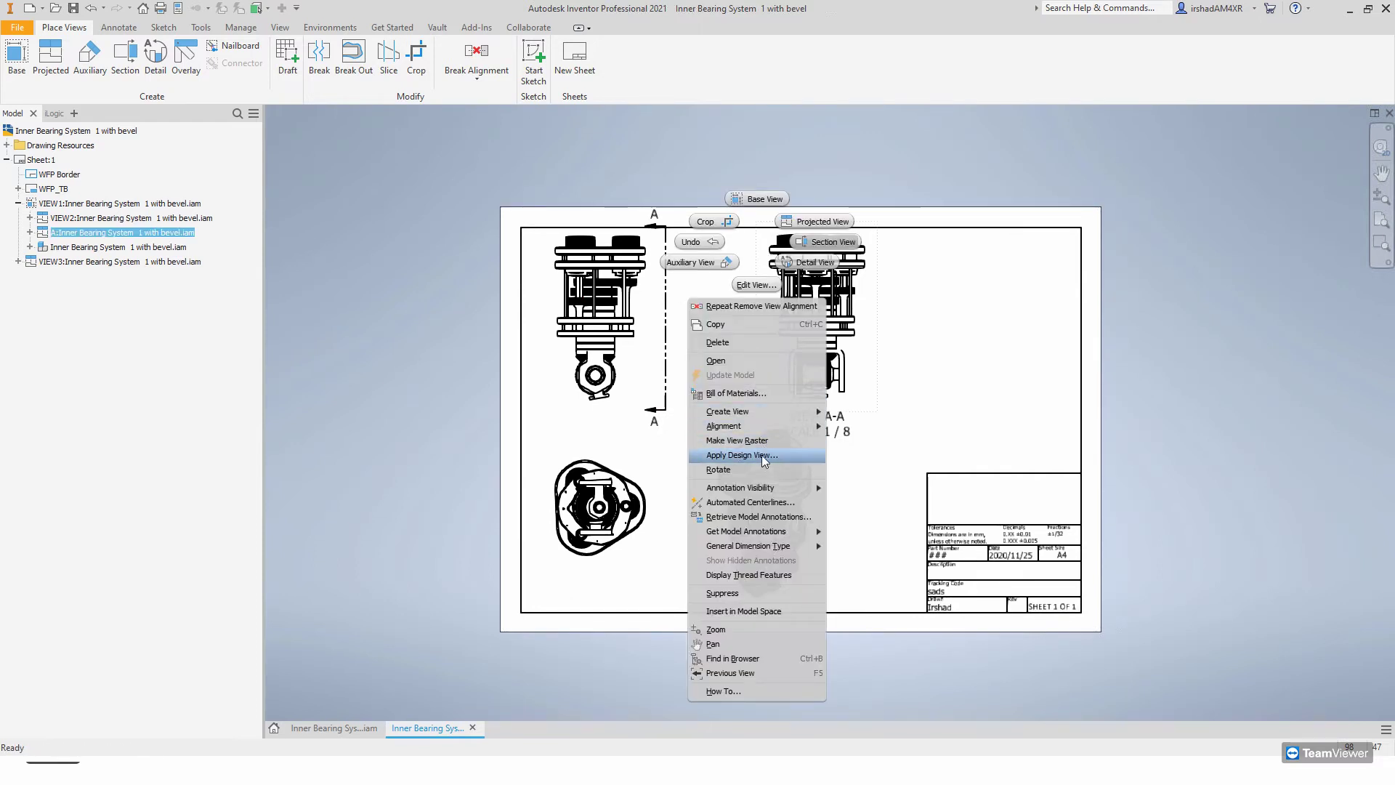
pyautogui.moveTo(771, 428)
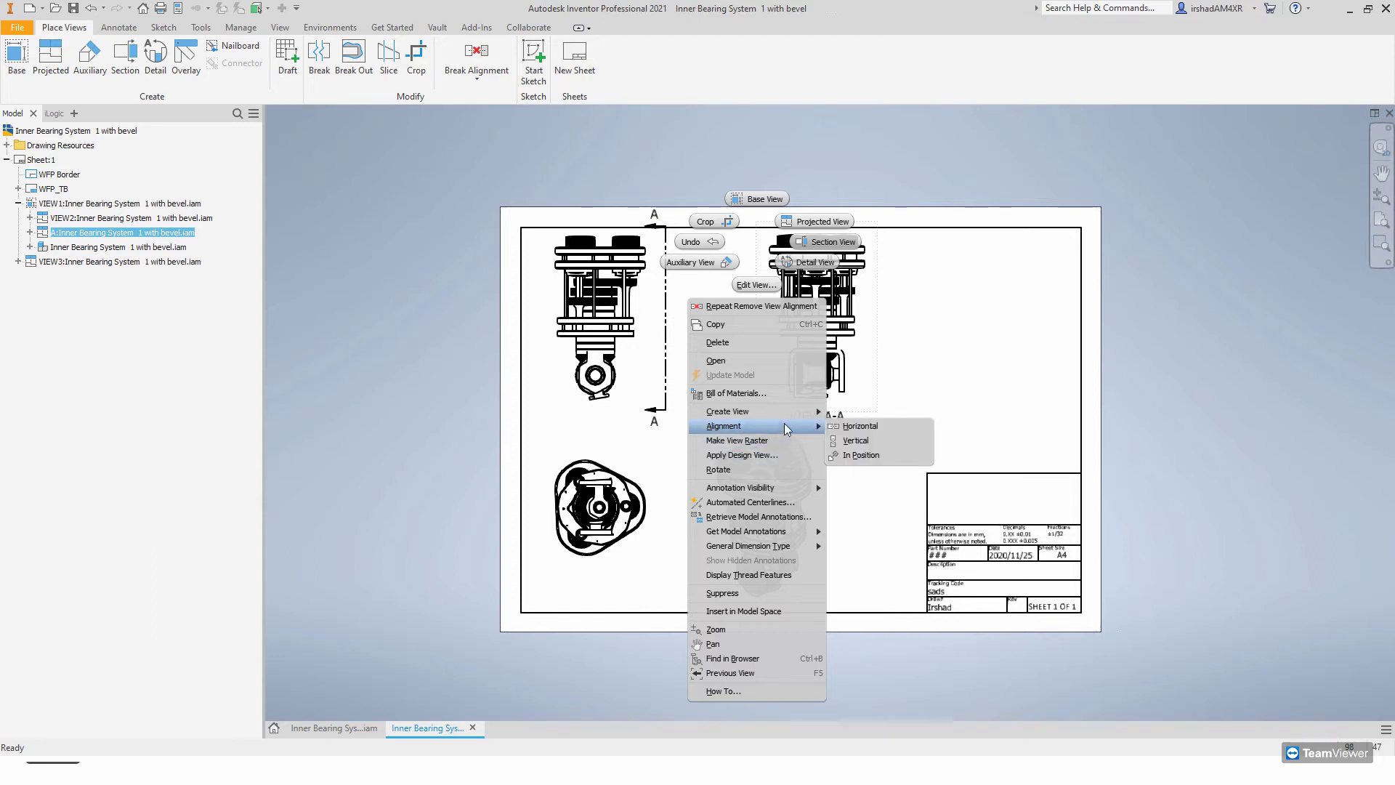
pyautogui.click(861, 429)
pyautogui.click(661, 294)
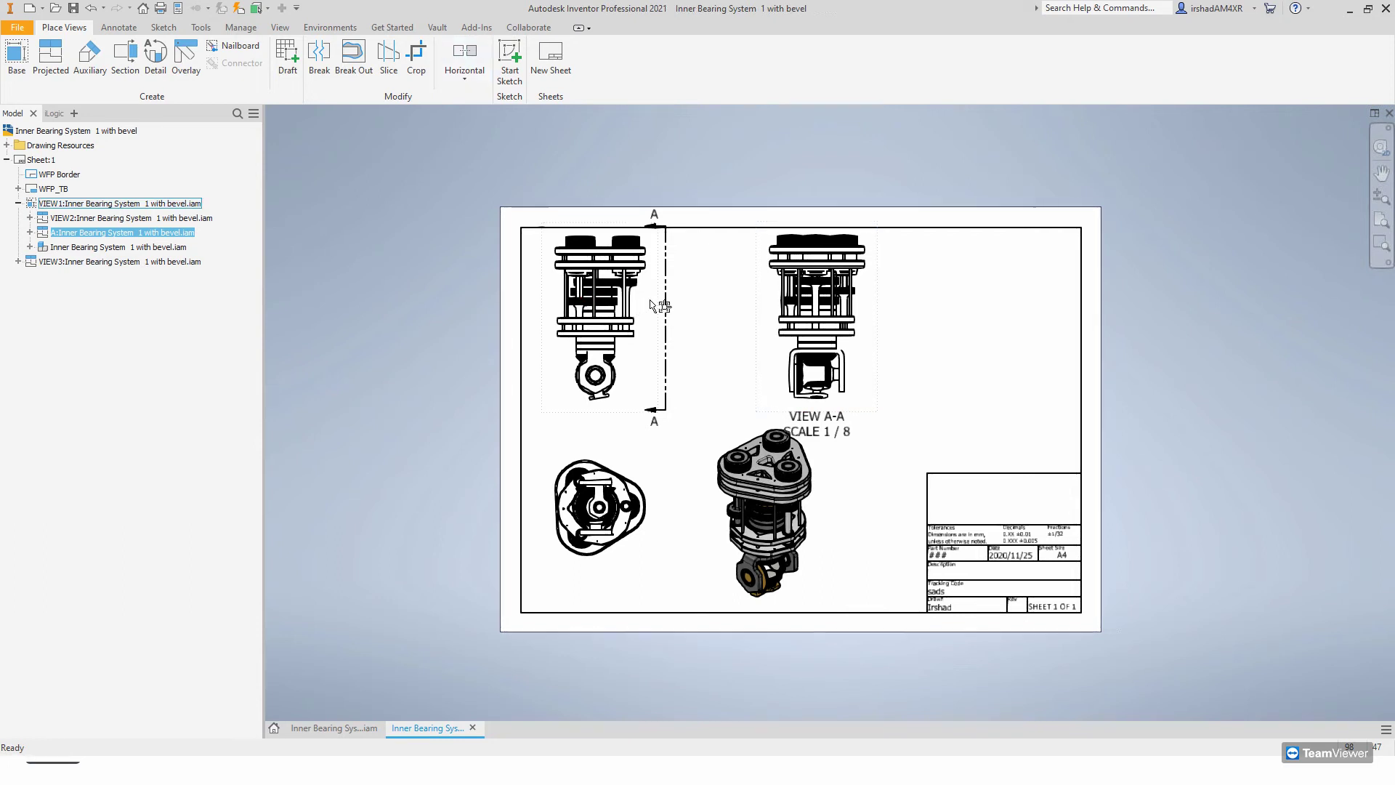
pyautogui.moveTo(766, 293); pyautogui.dragTo(796, 292)
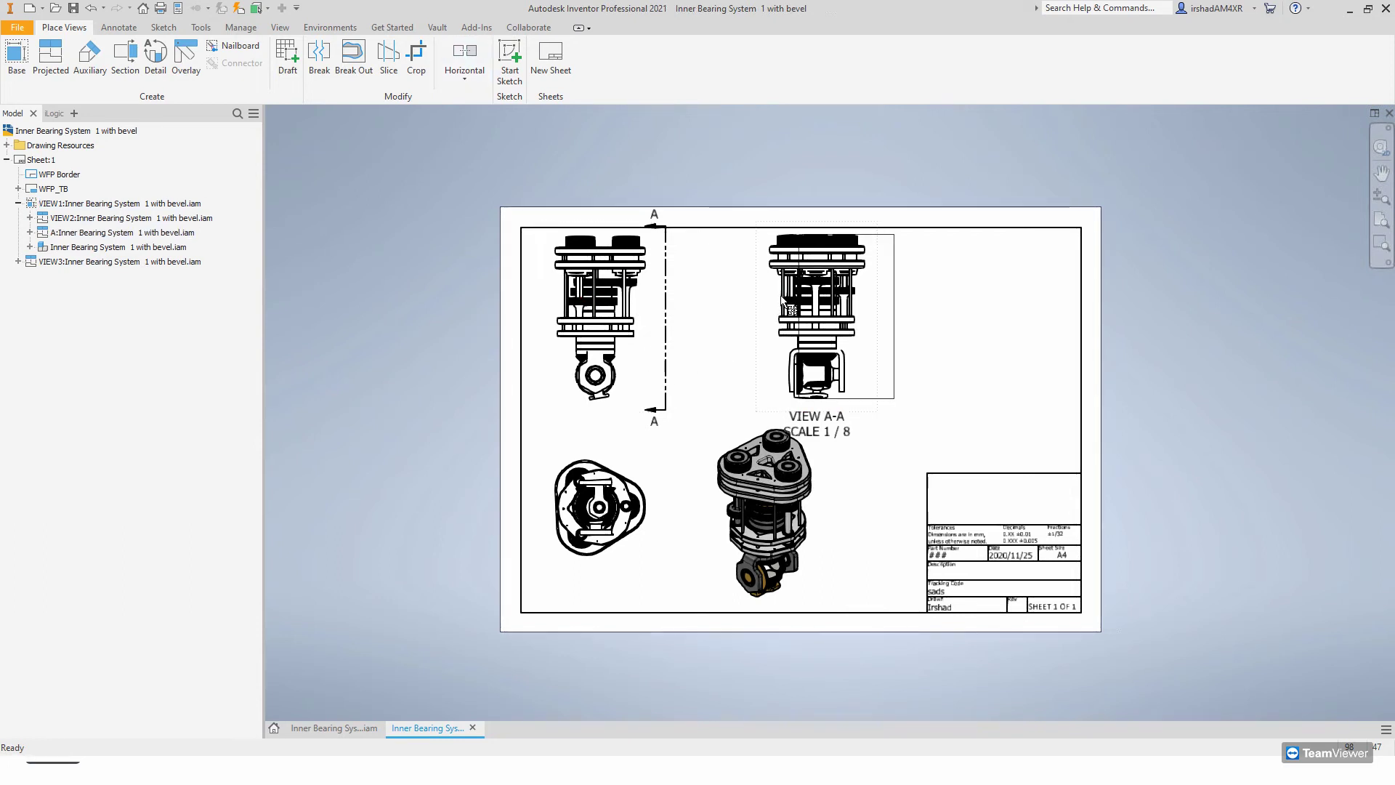
# - Align View A-A horizontally with the front view again and move it closer to that view
pyautogui.rightClick(791, 294)
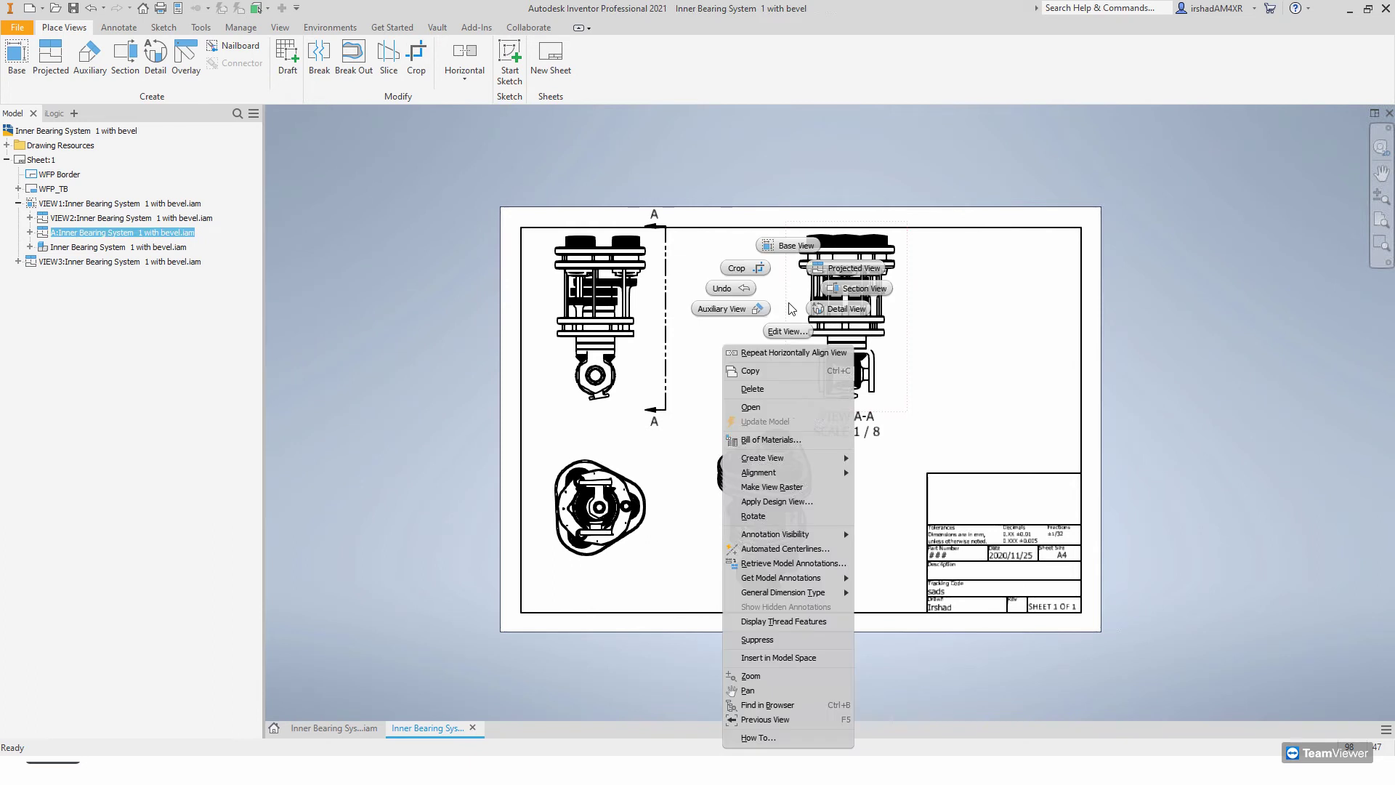
pyautogui.moveTo(816, 534)
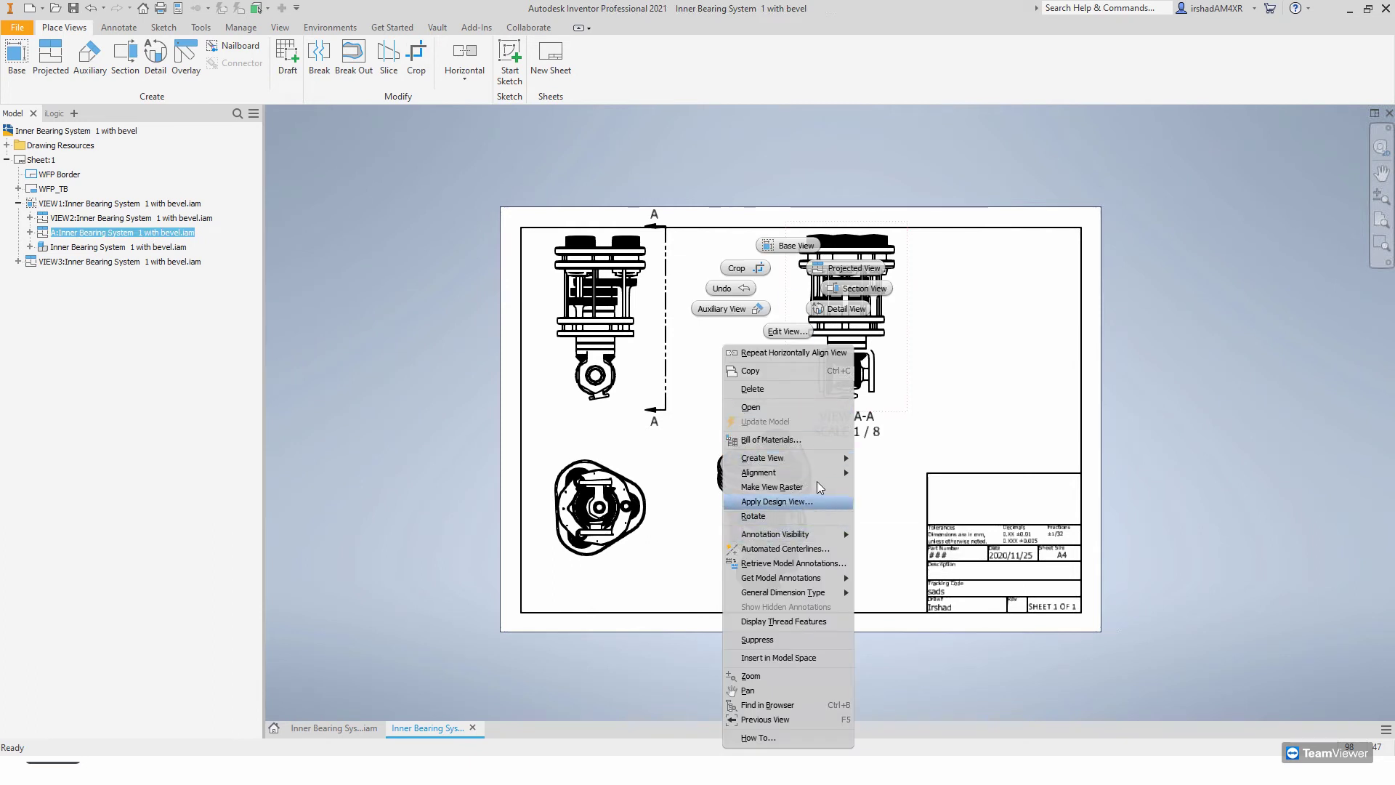
pyautogui.moveTo(820, 476)
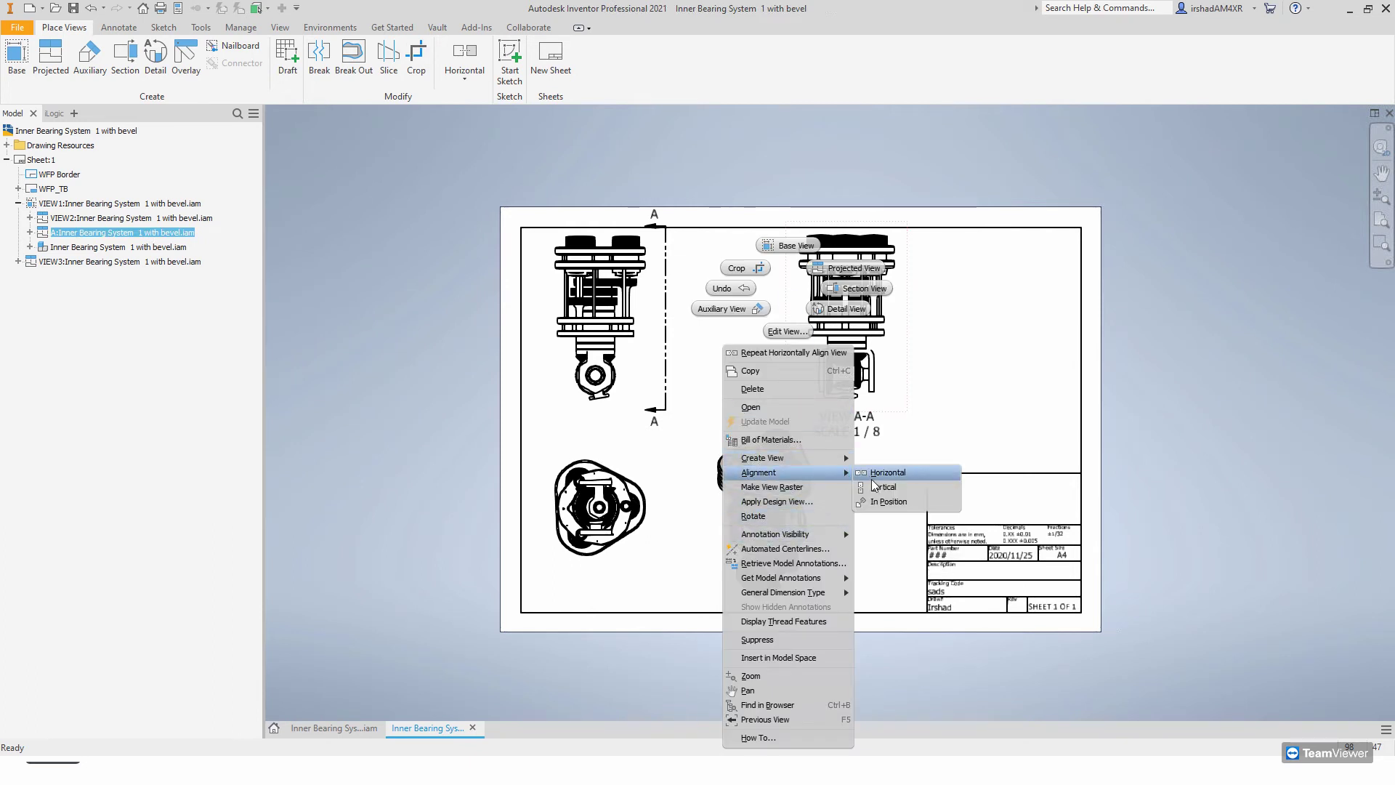
pyautogui.click(887, 473)
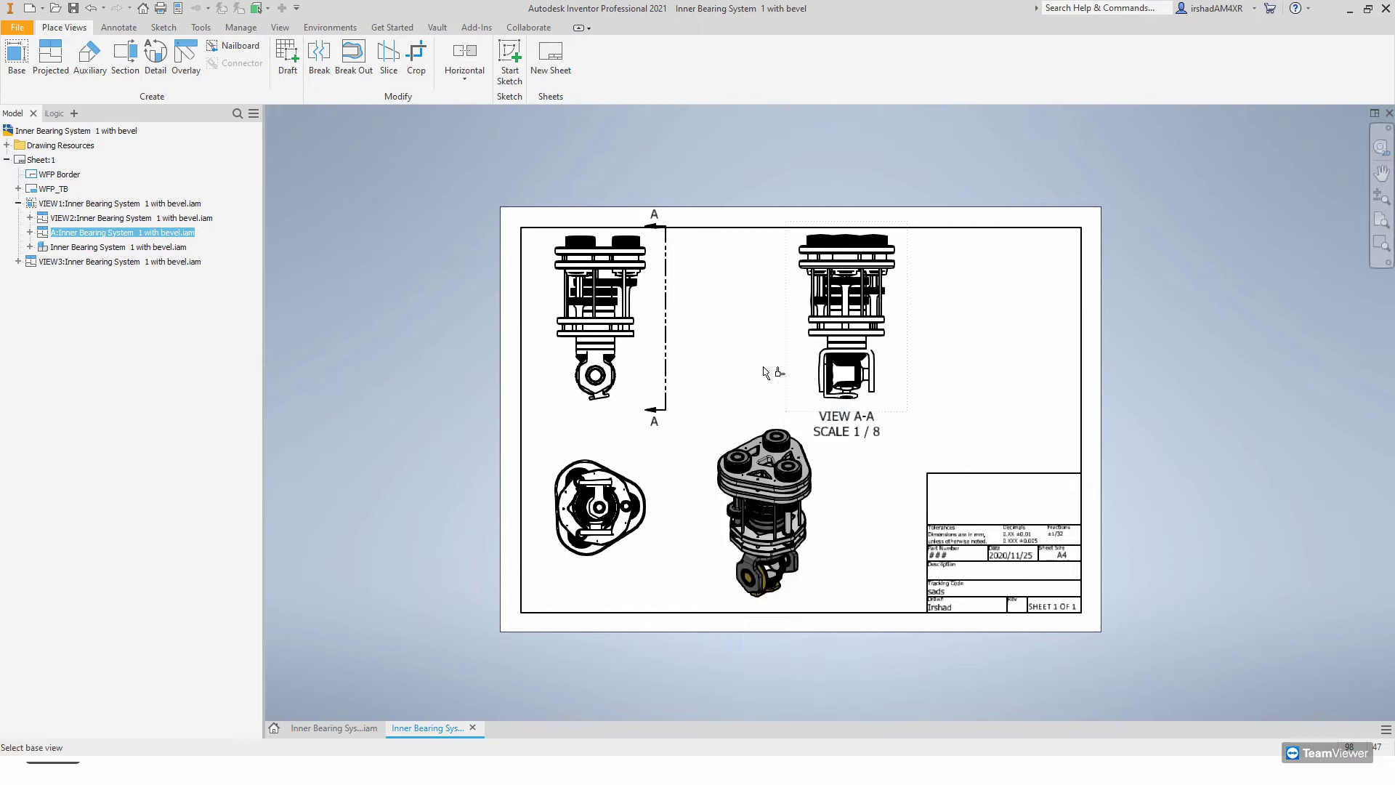
pyautogui.click(640, 312)
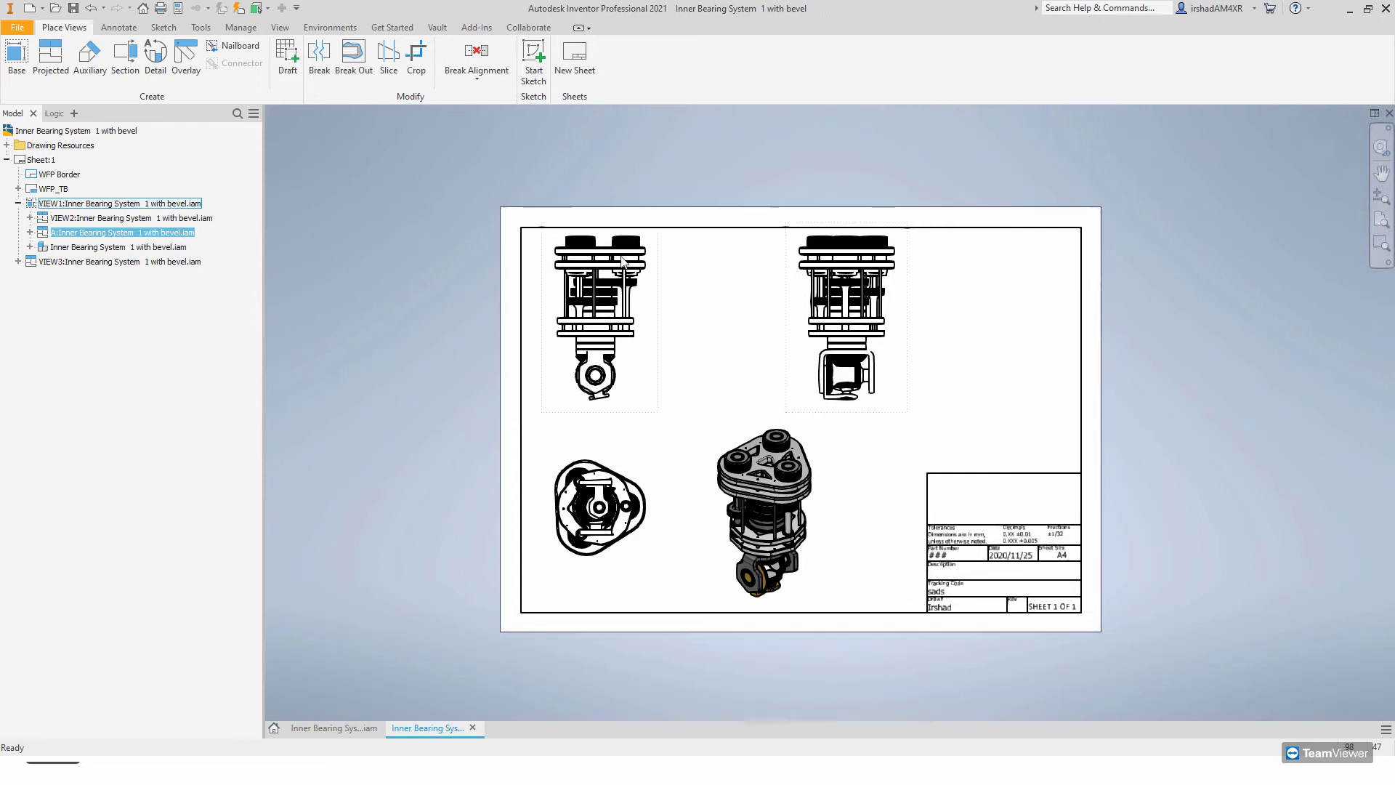
pyautogui.moveTo(781, 306); pyautogui.dragTo(736, 295)
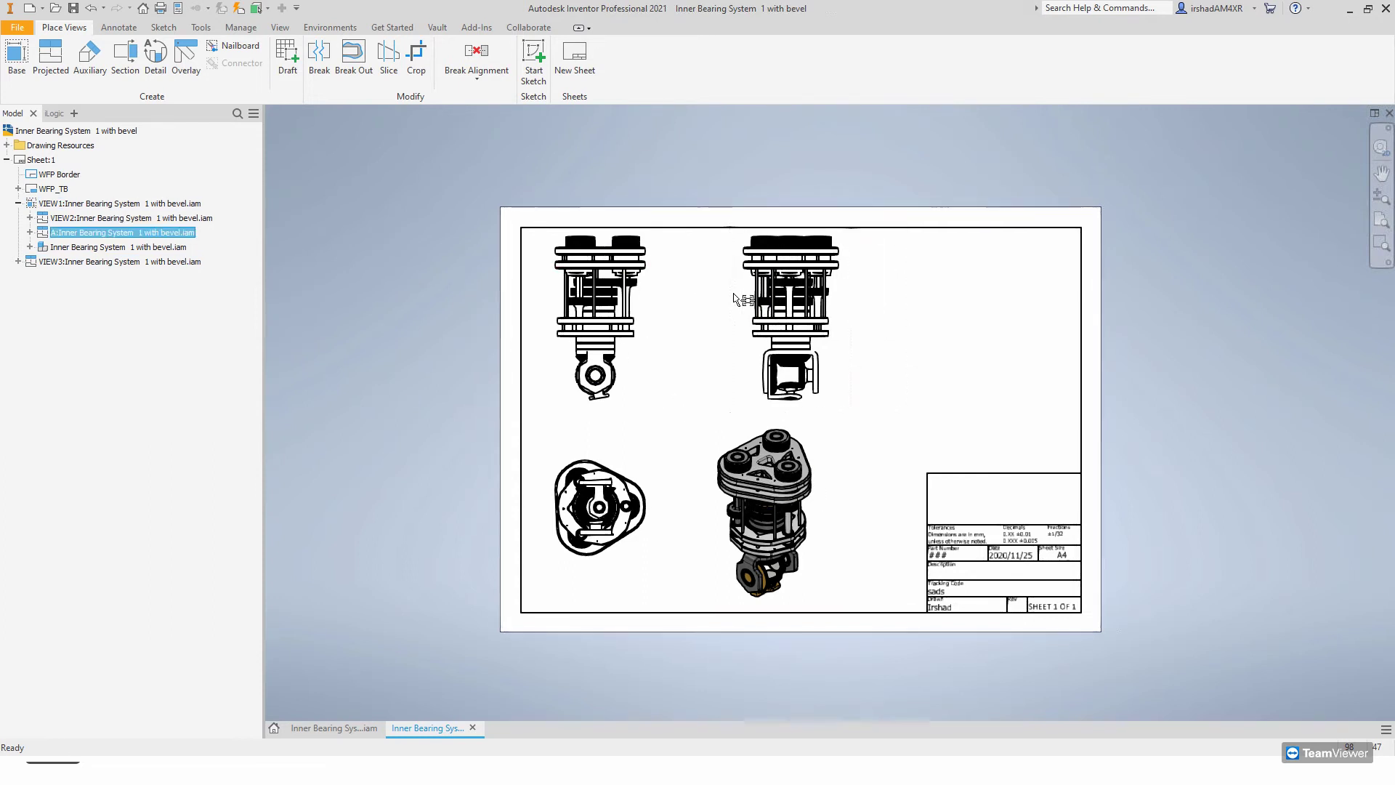
# - Try rotating View A-A by an edge and by an absolute angle of 25, and discard the rotation
pyautogui.rightClick(737, 332)
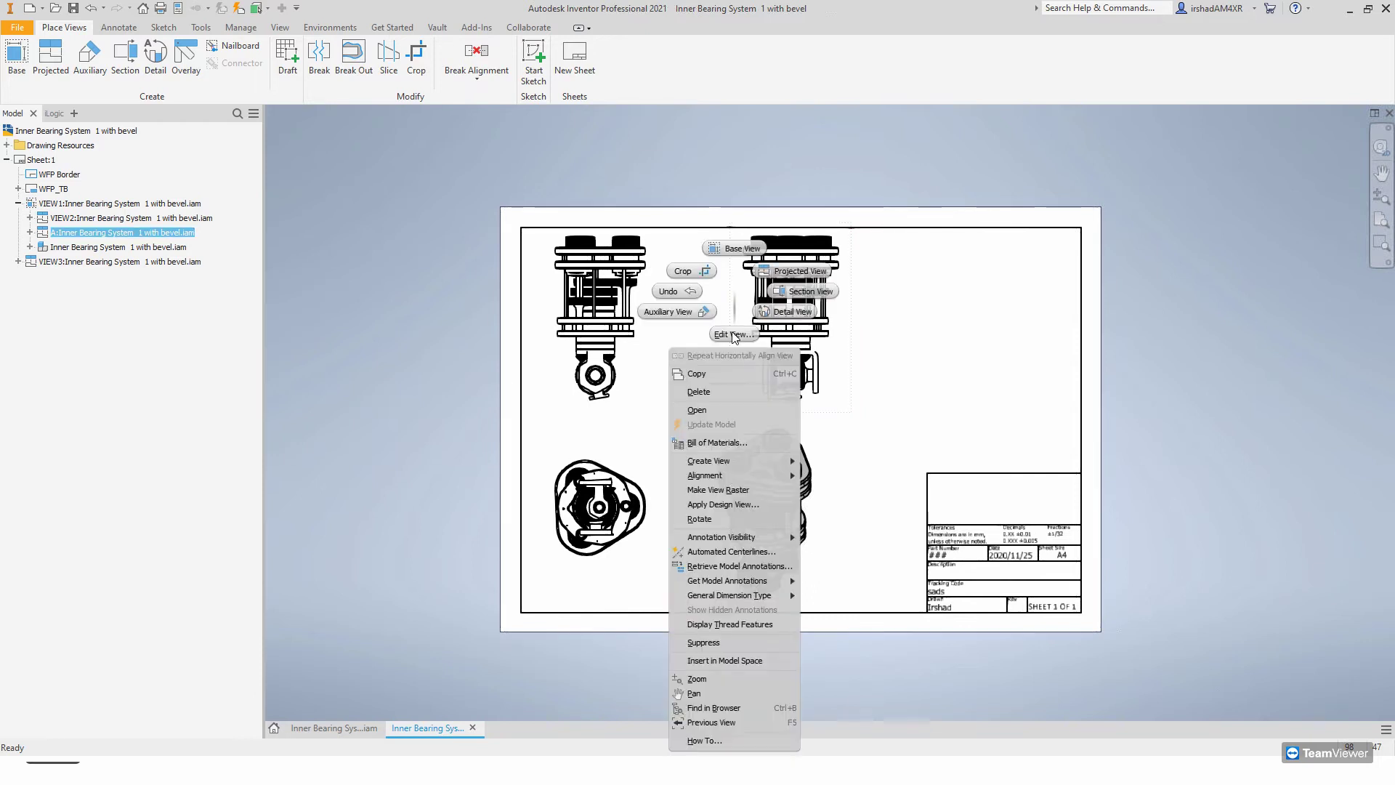
pyautogui.click(709, 521)
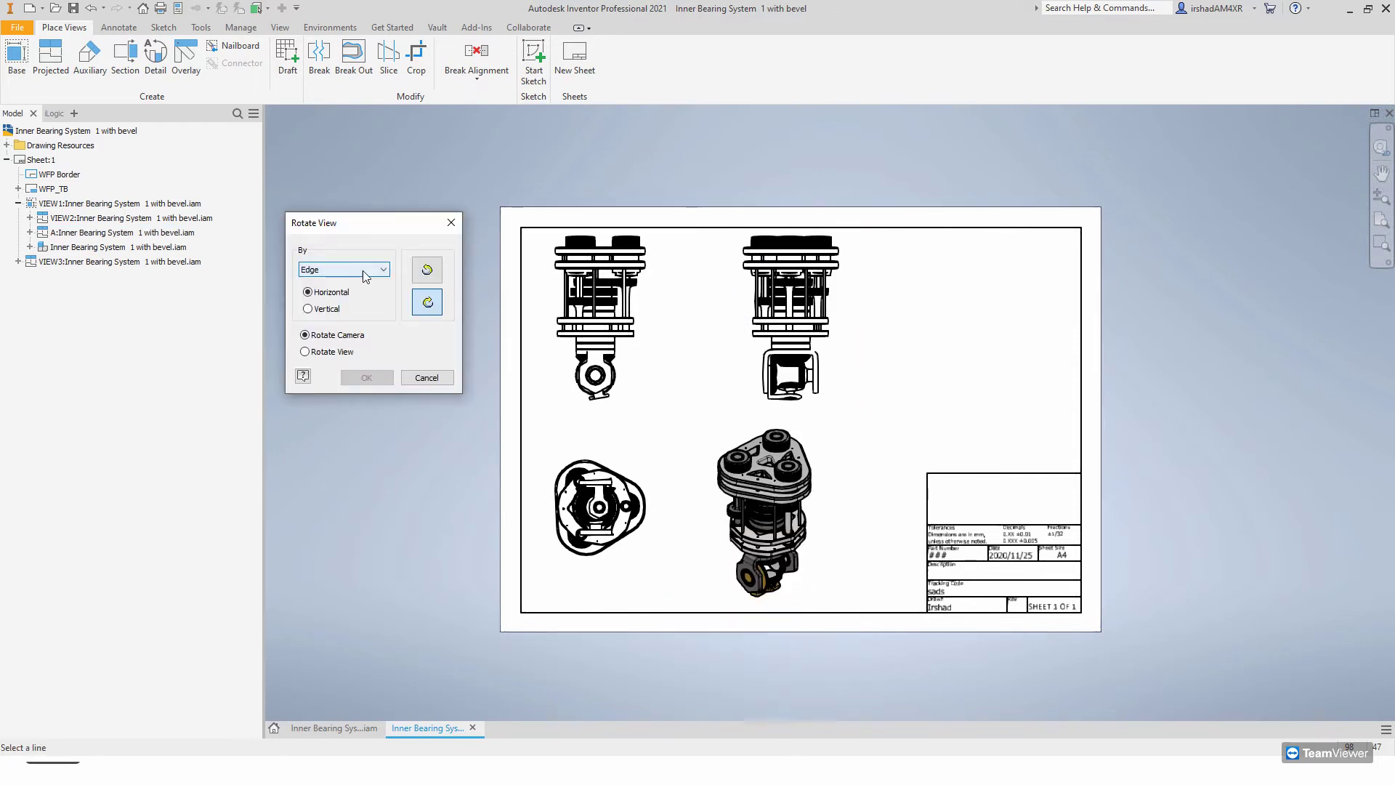
pyautogui.click(784, 341)
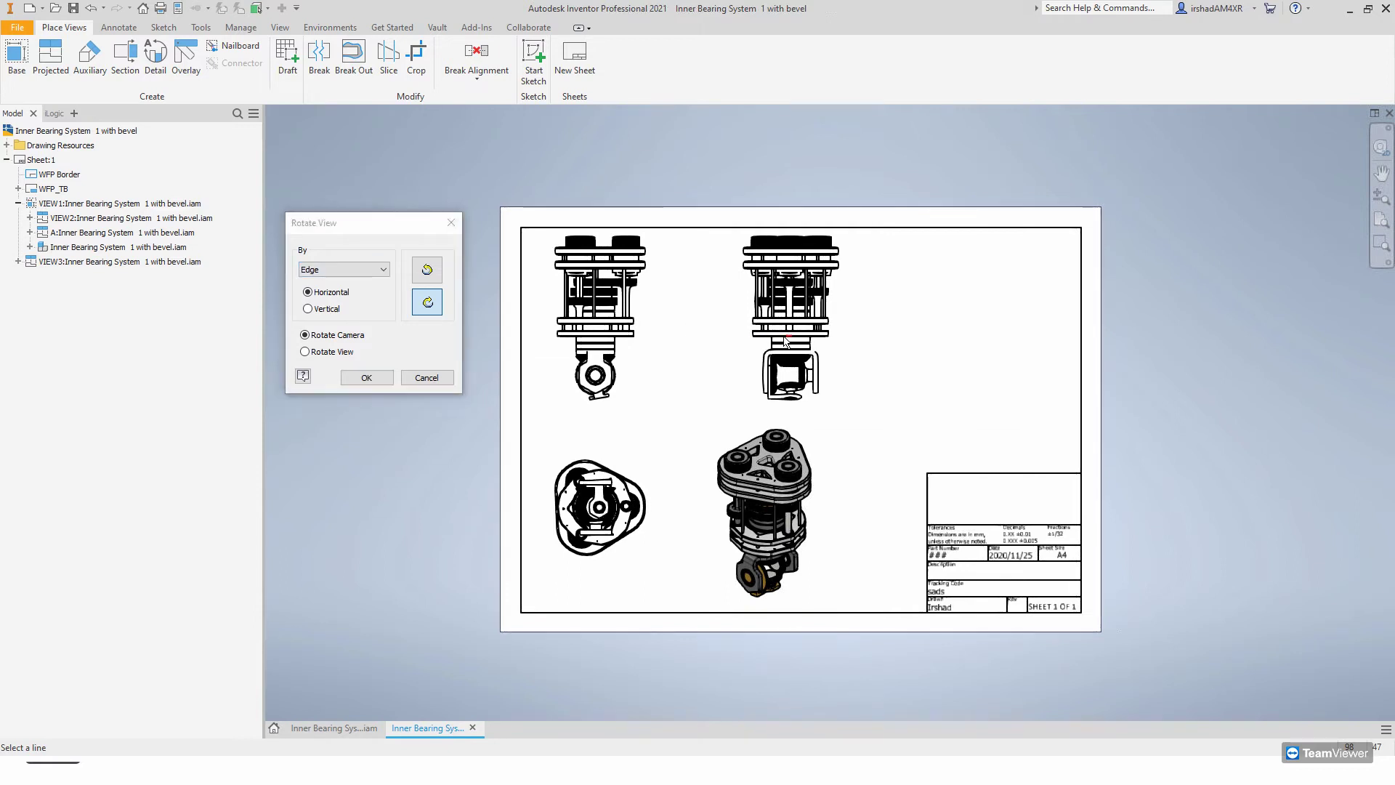
pyautogui.click(421, 278)
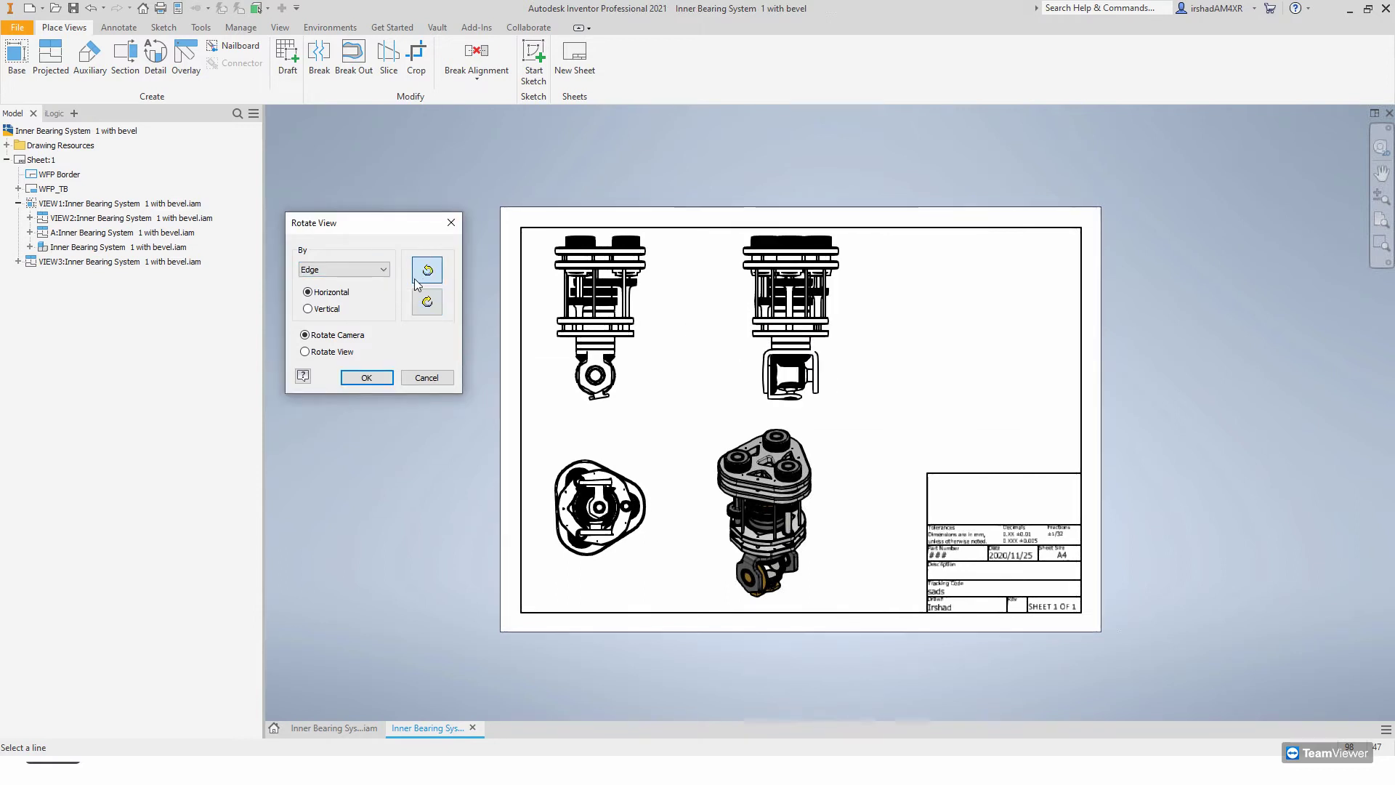
pyautogui.click(348, 270)
pyautogui.click(342, 291)
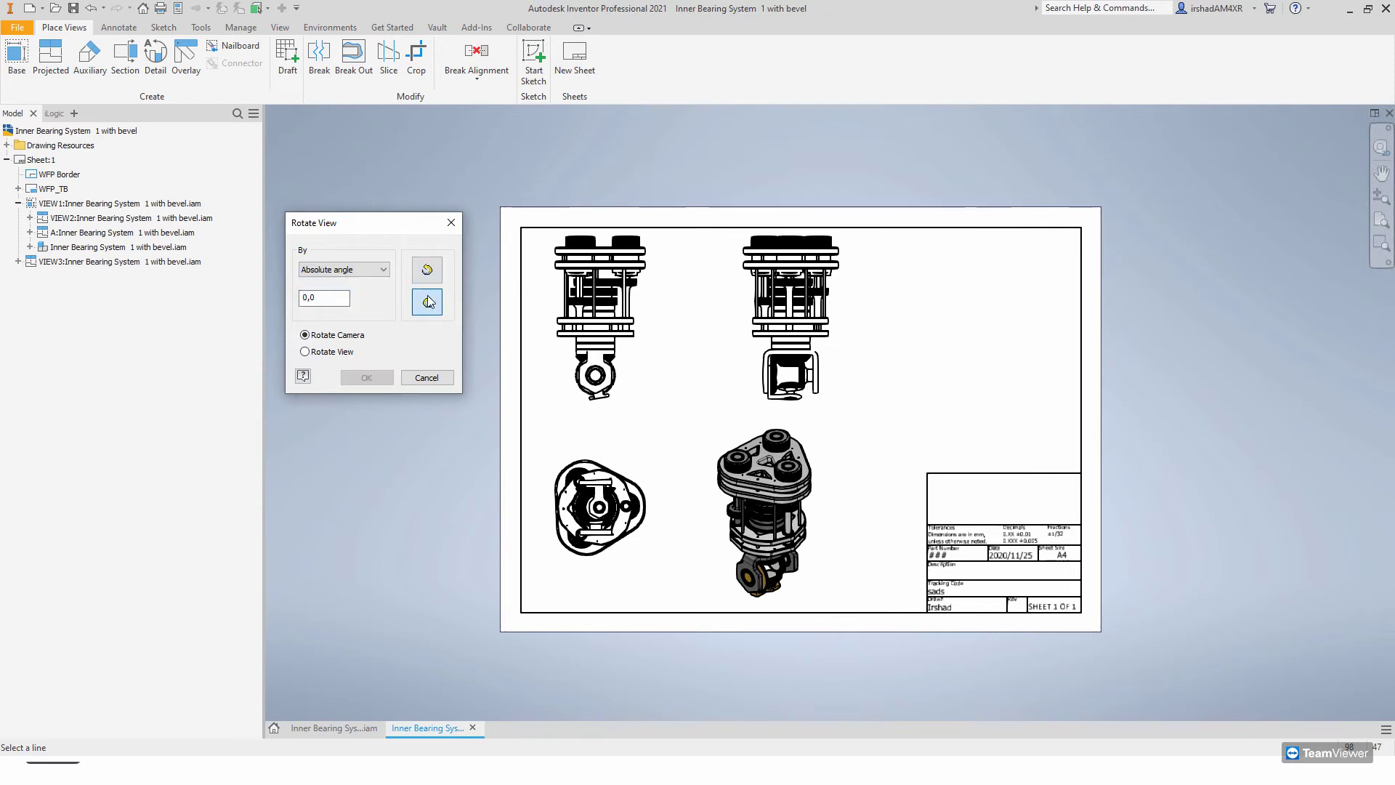
pyautogui.click(323, 295)
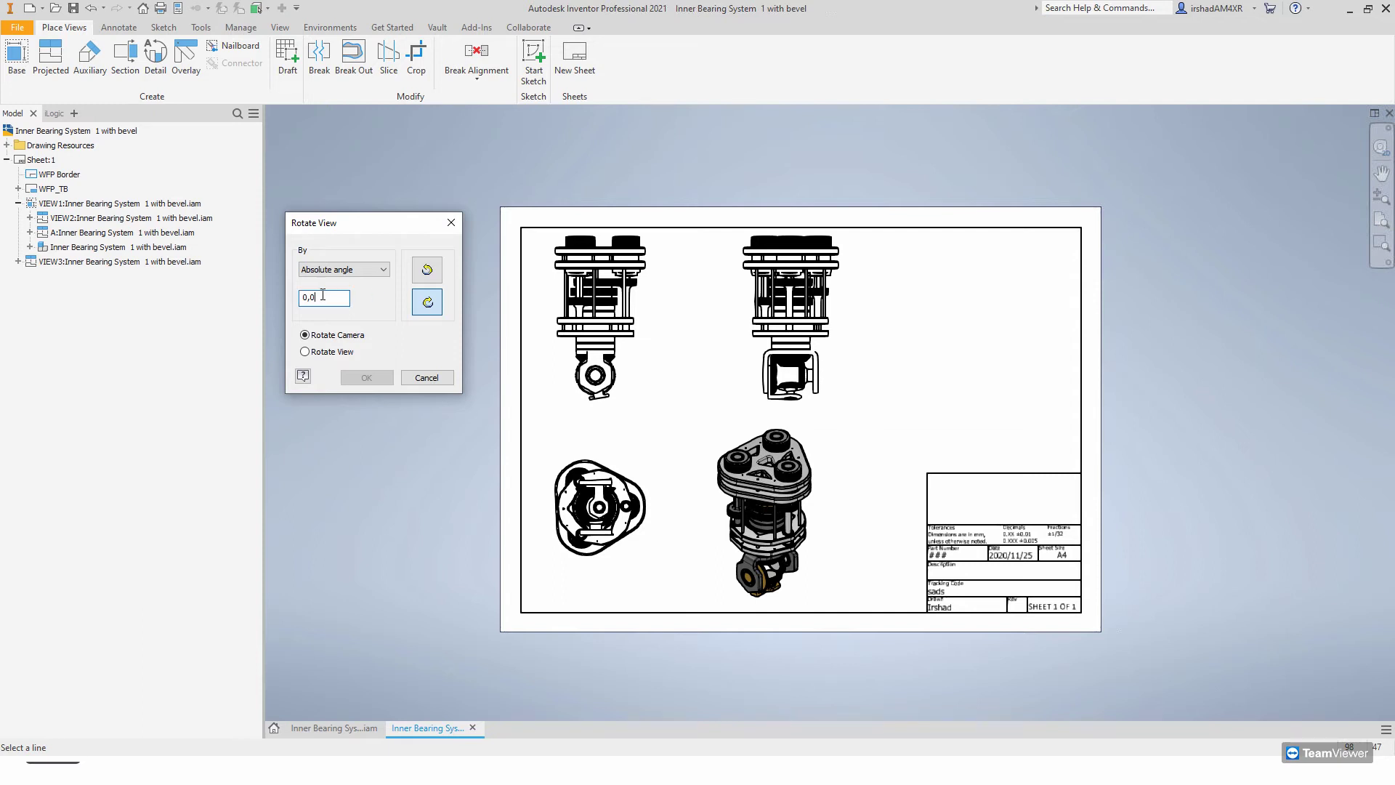
pyautogui.write('25')
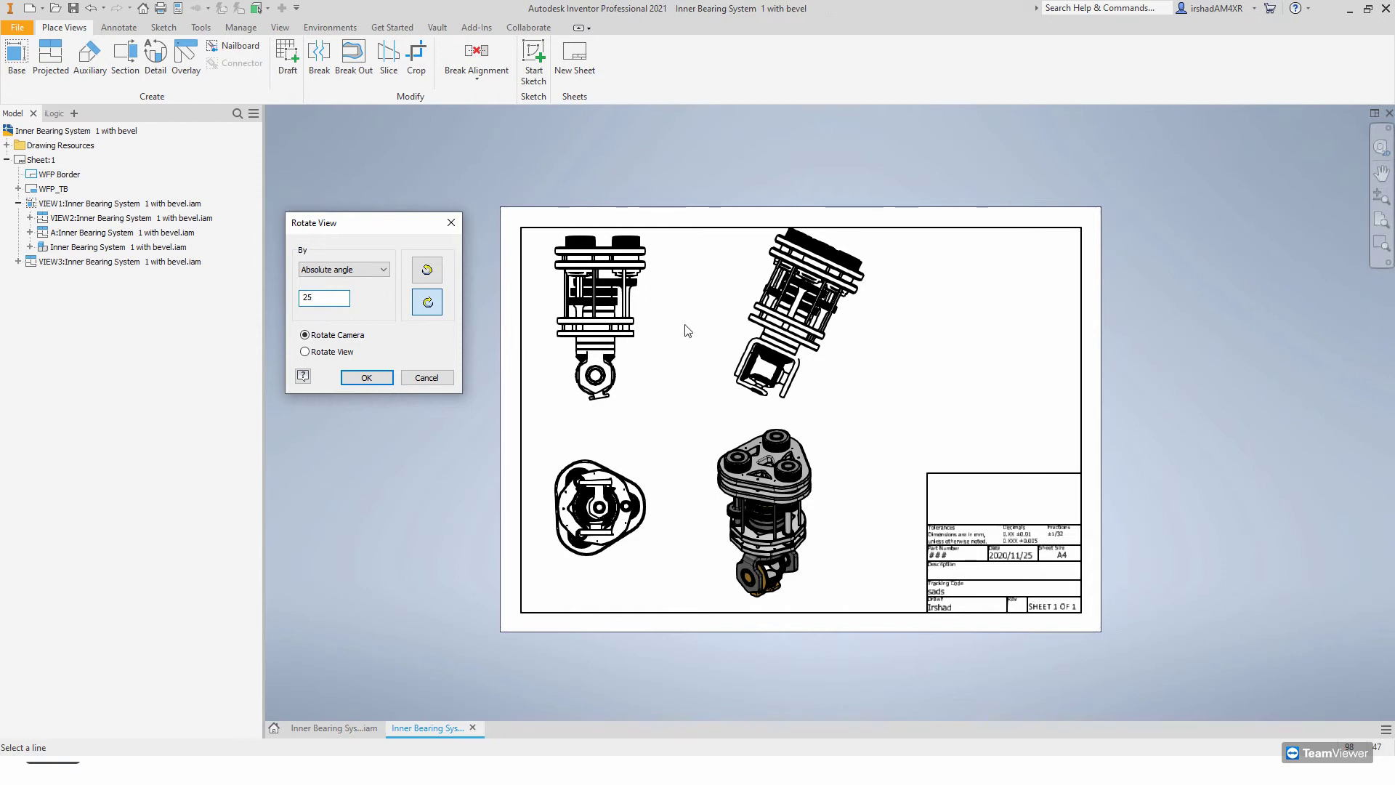
pyautogui.click(444, 378)
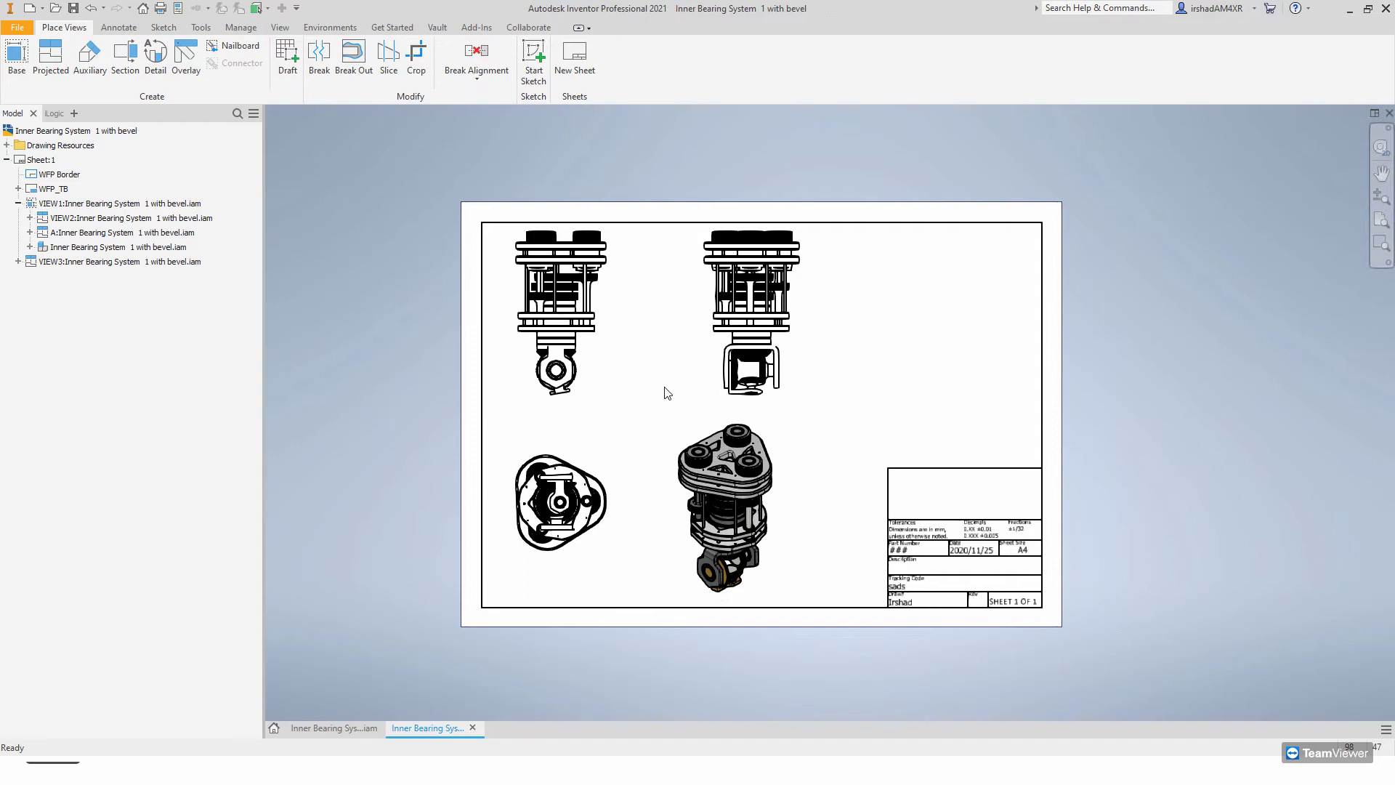
# - Move the front view slightly lower on the sheet and change its view label to Test
pyautogui.moveTo(682, 459); pyautogui.dragTo(716, 424, button='middle')
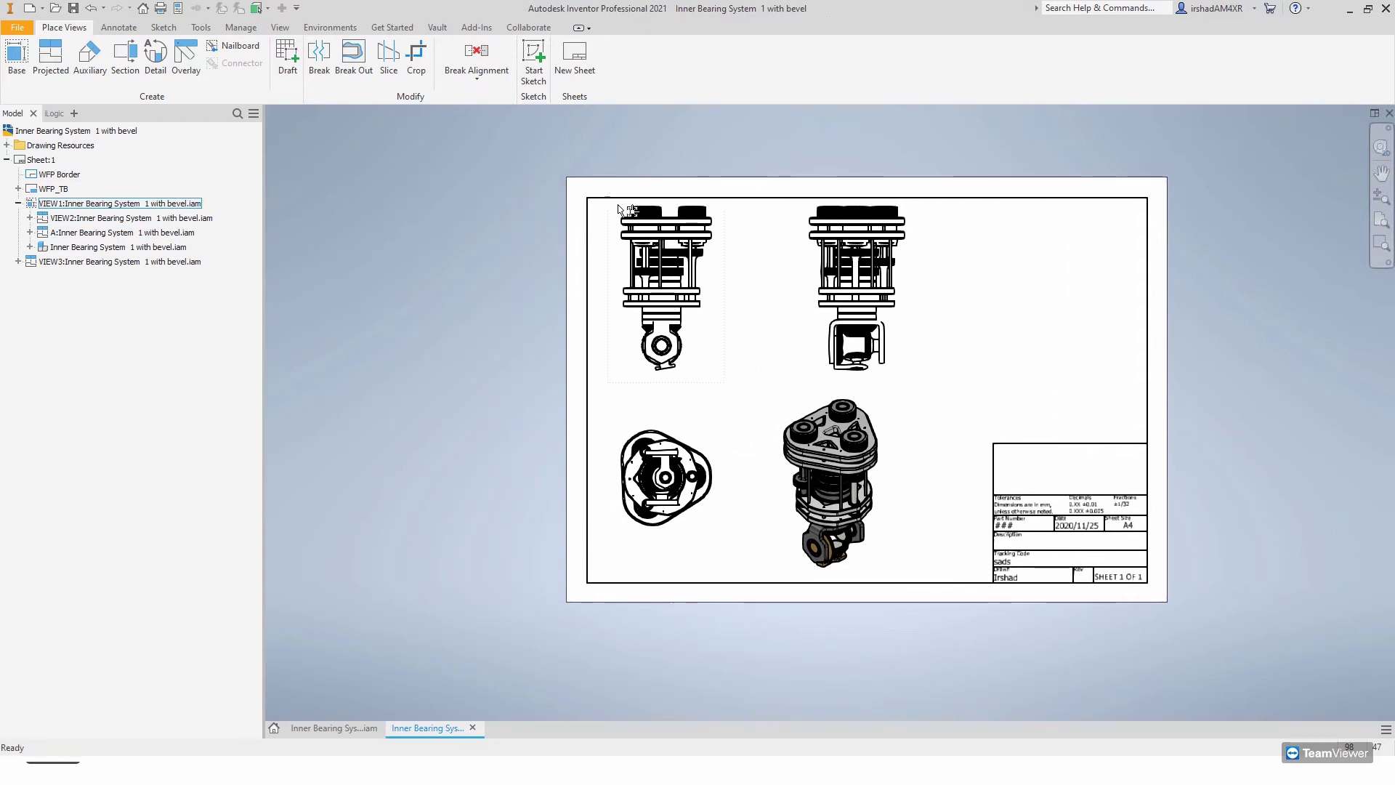
pyautogui.moveTo(616, 210); pyautogui.dragTo(614, 222)
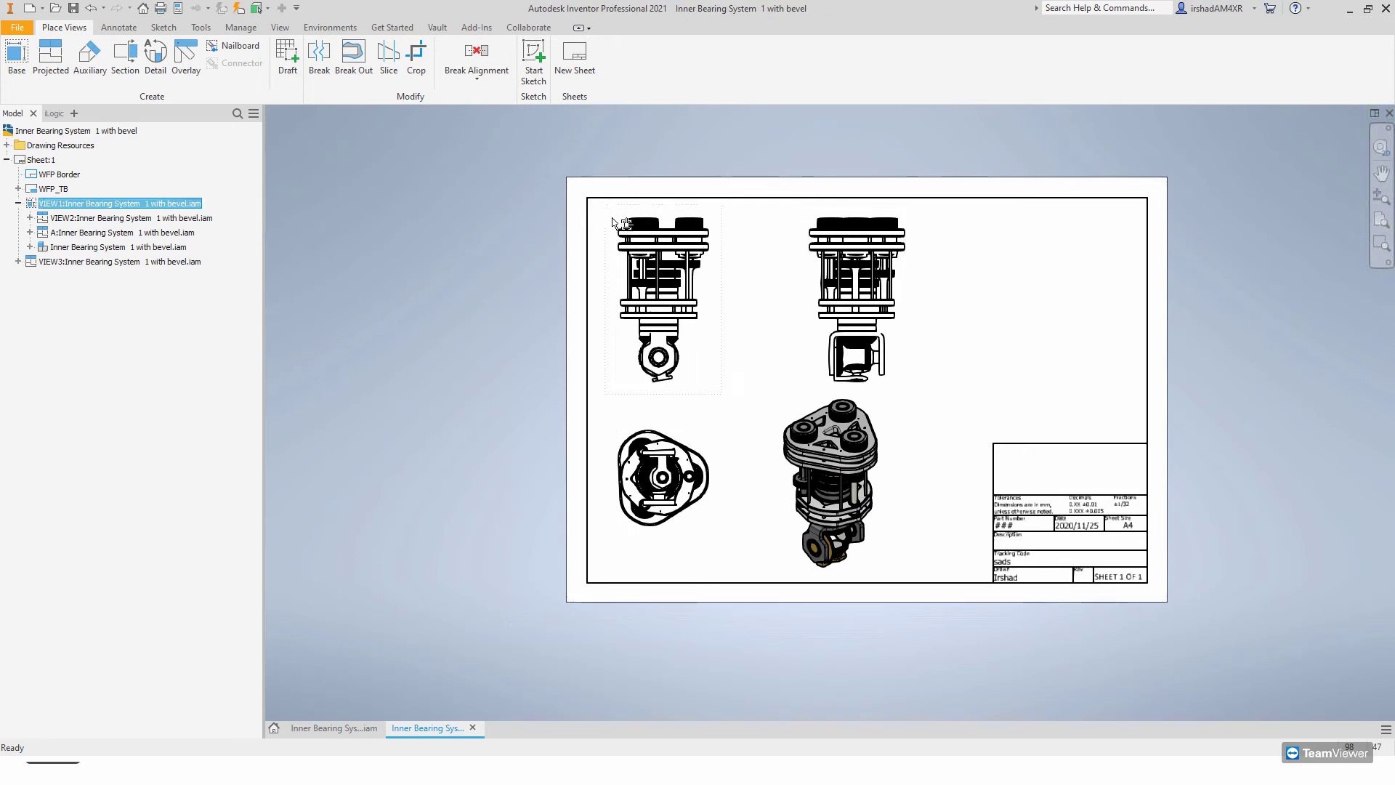
pyautogui.rightClick(717, 386)
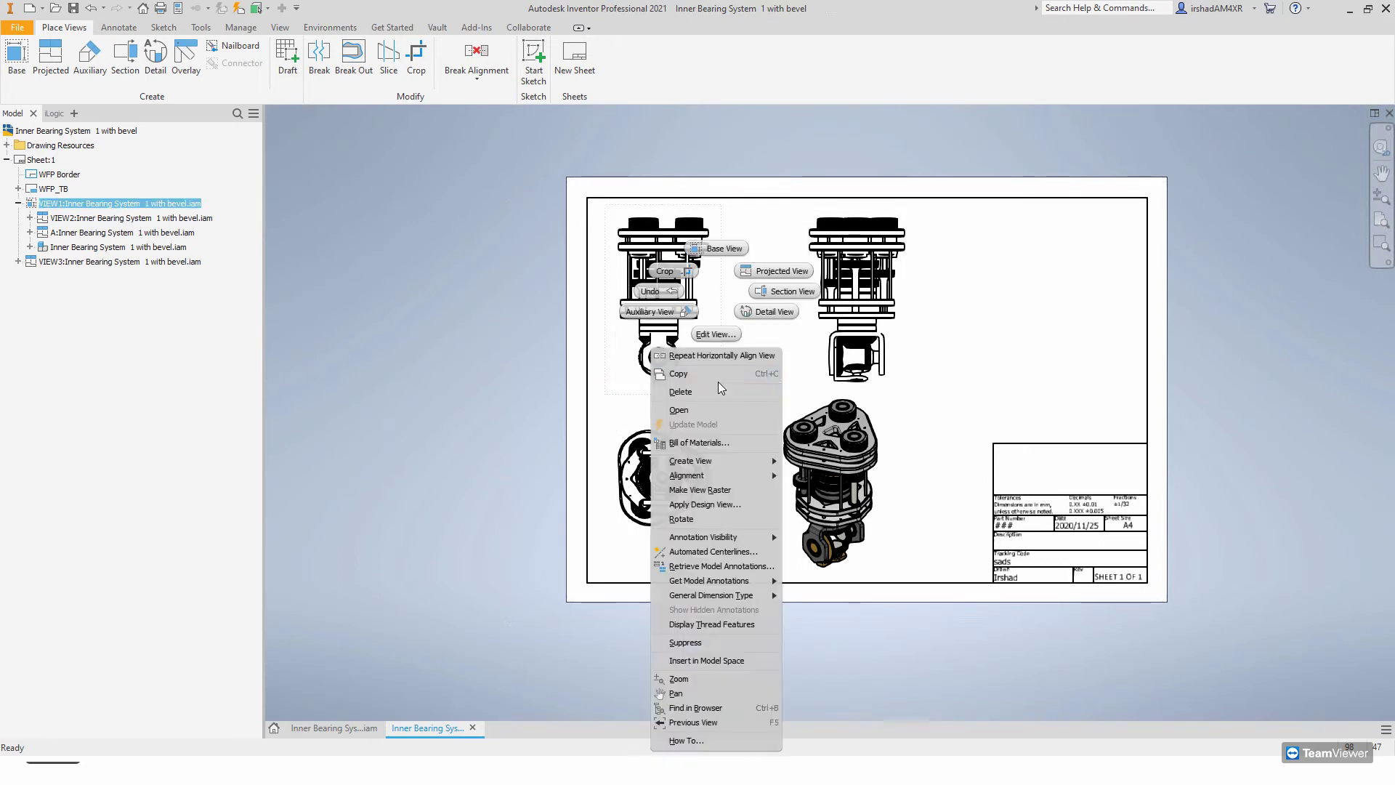
pyautogui.click(718, 340)
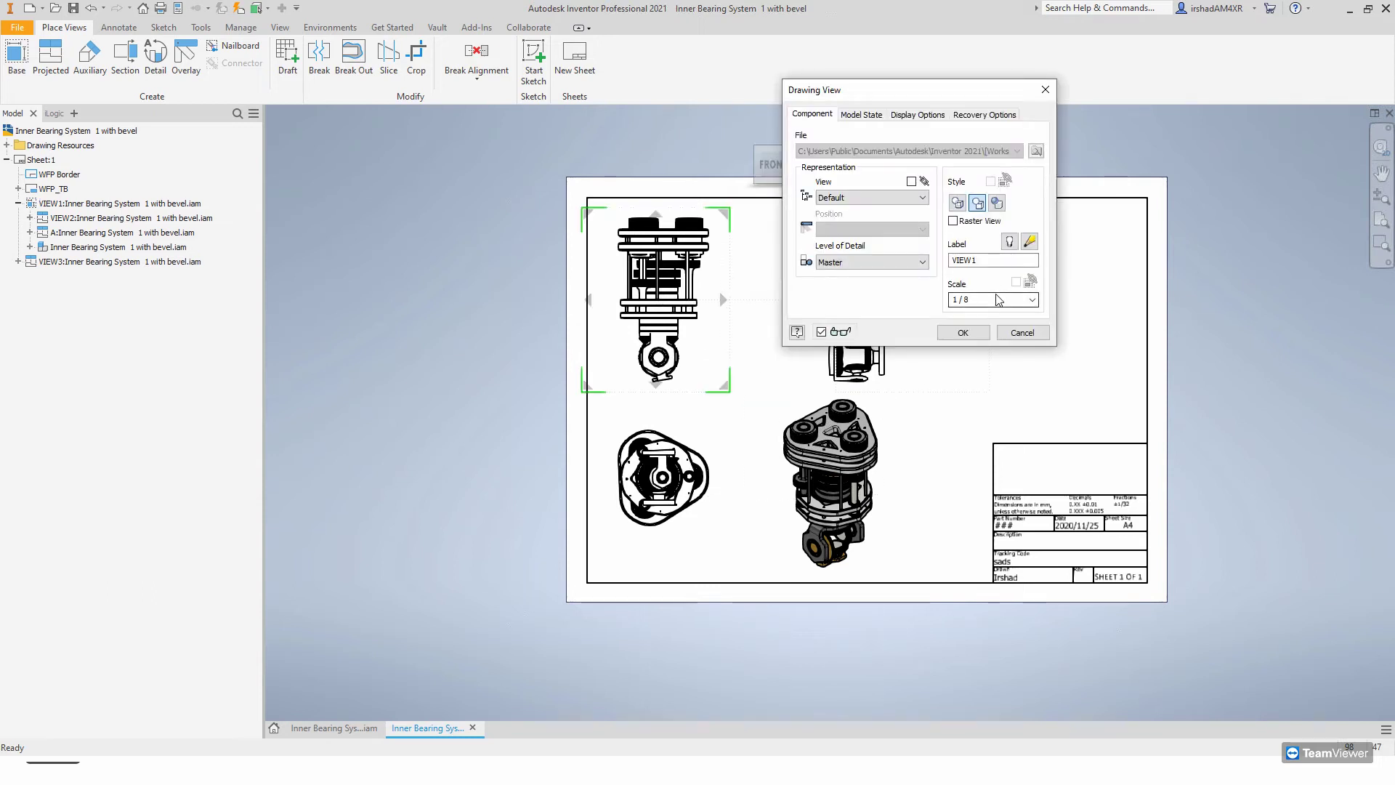
pyautogui.write('Test')
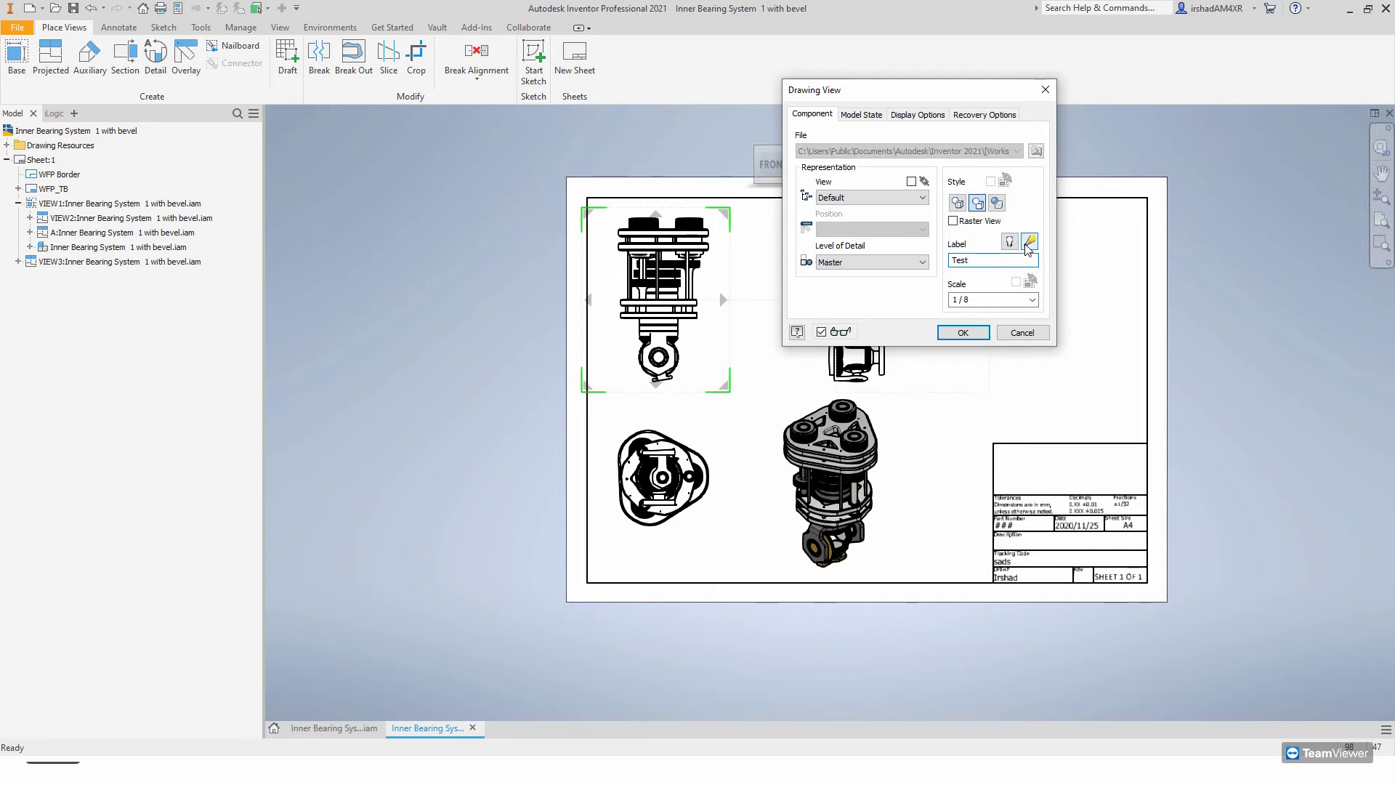
pyautogui.click(1028, 242)
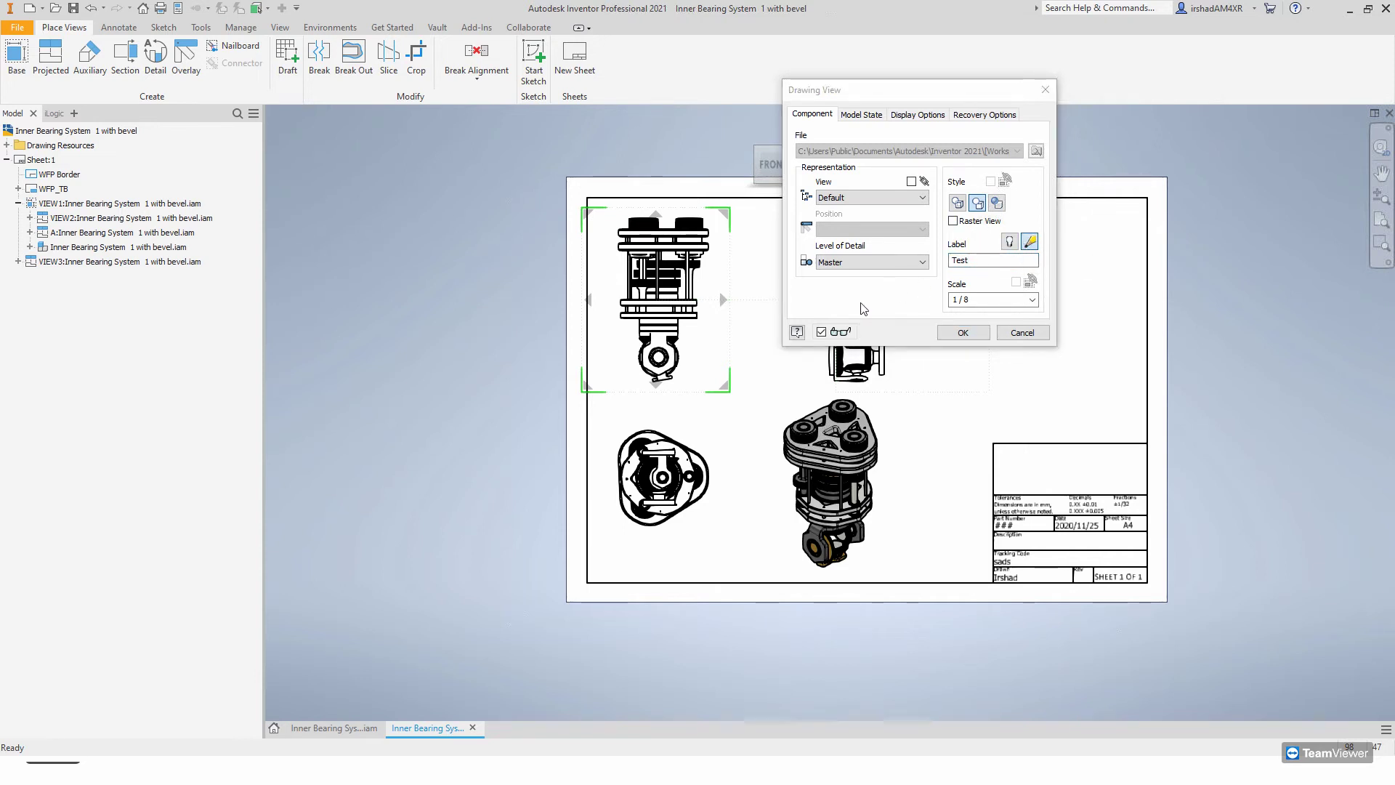
pyautogui.click(633, 462)
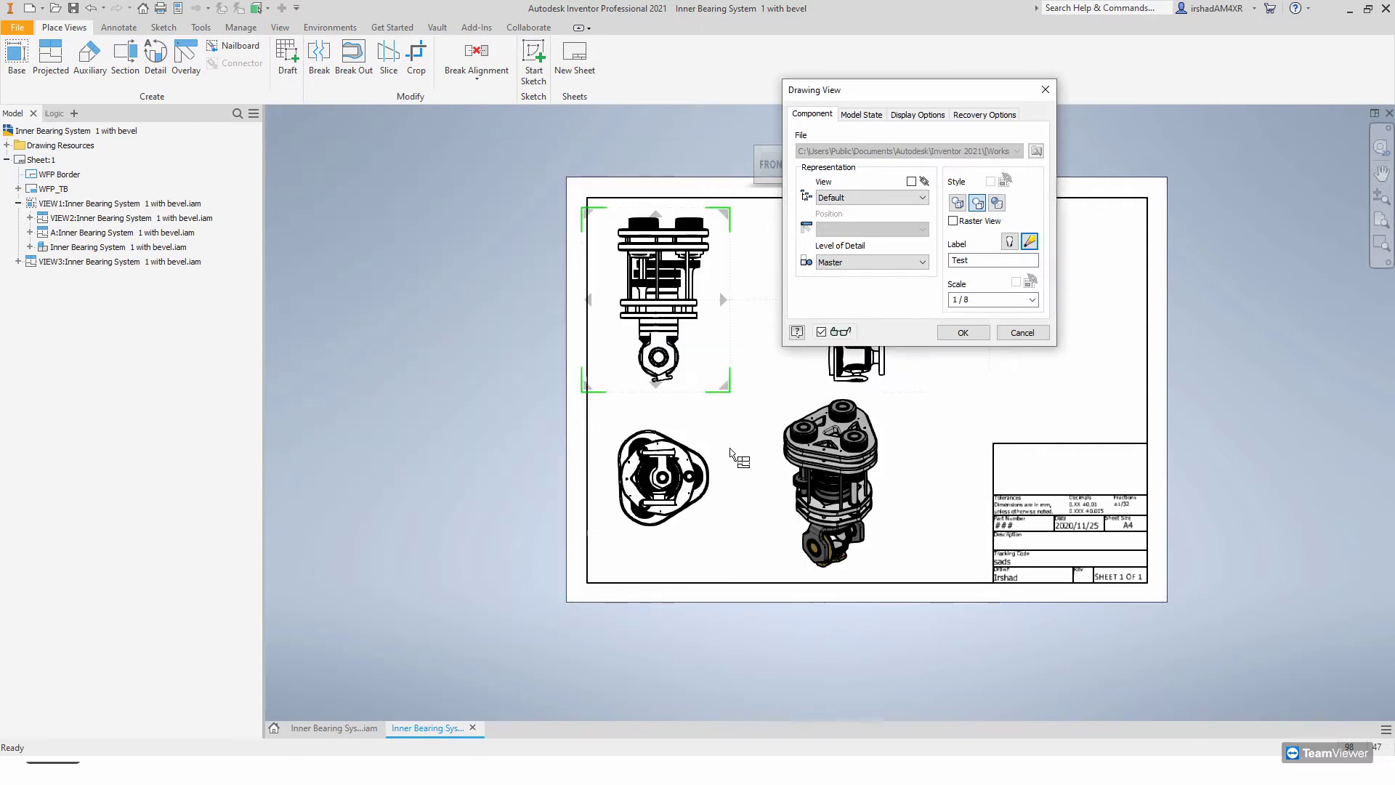
pyautogui.click(964, 333)
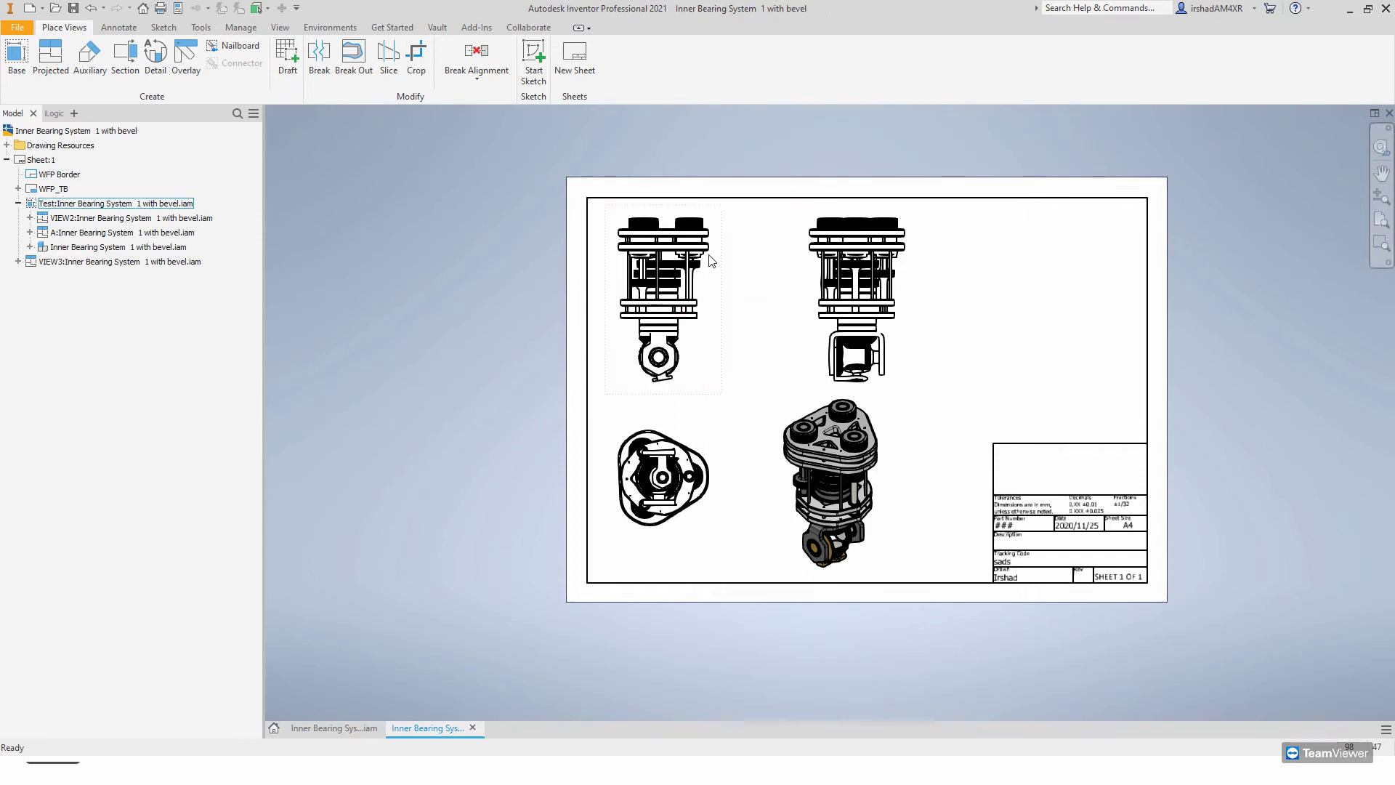
# - Turn on the visibility of the front view's label on the sheet
pyautogui.rightClick(719, 261)
pyautogui.press('Escape')
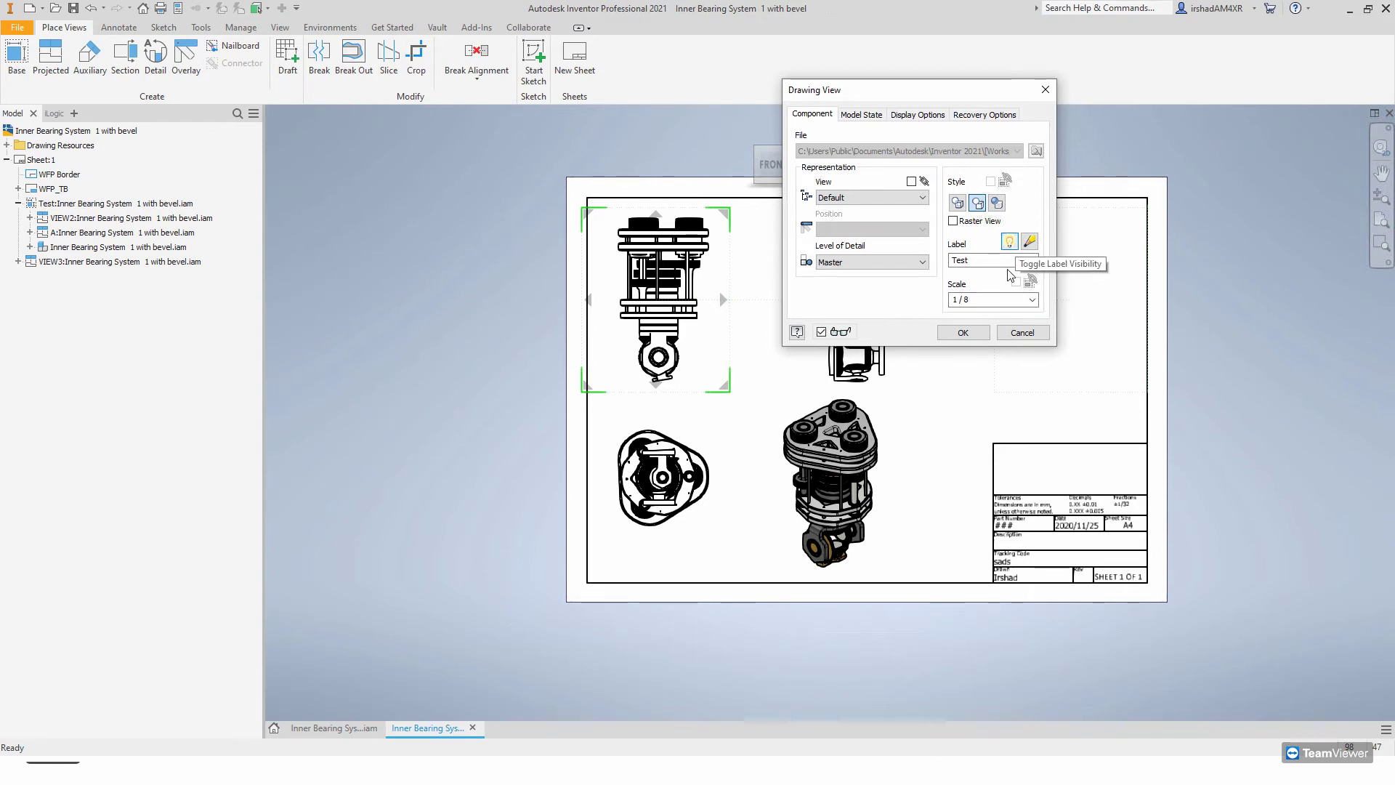
pyautogui.click(967, 332)
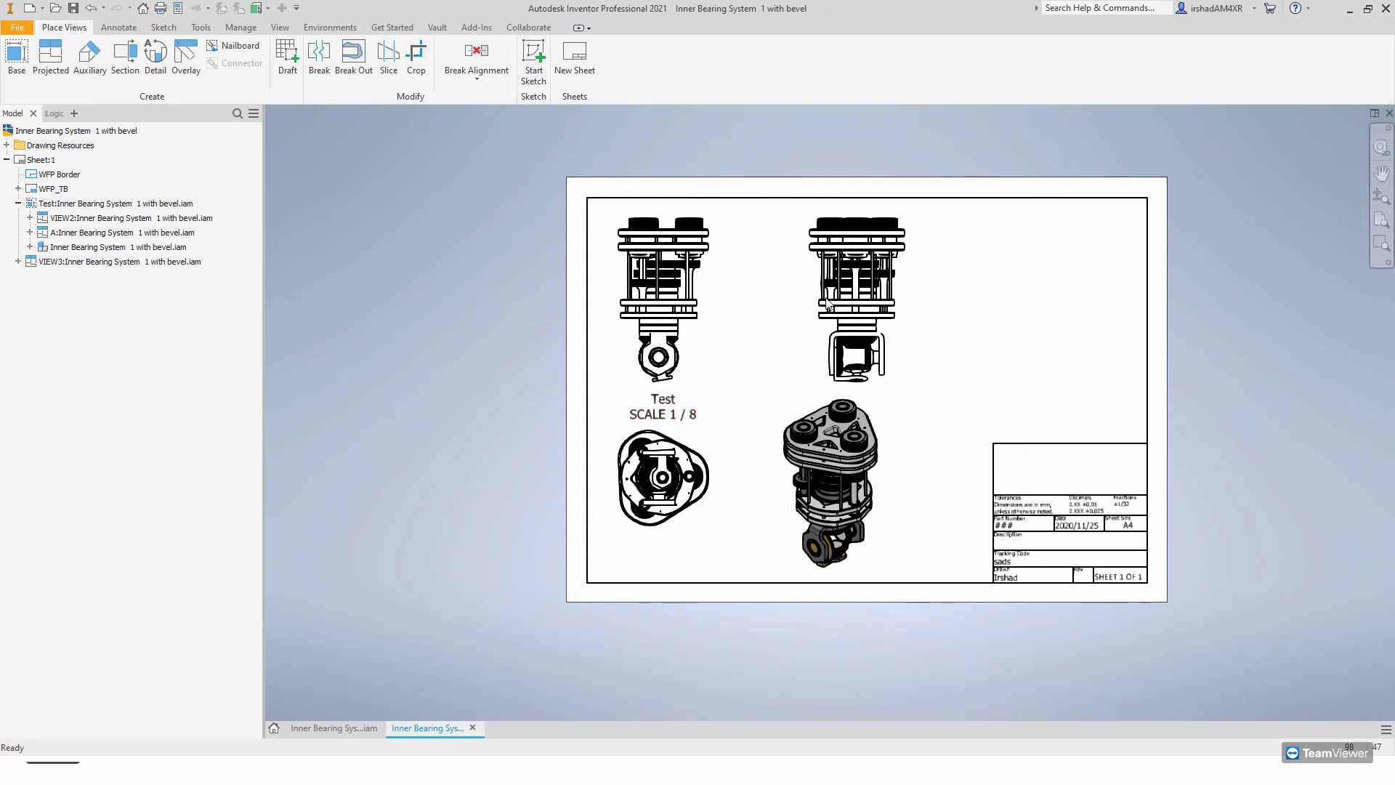
pyautogui.moveTo(697, 304); pyautogui.dragTo(661, 325, button='middle')
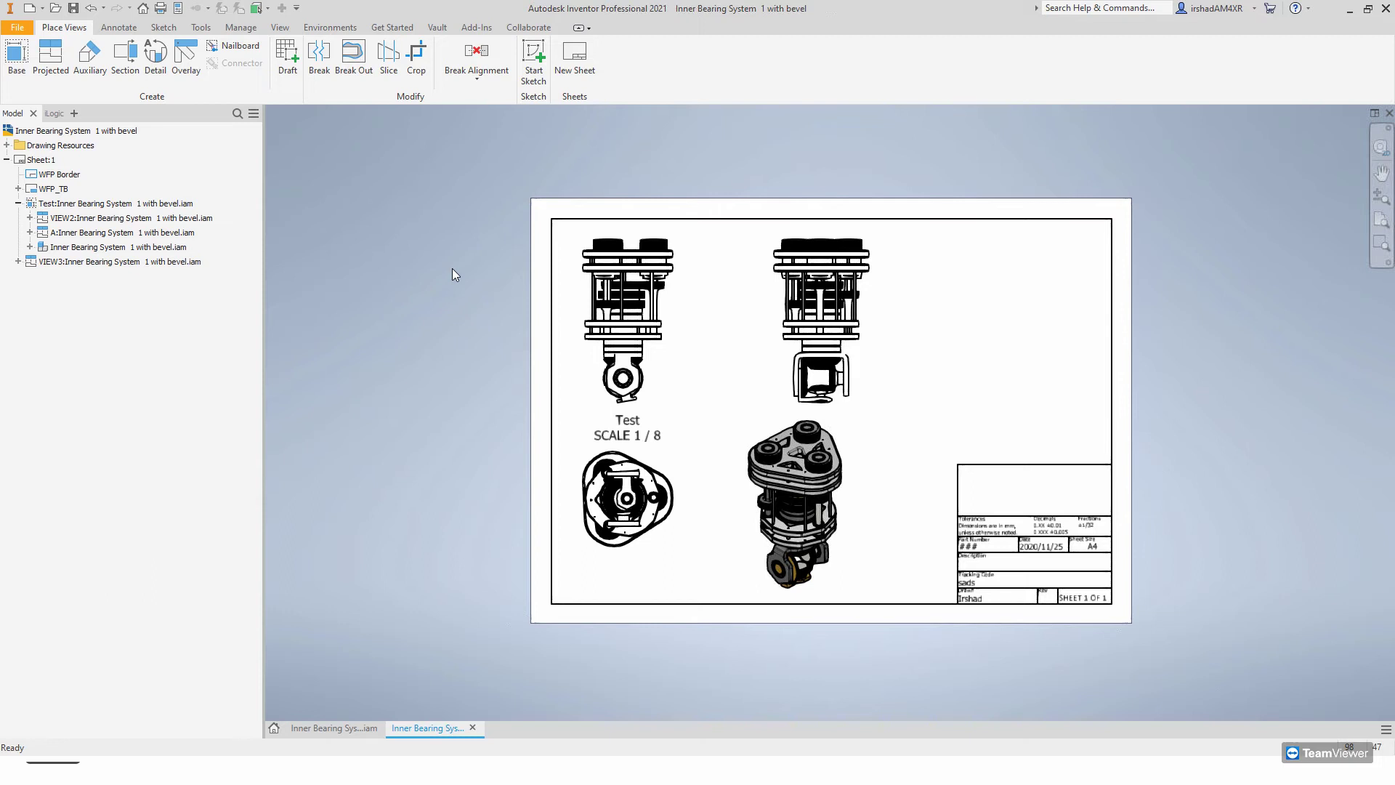
pyautogui.moveTo(857, 392); pyautogui.dragTo(790, 393, button='middle')
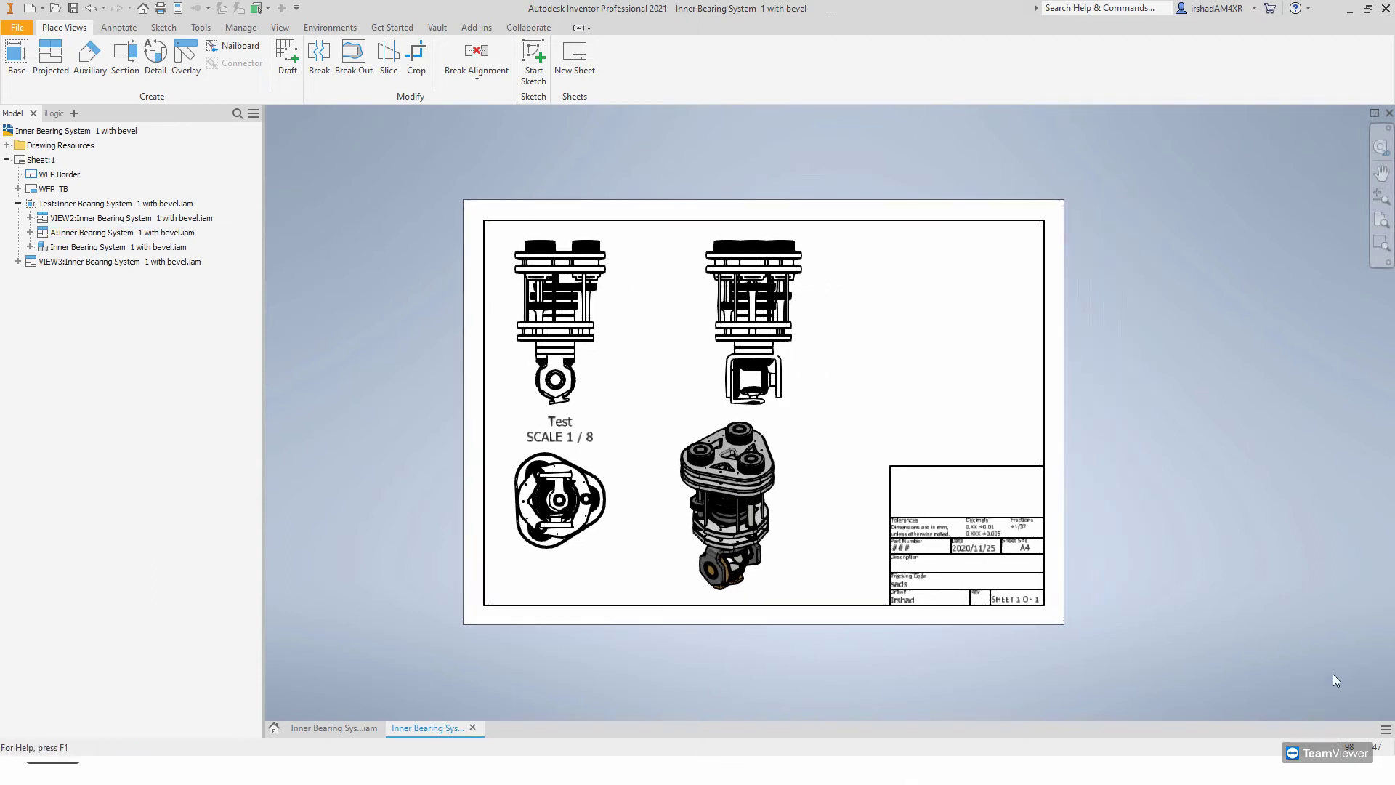
pyautogui.moveTo(782, 774)
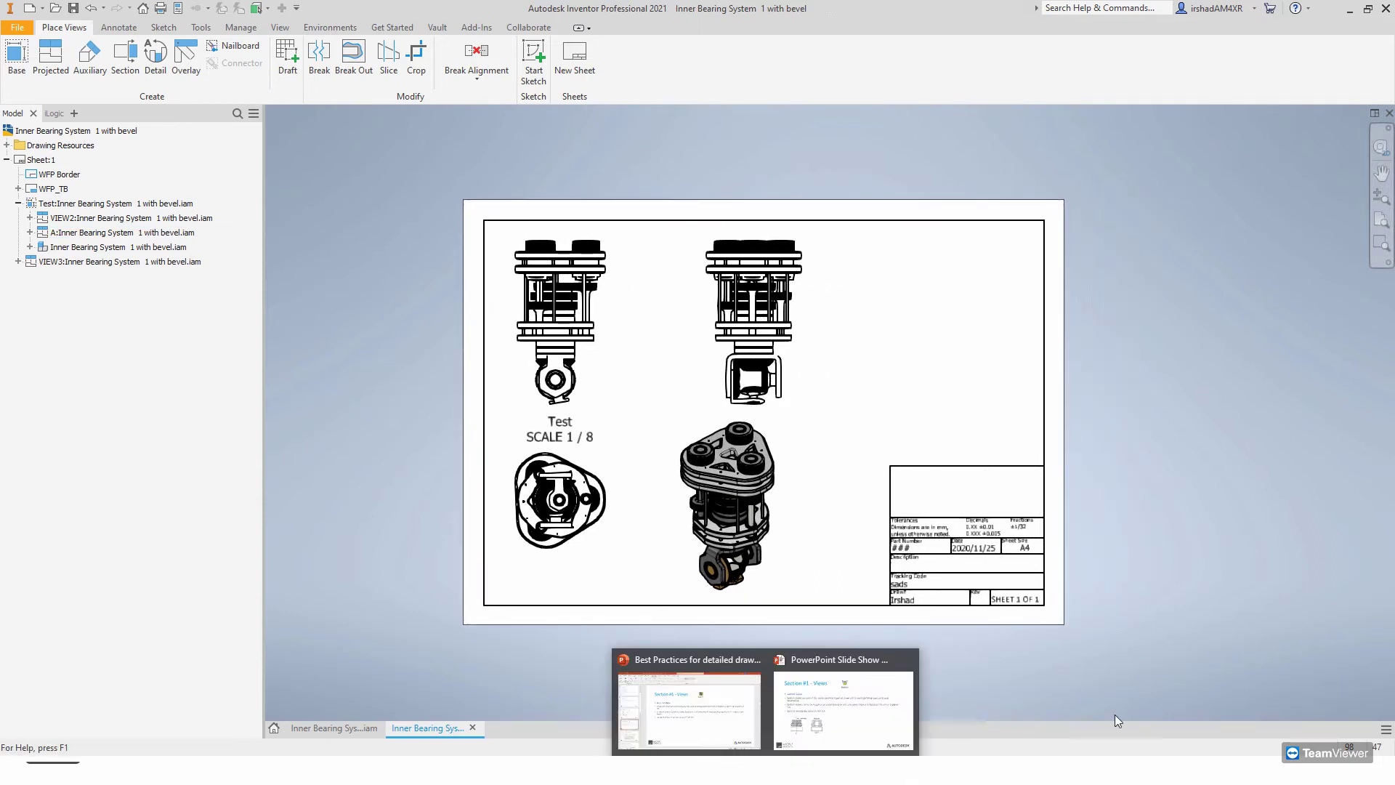
pyautogui.click(796, 703)
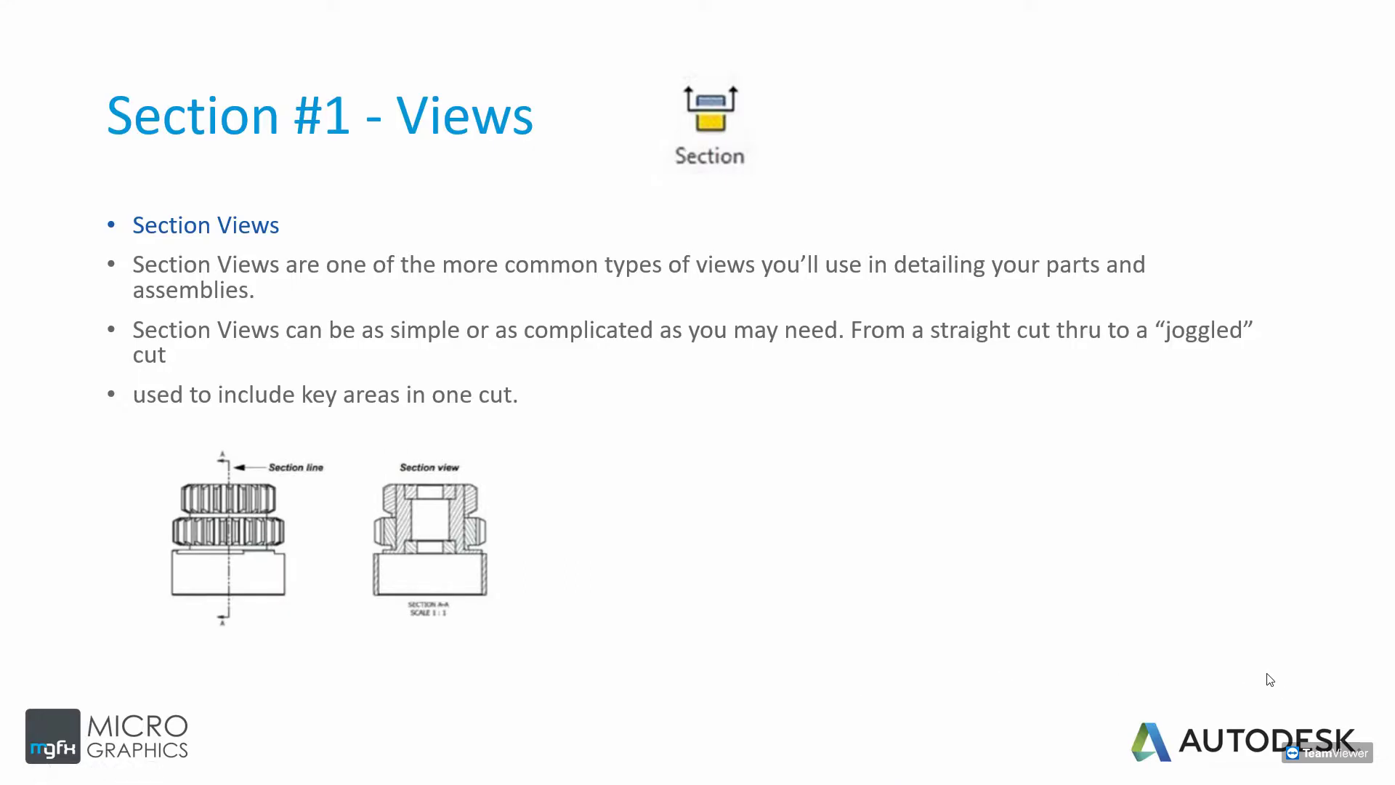
pyautogui.click(545, 416)
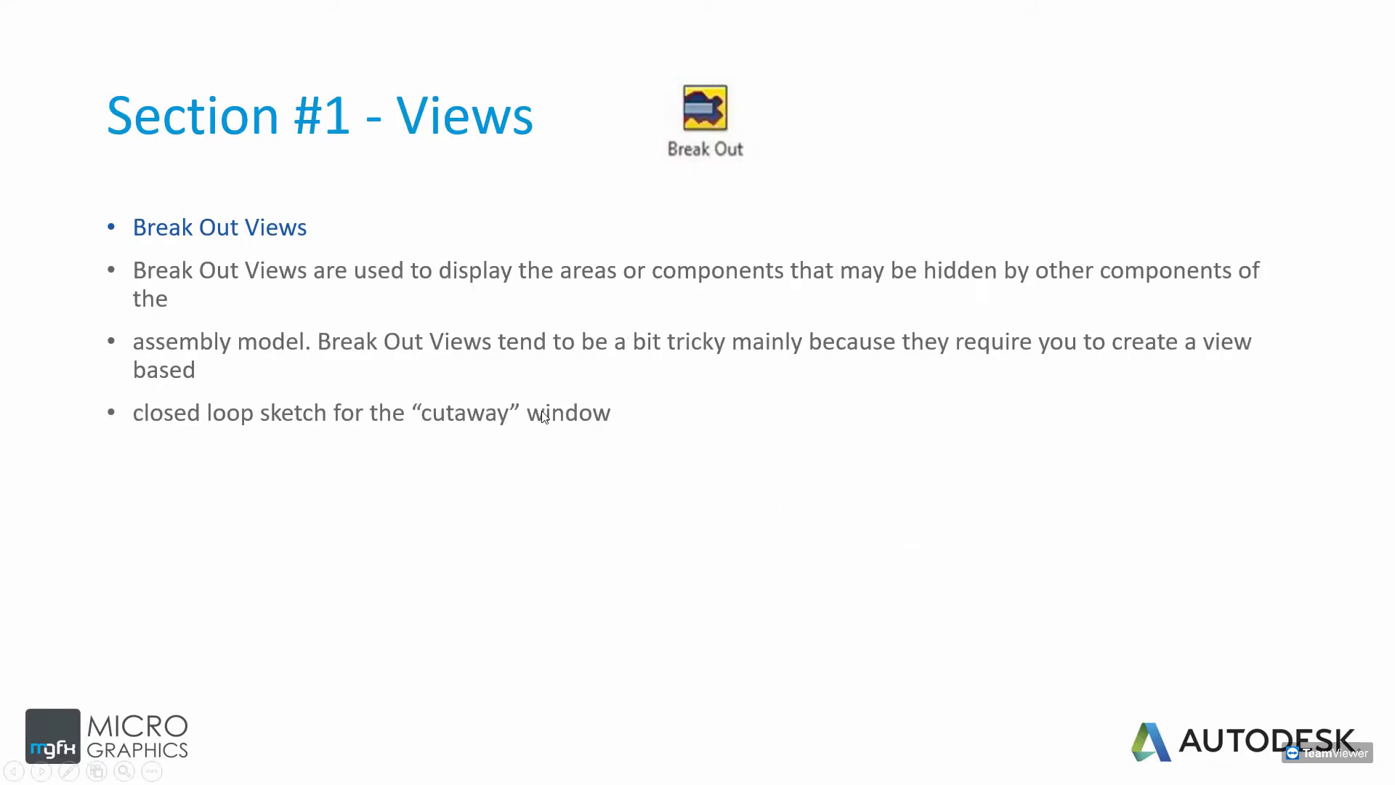
pyautogui.press('Left')
pyautogui.press('Left')
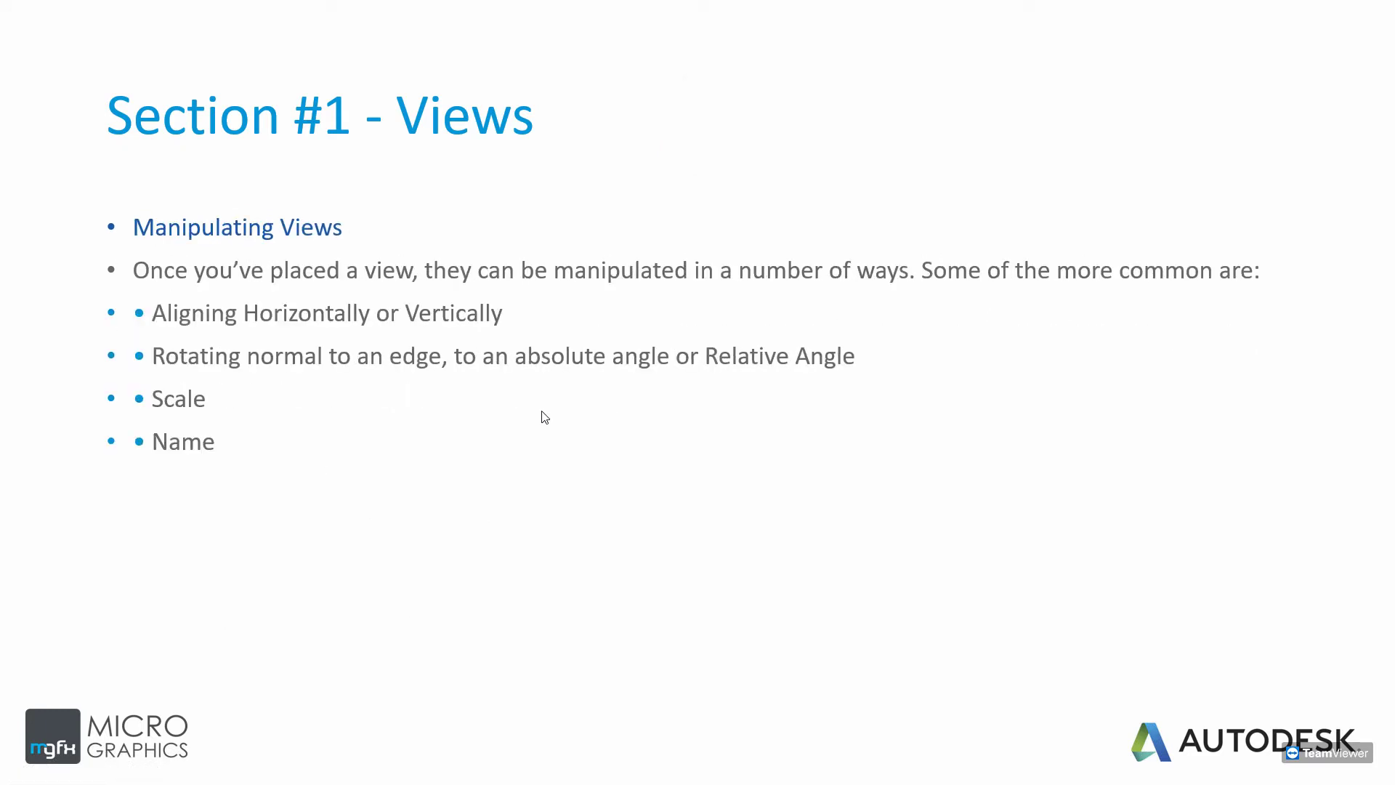
pyautogui.press('Right')
pyautogui.press('Right')
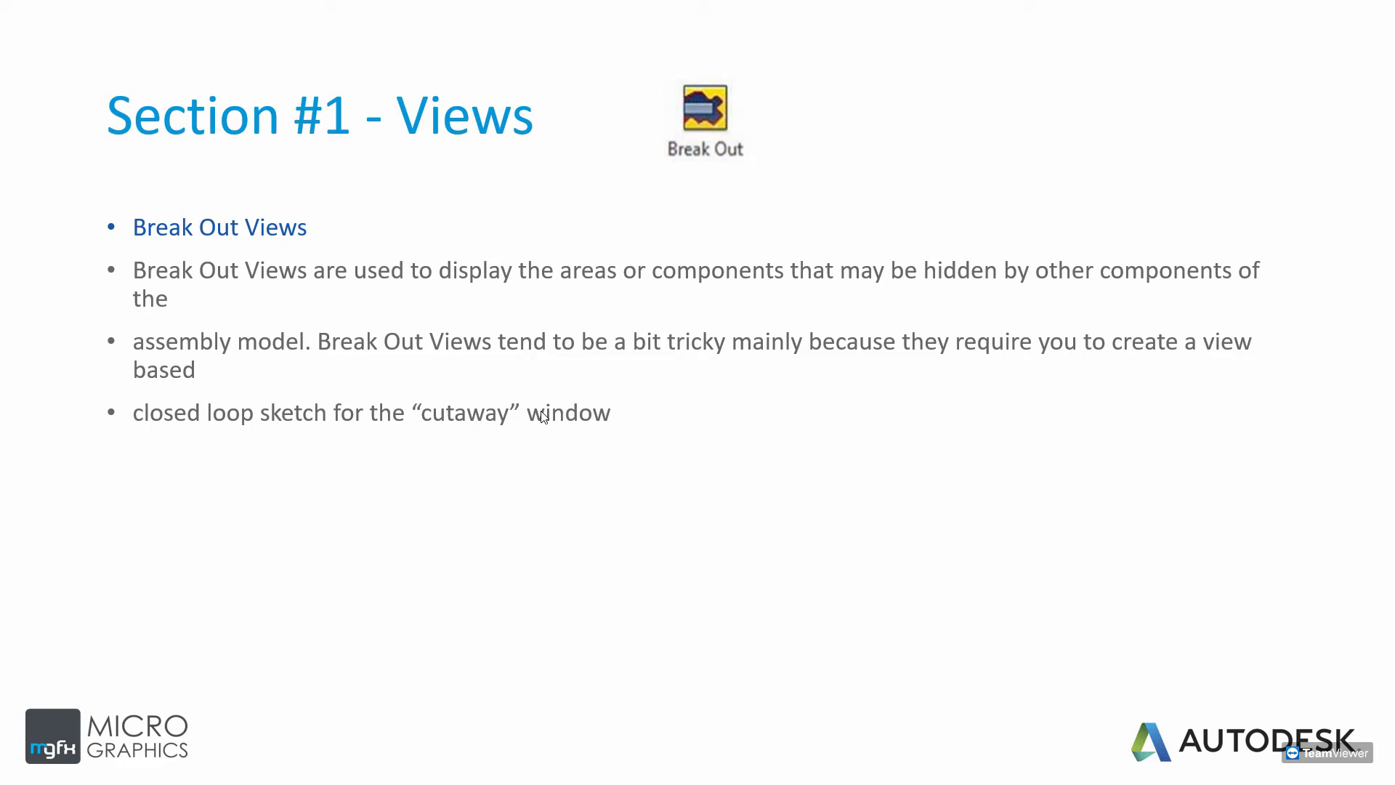
pyautogui.press('Left')
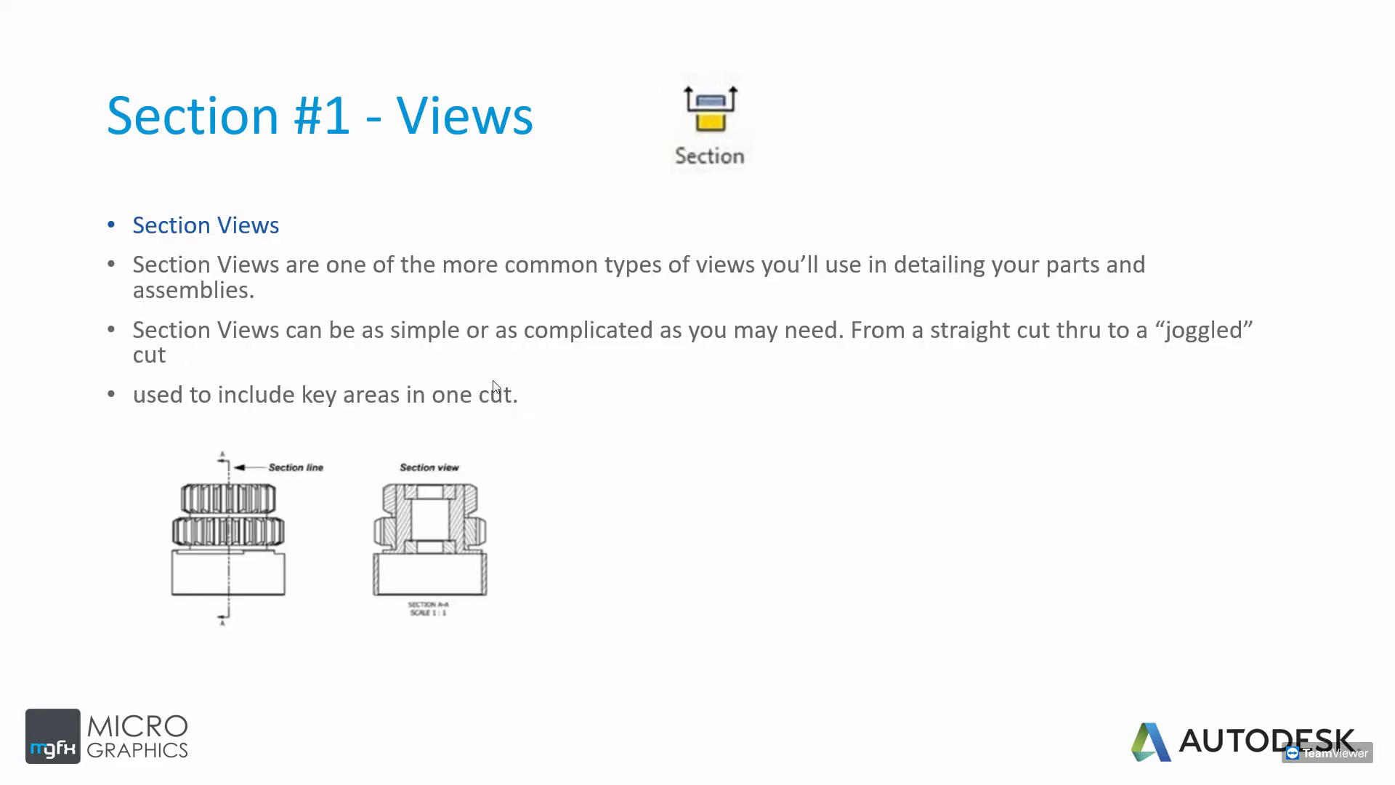
pyautogui.press('Right')
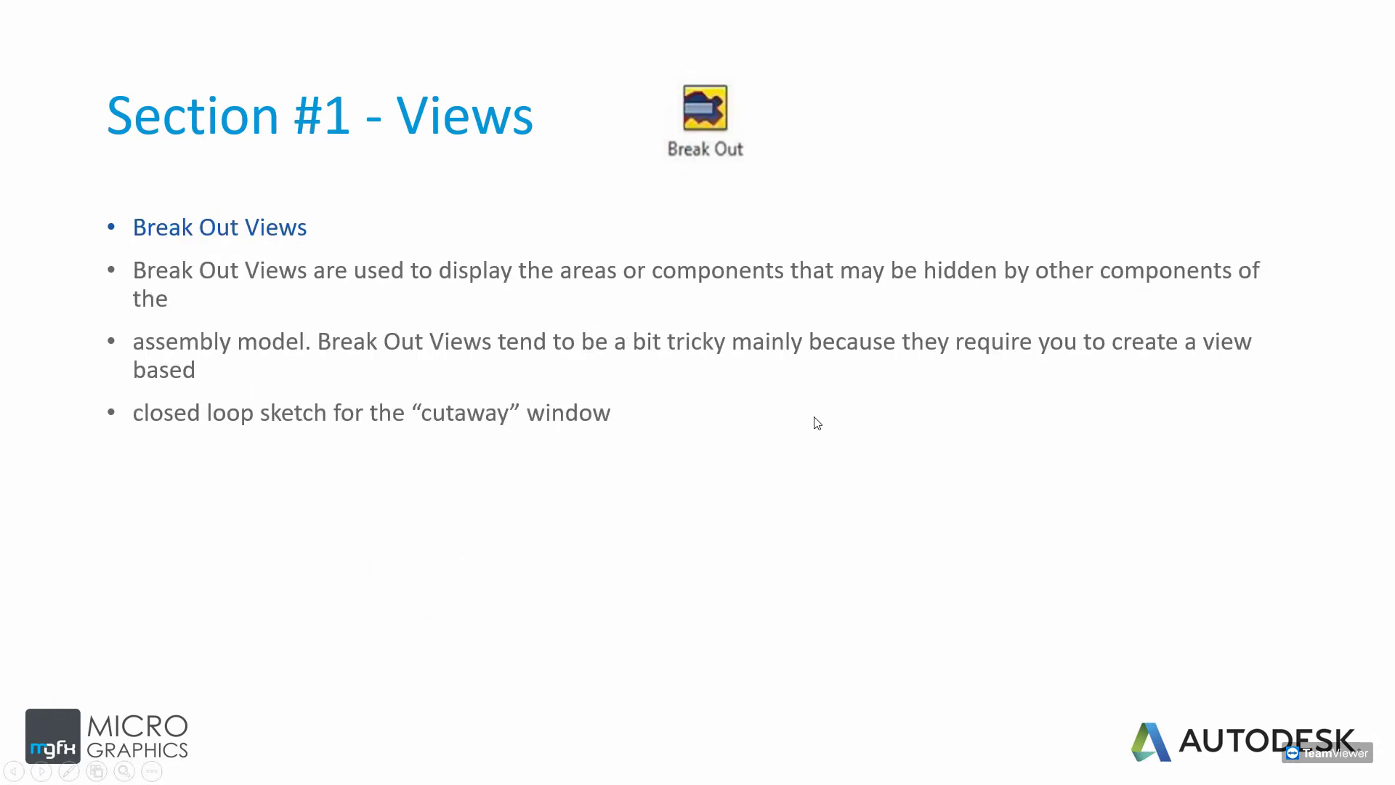
# - Switch to Inventor and draw a vertical section line through the middle of View A-A, extending beyond both ends of the view
pyautogui.click(520, 772)
pyautogui.moveTo(617, 292); pyautogui.dragTo(549, 298, button='middle')
pyautogui.click(131, 58)
pyautogui.scroll(3, 589, 280)
pyautogui.moveTo(614, 292); pyautogui.dragTo(529, 259, button='middle')
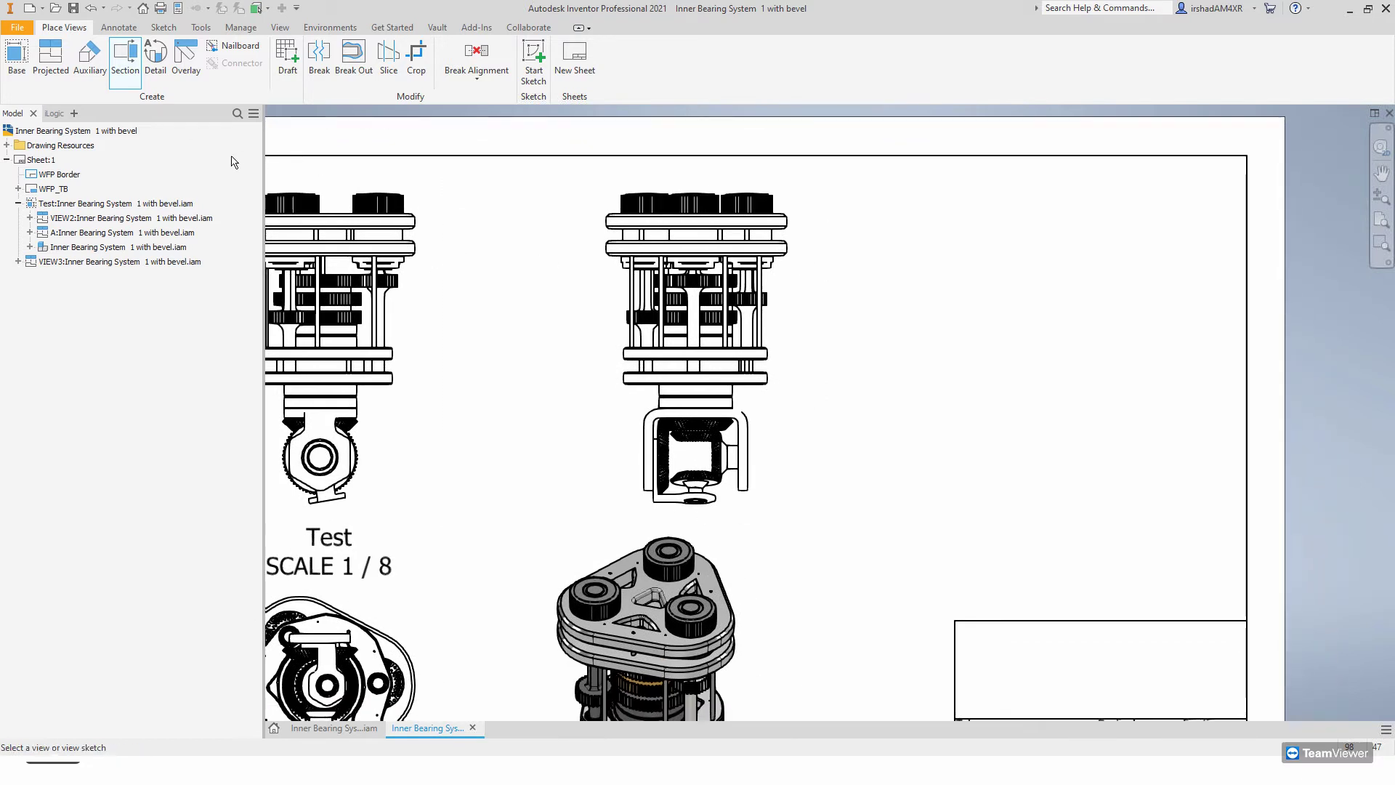
pyautogui.click(669, 188)
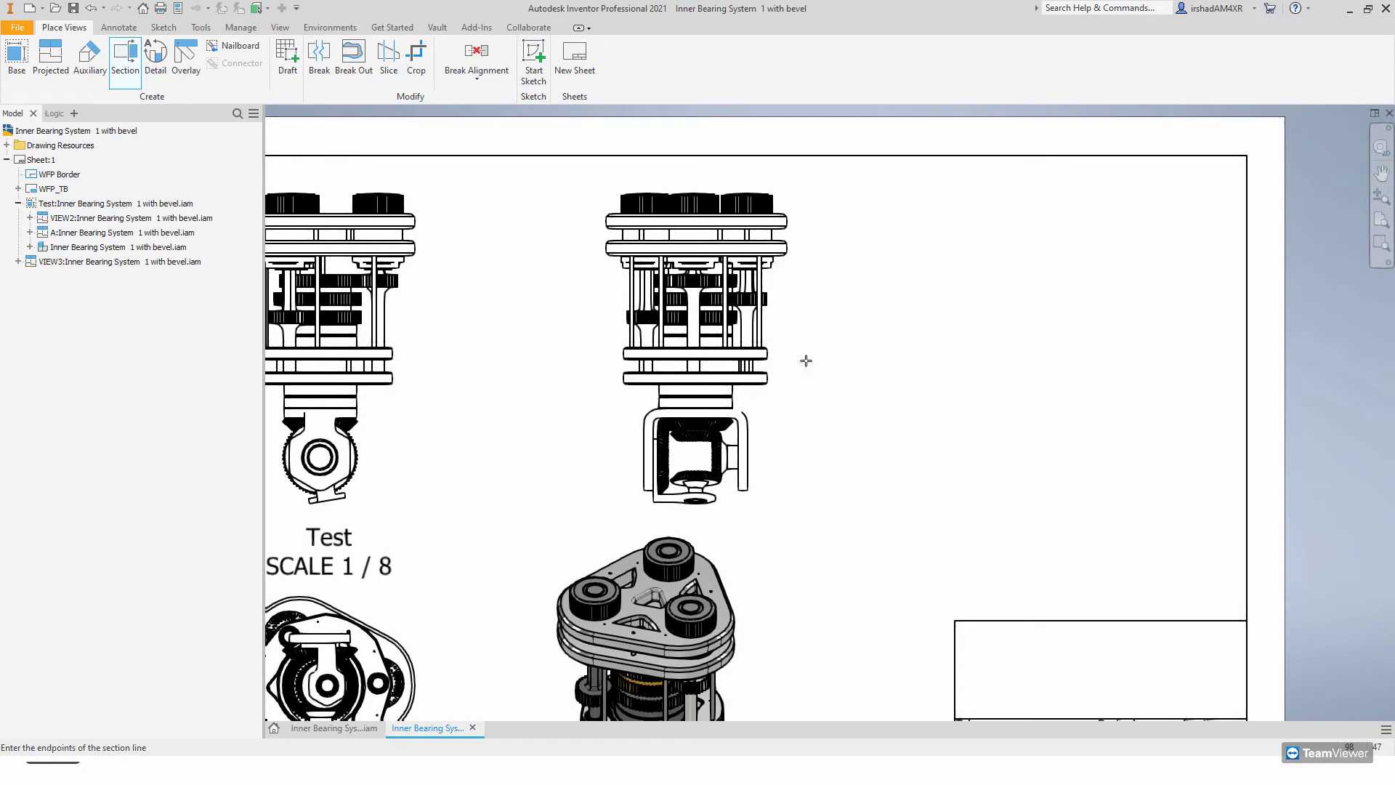
pyautogui.click(688, 165)
pyautogui.click(688, 523)
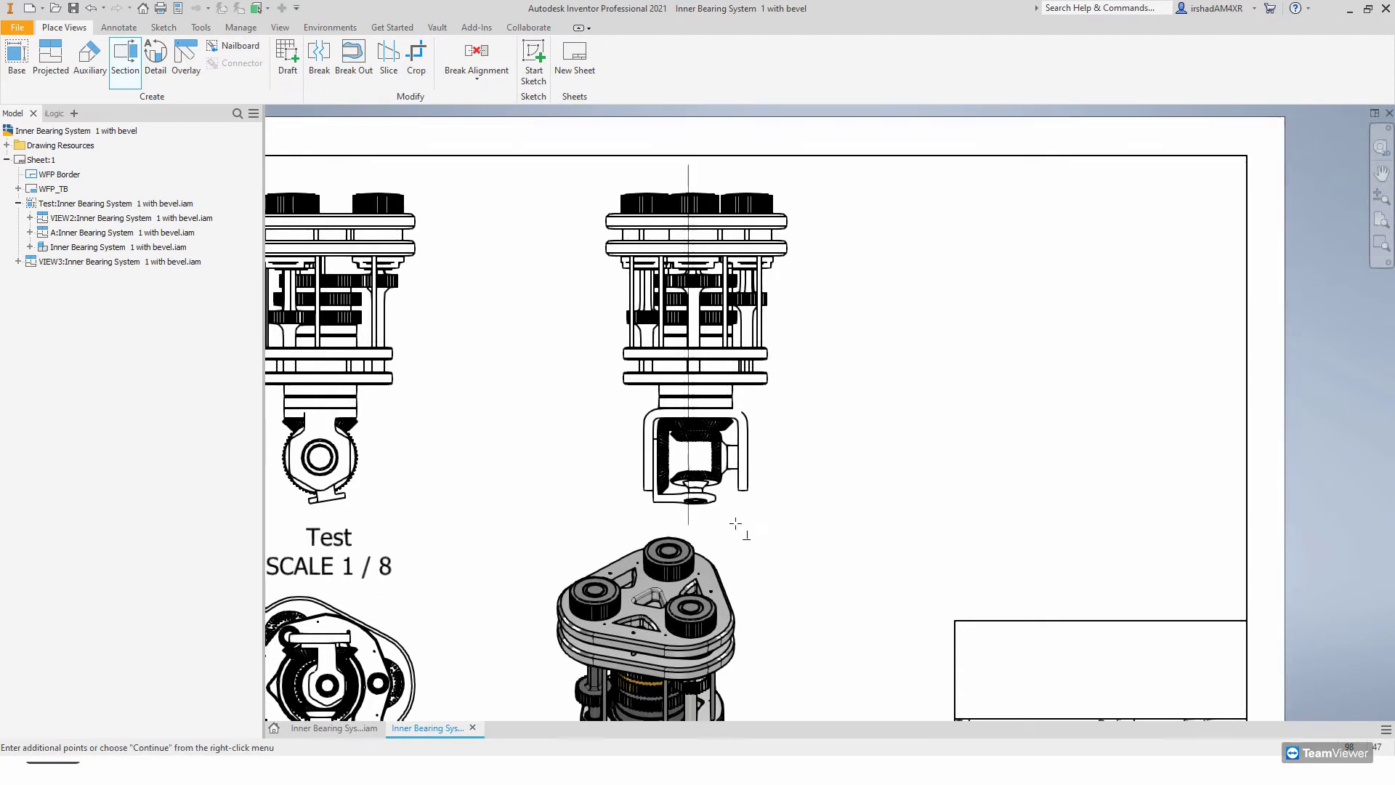
pyautogui.rightClick(767, 524)
pyautogui.click(817, 526)
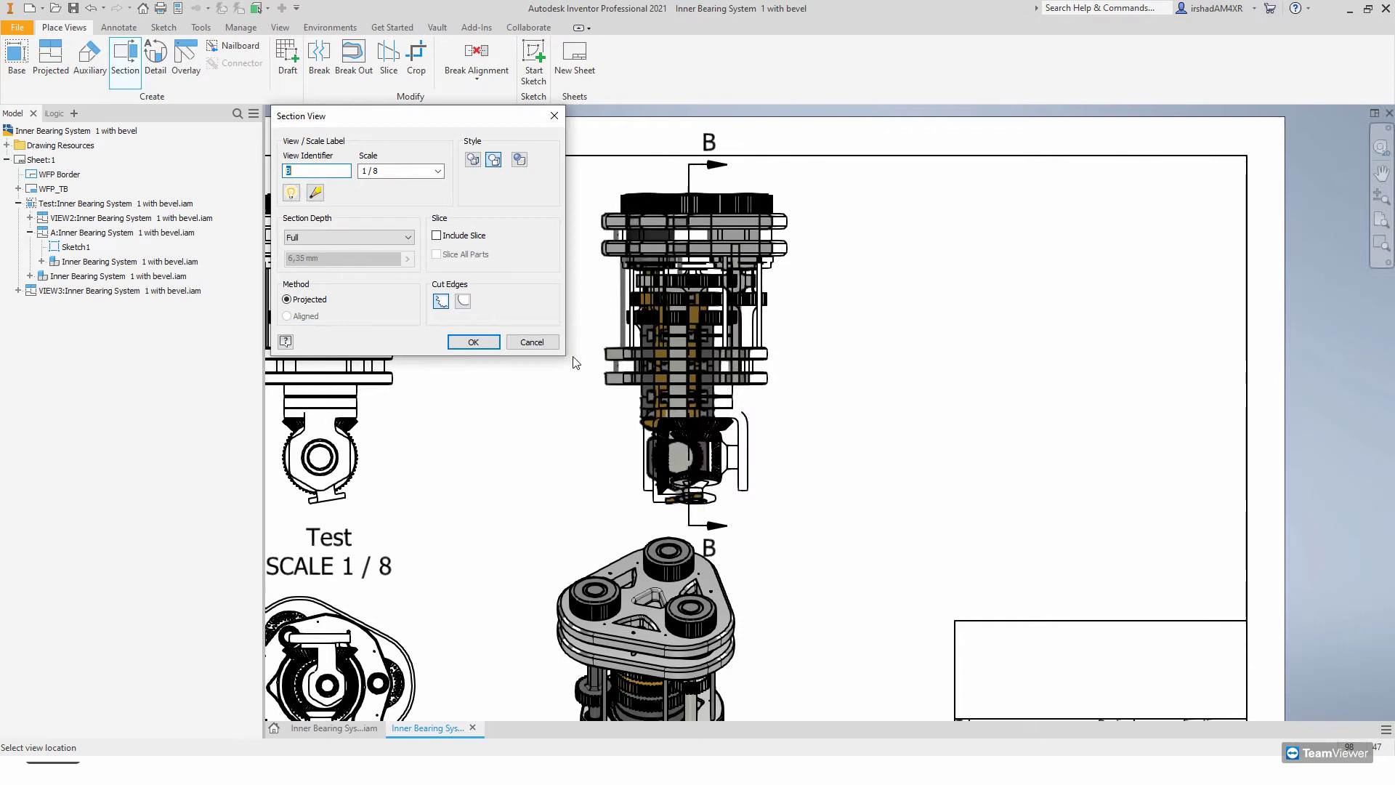
# - Place section view B at scale 1 / 8 beside View A-A, on the side away from the front view
pyautogui.moveTo(600, 361); pyautogui.dragTo(834, 361, button='middle')
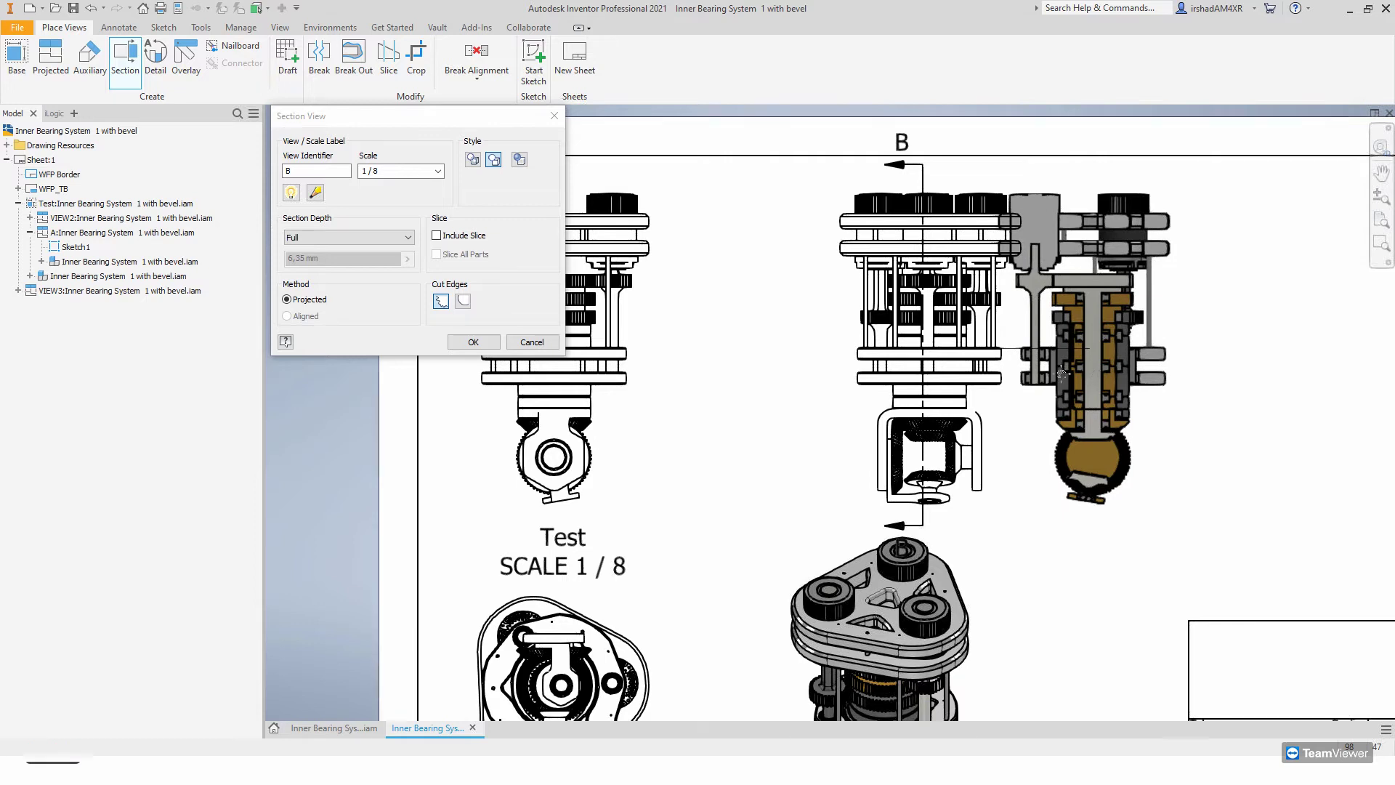
pyautogui.moveTo(1088, 368); pyautogui.dragTo(929, 375, button='middle')
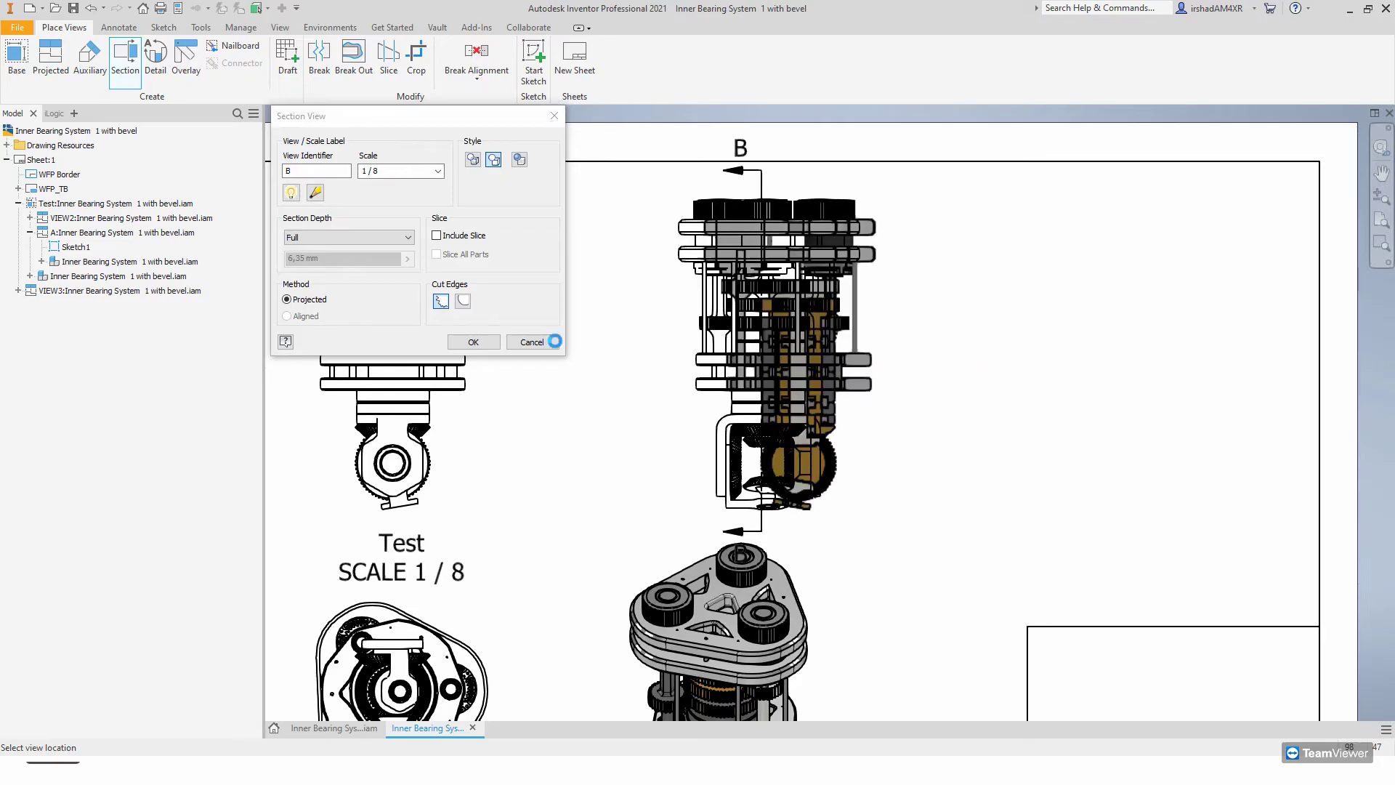
pyautogui.click(532, 348)
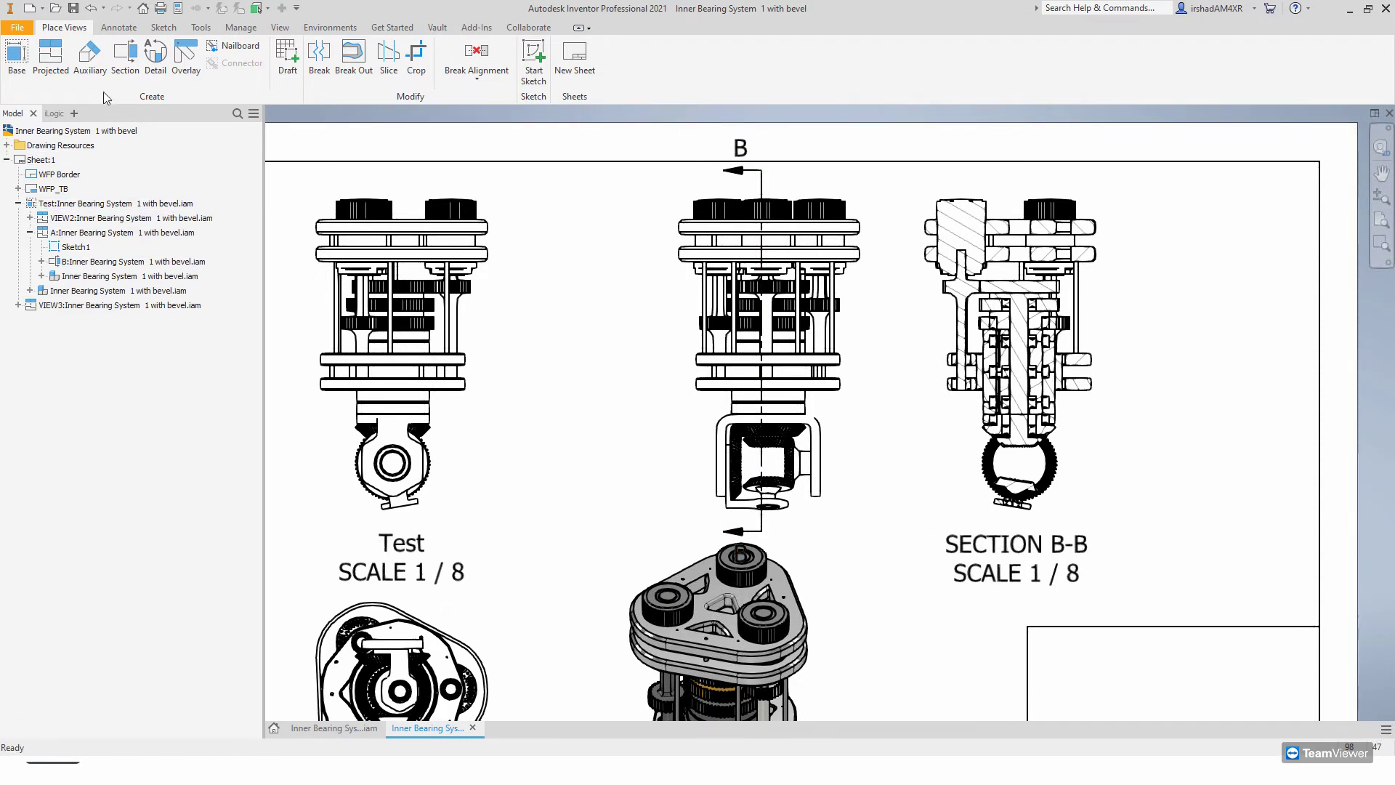
# - Create aligned section view C from a stepped section line through the front view, at scale 1 / 12, placed between the front view and View A-A
pyautogui.moveTo(506, 289); pyautogui.dragTo(561, 285, button='middle')
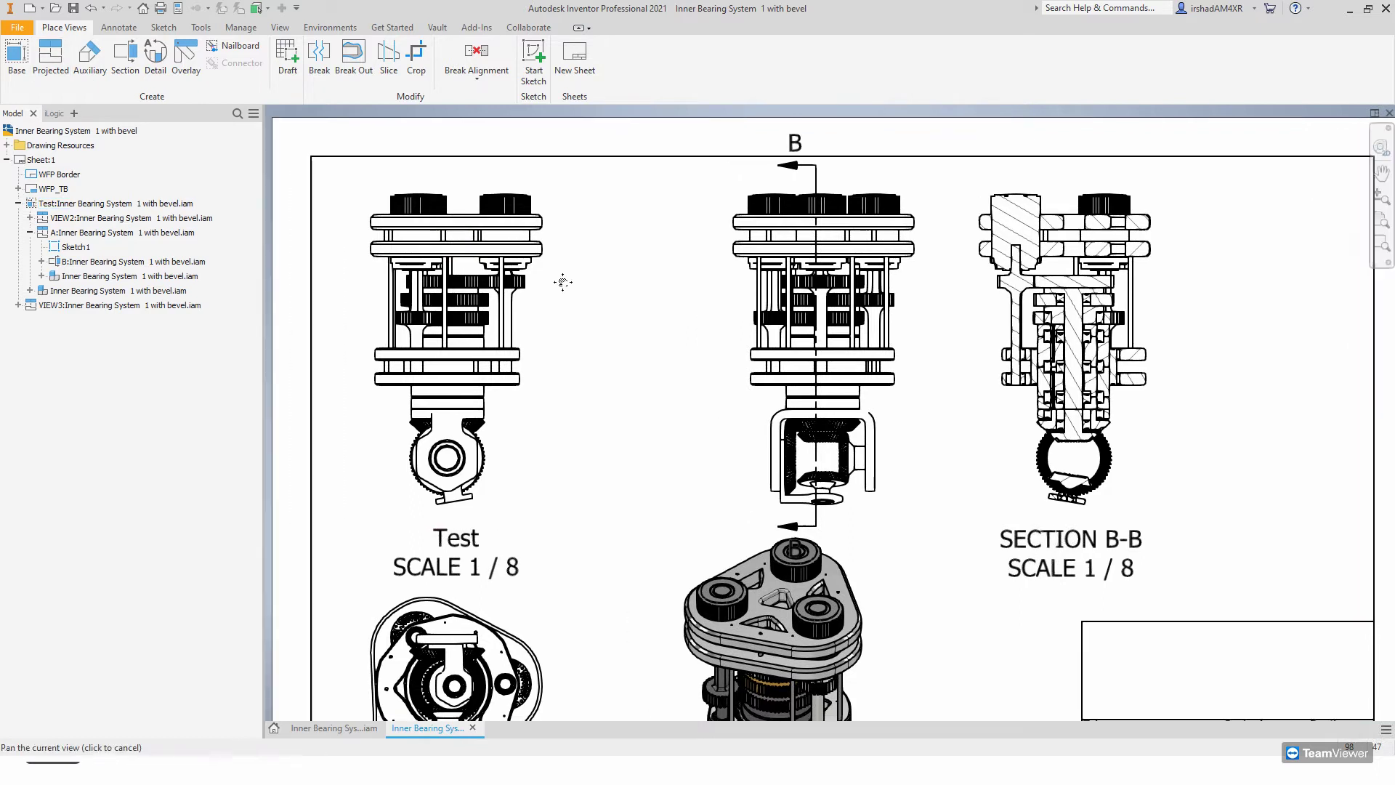
pyautogui.click(125, 58)
pyautogui.scroll(-3, 617, 424)
pyautogui.moveTo(614, 406); pyautogui.dragTo(585, 404, button='middle')
pyautogui.scroll(4, 501, 261)
pyautogui.click(508, 222)
pyautogui.click(497, 205)
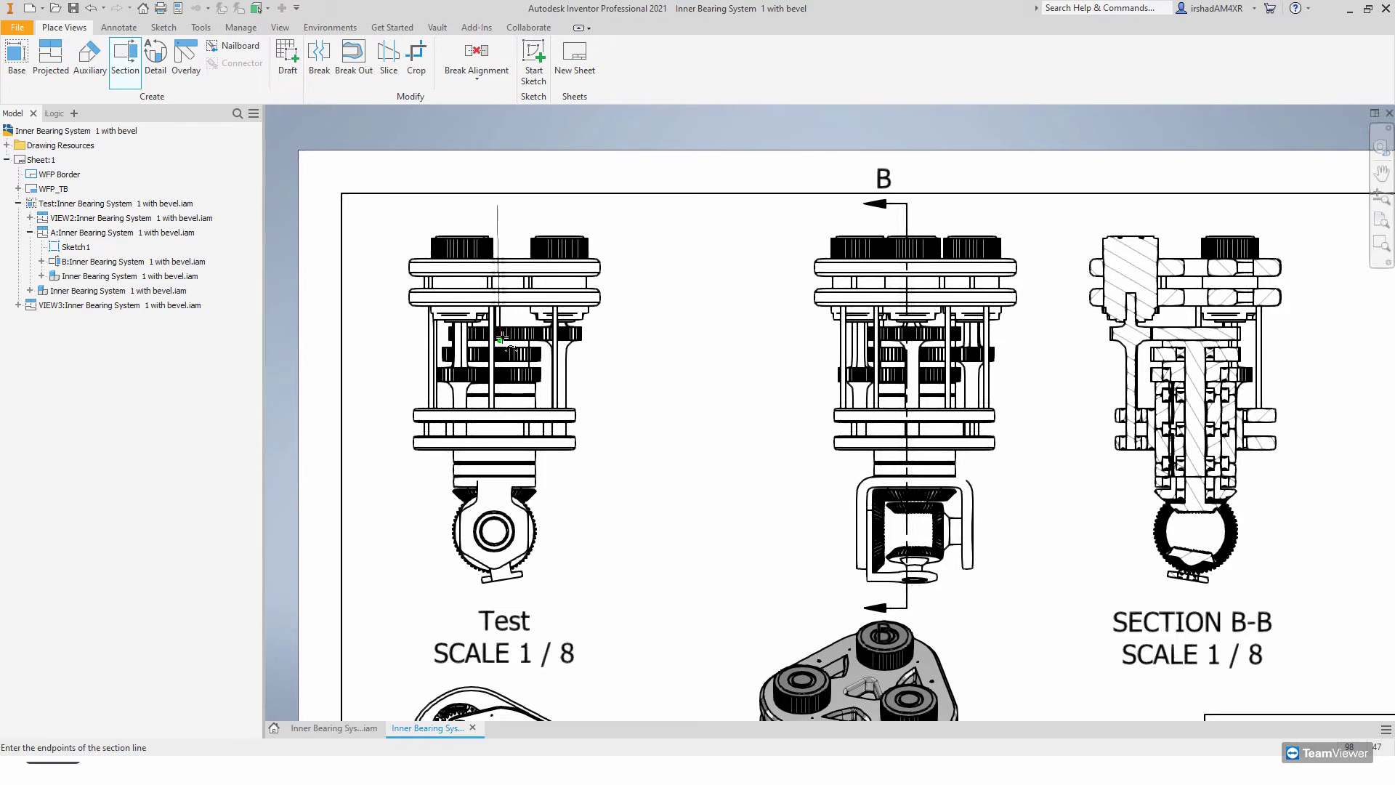
pyautogui.click(499, 339)
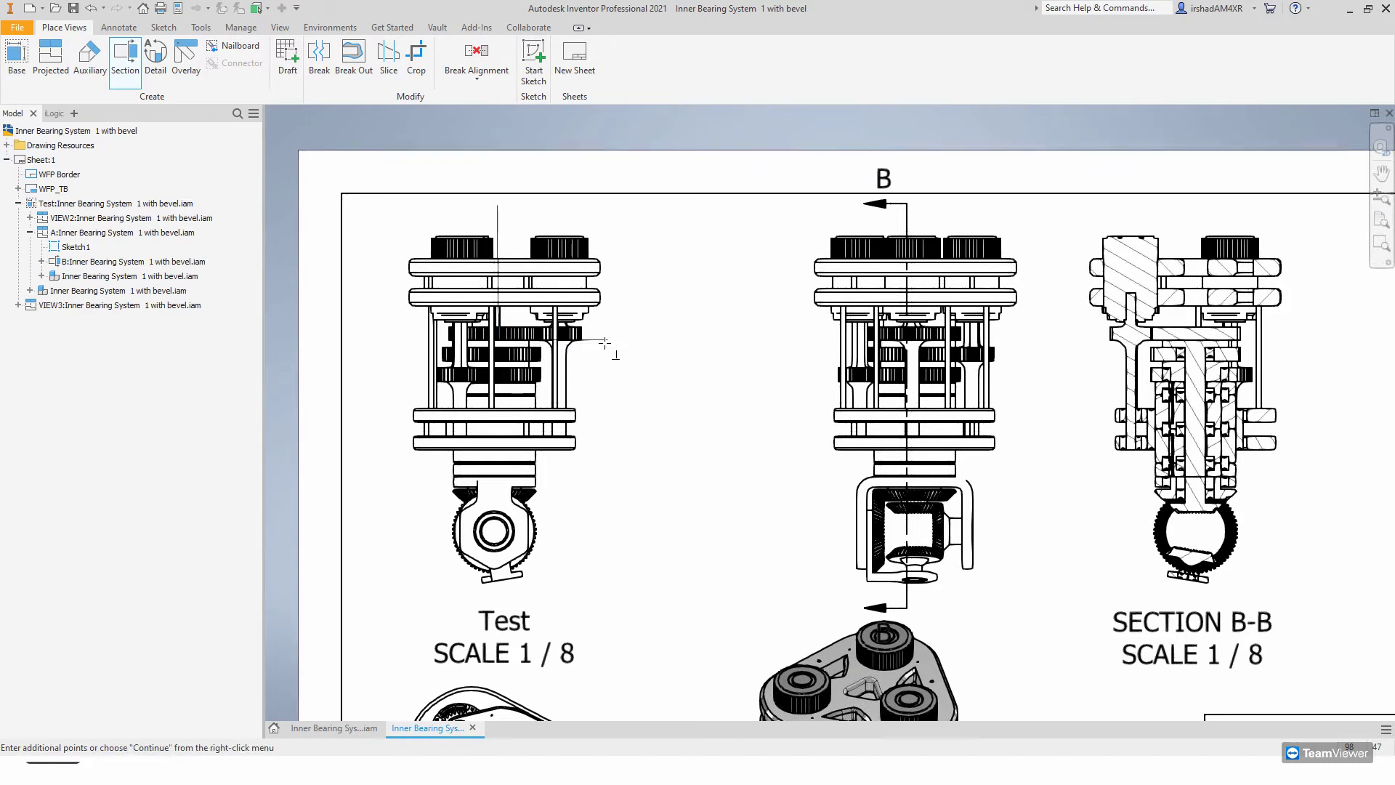
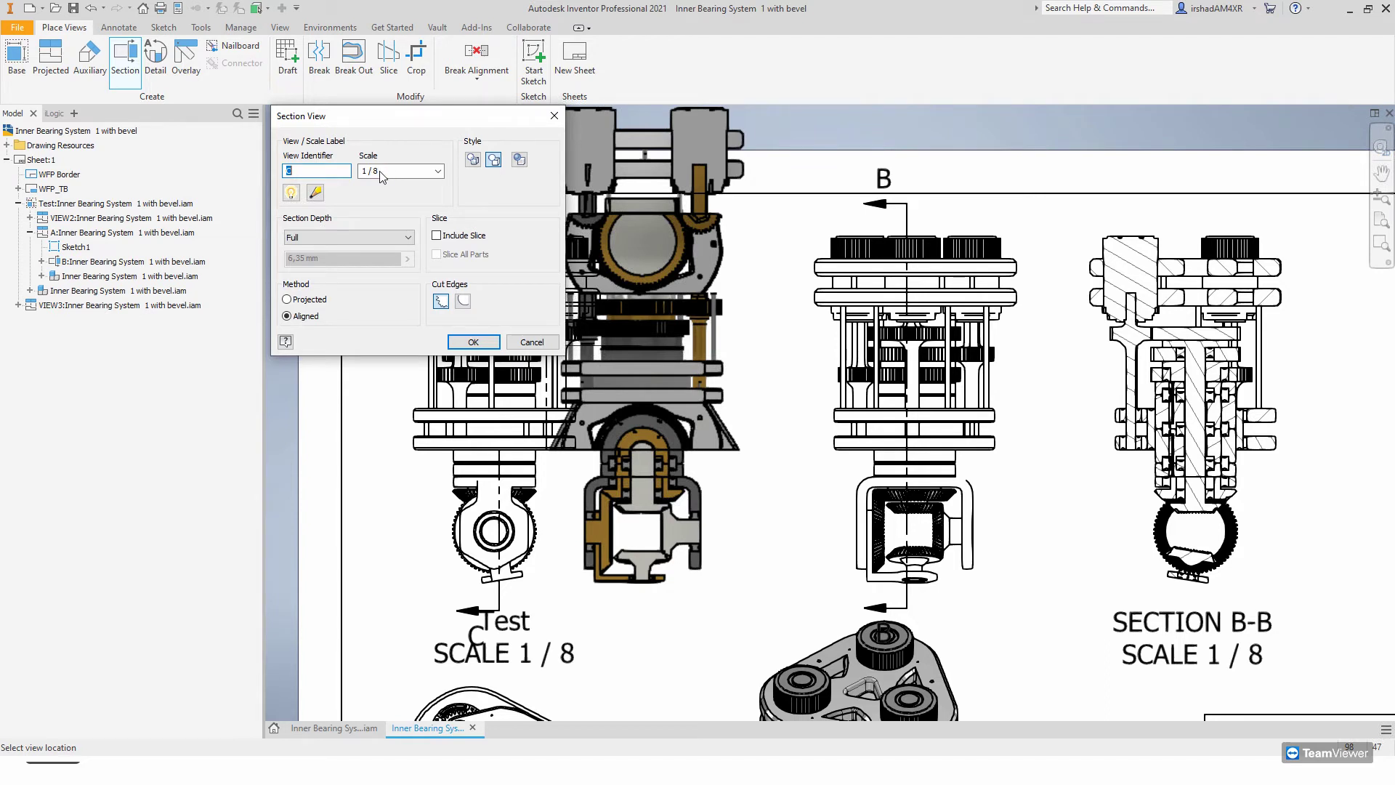
pyautogui.click(380, 171)
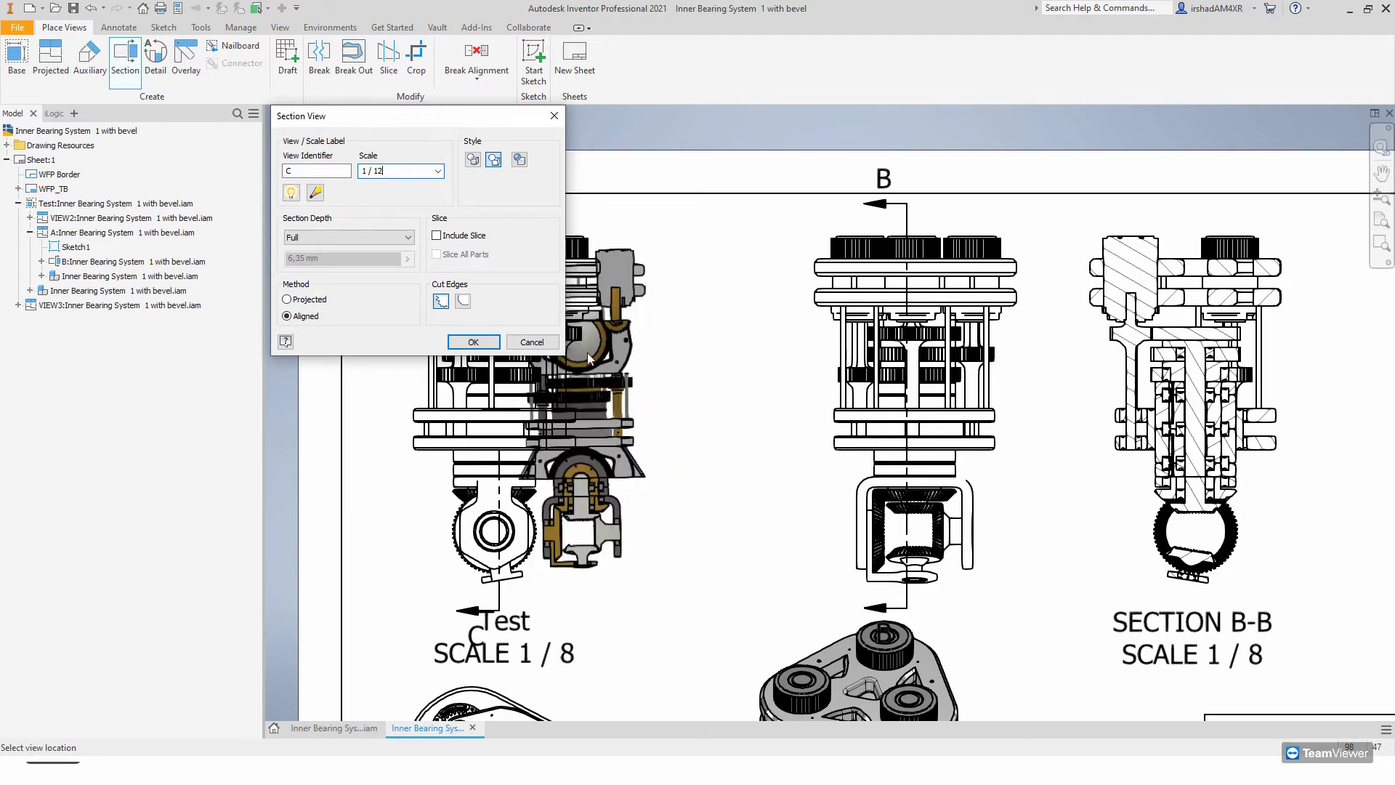
pyautogui.click(697, 350)
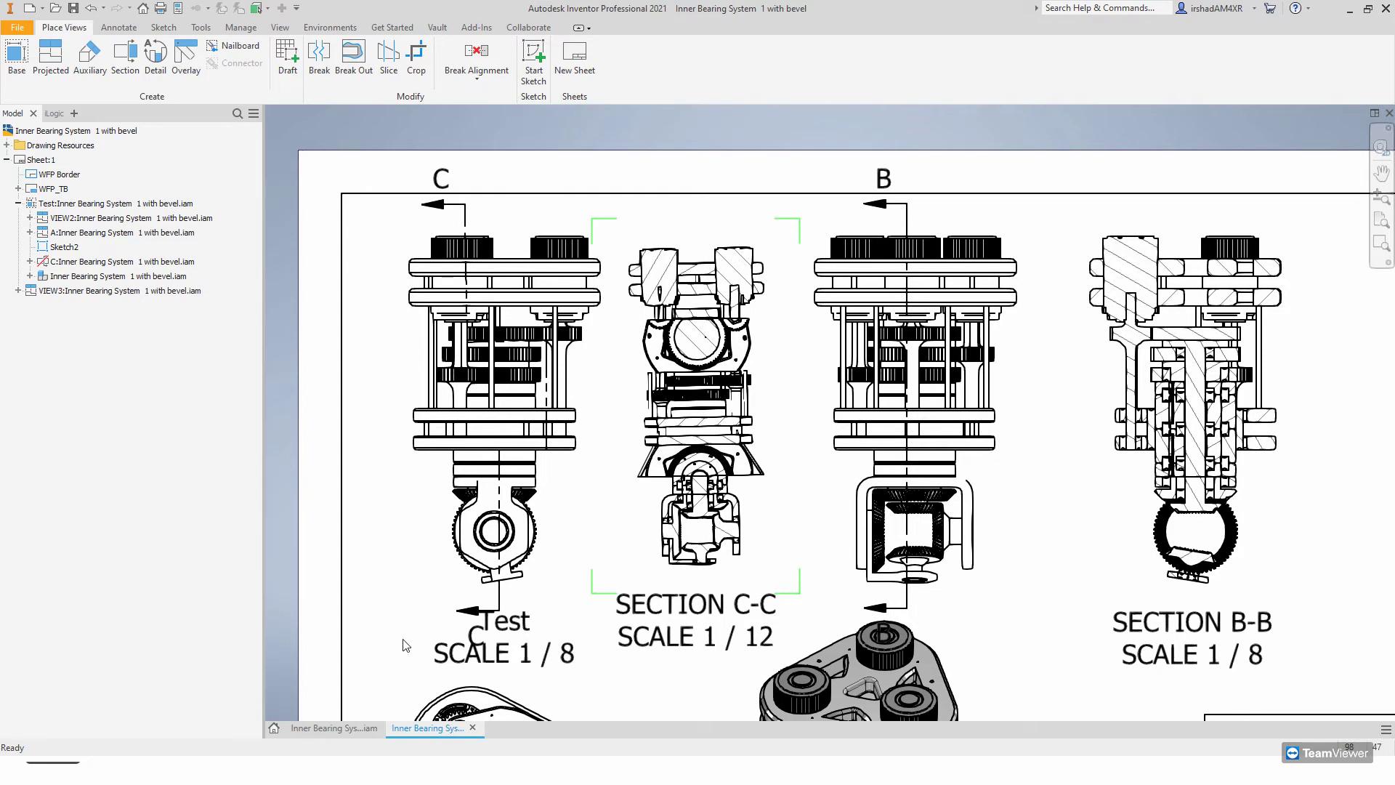
# - Try to reduce the text height of the Section C-C view label without selecting its text
pyautogui.rightClick(682, 612)
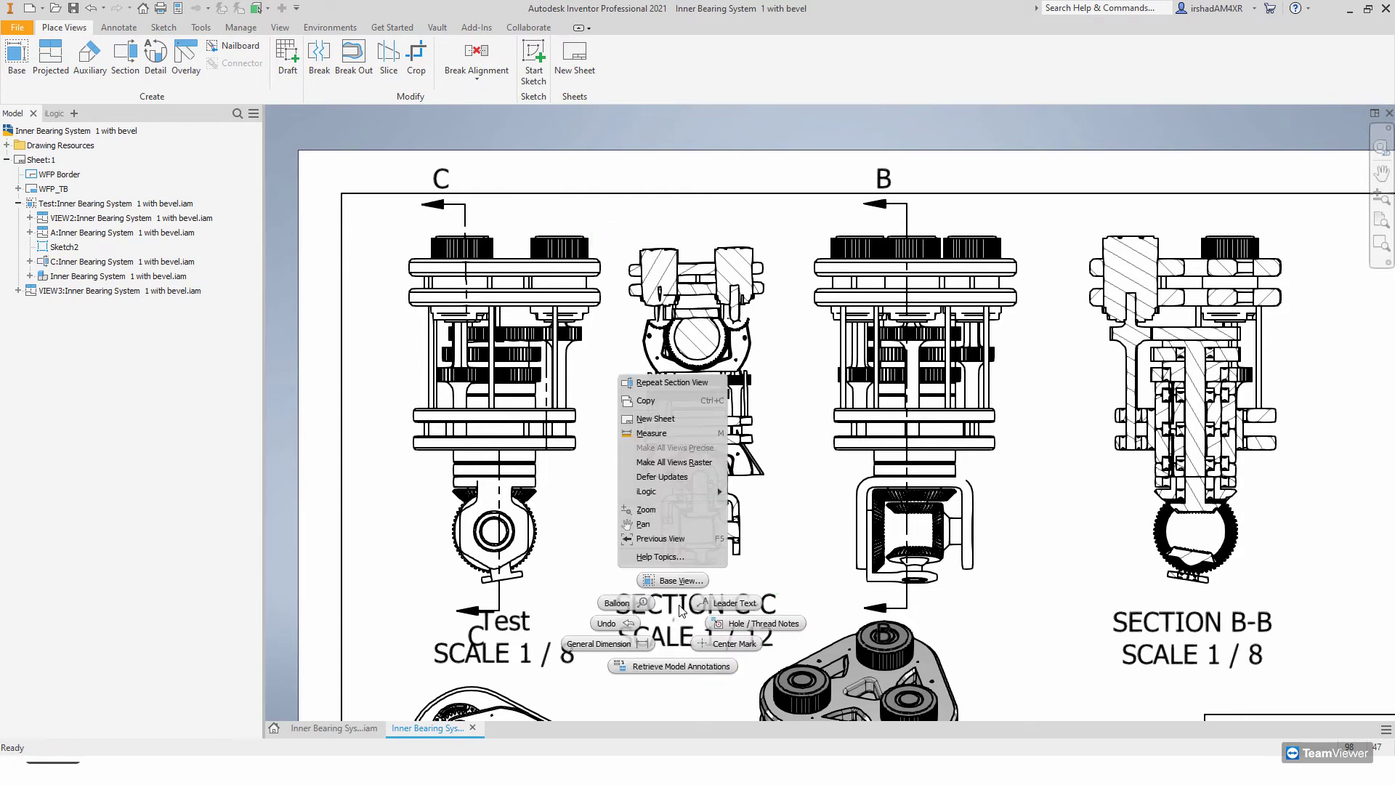
pyautogui.press('Escape')
pyautogui.rightClick(673, 597)
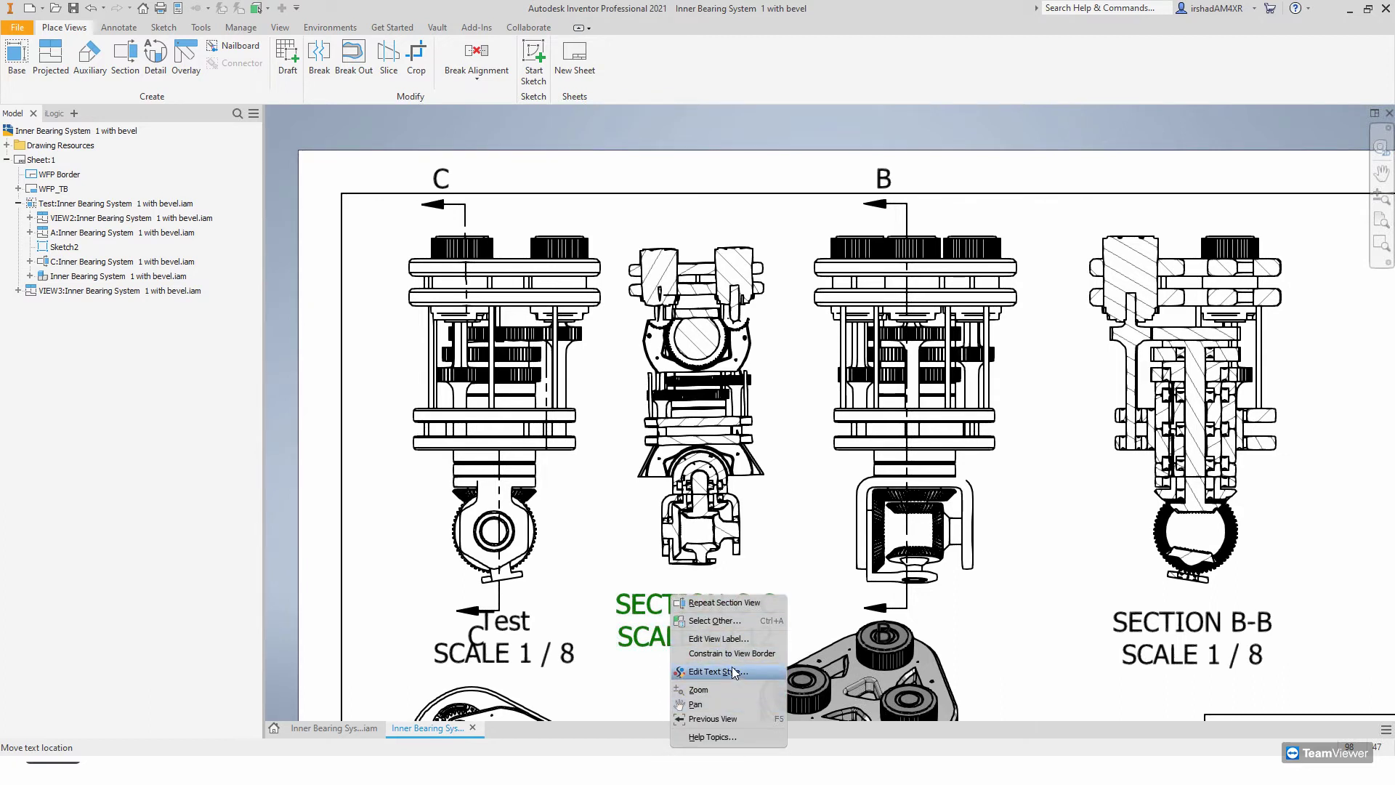
pyautogui.click(723, 640)
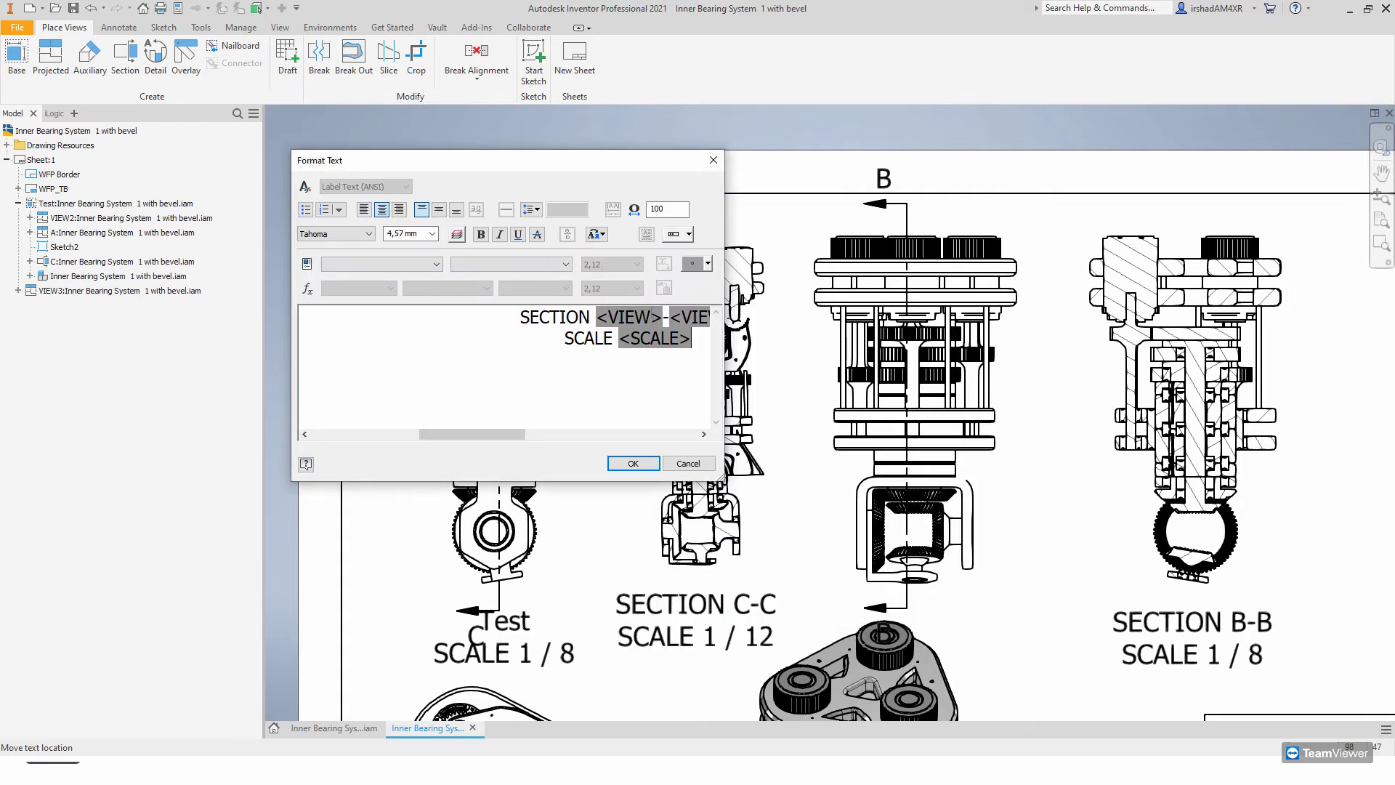
pyautogui.click(431, 233)
pyautogui.click(411, 249)
pyautogui.click(633, 463)
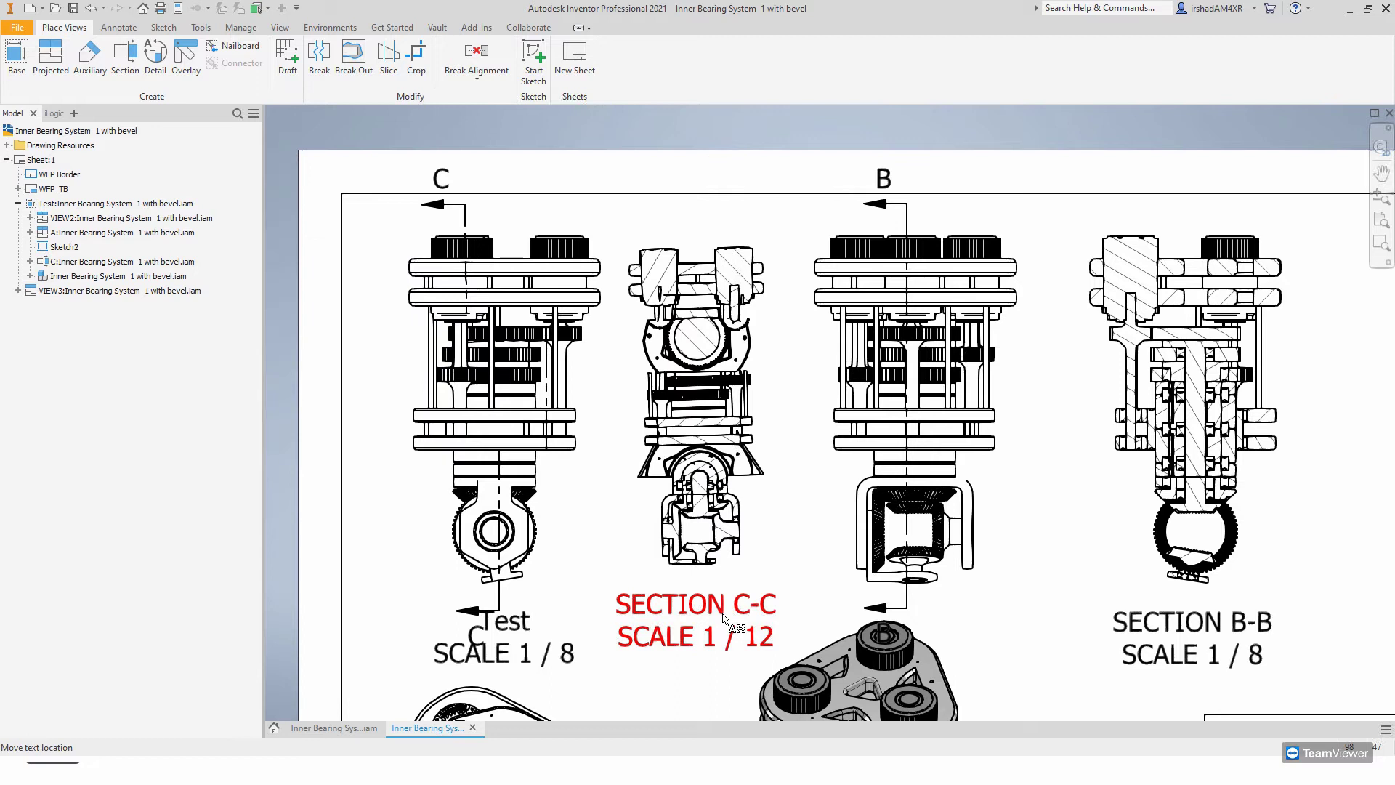
# - Set the text height of the entire Section C-C view label to 2,54 mm
pyautogui.rightClick(701, 607)
pyautogui.click(694, 602)
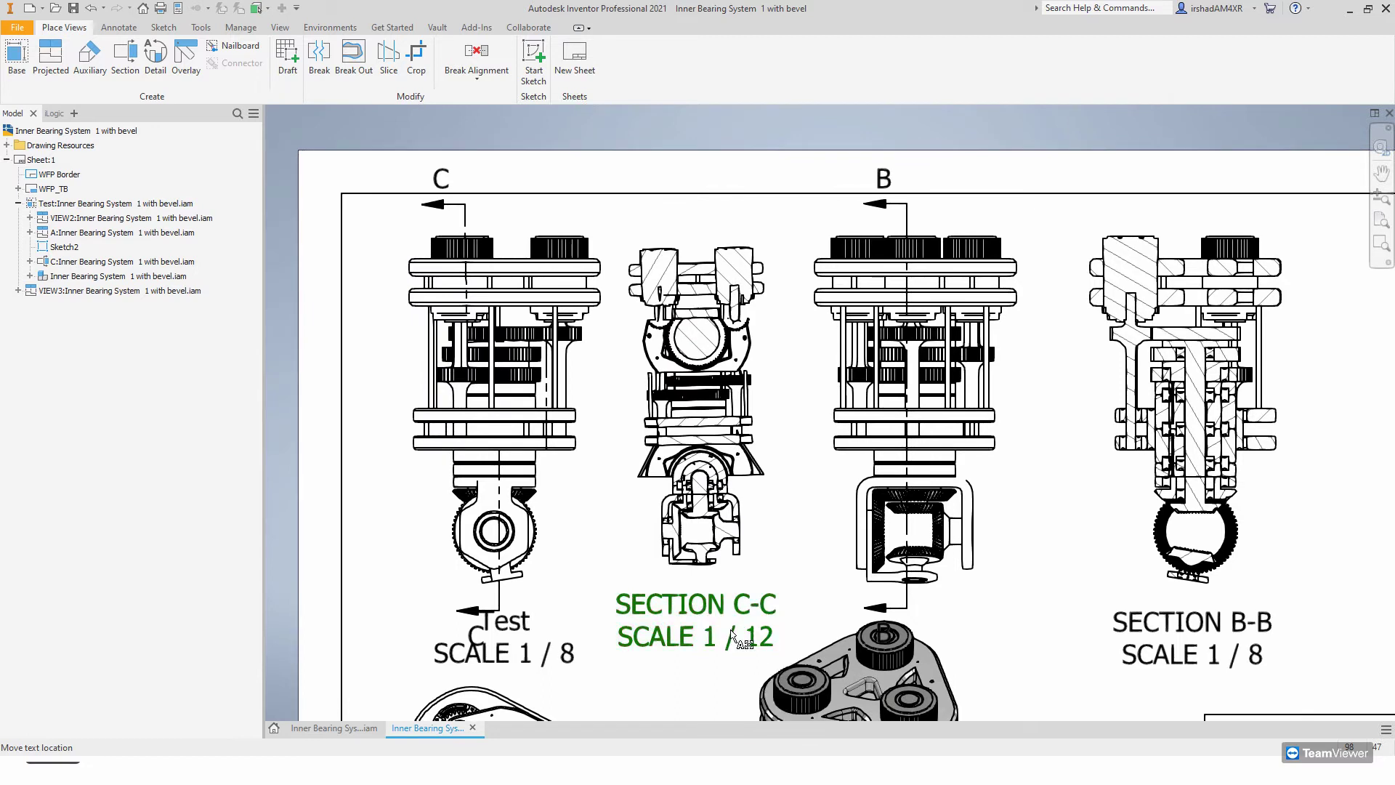
pyautogui.doubleClick(701, 618)
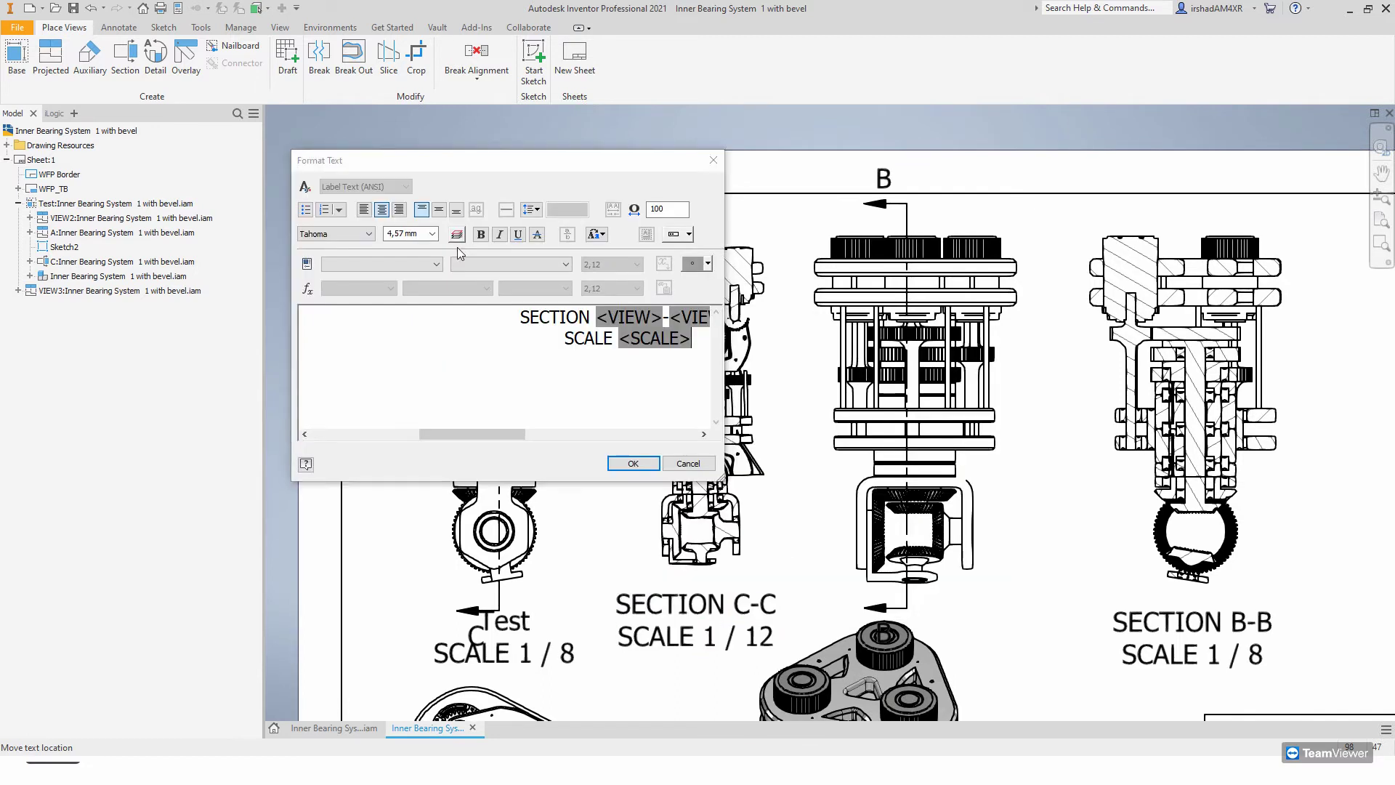
pyautogui.click(721, 349)
pyautogui.hotkey('ctrl', 'a')
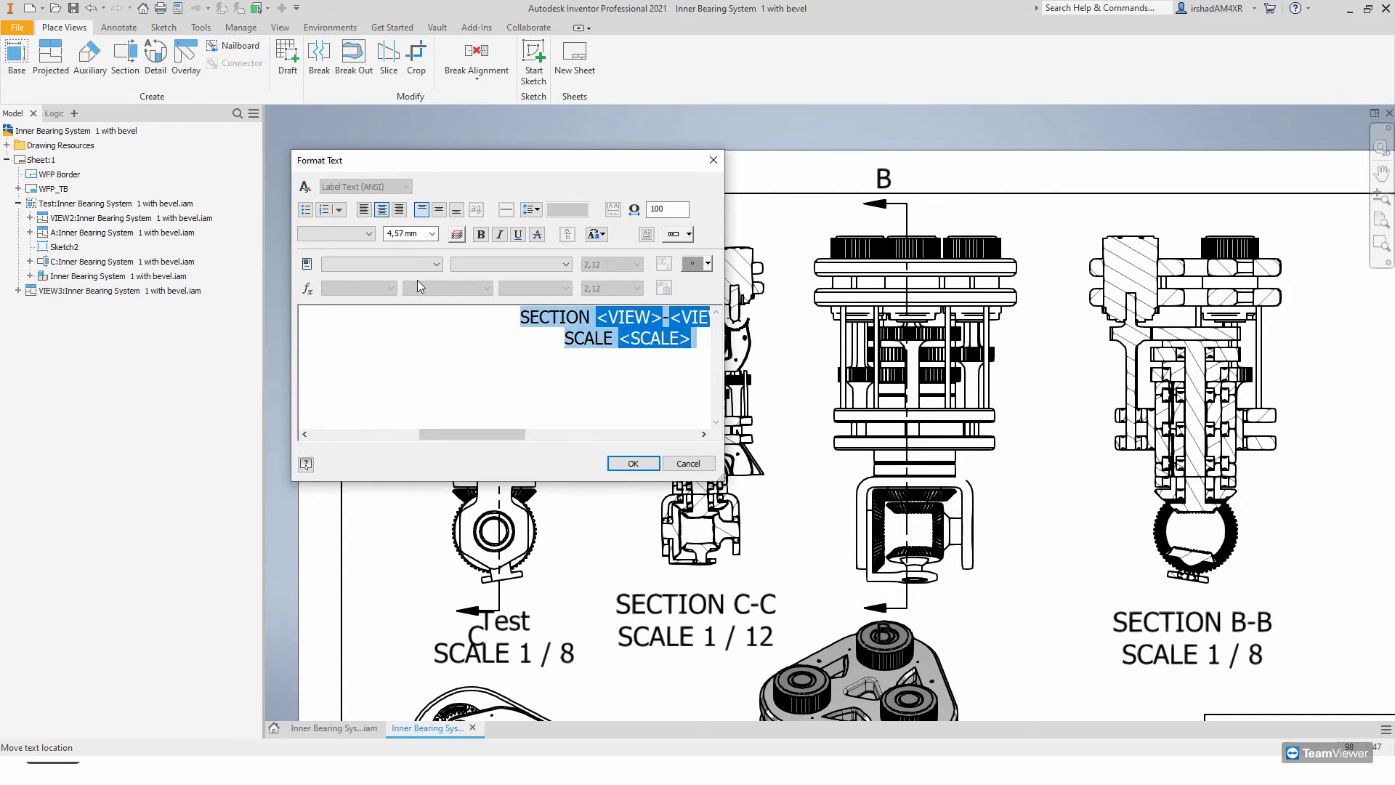
pyautogui.click(431, 234)
pyautogui.click(407, 248)
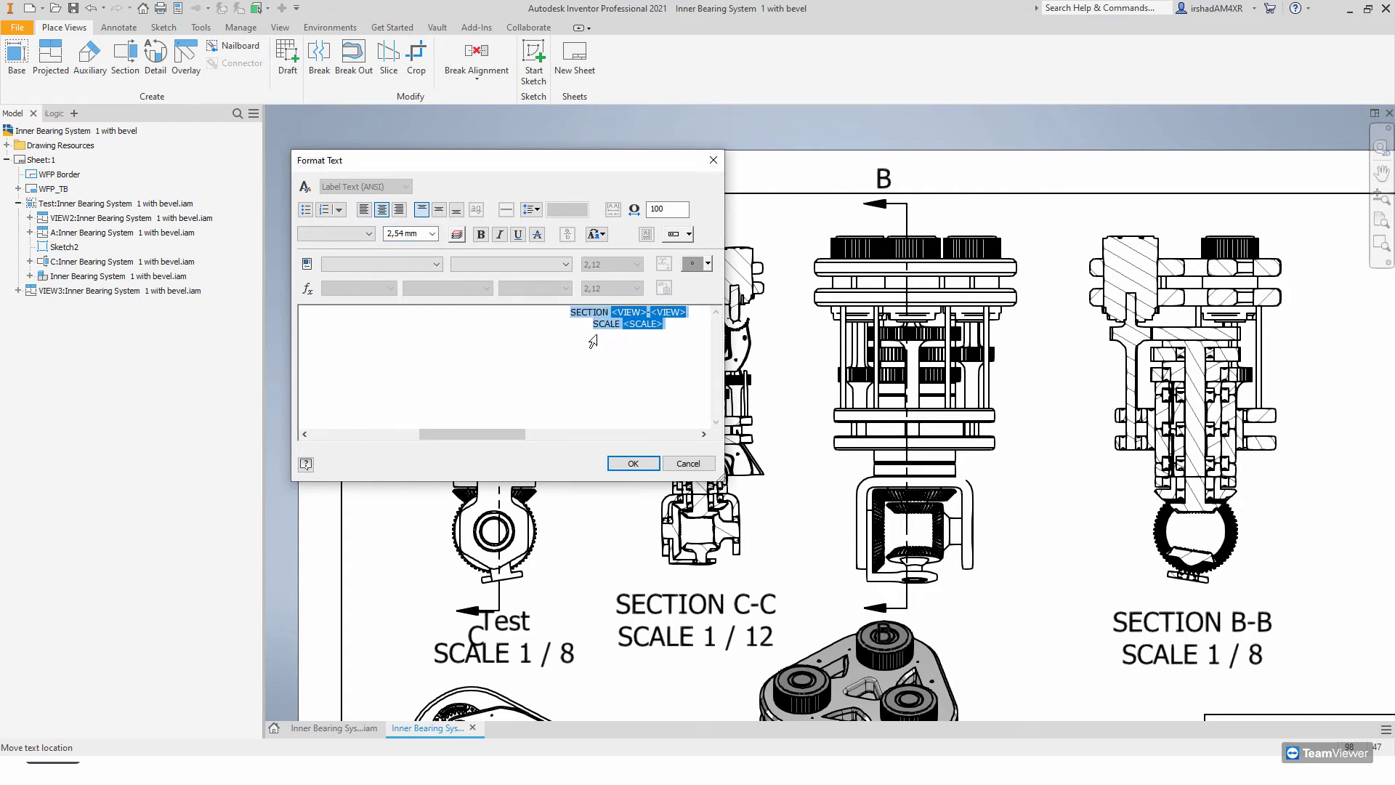
pyautogui.click(633, 464)
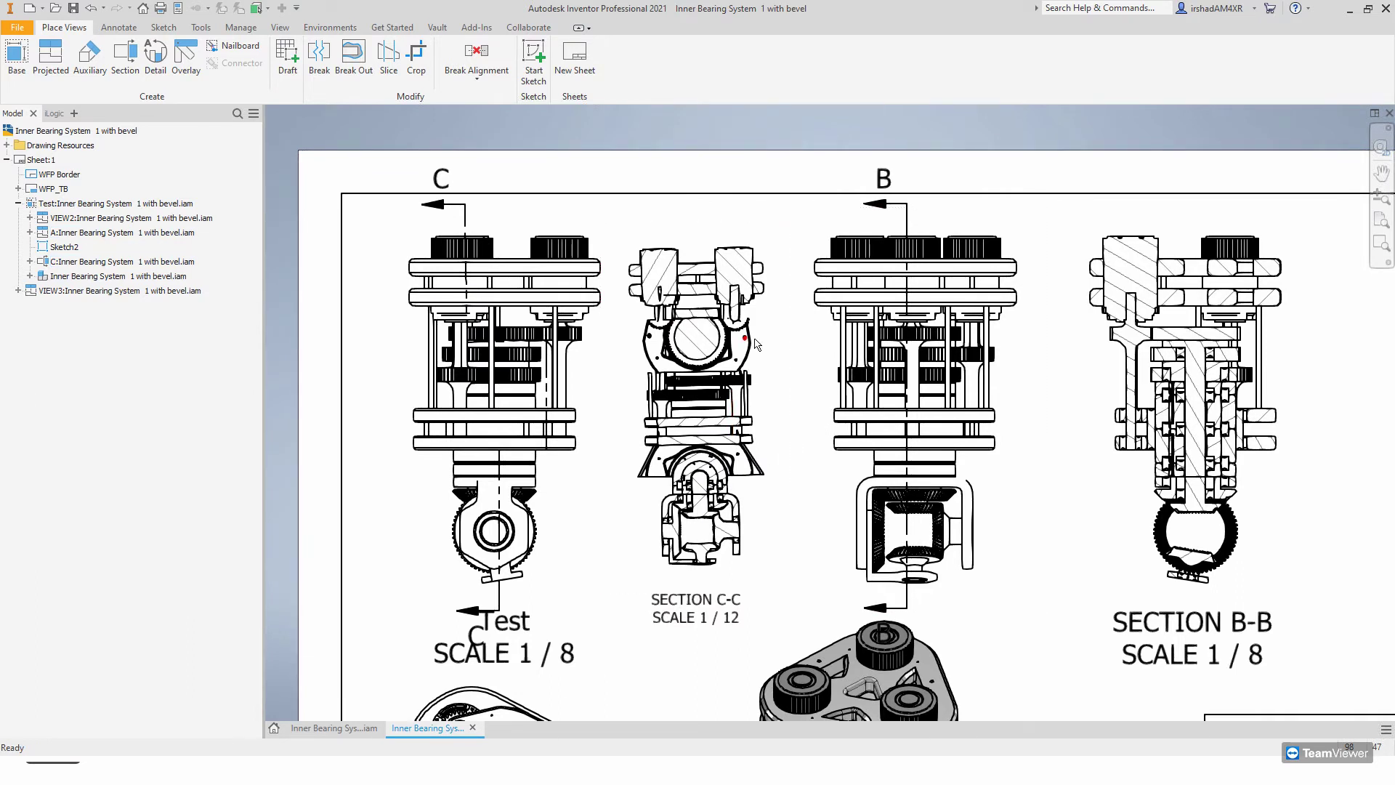
# - Try to start a Break Out on View A-A without a closed sketch profile
pyautogui.moveTo(806, 396)
pyautogui.mouseDown(button='middle')
pyautogui.moveTo(685, 383)
pyautogui.moveTo(672, 367)
pyautogui.mouseUp(button='middle')
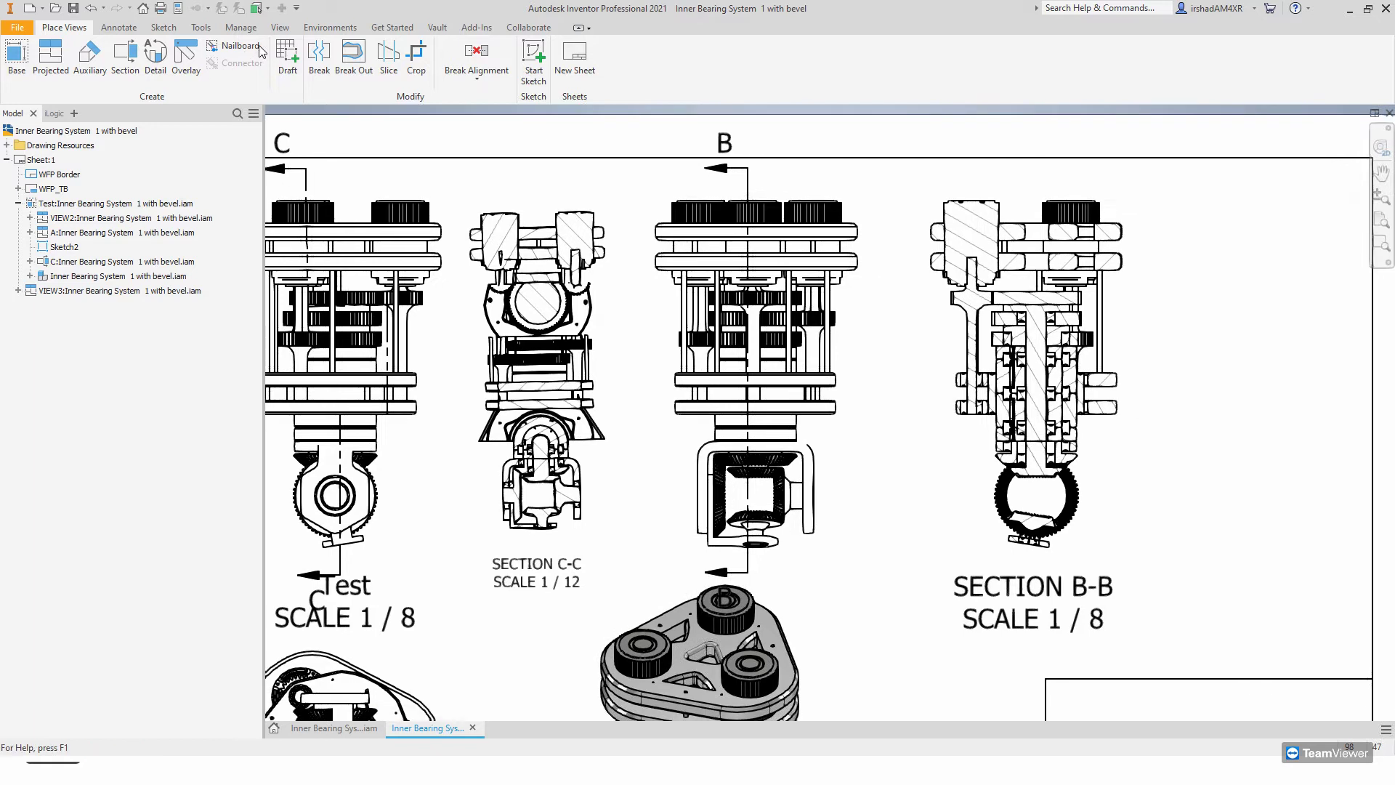
pyautogui.click(355, 49)
pyautogui.moveTo(926, 294); pyautogui.dragTo(876, 313, button='middle')
pyautogui.click(729, 212)
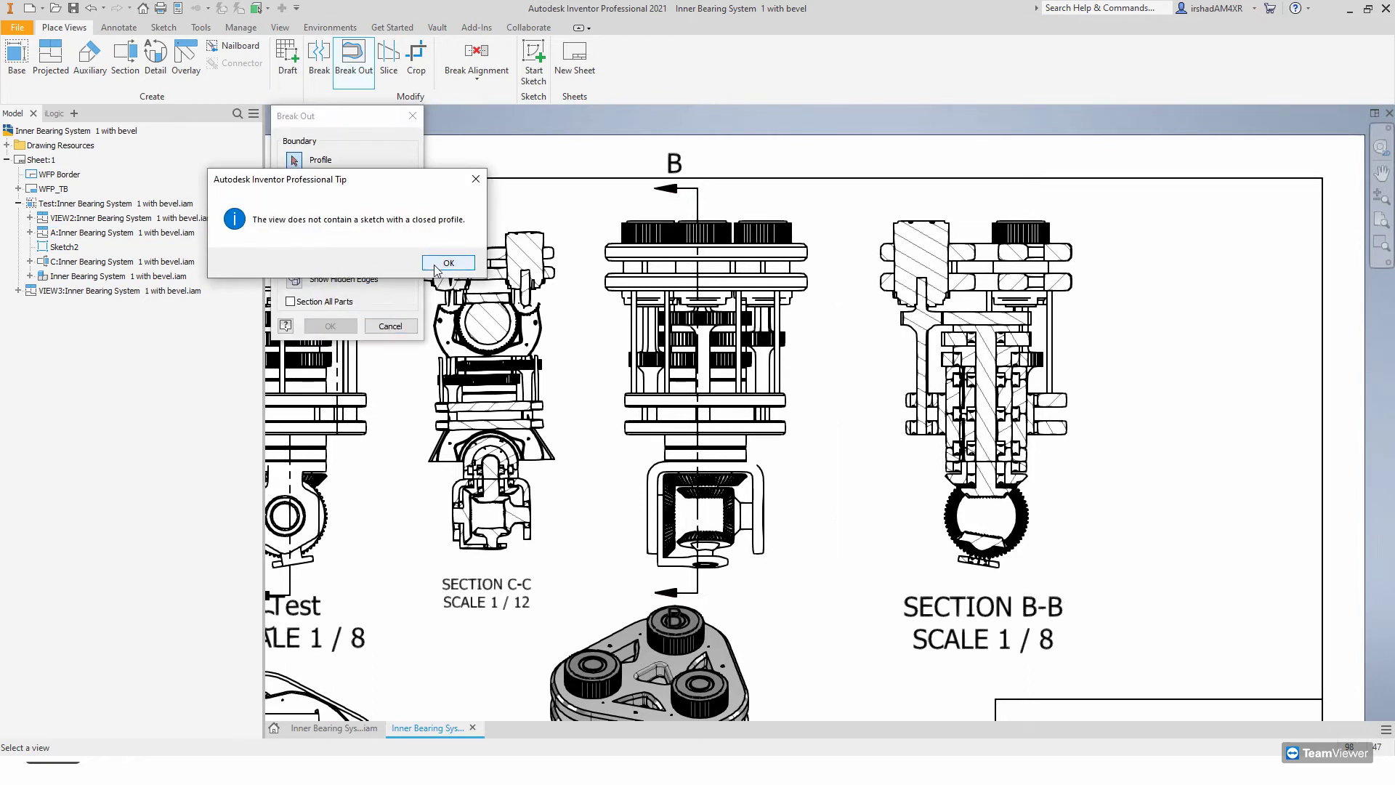
pyautogui.click(429, 265)
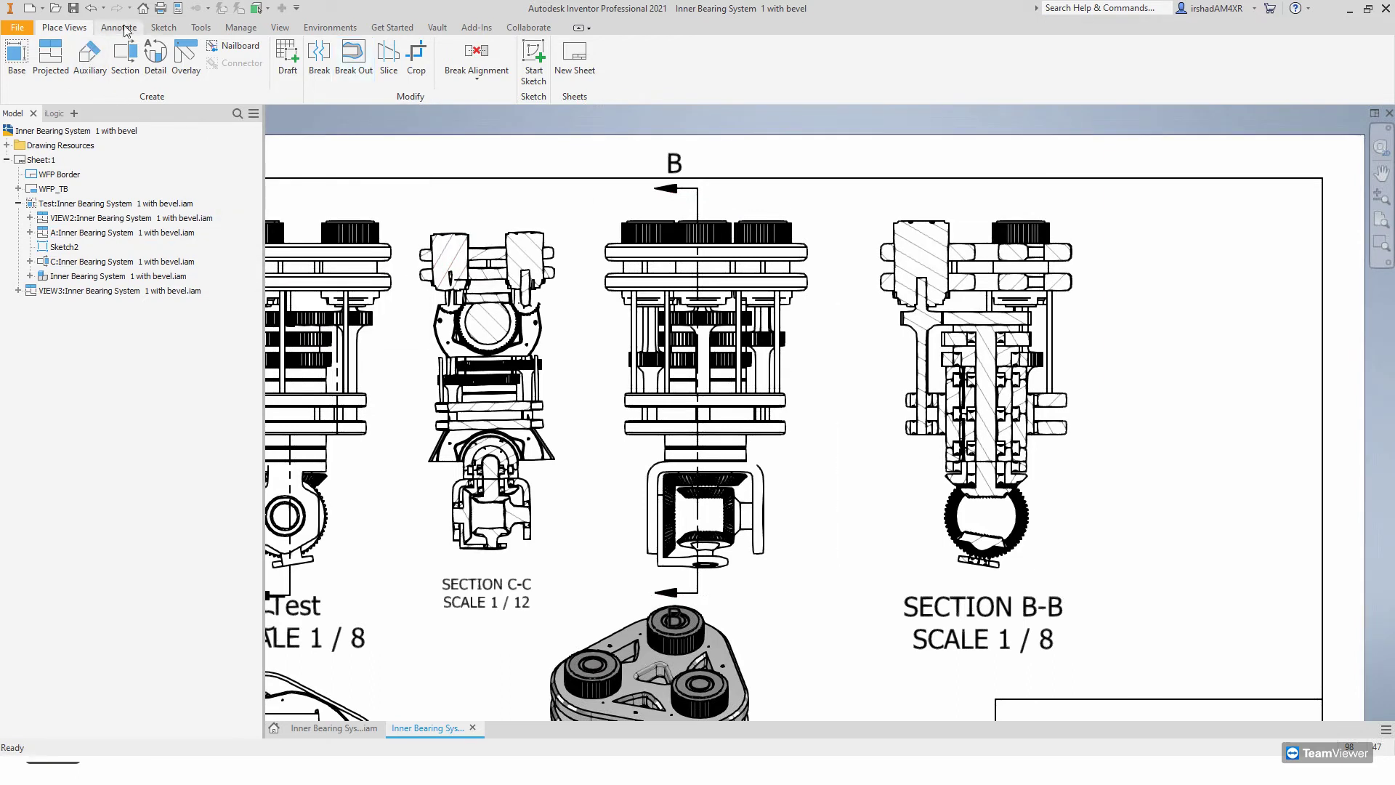
# - Sketch a rectangle in View A-A enclosing the upper right part of the assembly, from above the knobs to just above the lower plates
pyautogui.click(533, 58)
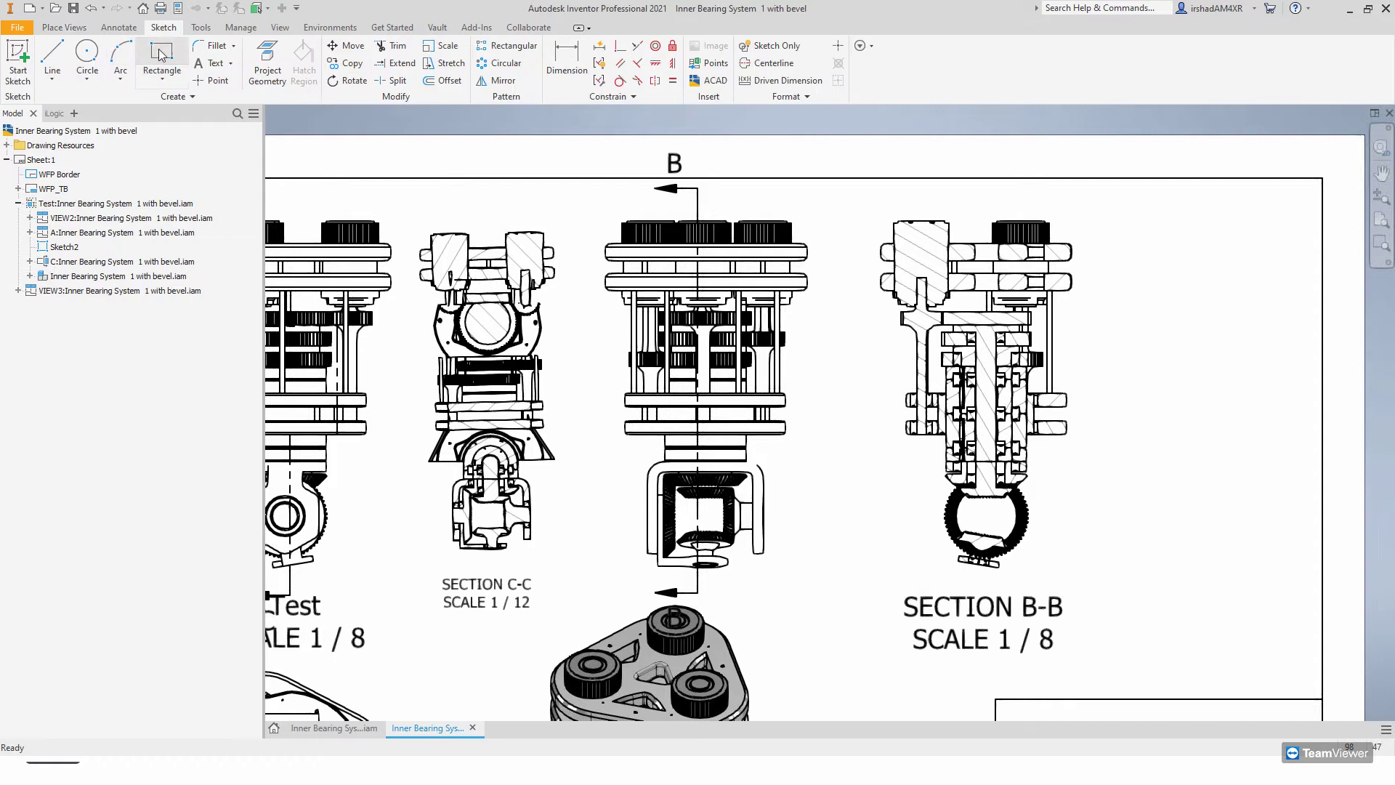
pyautogui.click(722, 198)
pyautogui.click(722, 199)
pyautogui.click(828, 385)
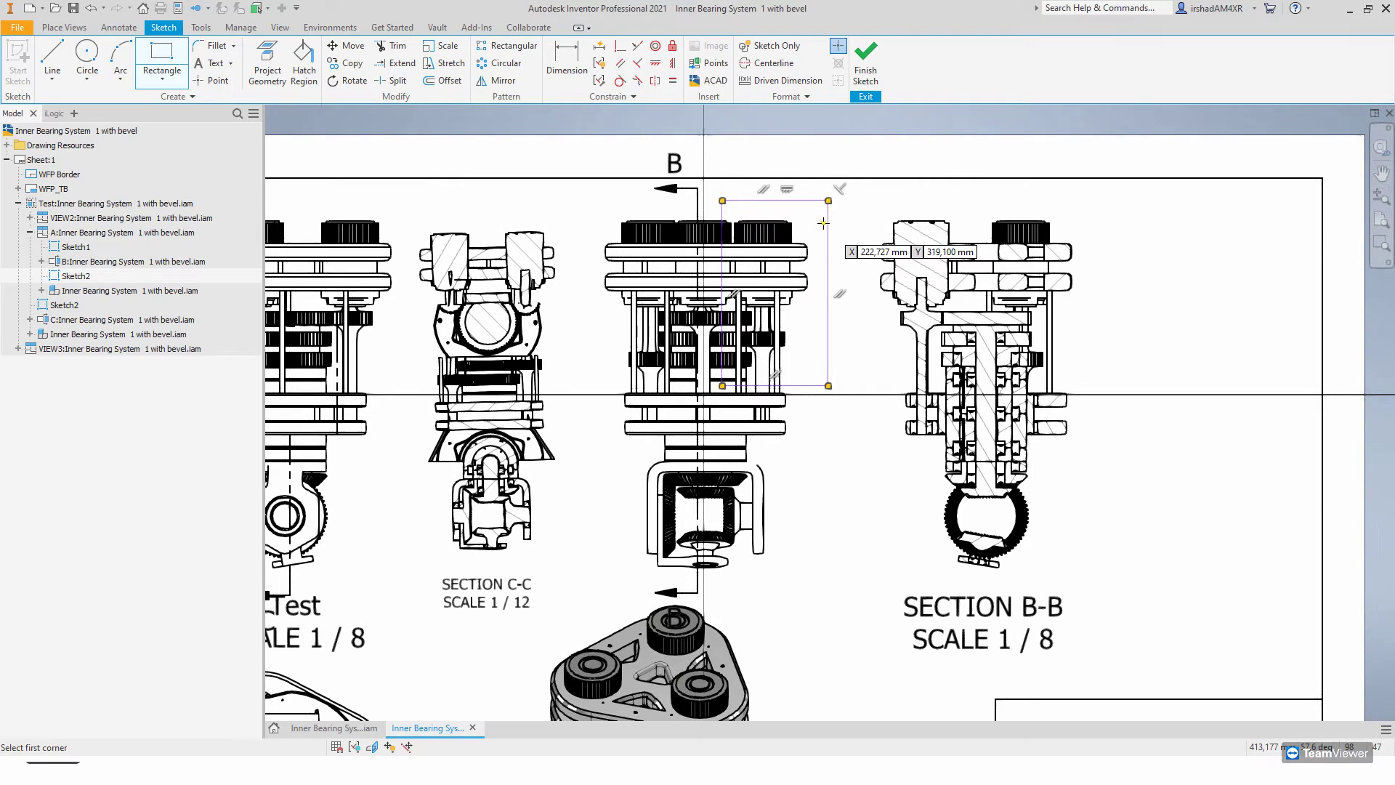
pyautogui.press('Escape')
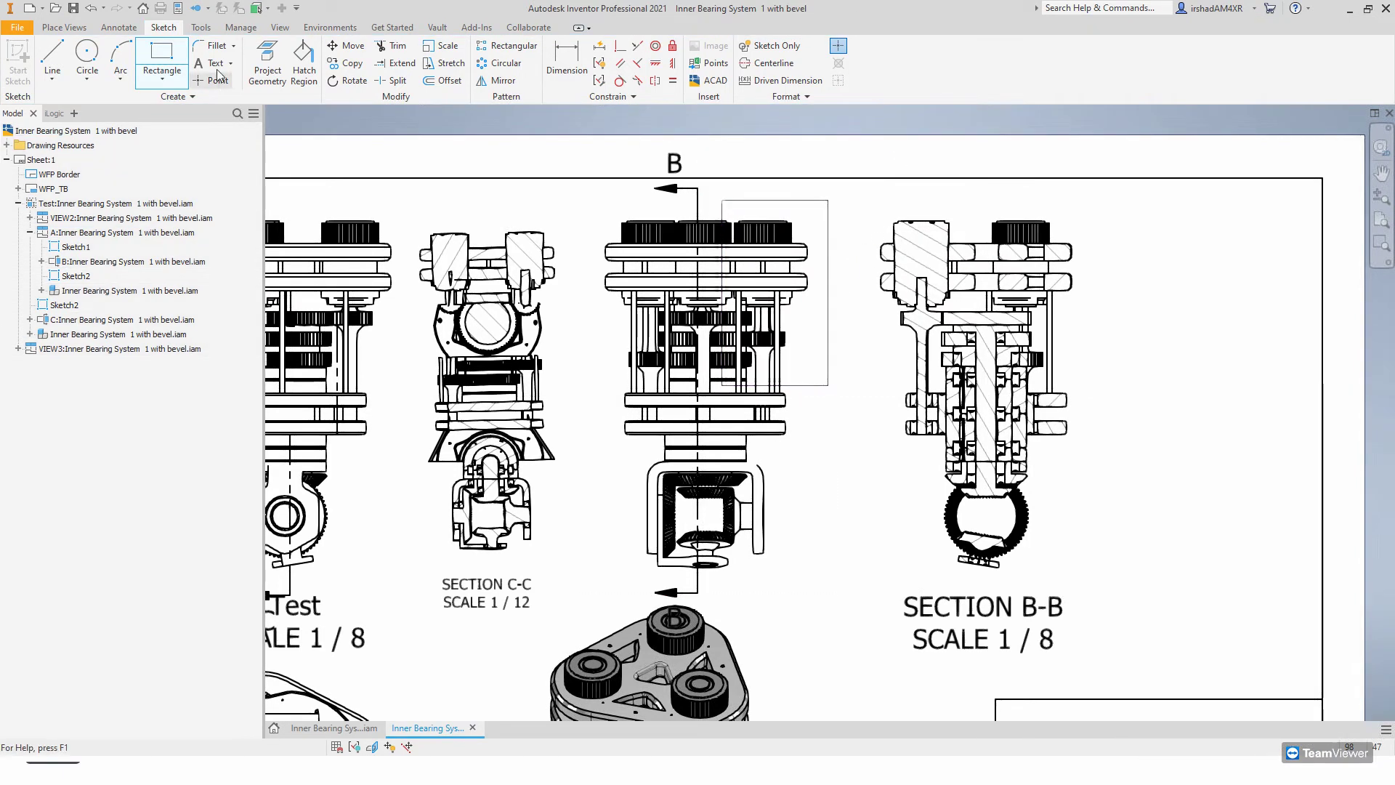
# - Create a Break Out in View A-A from the rectangle profile with Through Part depth, selecting the uppermost plate and the central gear component
pyautogui.click(67, 27)
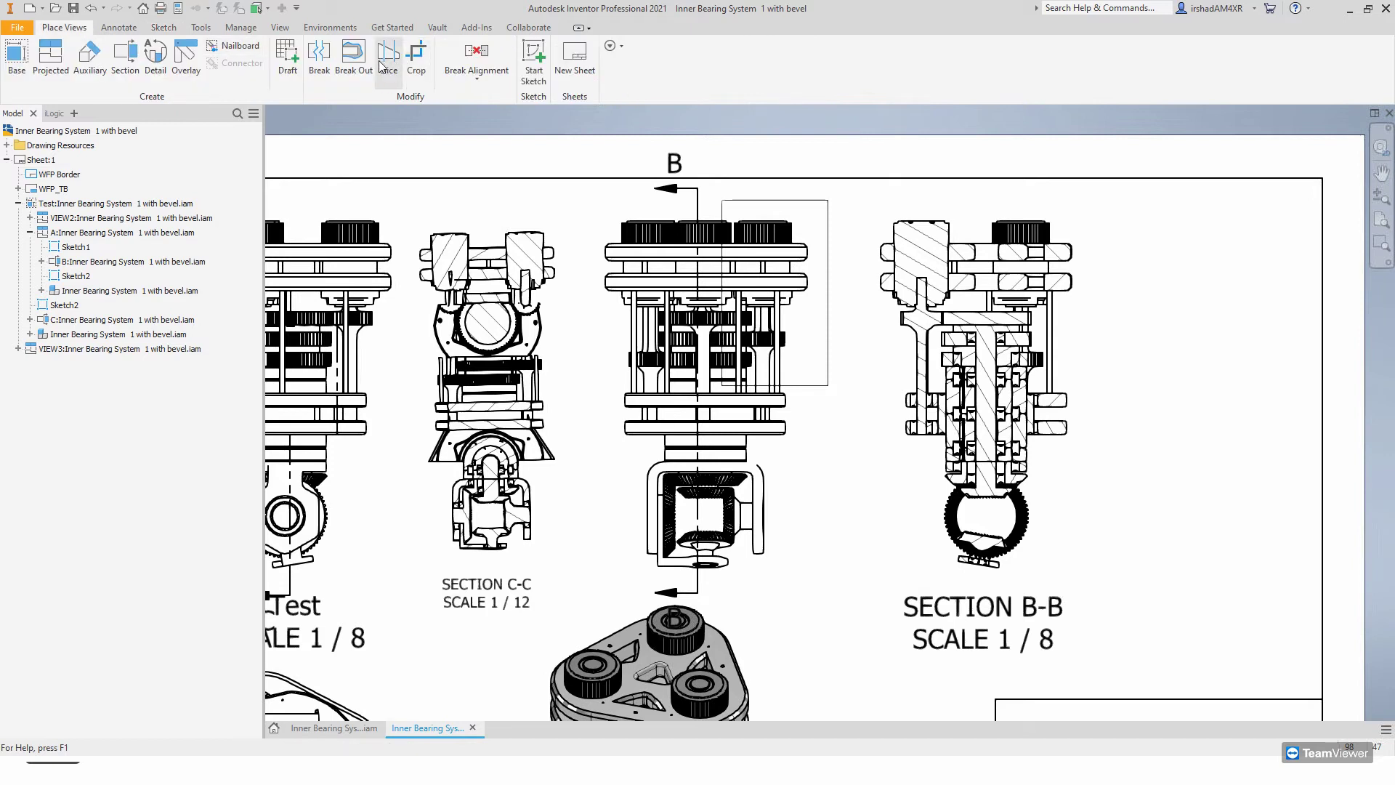
pyautogui.click(353, 60)
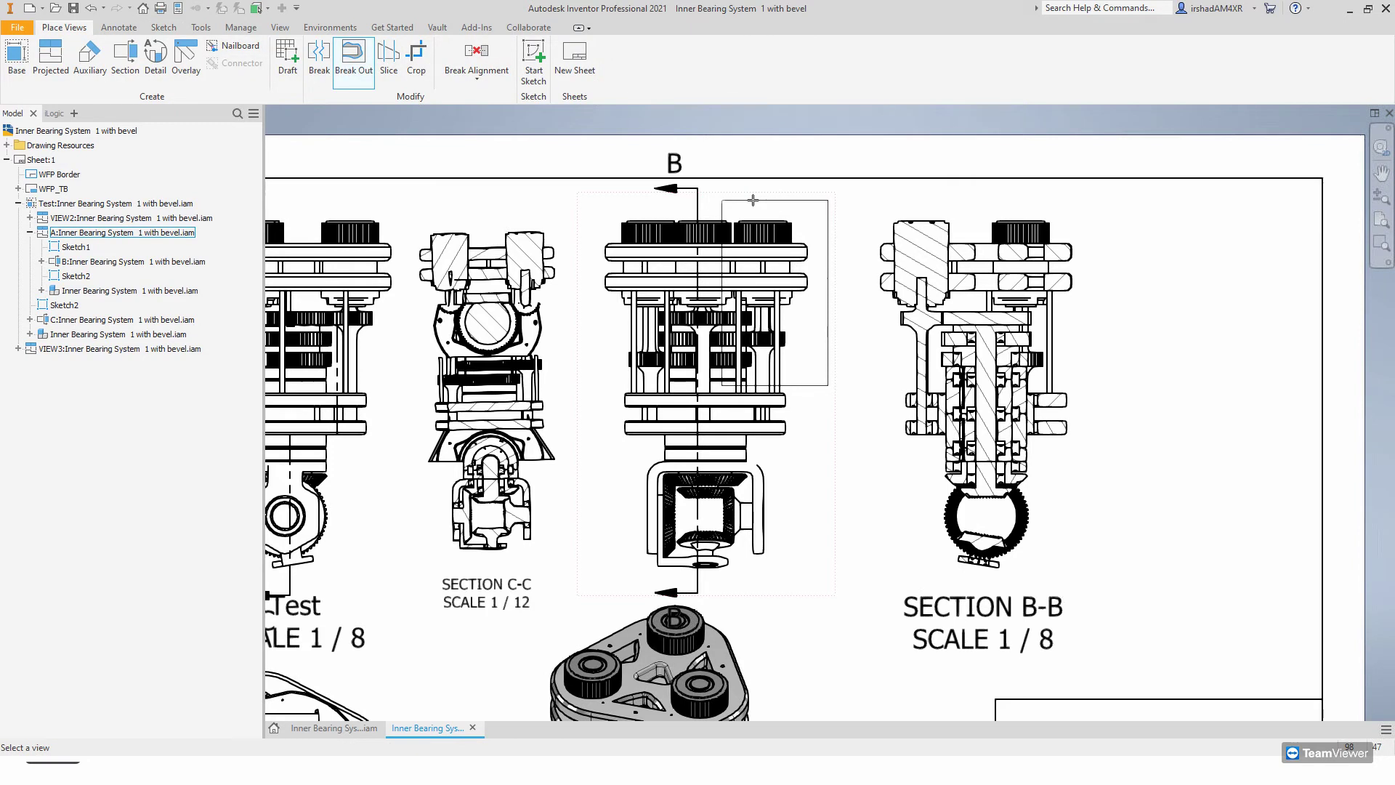
pyautogui.click(752, 200)
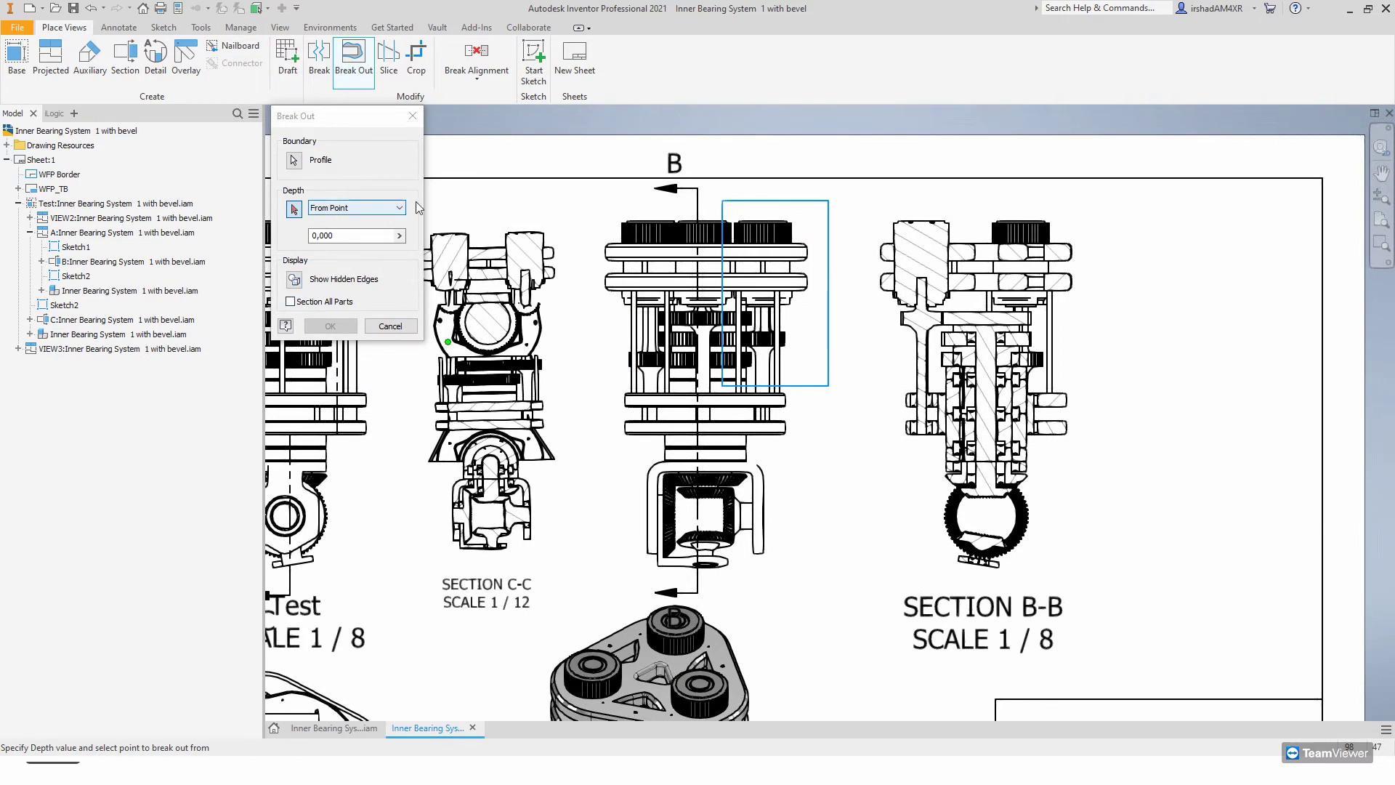
pyautogui.click(294, 209)
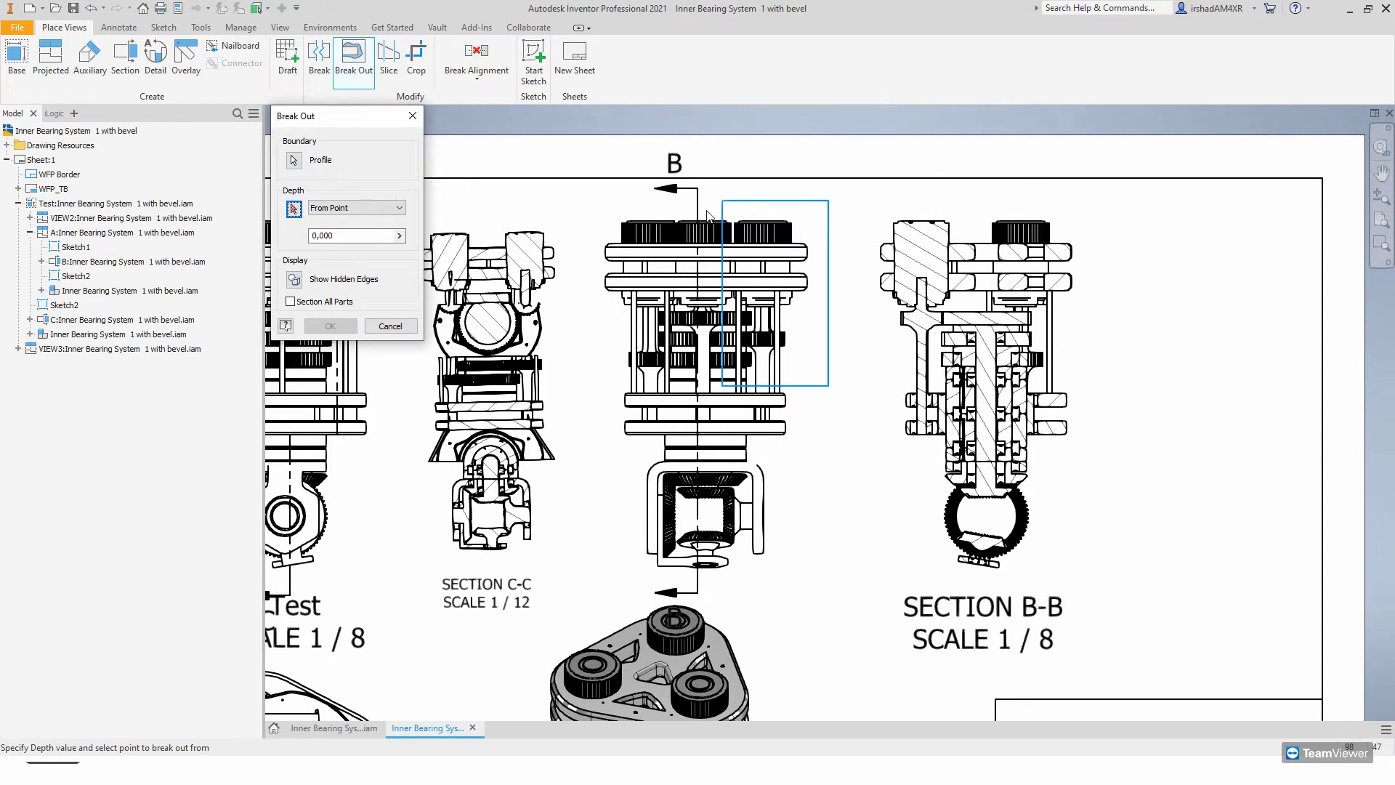
pyautogui.click(346, 211)
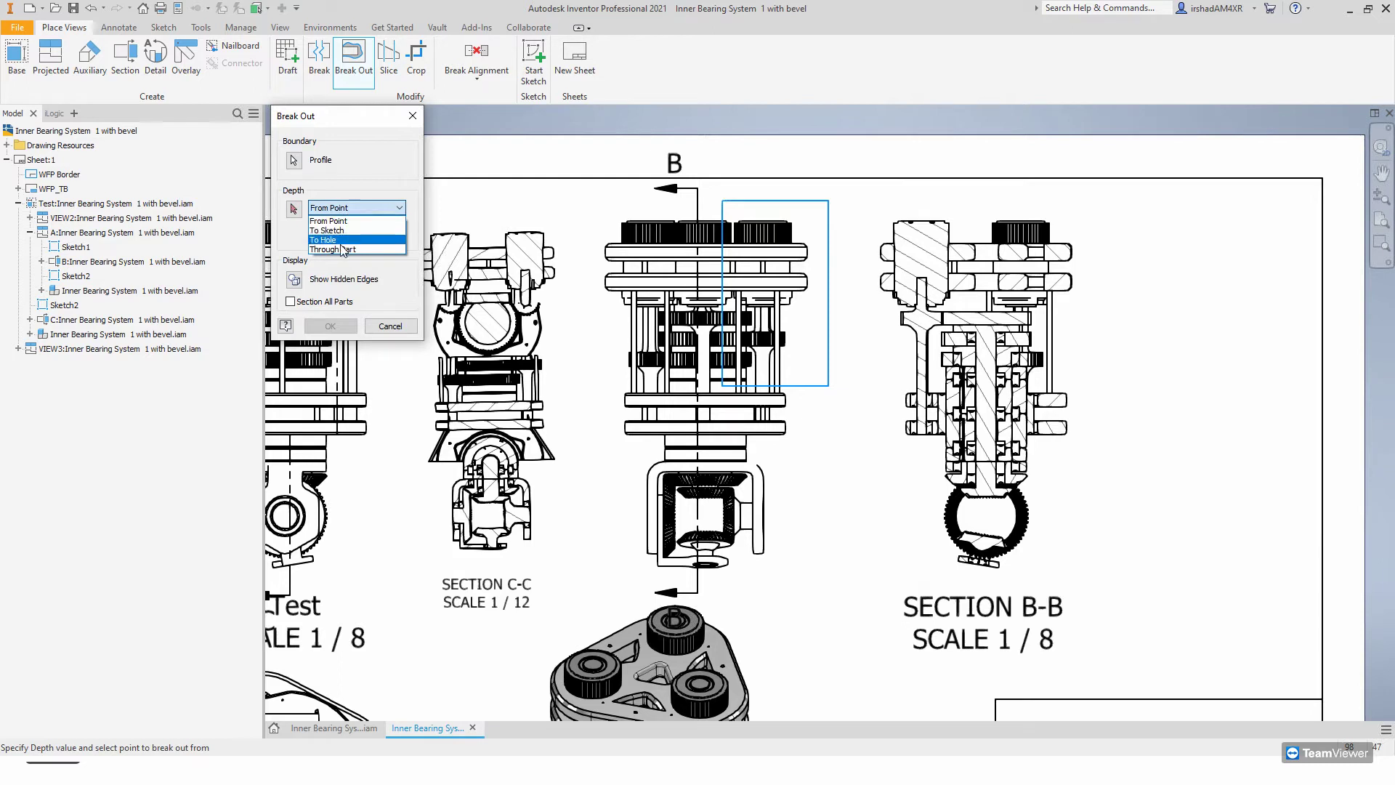
pyautogui.click(353, 249)
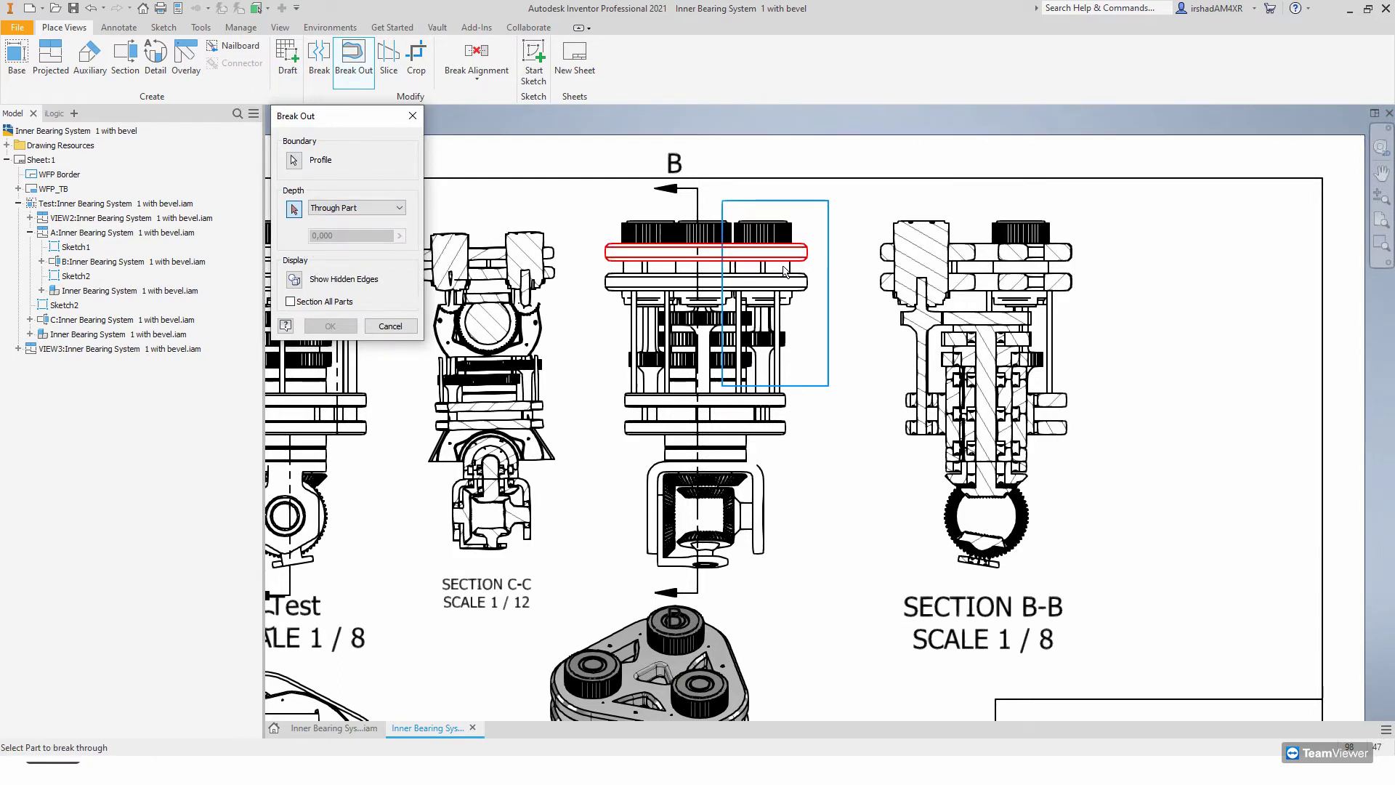
pyautogui.click(730, 252)
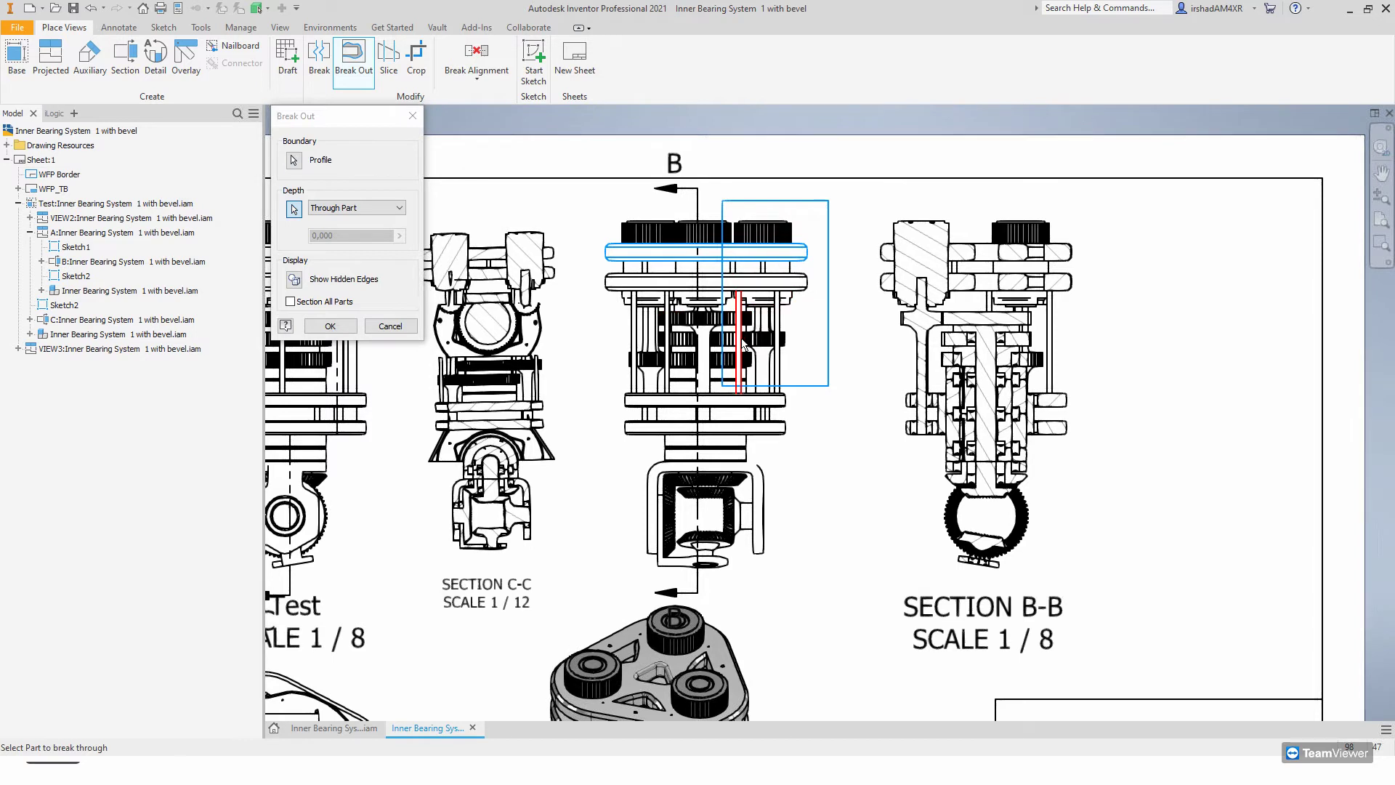
pyautogui.click(728, 349)
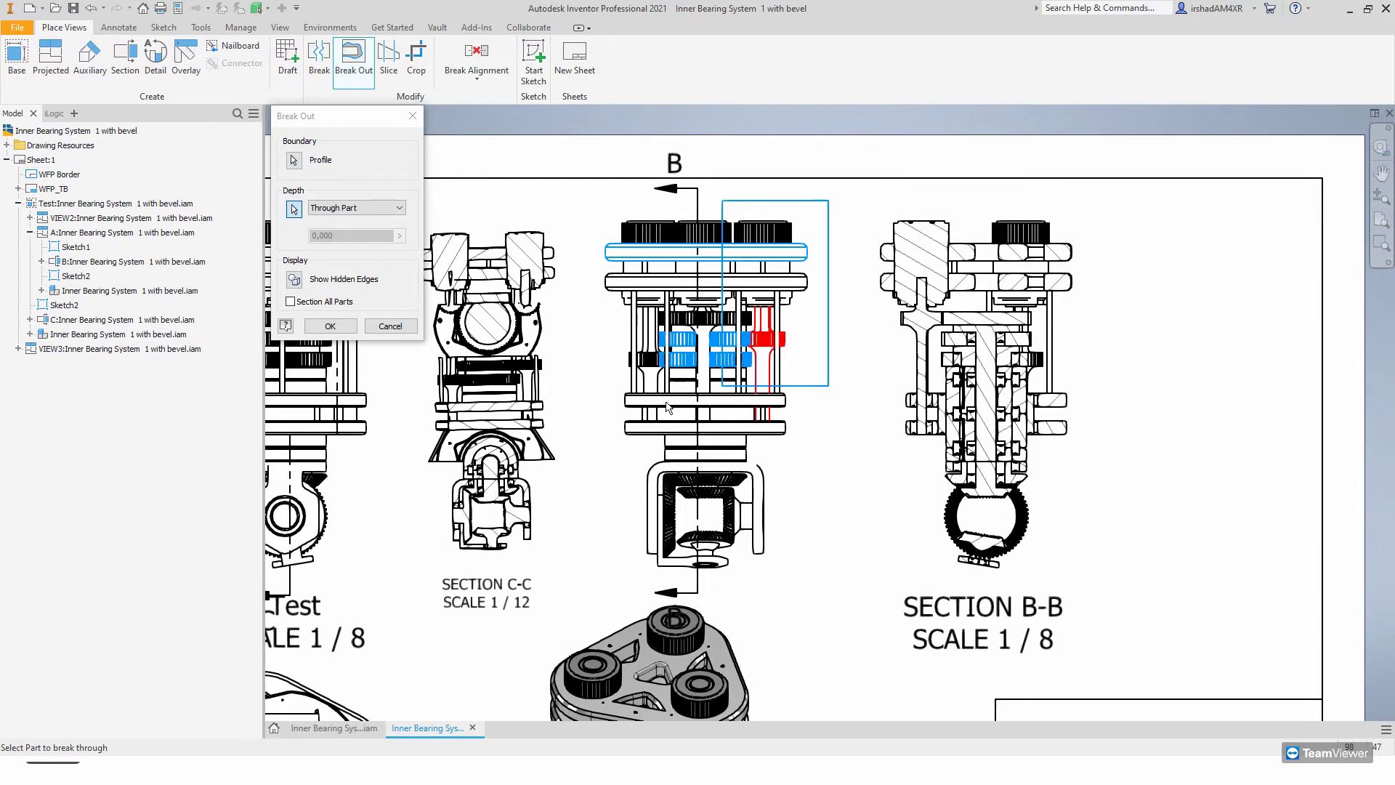
pyautogui.click(330, 326)
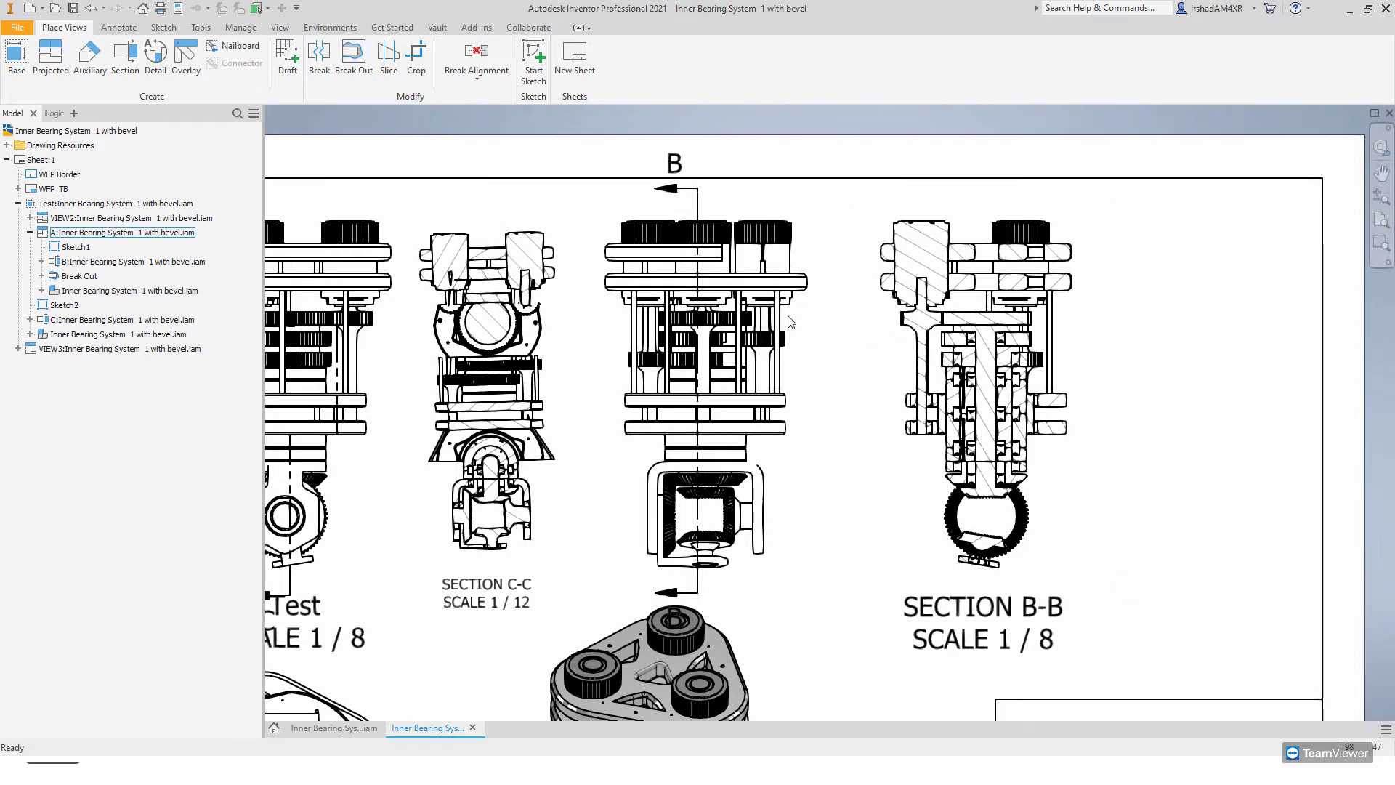
# - Examine the break-out area of View A-A up close and compare it with the Section B-B view
pyautogui.scroll(-3, 788, 320)
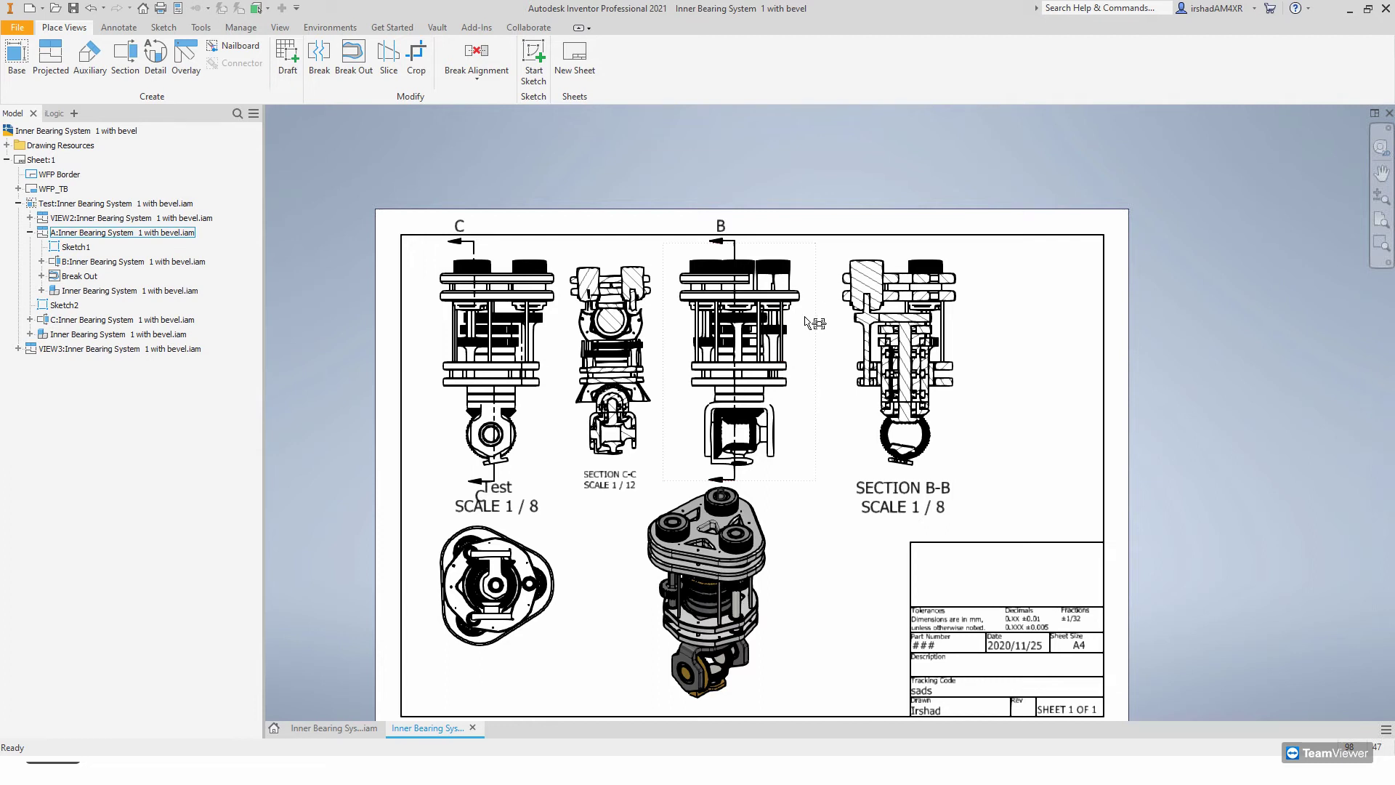
pyautogui.click(806, 319)
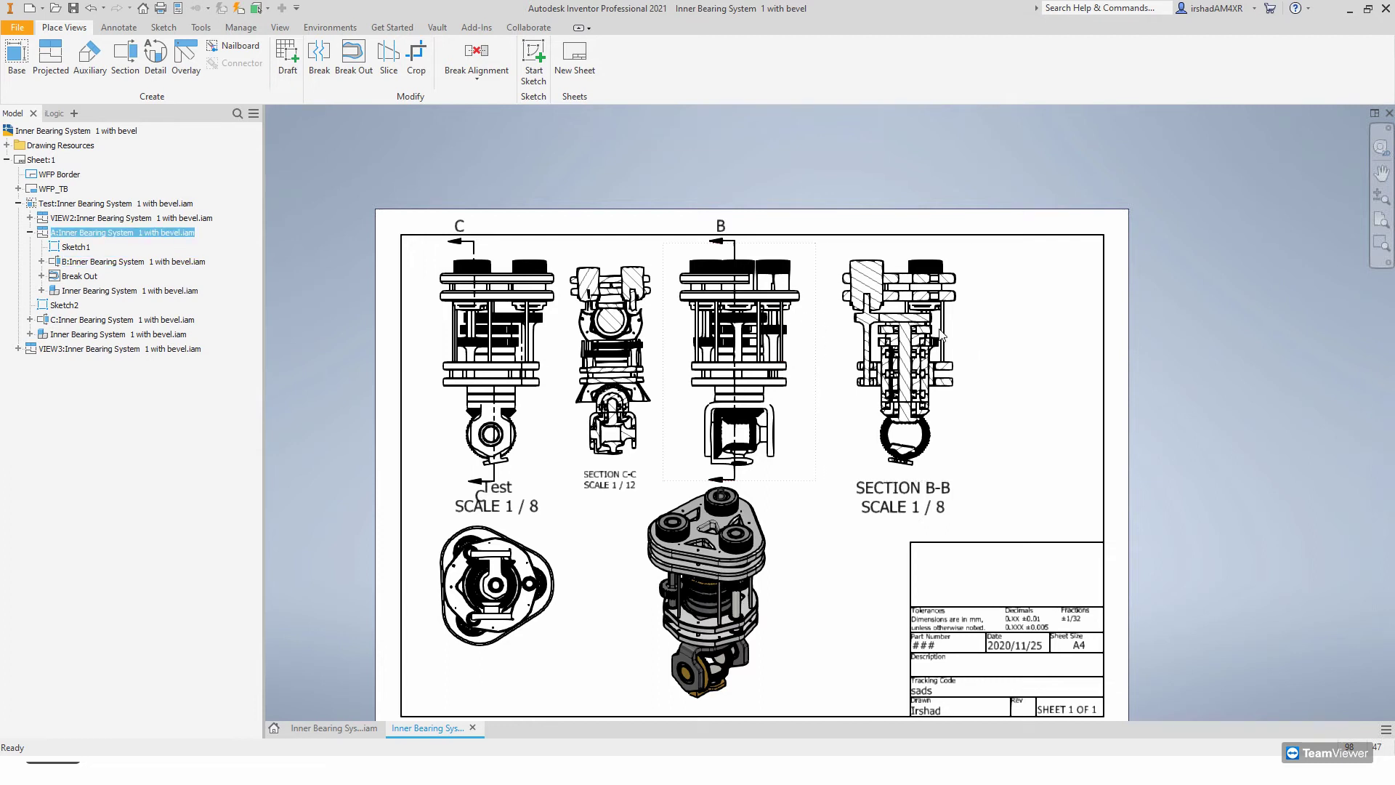
pyautogui.click(974, 333)
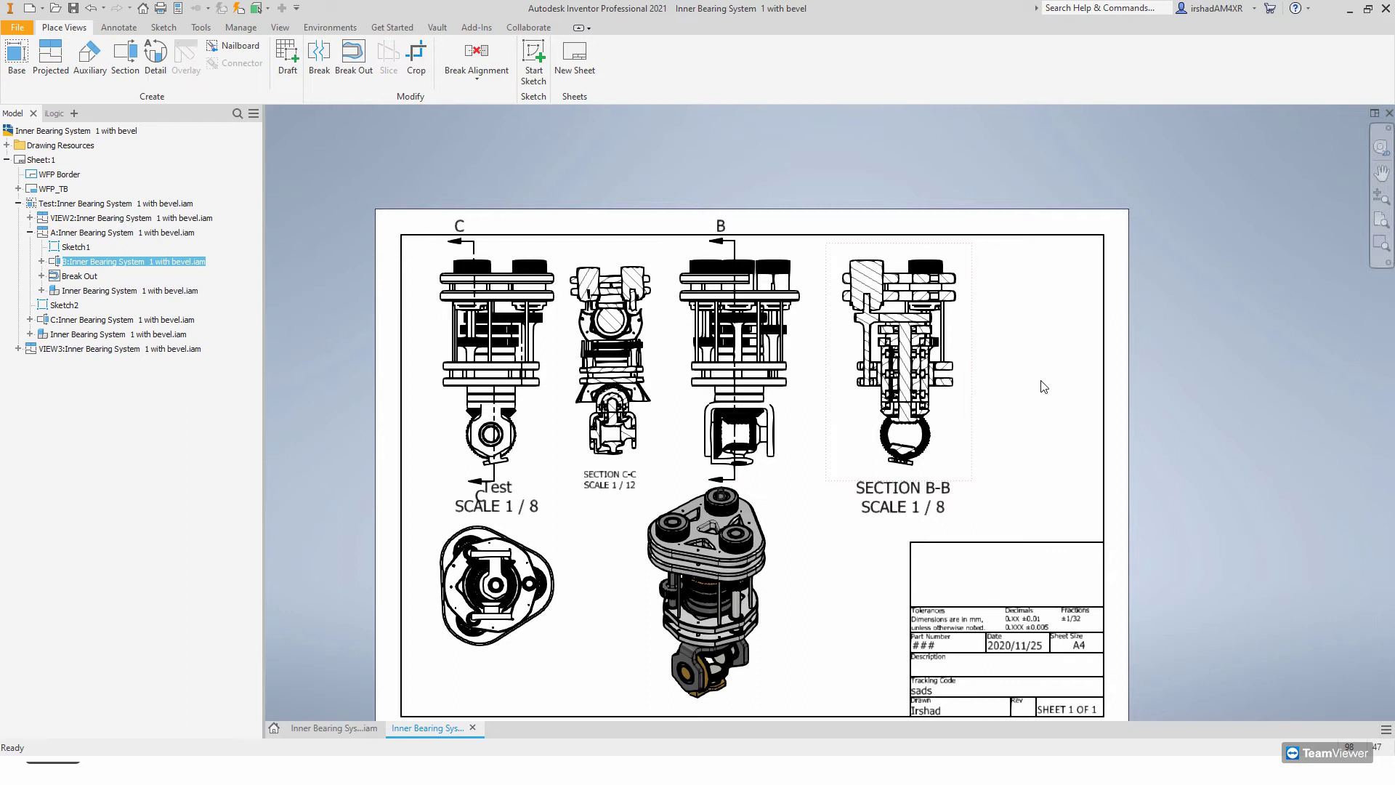
pyautogui.click(838, 388)
pyautogui.scroll(-5, 771, 307)
pyautogui.moveTo(773, 313); pyautogui.dragTo(816, 452, button='middle')
pyautogui.scroll(2, 817, 452)
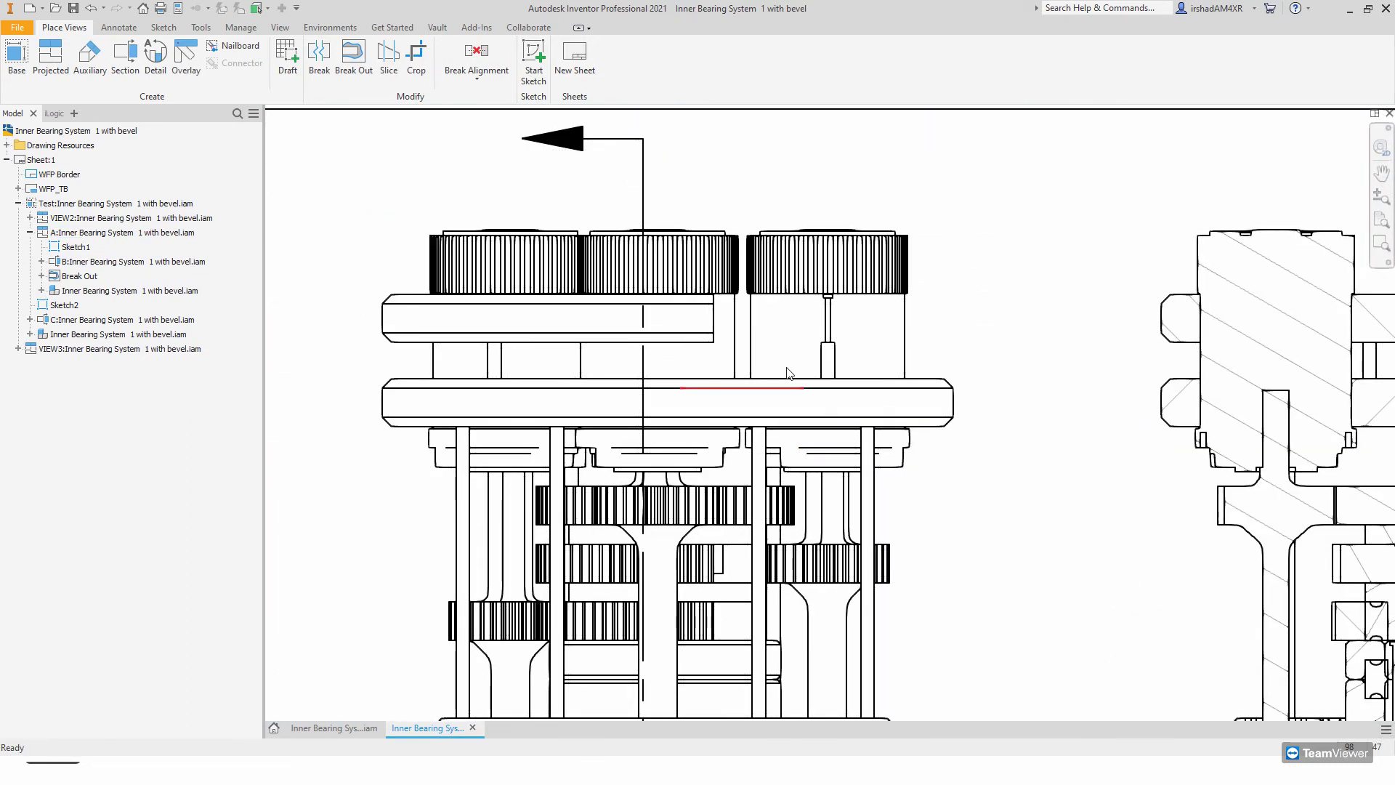
pyautogui.scroll(4, 874, 511)
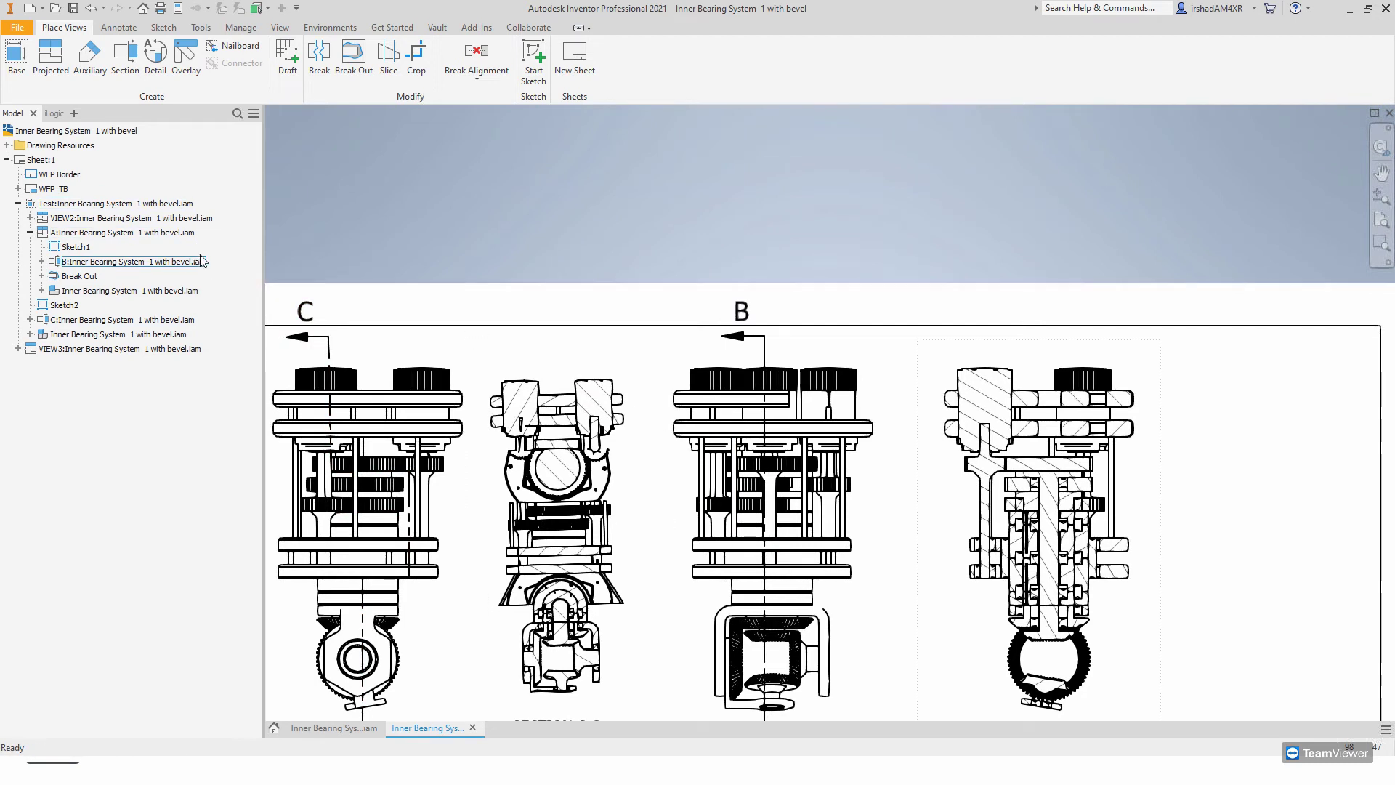
# - Try to apply a second Break Out to View A-A without drawing a new closed profile
pyautogui.click(354, 58)
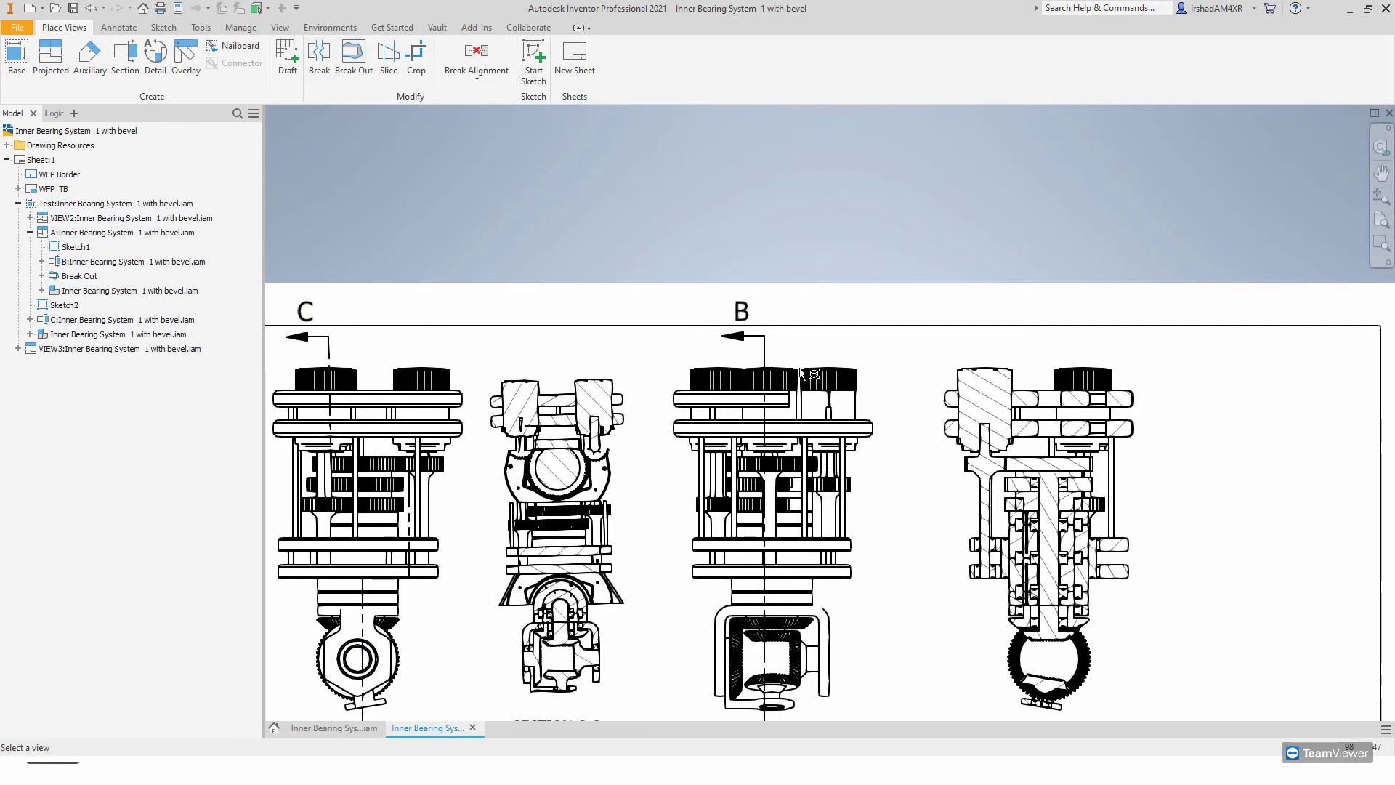
pyautogui.click(837, 443)
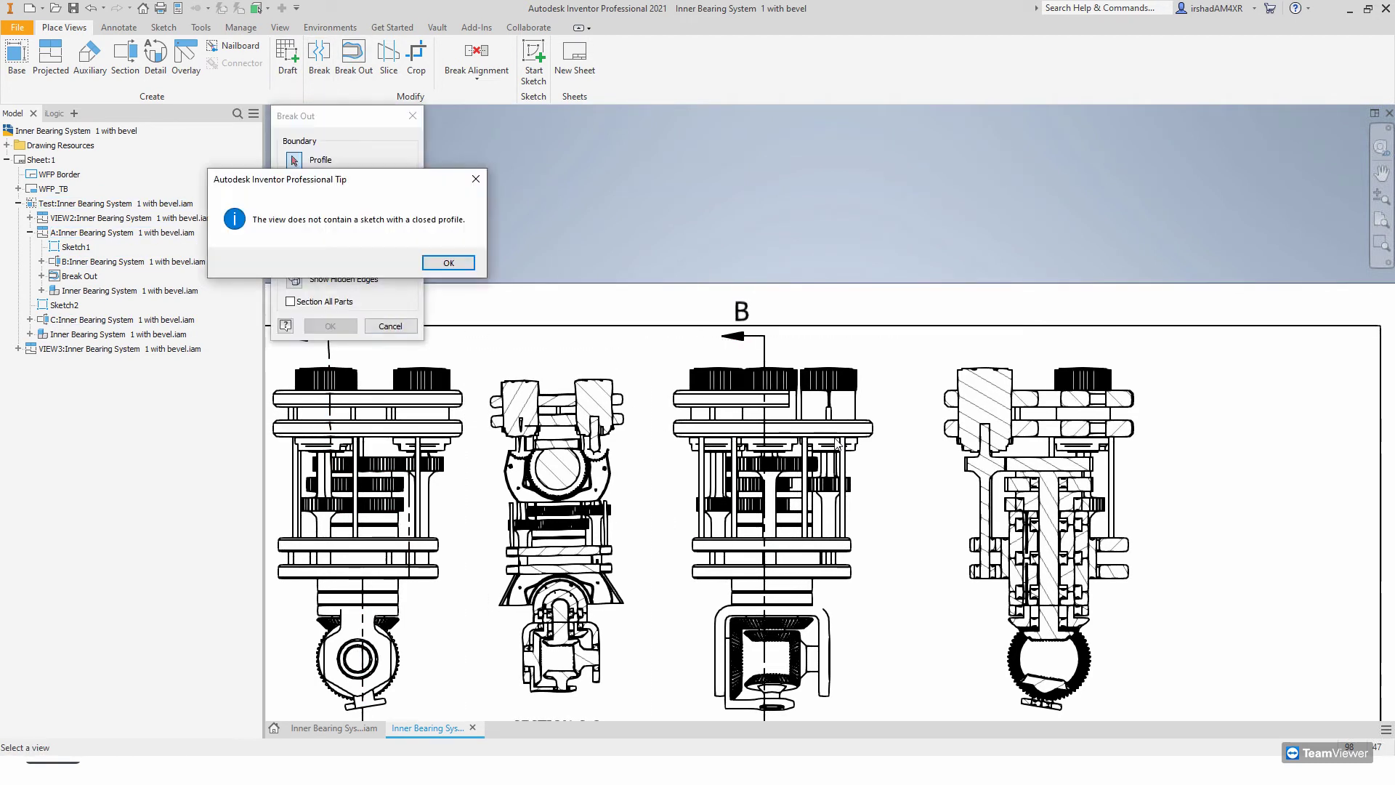
pyautogui.click(448, 263)
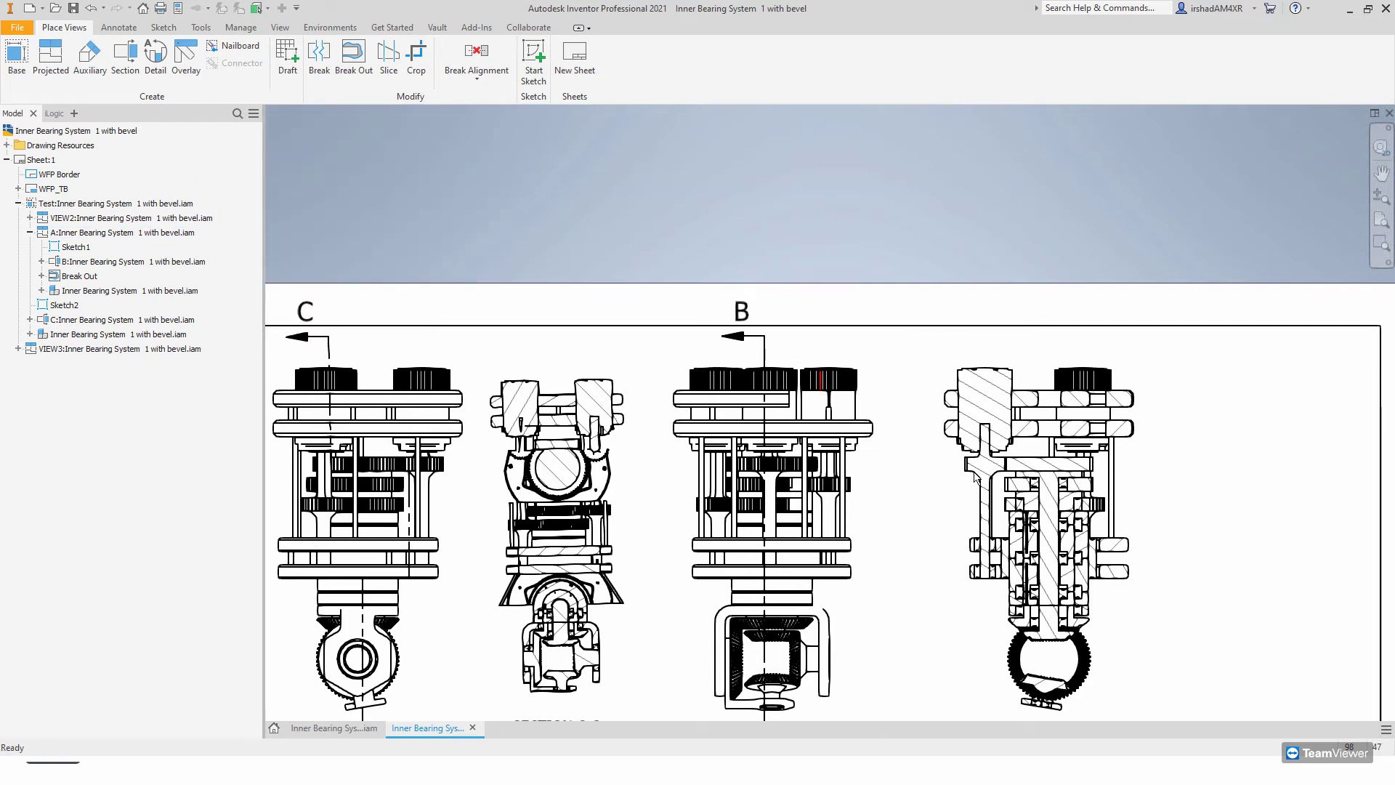
# - Undo the break-out in View A-A, then reopen its rectangle sketch and finish it without edits
pyautogui.scroll(-2, 974, 479)
pyautogui.scroll(-1, 973, 490)
pyautogui.scroll(4, 803, 405)
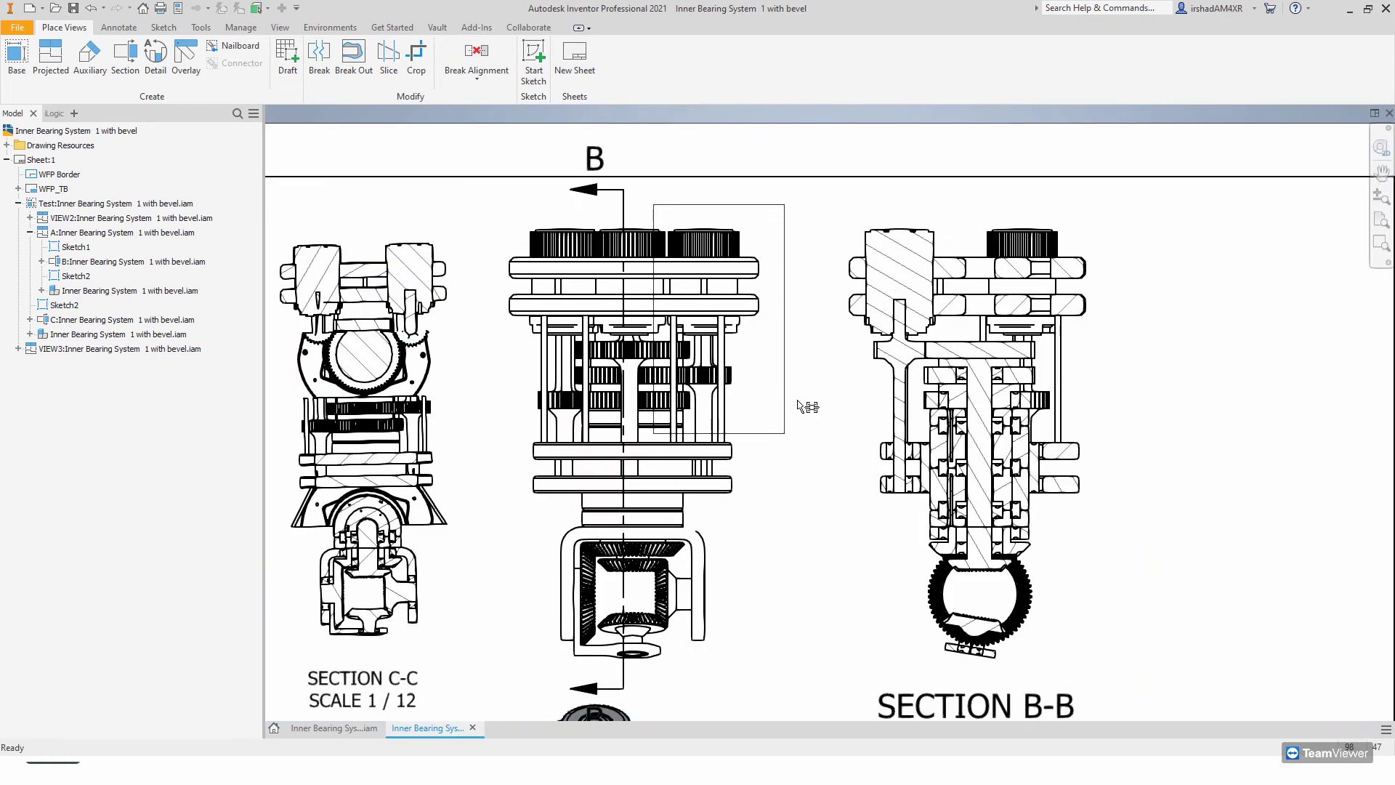
pyautogui.click(803, 405)
pyautogui.doubleClick(761, 204)
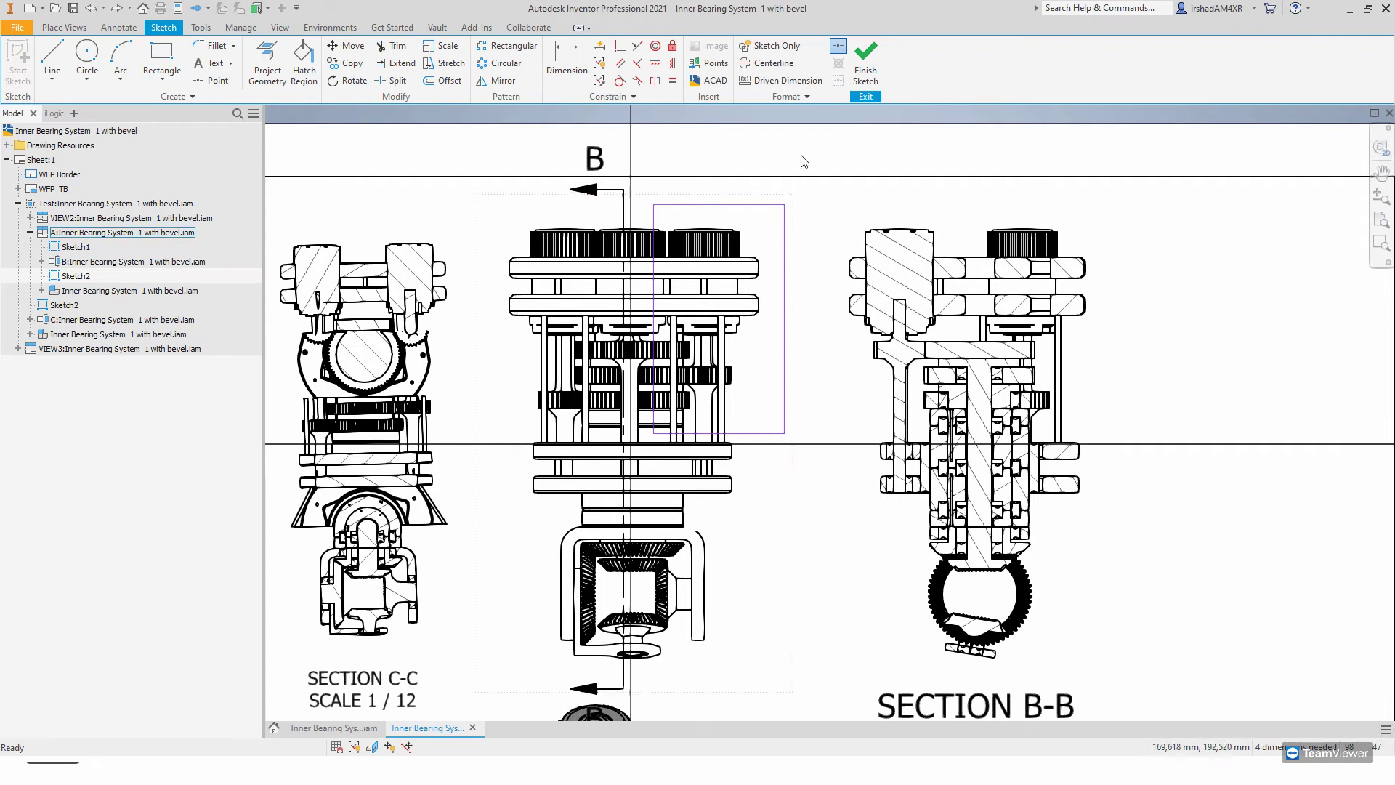
pyautogui.click(865, 65)
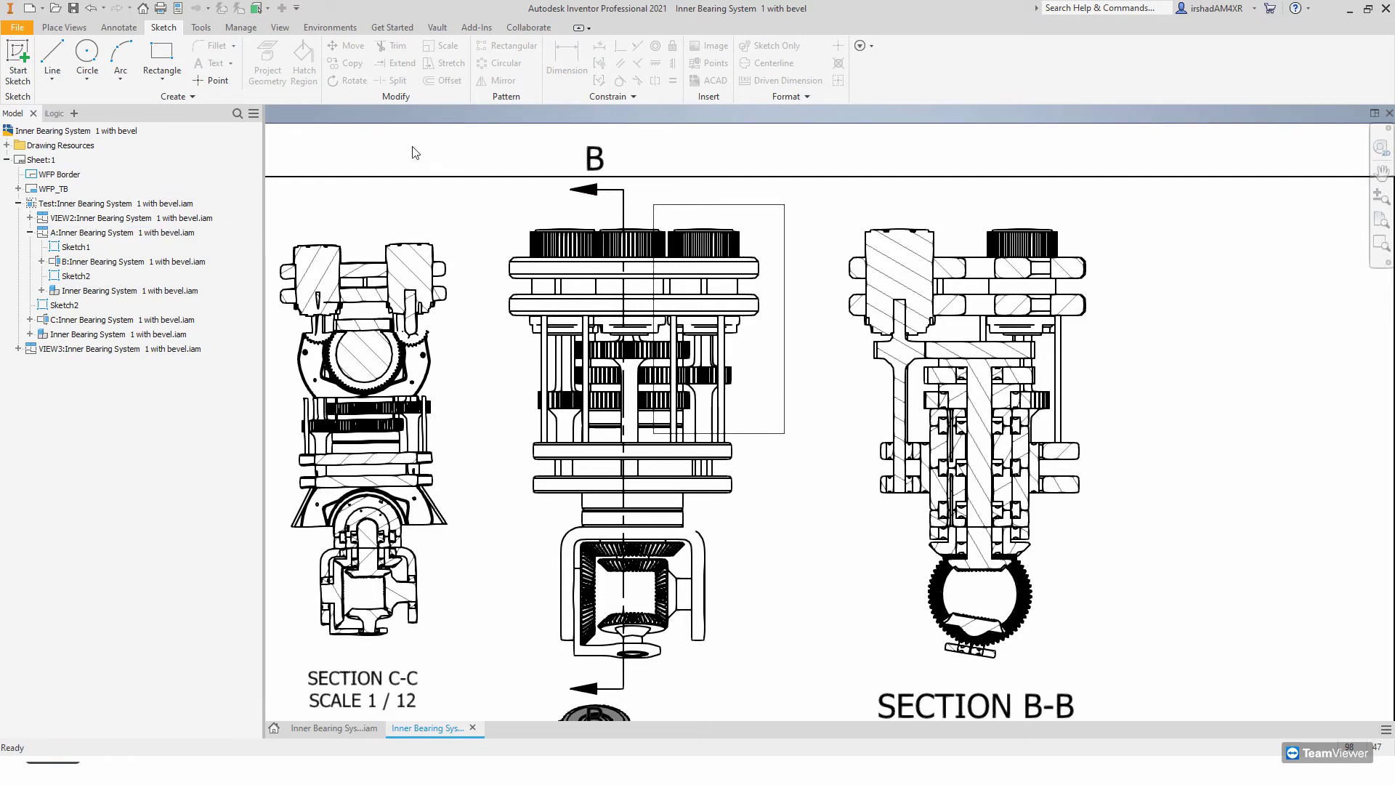
pyautogui.scroll(-5, 521, 456)
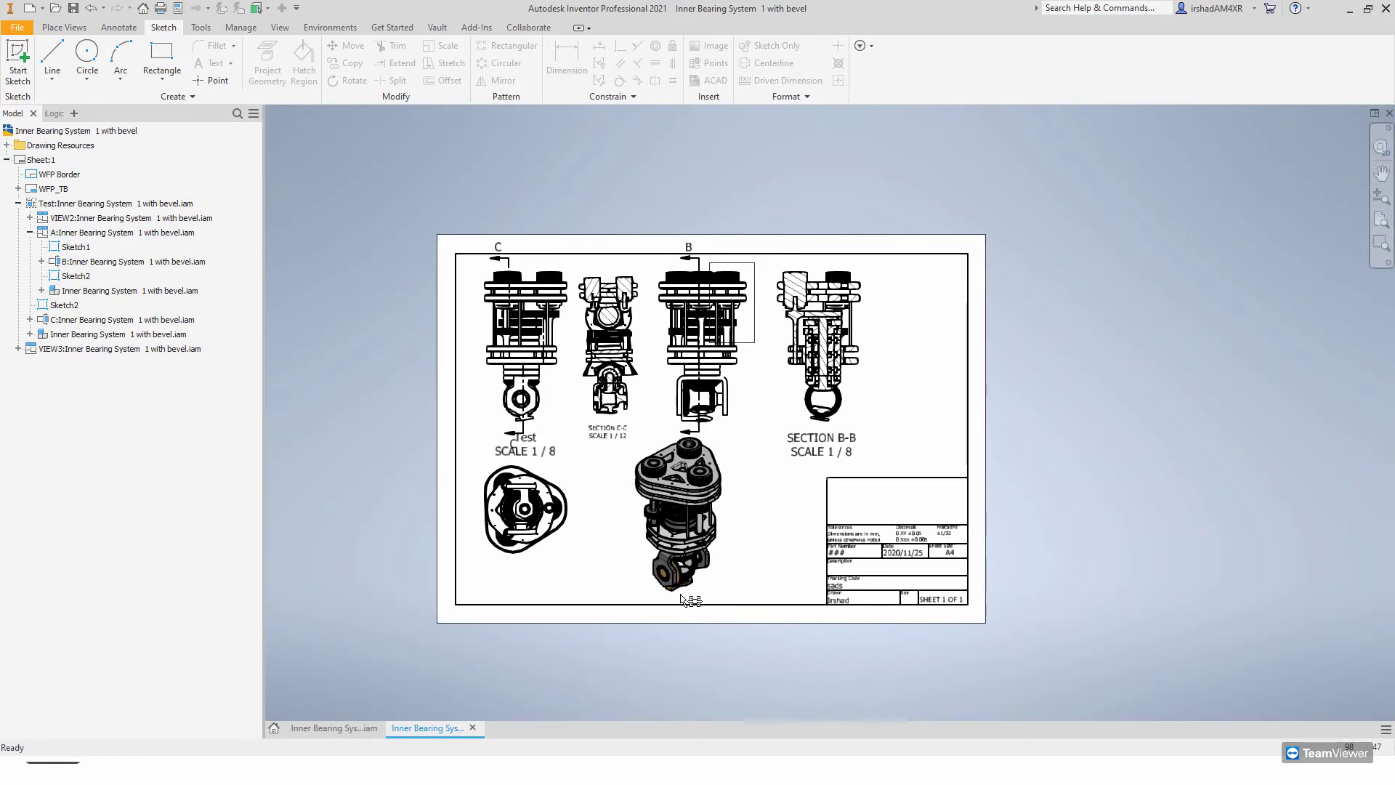
# - Switch to the PowerPoint slide show and advance to the Section #2 – Standard Symbols slide
pyautogui.moveTo(775, 768)
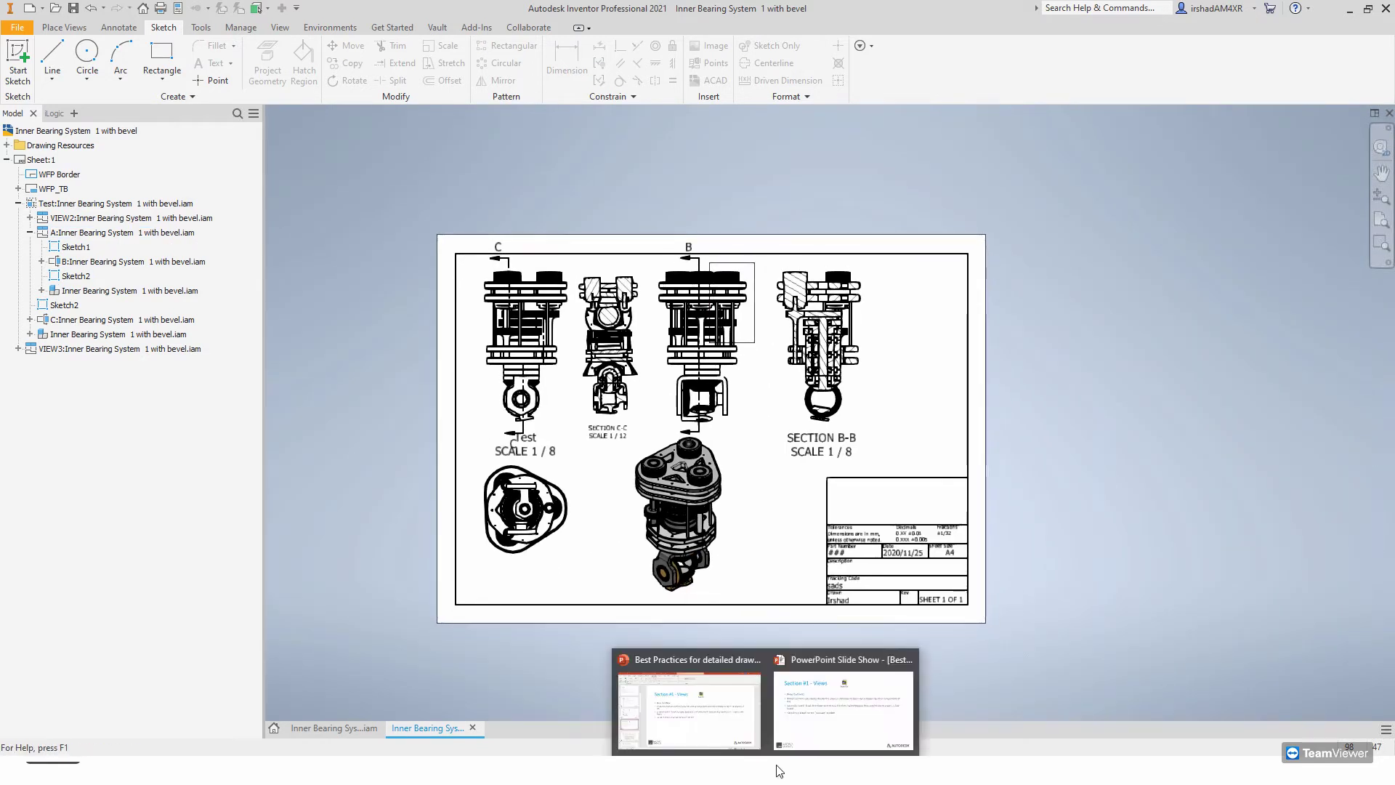
pyautogui.click(818, 709)
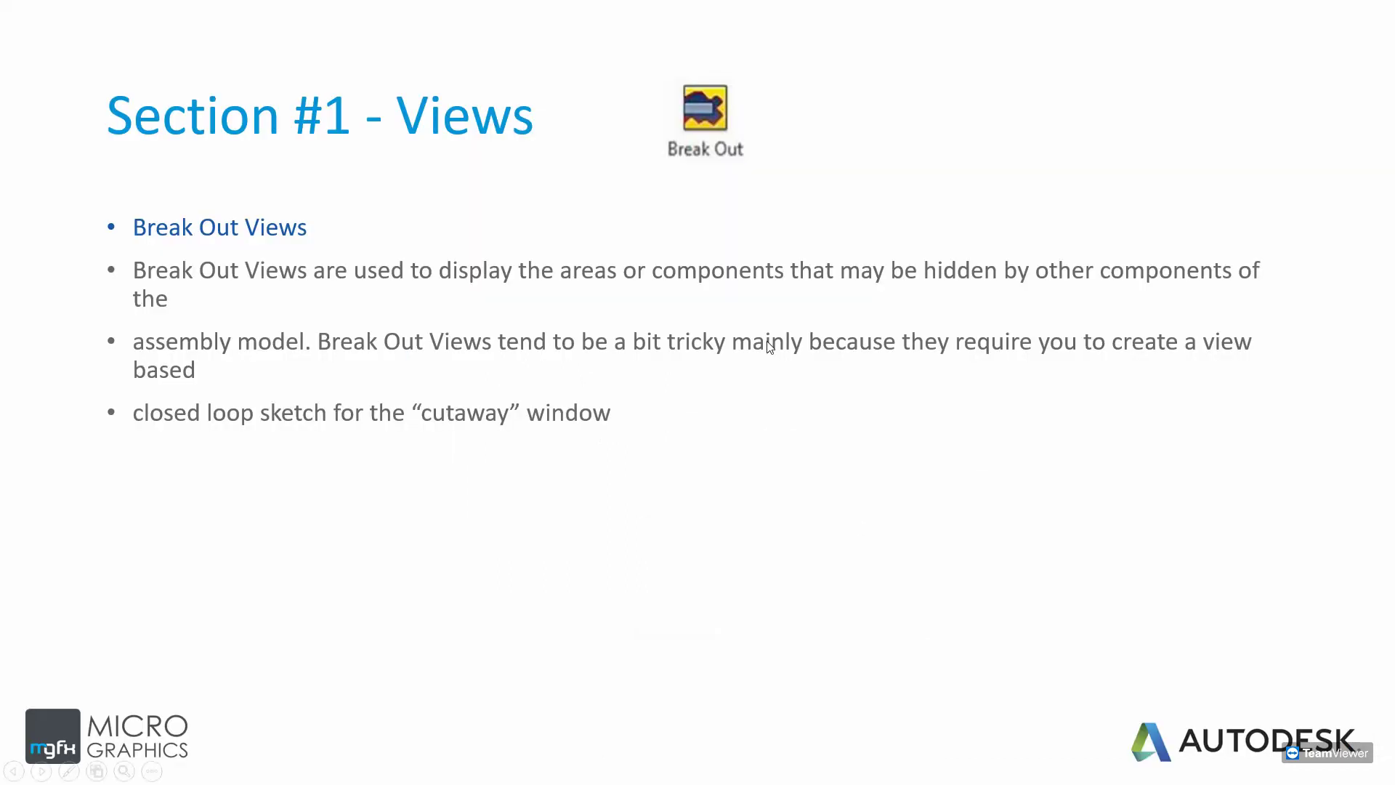
pyautogui.click(771, 347)
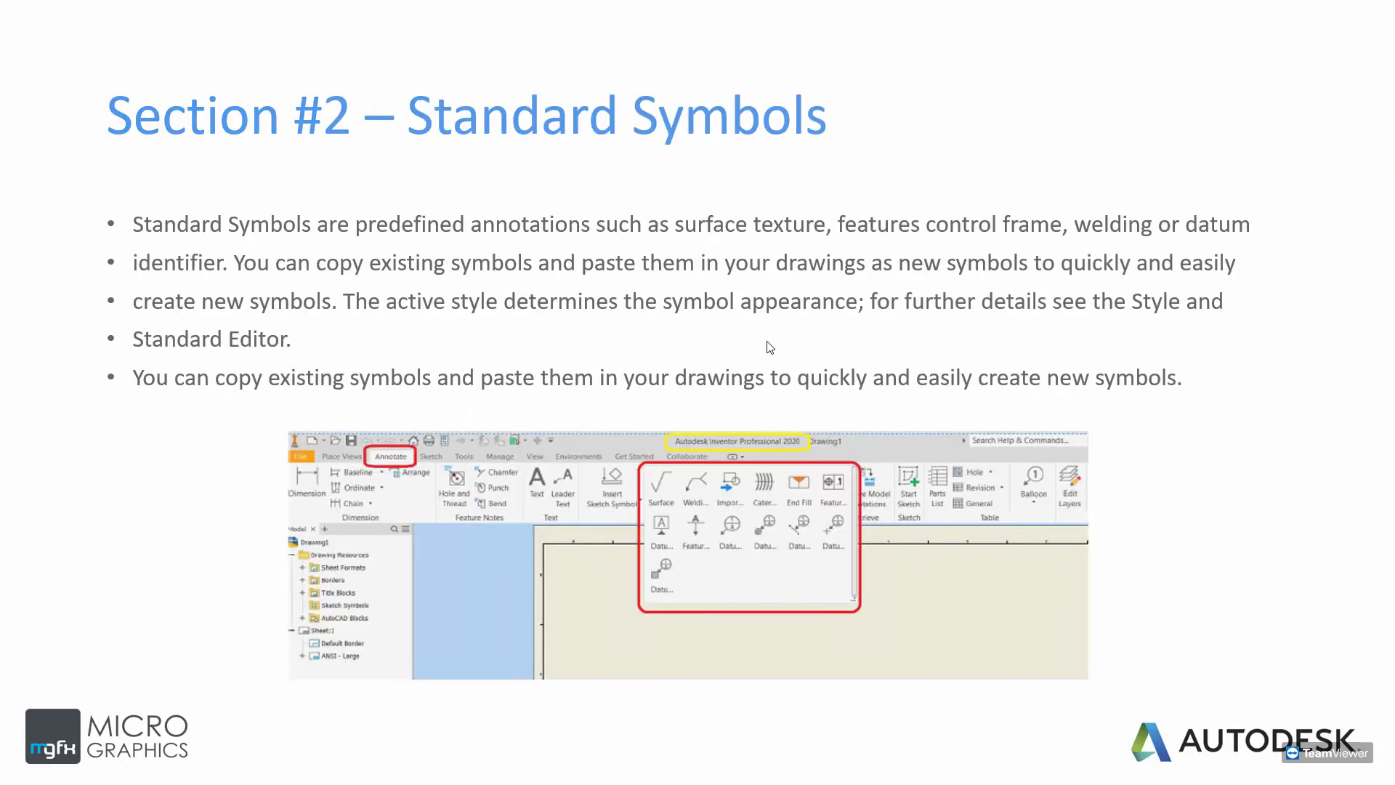
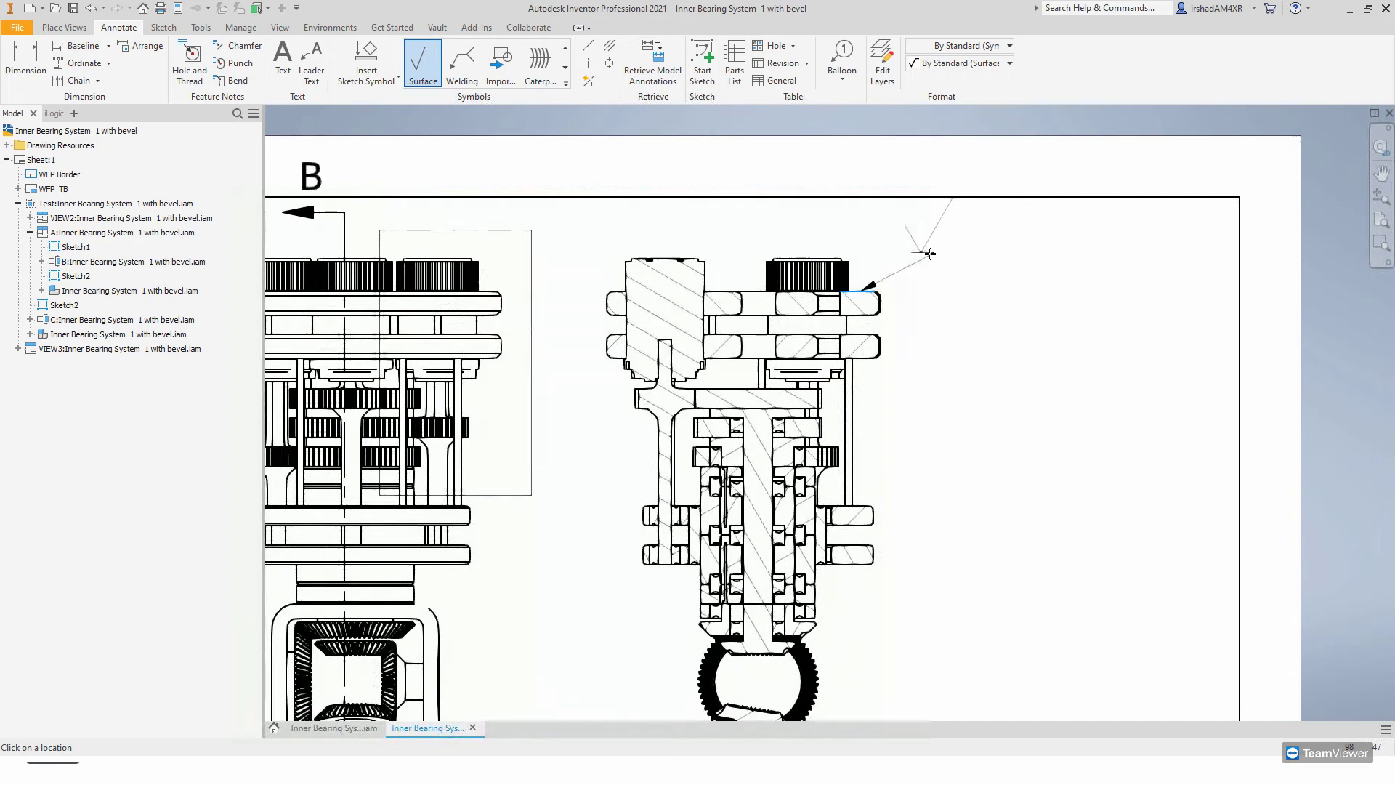
# - Place a surface texture symbol with its leader on Section B-B's uppermost plate, setting B to 2343, A' to sdf and C to xcvx
pyautogui.rightClick(1027, 258)
pyautogui.click(1065, 262)
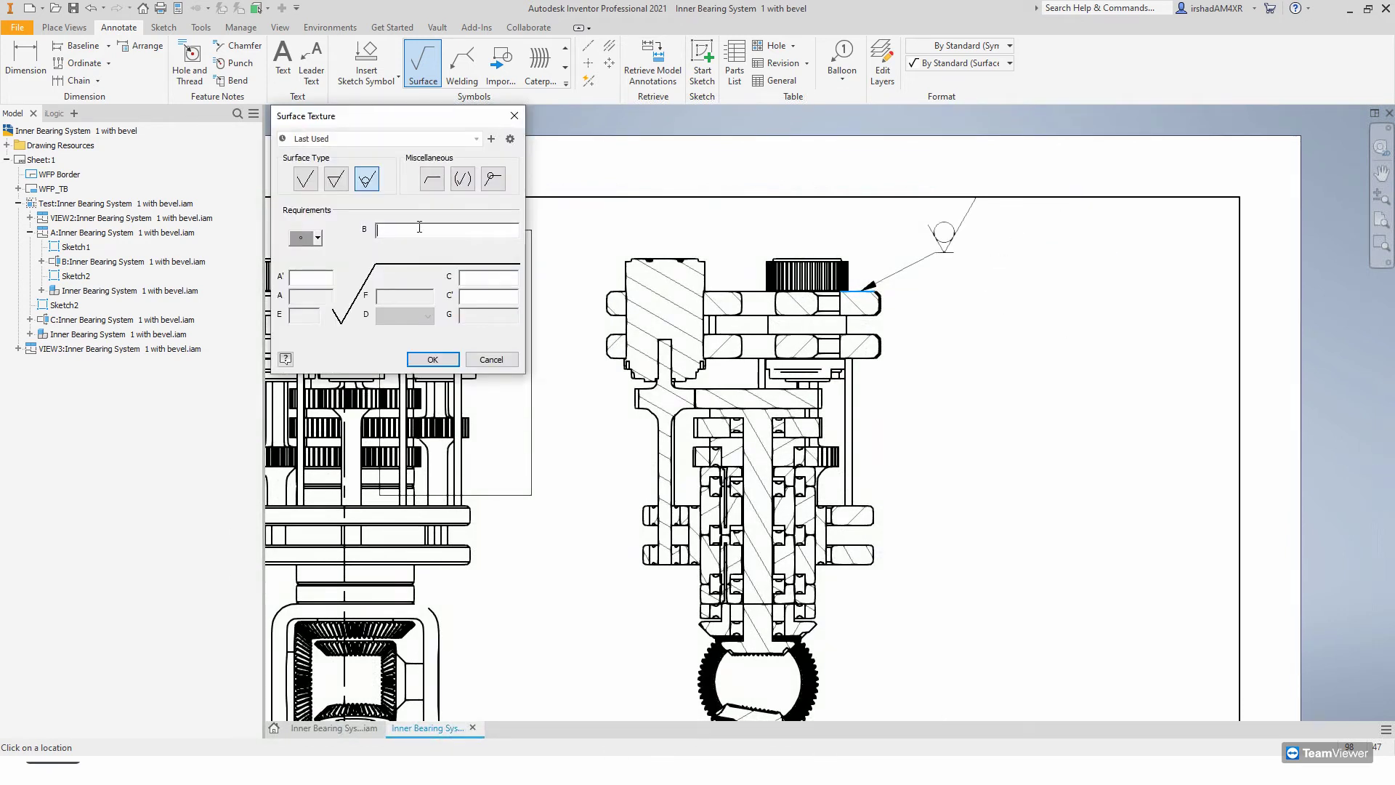
pyautogui.write('2343')
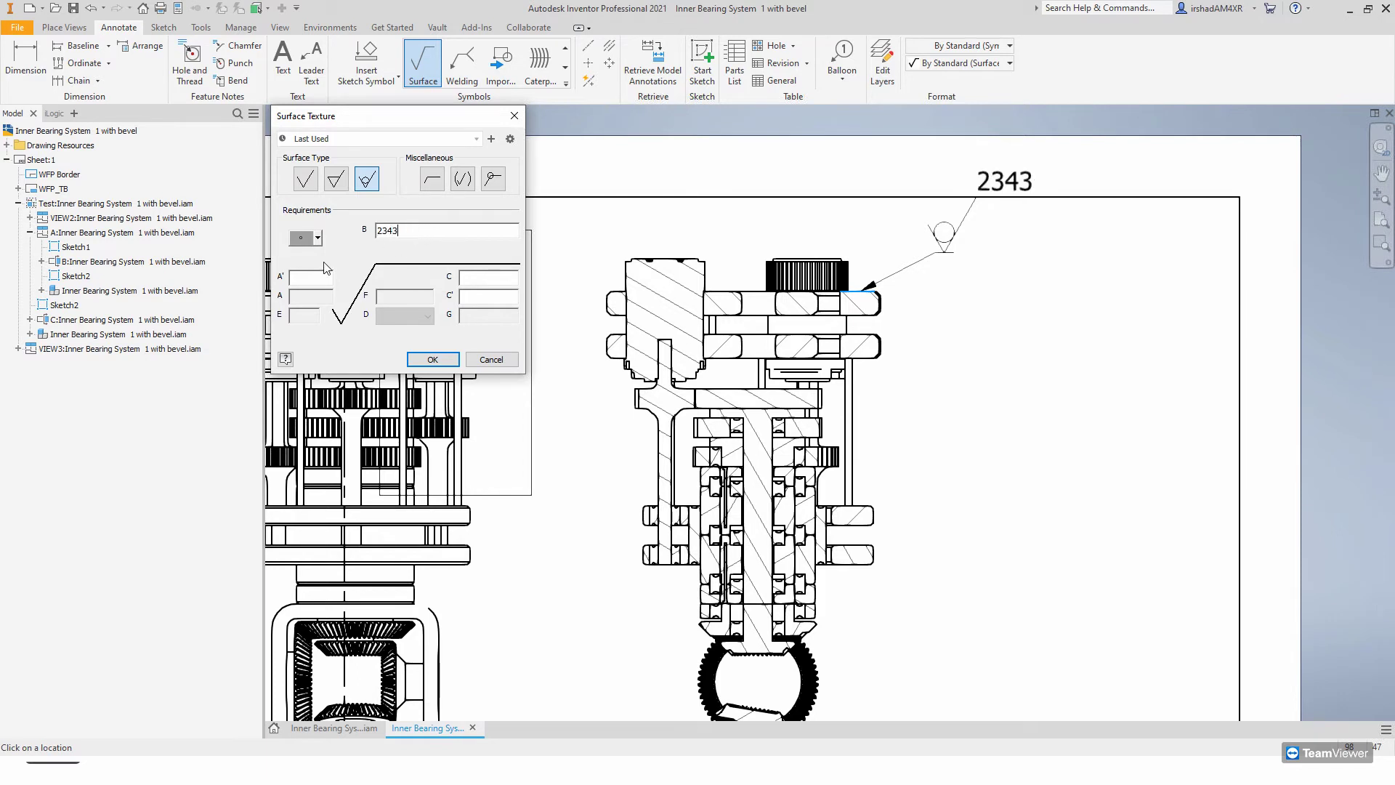
pyautogui.write('sdf')
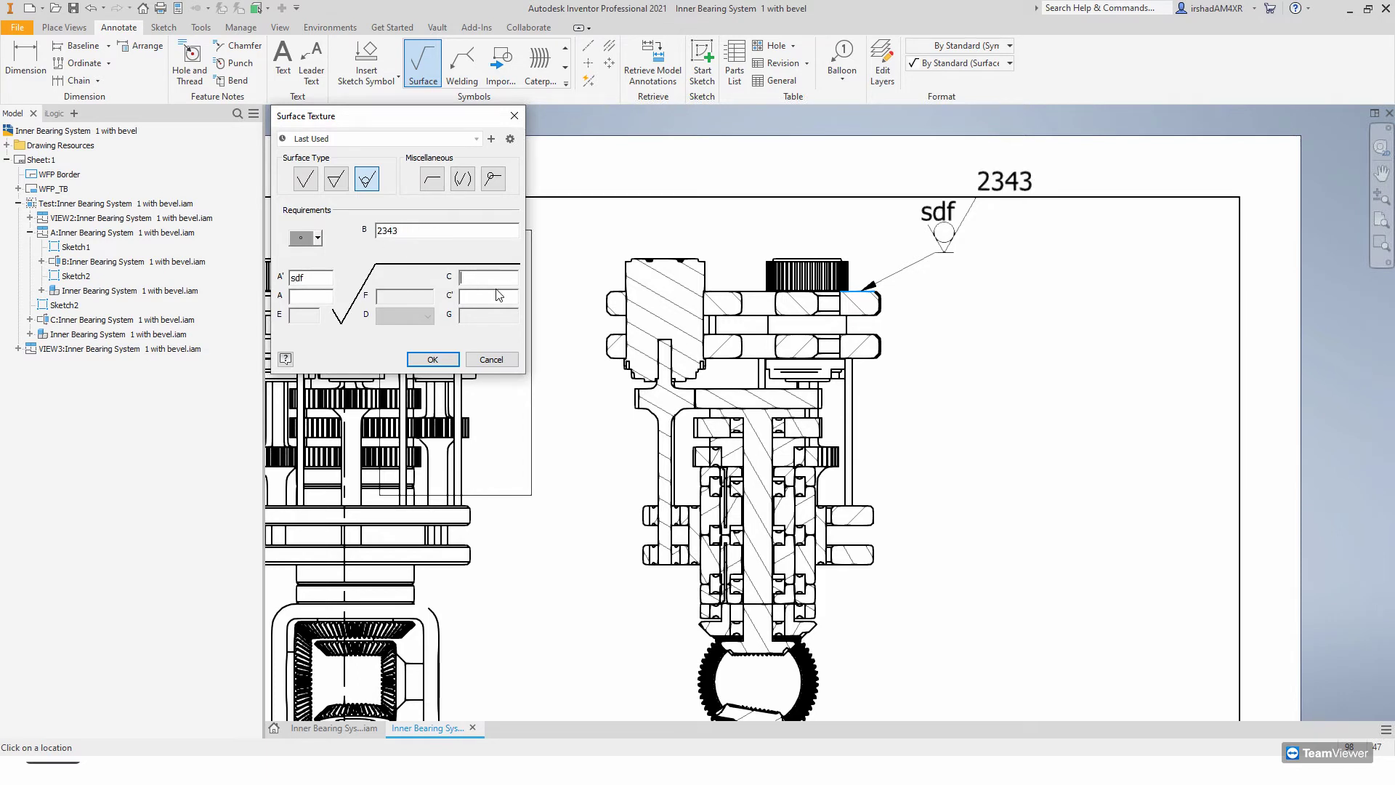
pyautogui.write('xcvx')
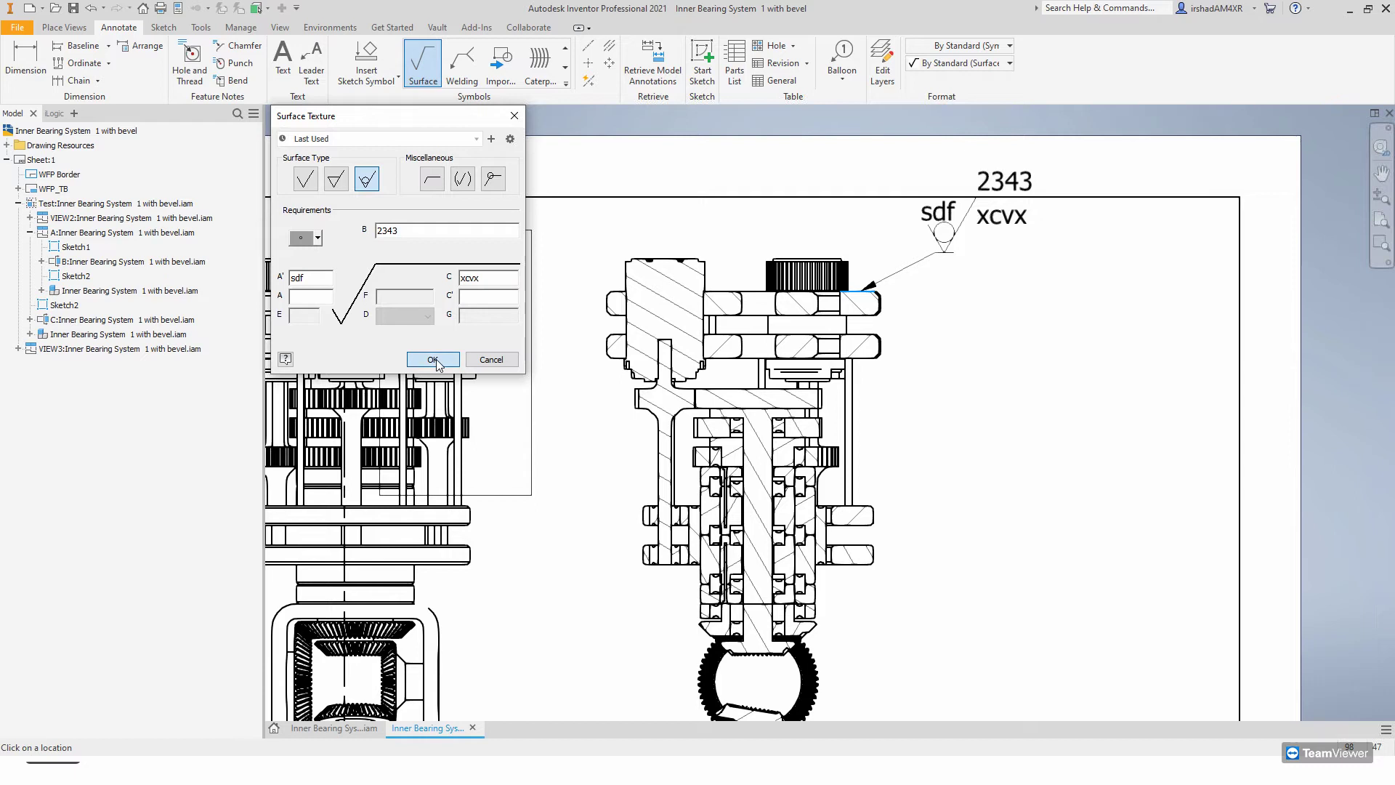
pyautogui.click(433, 360)
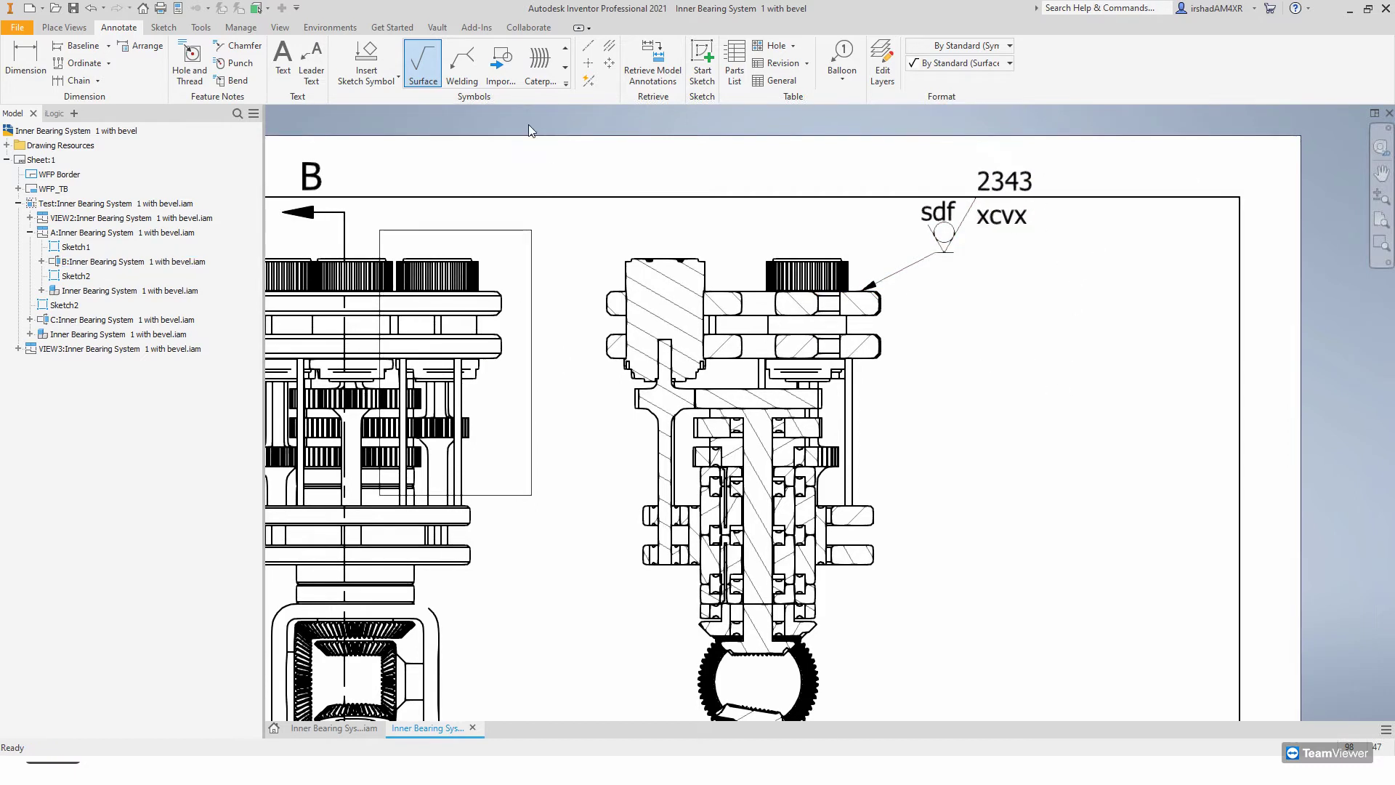
pyautogui.press('Escape')
pyautogui.click(385, 78)
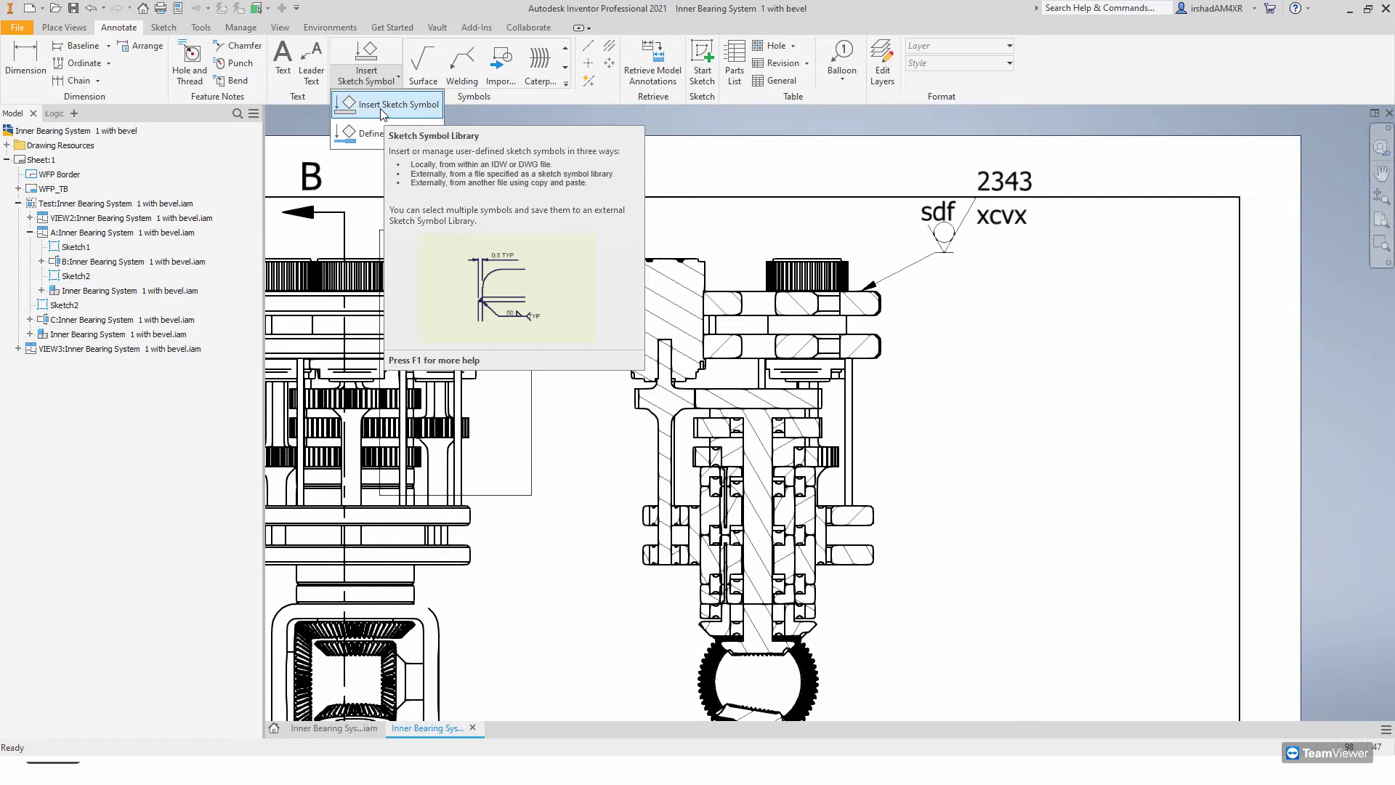
pyautogui.click(383, 106)
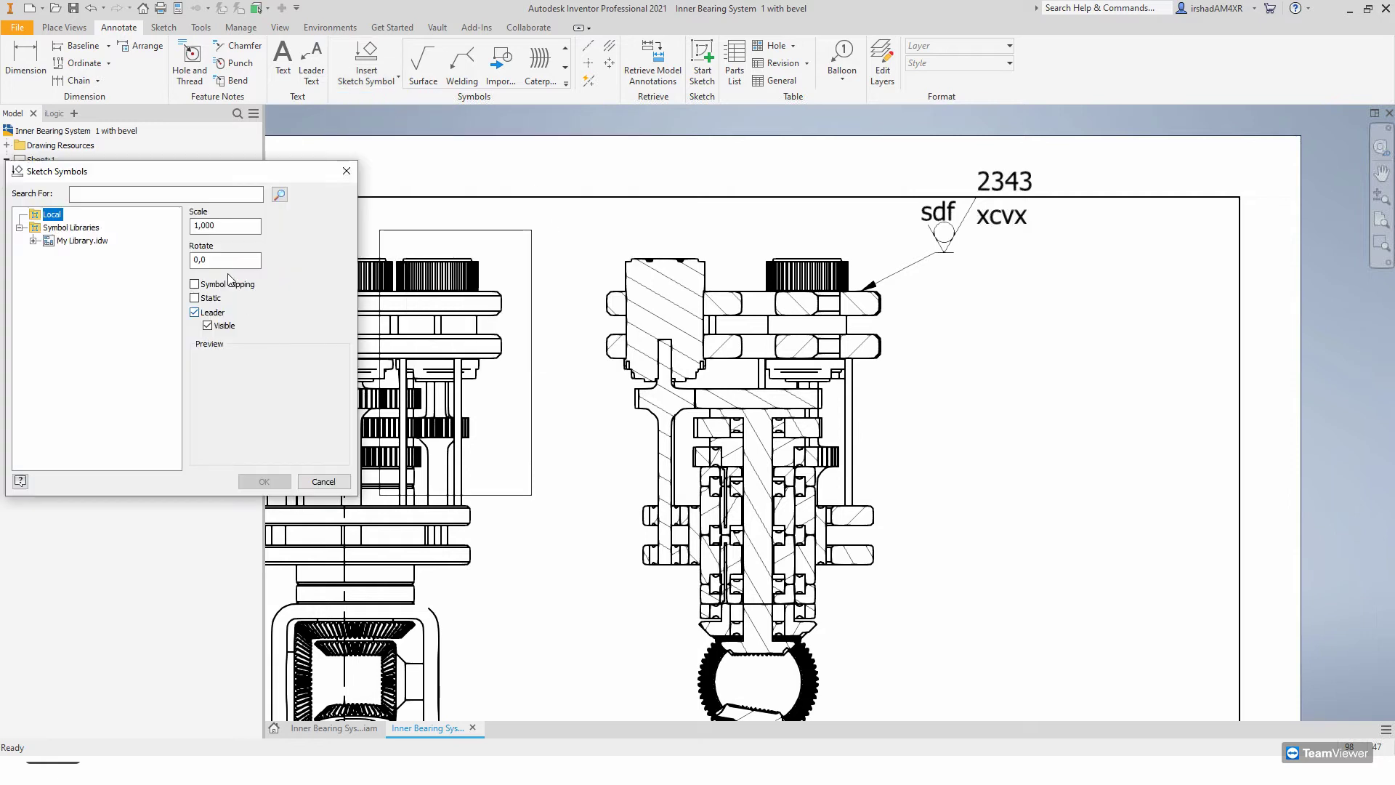
pyautogui.click(325, 483)
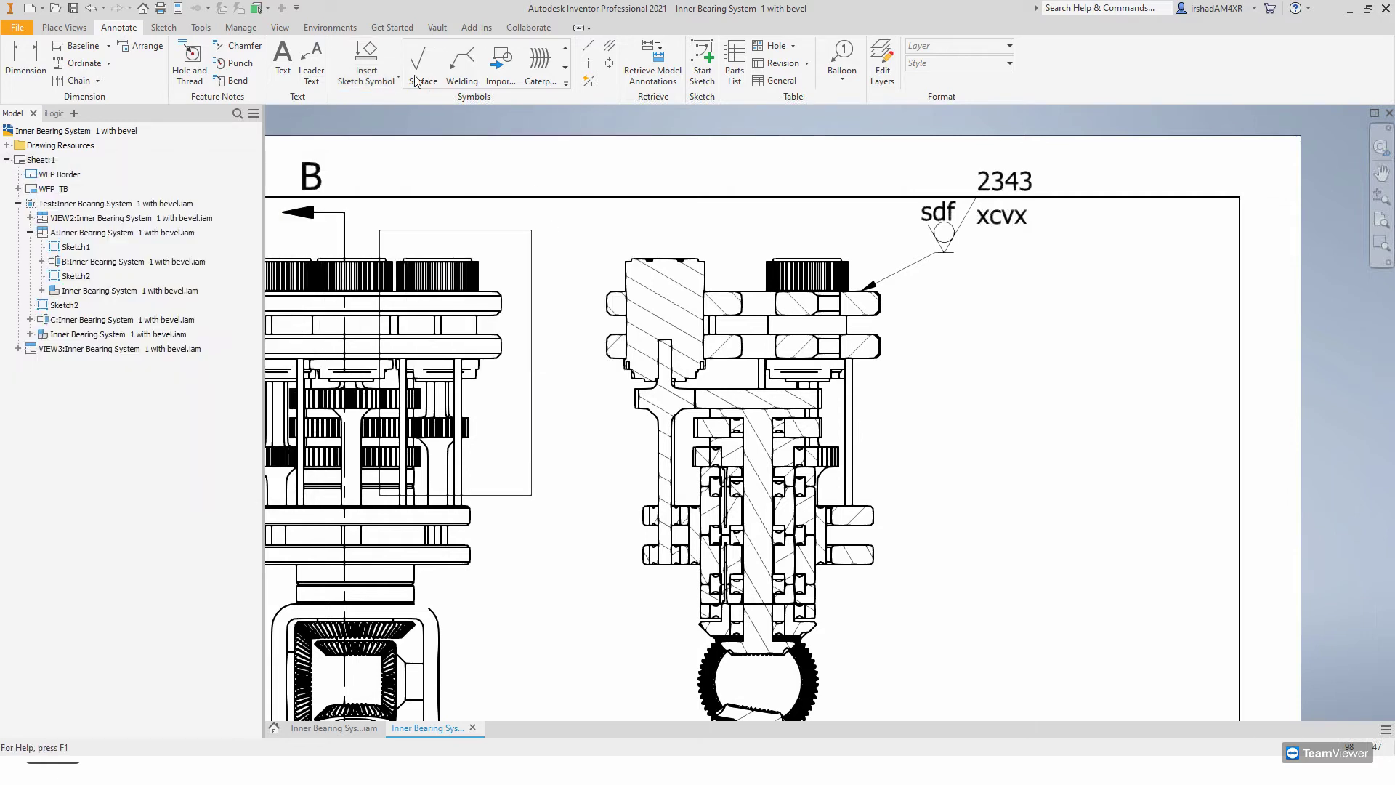
# - Start defining a new sketch symbol and draw a rectangle about 17 mm wide in the empty area beside Section B-B
pyautogui.click(398, 77)
pyautogui.click(373, 136)
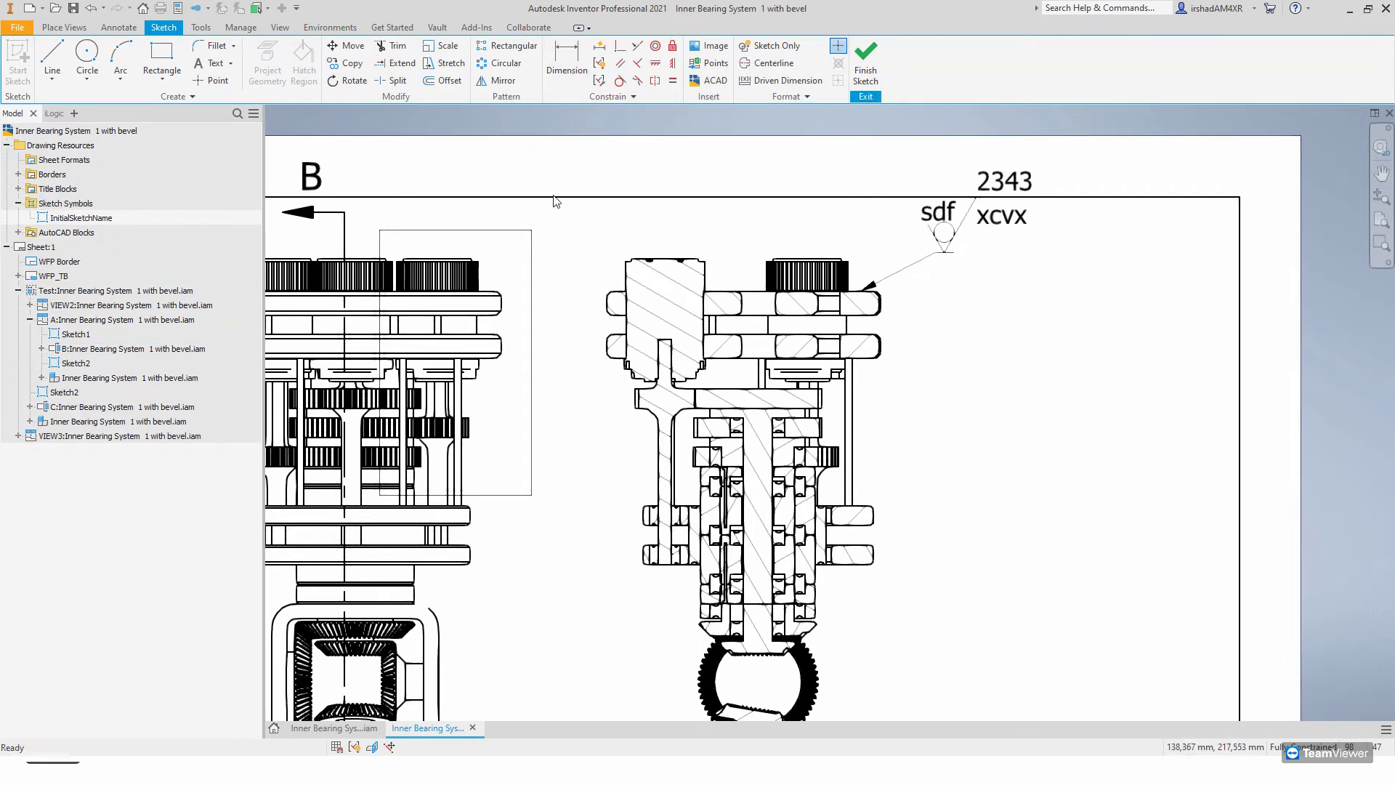
pyautogui.scroll(3, 903, 315)
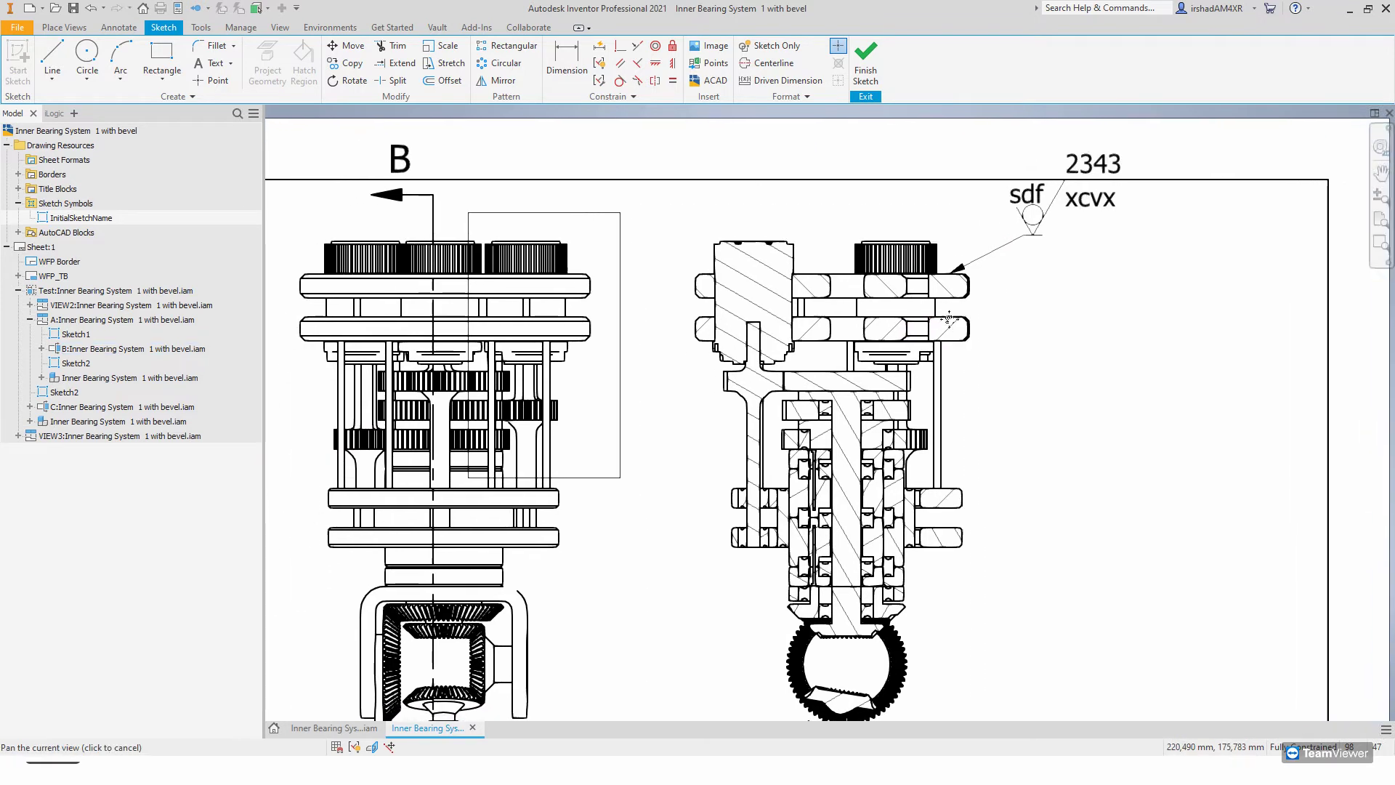
pyautogui.click(164, 64)
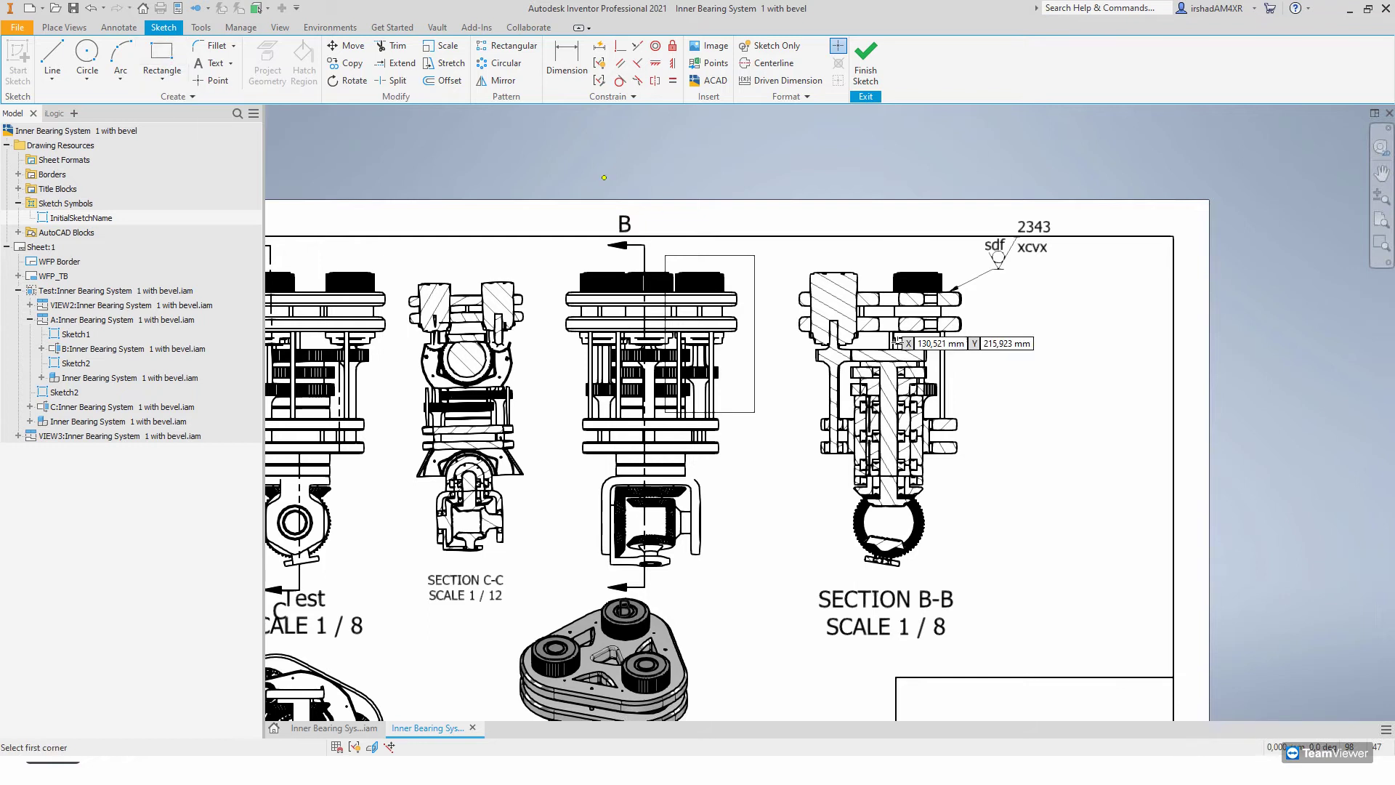
pyautogui.scroll(-3, 967, 435)
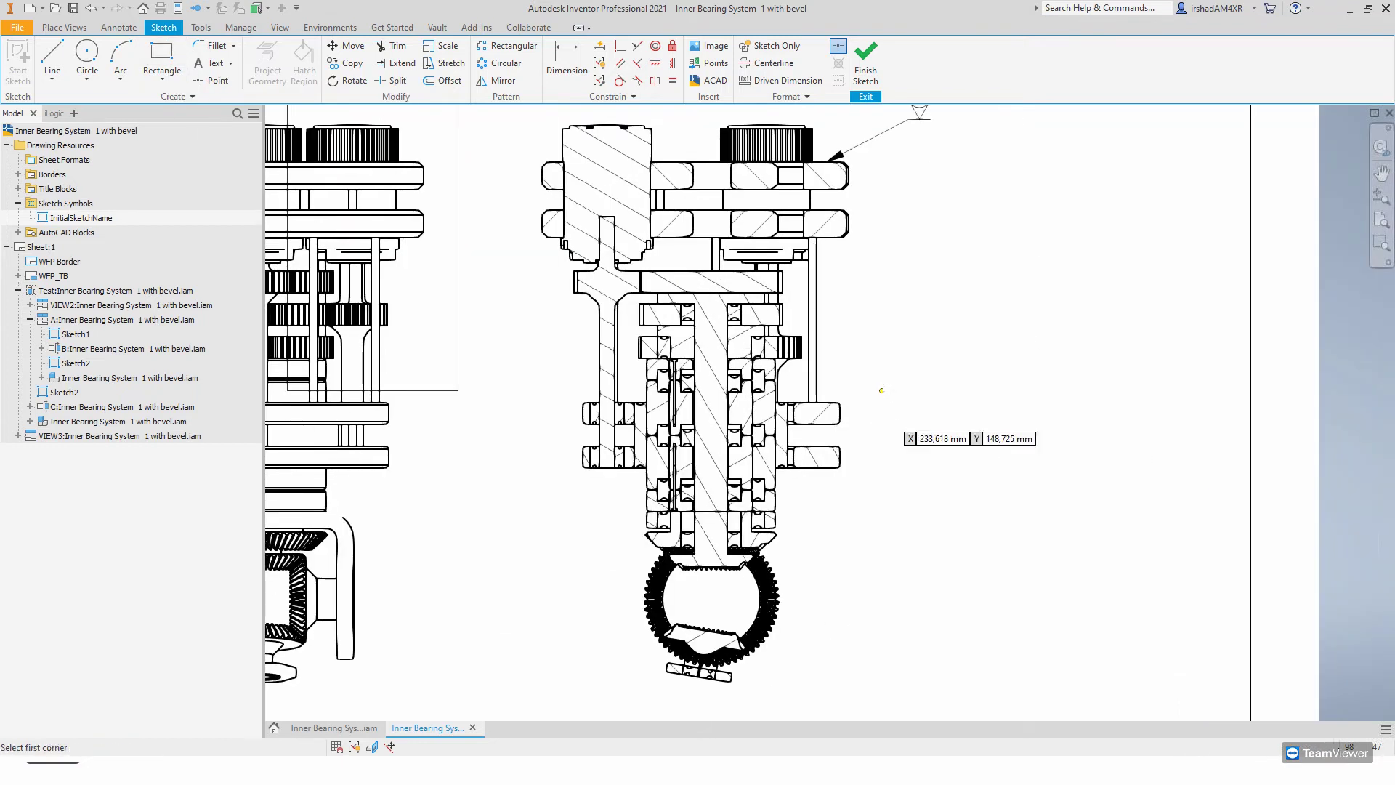
pyautogui.moveTo(887, 390); pyautogui.dragTo(788, 396, button='middle')
pyautogui.click(815, 401)
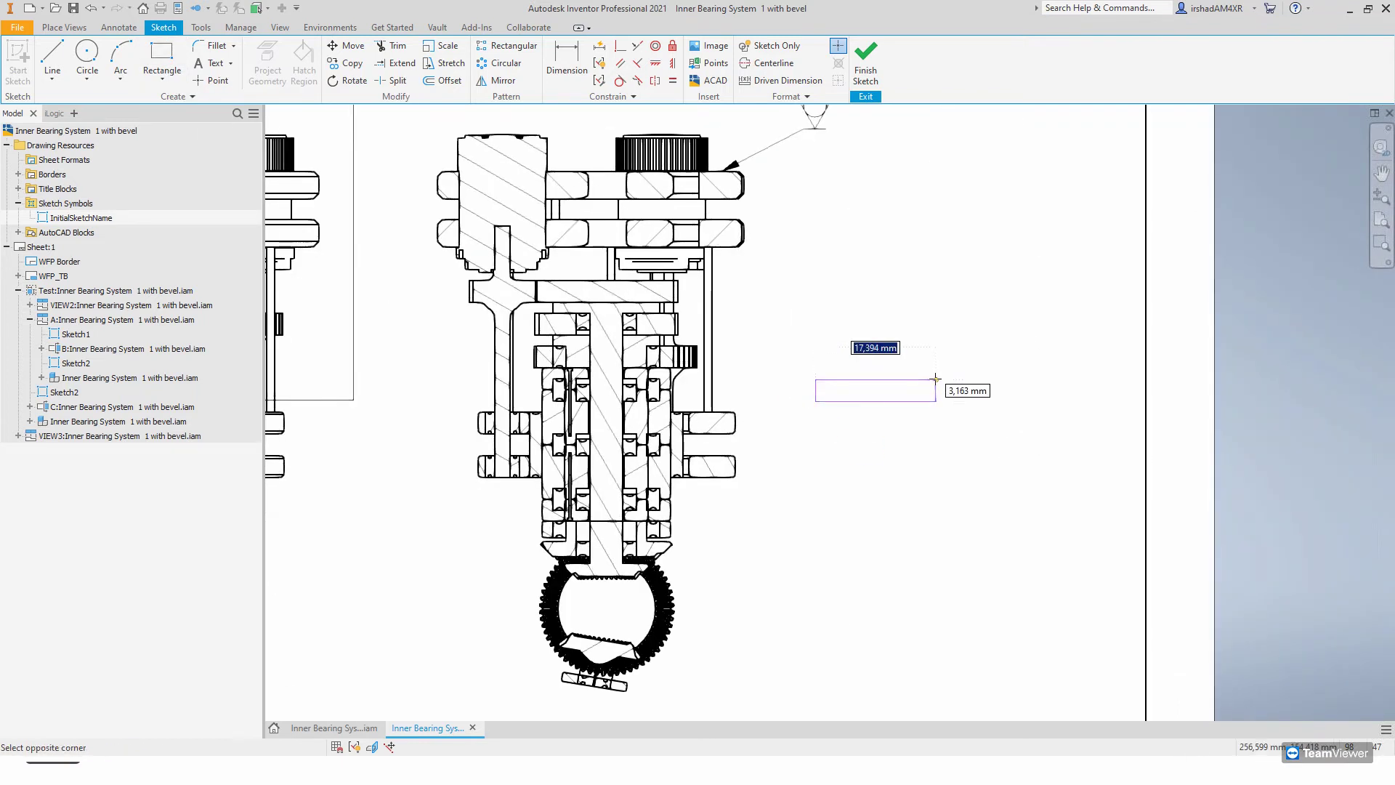
pyautogui.click(935, 364)
pyautogui.scroll(-2, 881, 326)
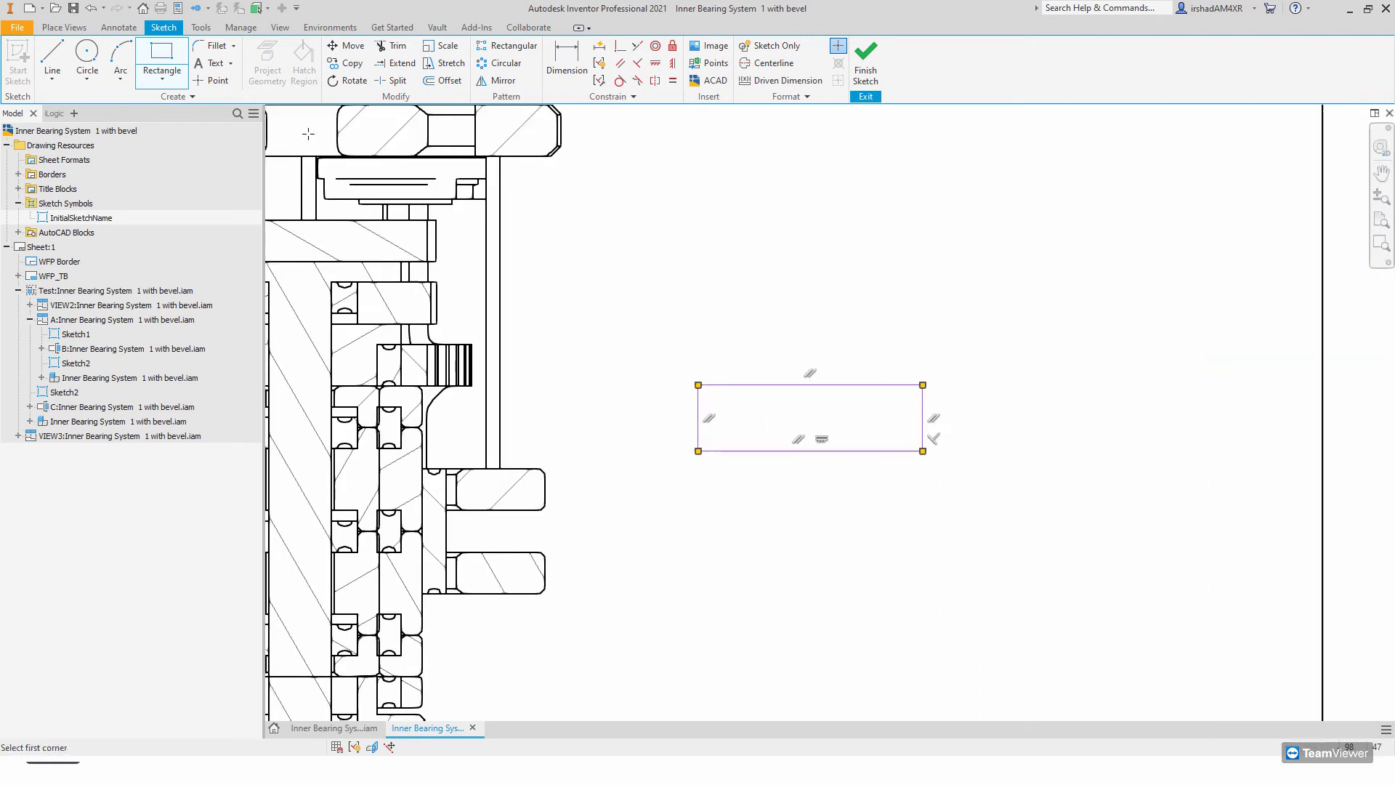
# - Draw a circle about 5 mm in diameter inside the rectangle's left end, tangent to its upper edge
pyautogui.press('c')
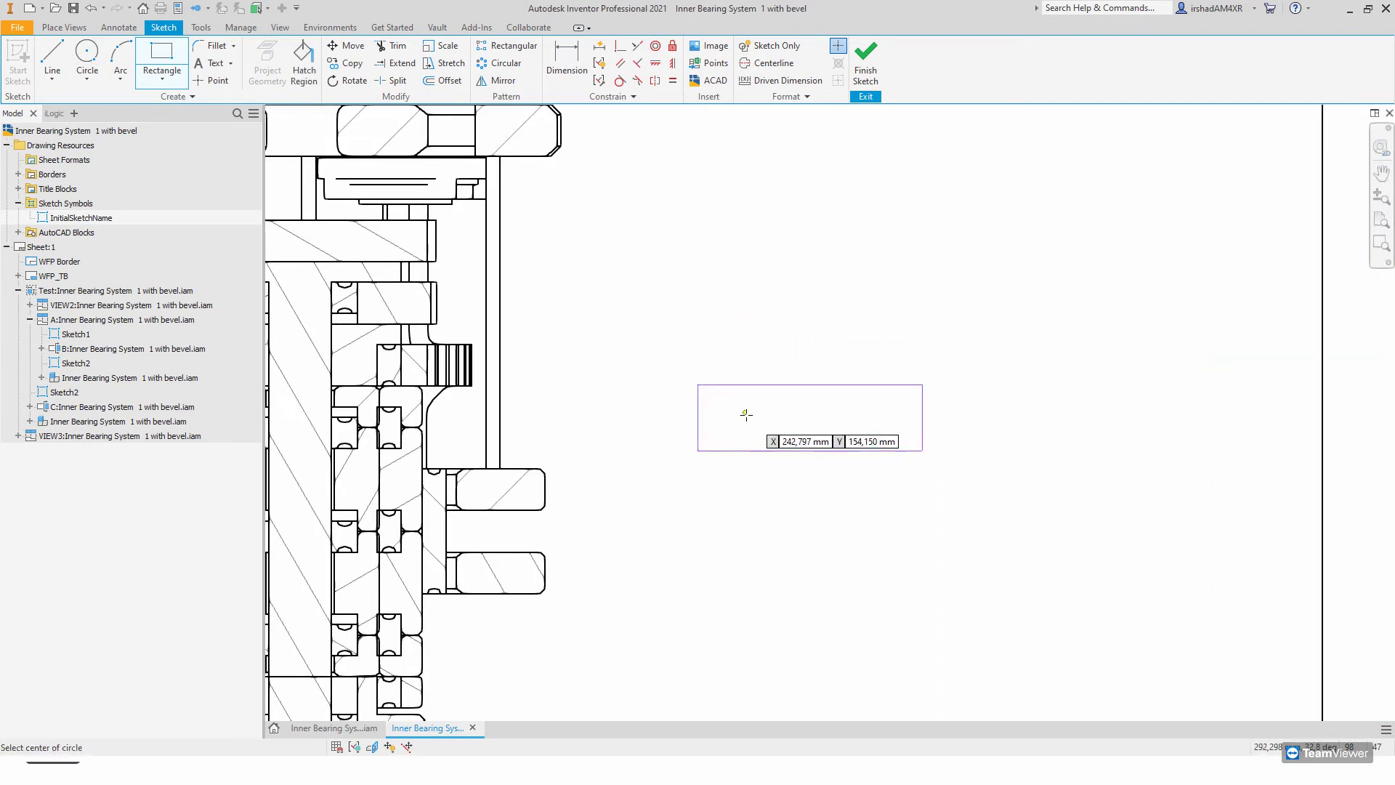
pyautogui.click(745, 415)
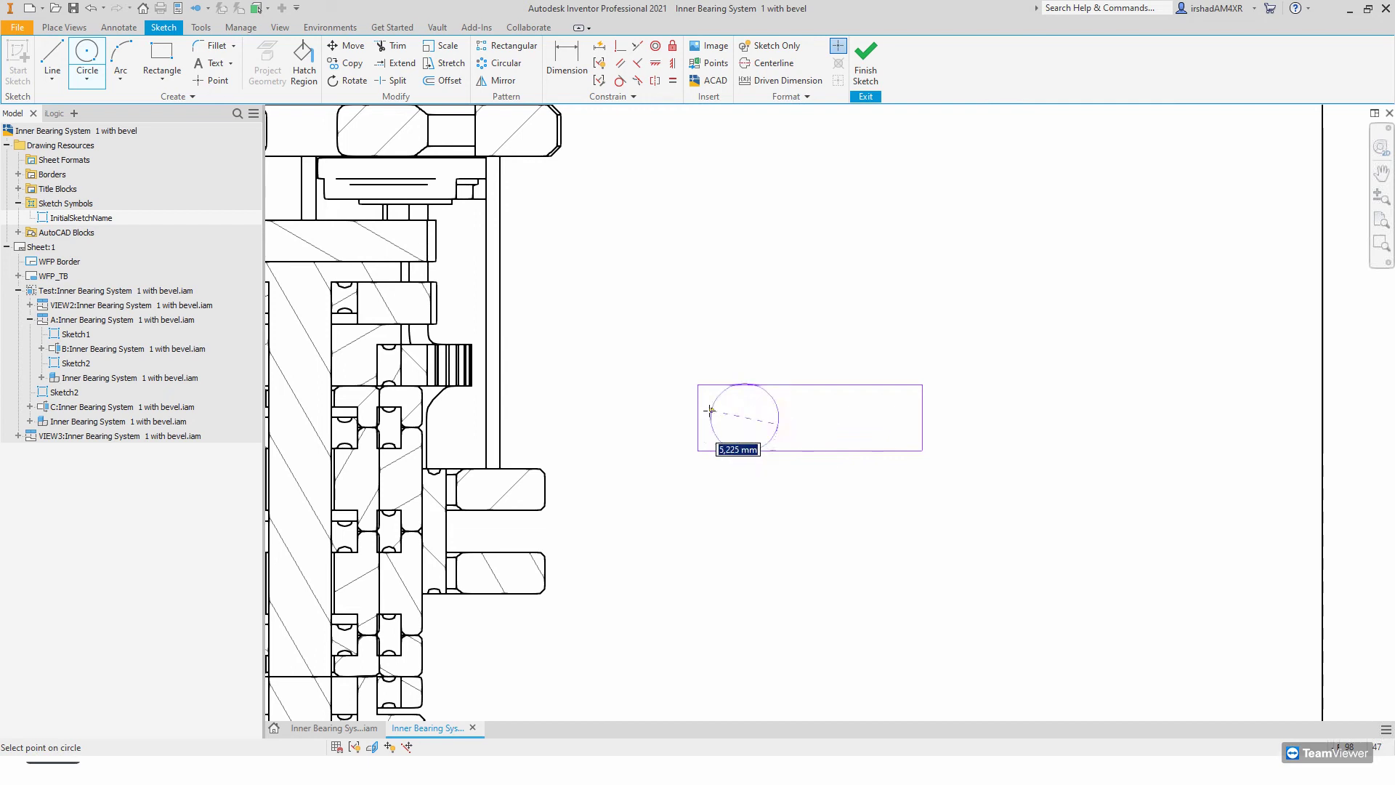
pyautogui.click(740, 383)
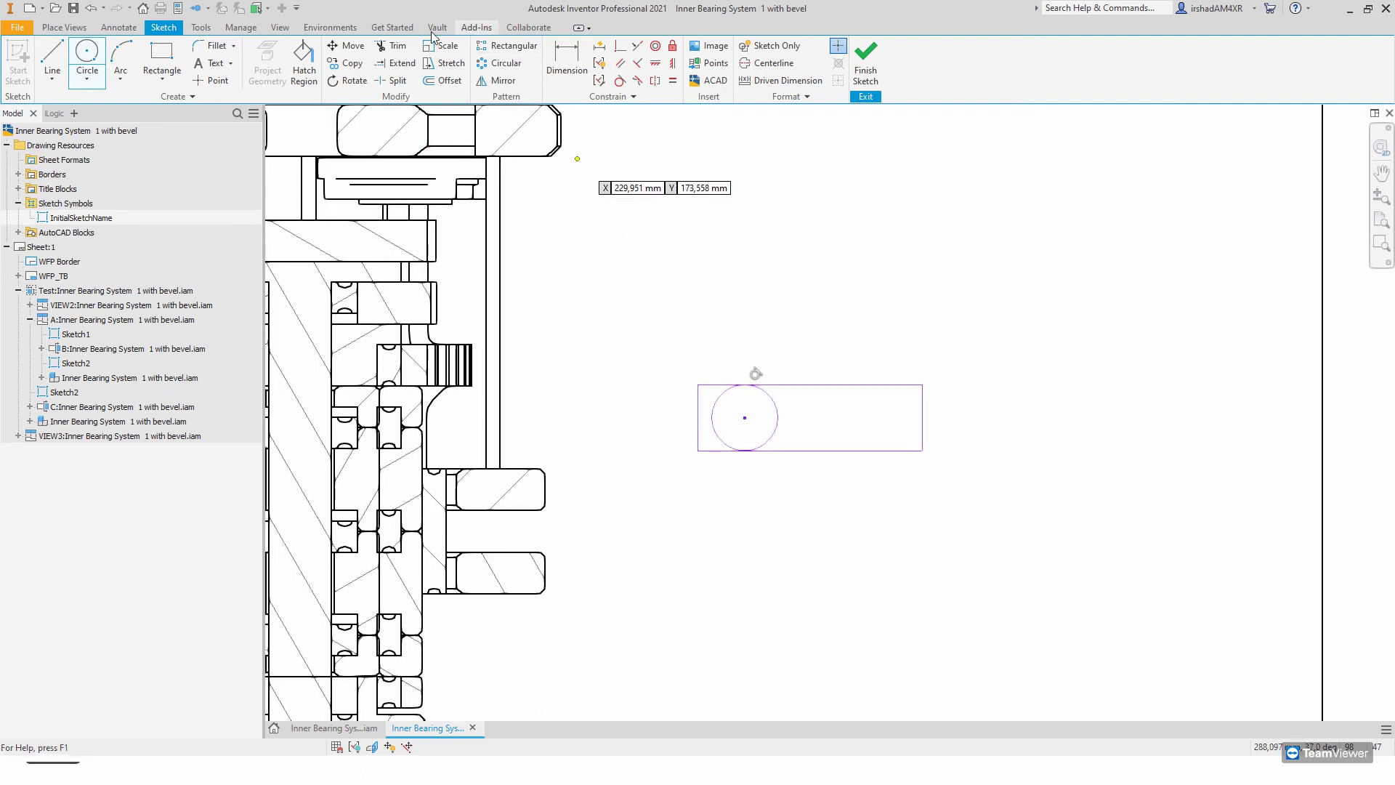
pyautogui.press('Escape')
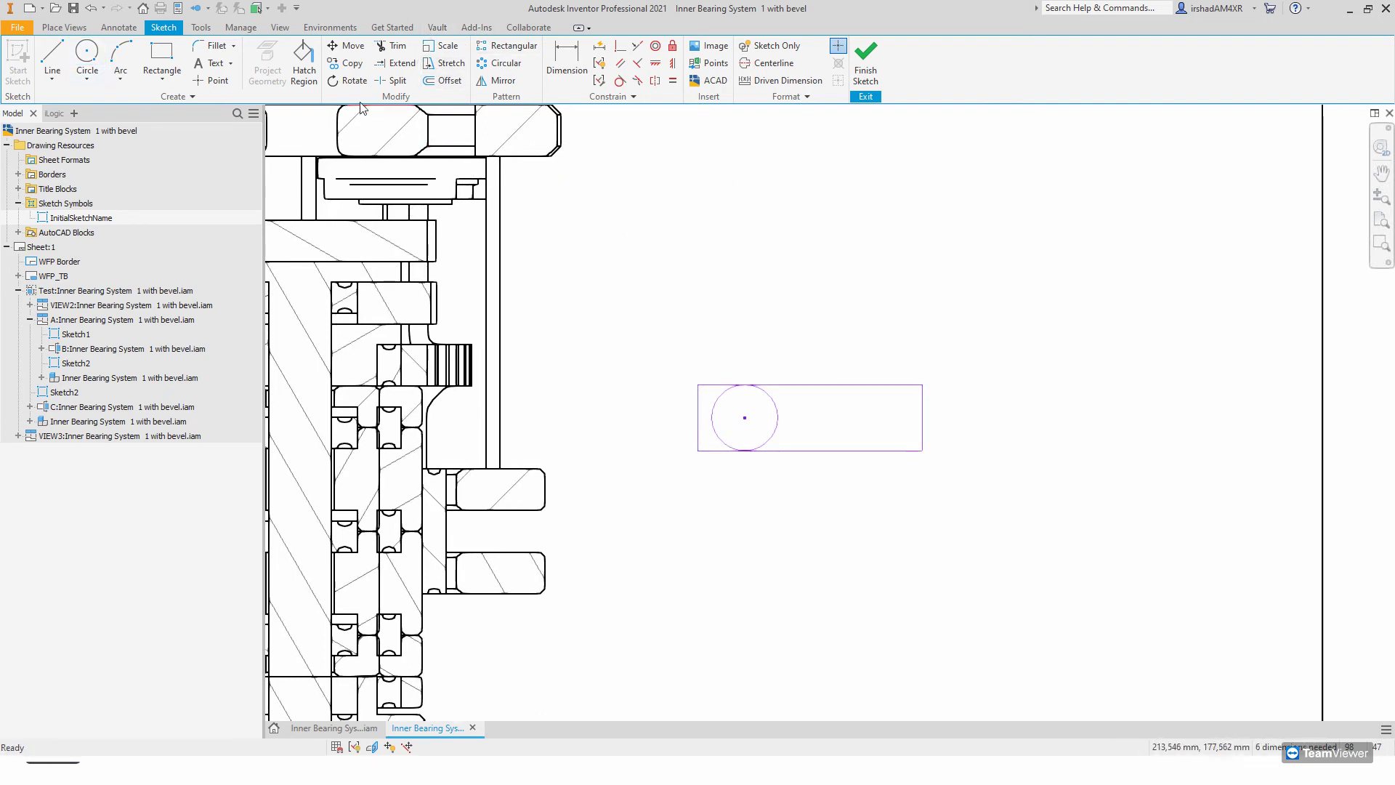
# - Round the rectangle's two left corners with 2 mm fillets
pyautogui.click(215, 46)
pyautogui.click(701, 404)
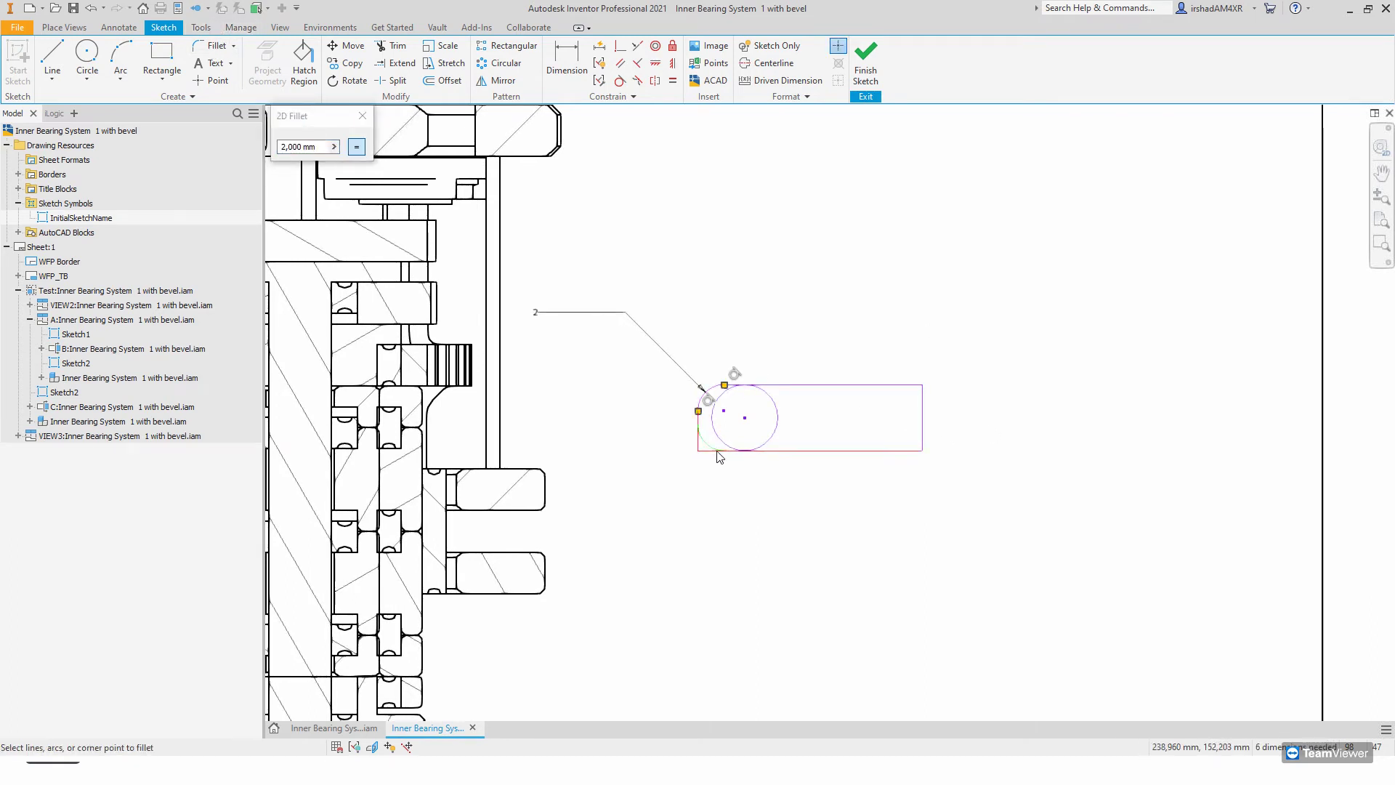
pyautogui.click(699, 447)
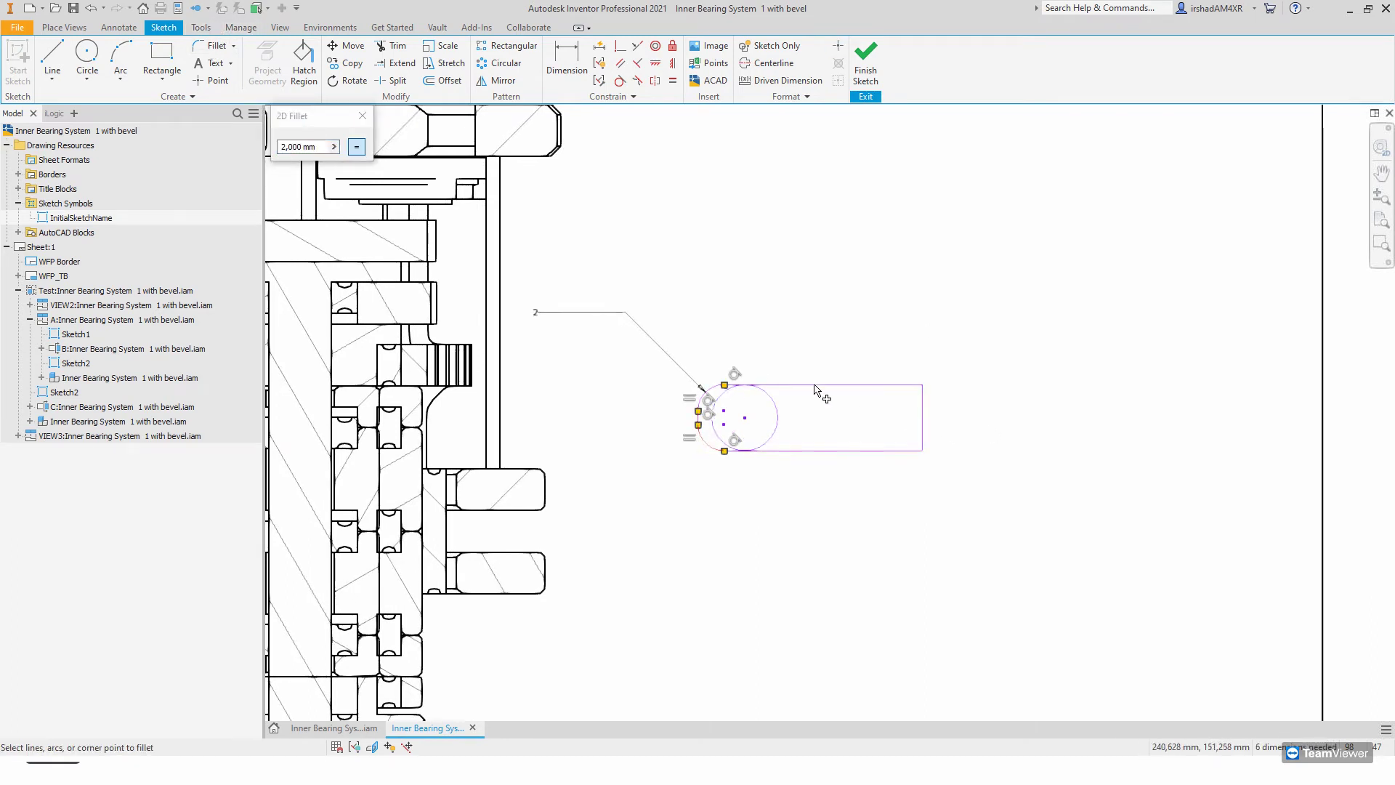
# - Draw a short diagonal line outward from the lower-left rounded corner, and delete the fillet's radius dimension
pyautogui.click(52, 58)
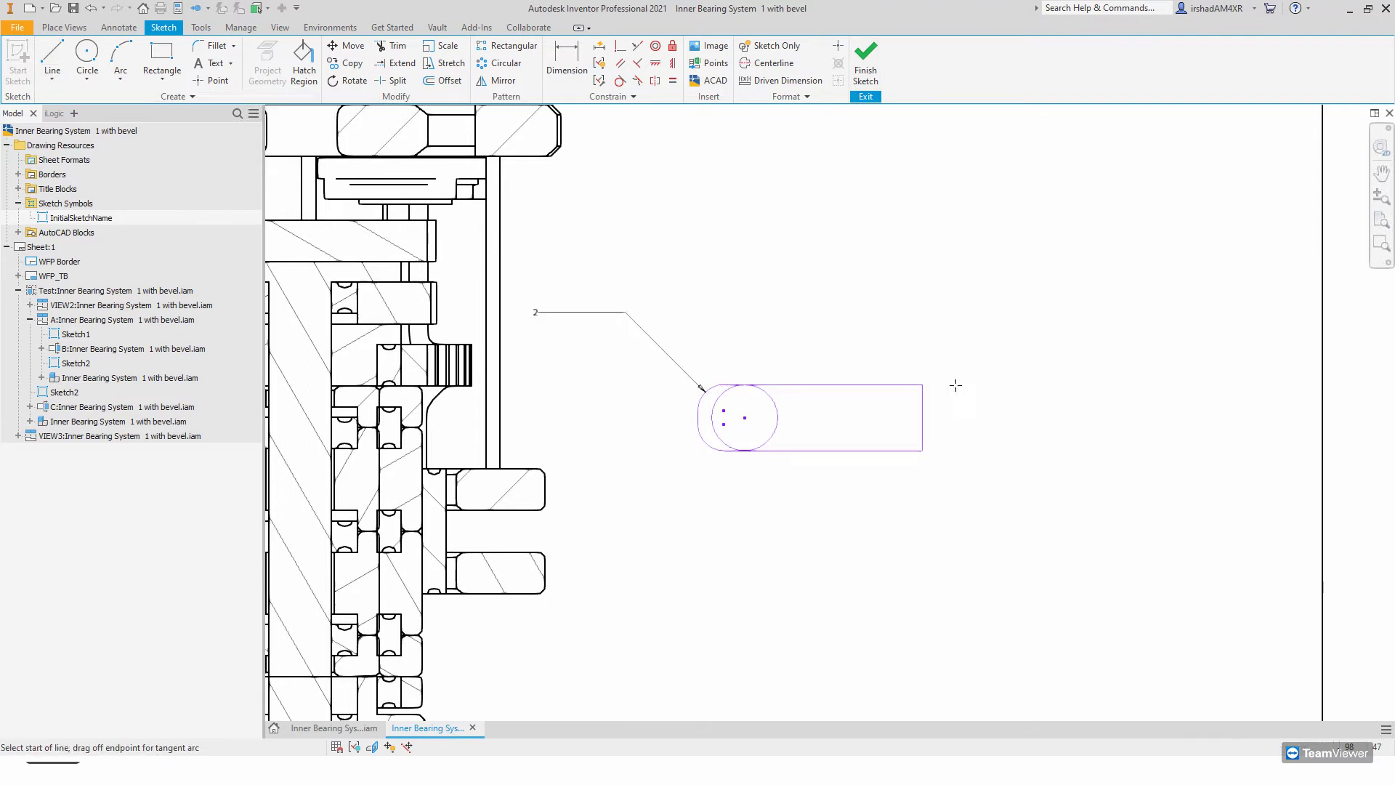
pyautogui.click(704, 442)
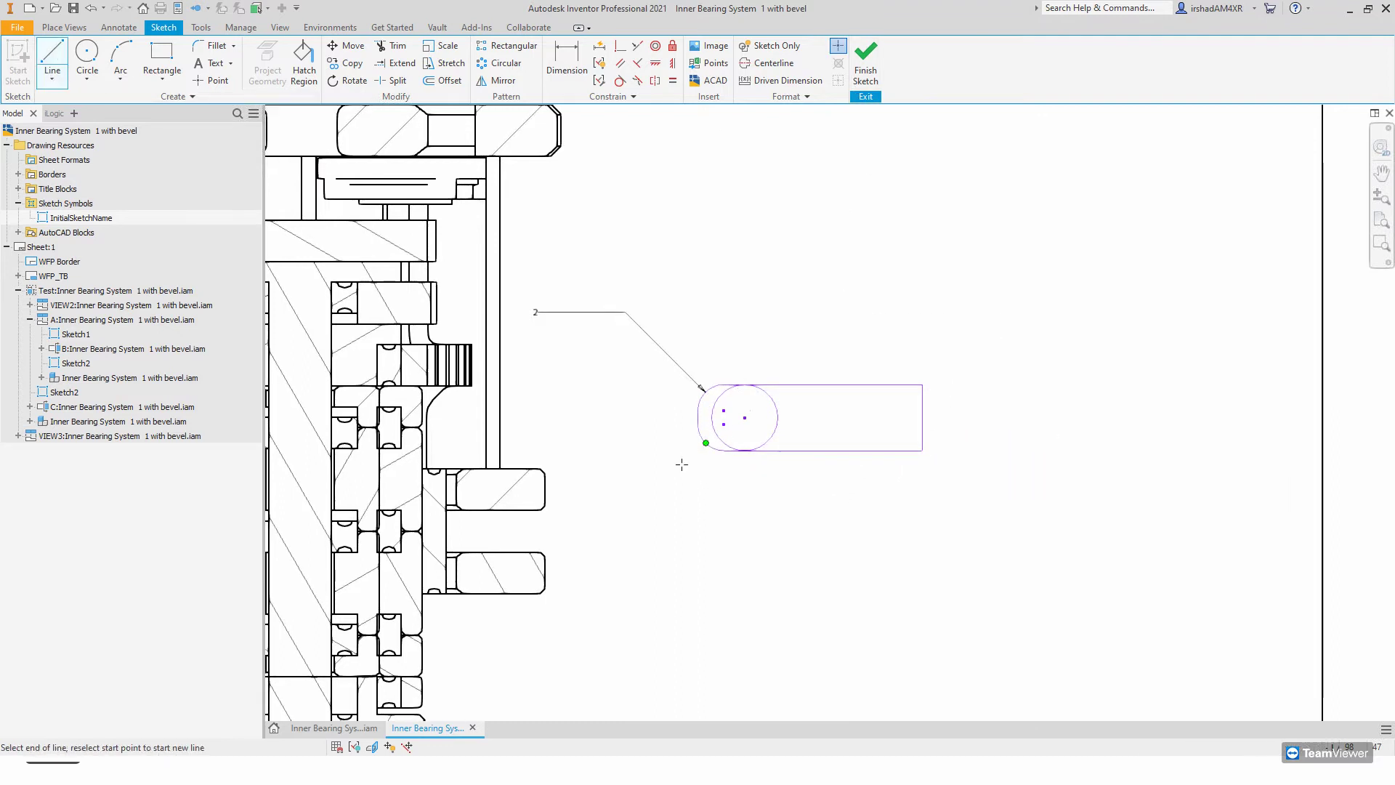
pyautogui.click(657, 496)
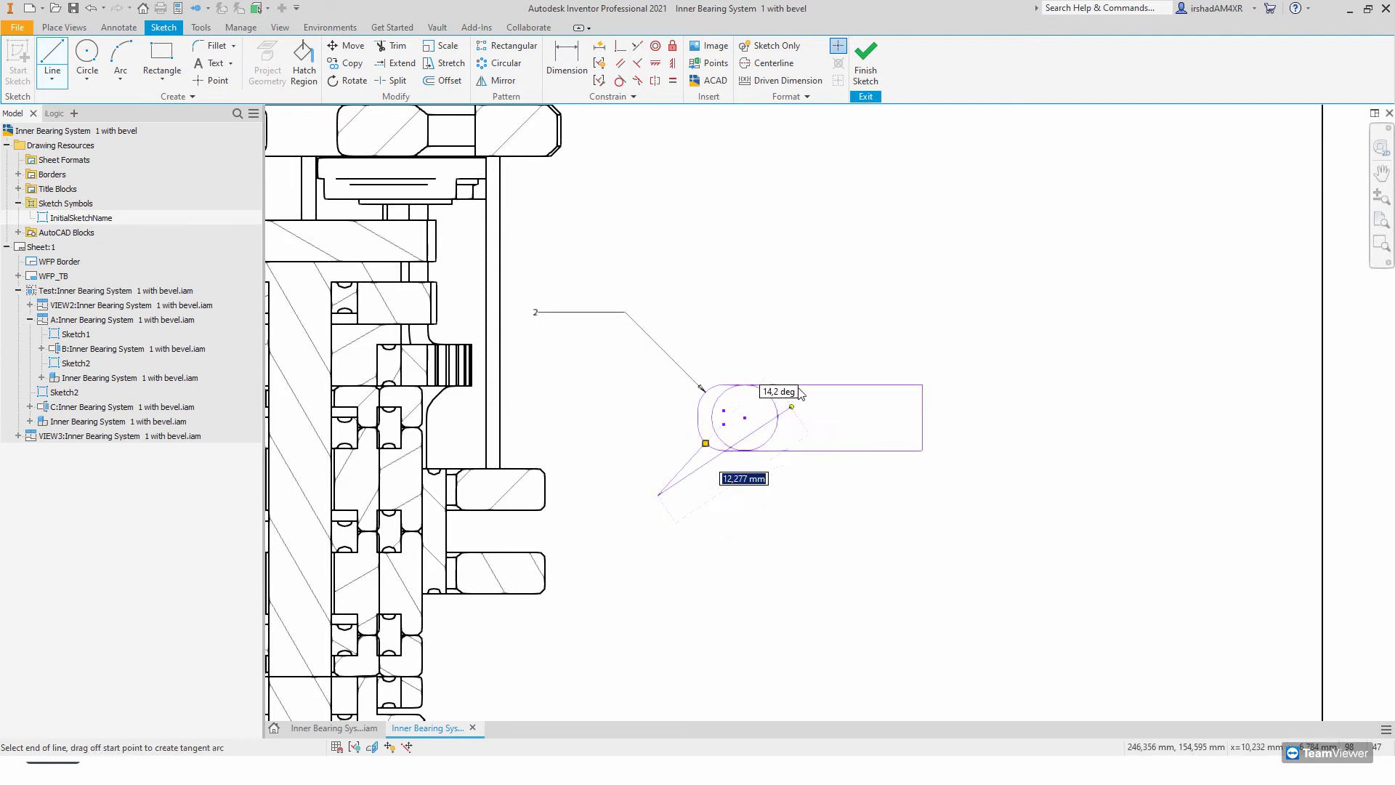
pyautogui.rightClick(826, 412)
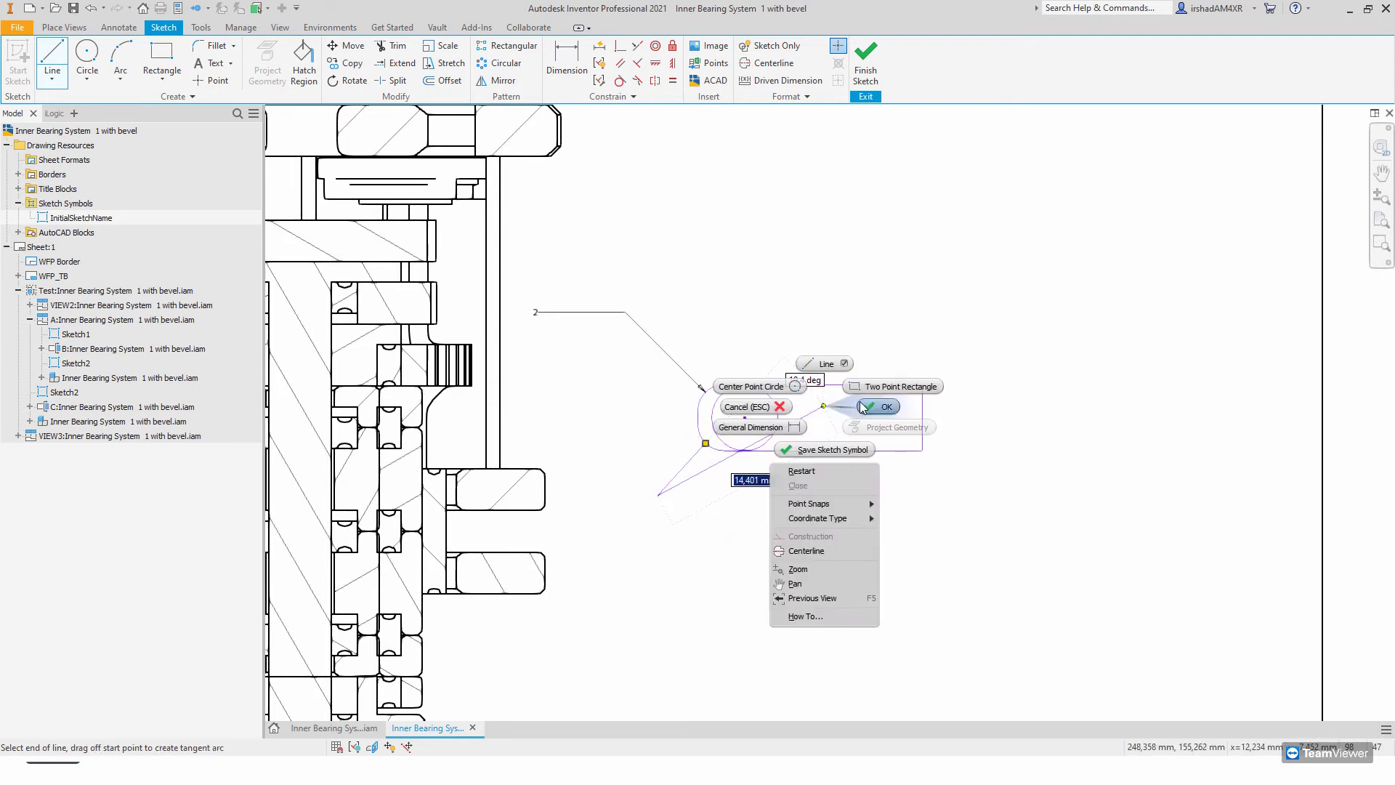
pyautogui.click(868, 408)
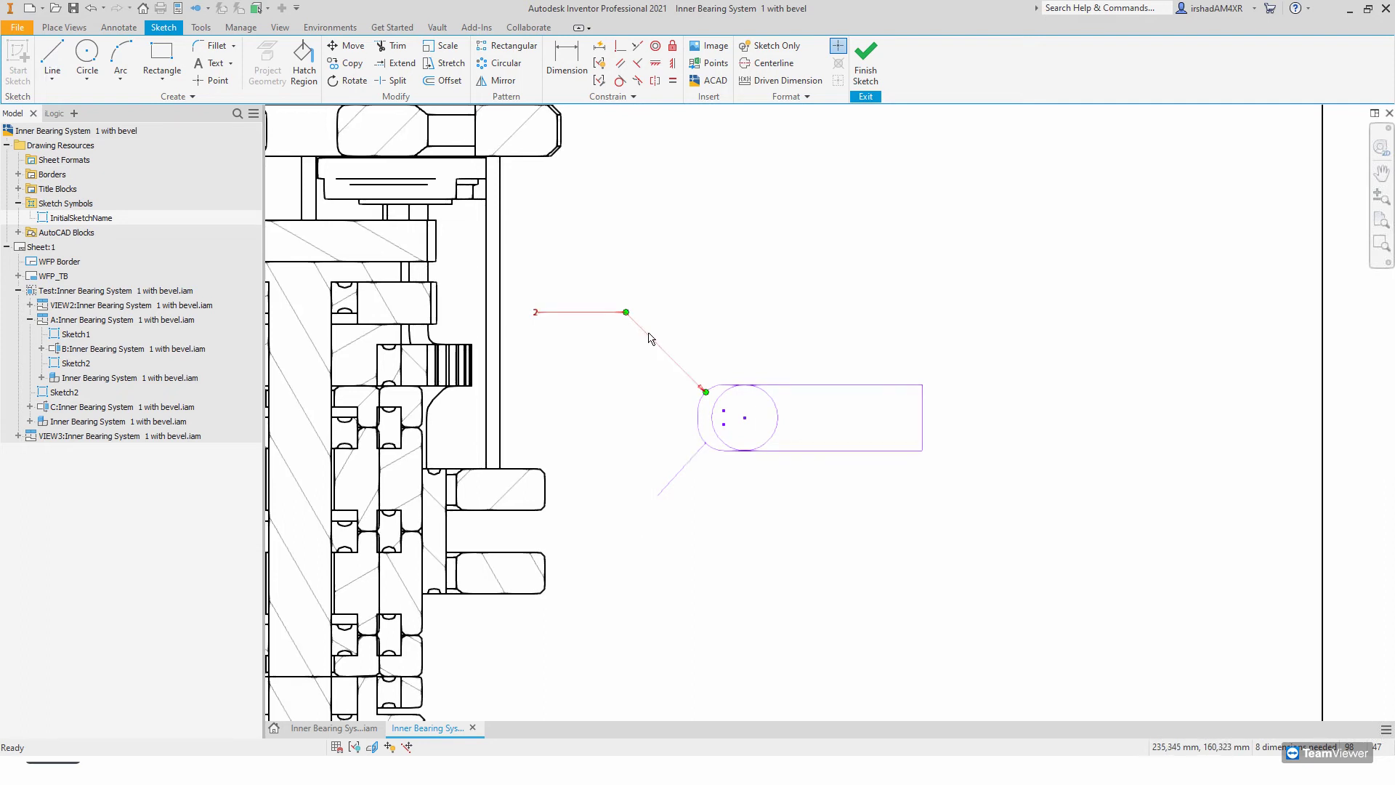
pyautogui.press('Delete')
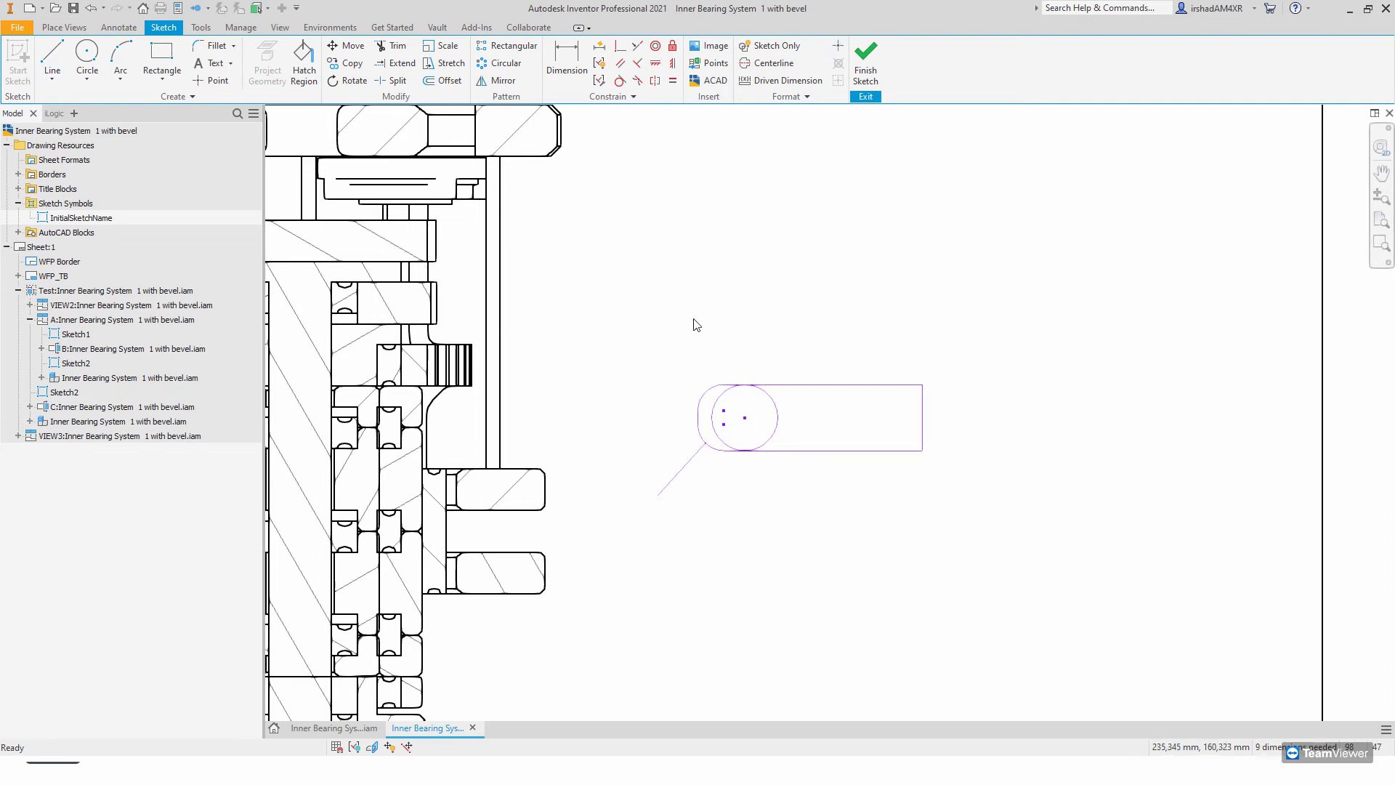
# - Finish the symbol sketch and save it with the name Random Symbol
pyautogui.click(870, 55)
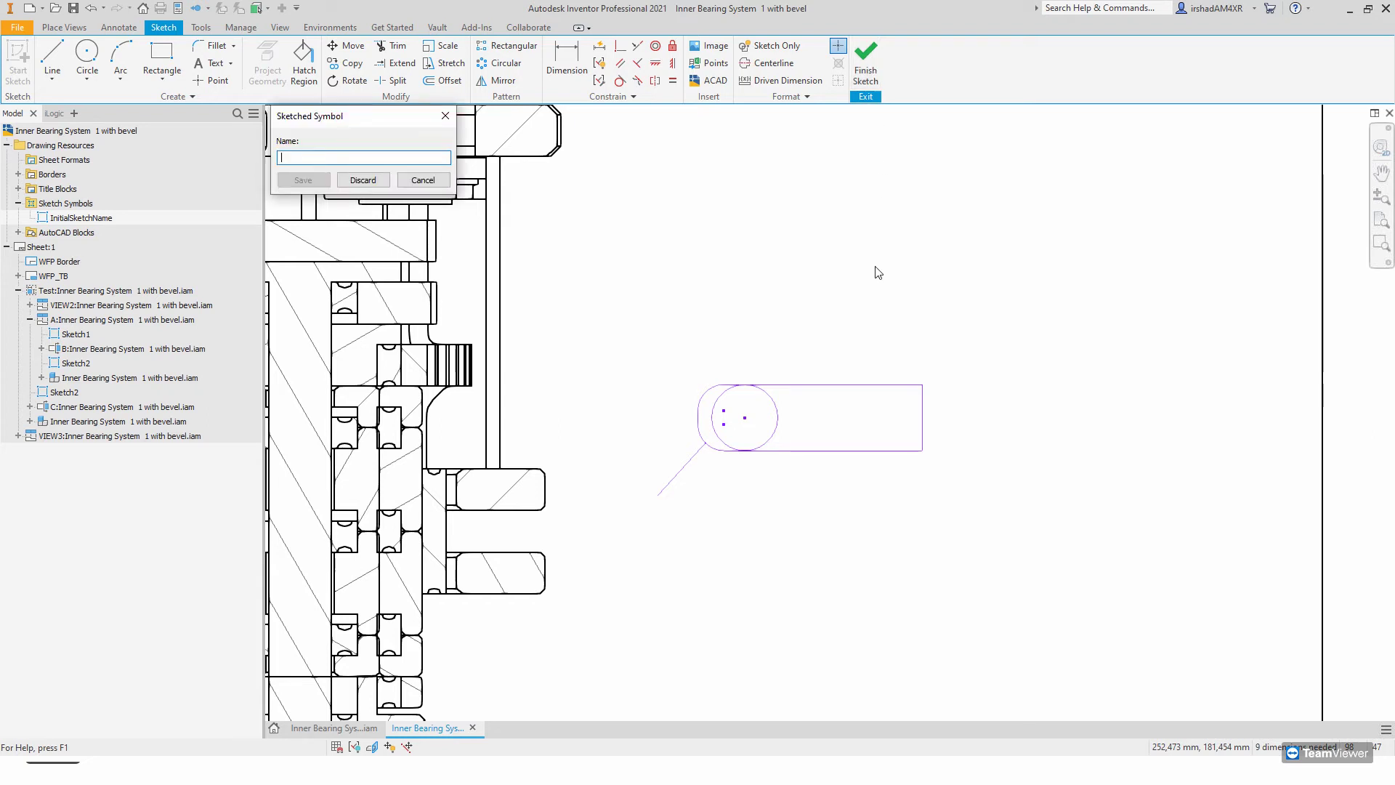
pyautogui.moveTo(375, 119); pyautogui.dragTo(502, 122)
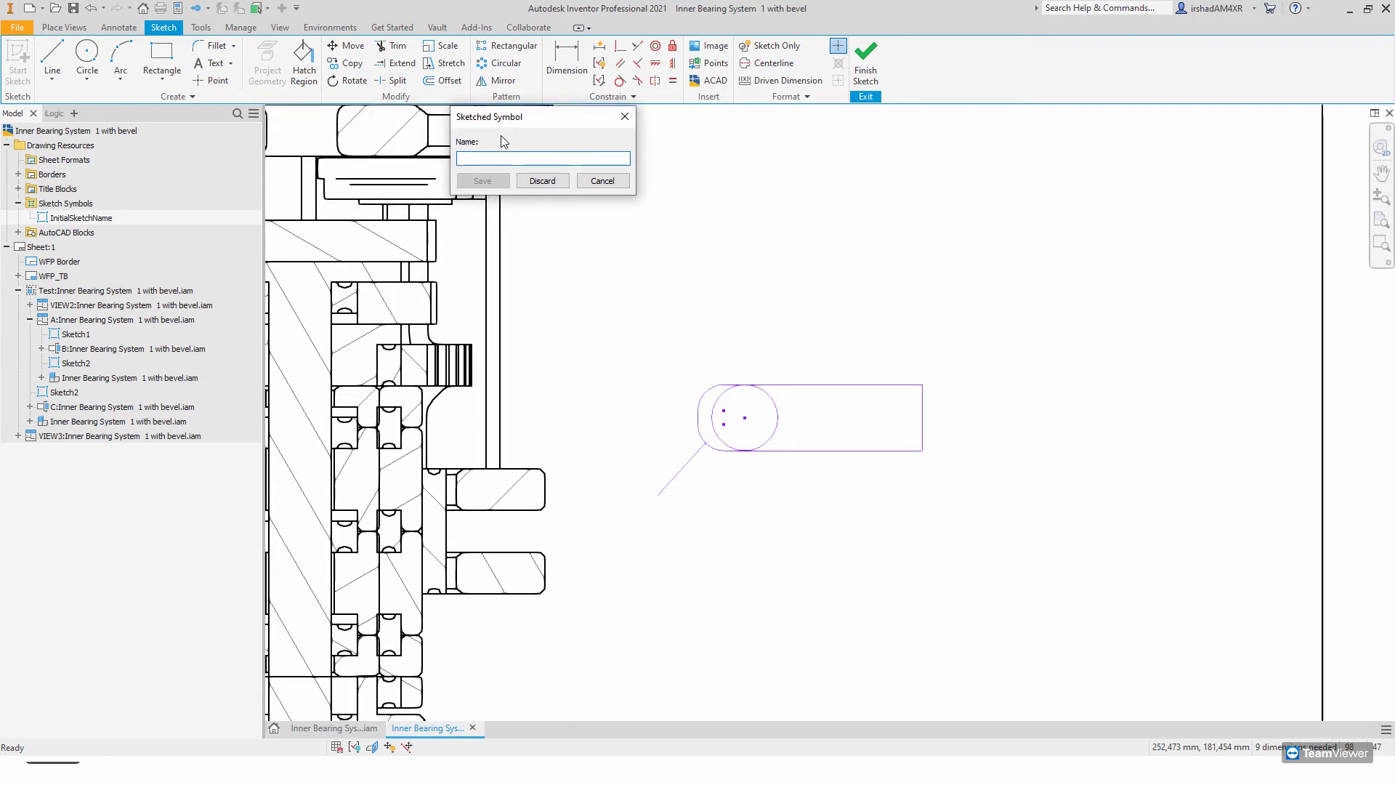
pyautogui.write('Random')
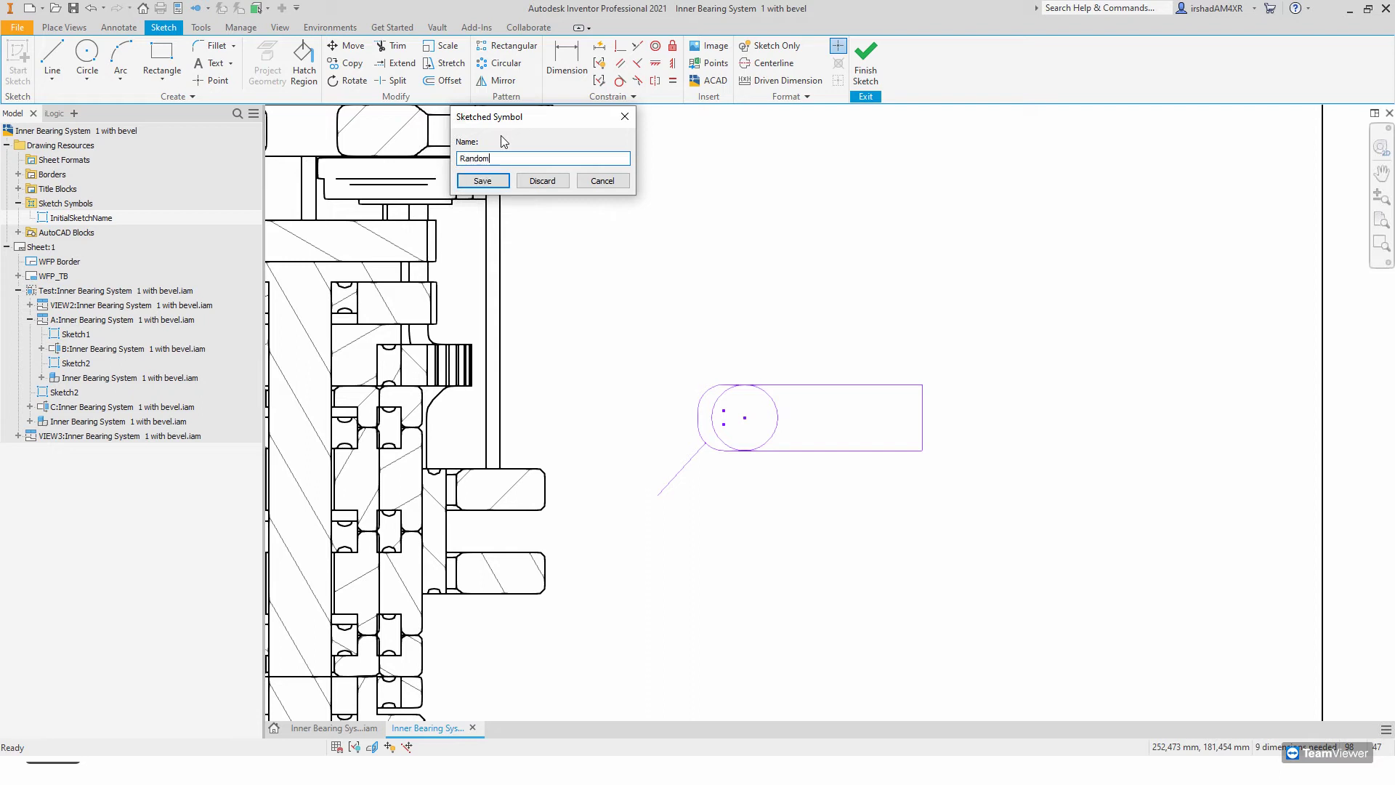
pyautogui.write(' Symbol')
pyautogui.click(483, 181)
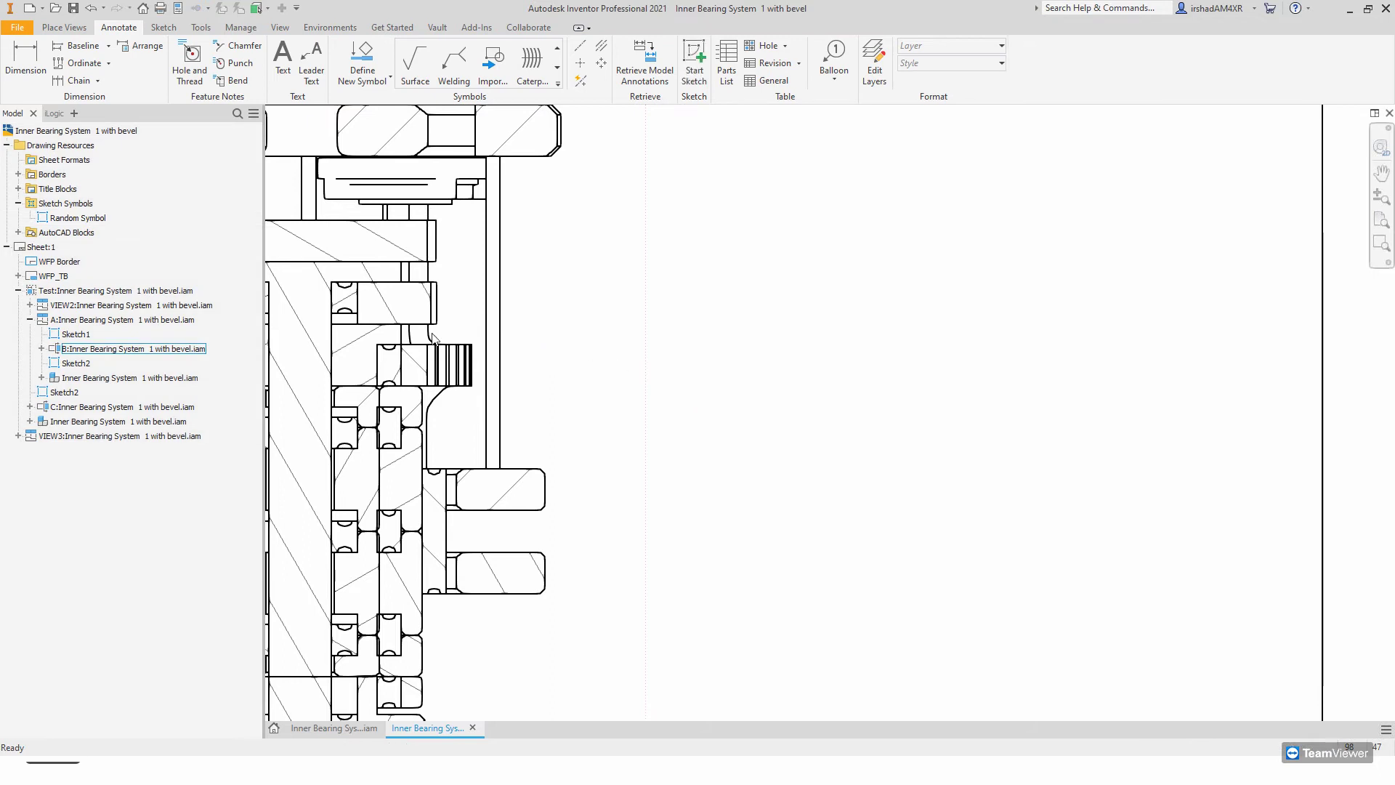
# - Save Random Symbol from the drawing's sketch symbols to the symbol library My Library.idw
pyautogui.click(78, 218)
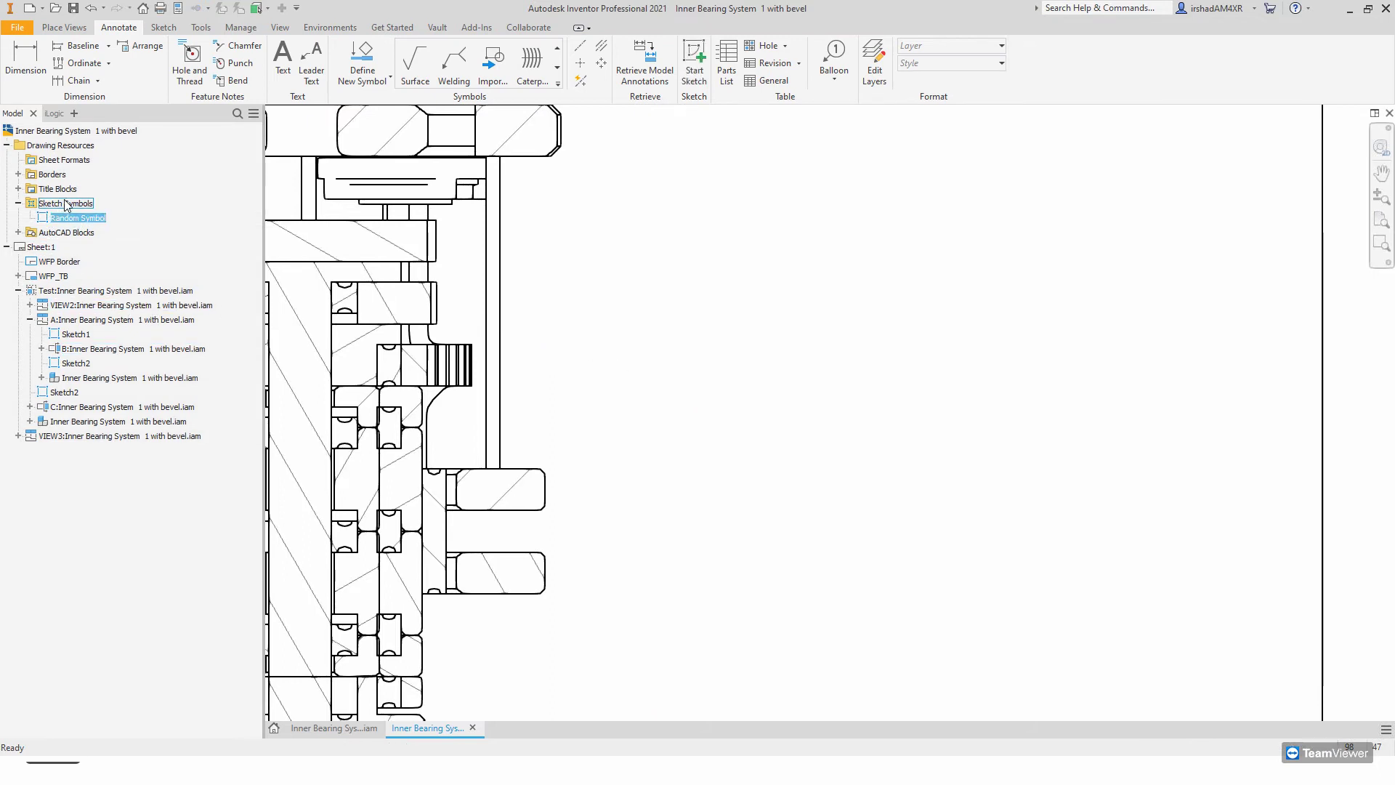
pyautogui.click(66, 205)
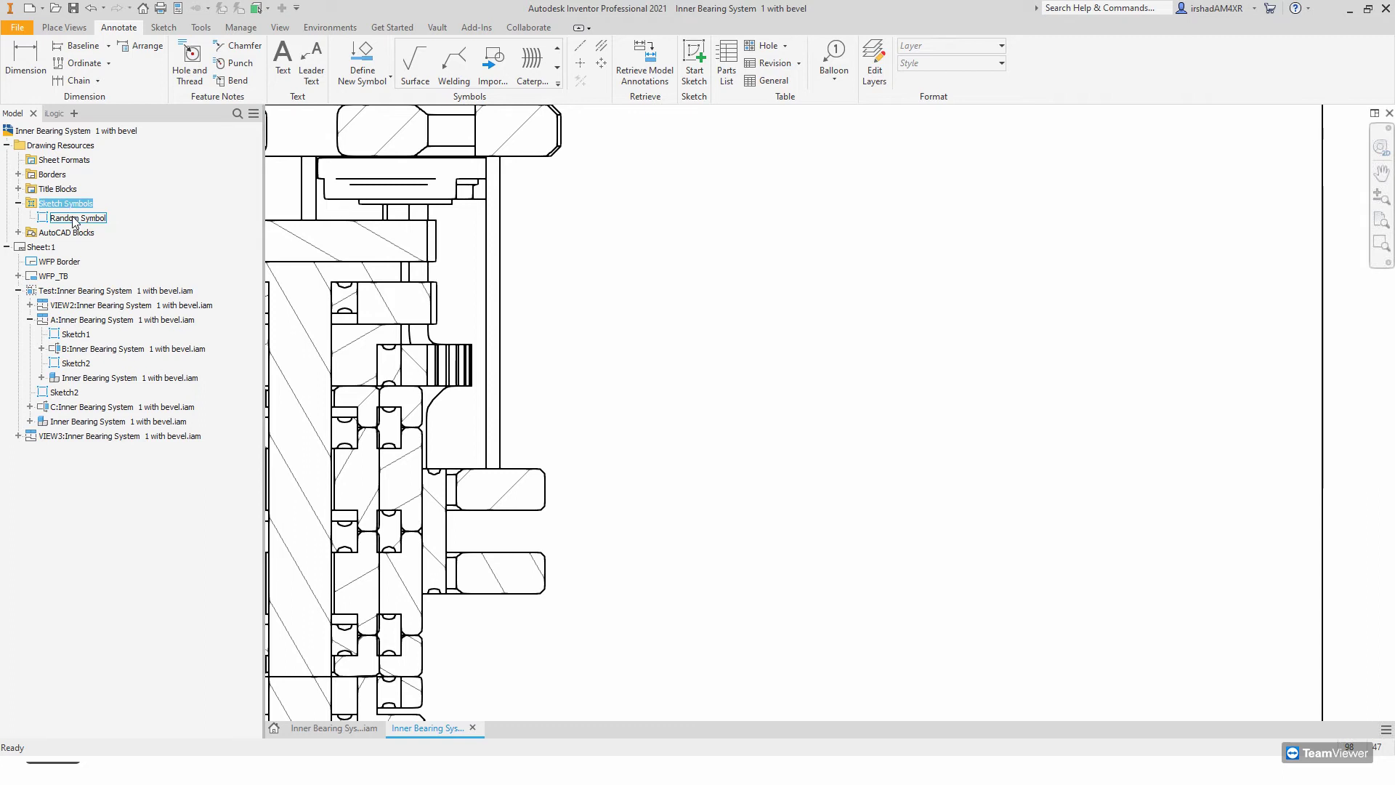
pyautogui.click(76, 219)
pyautogui.moveTo(735, 311); pyautogui.dragTo(852, 339, button='middle')
pyautogui.scroll(3, 581, 330)
pyautogui.moveTo(472, 316); pyautogui.dragTo(579, 356, button='middle')
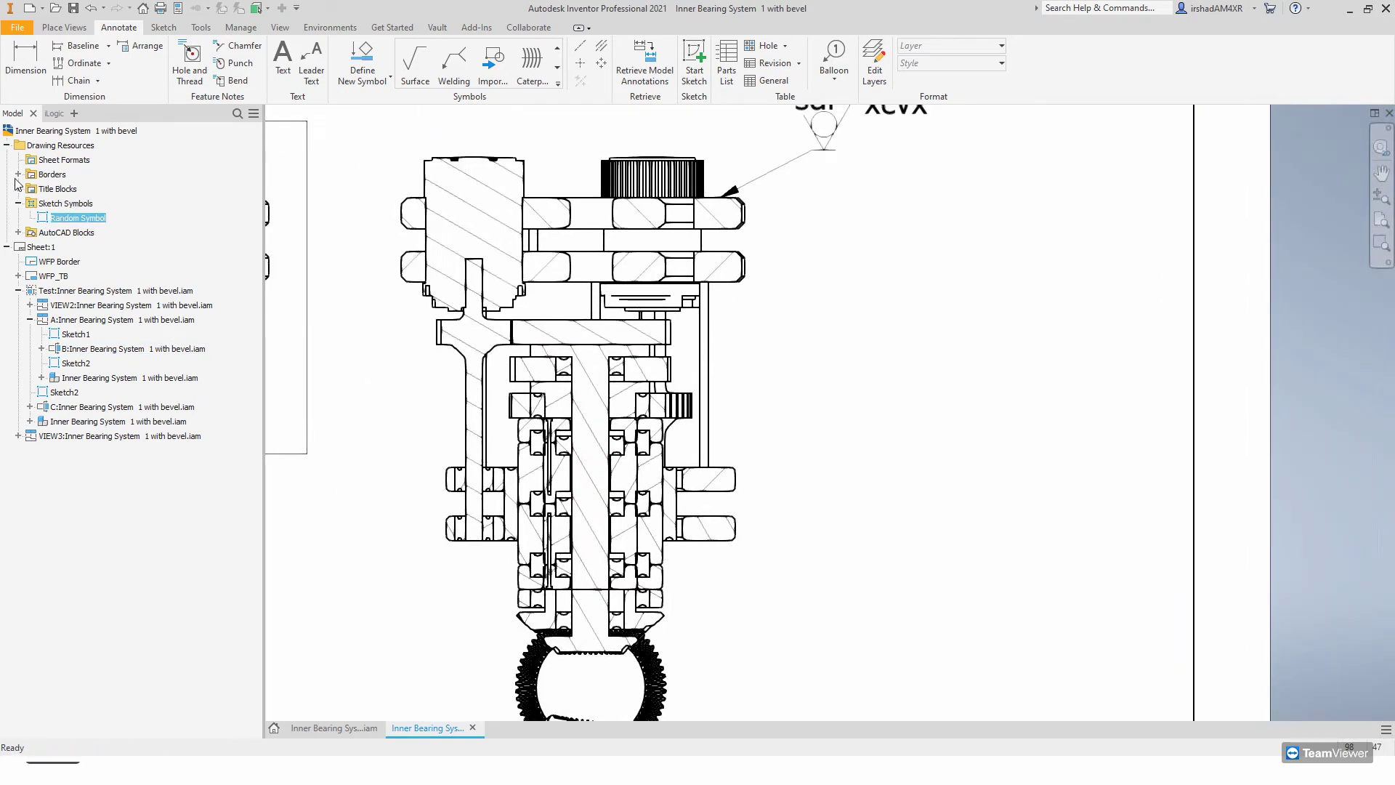
pyautogui.rightClick(88, 219)
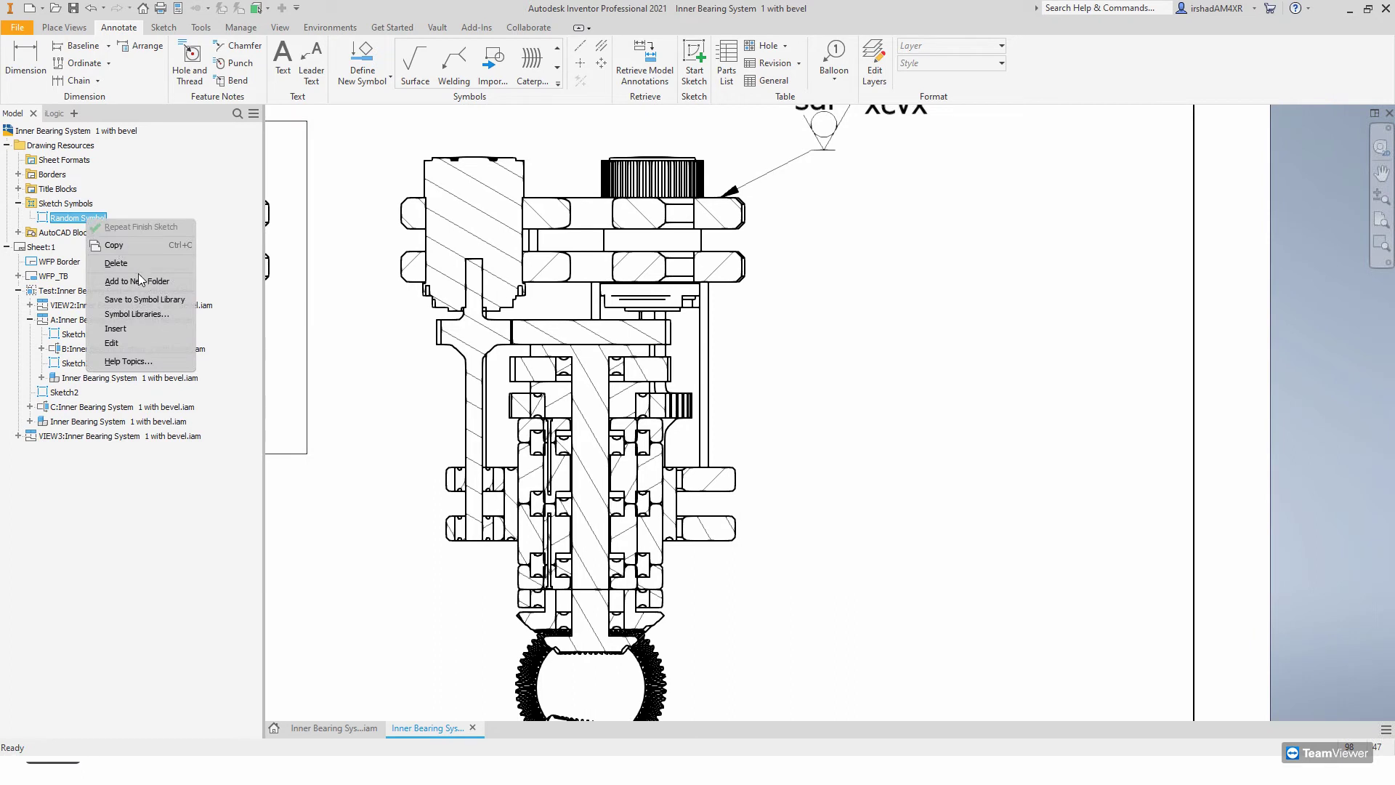
pyautogui.click(141, 300)
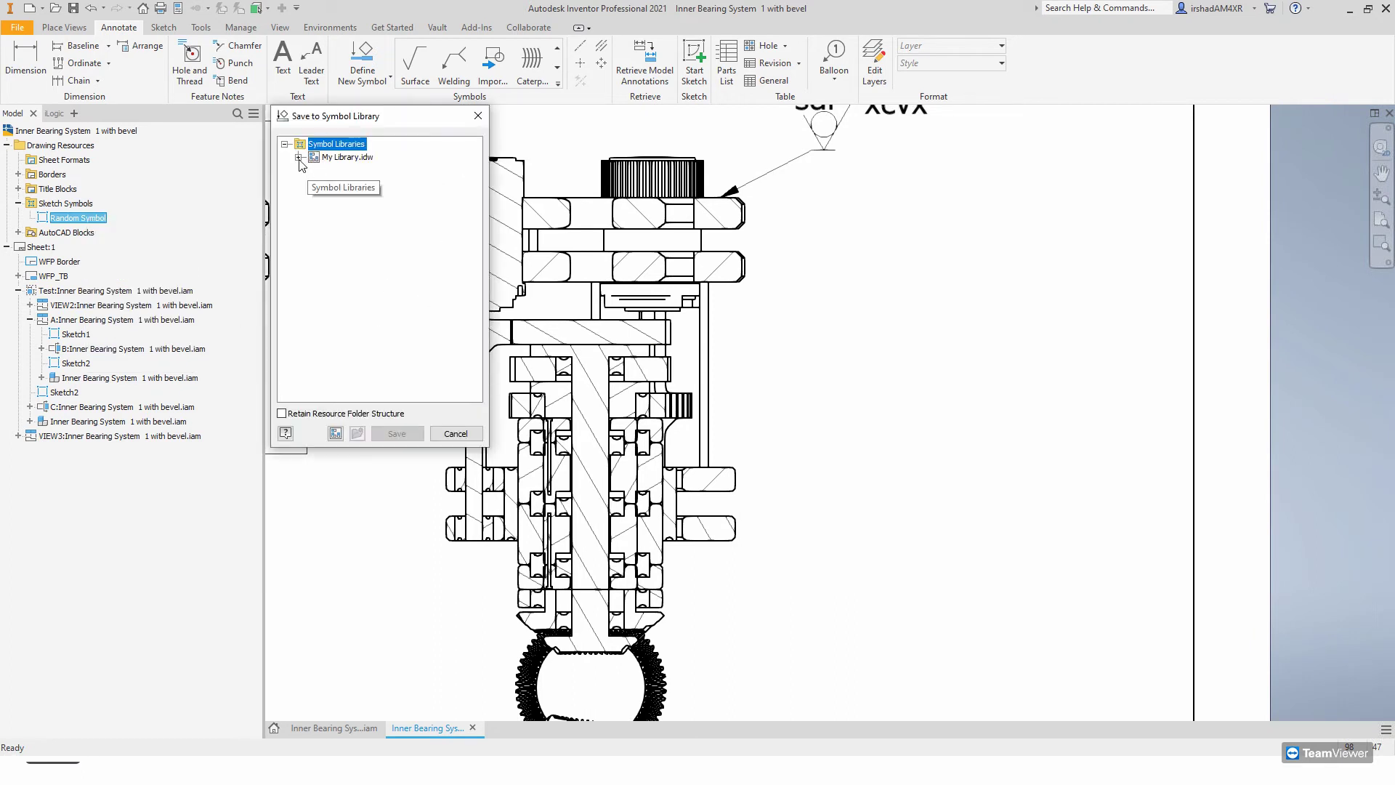
pyautogui.rightClick(331, 145)
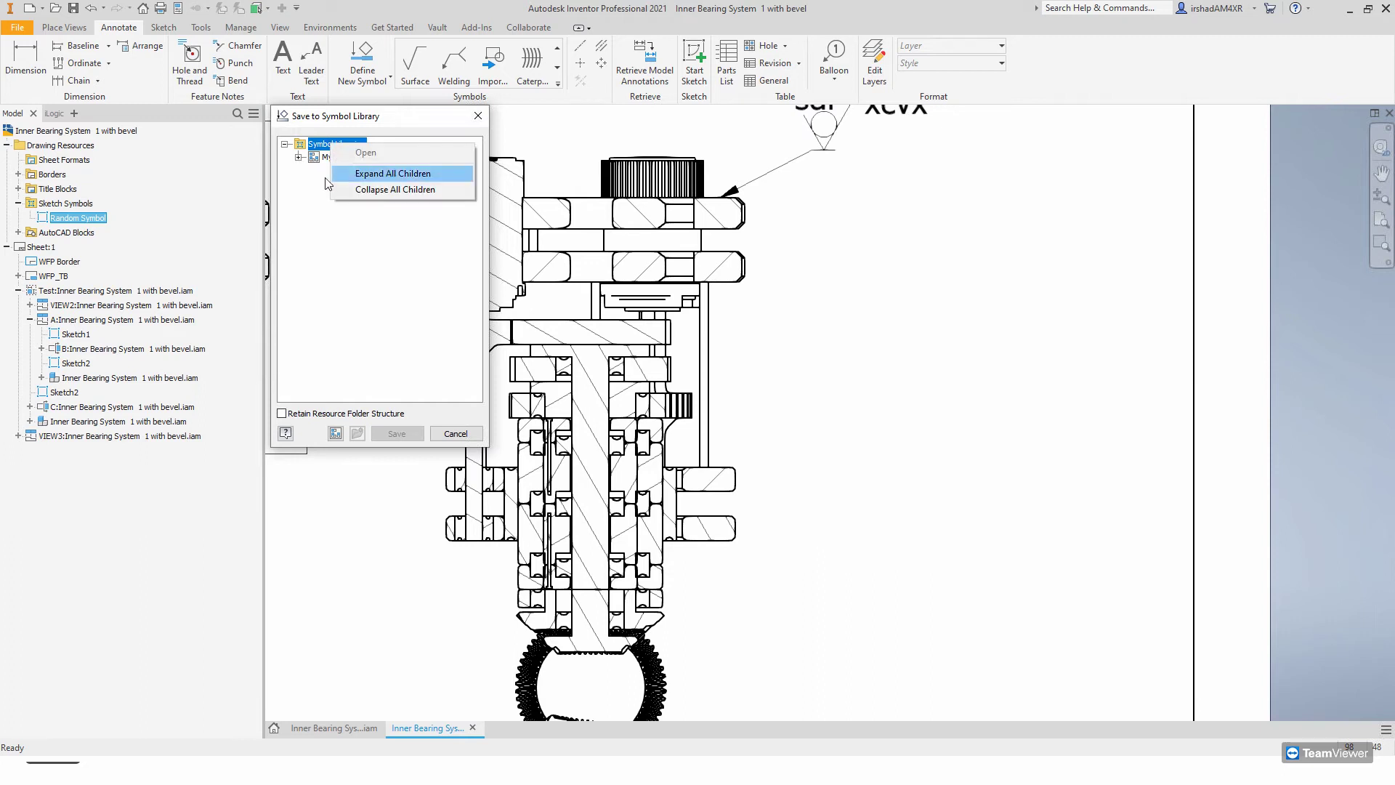
pyautogui.click(325, 183)
pyautogui.click(346, 158)
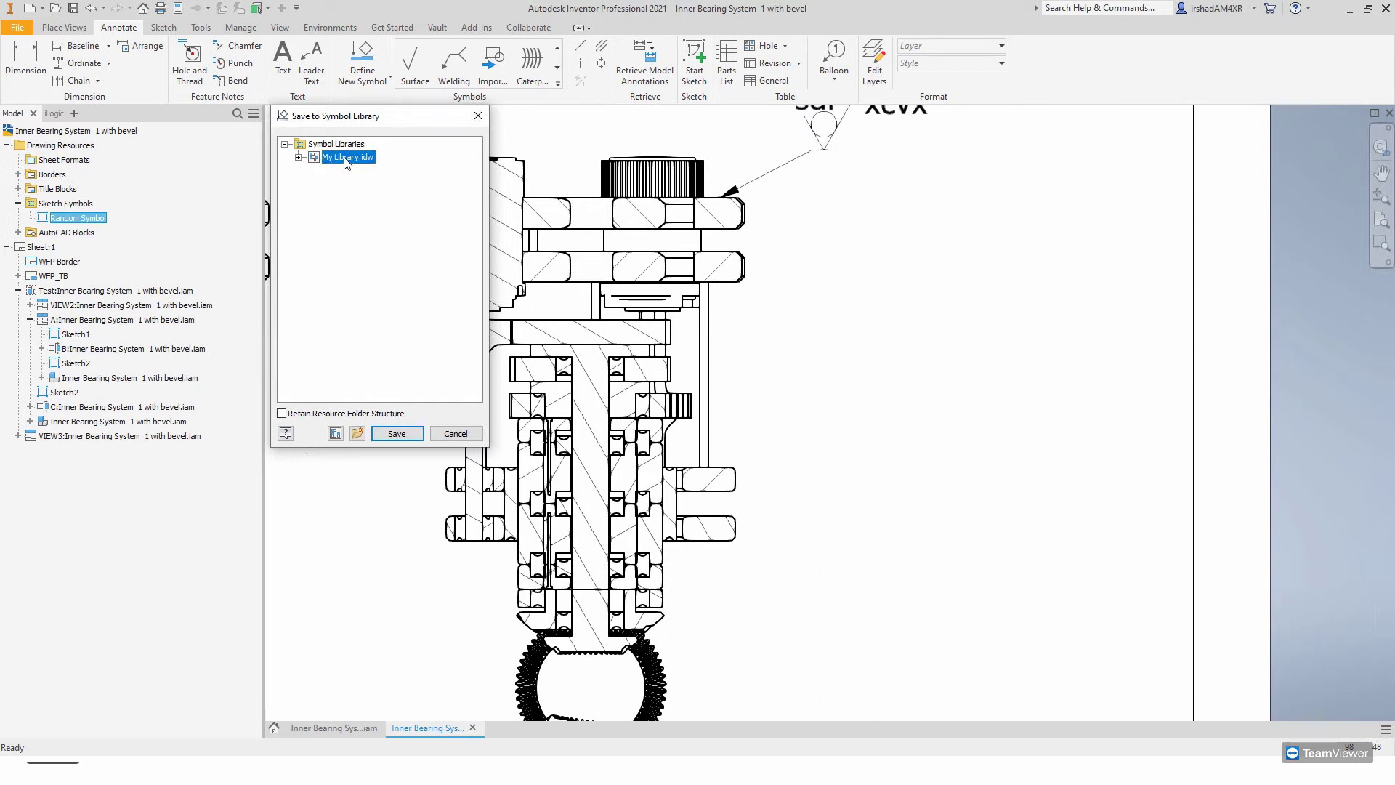
pyautogui.click(299, 157)
pyautogui.click(397, 433)
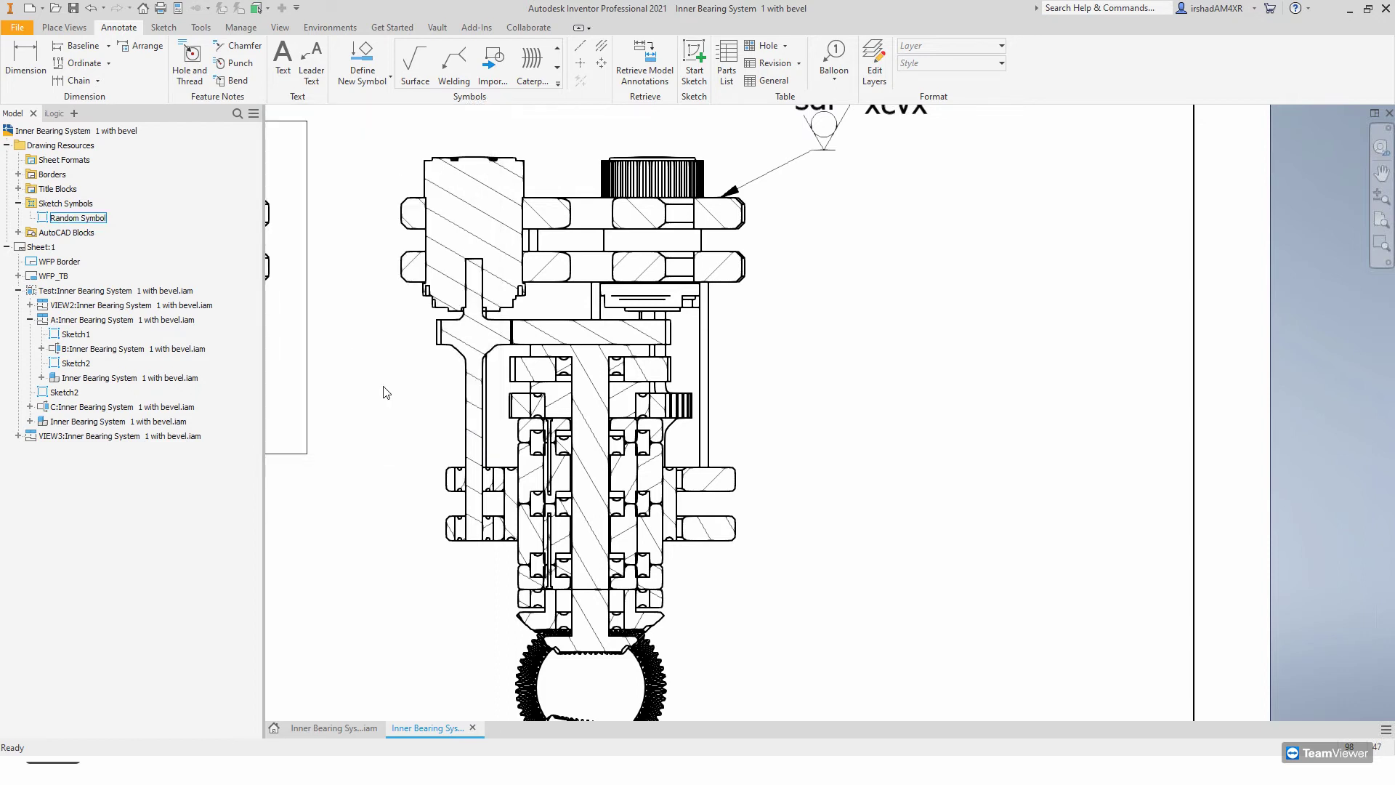
# - Insert two copies of Random Symbol on Section B-B, one at the lower flange plates and one at the upper plates
pyautogui.rightClick(88, 219)
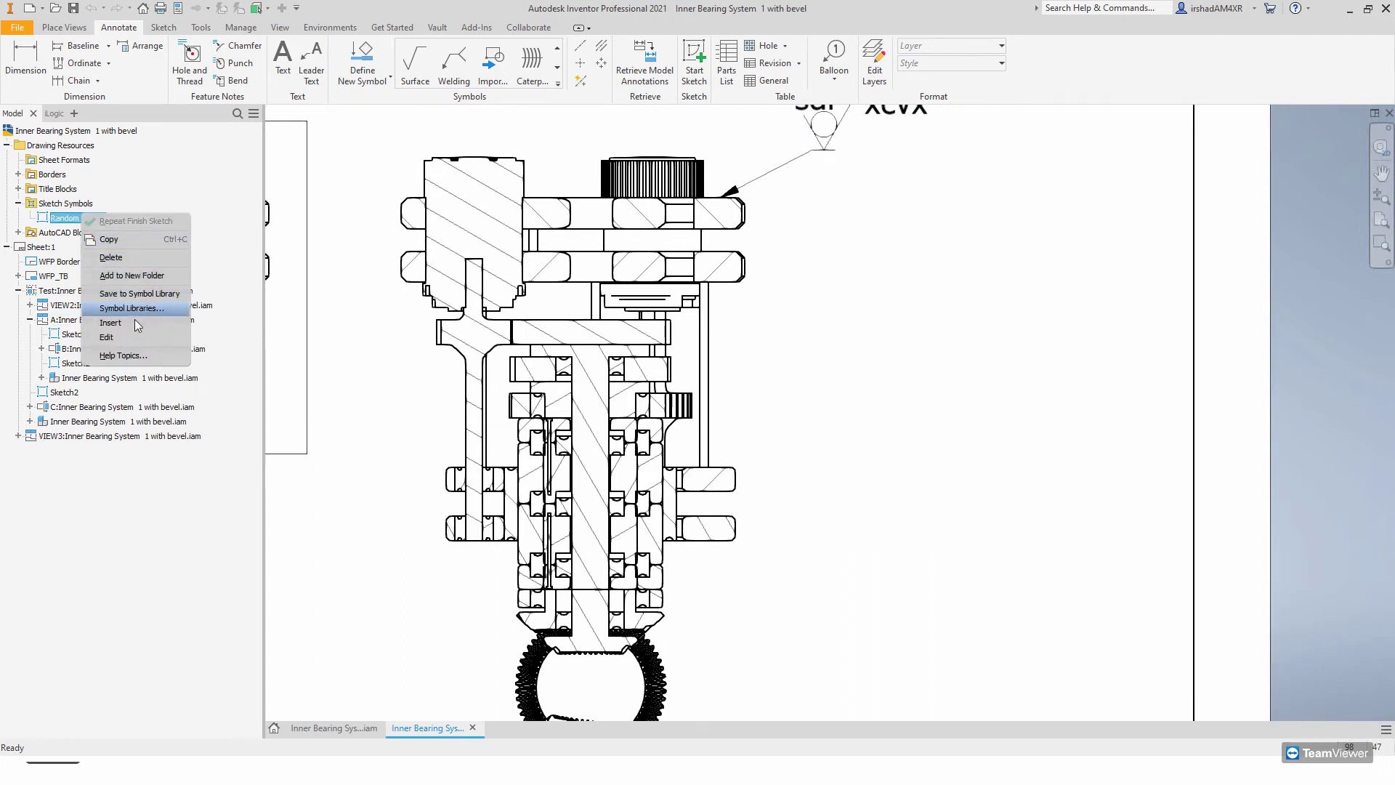
pyautogui.click(111, 323)
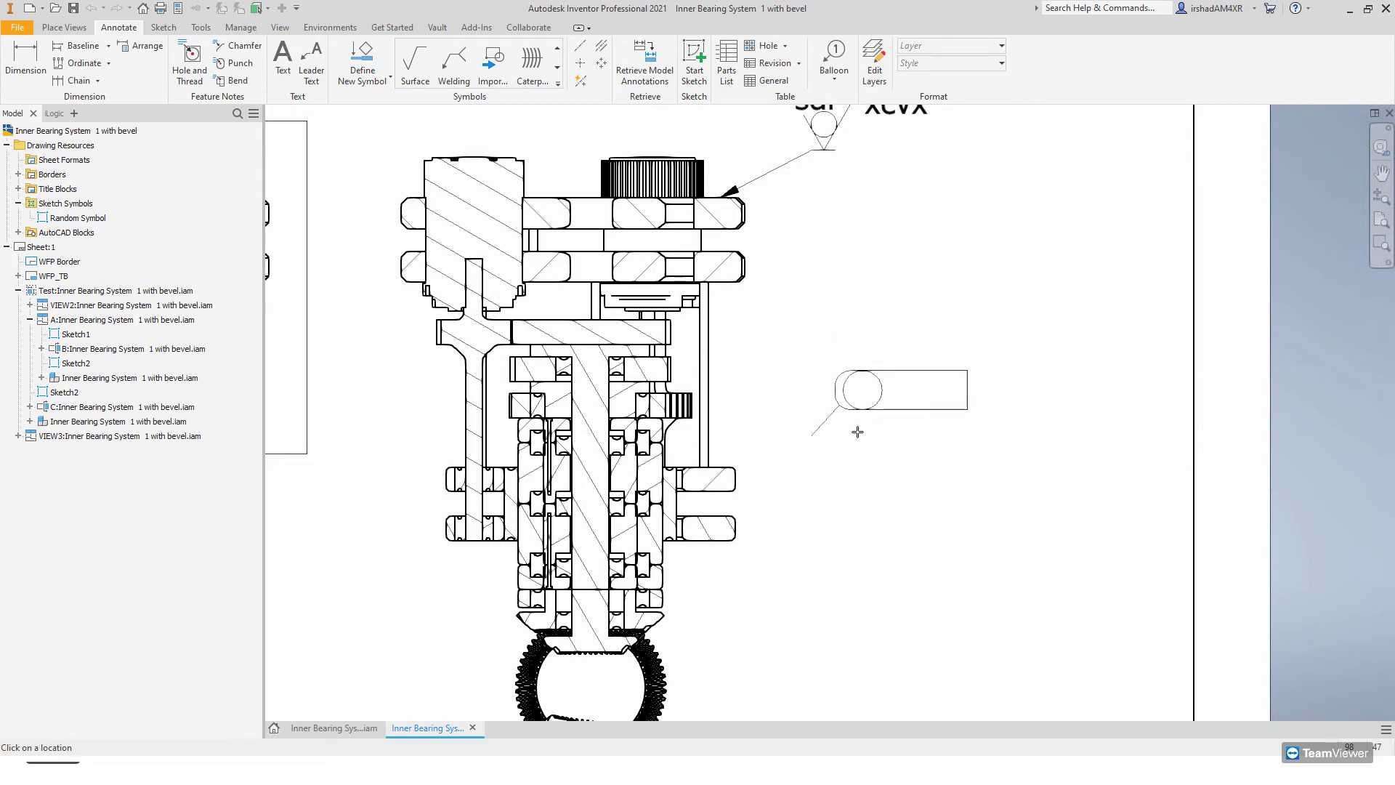
pyautogui.click(806, 437)
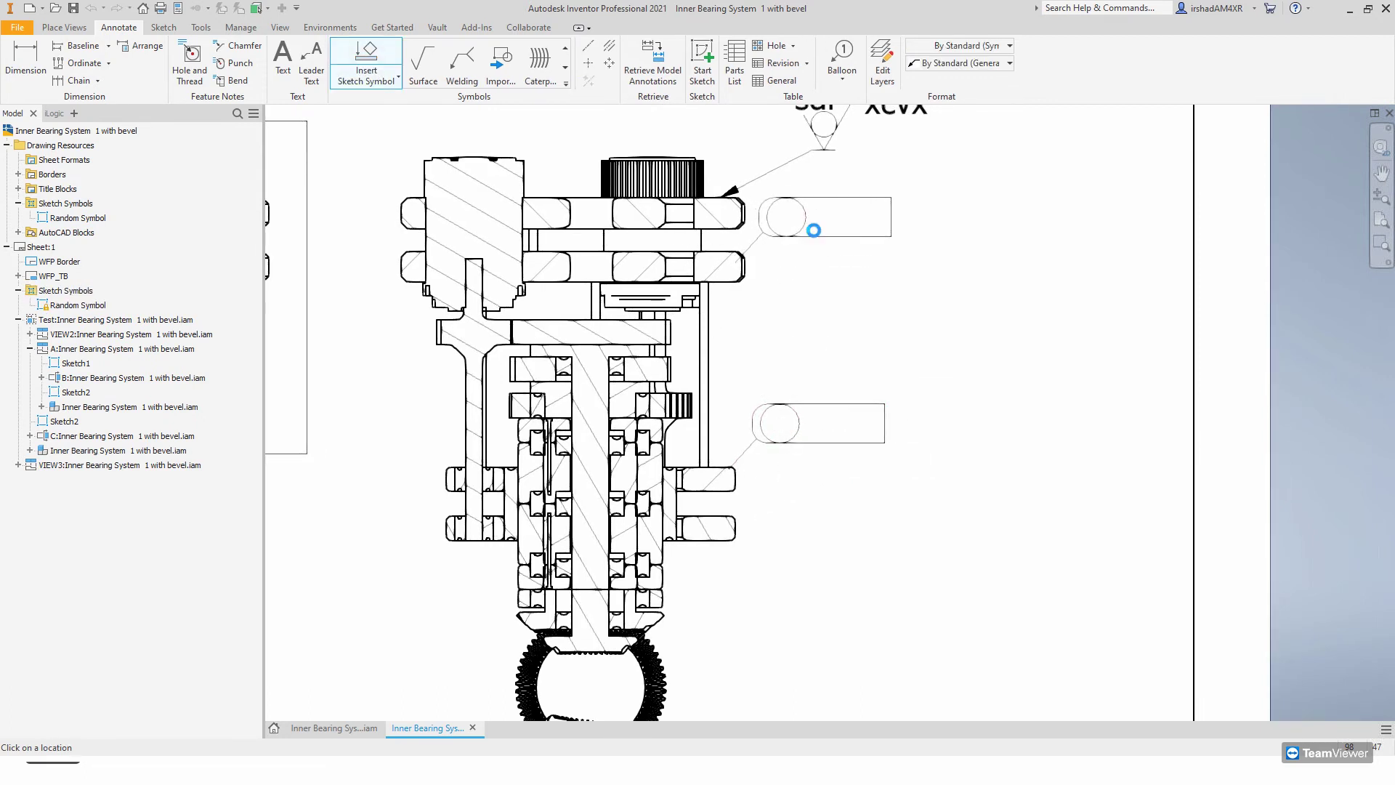
pyautogui.click(835, 218)
pyautogui.rightClick(921, 318)
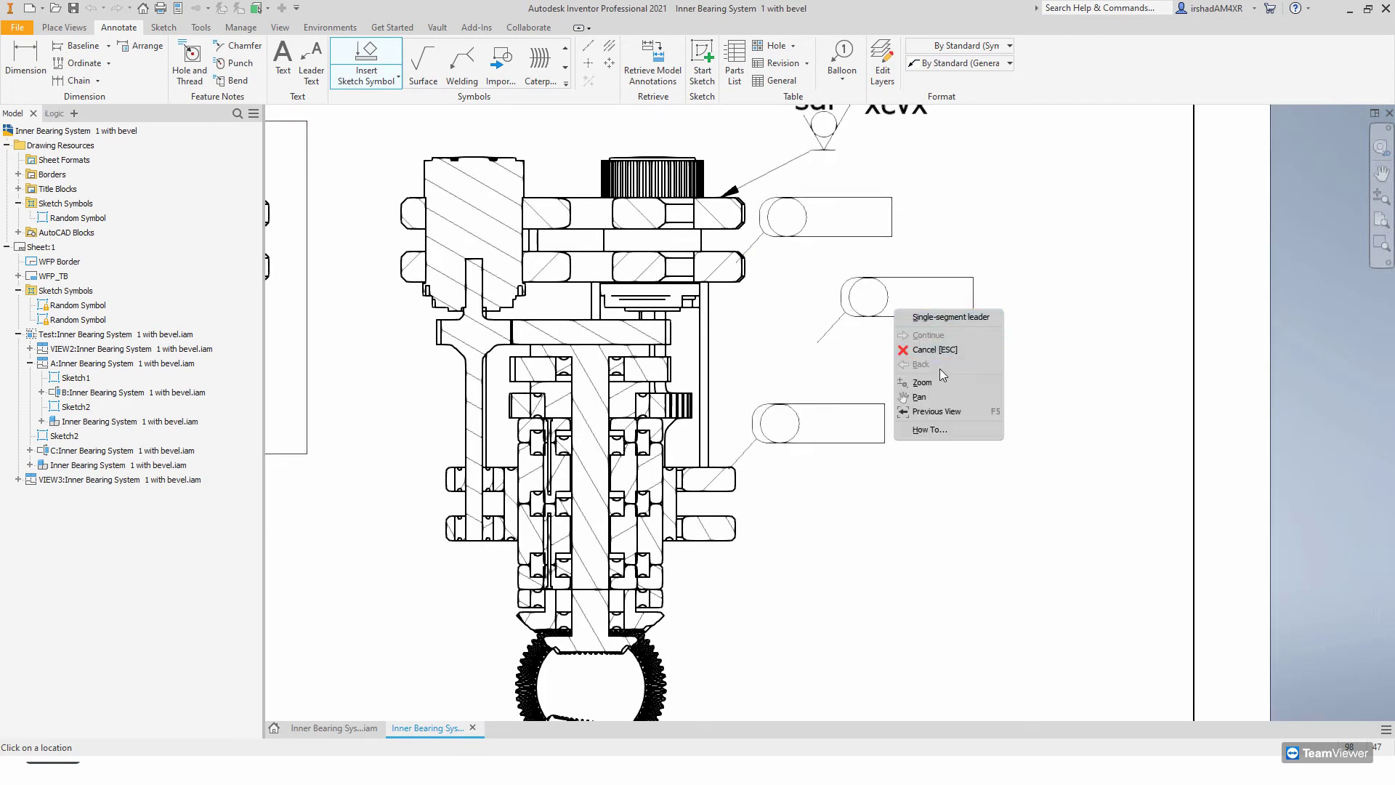
pyautogui.click(936, 349)
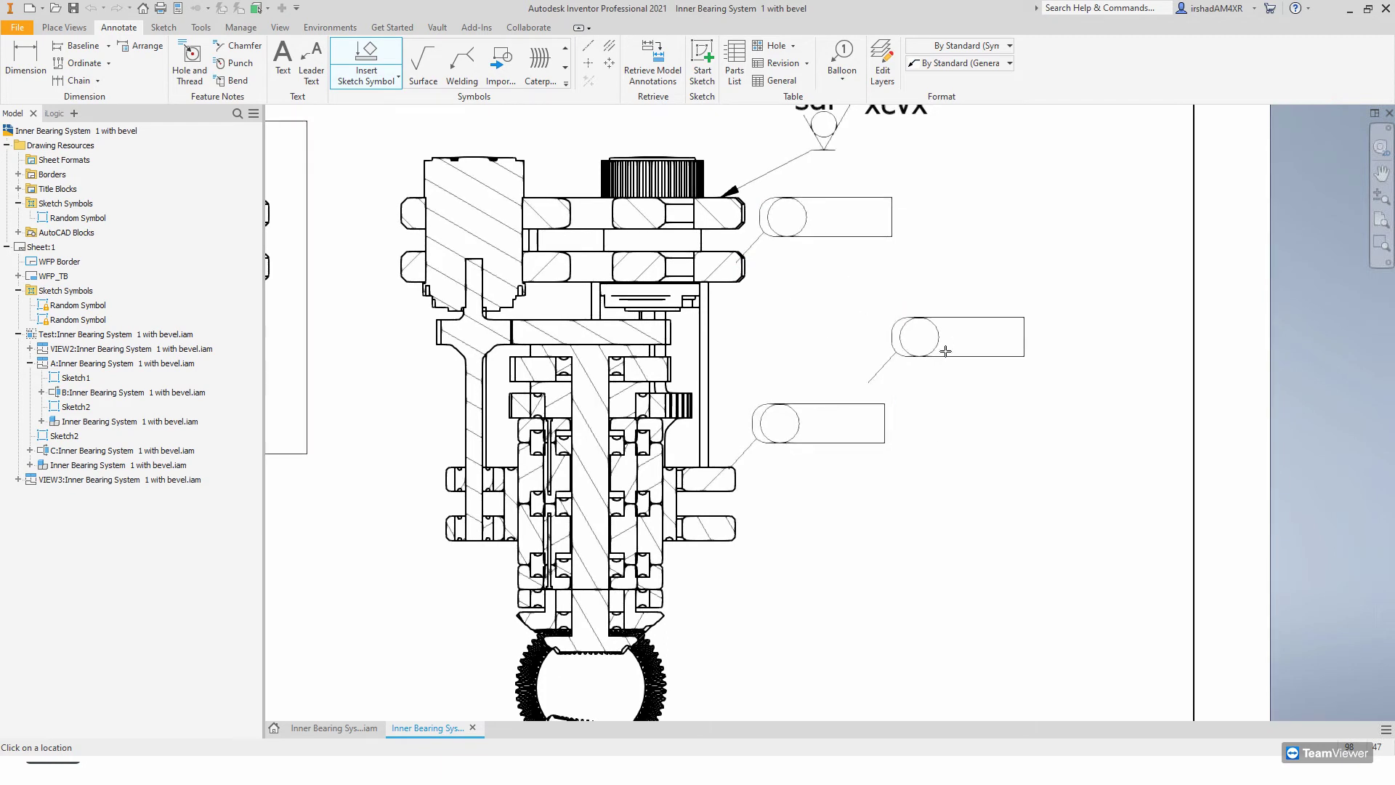
# - Delete both Random Symbol copies placed beside Section B-B
pyautogui.scroll(5, 898, 343)
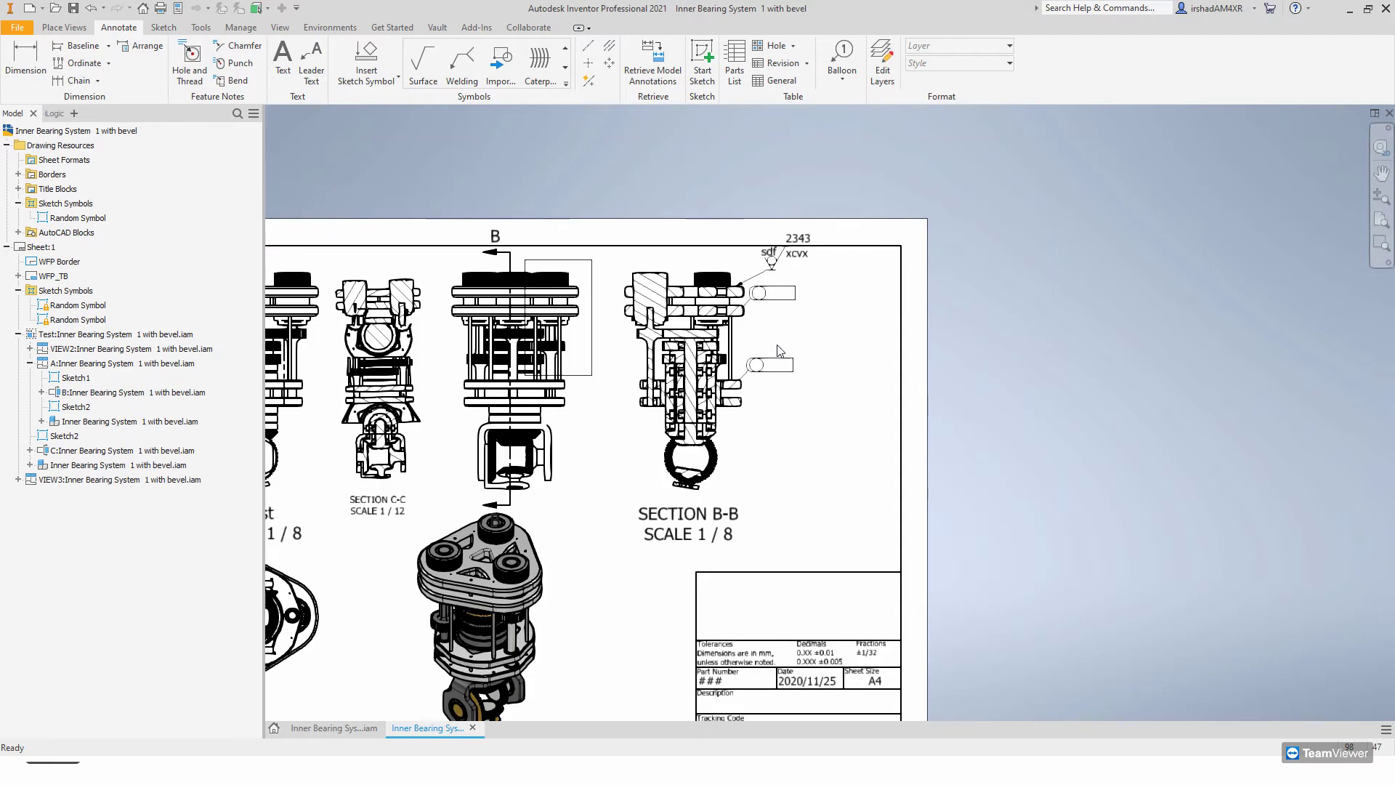
pyautogui.moveTo(640, 314); pyautogui.dragTo(793, 293, button='middle')
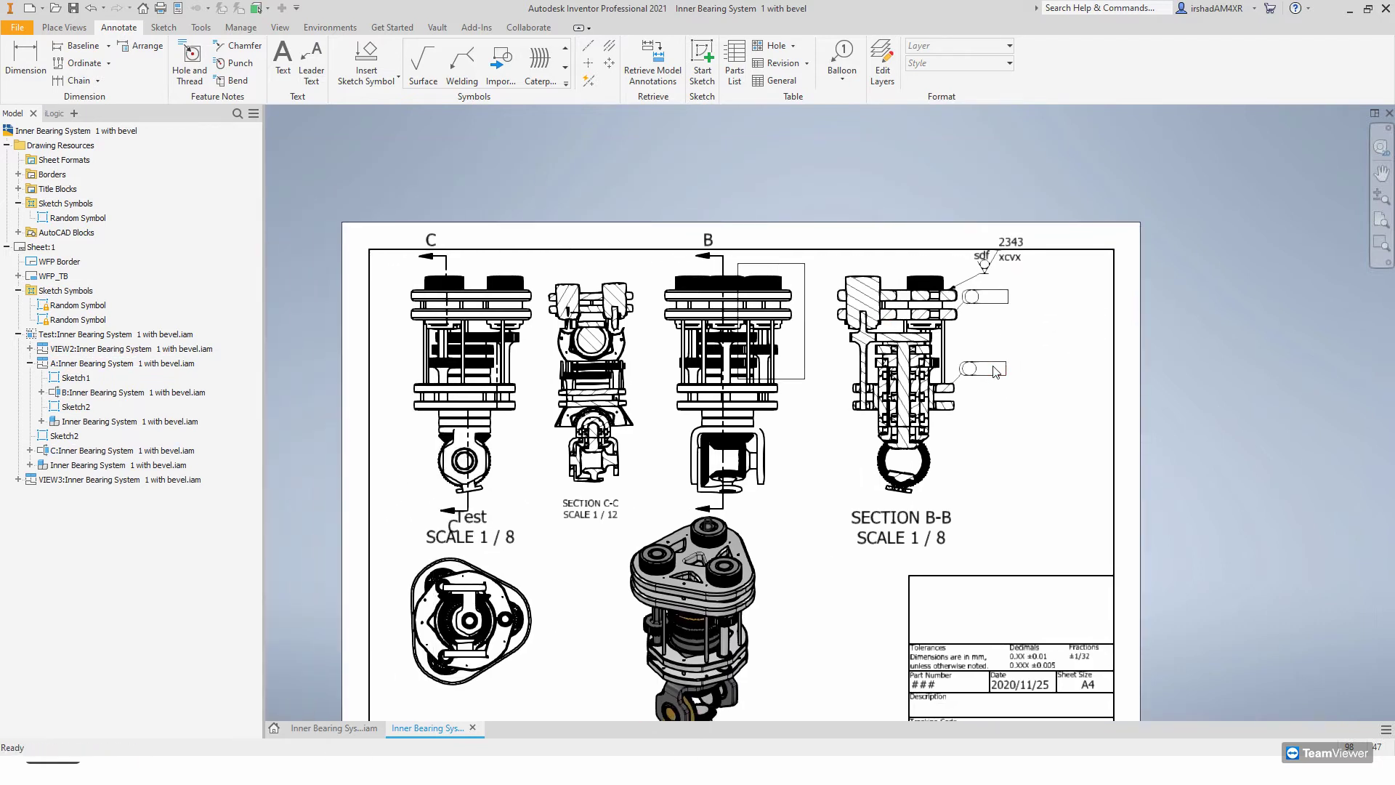
pyautogui.click(993, 371)
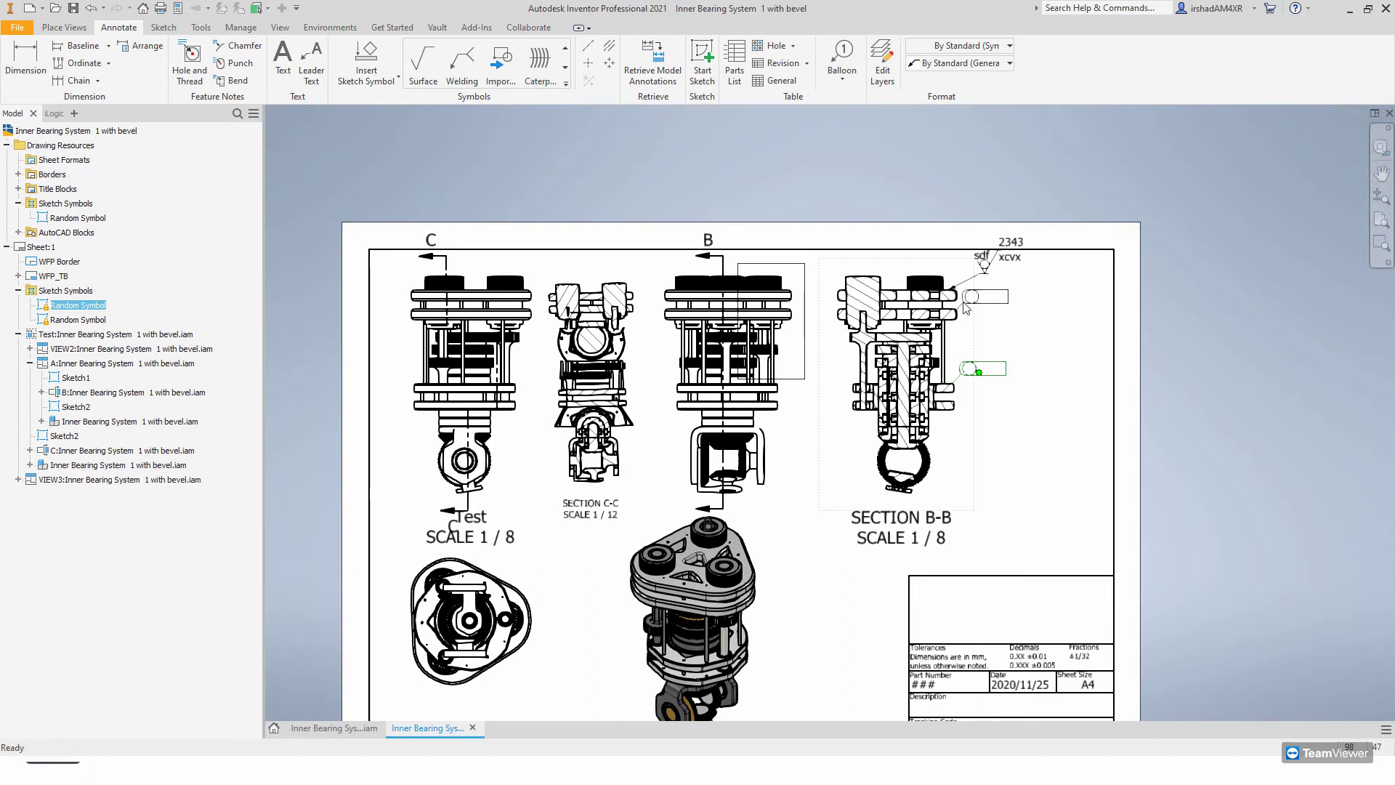
pyautogui.press('Delete')
pyautogui.click(988, 303)
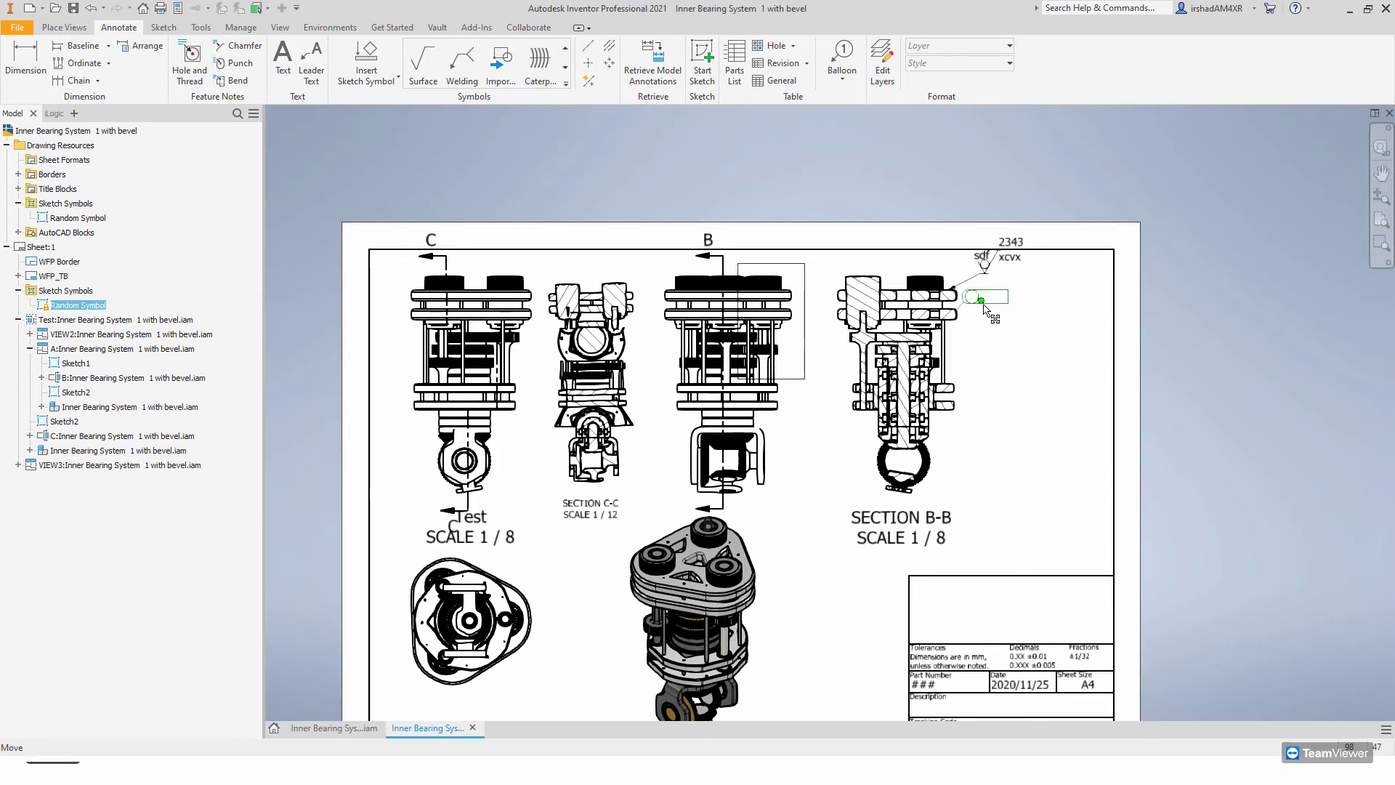
pyautogui.press('Delete')
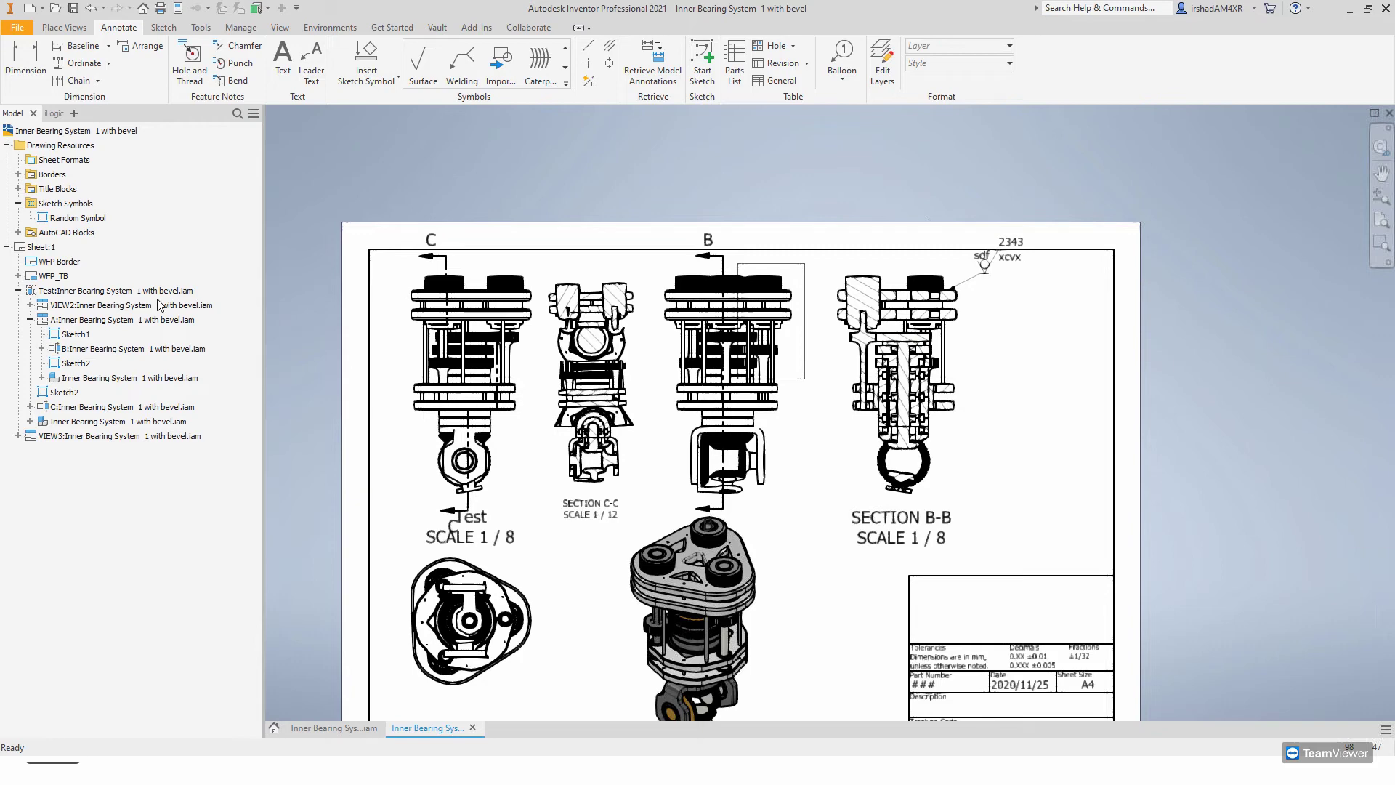
# - Switch to the PowerPoint show, advance to the Section #3 – Dimensioning Tips & Tricks slide, and return to the Inventor drawing
pyautogui.moveTo(760, 763)
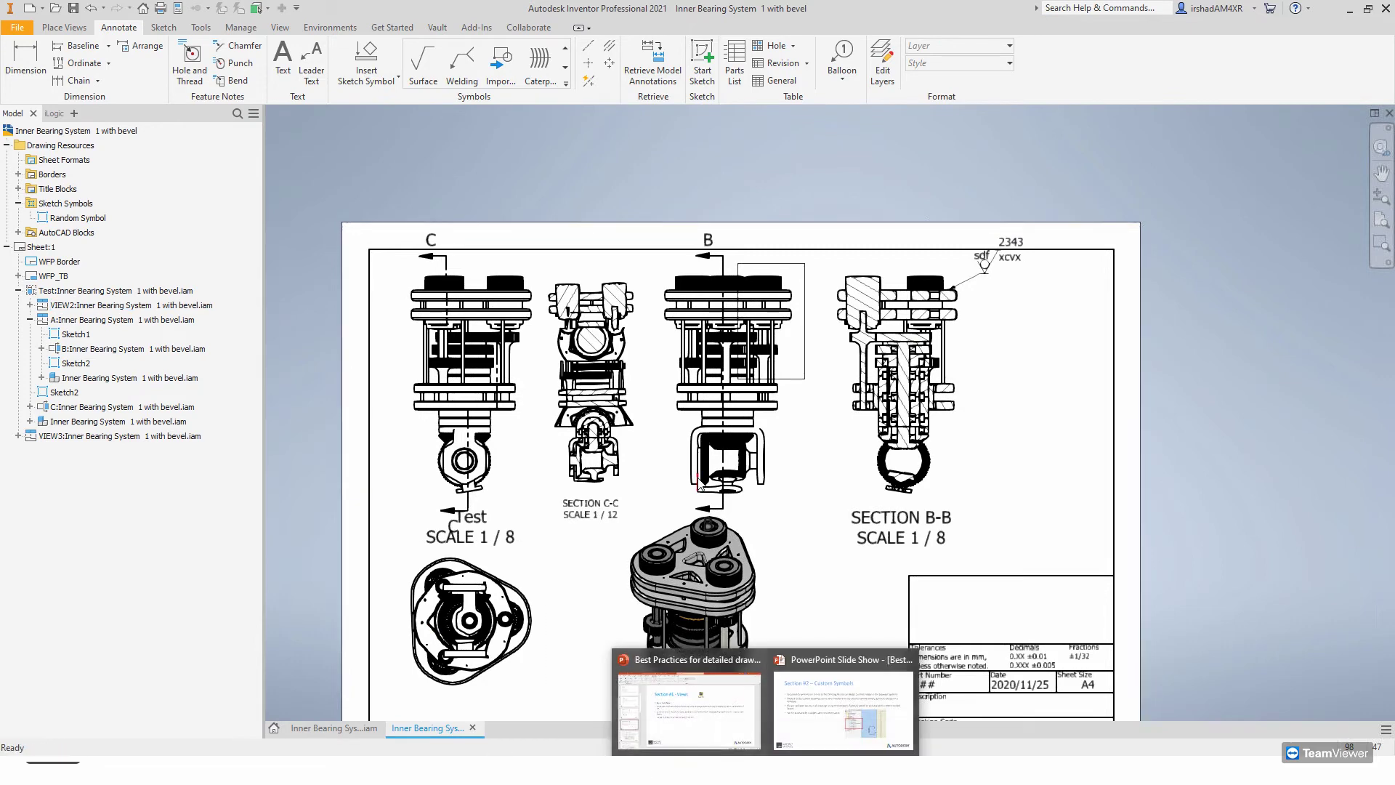
pyautogui.click(870, 748)
pyautogui.click(749, 502)
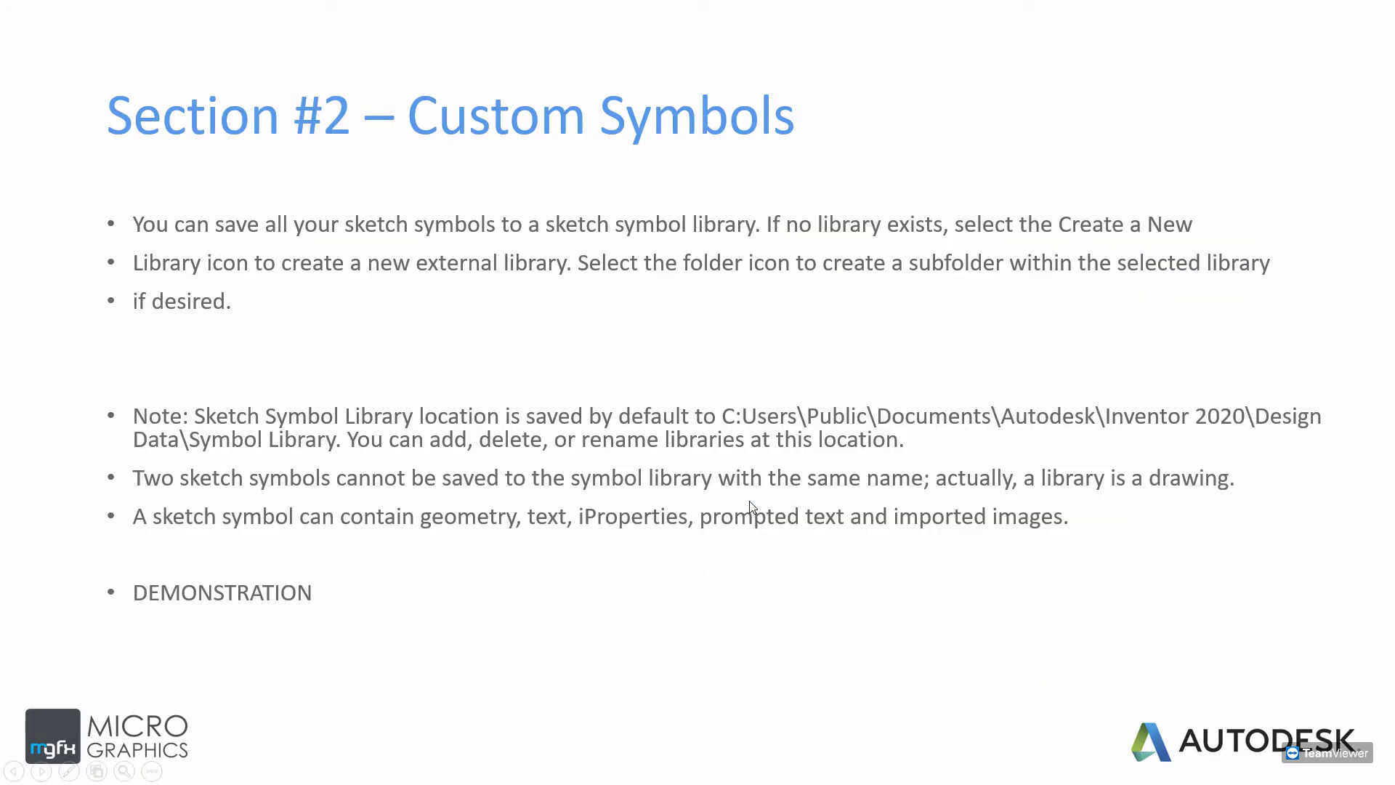
pyautogui.click(571, 445)
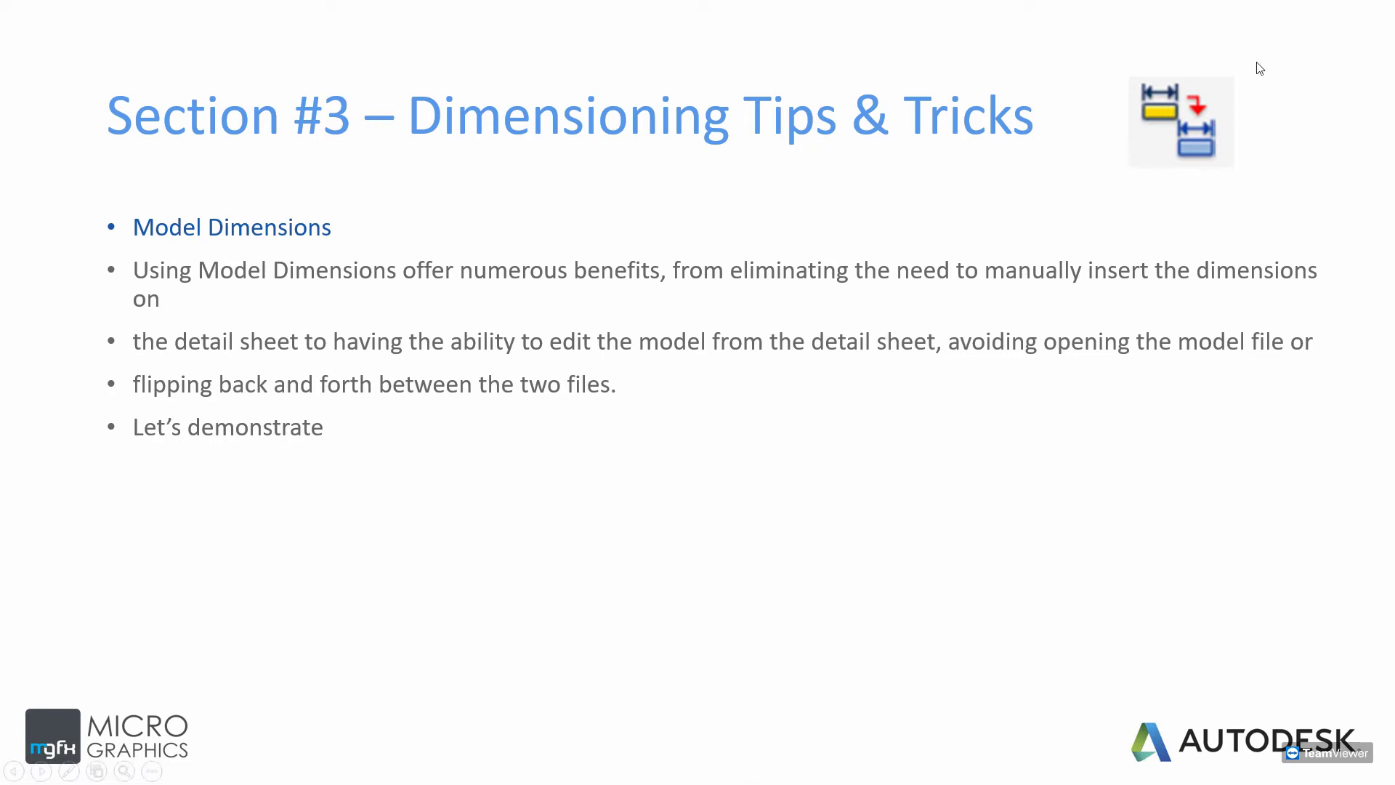
pyautogui.press('Escape')
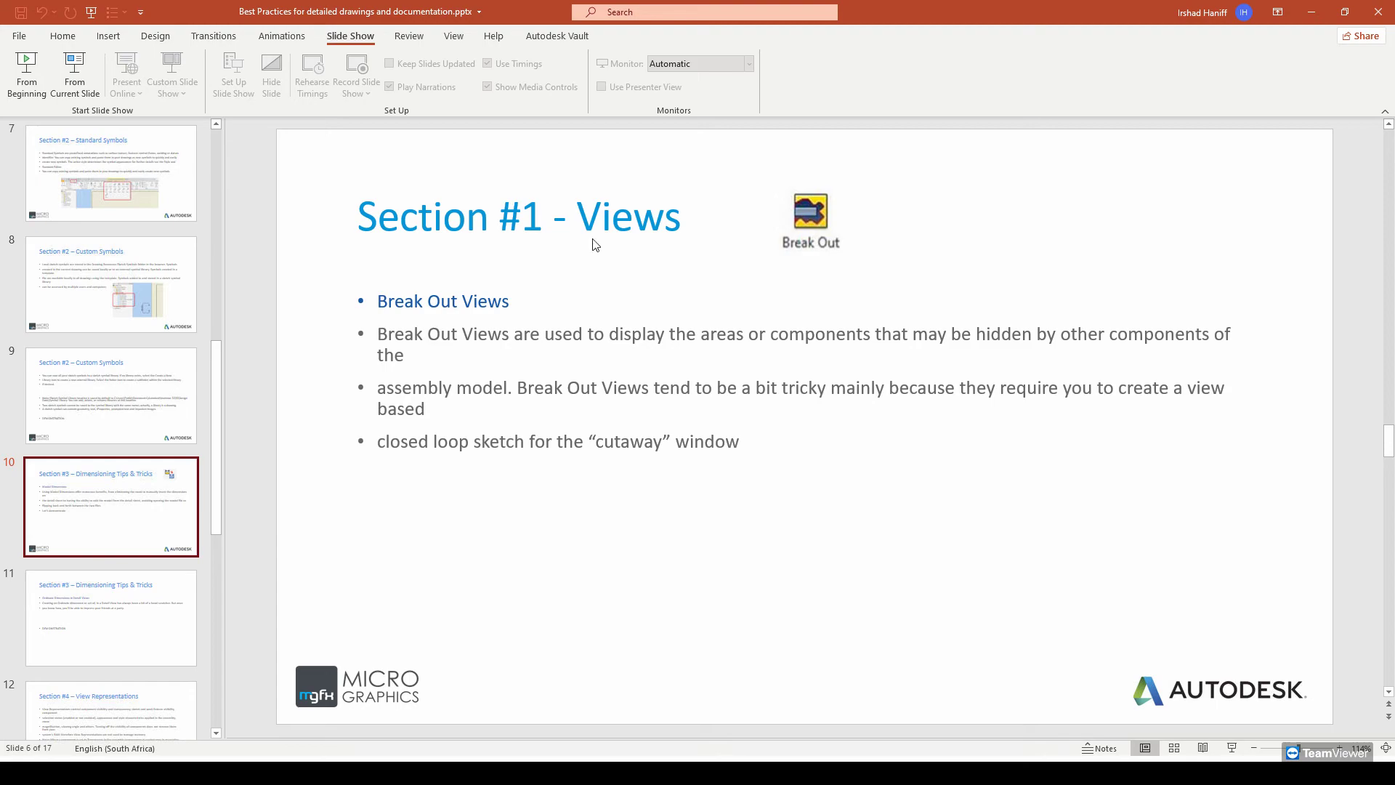
pyautogui.click(1311, 12)
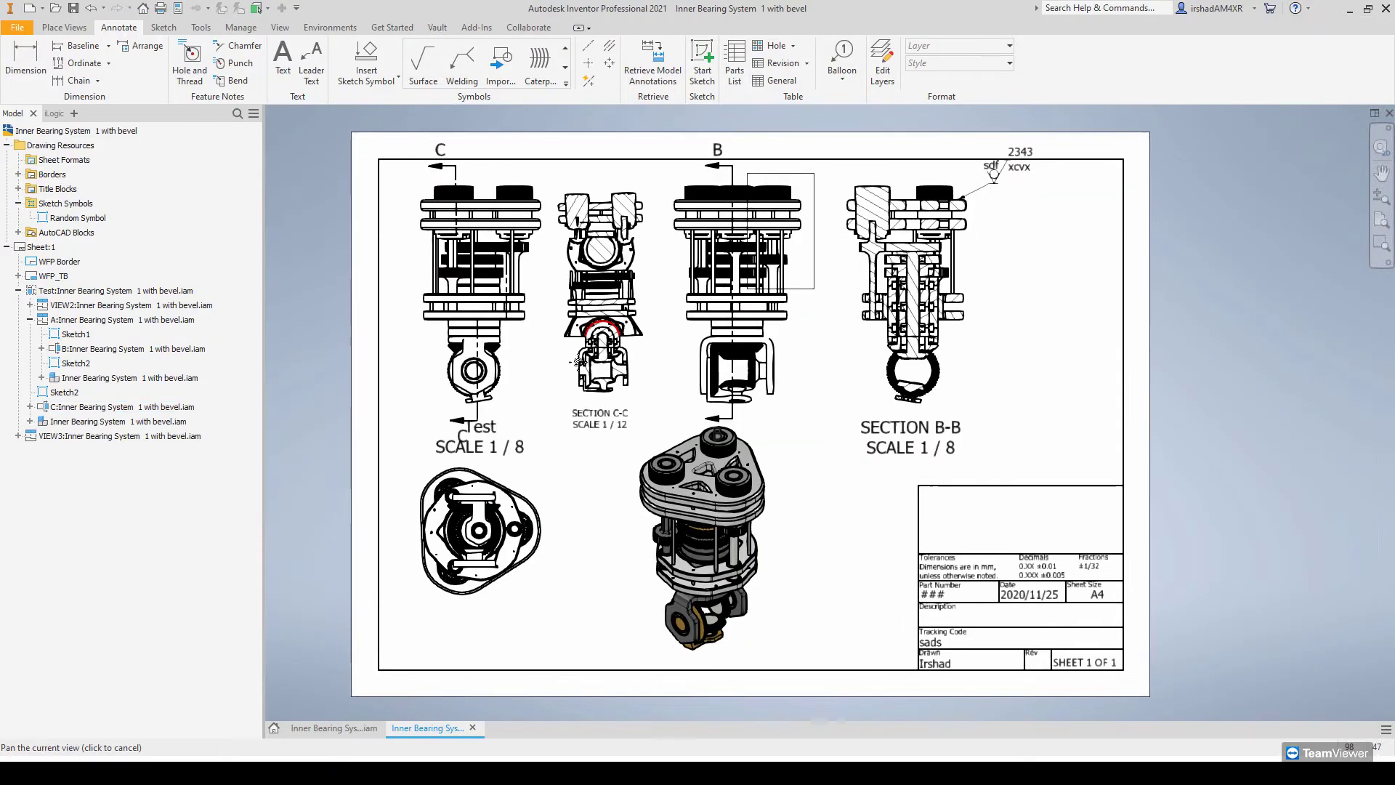
# - Dimension the overall width of the lowest flange plate in the Test view, placing the dimension below the view
pyautogui.moveTo(578, 361); pyautogui.dragTo(532, 389, button='middle')
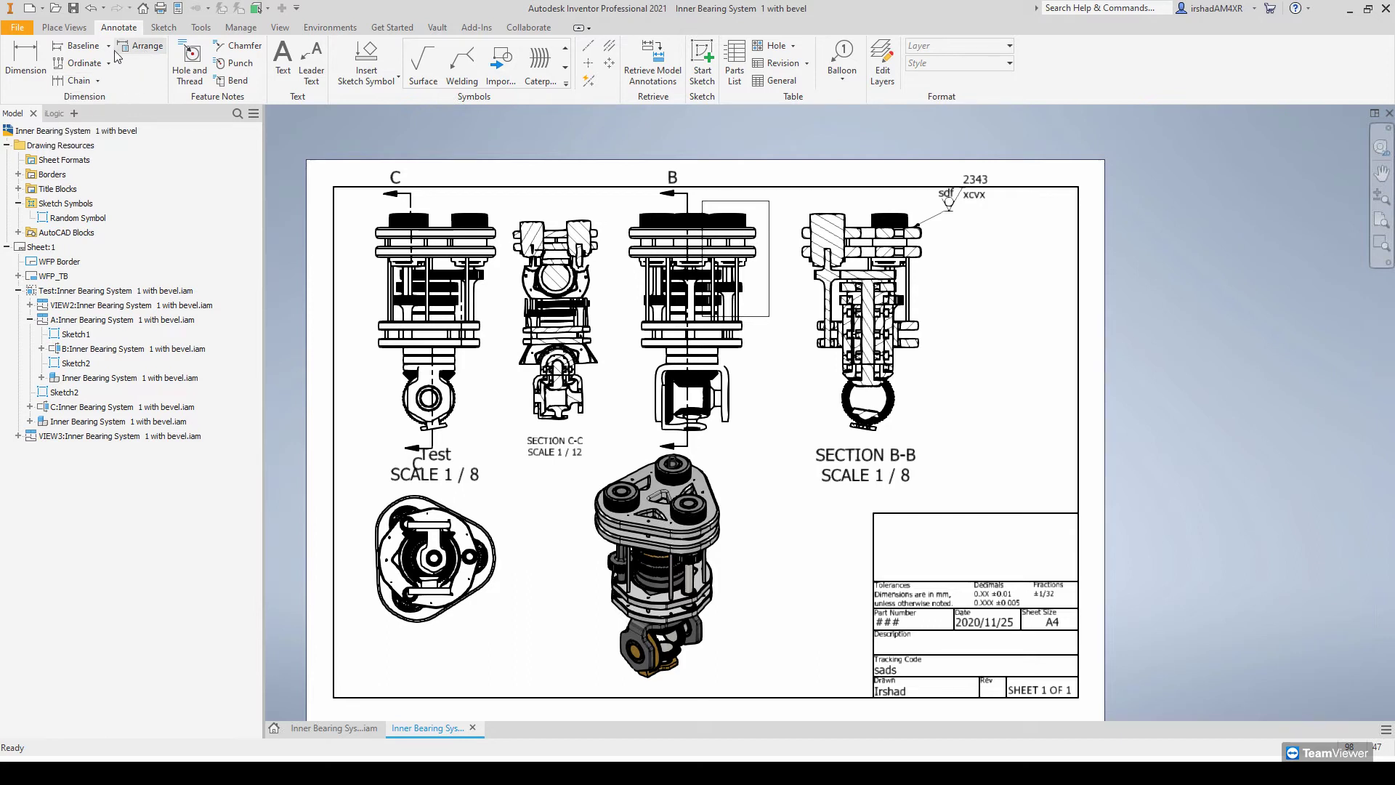
pyautogui.press('F2')
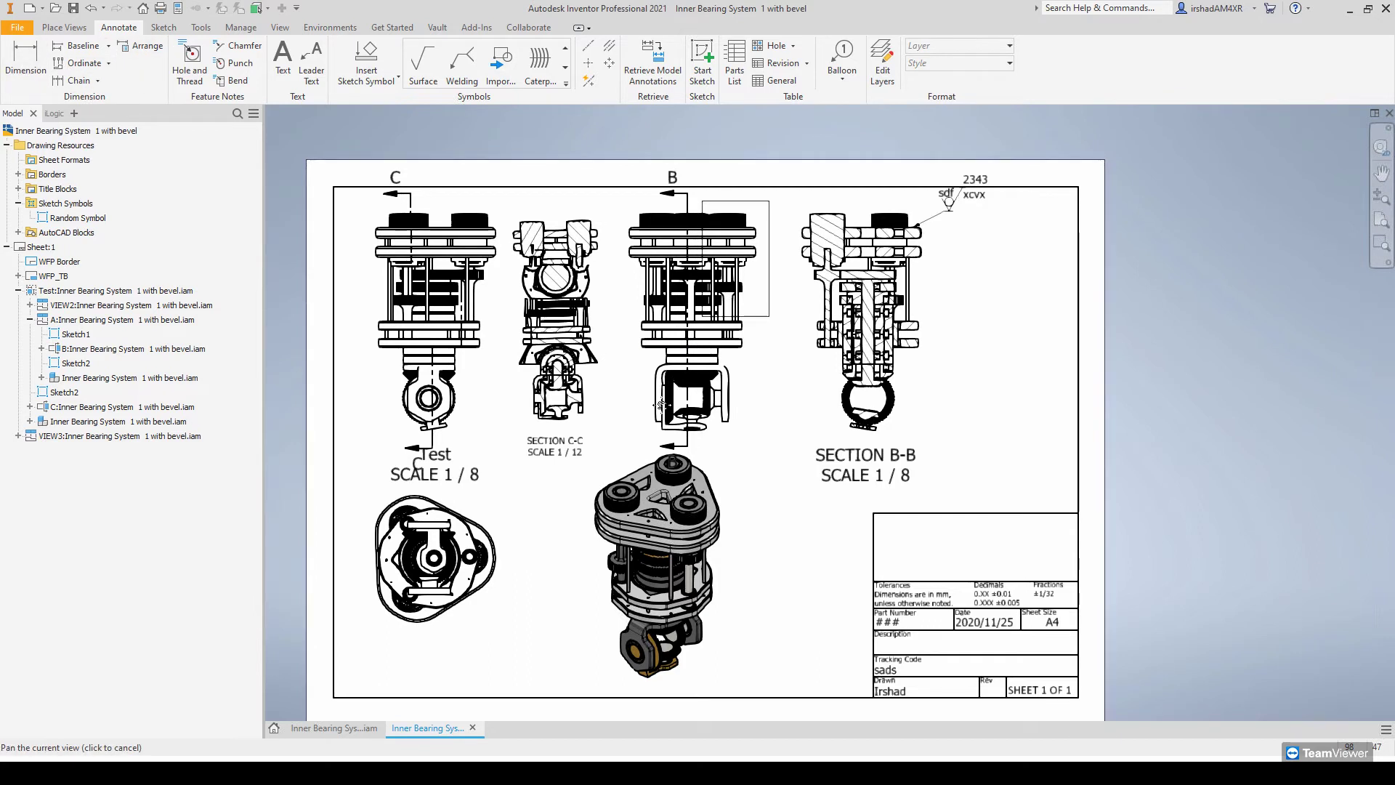
pyautogui.moveTo(662, 405); pyautogui.dragTo(623, 465, button='middle')
pyautogui.press('d')
pyautogui.scroll(3, 667, 401)
pyautogui.moveTo(488, 415); pyautogui.dragTo(906, 390, button='middle')
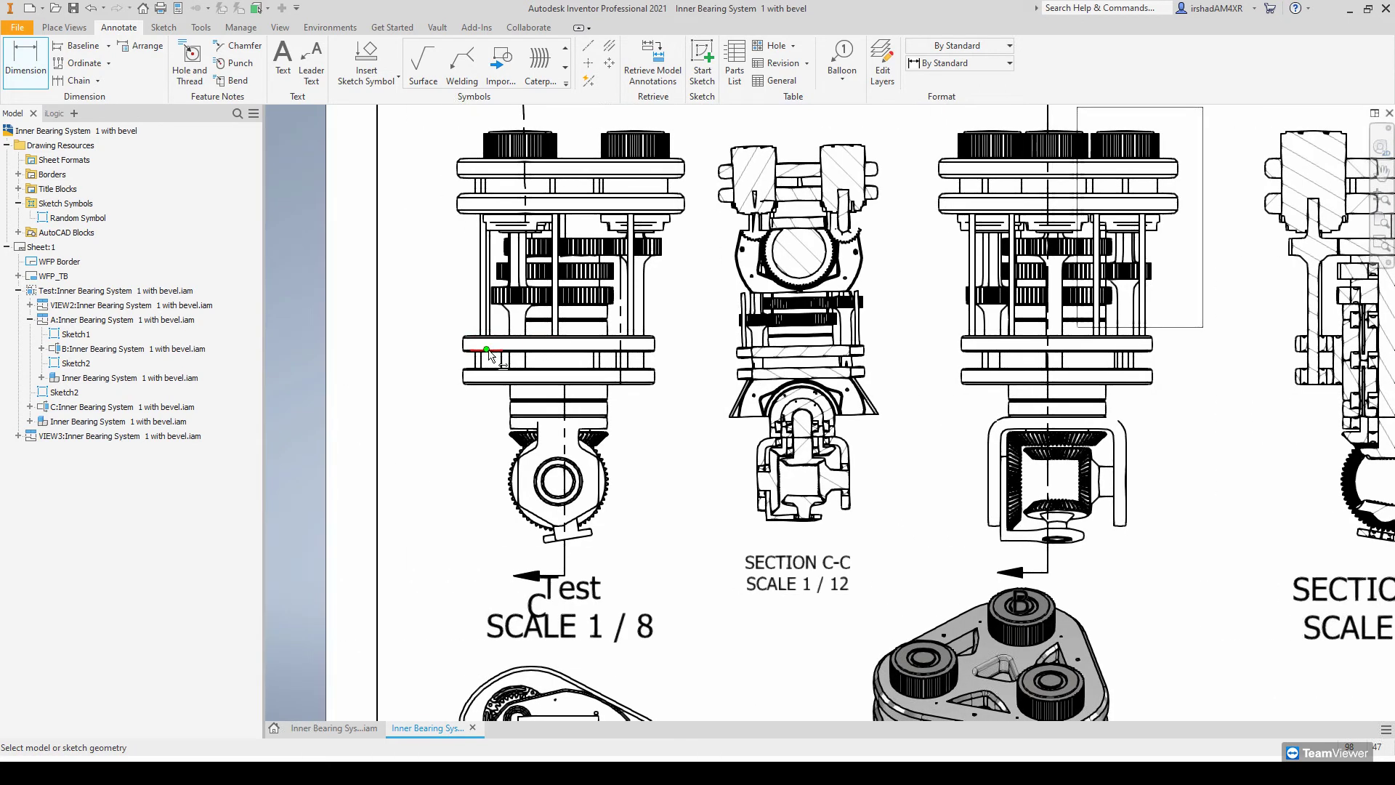
pyautogui.scroll(3, 552, 392)
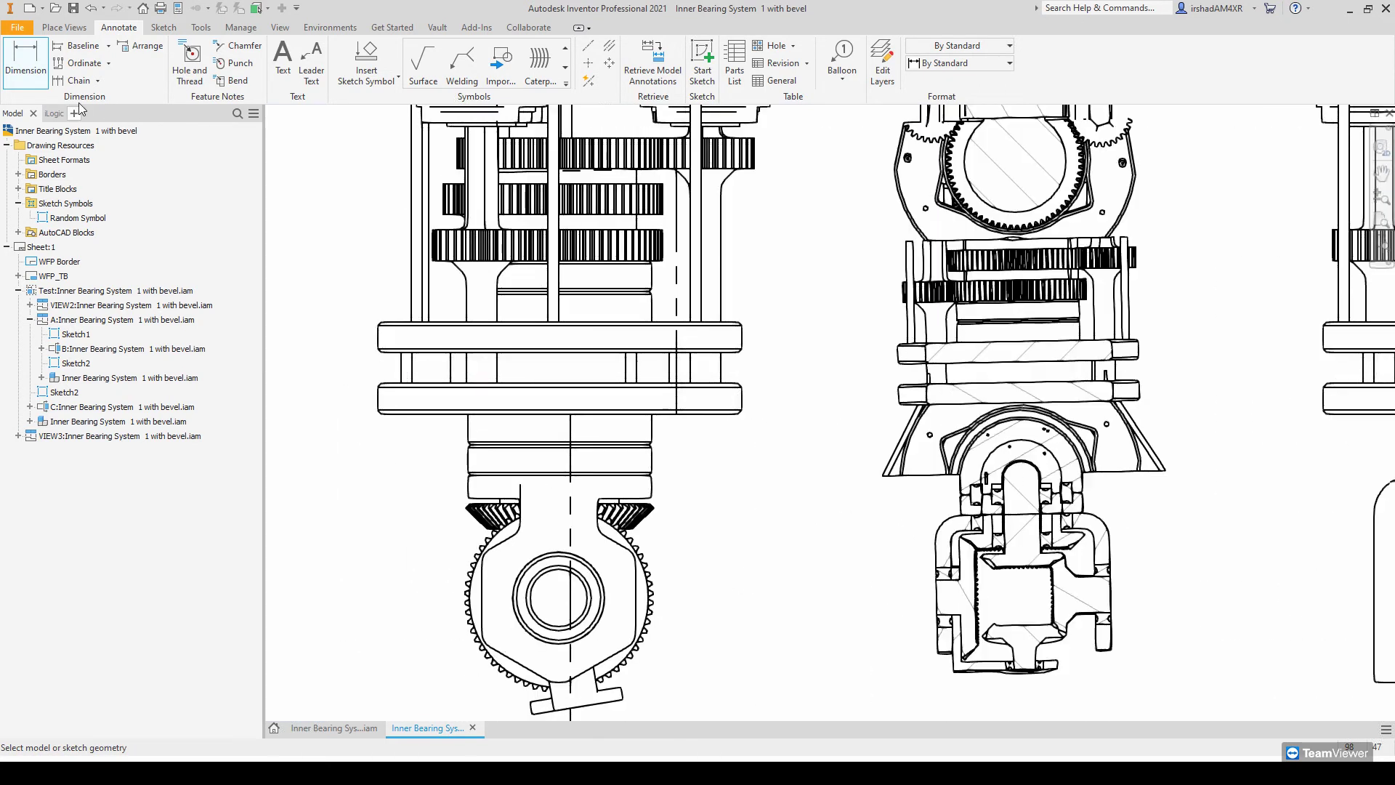
pyautogui.scroll(-2, 583, 427)
pyautogui.scroll(-4, 583, 428)
pyautogui.scroll(5, 666, 442)
pyautogui.moveTo(458, 408); pyautogui.dragTo(658, 395, button='middle')
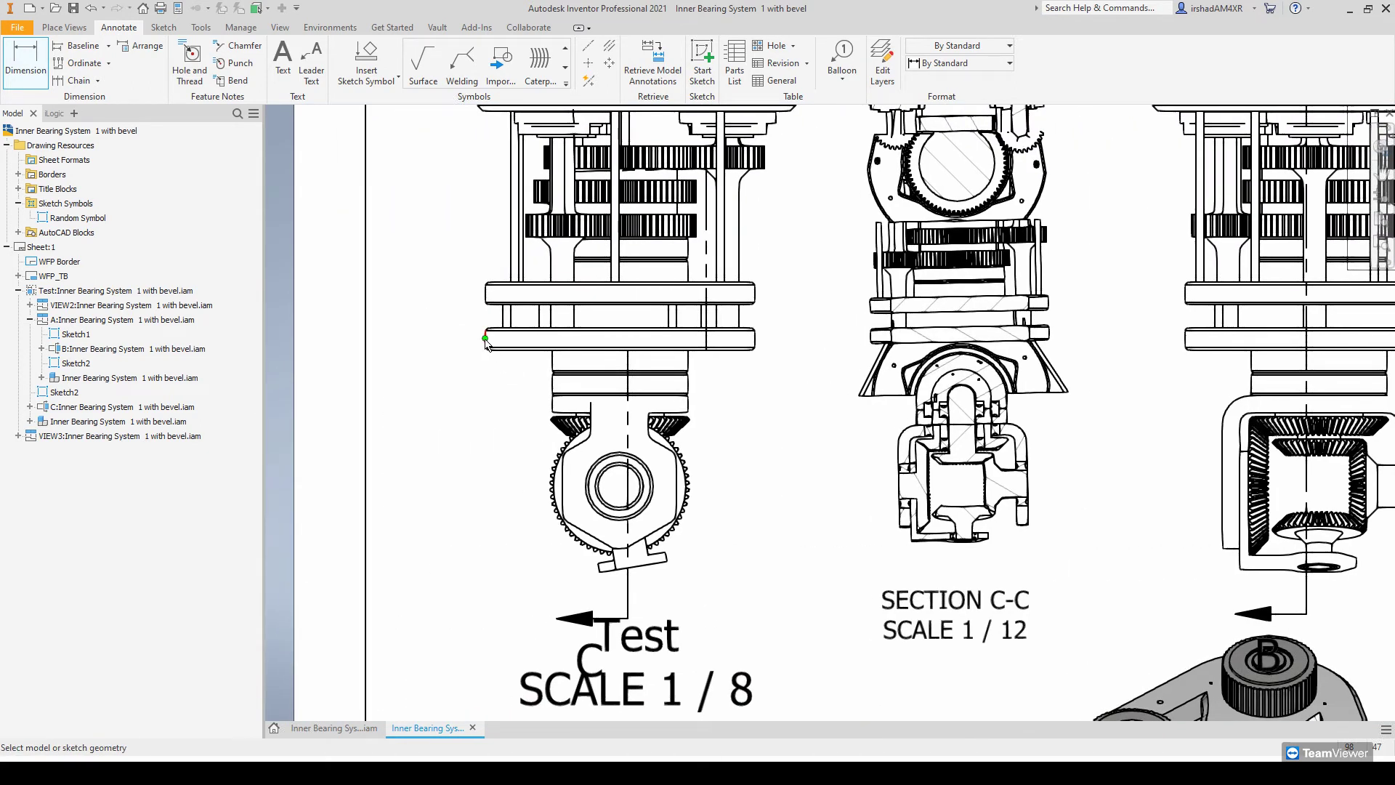
pyautogui.click(485, 343)
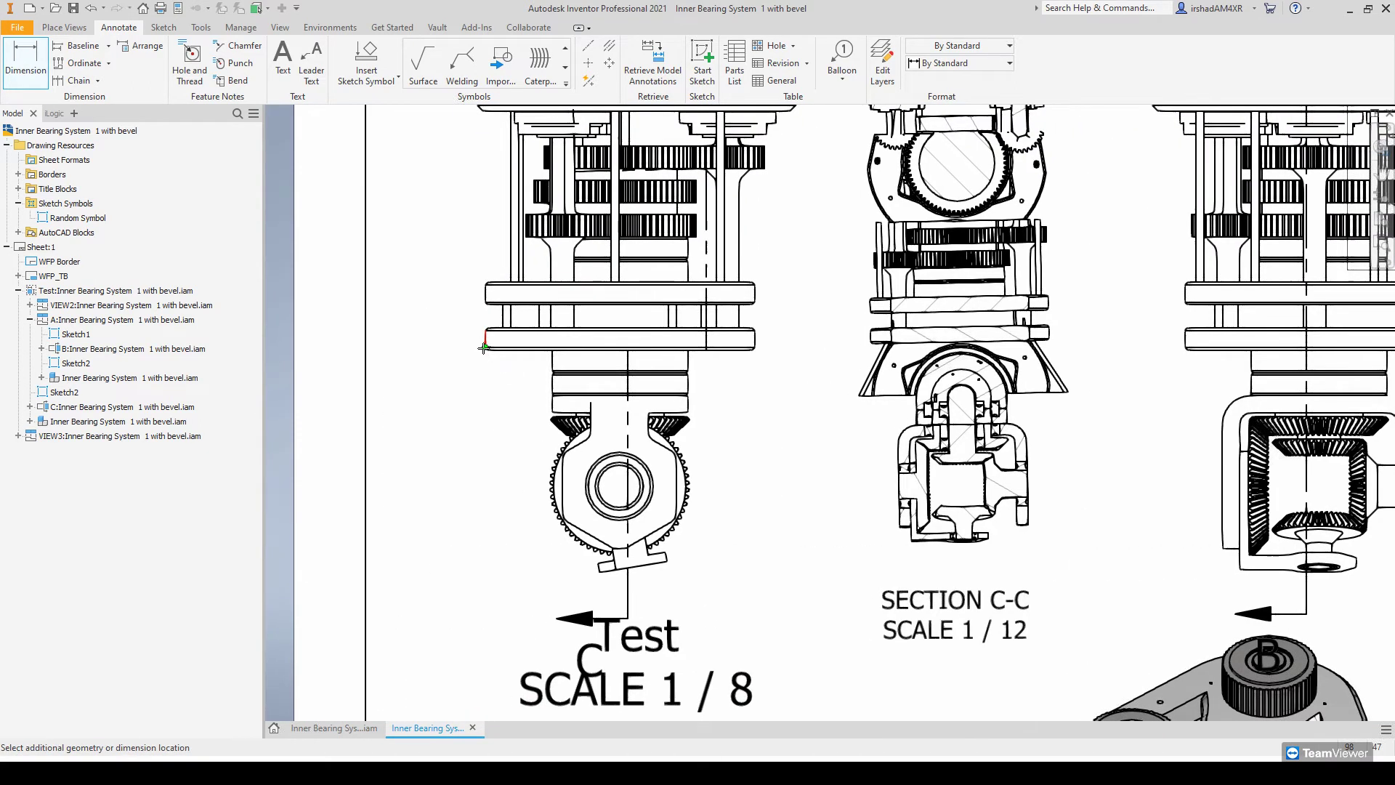
pyautogui.click(753, 349)
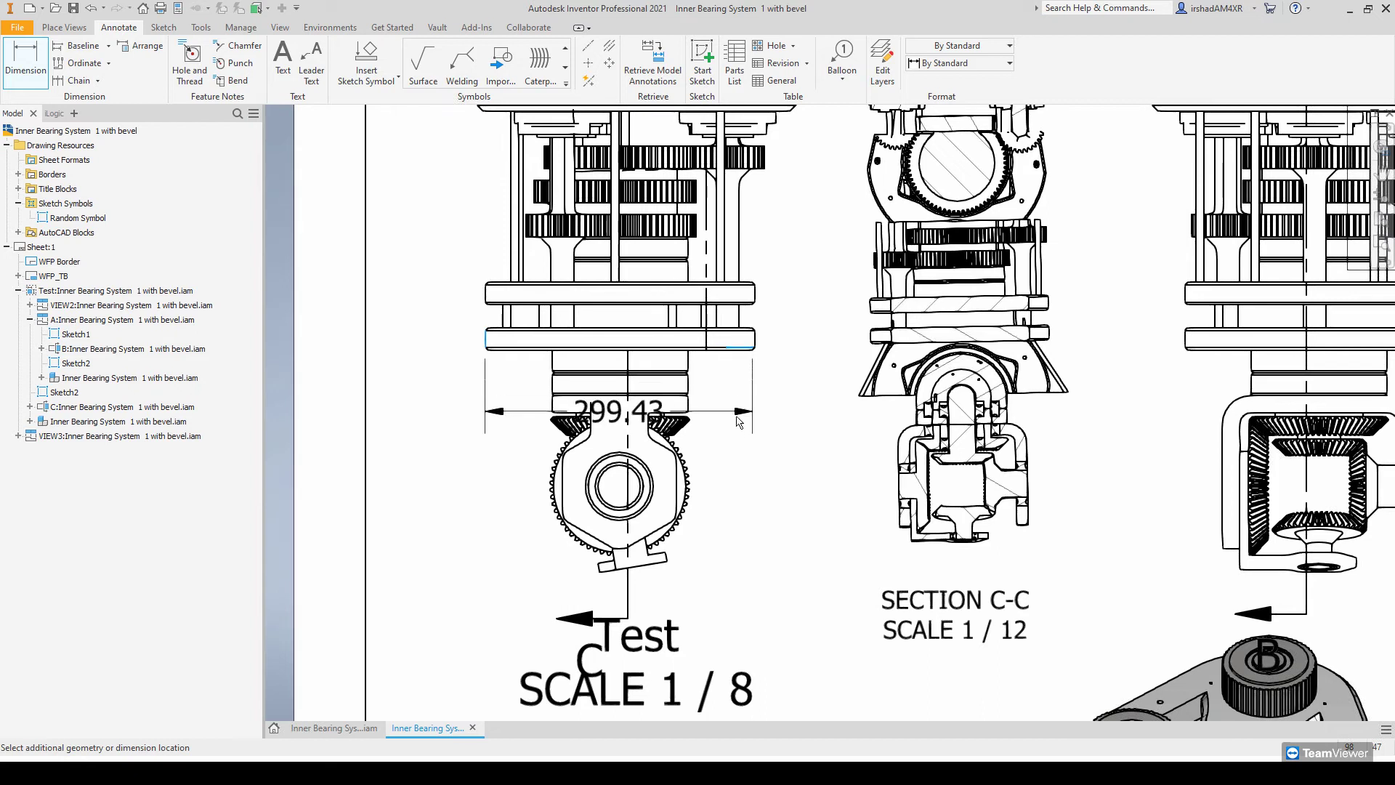
pyautogui.click(734, 600)
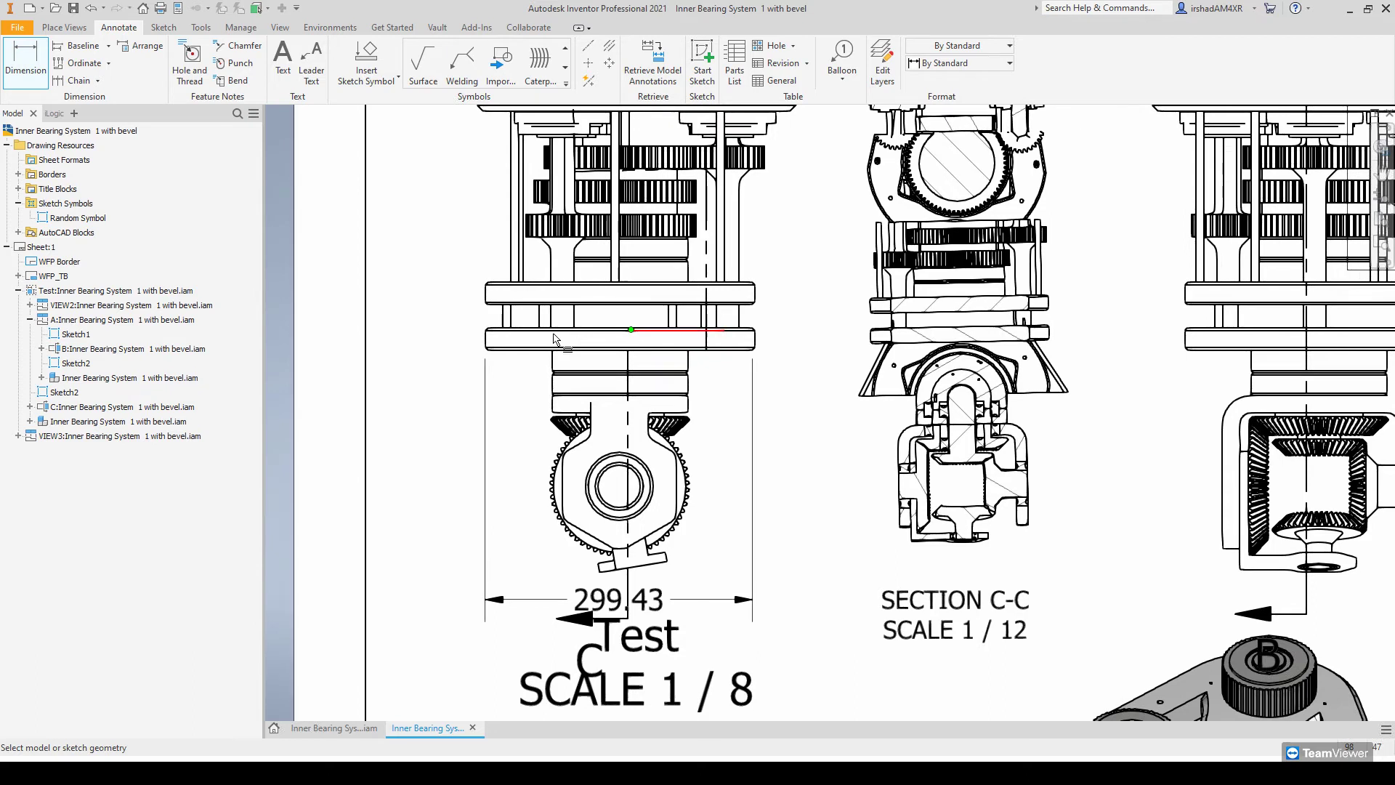
# - Dimension the leftmost segment of the lowest flange plate's upper edge in the Test view, placing it below the plate
pyautogui.scroll(3, 537, 336)
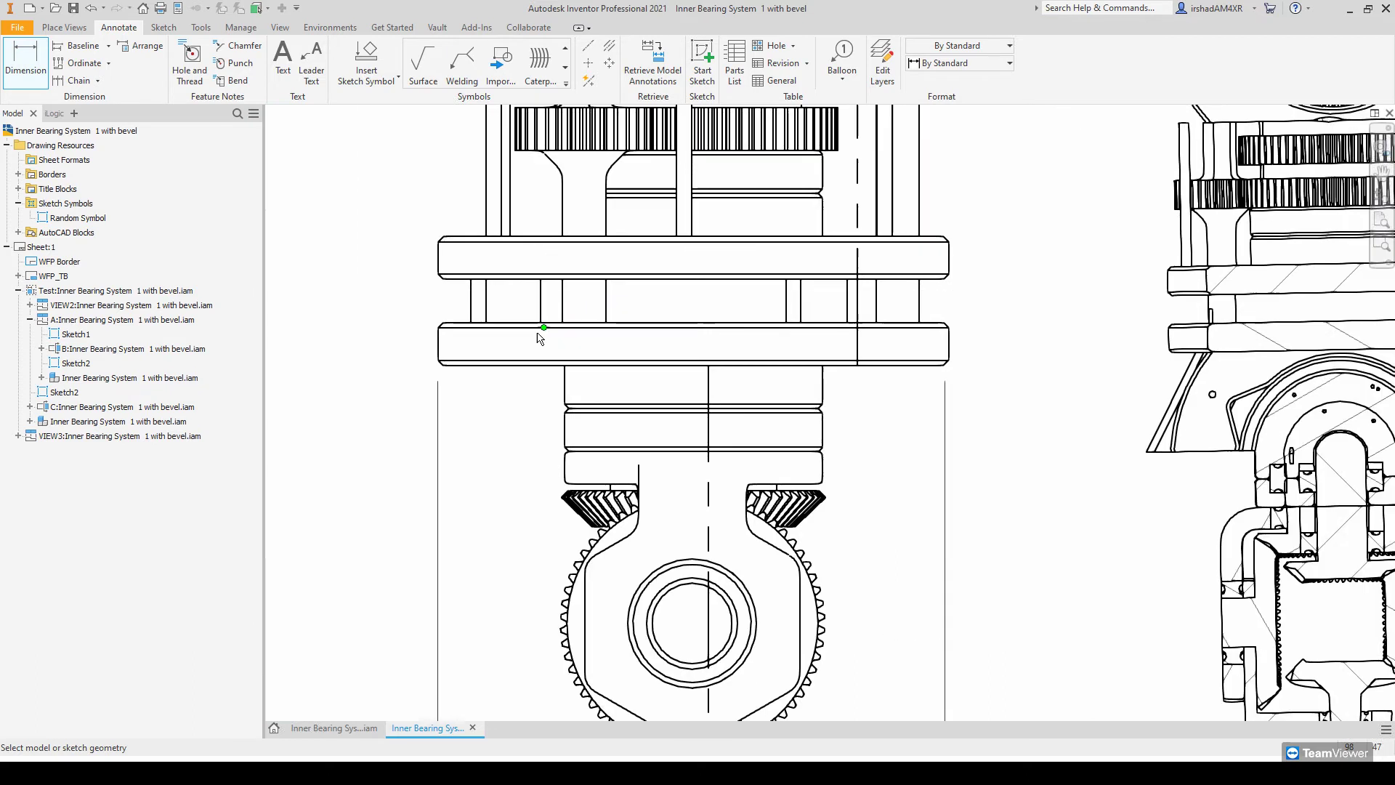
pyautogui.click(491, 328)
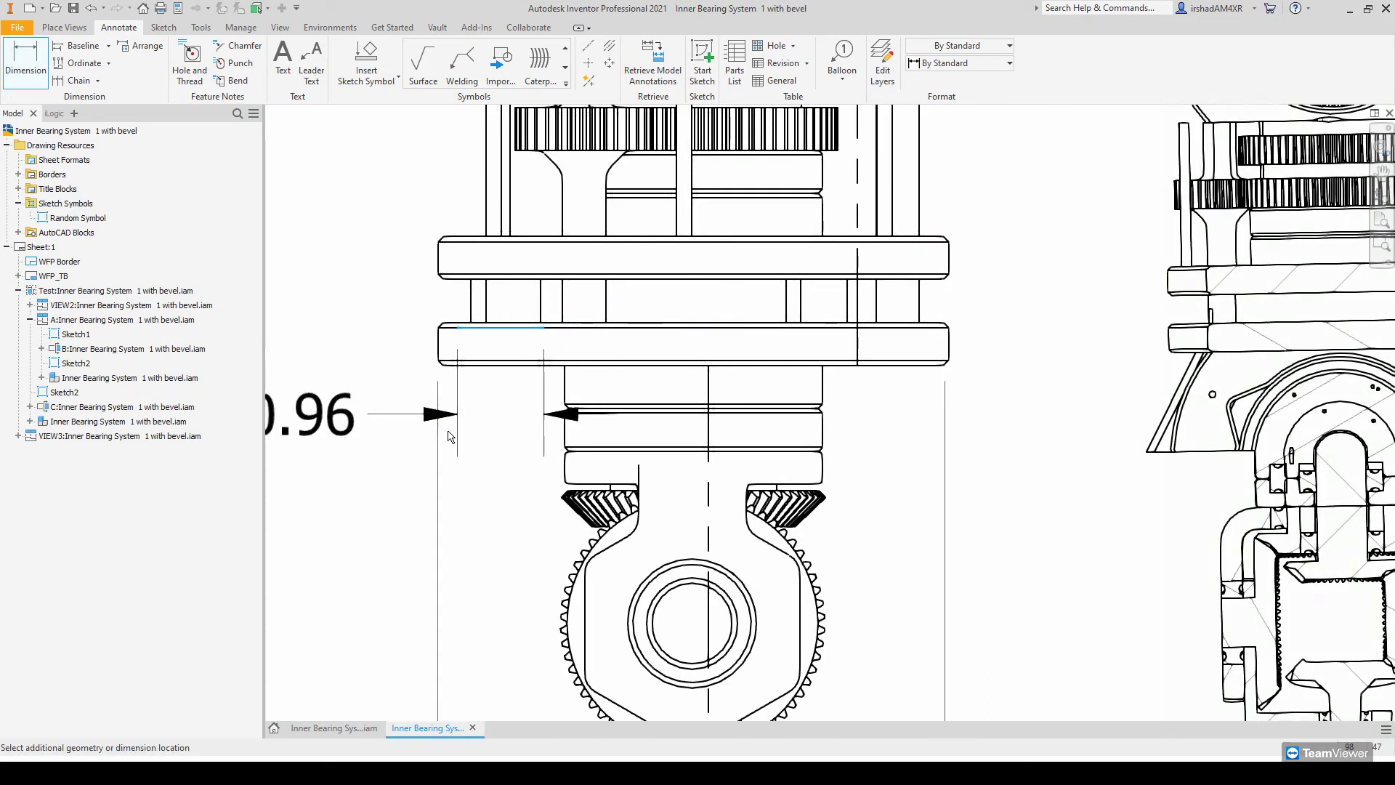
pyautogui.click(449, 451)
# - Dimension the vertical distance between the upper and lower plate pairs in the Test view, placing it at the view's right side
pyautogui.scroll(-5, 449, 451)
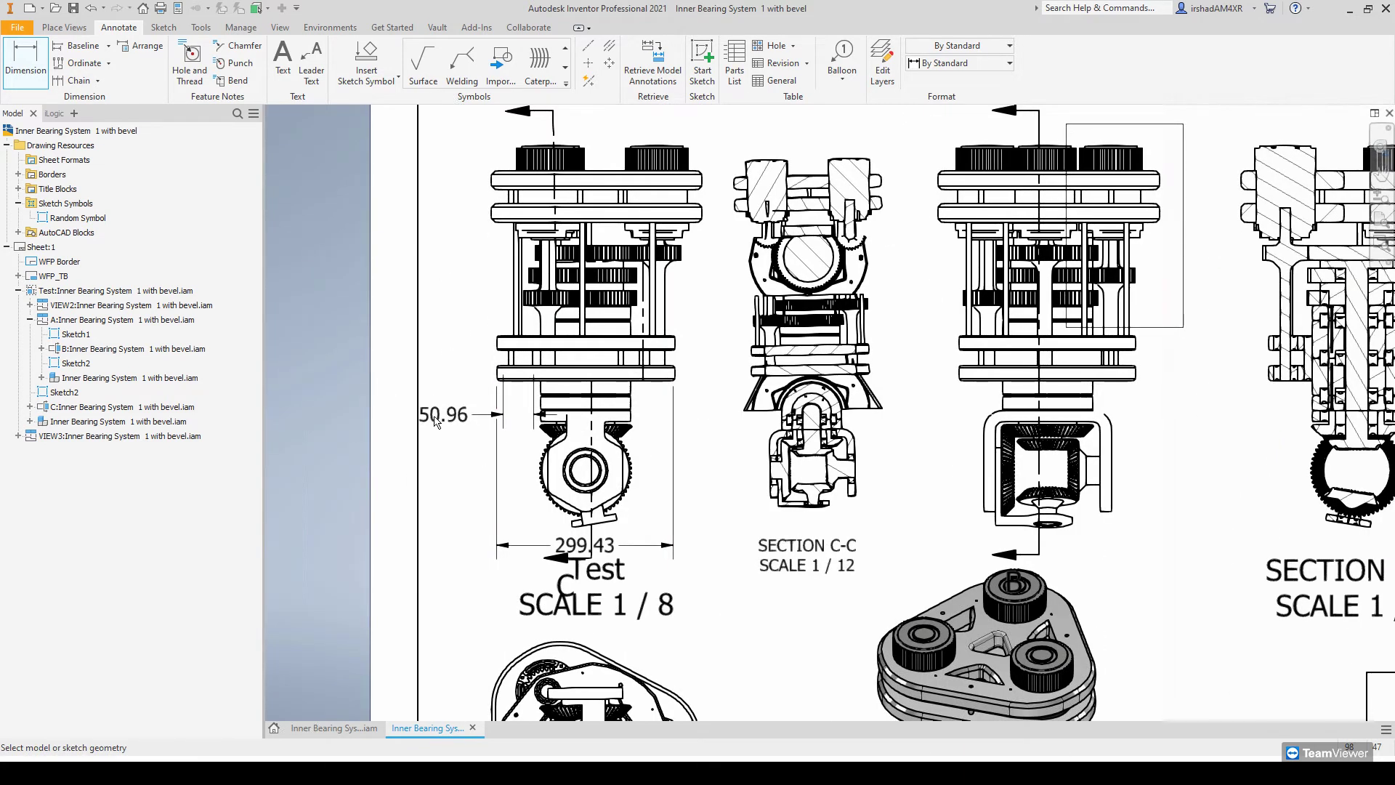
pyautogui.scroll(3, 570, 226)
pyautogui.click(566, 224)
pyautogui.click(593, 434)
pyautogui.click(749, 393)
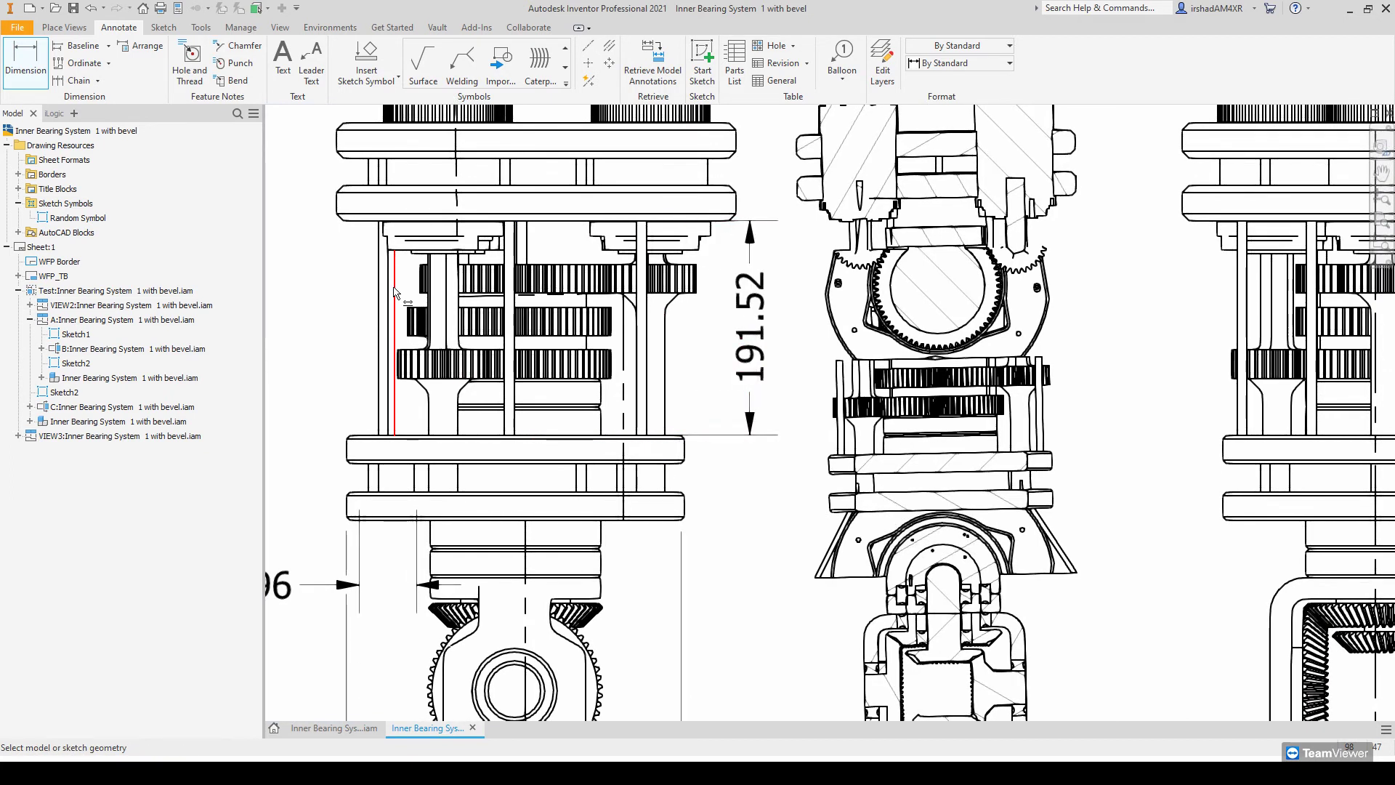
pyautogui.moveTo(394, 291); pyautogui.dragTo(509, 284, button='middle')
pyautogui.click(29, 50)
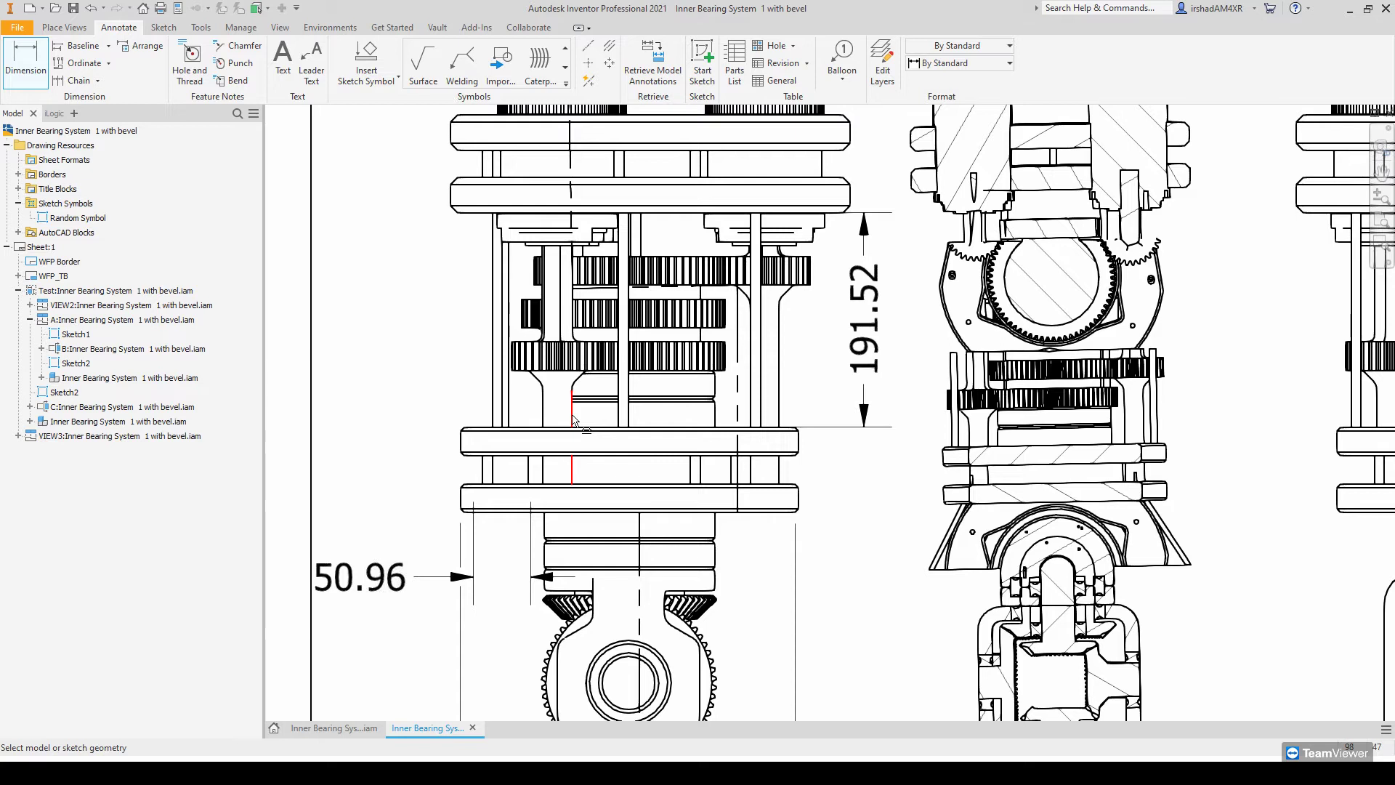
pyautogui.scroll(-5, 581, 389)
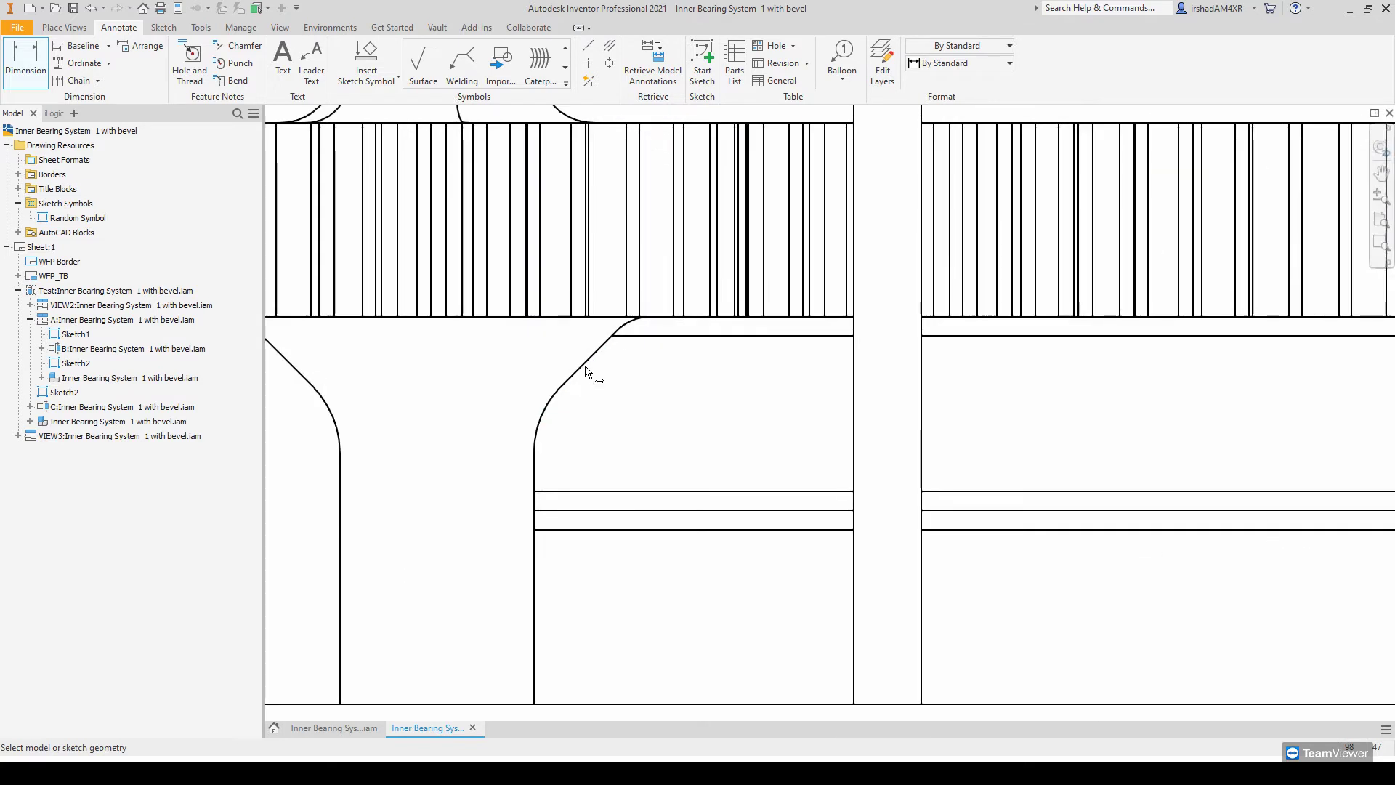
pyautogui.click(585, 361)
pyautogui.click(663, 336)
pyautogui.scroll(4, 613, 396)
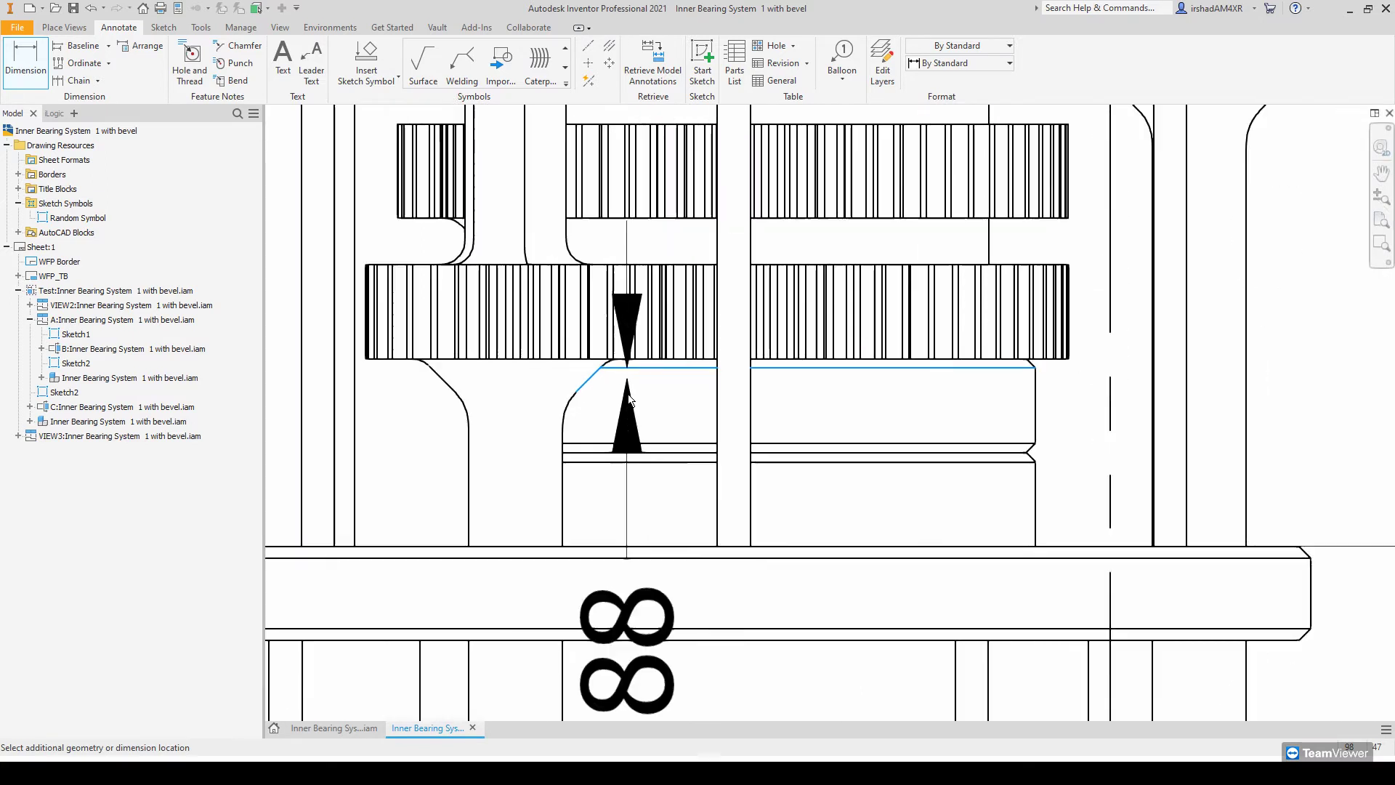
pyautogui.press('Escape')
# - Add an angular dimension between the slanted bracket edge and the lower plate's horizontal edge on the right side of Section C-C
pyautogui.scroll(5, 621, 379)
pyautogui.moveTo(621, 378); pyautogui.dragTo(628, 422, button='middle')
pyautogui.moveTo(658, 327); pyautogui.dragTo(615, 407, button='middle')
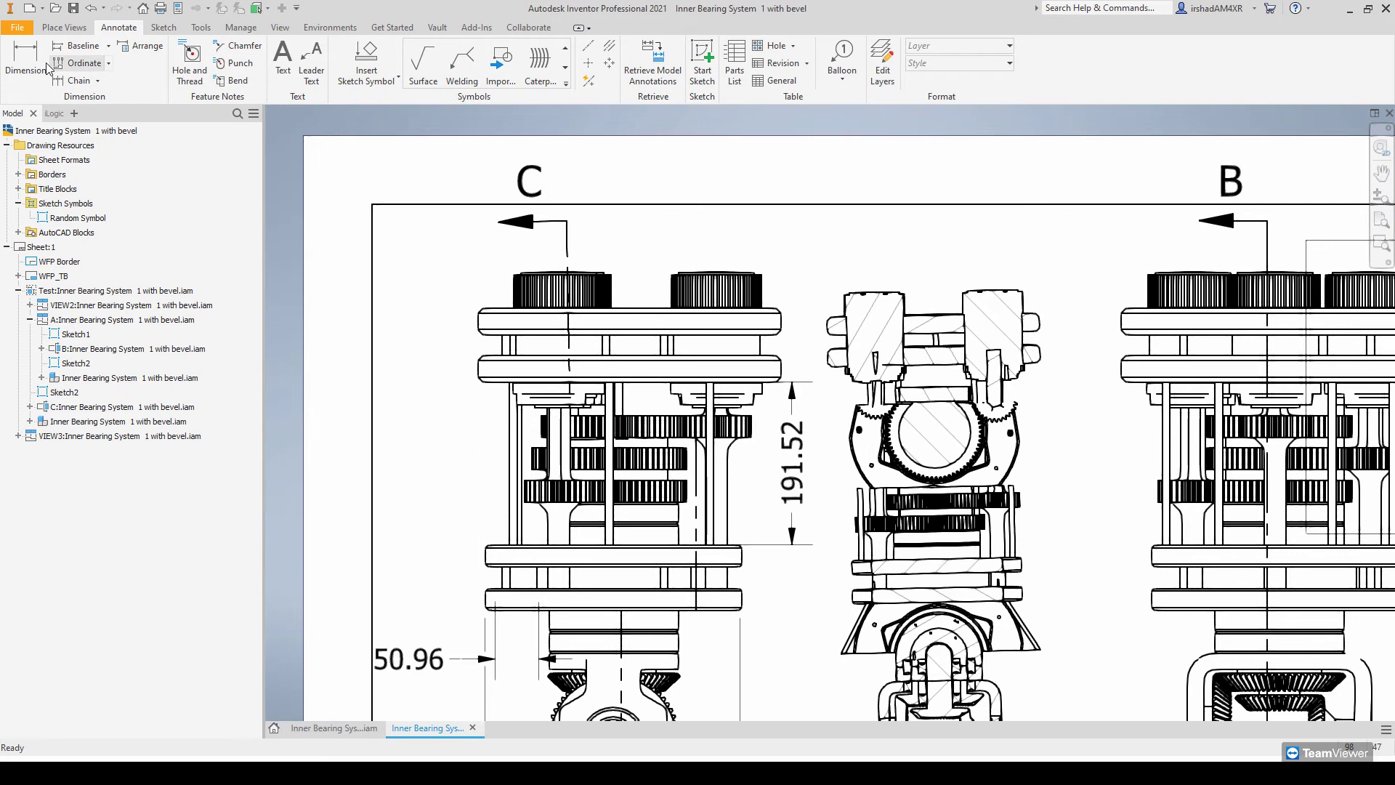
pyautogui.scroll(2, 887, 451)
pyautogui.scroll(-8, 800, 458)
pyautogui.click(546, 390)
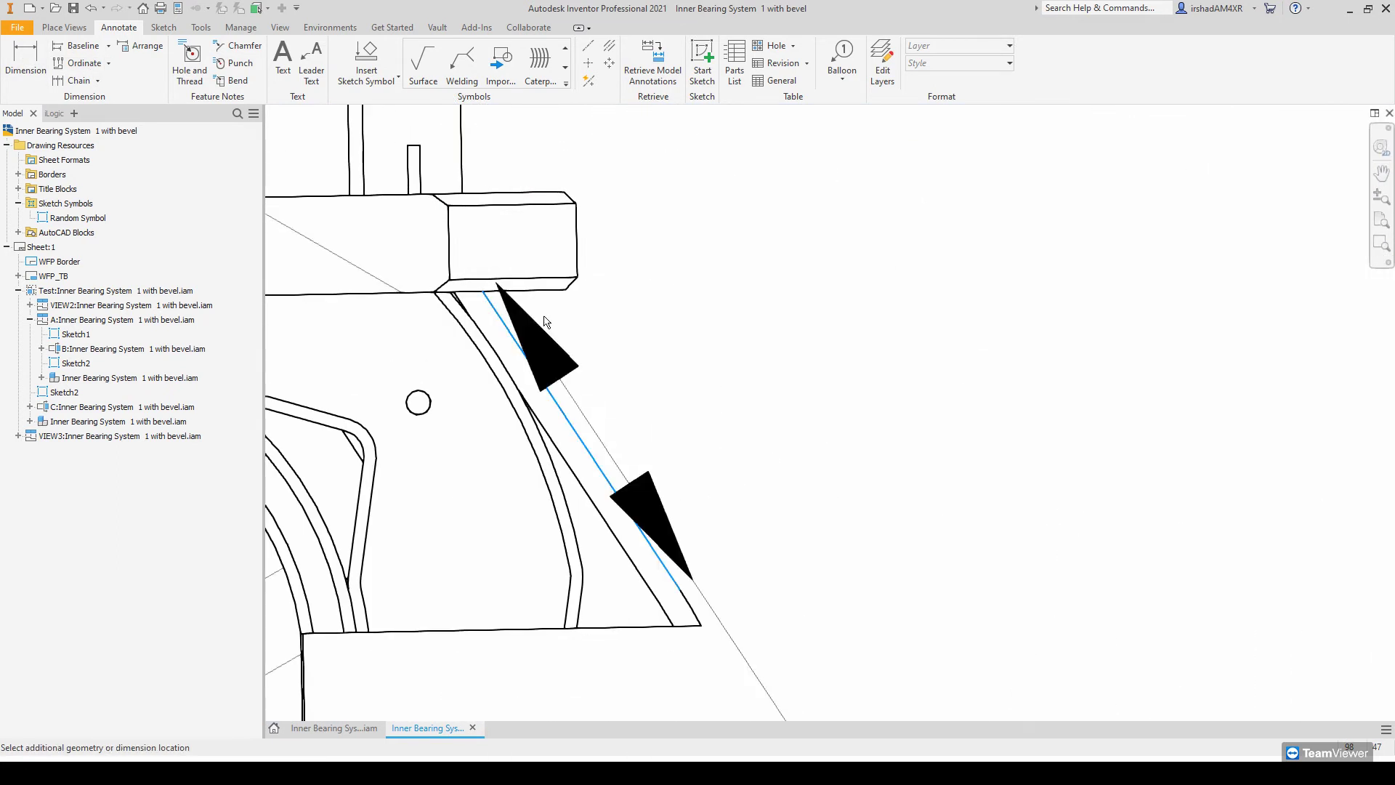
pyautogui.scroll(5, 576, 318)
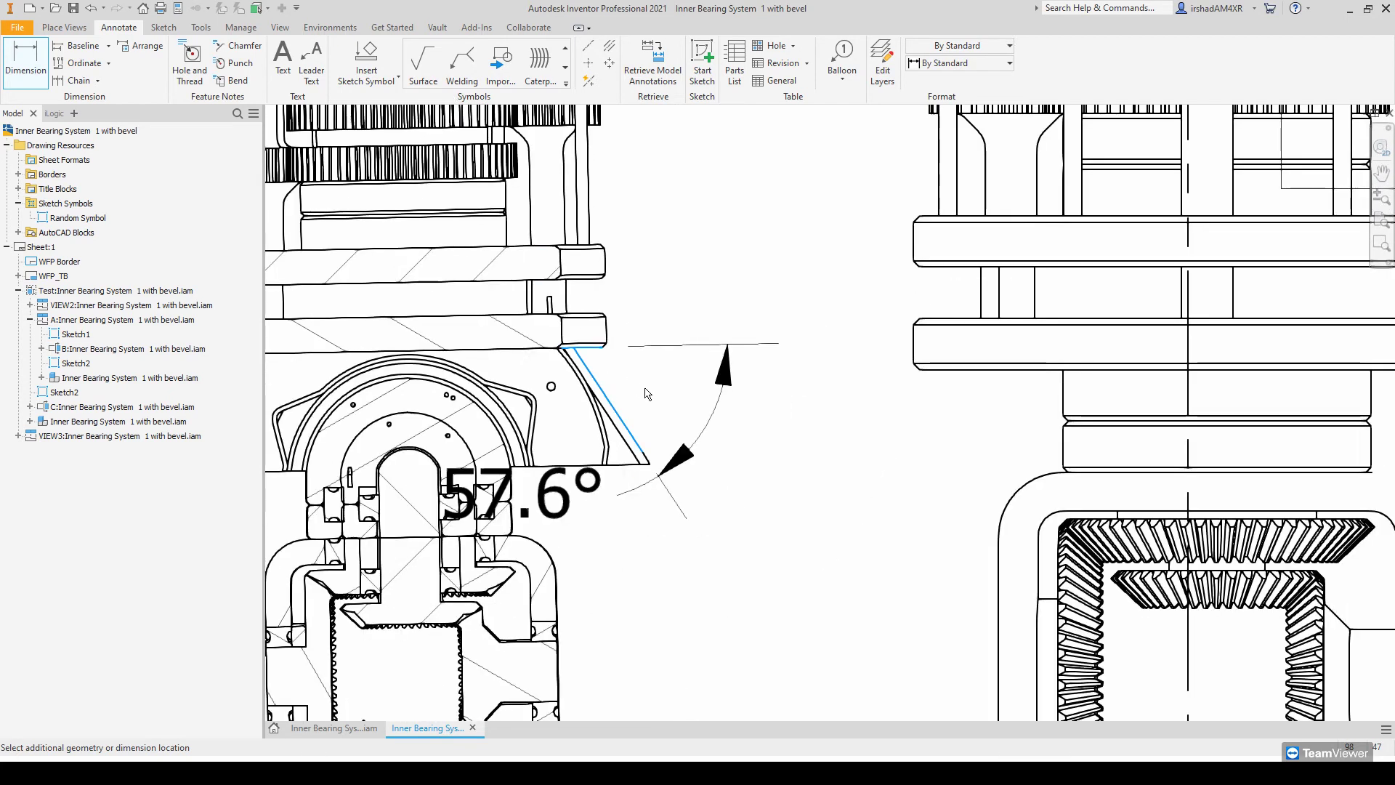
pyautogui.click(810, 436)
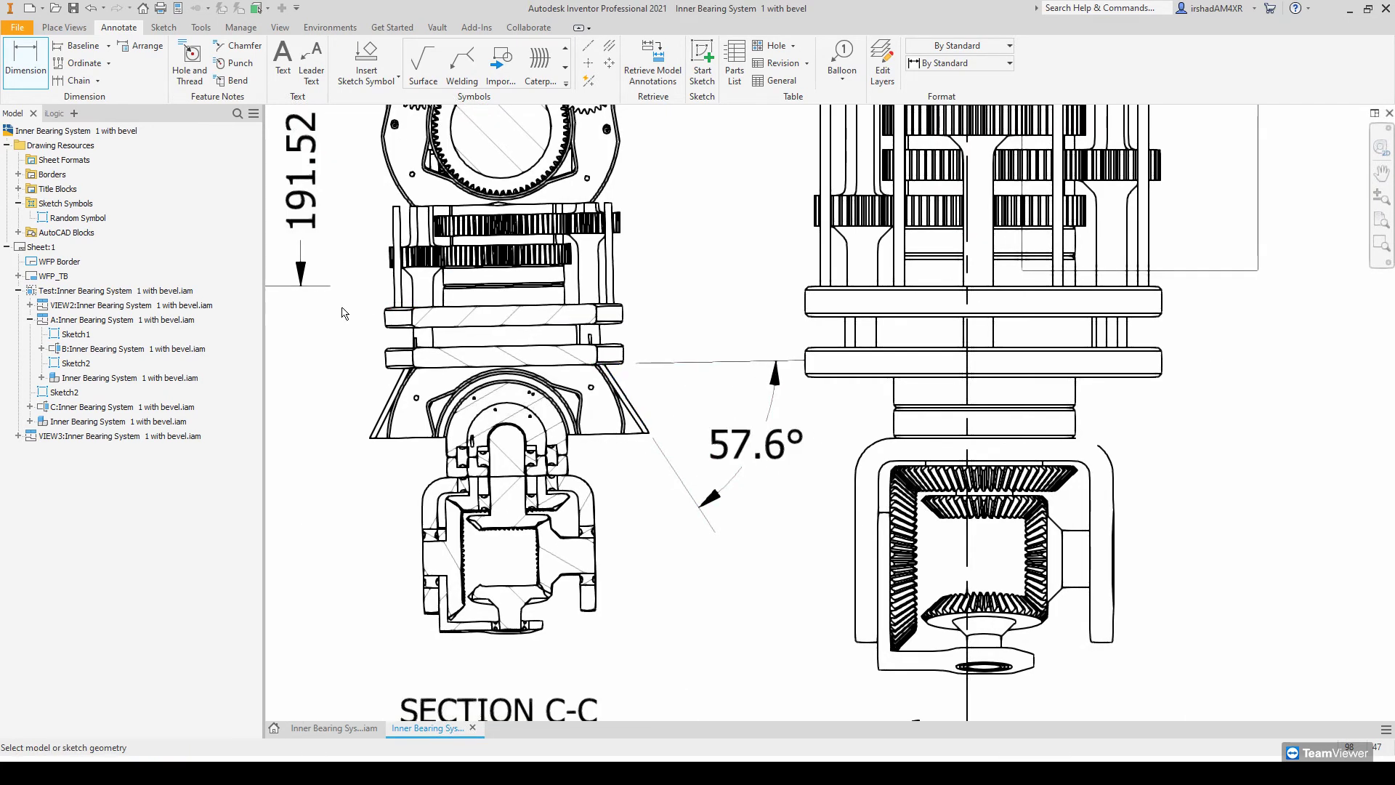
# - Create baseline dimensions from the uppermost plate's top edge to the horizontal edges of the two upper plates, placing them left of the Test view
pyautogui.scroll(3, 501, 327)
pyautogui.scroll(4, 1221, 370)
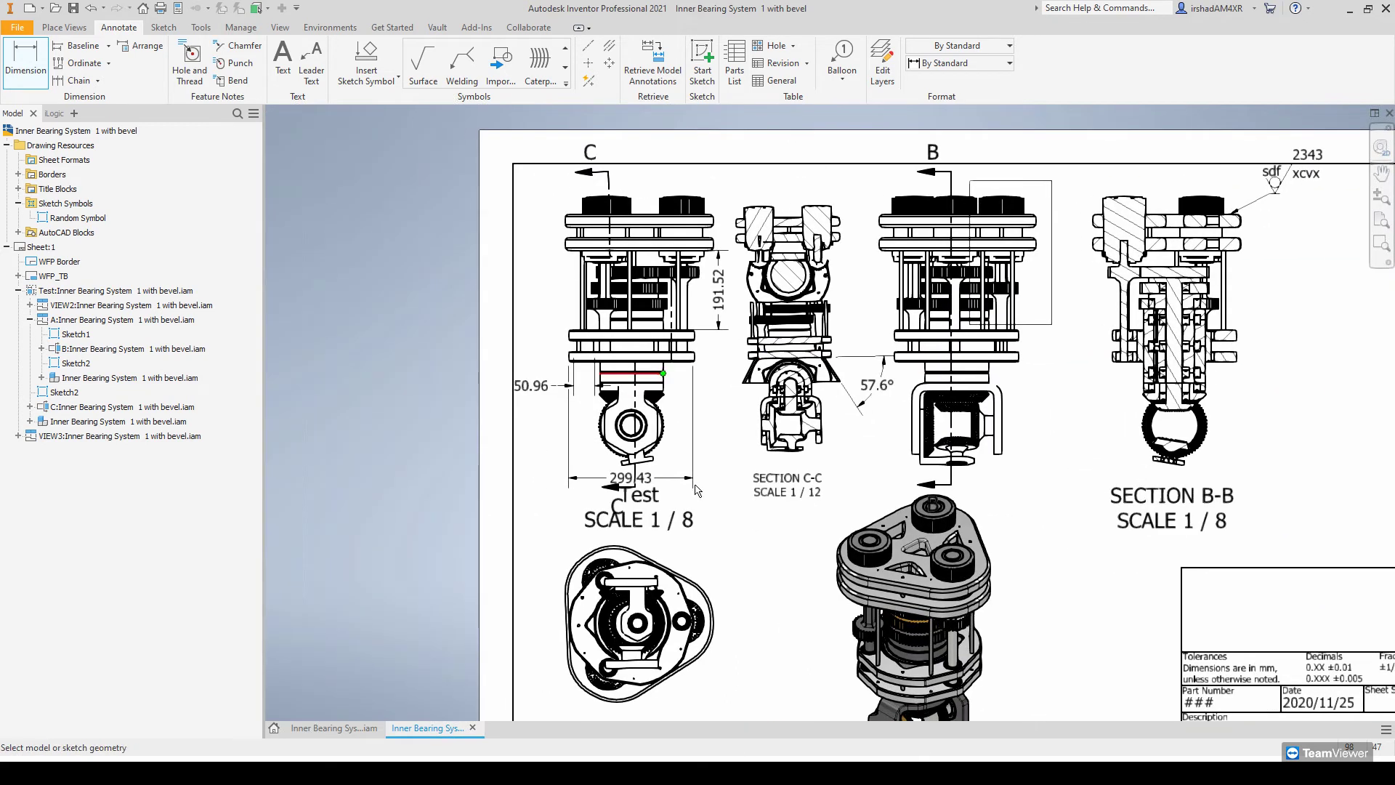
pyautogui.click(109, 48)
pyautogui.click(91, 73)
pyautogui.scroll(-4, 635, 229)
pyautogui.click(583, 226)
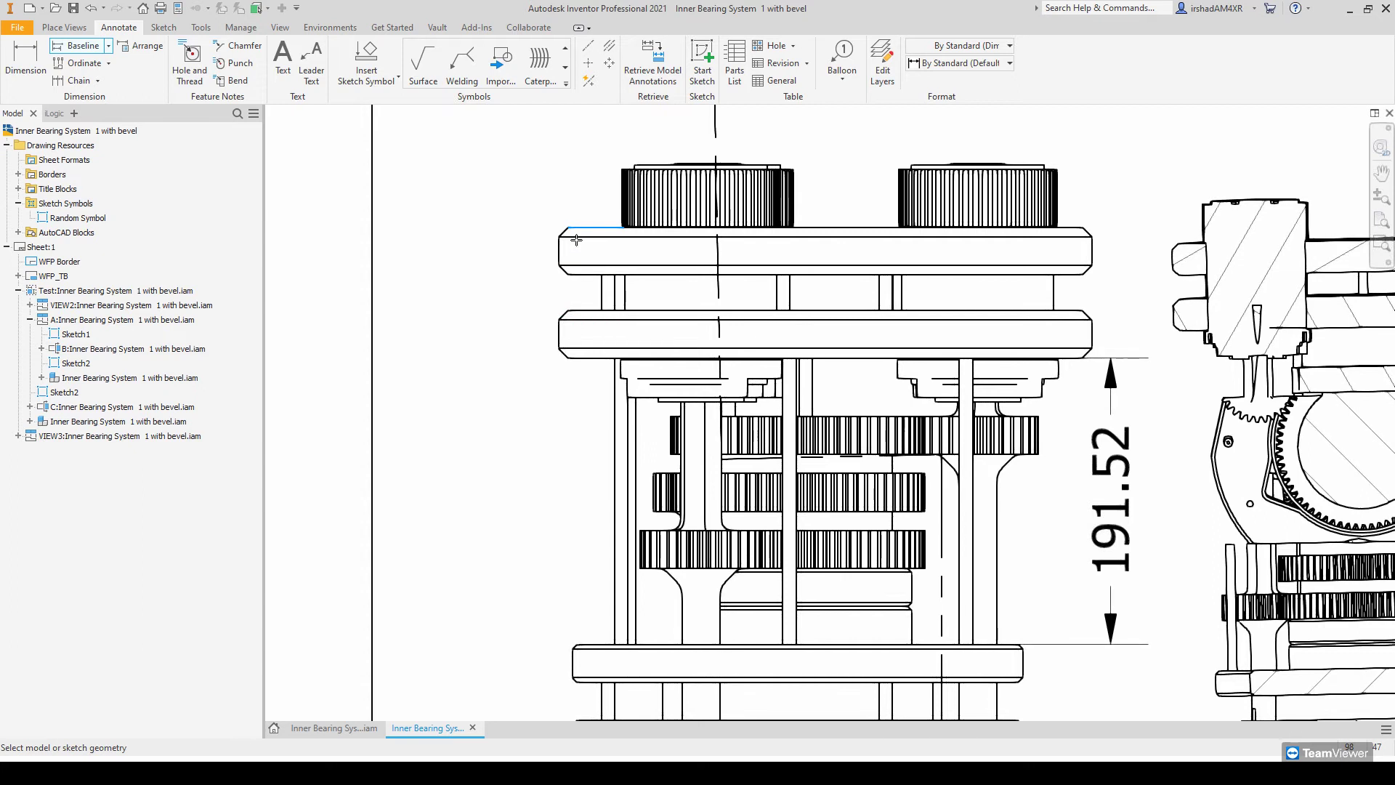
pyautogui.click(584, 276)
pyautogui.click(582, 310)
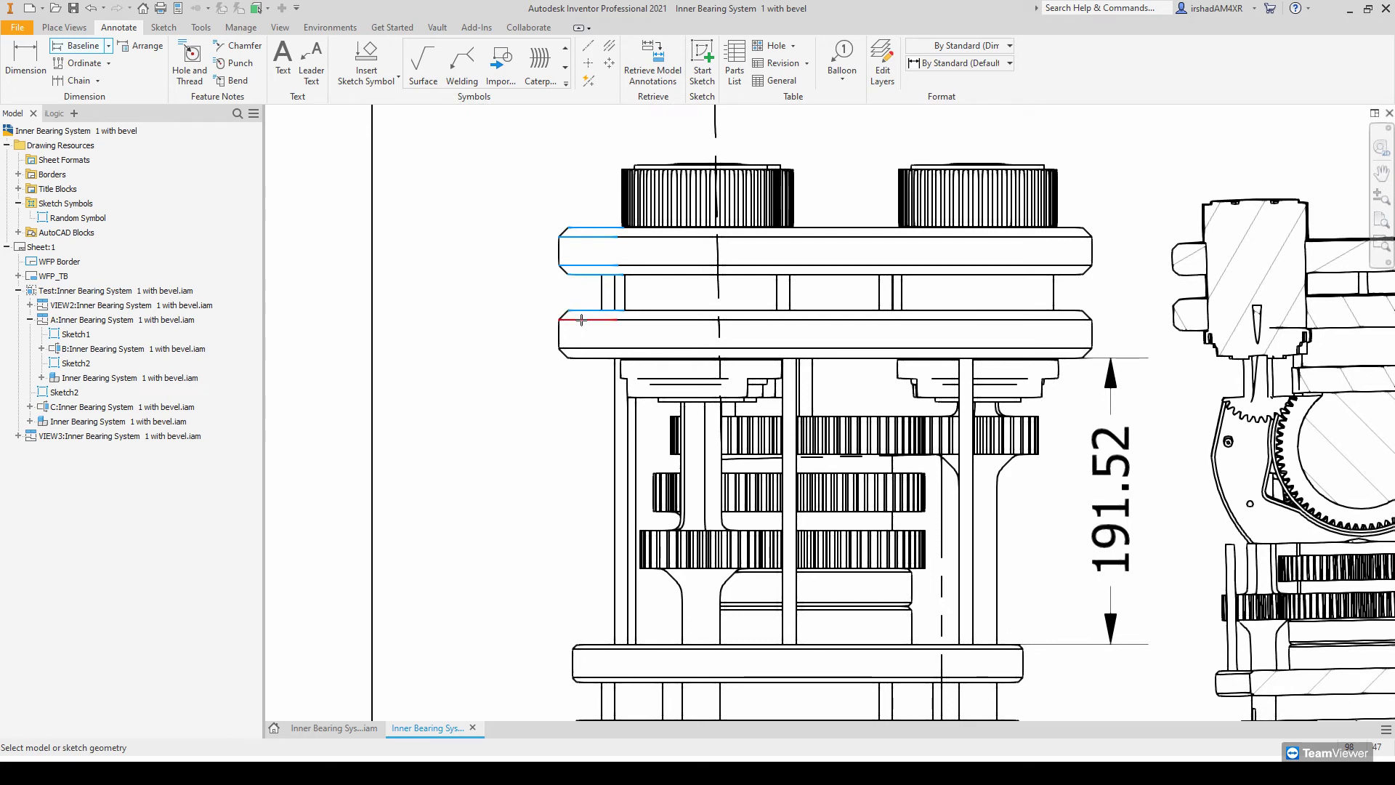
pyautogui.rightClick(518, 293)
pyautogui.click(497, 286)
pyautogui.scroll(-3, 490, 282)
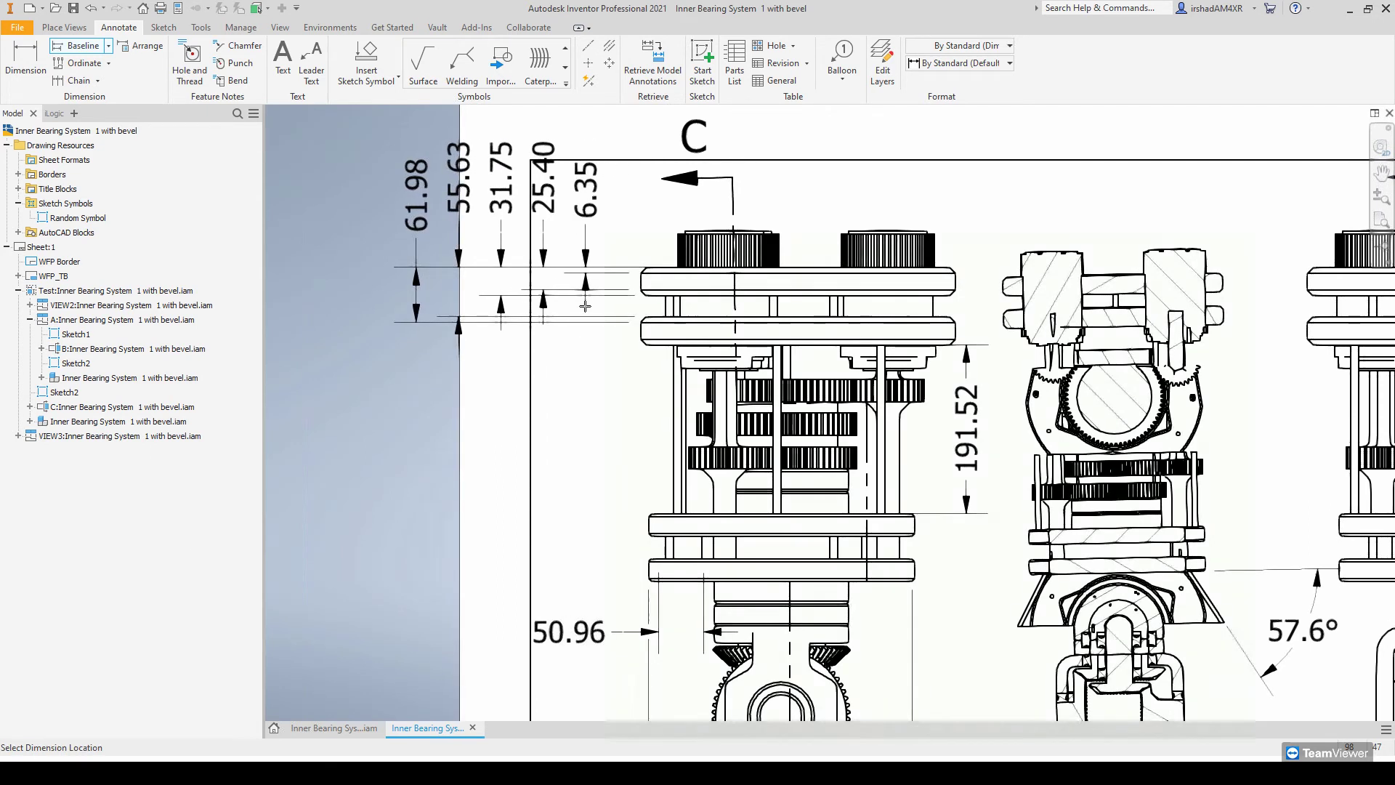
pyautogui.click(473, 306)
# - Try to create chain dimensions across the horizontal edges of the two upper plates, placing them left of the Test view
pyautogui.moveTo(552, 328); pyautogui.dragTo(635, 323, button='middle')
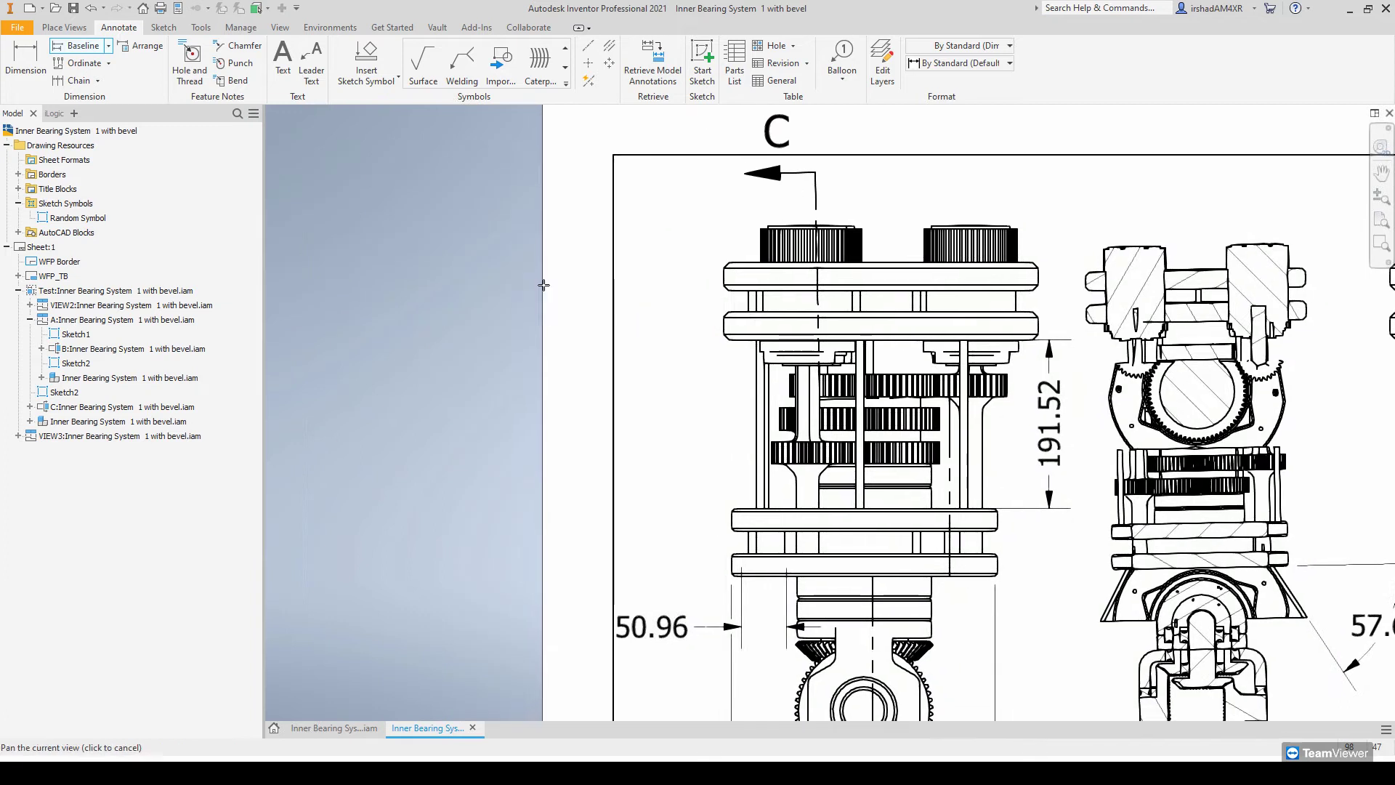
pyautogui.click(99, 85)
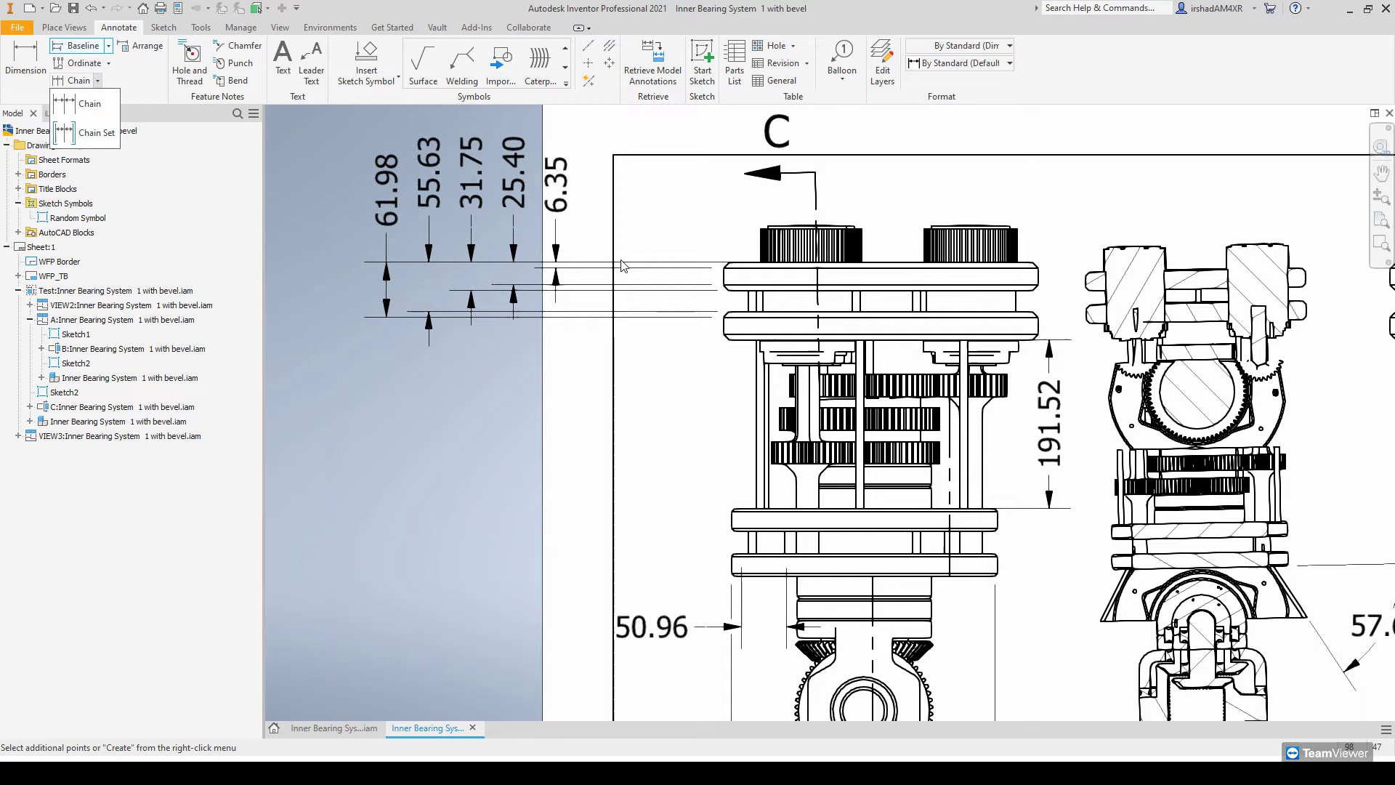
pyautogui.click(88, 104)
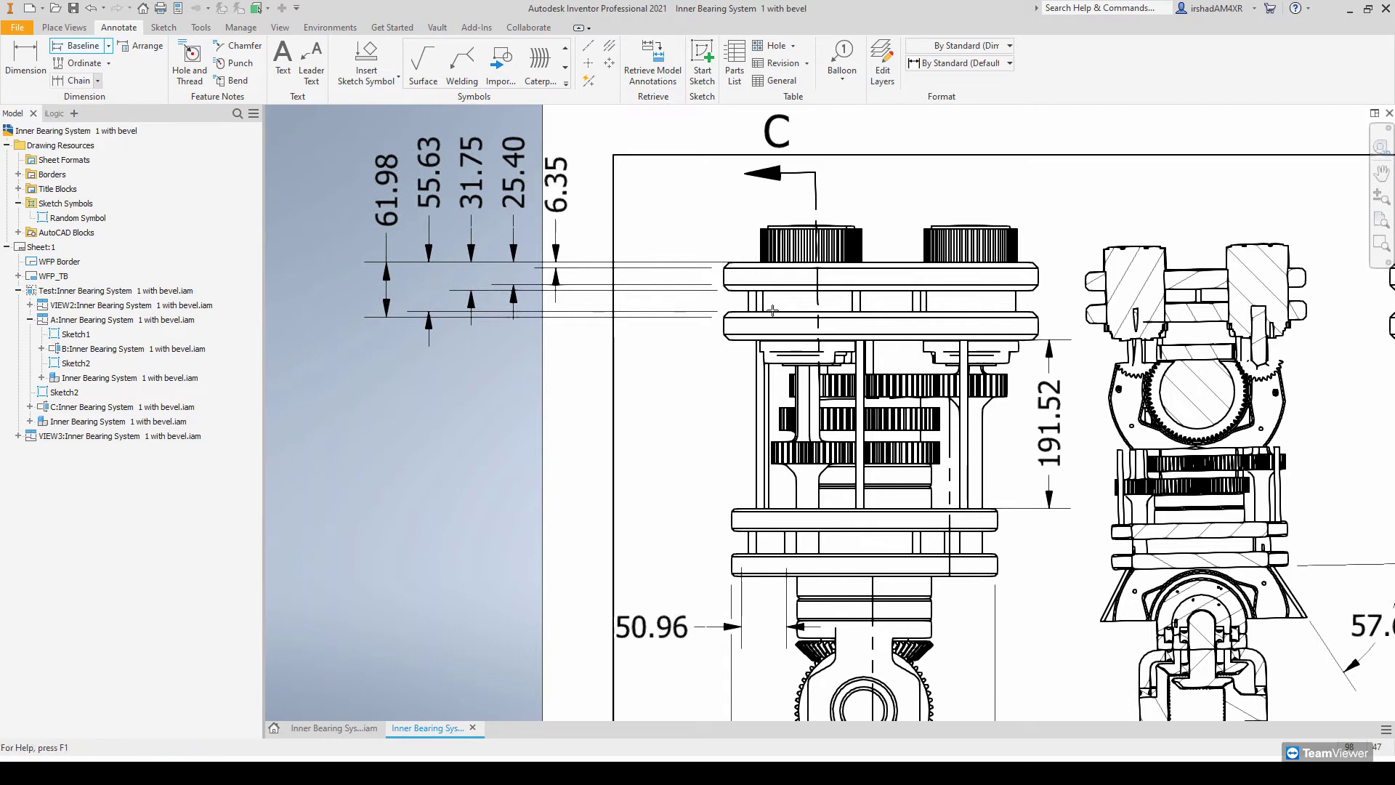
pyautogui.click(736, 285)
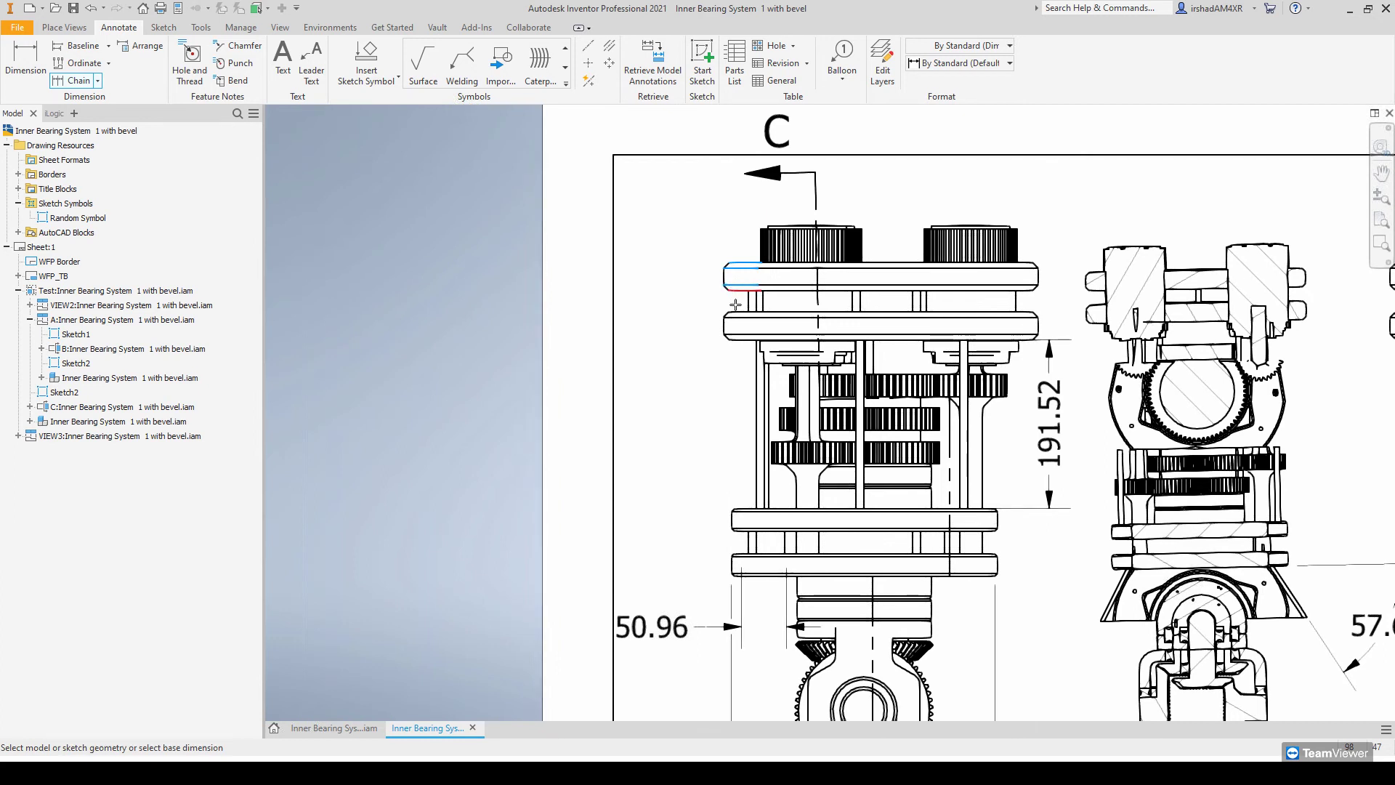
pyautogui.click(737, 315)
pyautogui.rightClick(679, 335)
pyautogui.click(716, 323)
pyautogui.scroll(5, 587, 289)
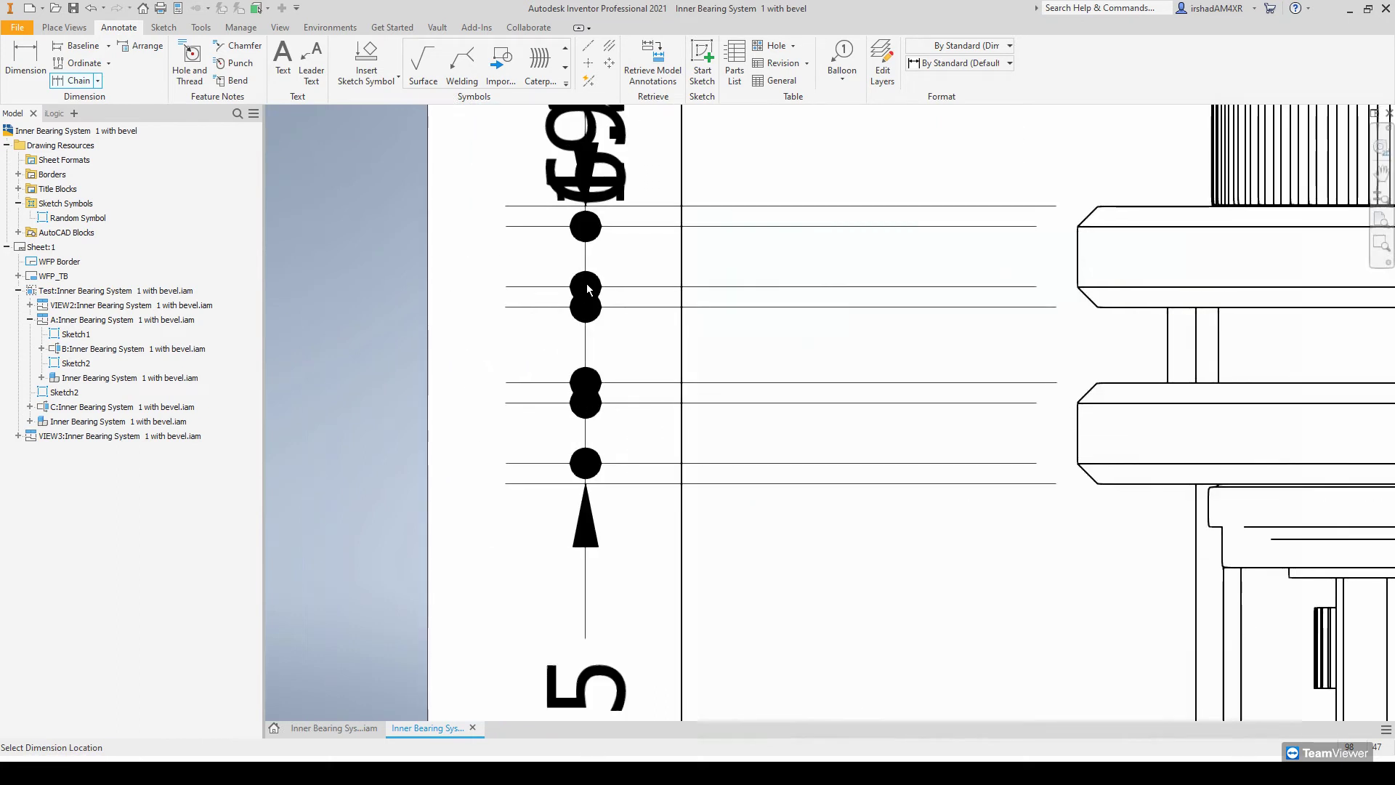
pyautogui.click(458, 275)
pyautogui.scroll(-3, 566, 272)
pyautogui.scroll(-5, 564, 275)
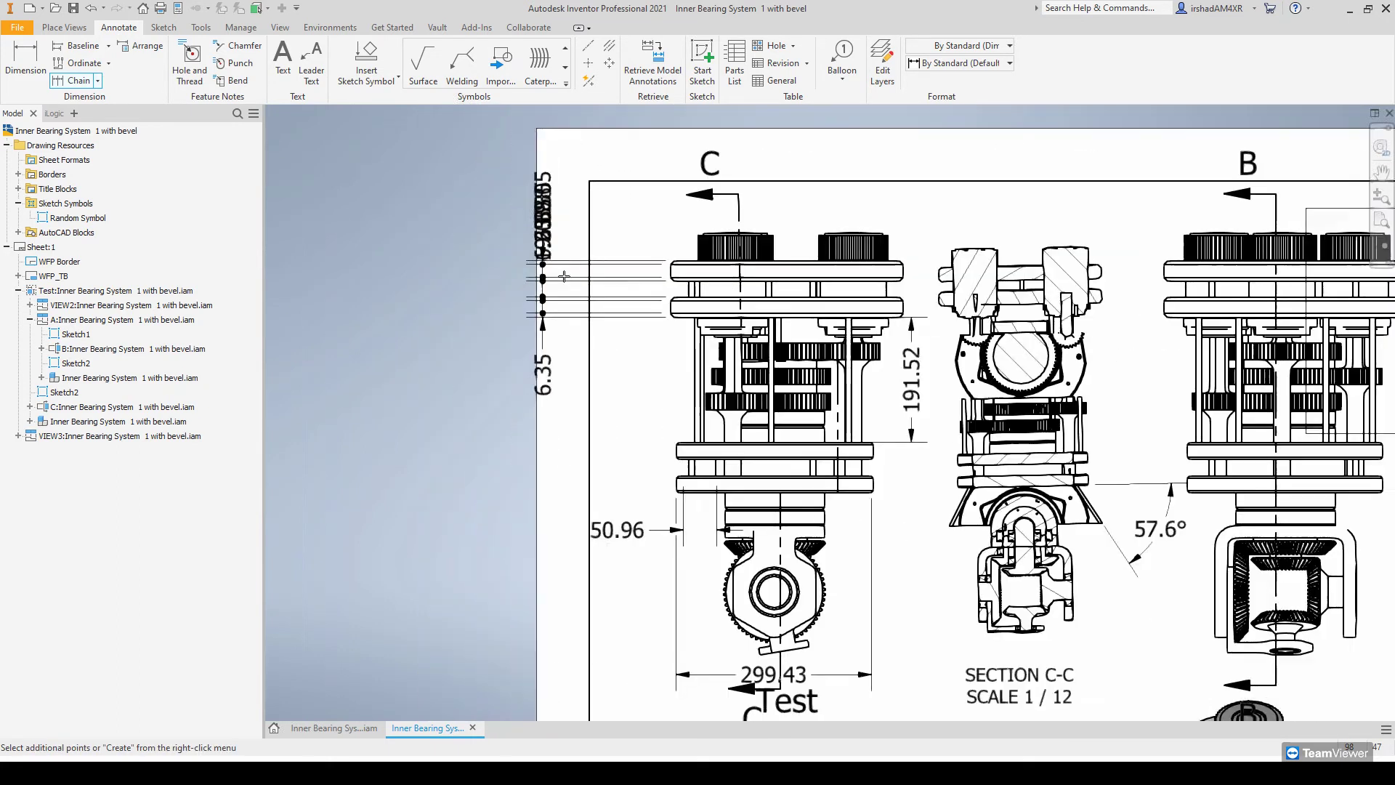
pyautogui.press('Escape')
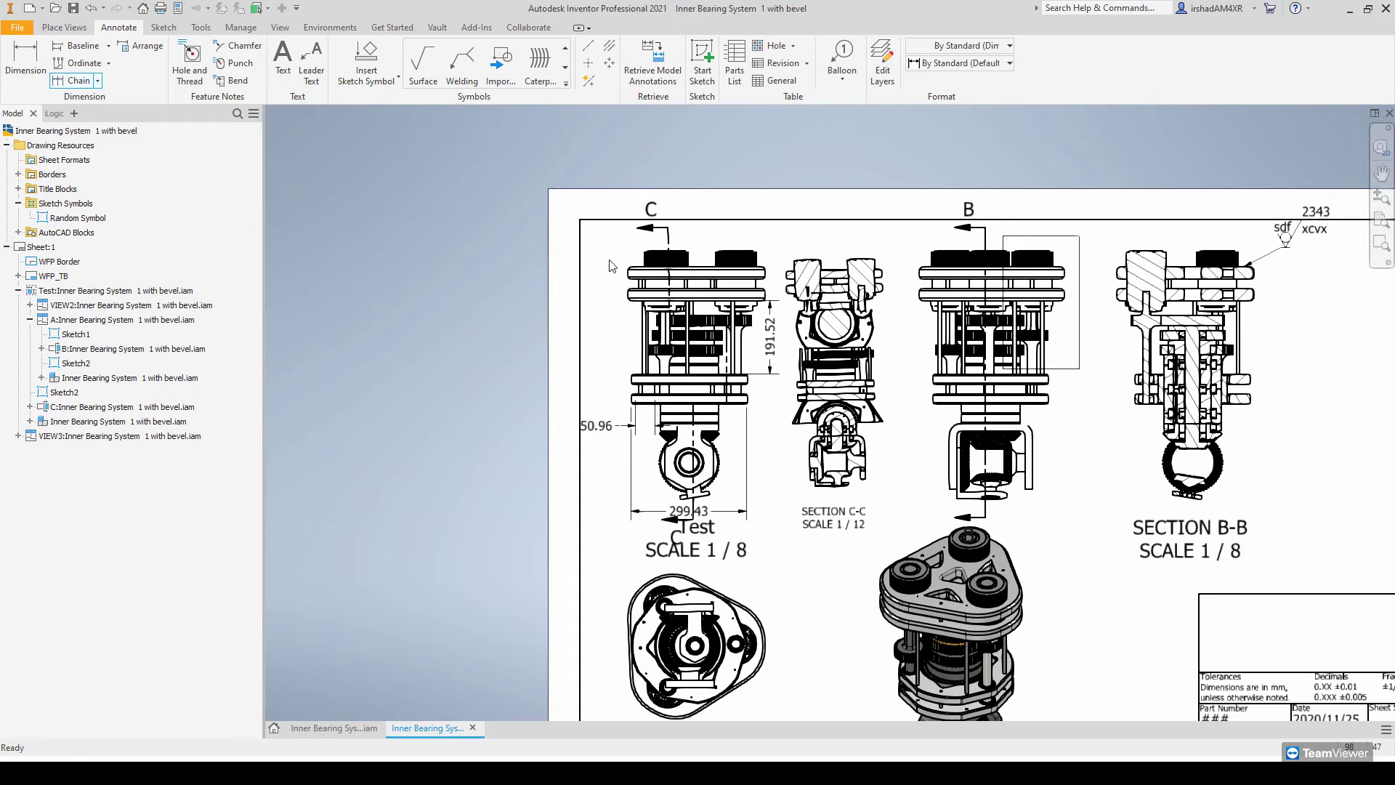
# - Try to create chain dimensions from the uppermost plate's top edge down to the lowest plate's bottom edge, placing them left of the Test view
pyautogui.click(26, 59)
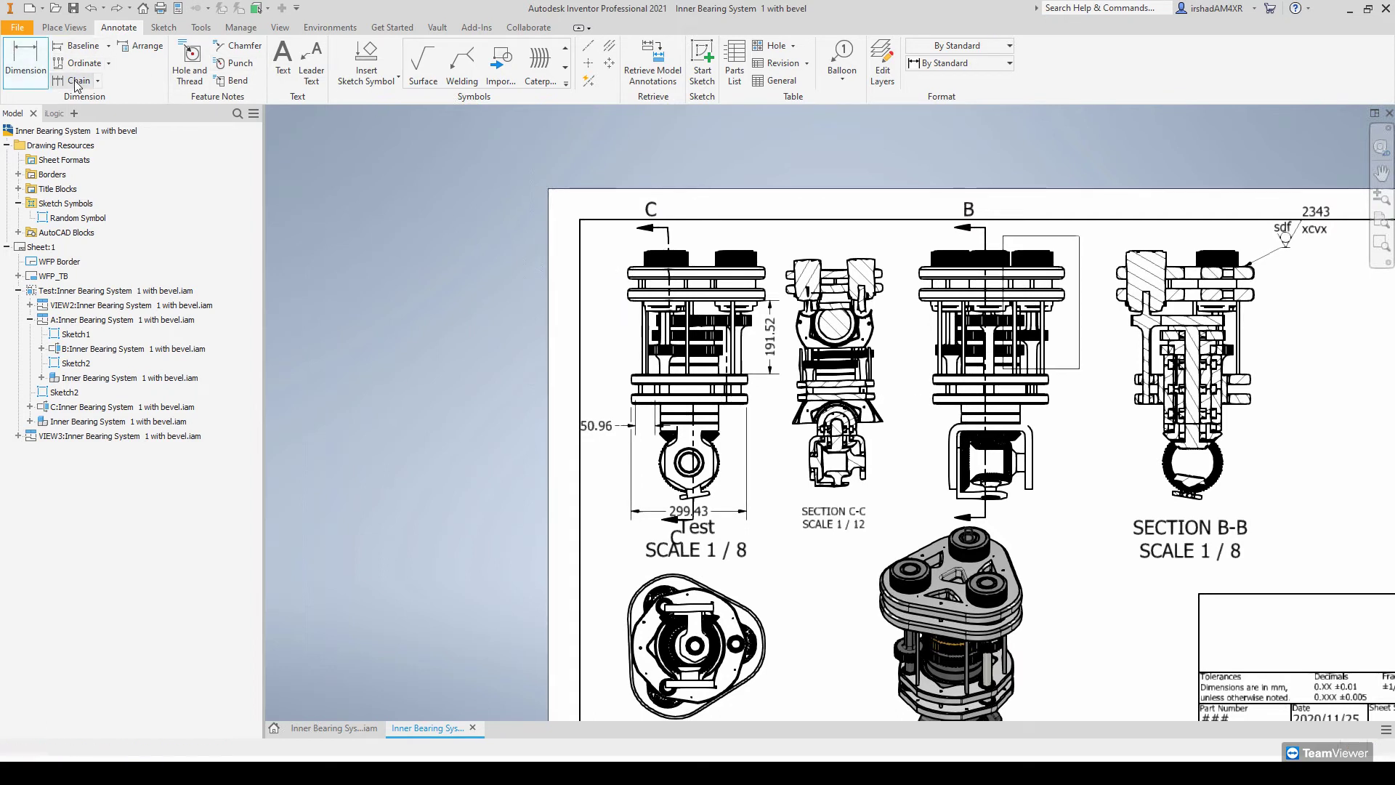
pyautogui.scroll(5, 642, 286)
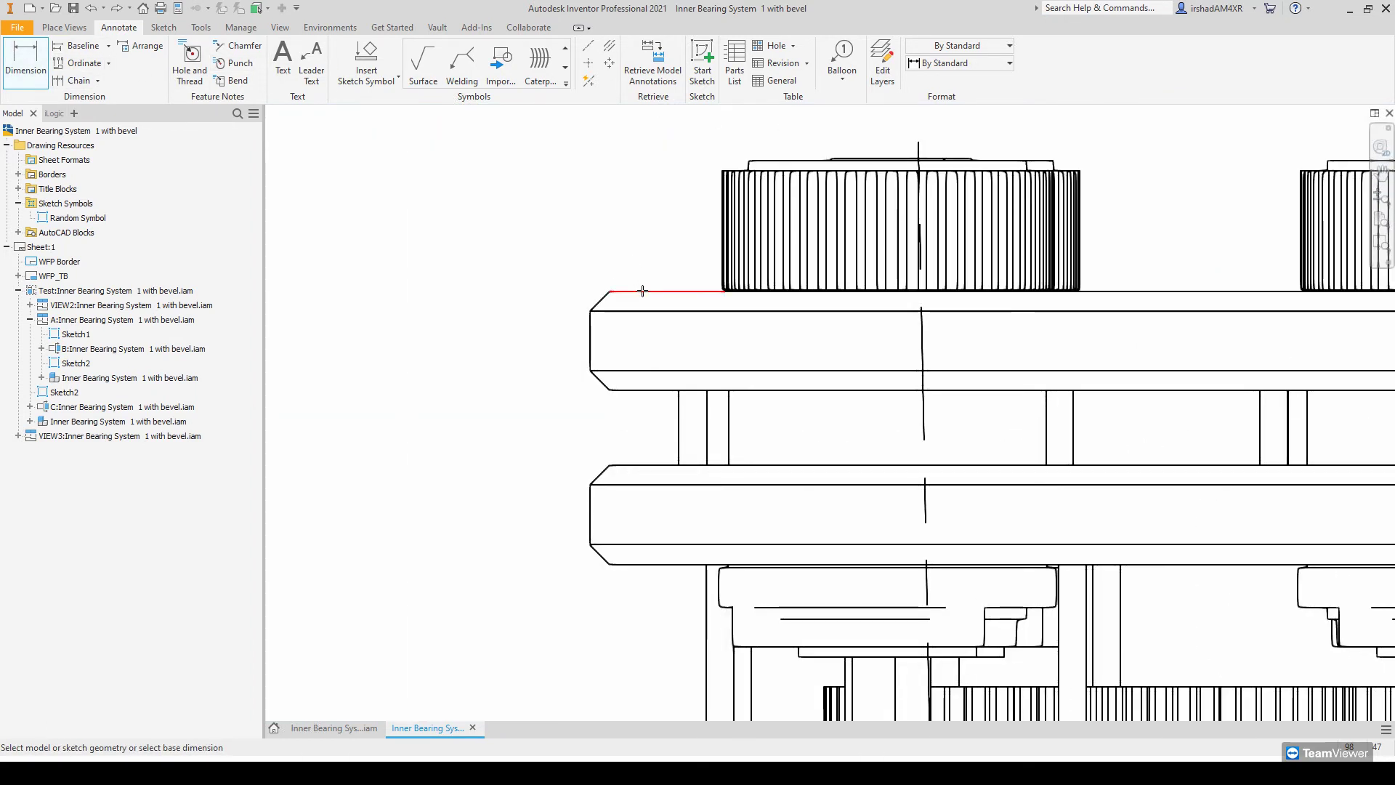
pyautogui.click(643, 290)
pyautogui.scroll(-3, 642, 290)
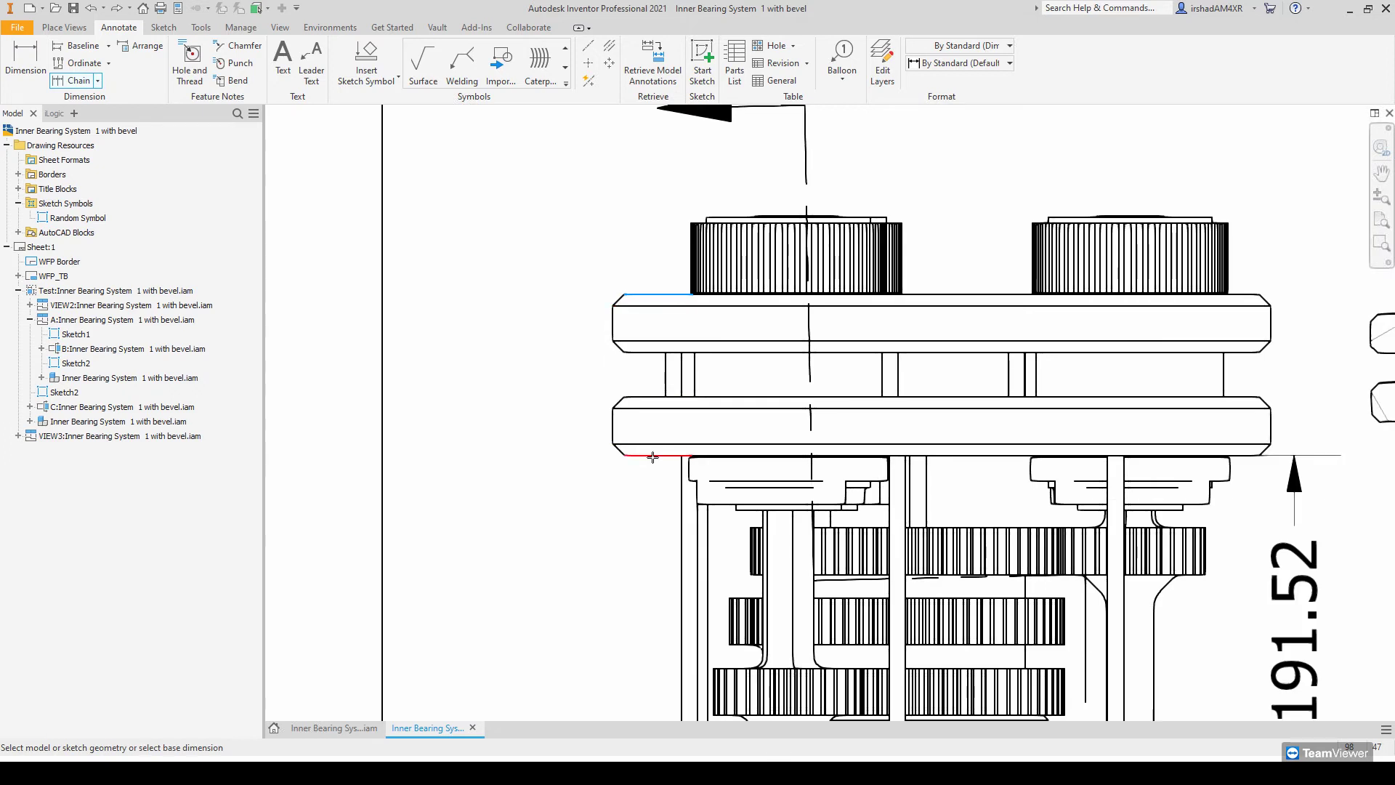
pyautogui.scroll(-5, 653, 457)
pyautogui.scroll(5, 650, 379)
pyautogui.scroll(5, 654, 375)
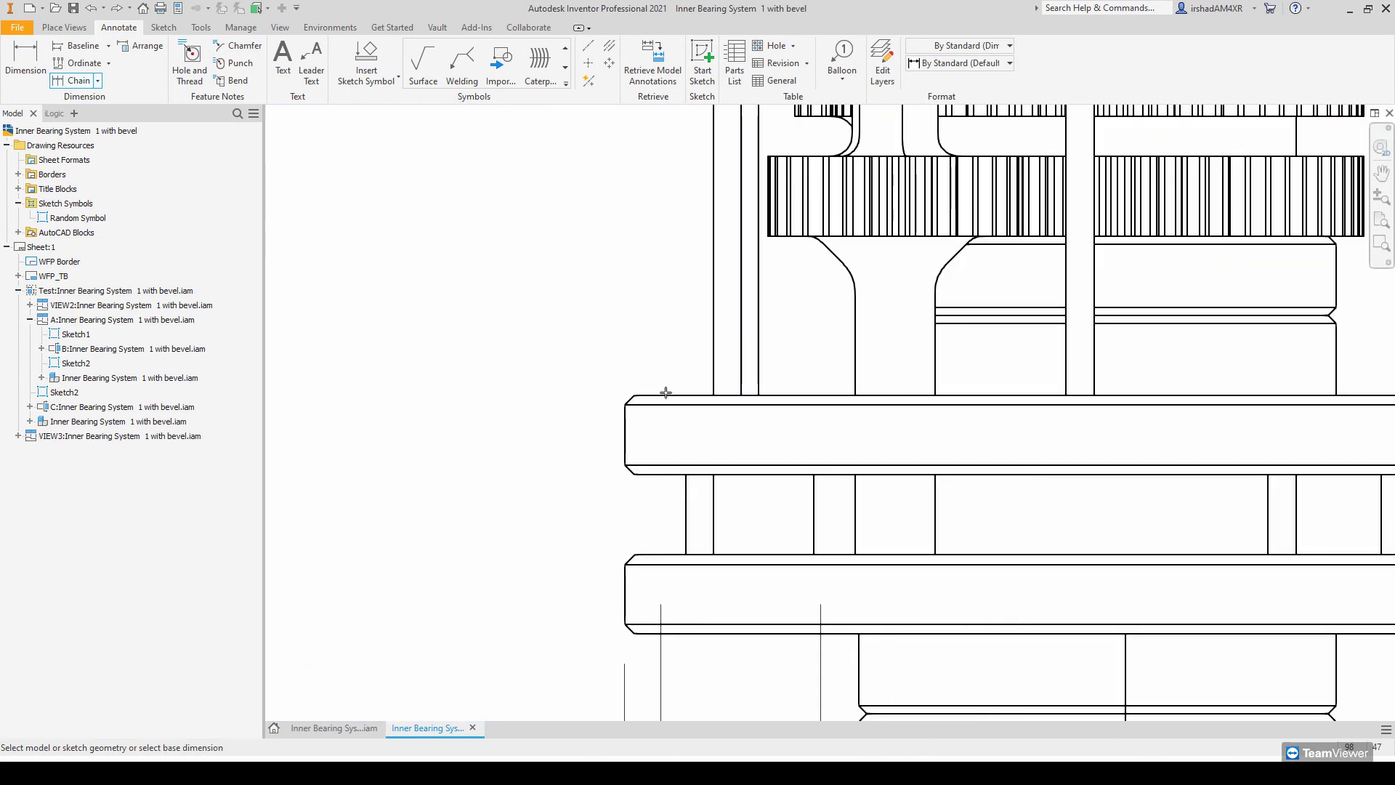
pyautogui.scroll(-3, 668, 402)
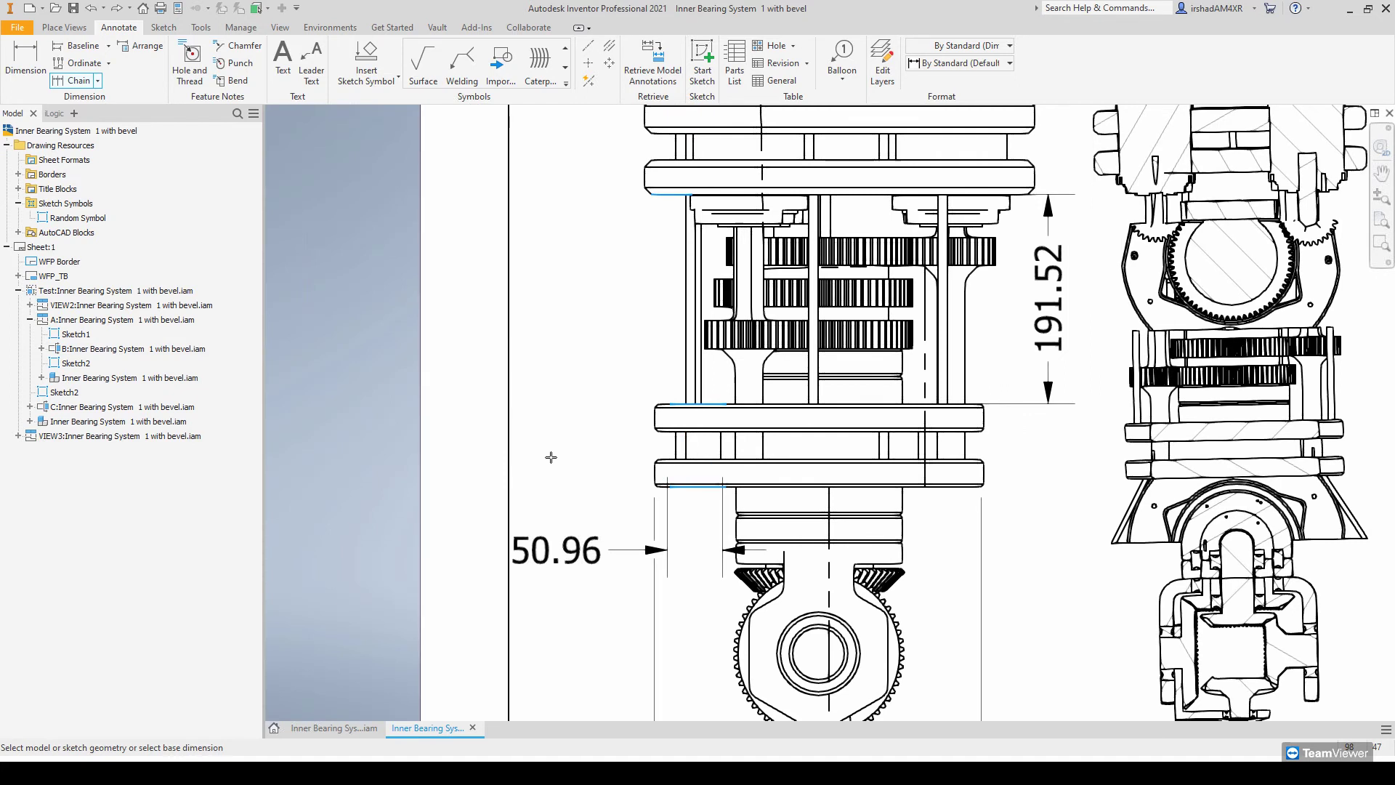
pyautogui.rightClick(573, 410)
pyautogui.click(620, 412)
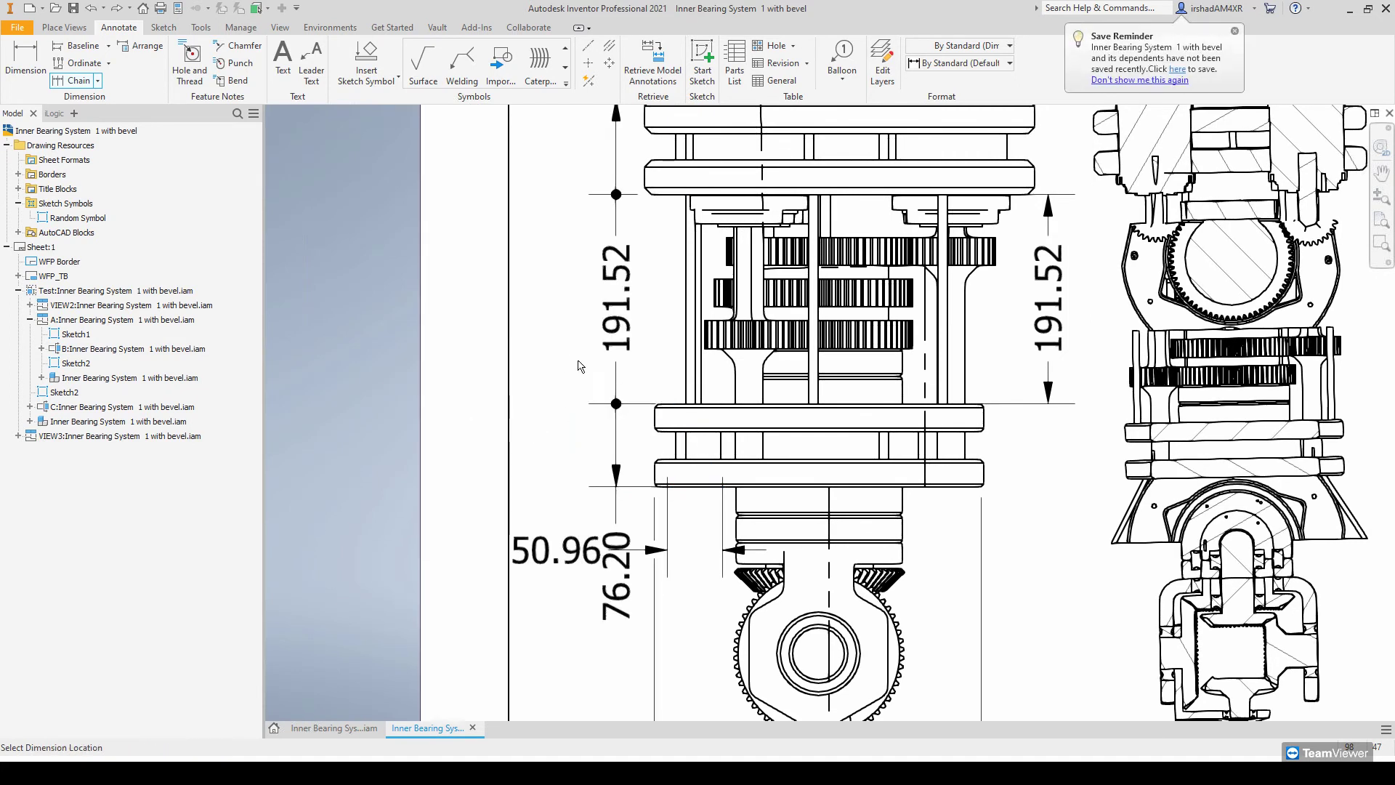
pyautogui.scroll(-3, 548, 350)
pyautogui.moveTo(504, 353)
pyautogui.mouseDown(button='middle')
pyautogui.moveTo(449, 378)
pyautogui.moveTo(636, 378)
pyautogui.mouseUp(button='middle')
pyautogui.click(667, 362)
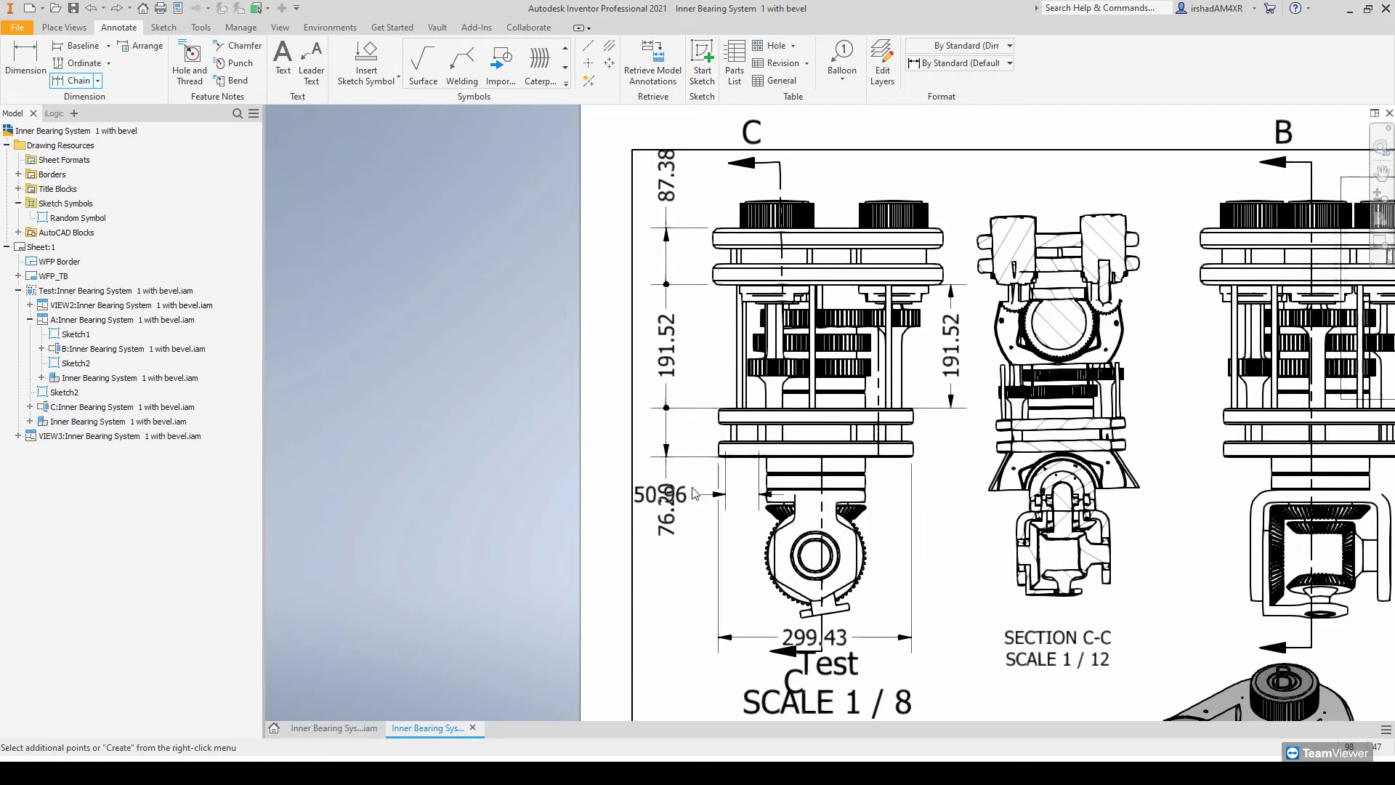
pyautogui.press('Escape')
# - Move the 50.96 dimension lower and add chain dimensions between the outer edges of the upper and lower plate pairs, left of the Test view
pyautogui.moveTo(649, 516); pyautogui.dragTo(627, 594)
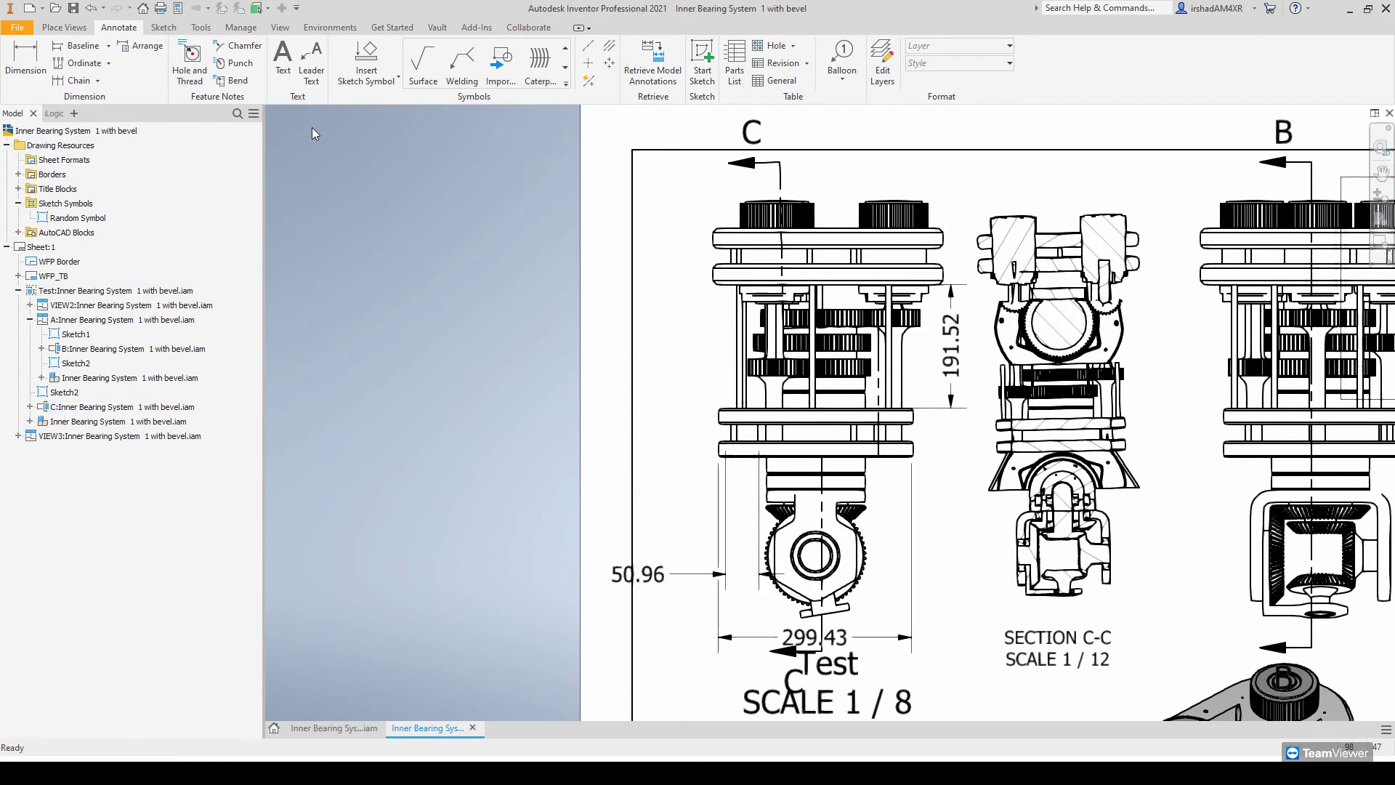
pyautogui.click(93, 80)
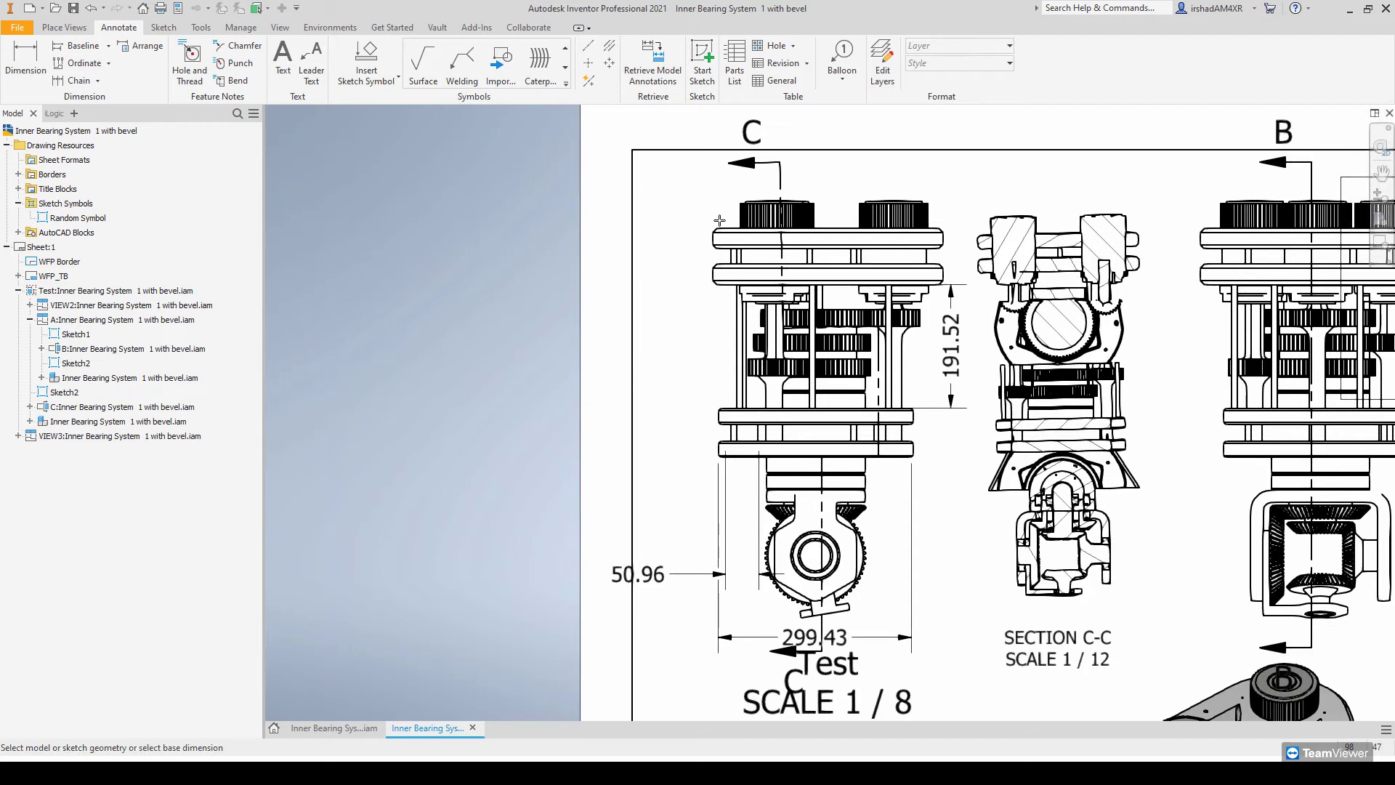
pyautogui.click(726, 283)
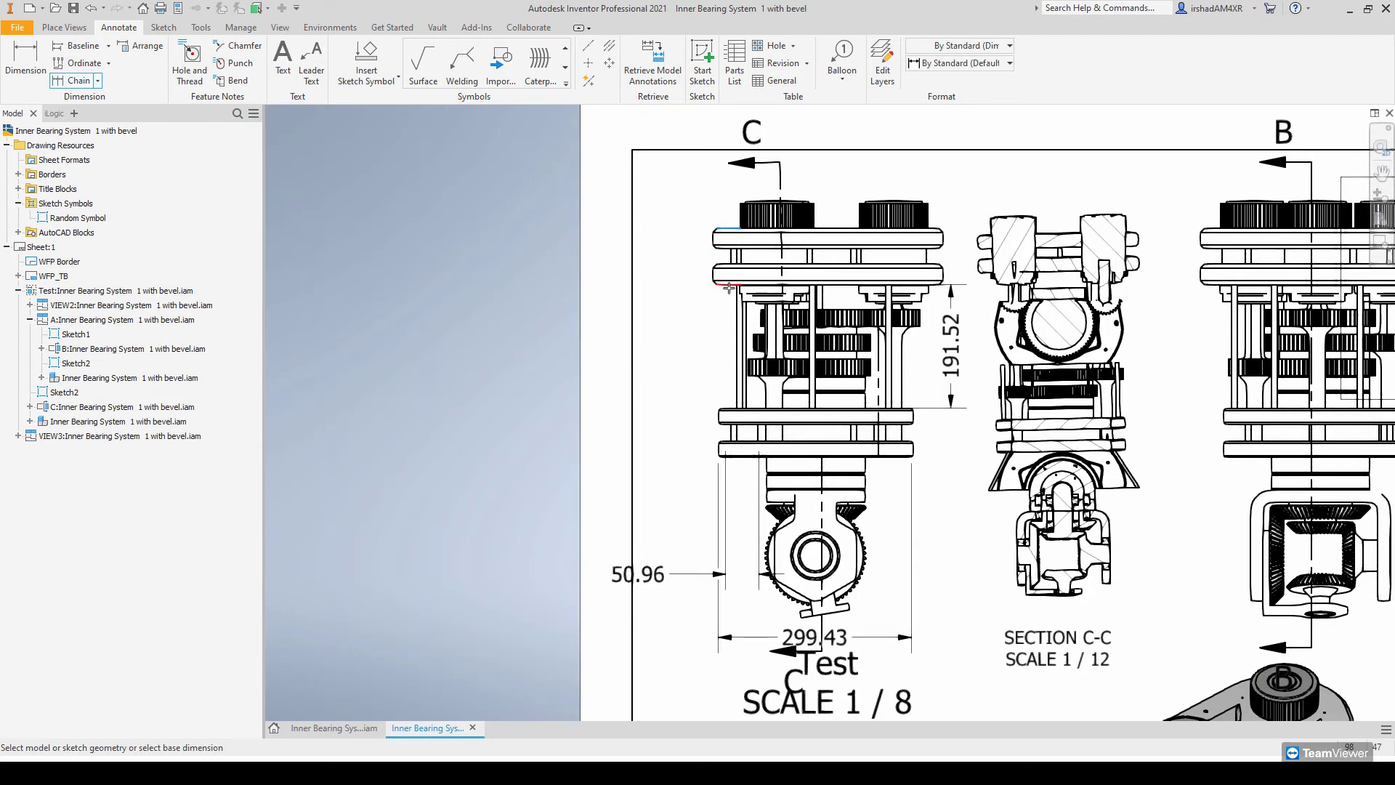
pyautogui.click(743, 409)
pyautogui.click(731, 456)
pyautogui.rightClick(703, 420)
pyautogui.click(759, 419)
pyautogui.click(602, 355)
pyautogui.rightClick(698, 327)
pyautogui.click(748, 326)
pyautogui.press('Escape')
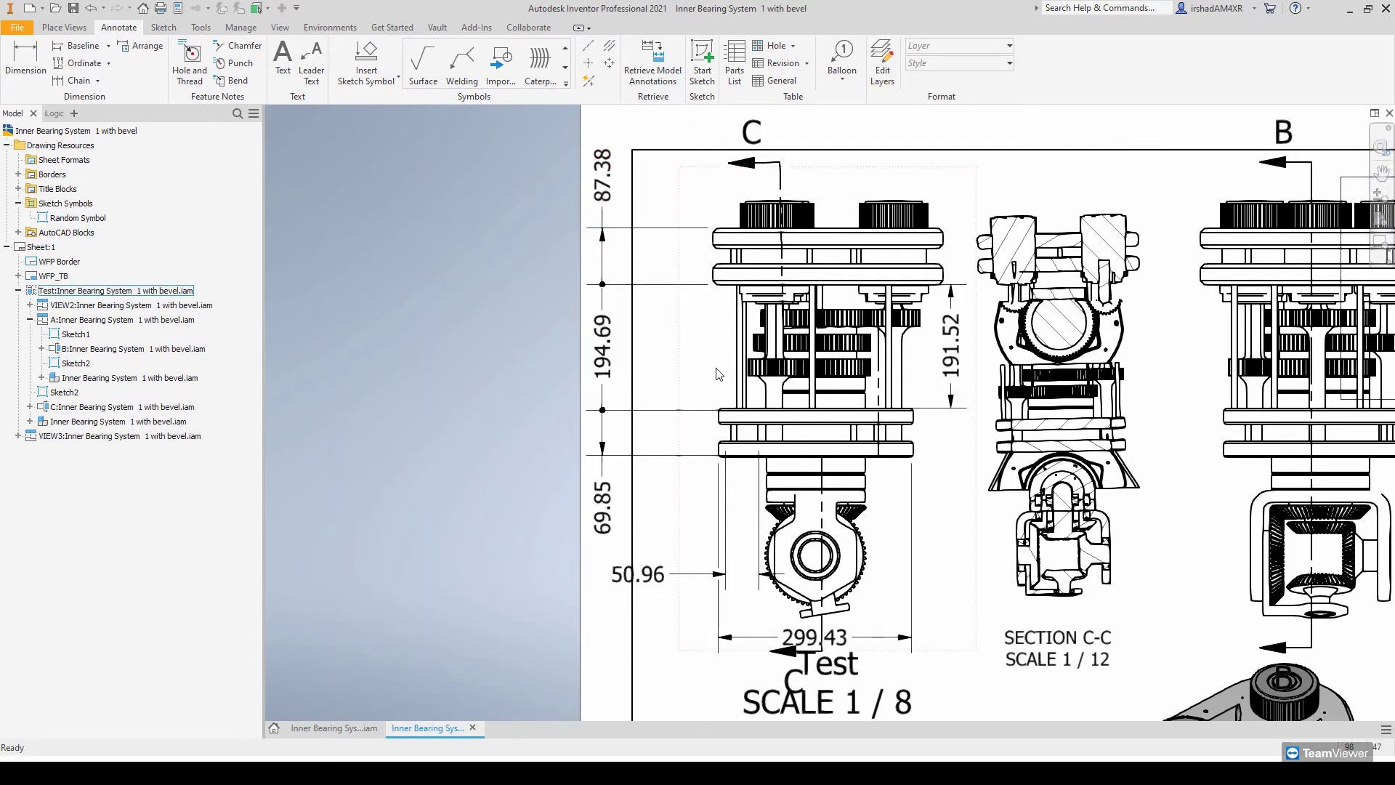
# - Switch to the PowerPoint presentation and read slides 10 to 12 on dimensioning tips and view representations
pyautogui.scroll(-5, 718, 373)
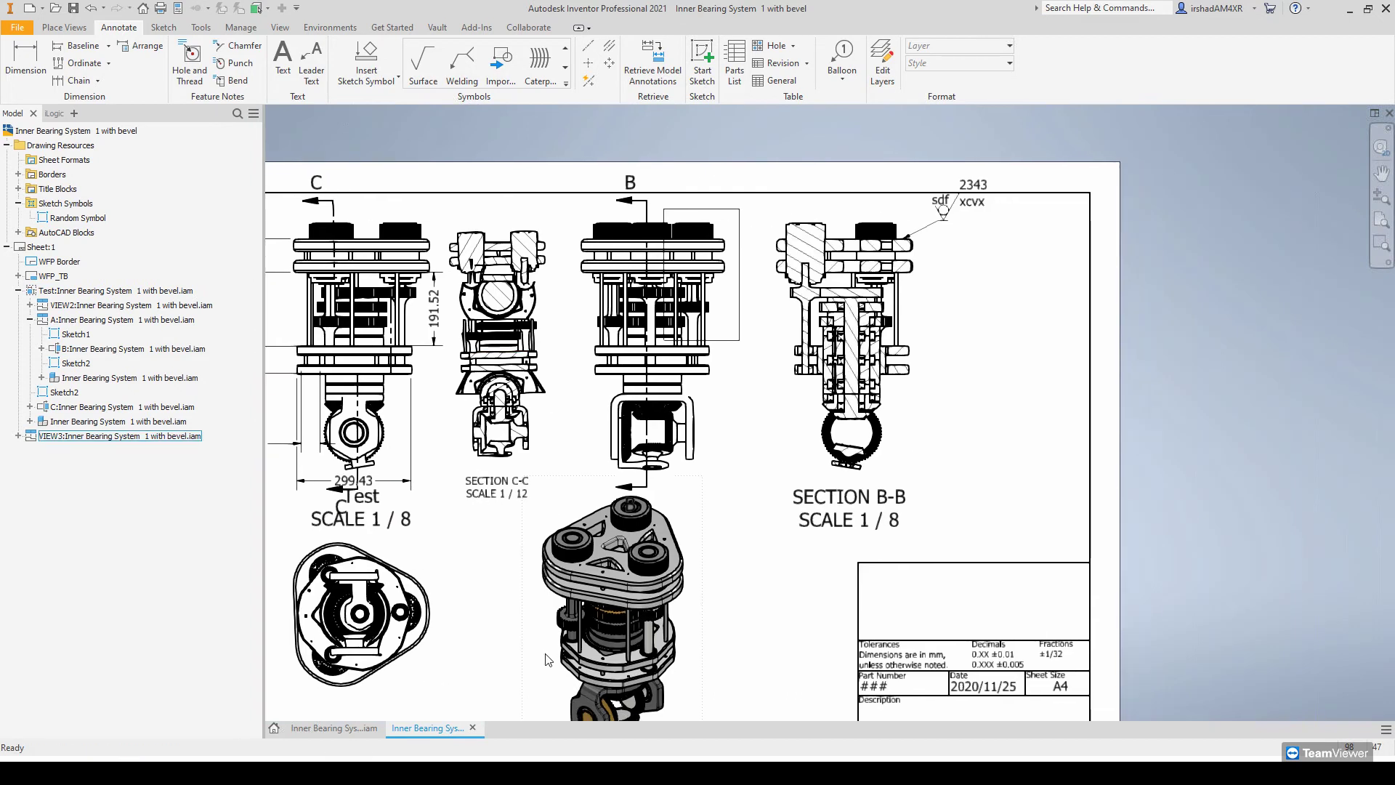
pyautogui.click(773, 777)
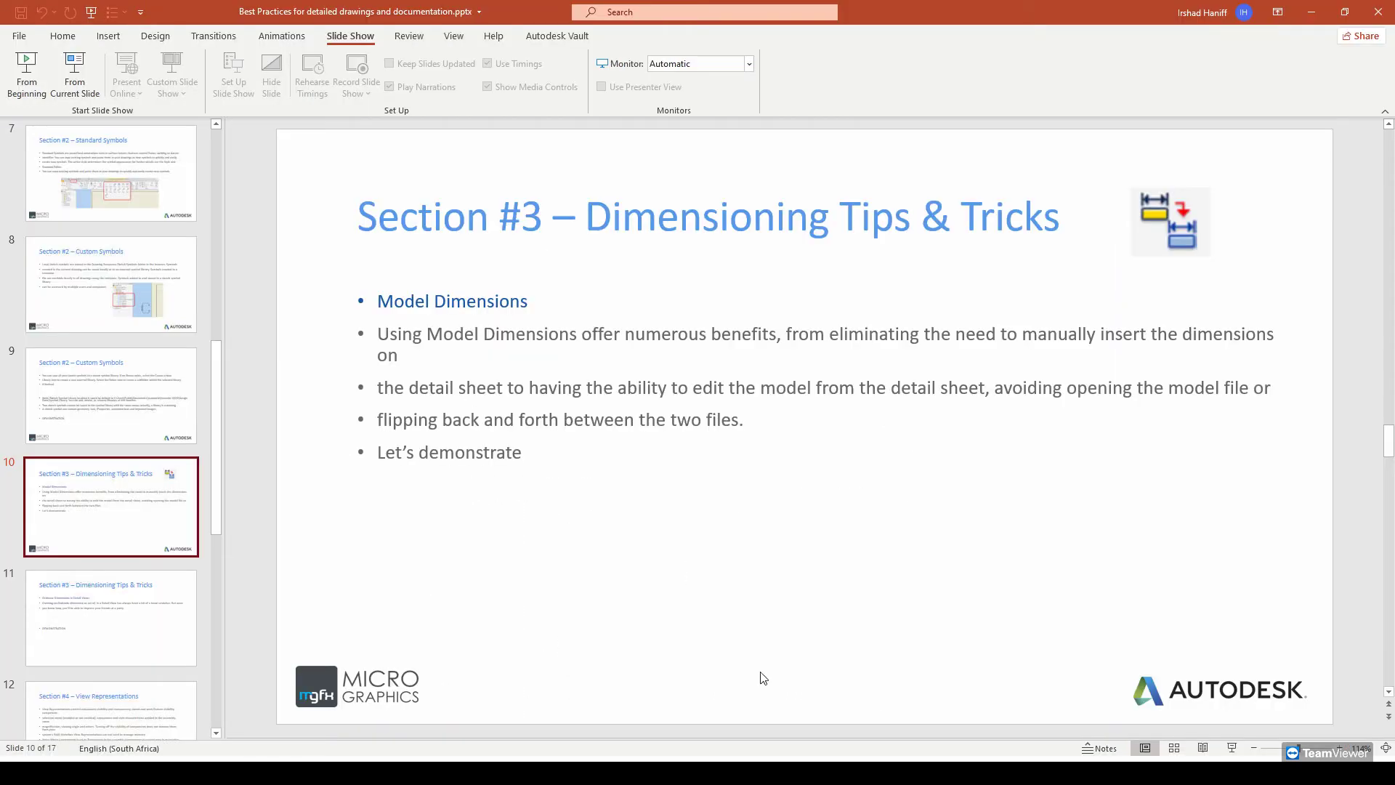
pyautogui.scroll(-2, 685, 425)
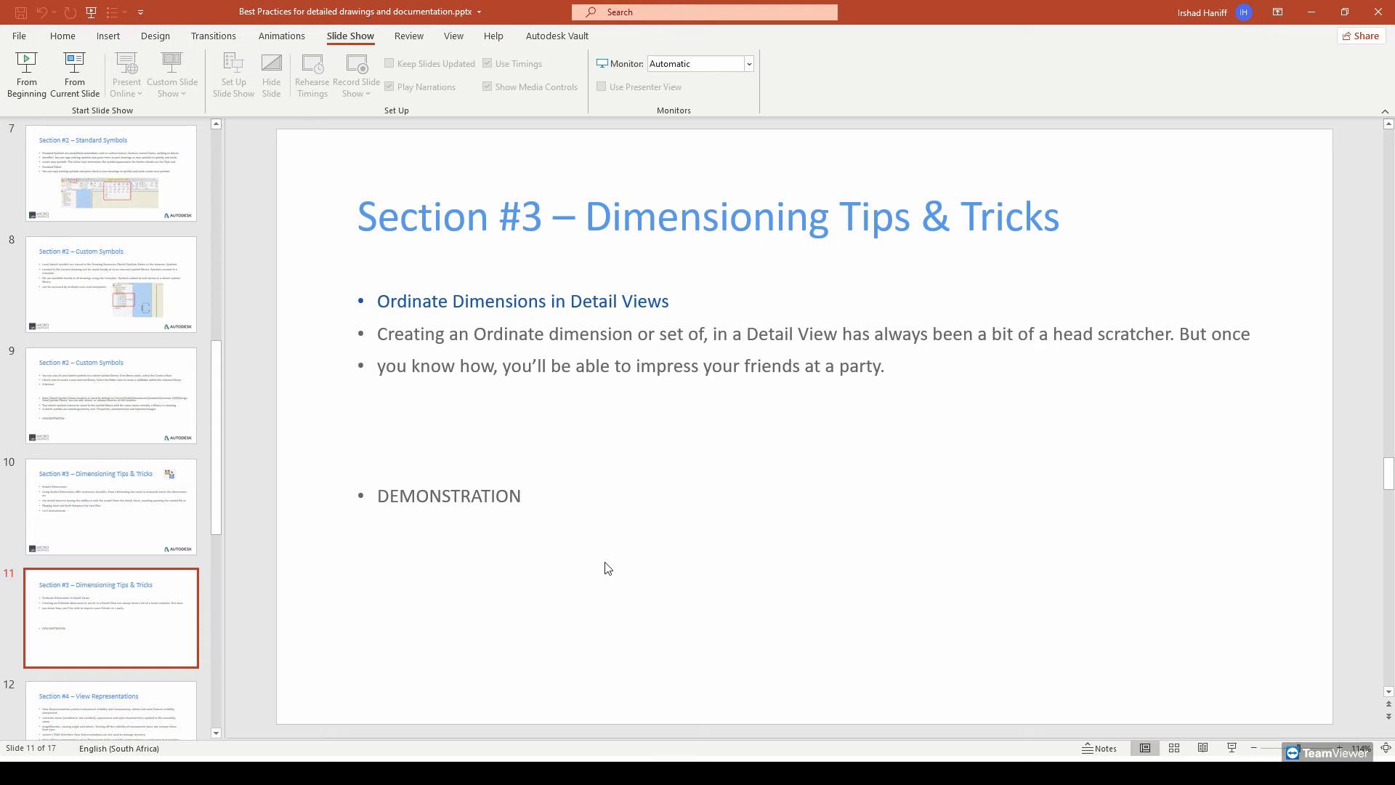
pyautogui.scroll(-2, 609, 563)
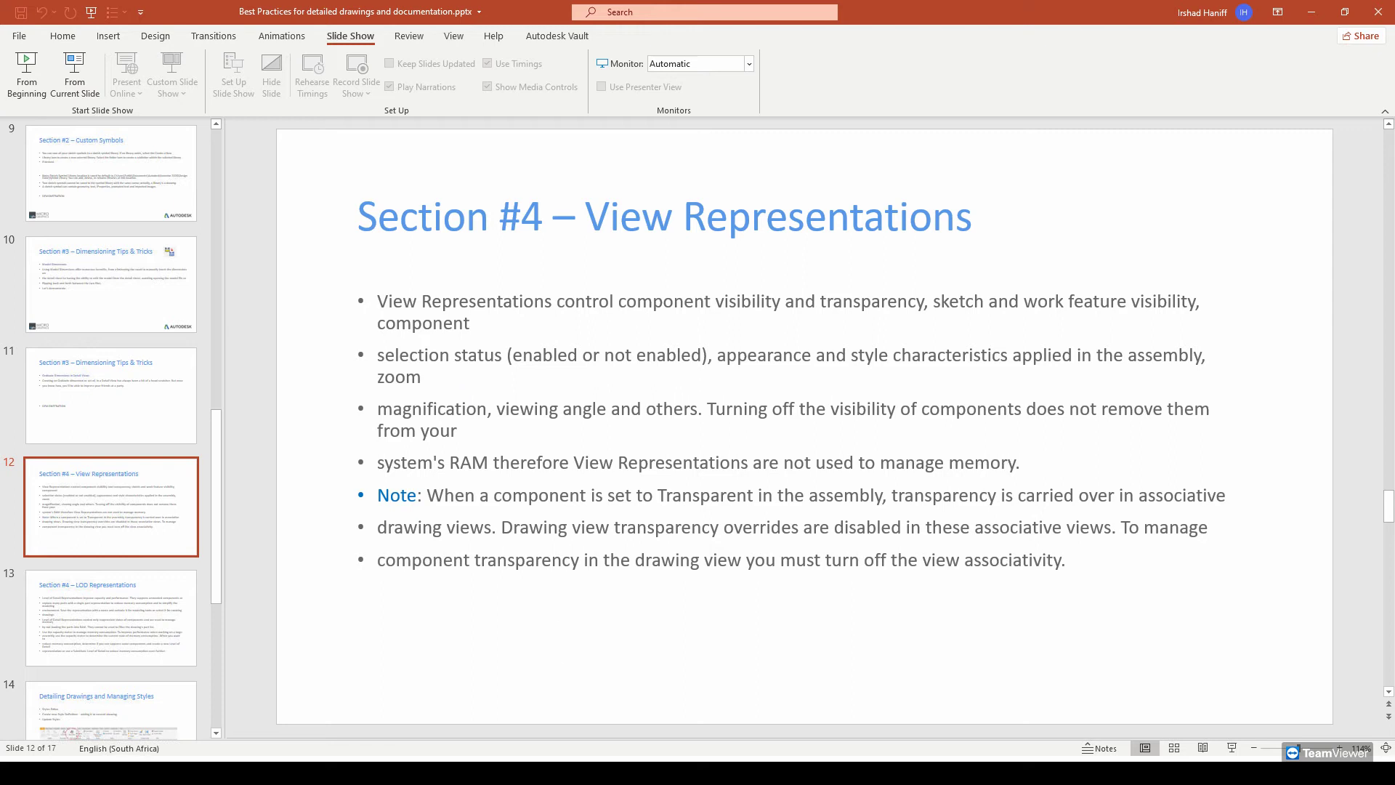
# - Switch back to Inventor, look at the Inner Bearing System assembly model and return to its drawing
pyautogui.click(521, 779)
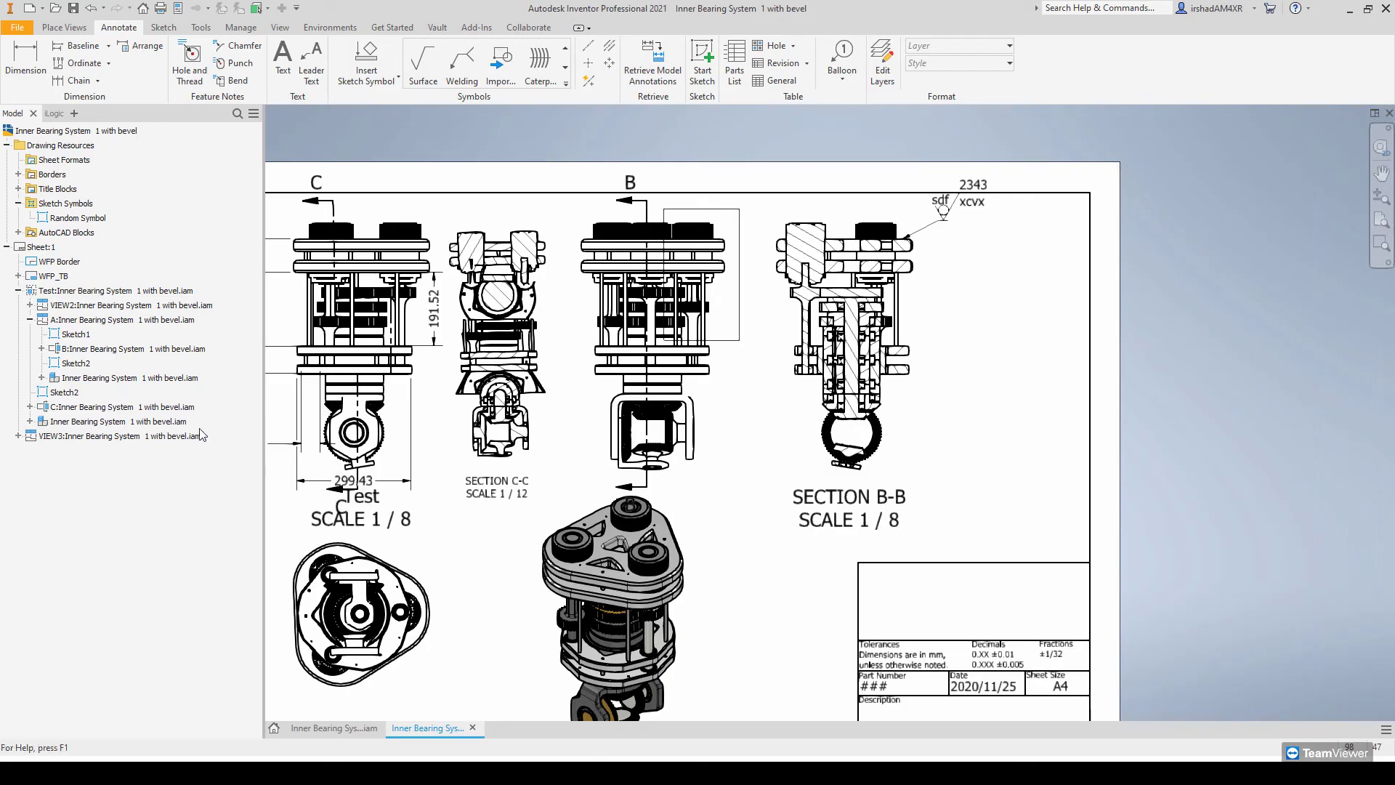
pyautogui.click(356, 728)
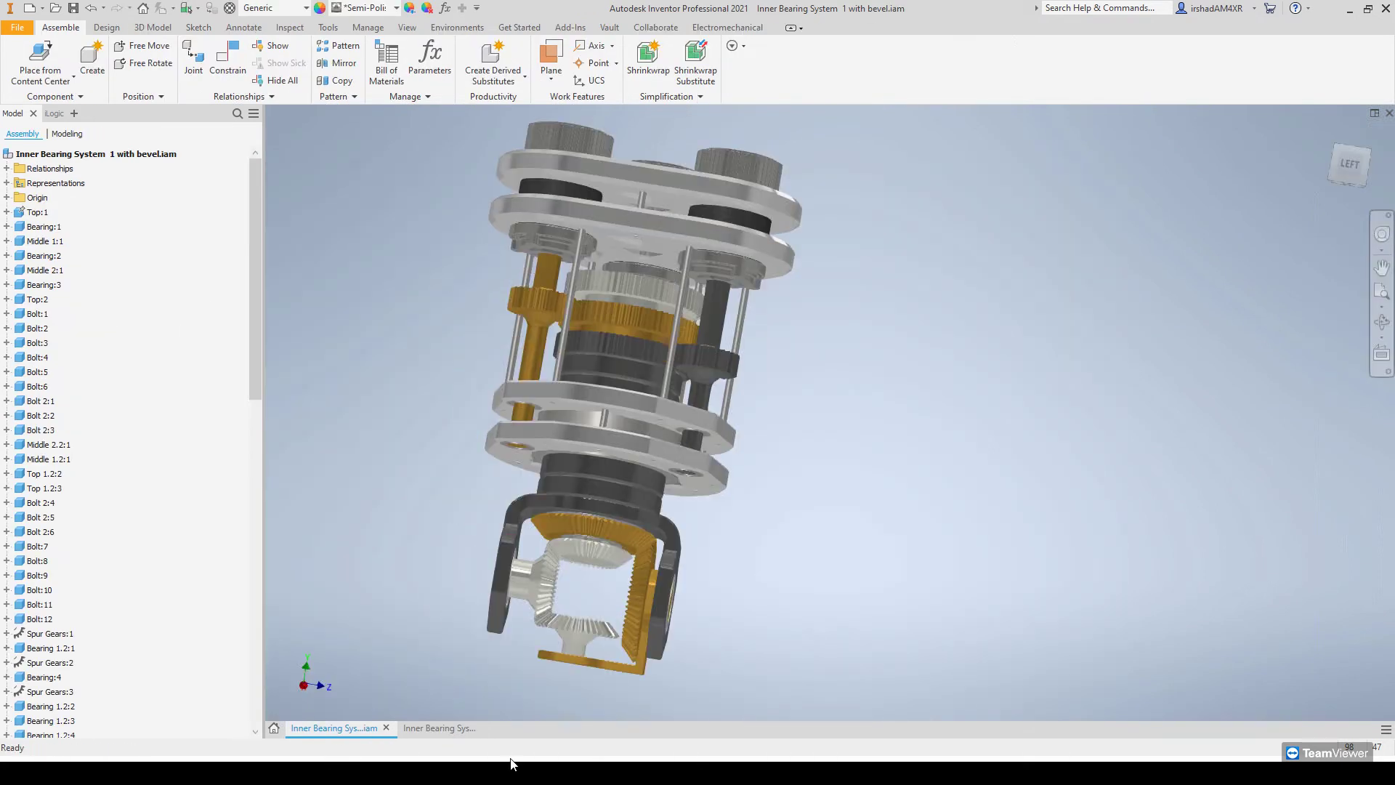
pyautogui.click(444, 727)
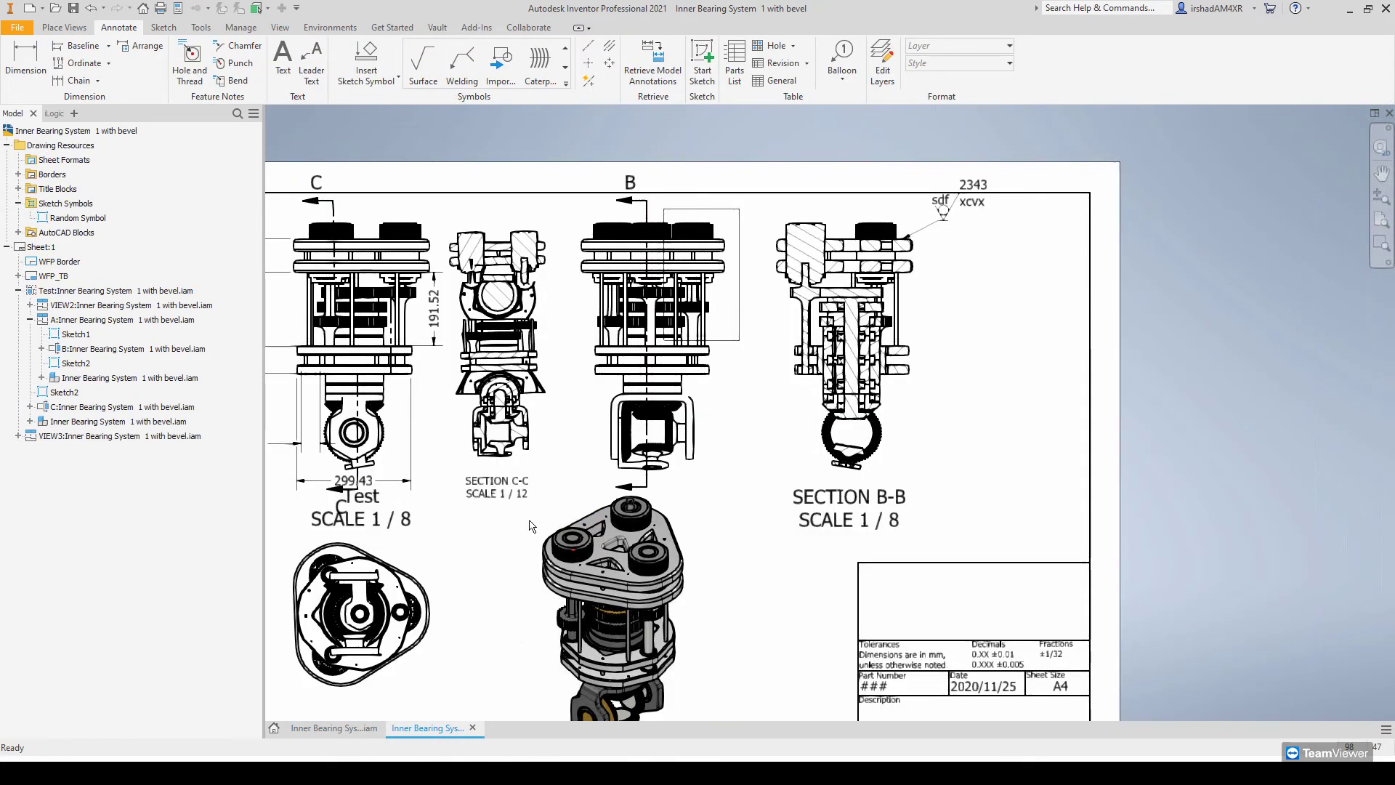
# - Collapse the Test view's branch in the model tree and select the shaded isometric view VIEW3
pyautogui.click(18, 291)
pyautogui.click(58, 306)
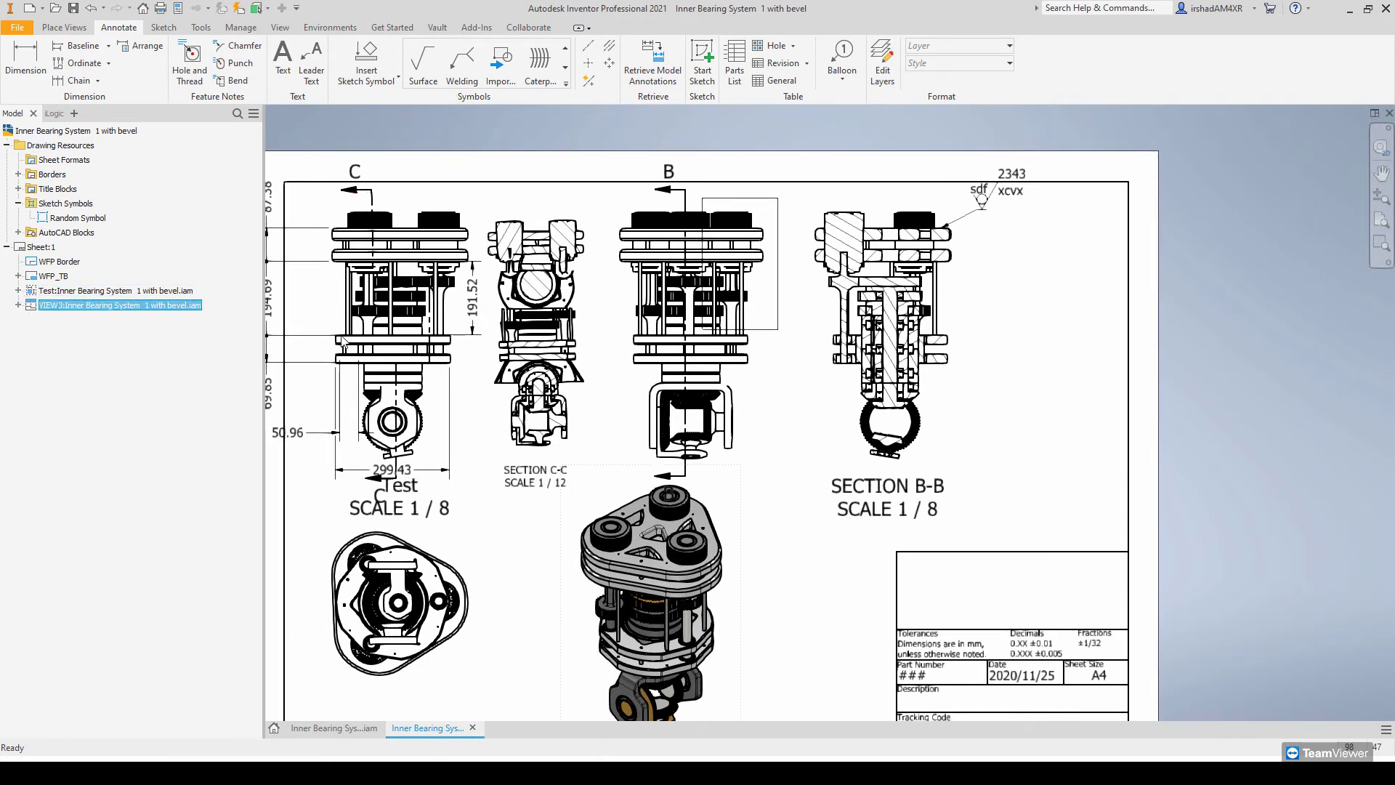
pyautogui.moveTo(472, 372); pyautogui.dragTo(536, 377, button='middle')
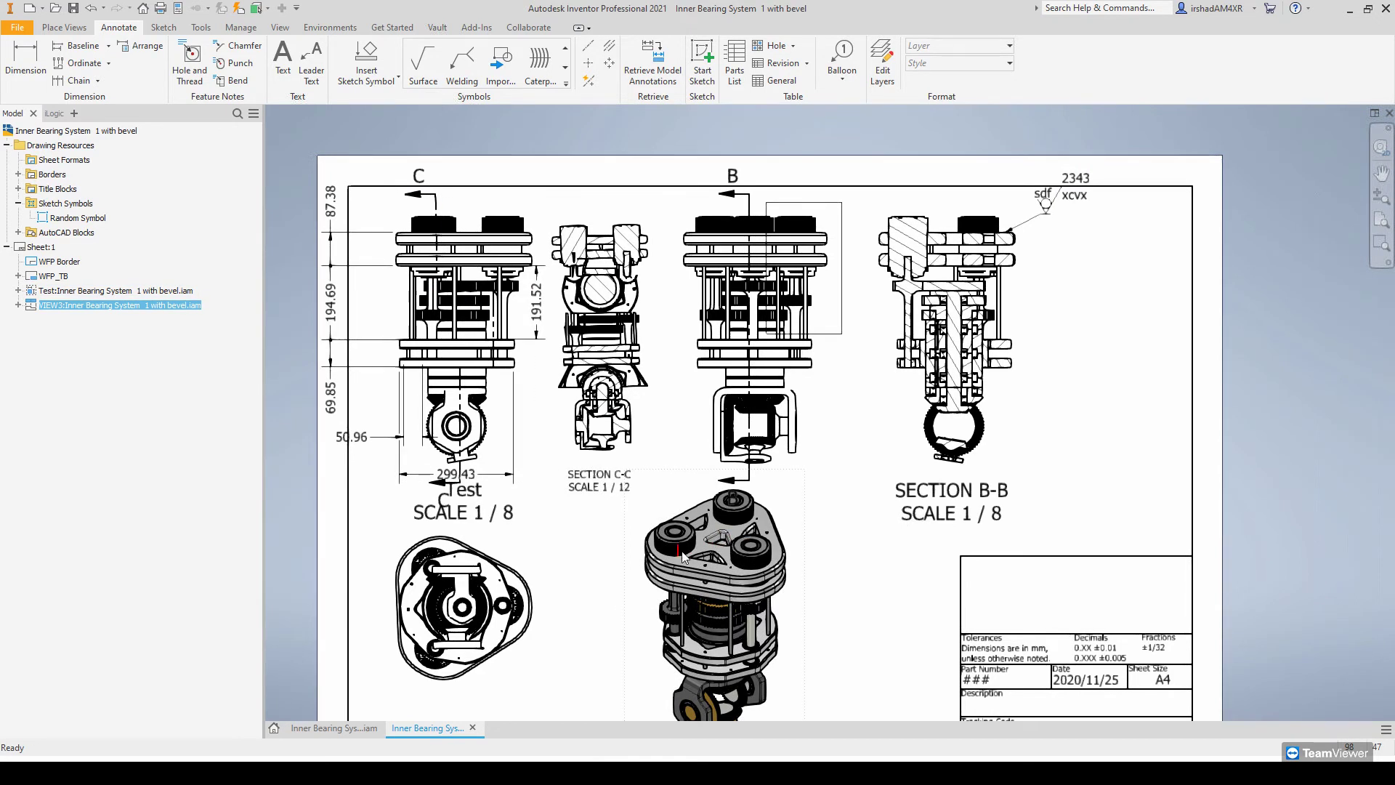
pyautogui.scroll(3, 682, 552)
pyautogui.scroll(-5, 683, 552)
pyautogui.moveTo(725, 551); pyautogui.dragTo(713, 544, button='middle')
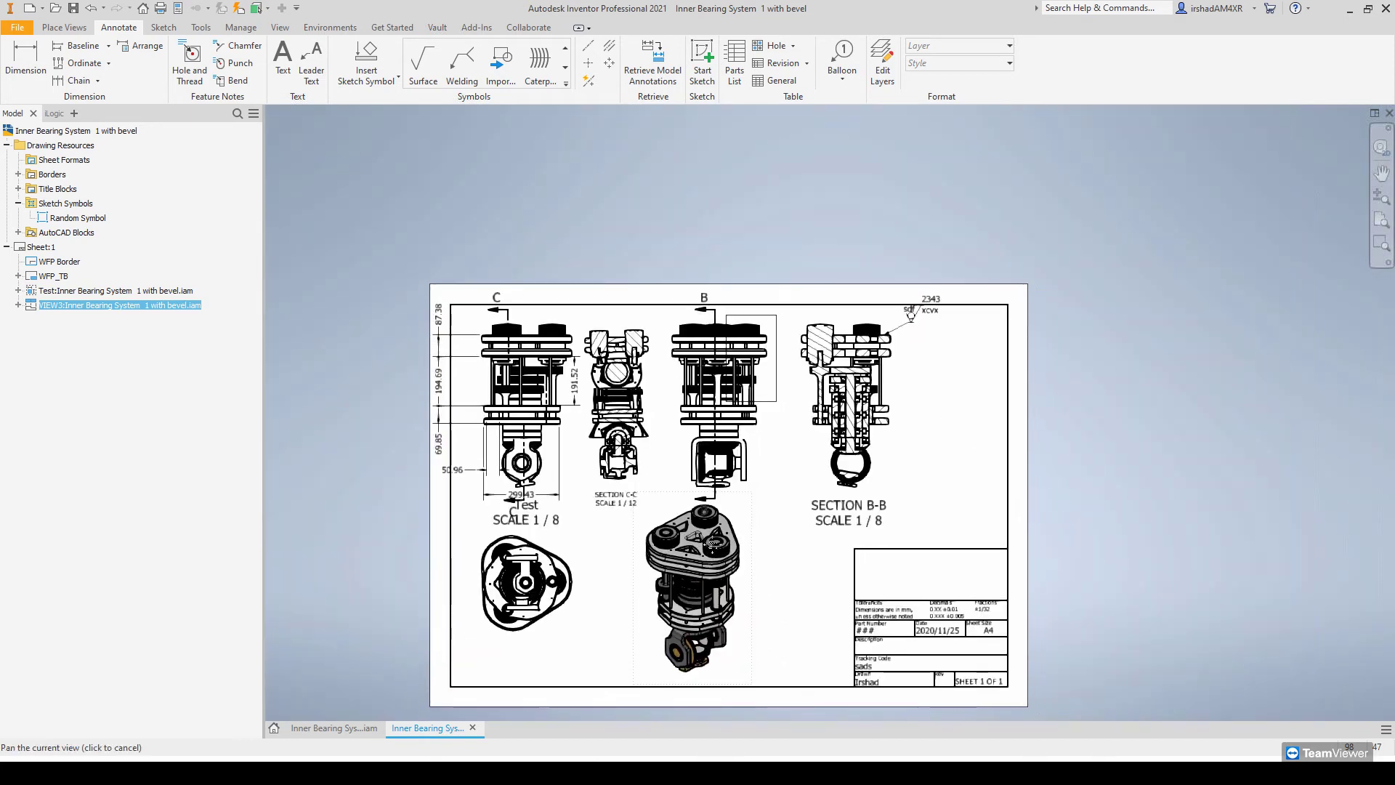
# - Switch to the bearing assembly and try to suppress the orange and dark grey gear shafts beside the central gears
pyautogui.click(322, 730)
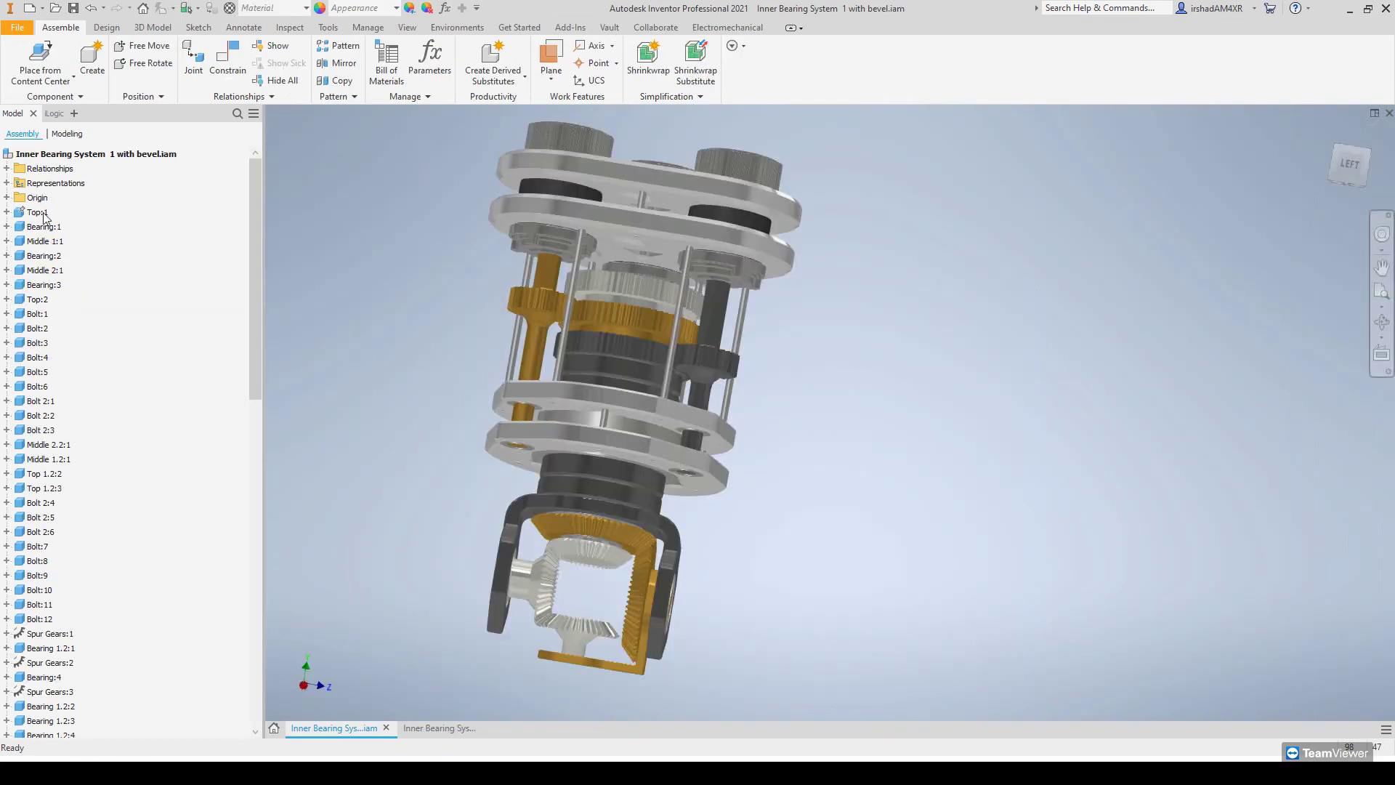
pyautogui.click(7, 183)
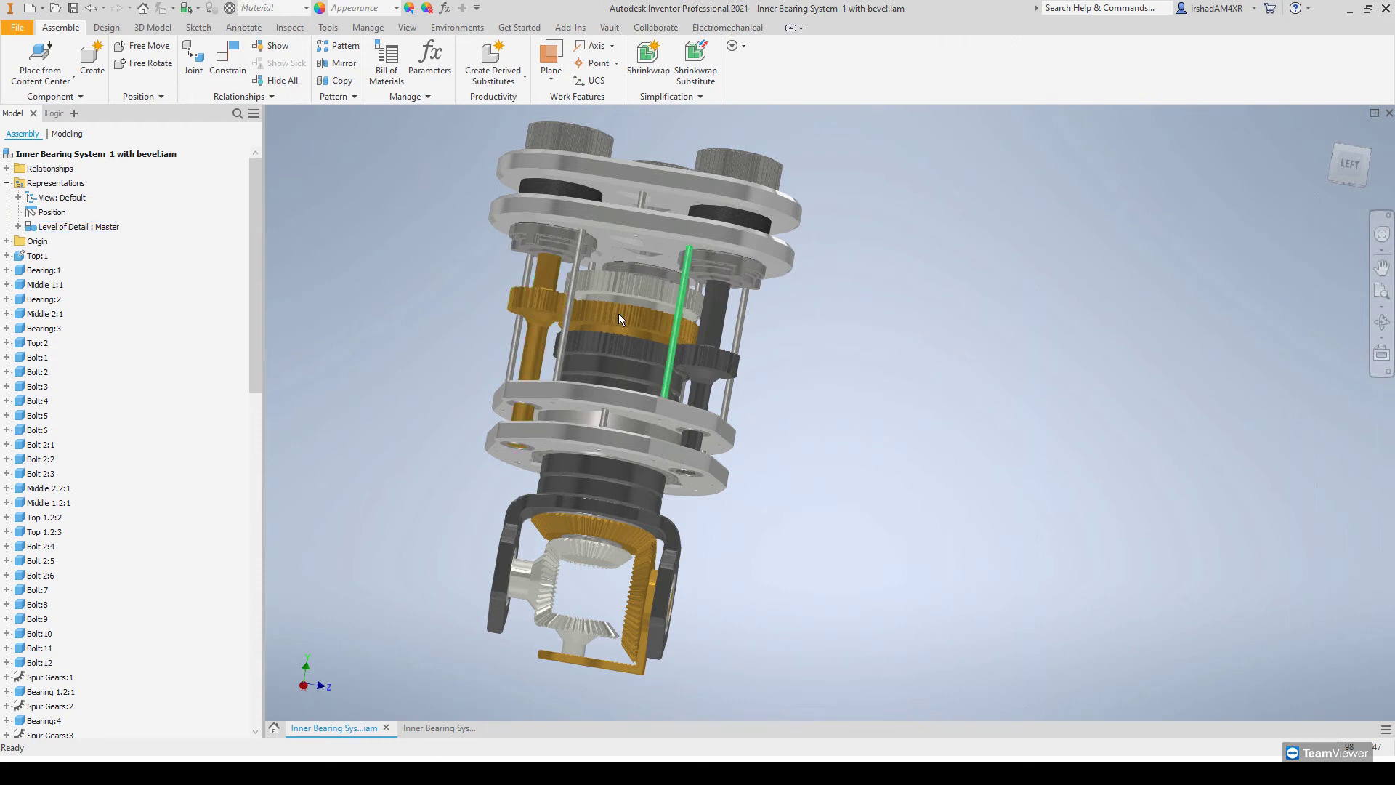
pyautogui.click(710, 312)
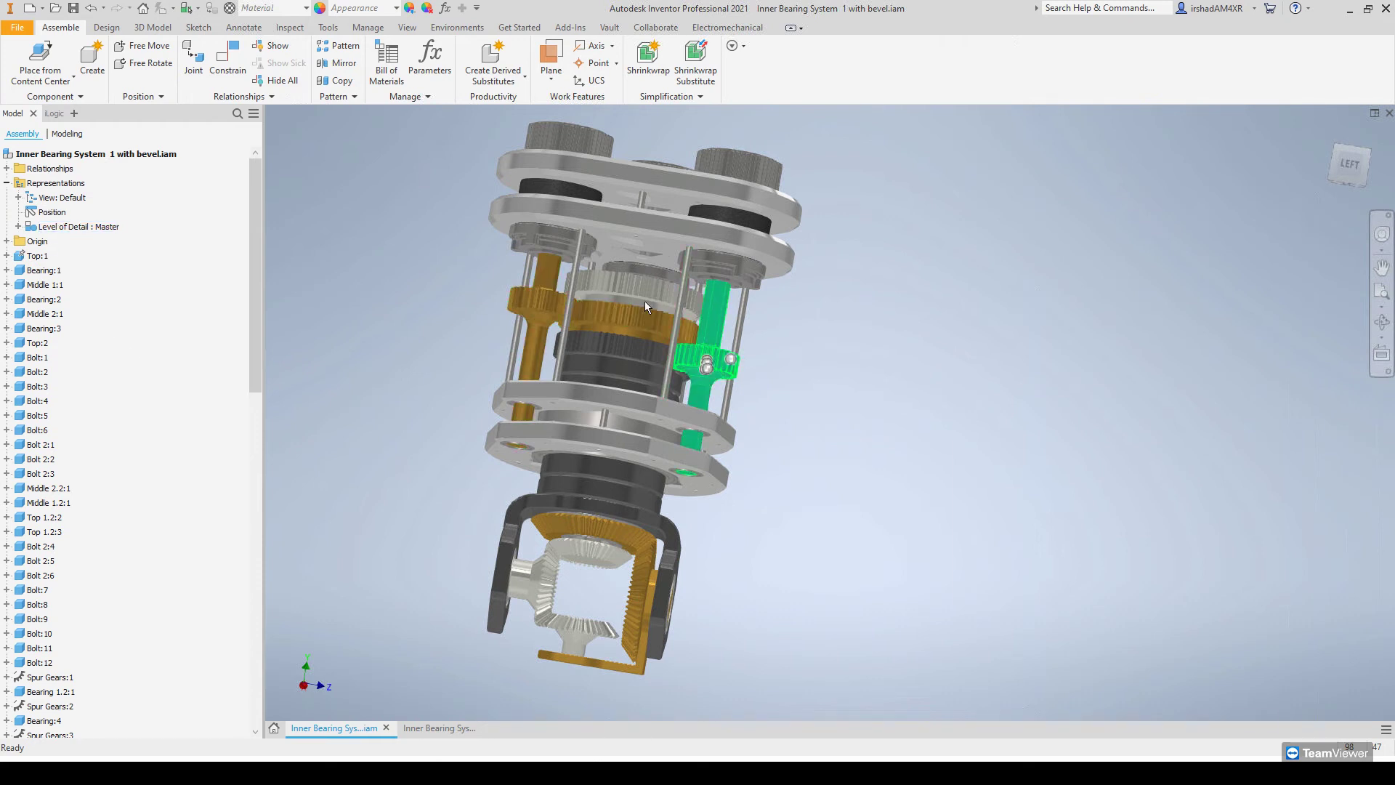
pyautogui.keyDown('ctrl'); pyautogui.click(539, 269); pyautogui.keyUp('ctrl')
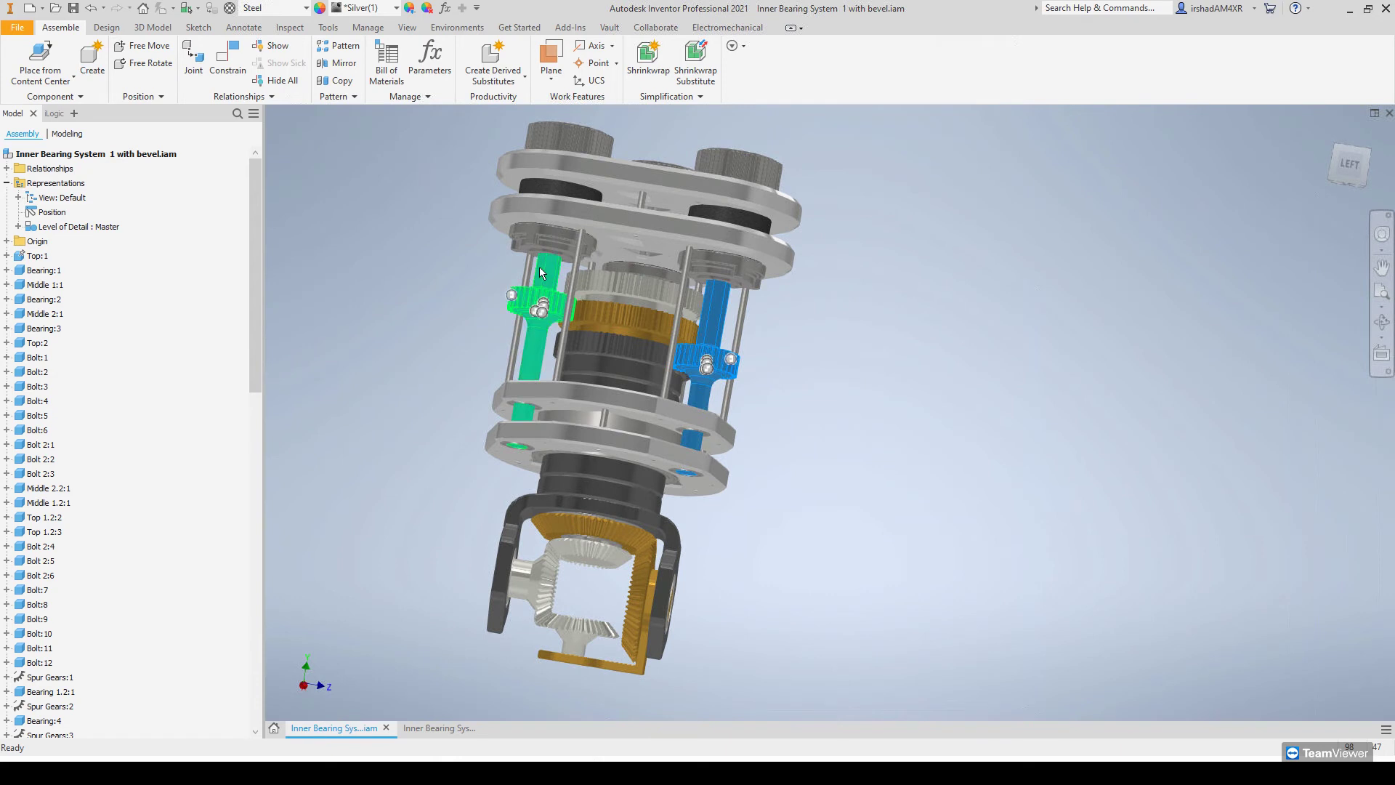
pyautogui.rightClick(539, 275)
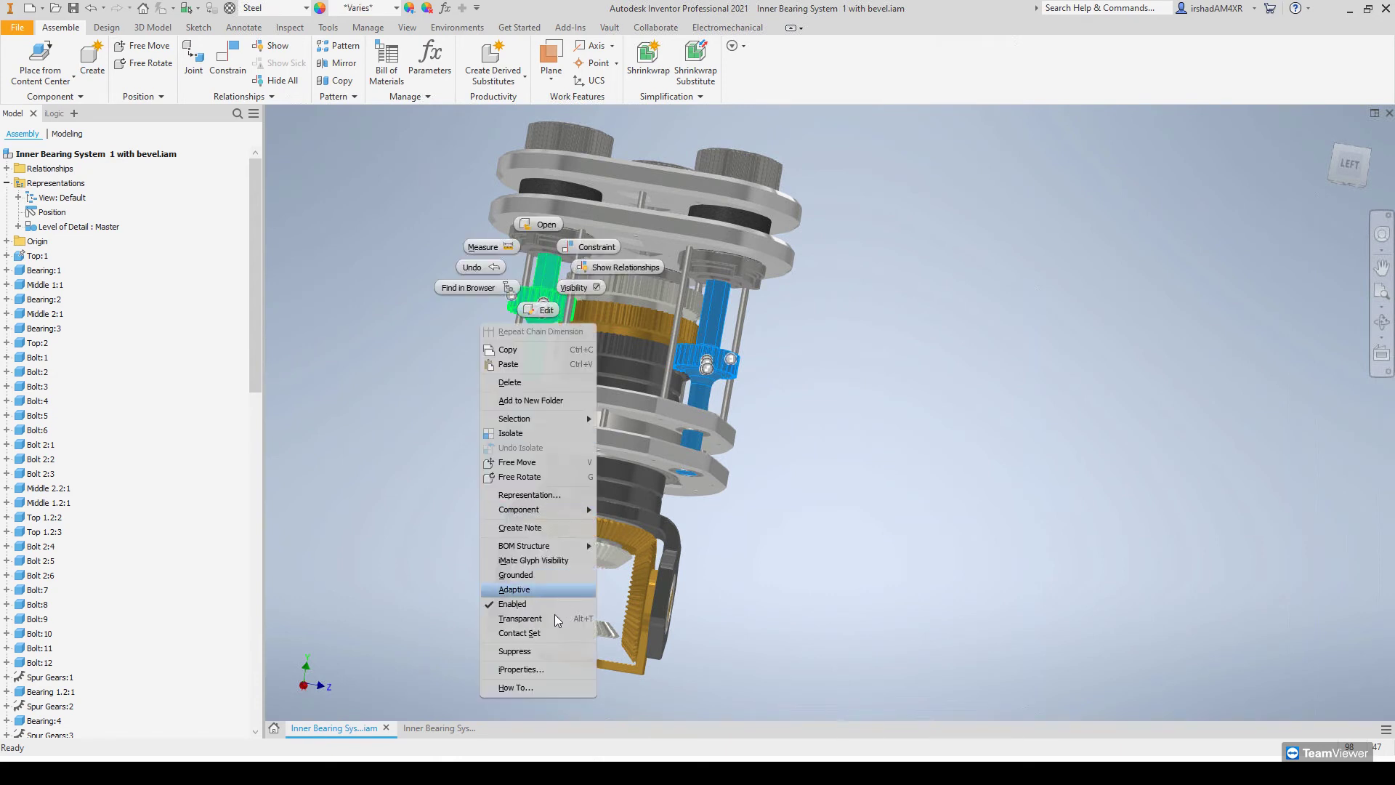
pyautogui.click(532, 652)
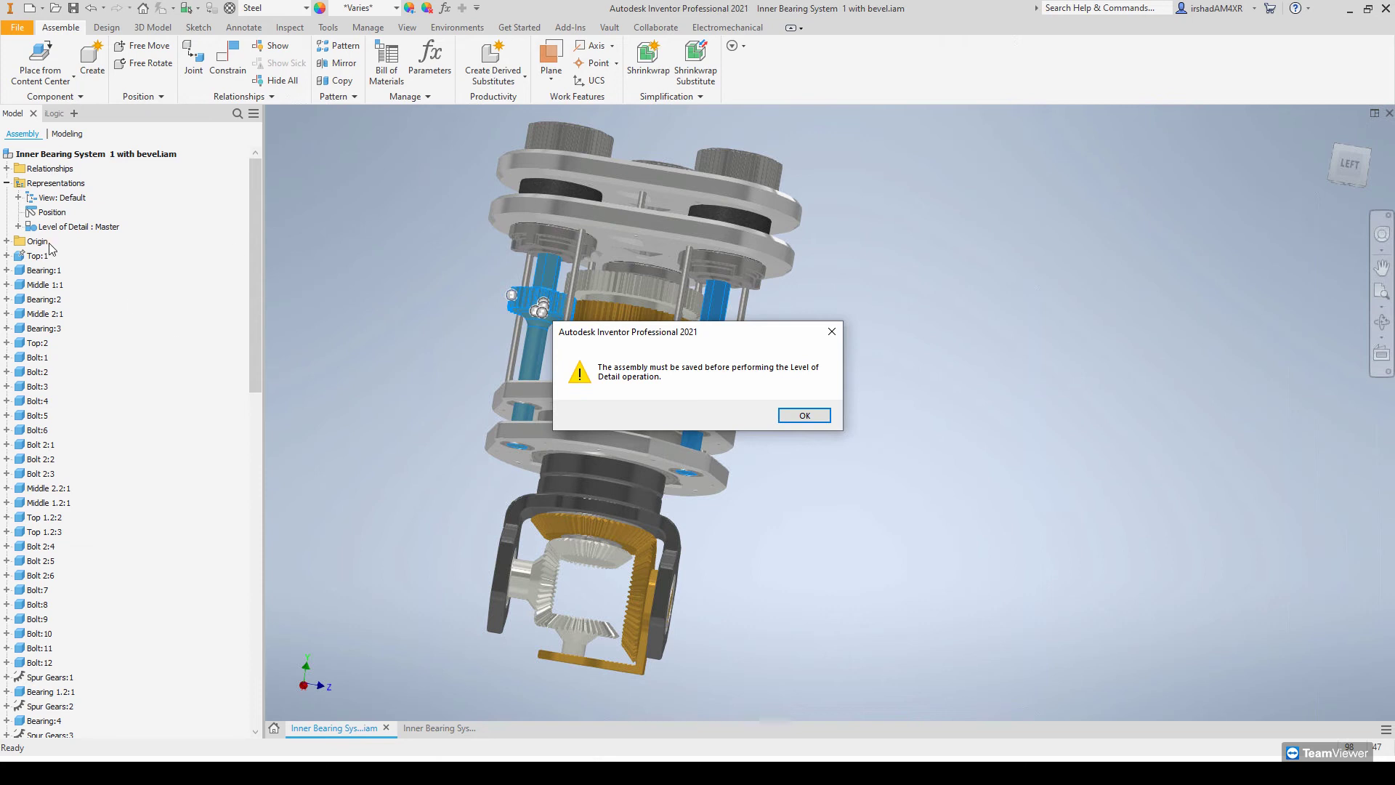
# - Save the assembly together with its updated dependent files
pyautogui.click(803, 414)
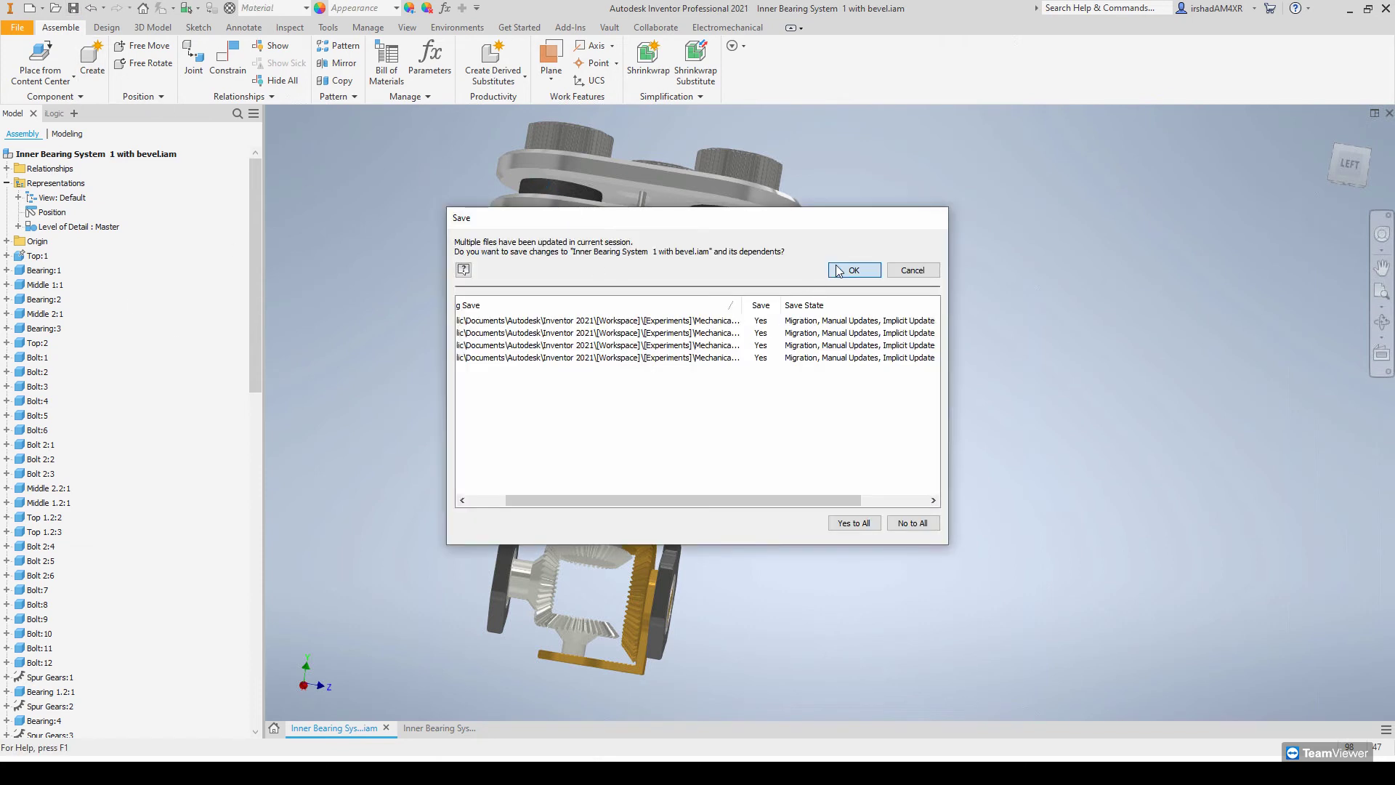
pyautogui.click(839, 271)
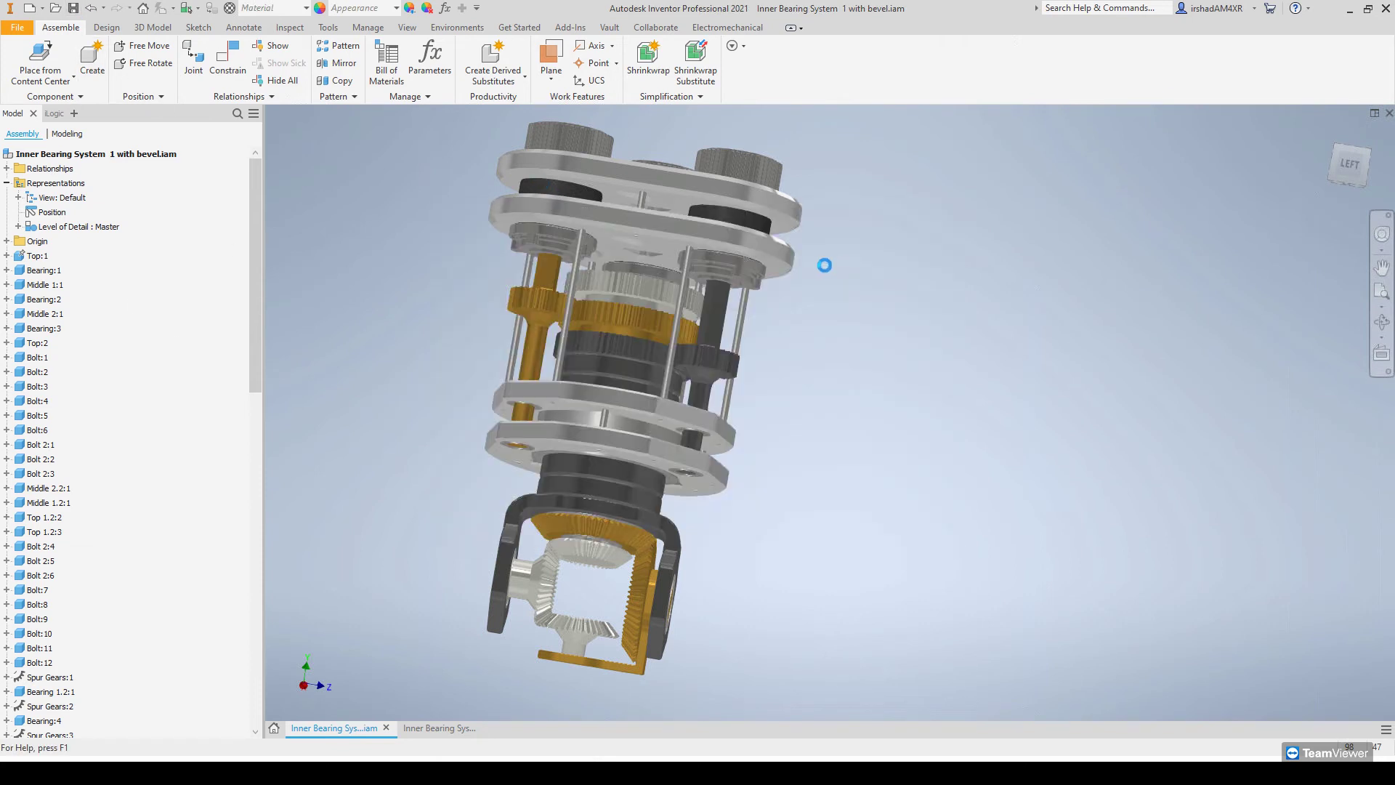
# - Suppress the orange and dark grey gear shafts beside the central gears
pyautogui.click(731, 305)
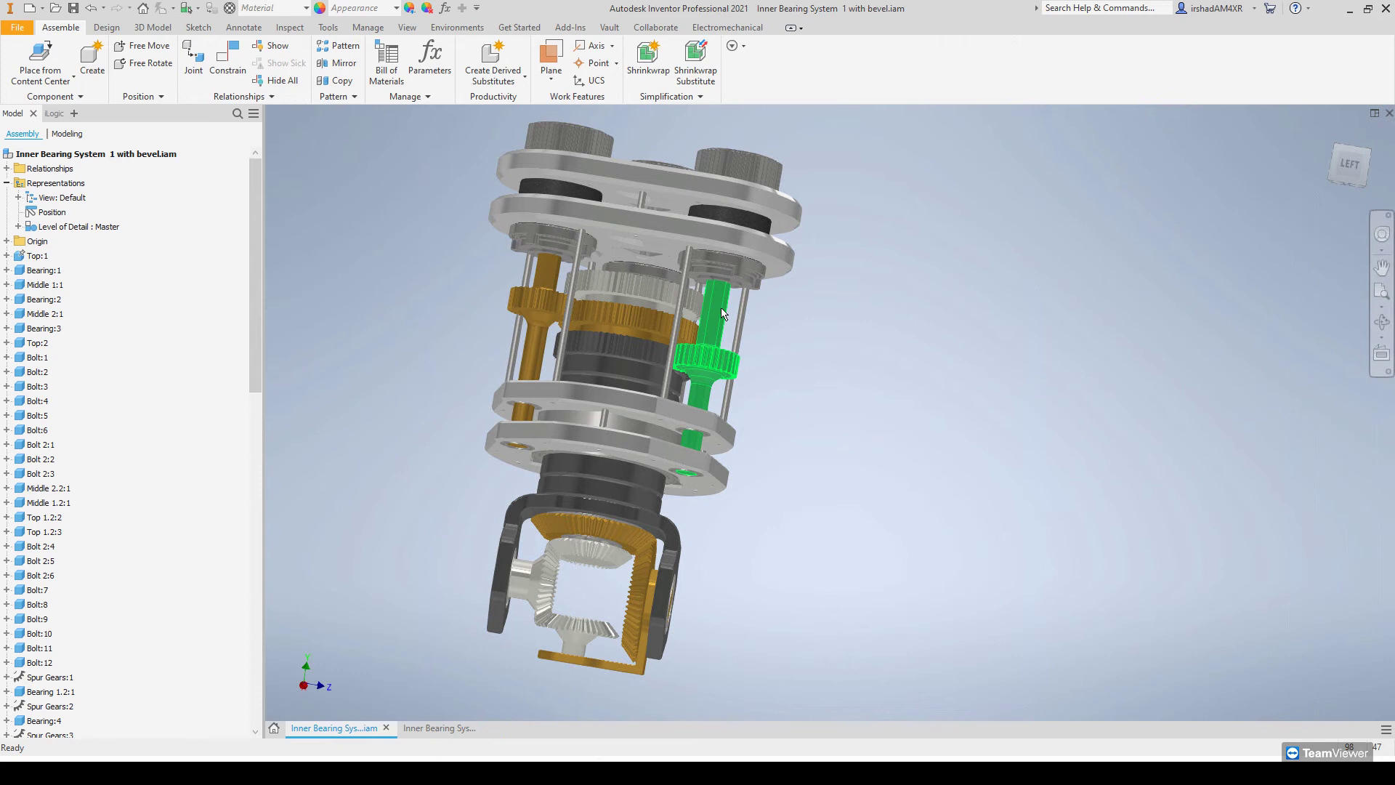
pyautogui.rightClick(540, 273)
pyautogui.click(517, 659)
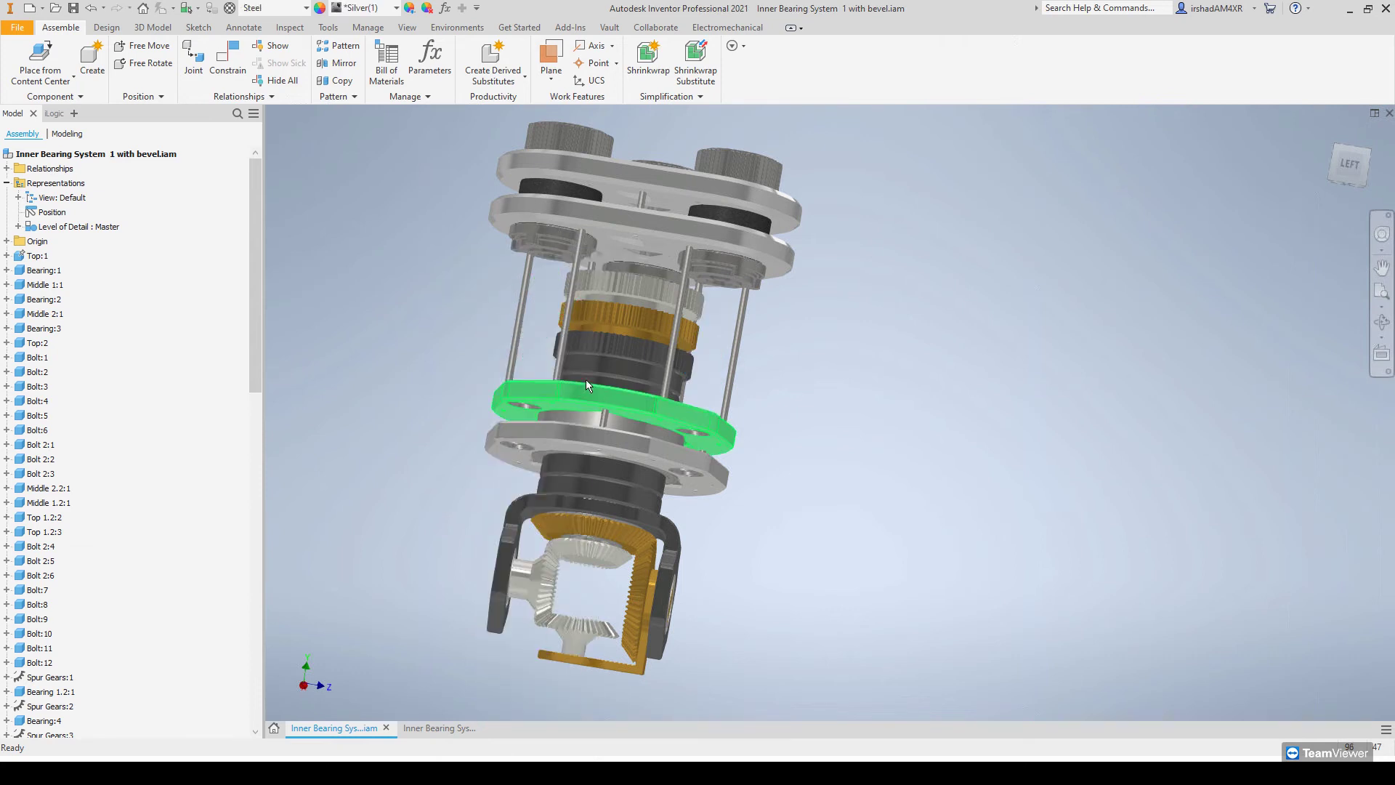
# - Expand the level of detail representations and reactivate the Master level of detail
pyautogui.click(17, 226)
pyautogui.click(100, 228)
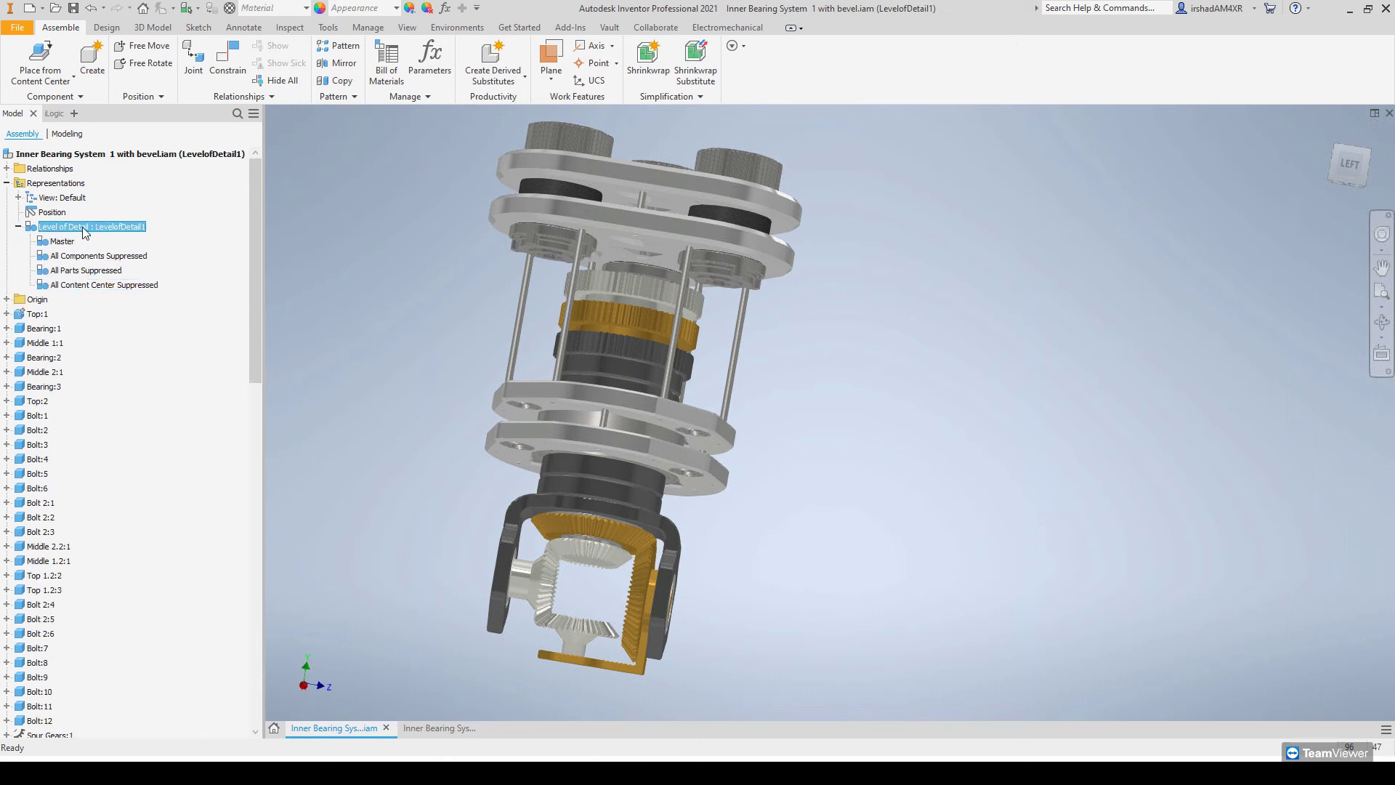
pyautogui.rightClick(85, 232)
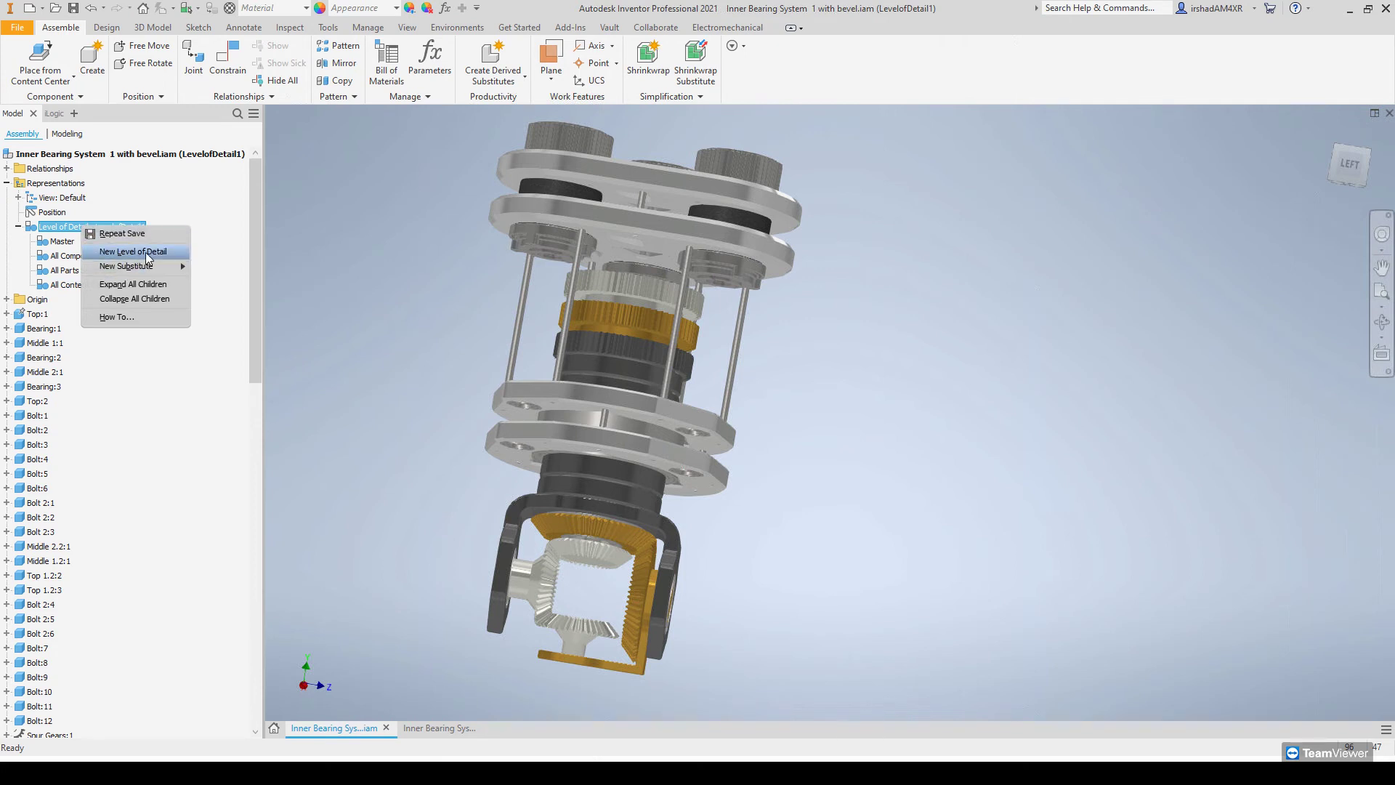
pyautogui.click(215, 218)
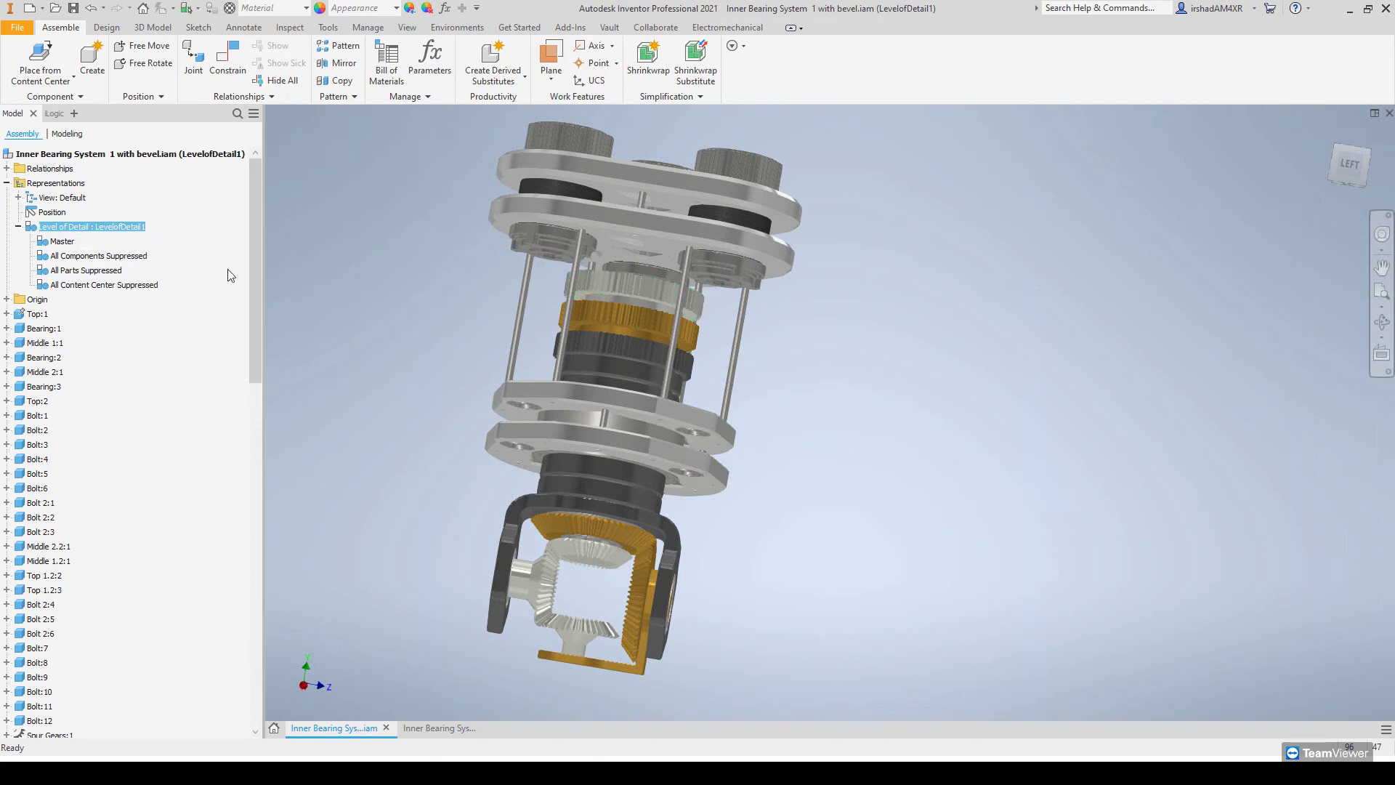
pyautogui.rightClick(69, 245)
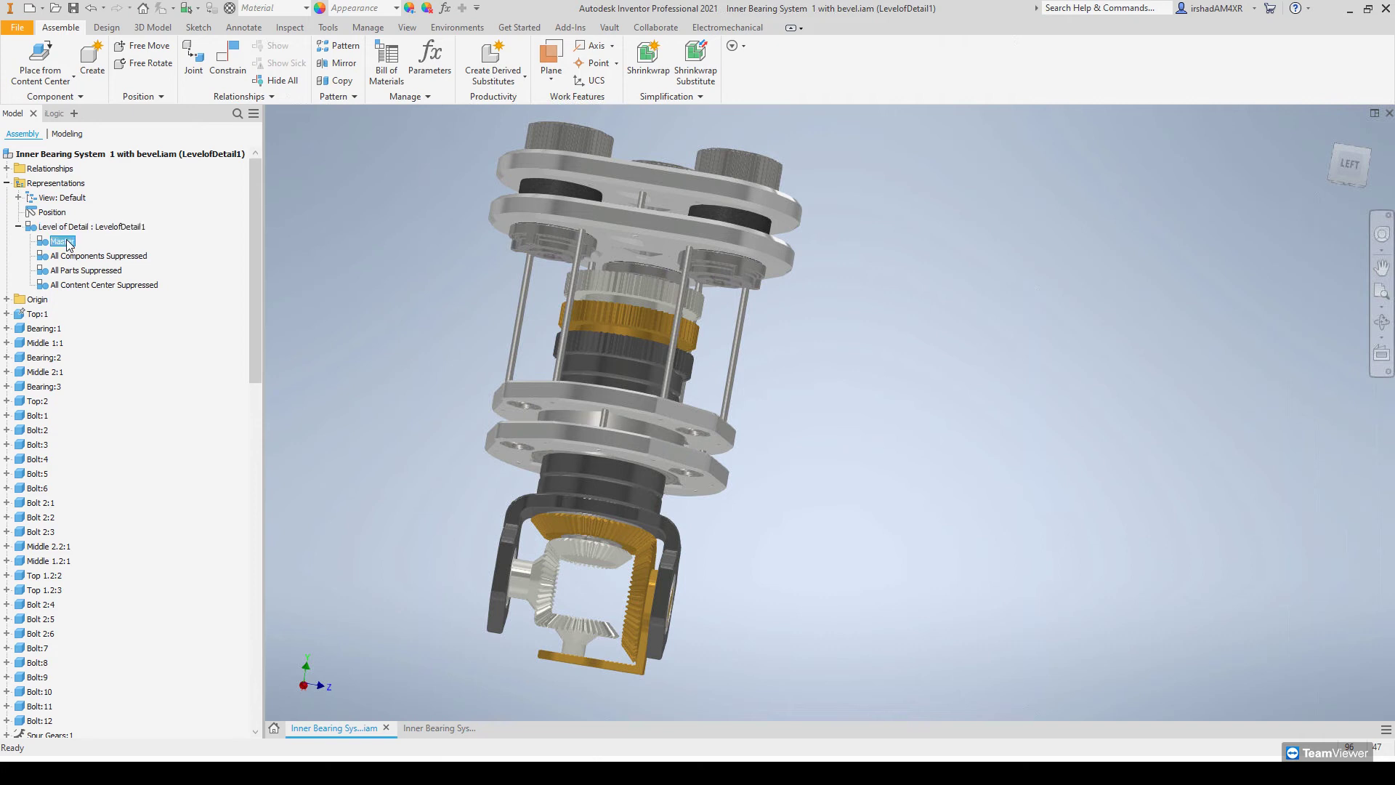
pyautogui.click(102, 266)
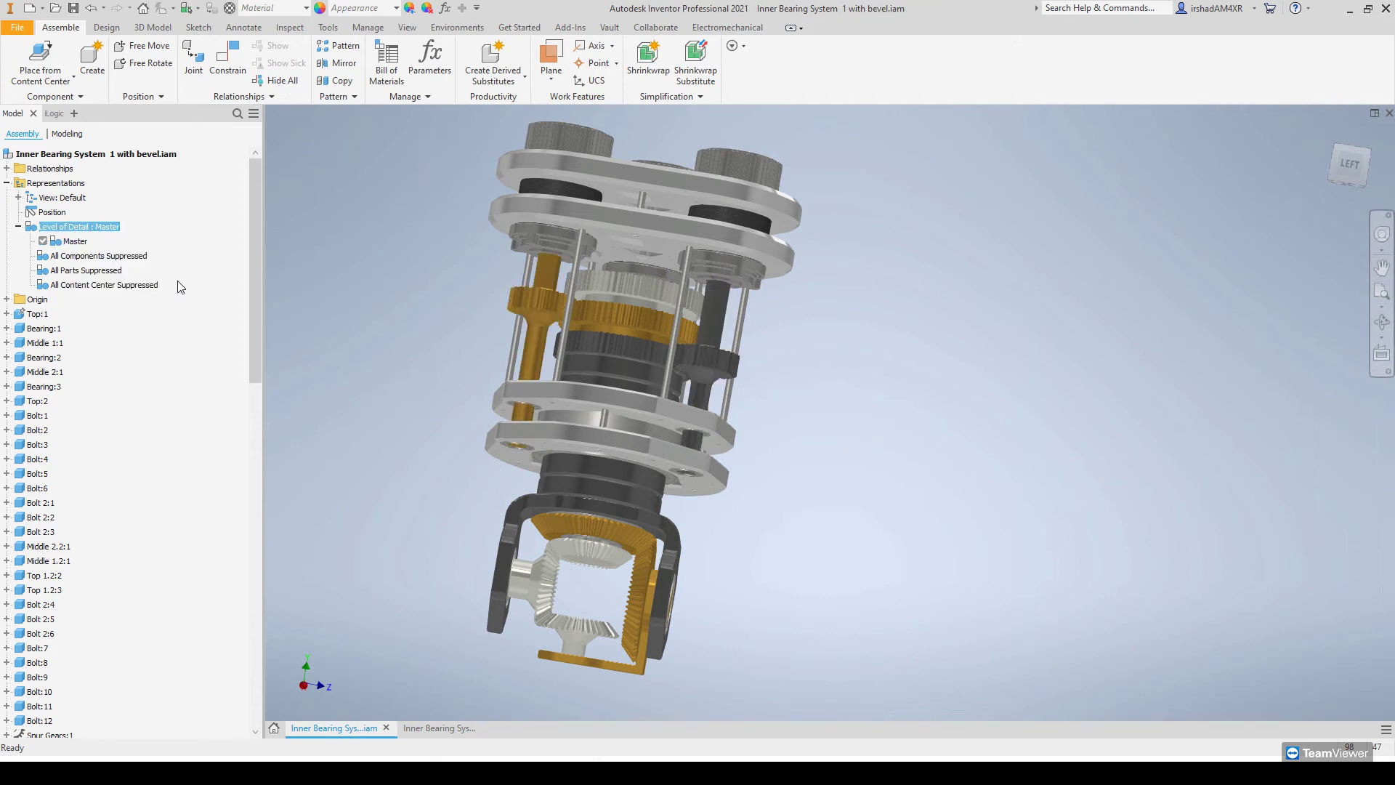
# - From the Master level of detail, suppress the orange and dark grey gear shafts together
pyautogui.keyDown('shift'); pyautogui.moveTo(361, 324); pyautogui.dragTo(404, 375, button='middle'); pyautogui.keyUp('shift')
pyautogui.rightClick(60, 225)
pyautogui.click(295, 217)
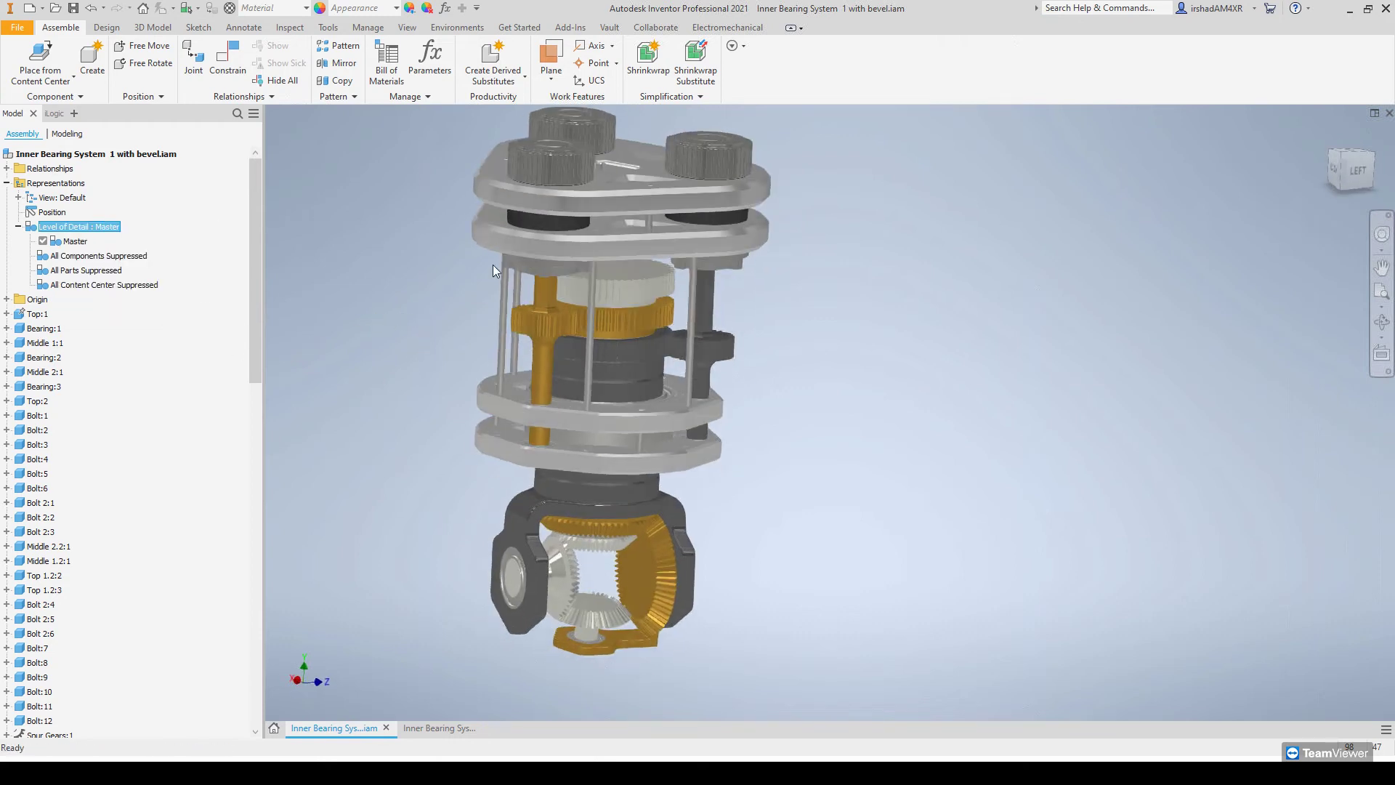
pyautogui.click(540, 332)
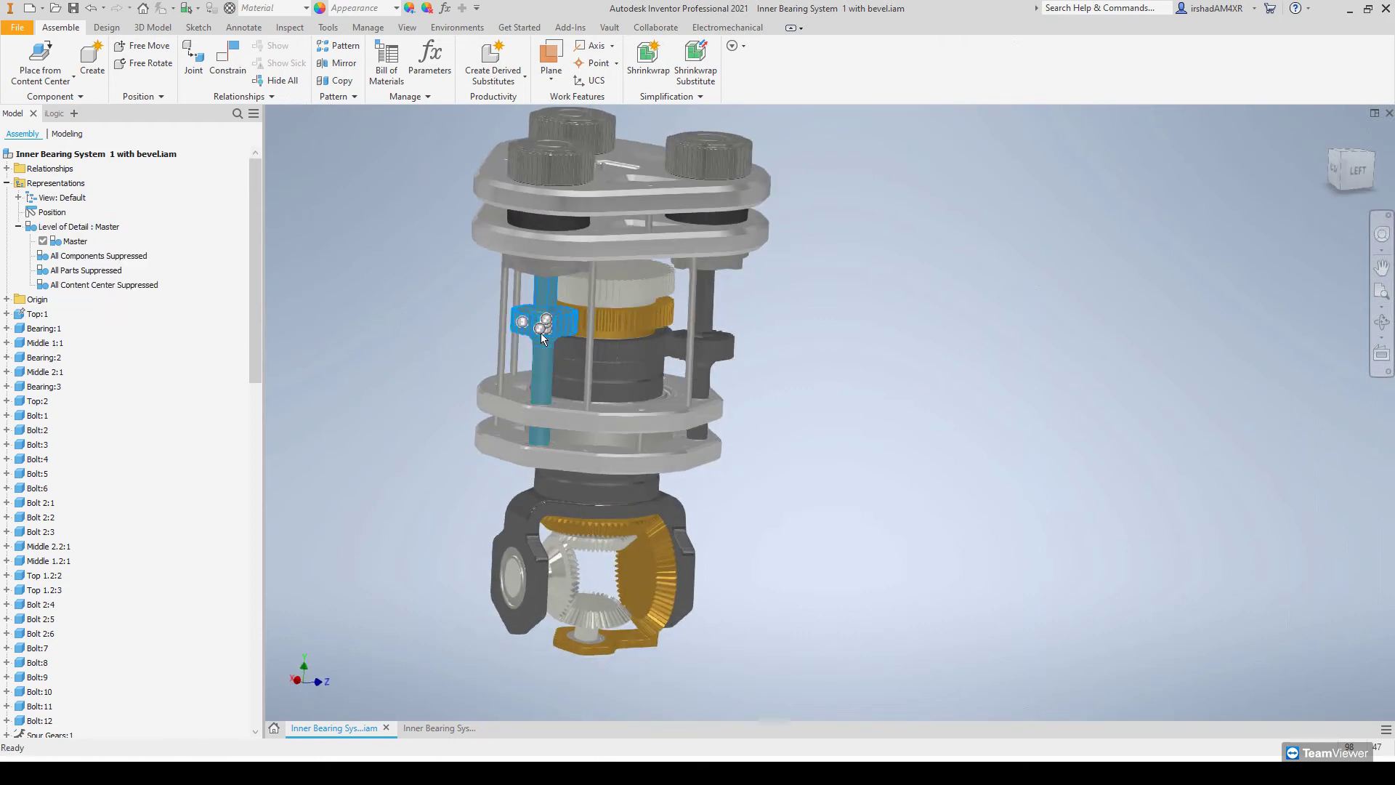
pyautogui.rightClick(711, 303)
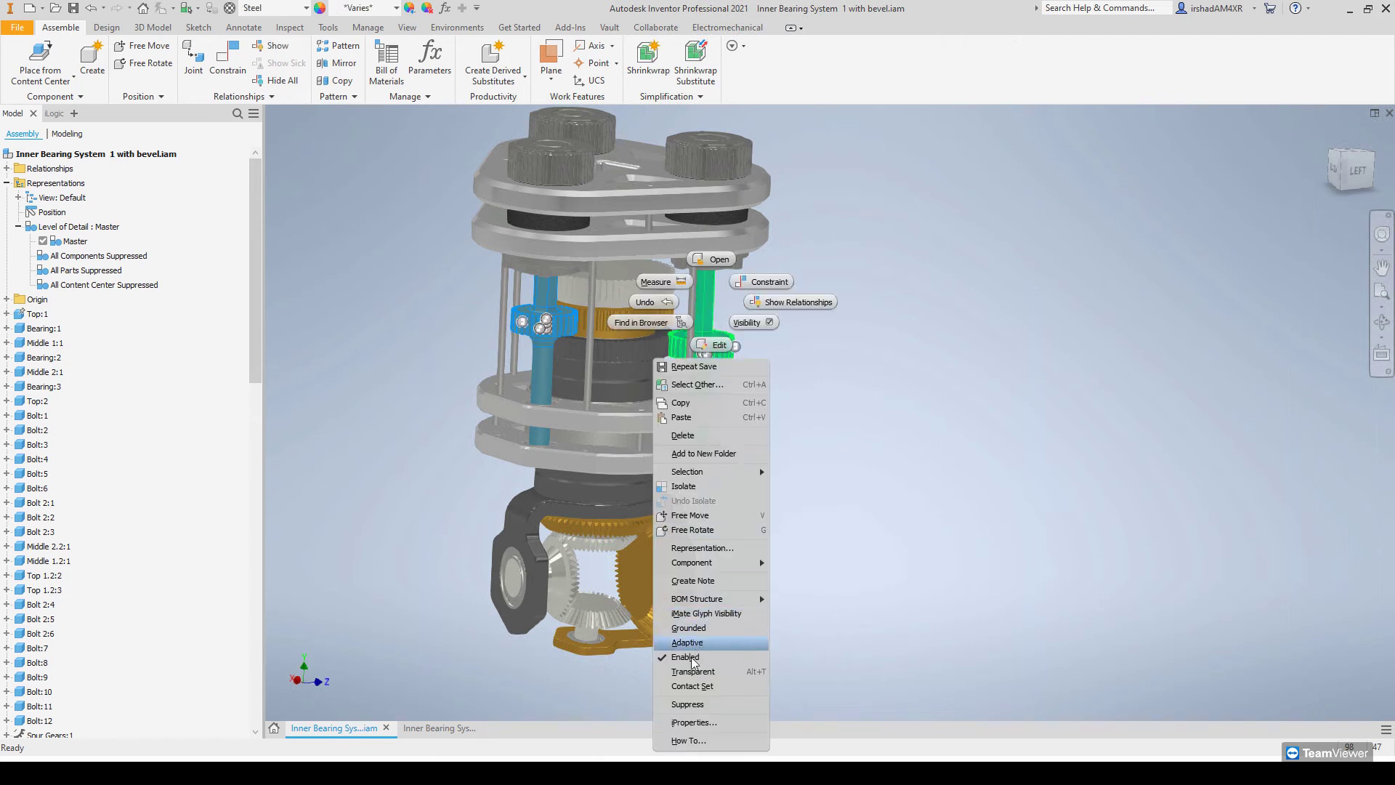
pyautogui.click(687, 704)
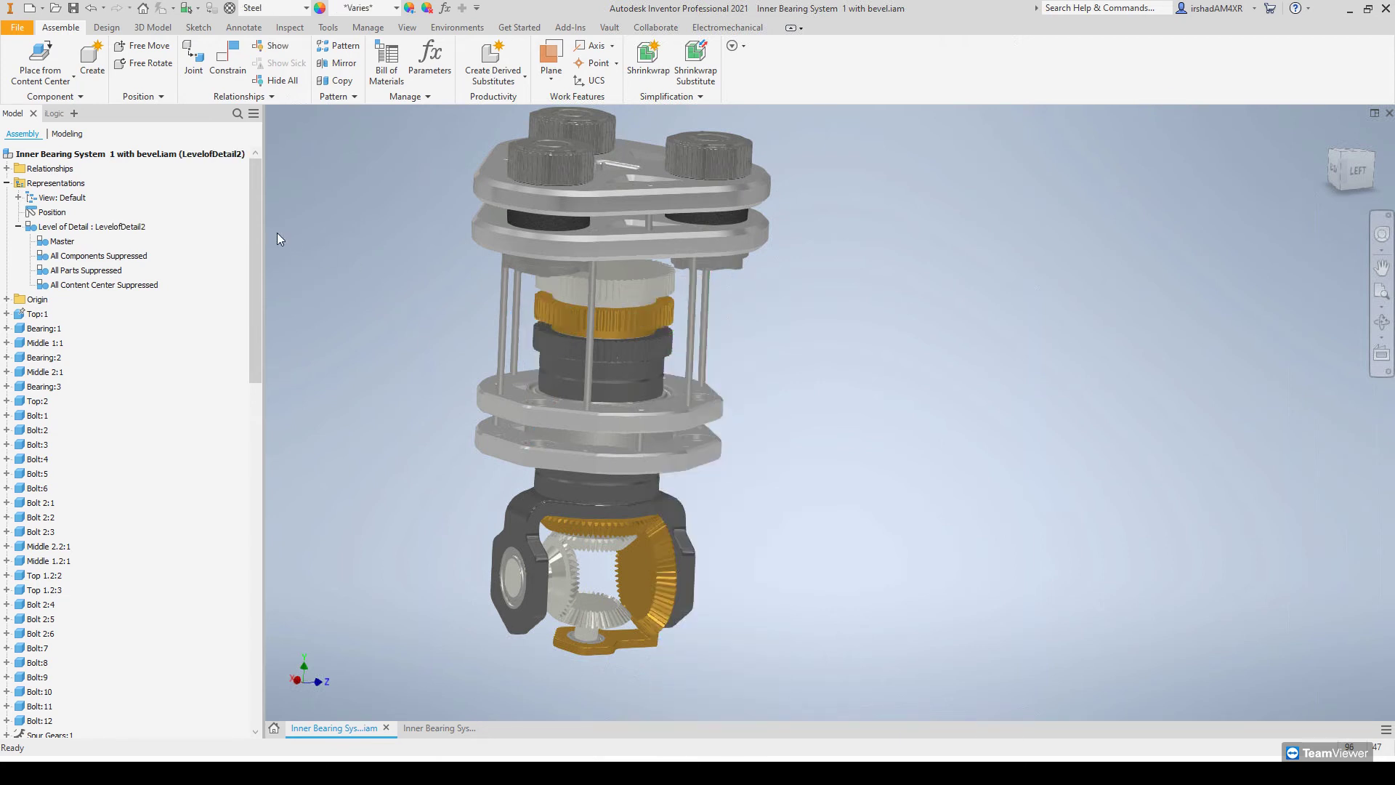
# - Save the assembly, naming the new level of detail representation "Removed Shafts"
pyautogui.click(106, 226)
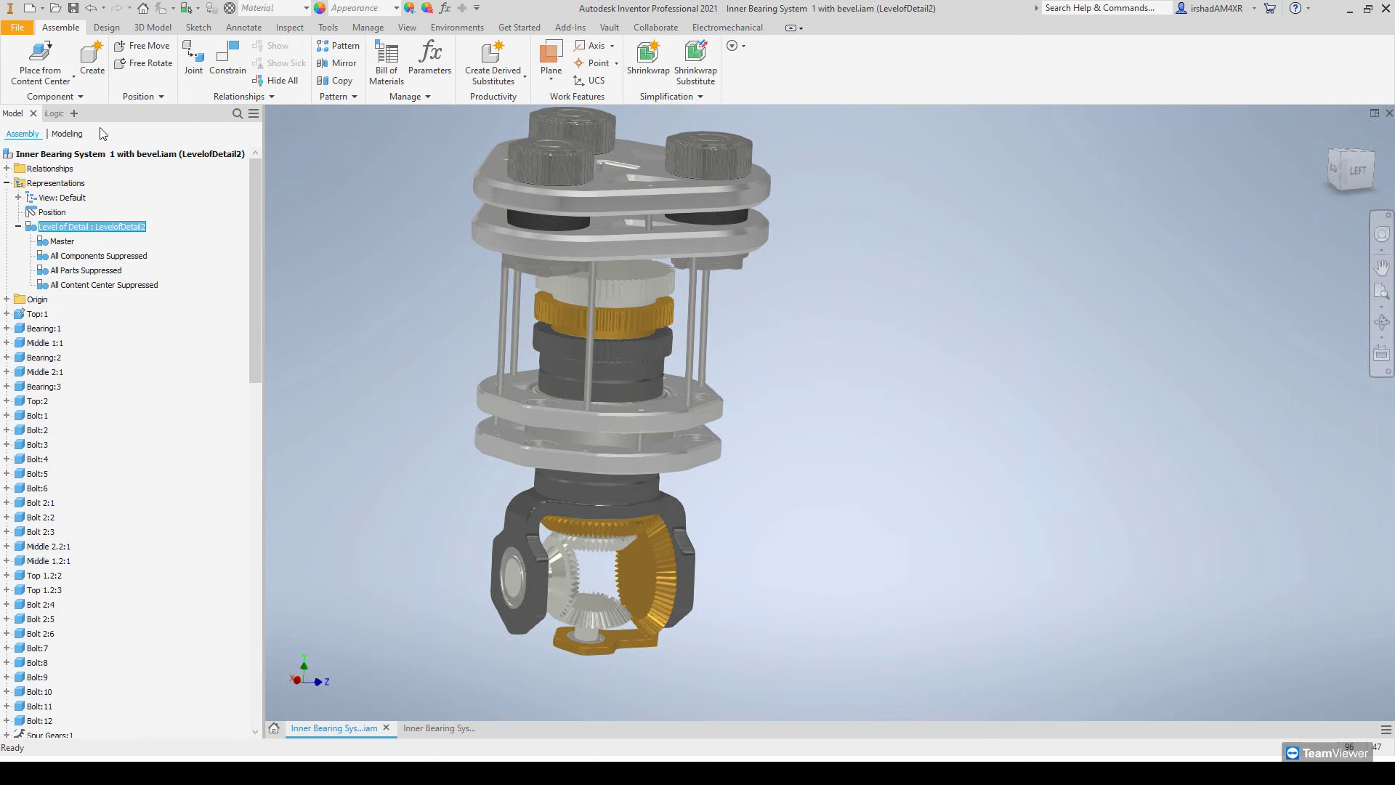
pyautogui.click(74, 10)
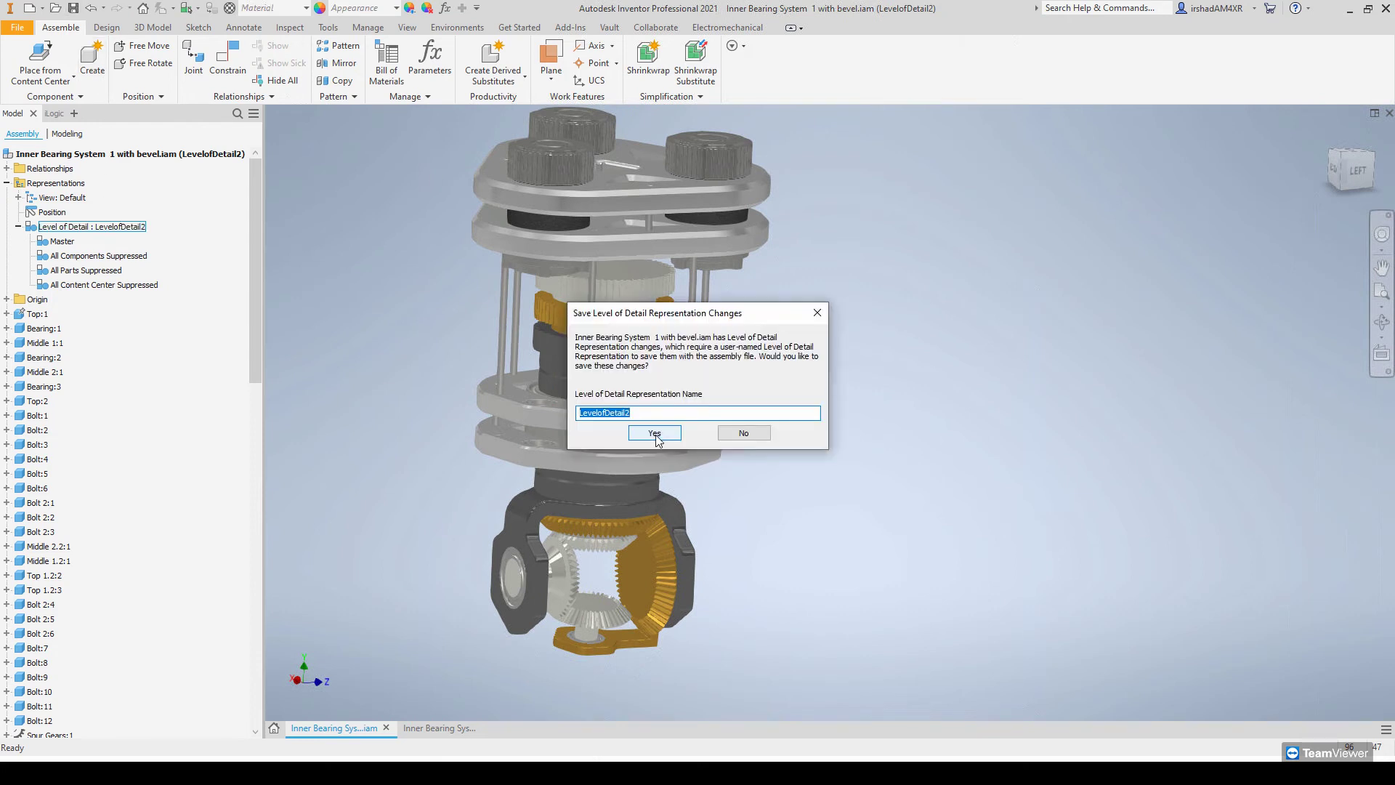
pyautogui.moveTo(642, 316); pyautogui.dragTo(850, 263)
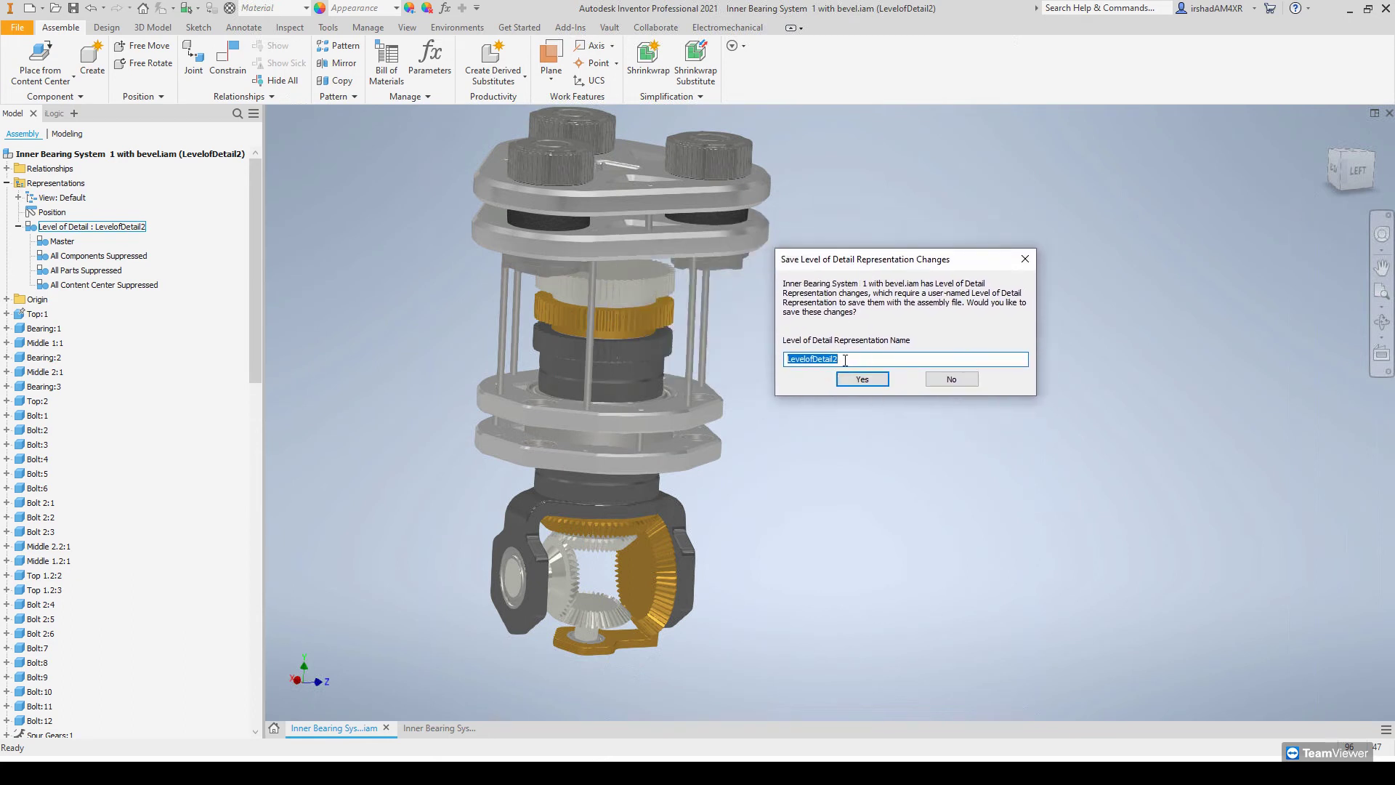
pyautogui.write('Removed Shafts')
pyautogui.press('Return')
pyautogui.click(843, 267)
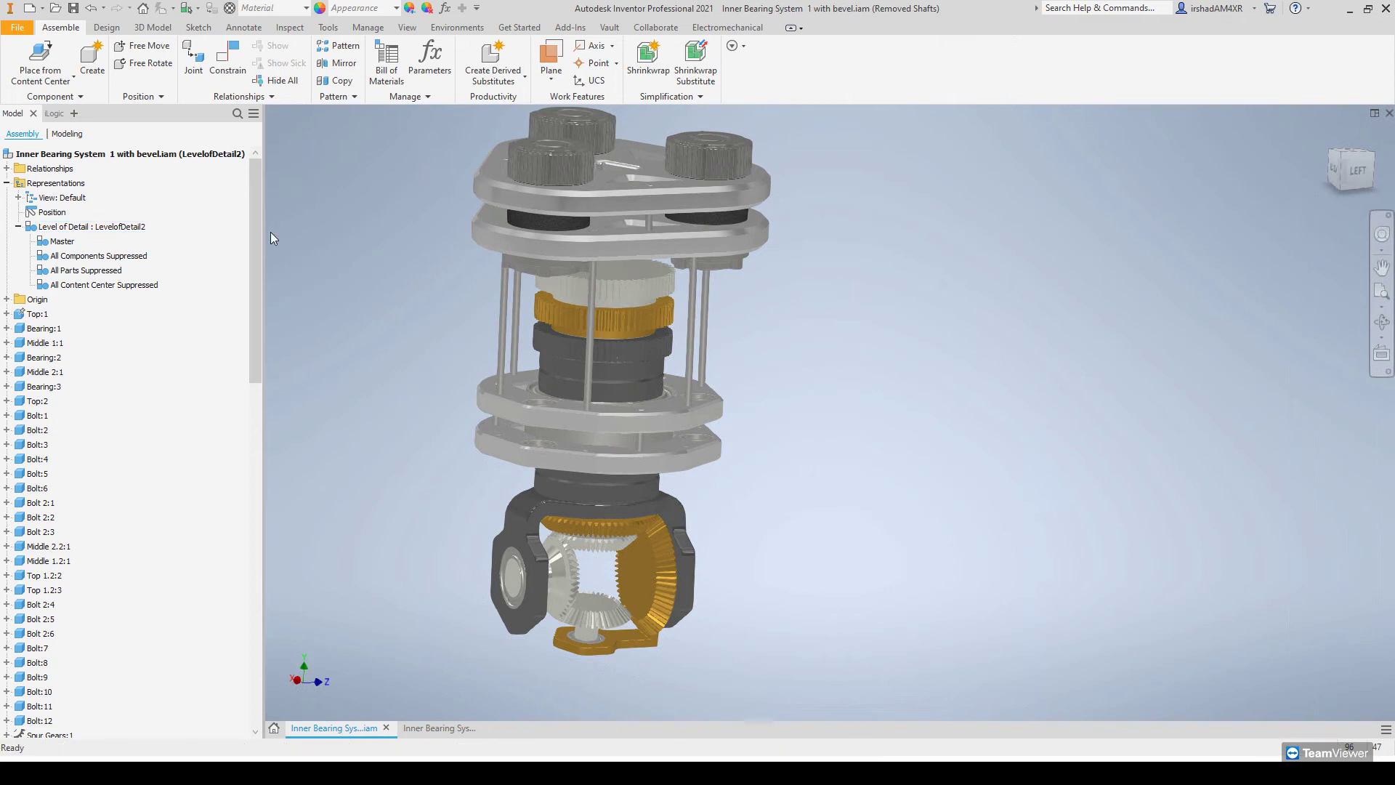
pyautogui.click(91, 303)
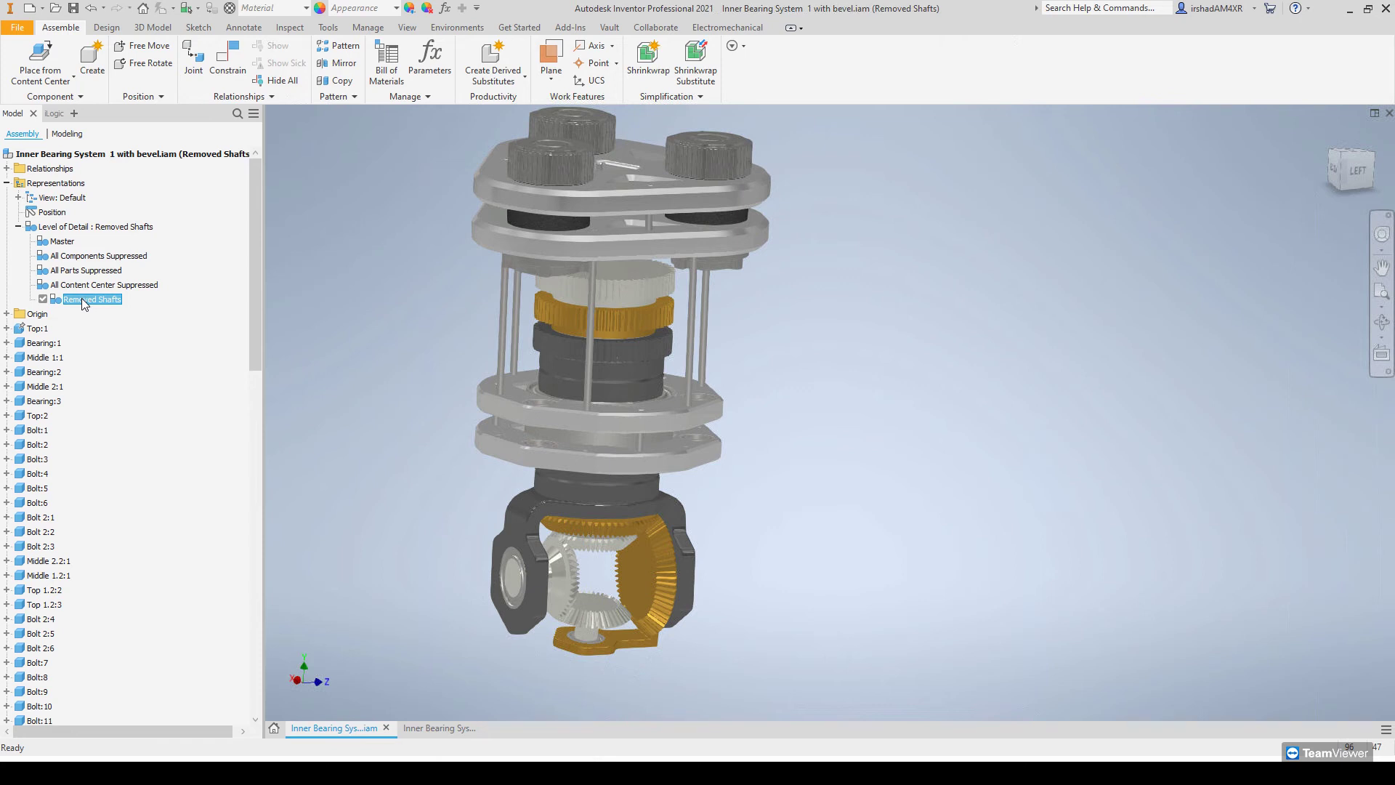
# - Switch to the assembly's drawing and add a new sheet
pyautogui.click(442, 727)
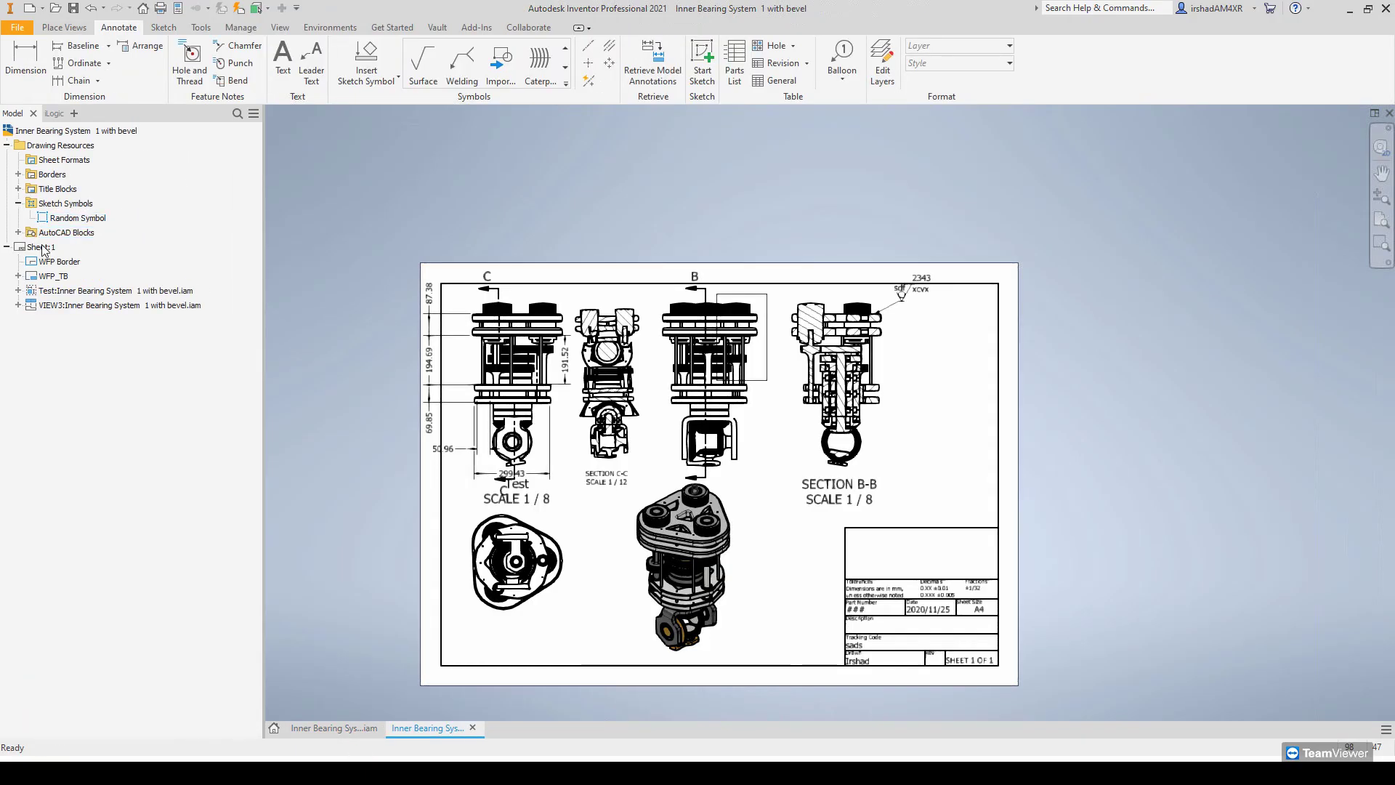
pyautogui.rightClick(36, 248)
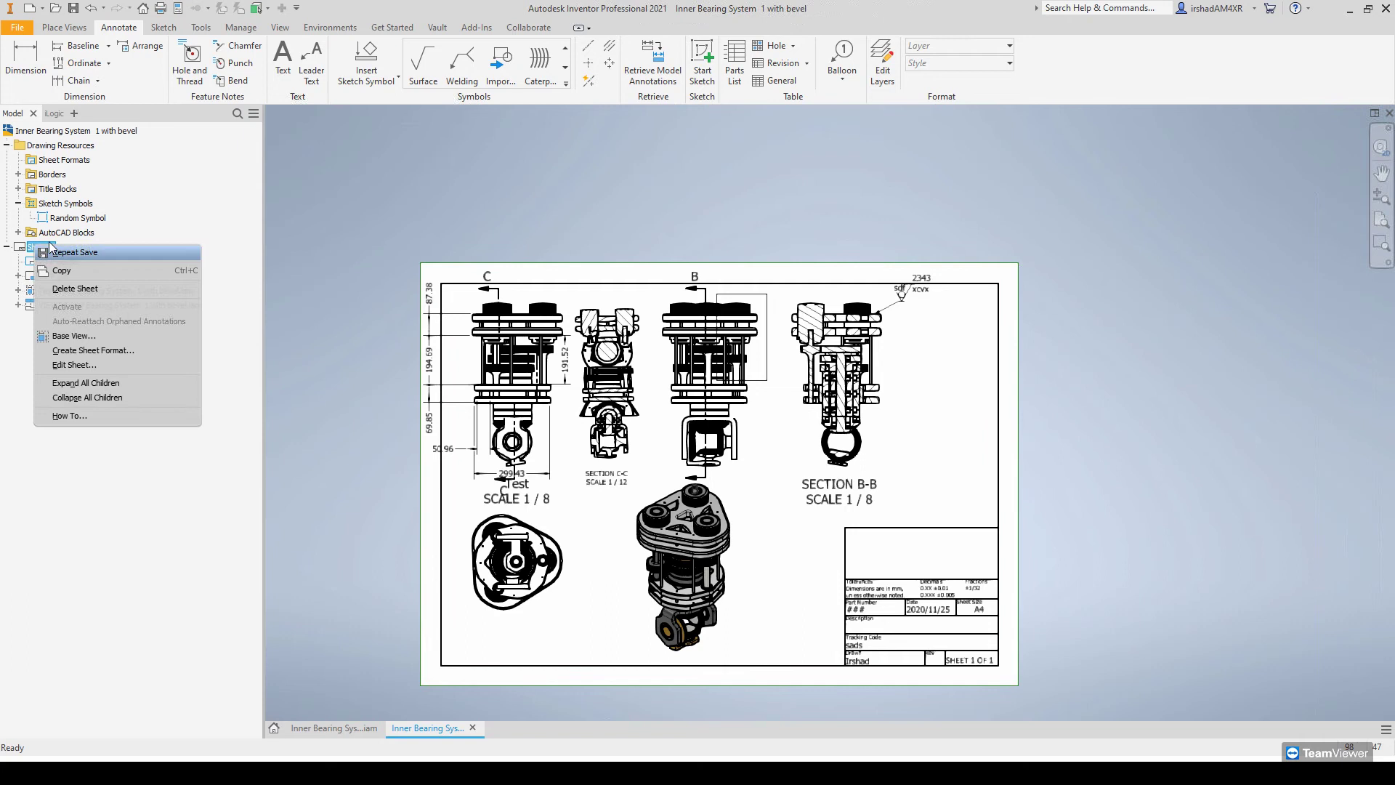
pyautogui.click(212, 203)
pyautogui.rightClick(53, 130)
pyautogui.click(80, 153)
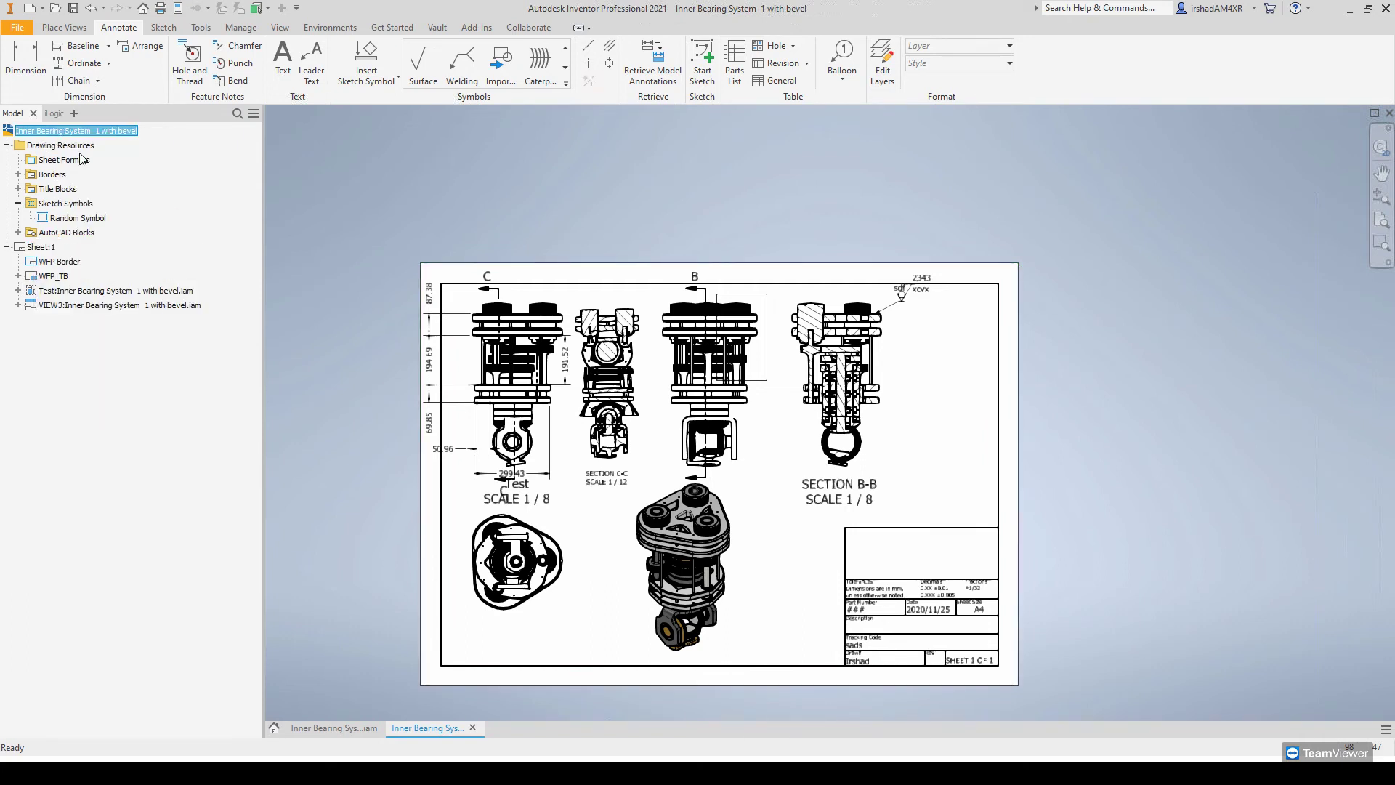
pyautogui.click(646, 431)
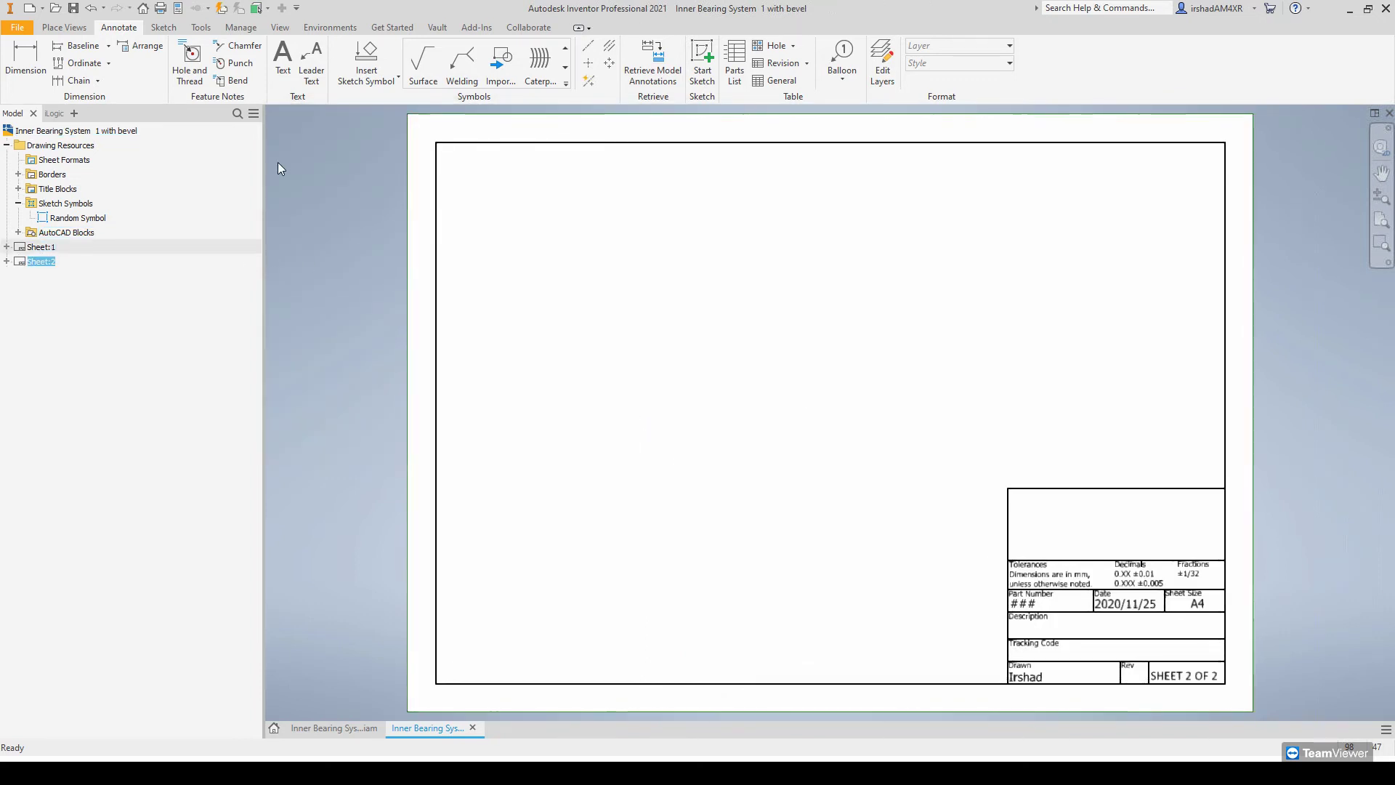
# - Place a front base view of the assembly at 1/8 scale using the Removed Shafts level of detail
pyautogui.click(64, 27)
pyautogui.click(24, 62)
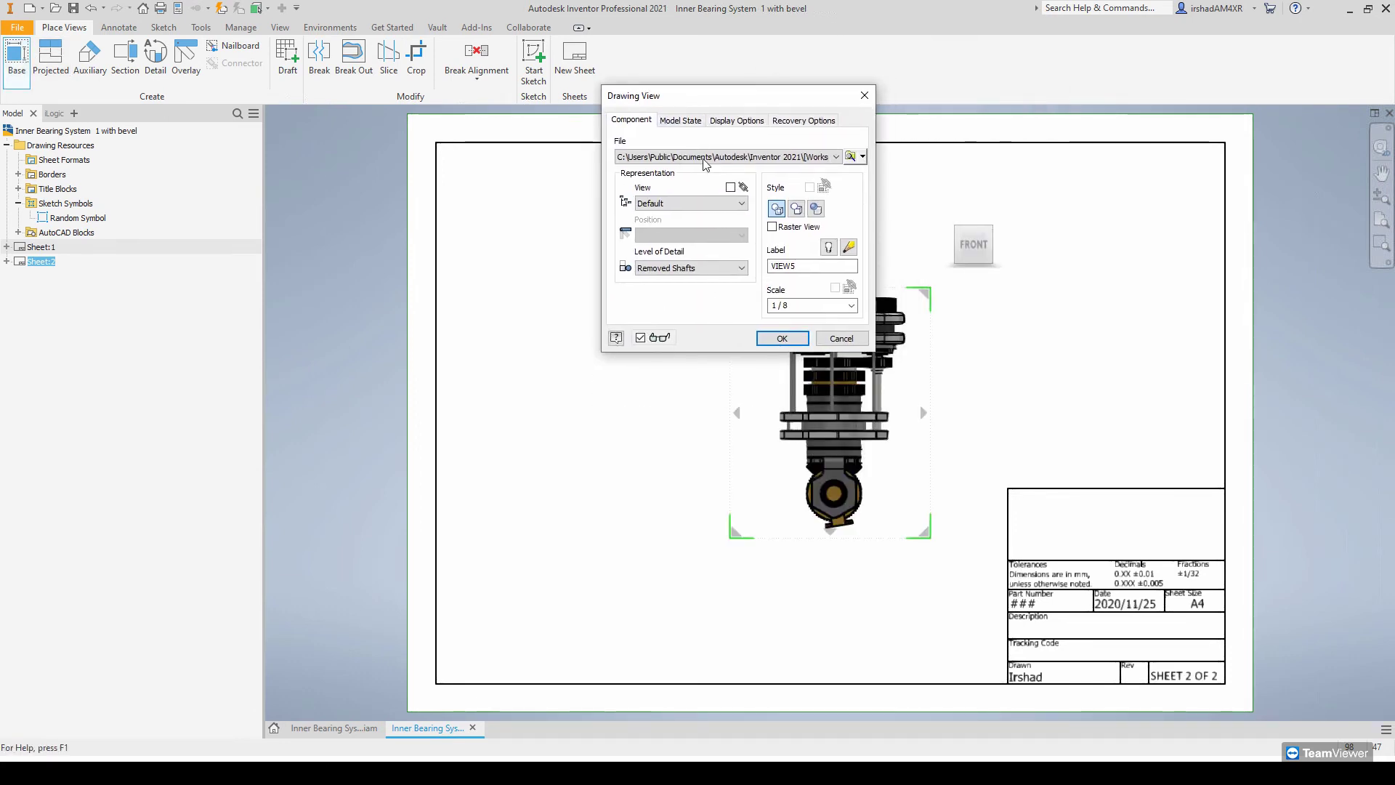
pyautogui.click(727, 269)
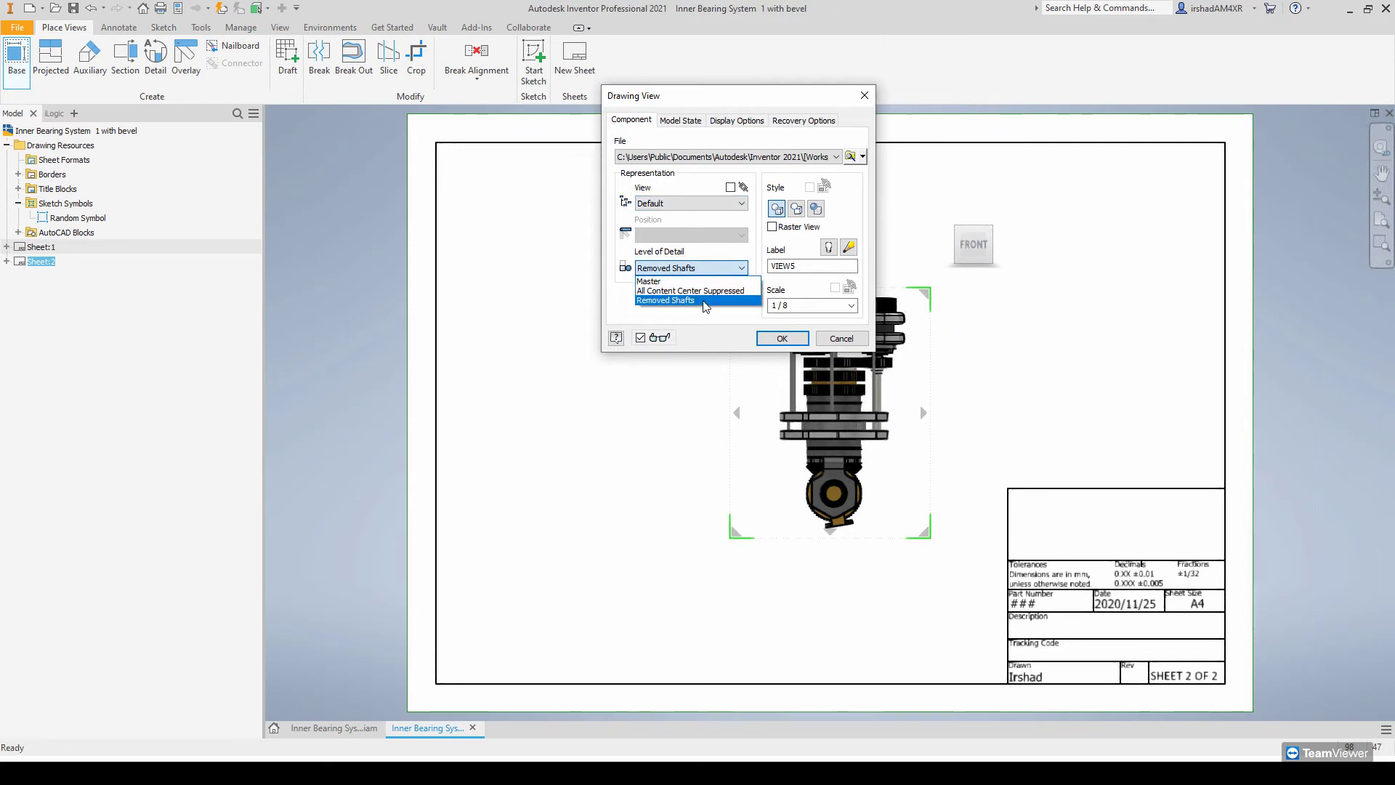
pyautogui.click(701, 301)
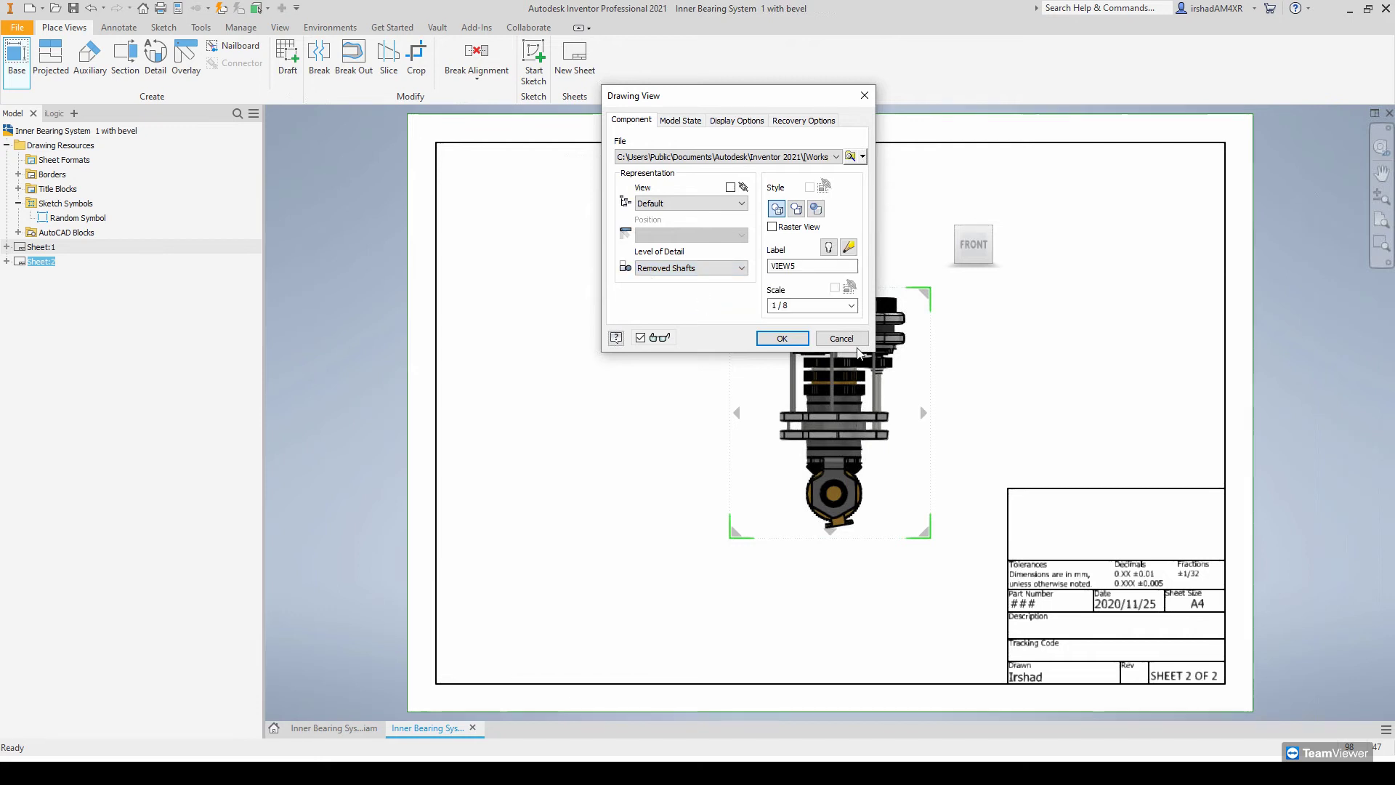
pyautogui.click(781, 336)
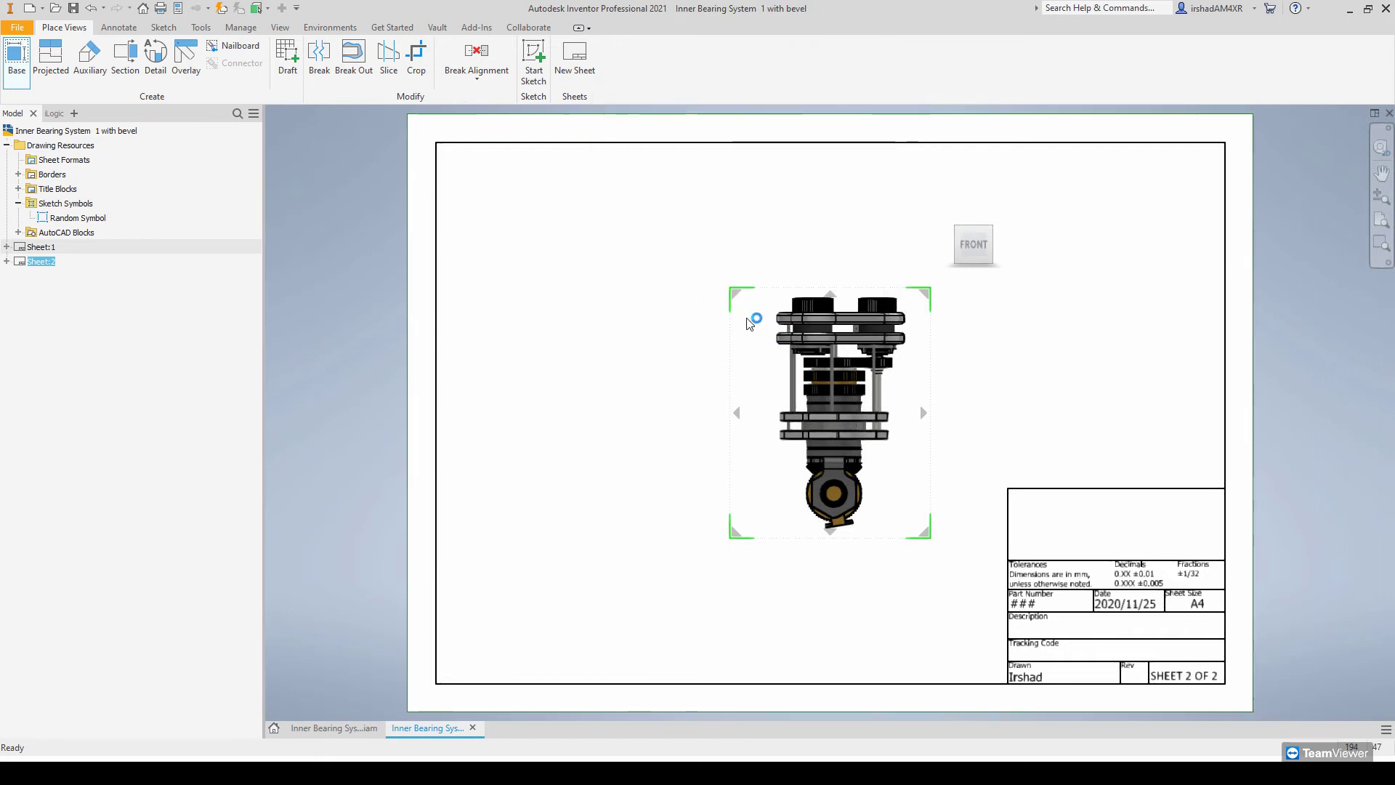
pyautogui.scroll(3, 877, 365)
pyautogui.scroll(3, 877, 366)
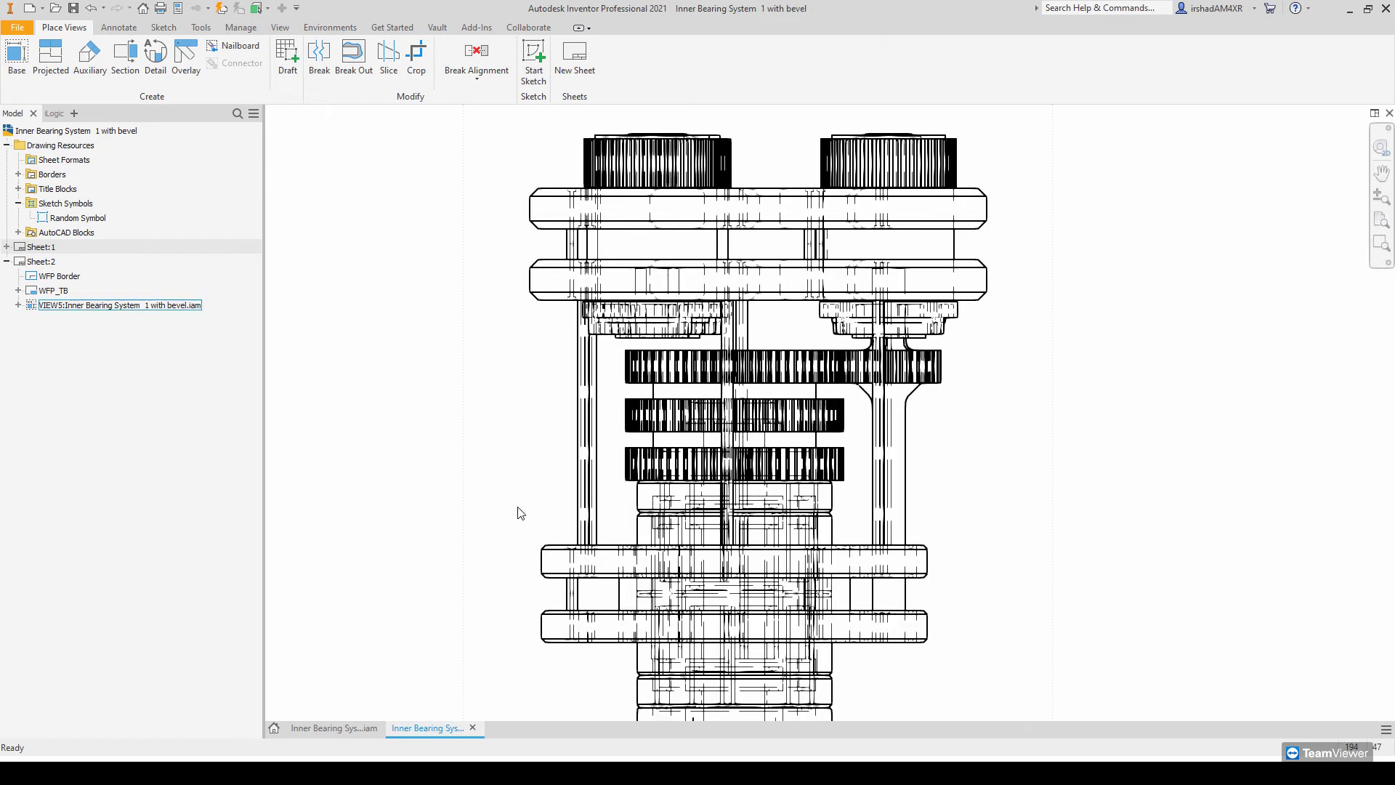
pyautogui.moveTo(501, 481); pyautogui.dragTo(487, 439, button='middle')
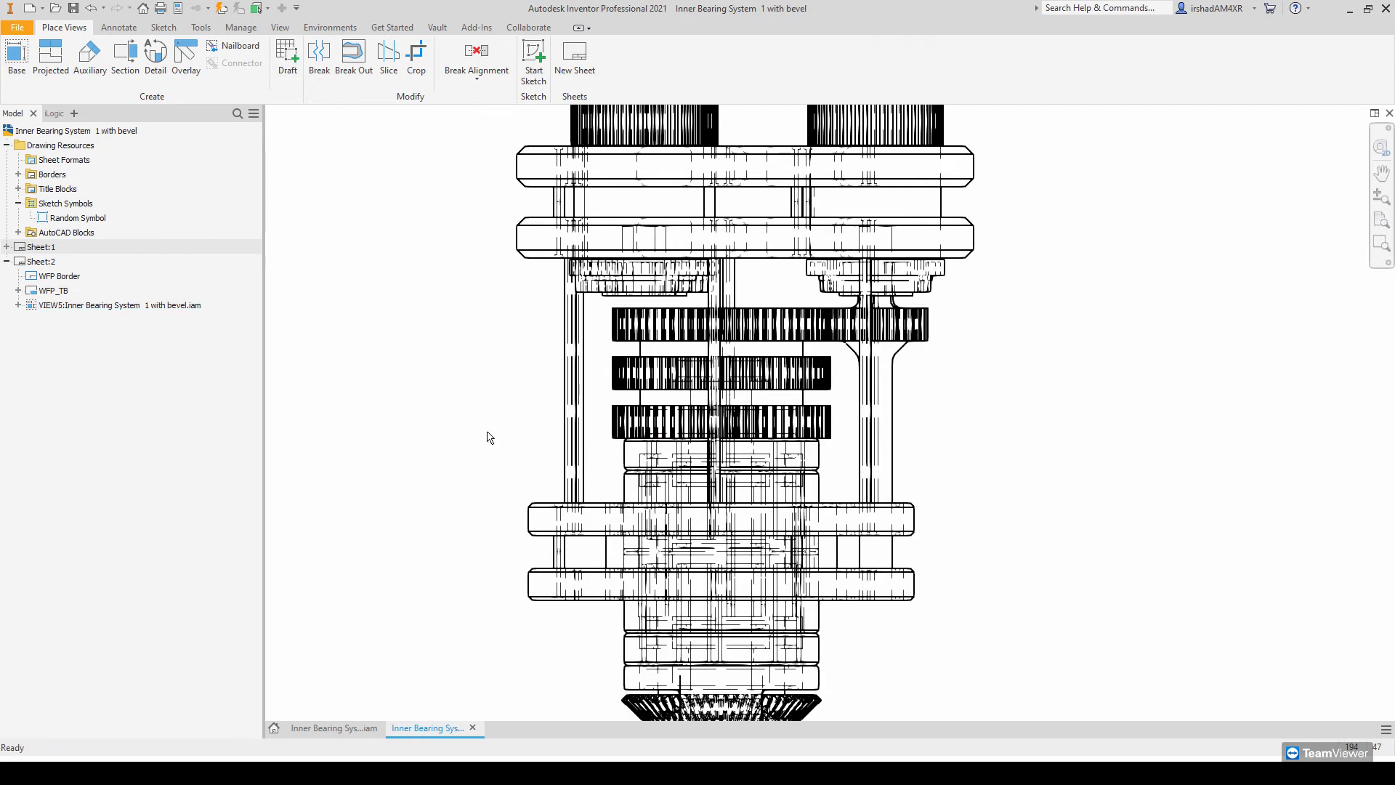
pyautogui.scroll(-5, 487, 436)
pyautogui.scroll(-2, 710, 433)
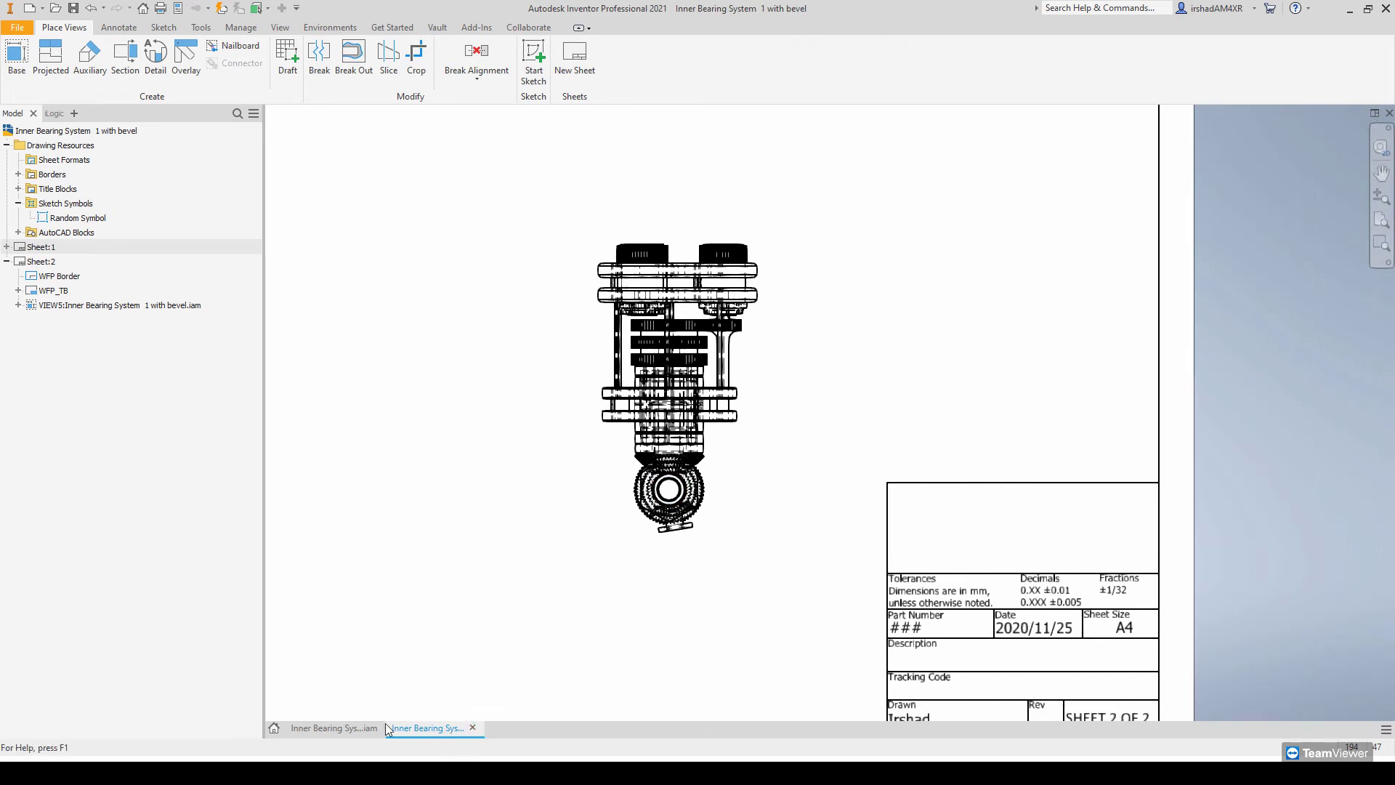
# - Activate the first sheet of the drawing, then switch to the PowerPoint presentation
pyautogui.rightClick(51, 249)
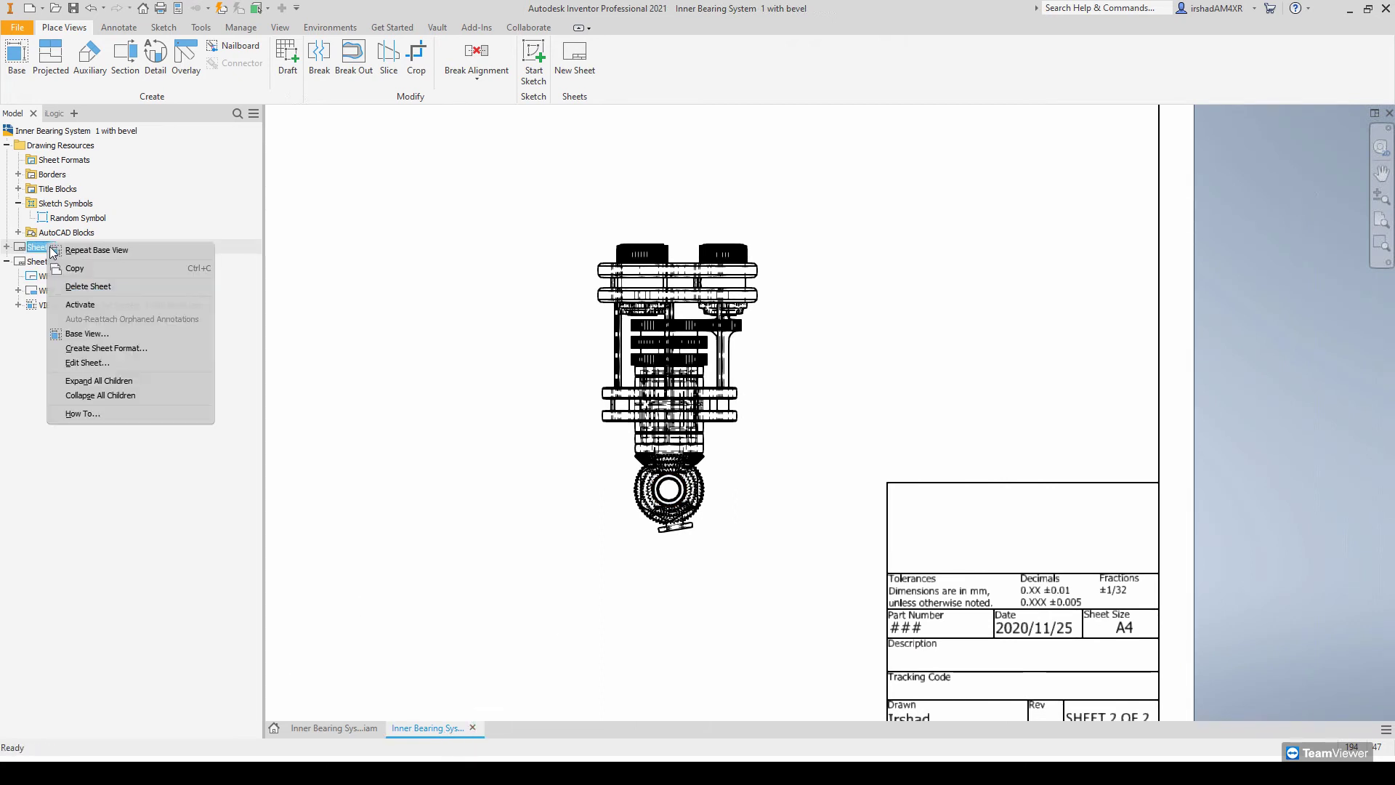
pyautogui.click(98, 303)
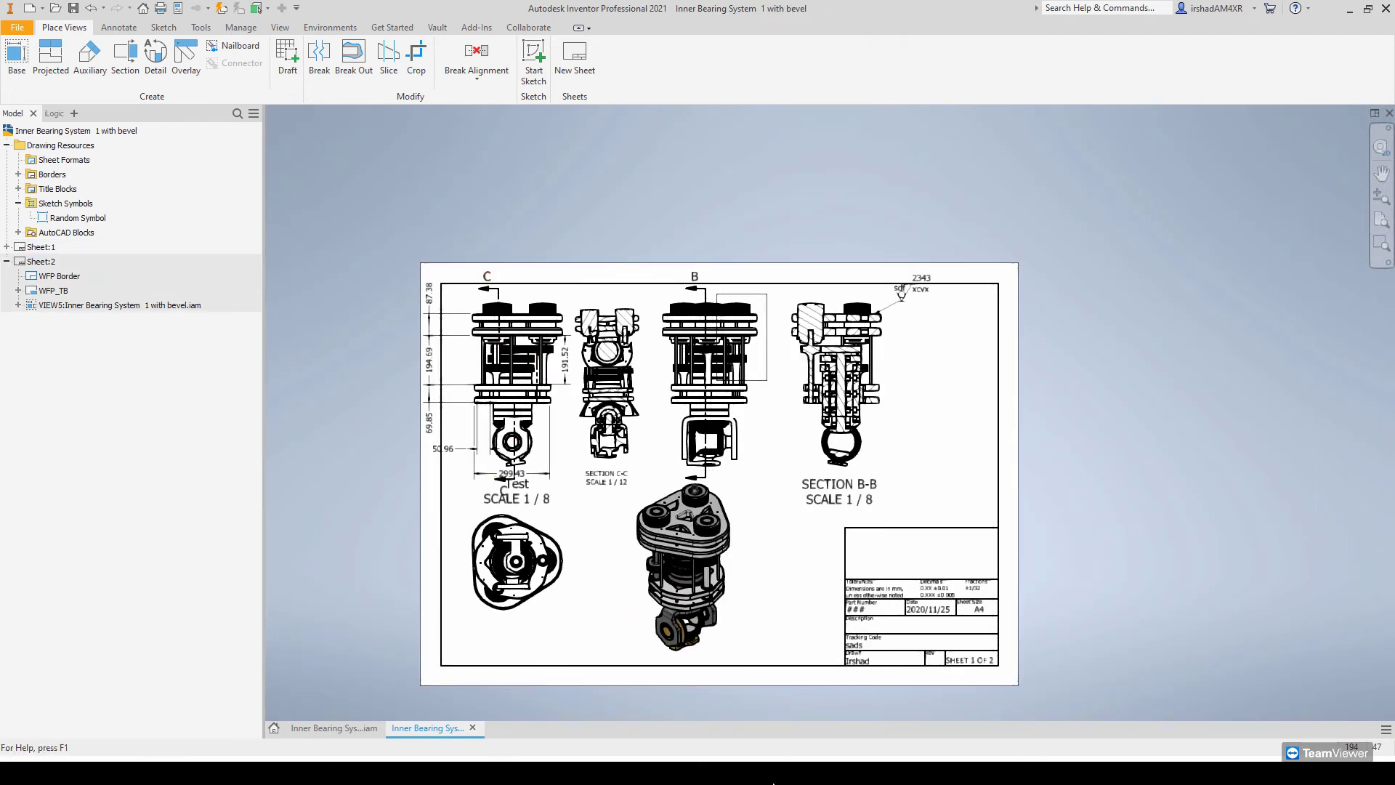
pyautogui.click(767, 781)
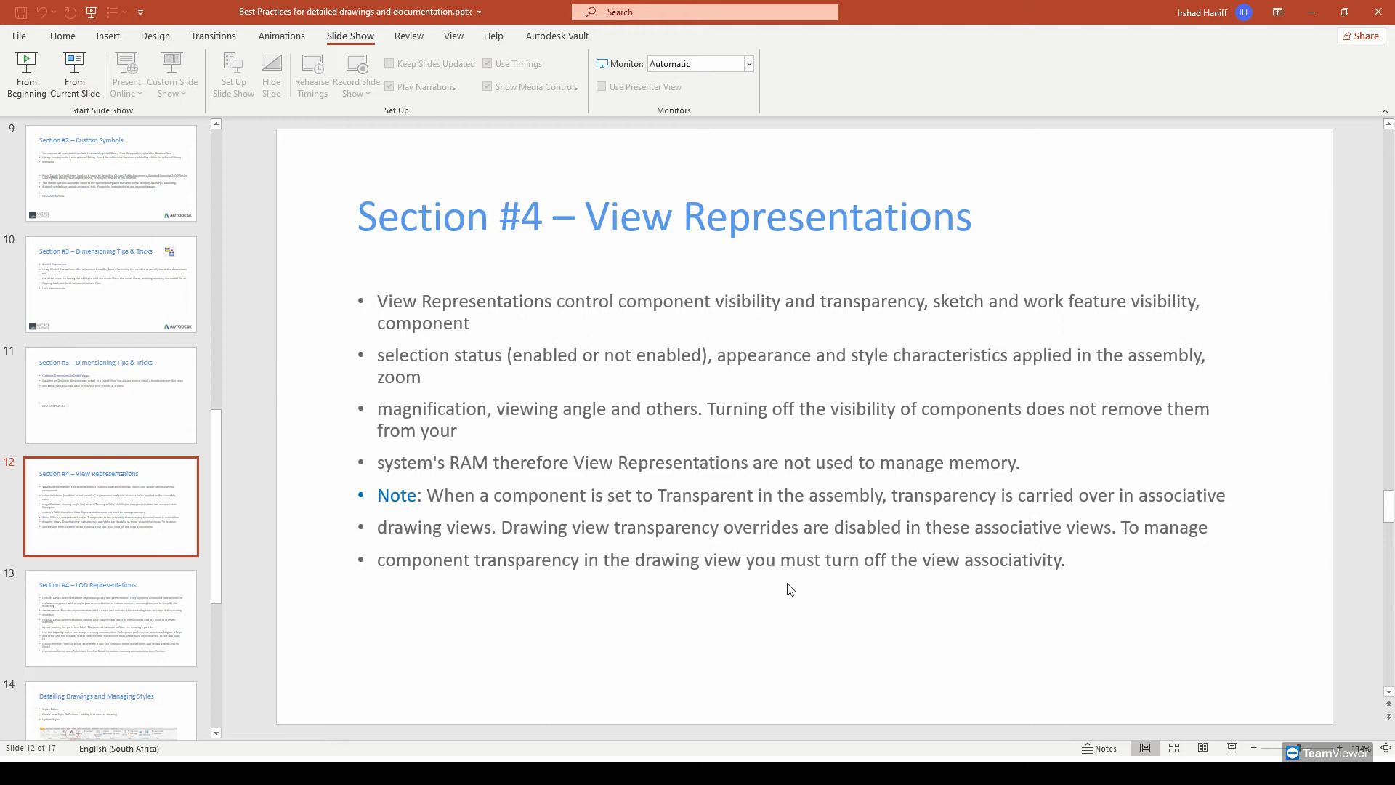
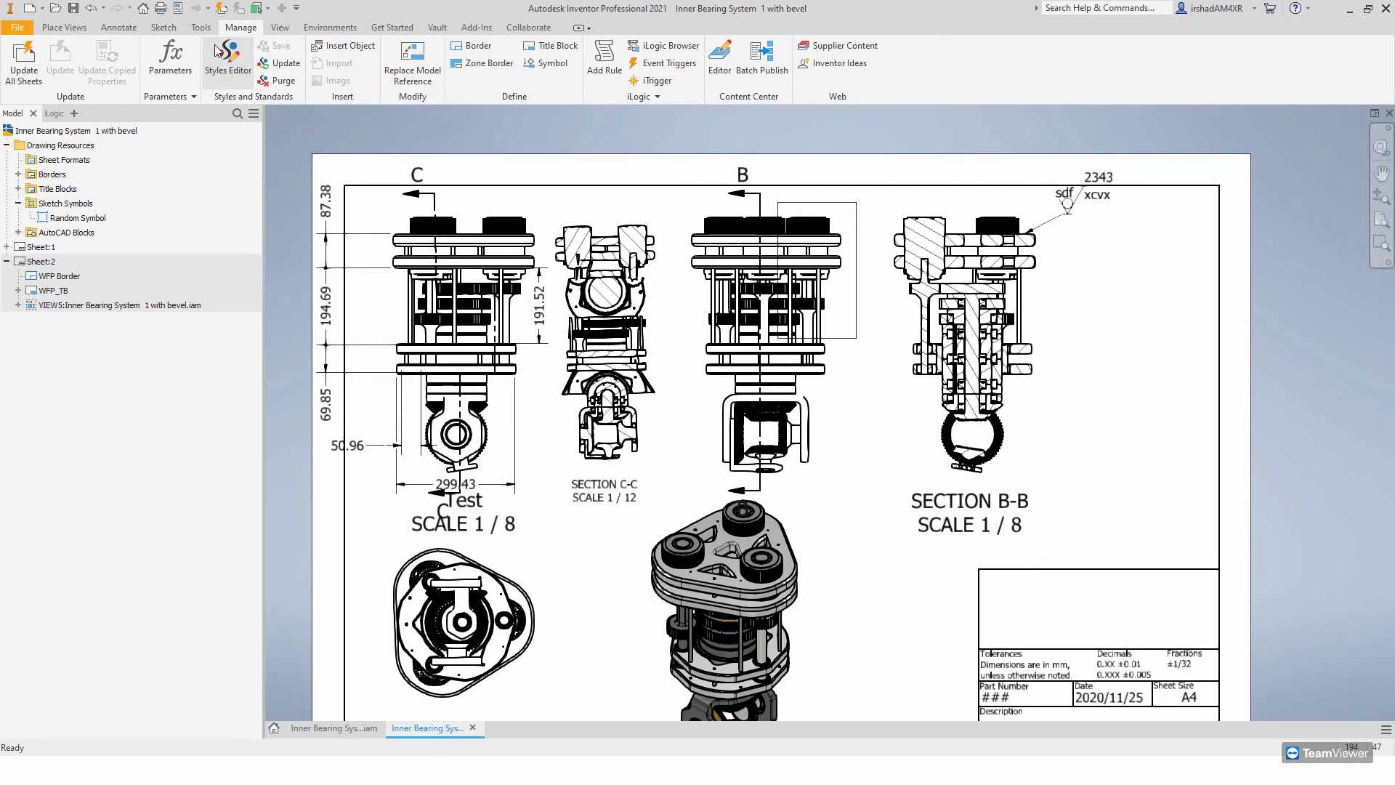
# - Open Inventor's Style and Standard Editor and examine the hatch, dimension and center mark categories and the Default Standard (ANSI-mm) settings
pyautogui.hotkey('alt', 'Tab')
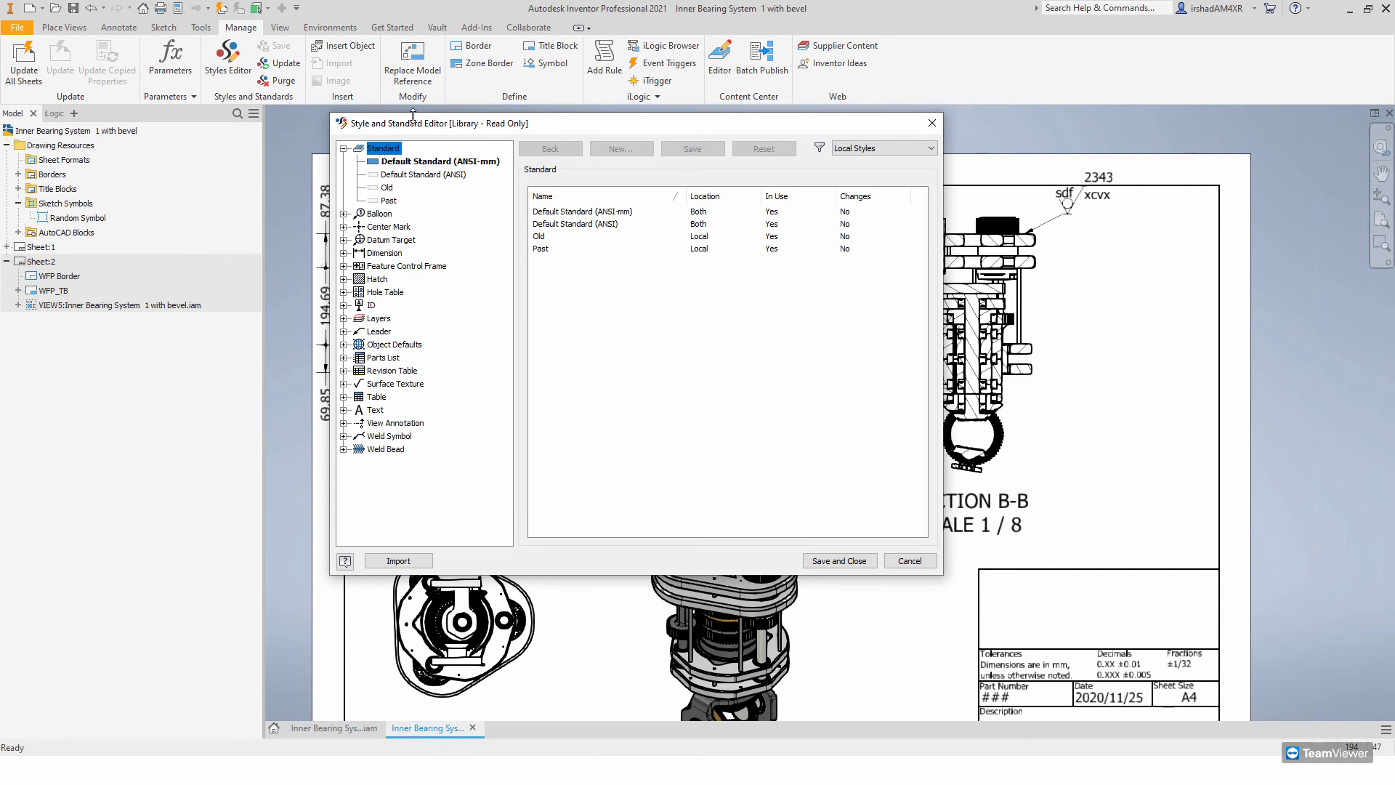
pyautogui.moveTo(411, 128); pyautogui.dragTo(650, 82)
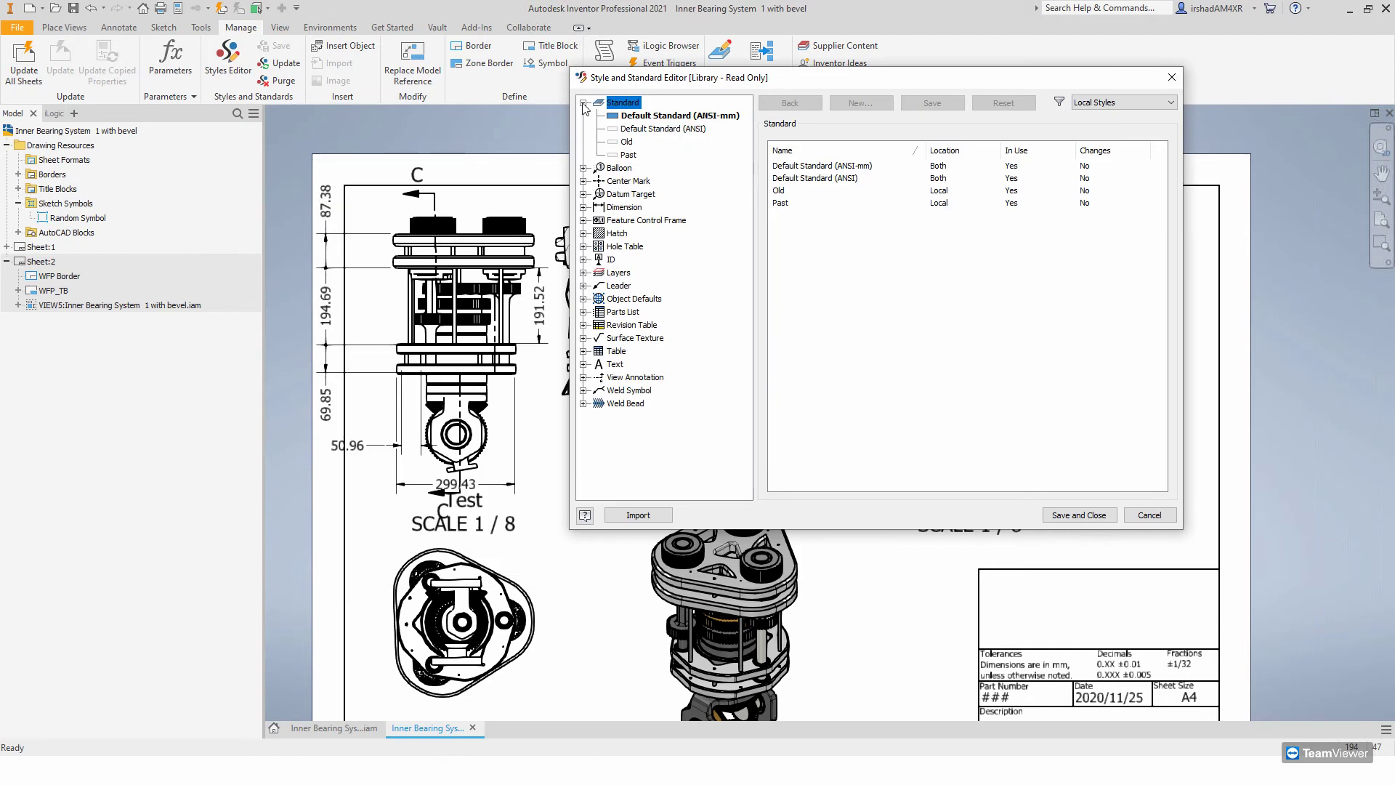
pyautogui.click(582, 103)
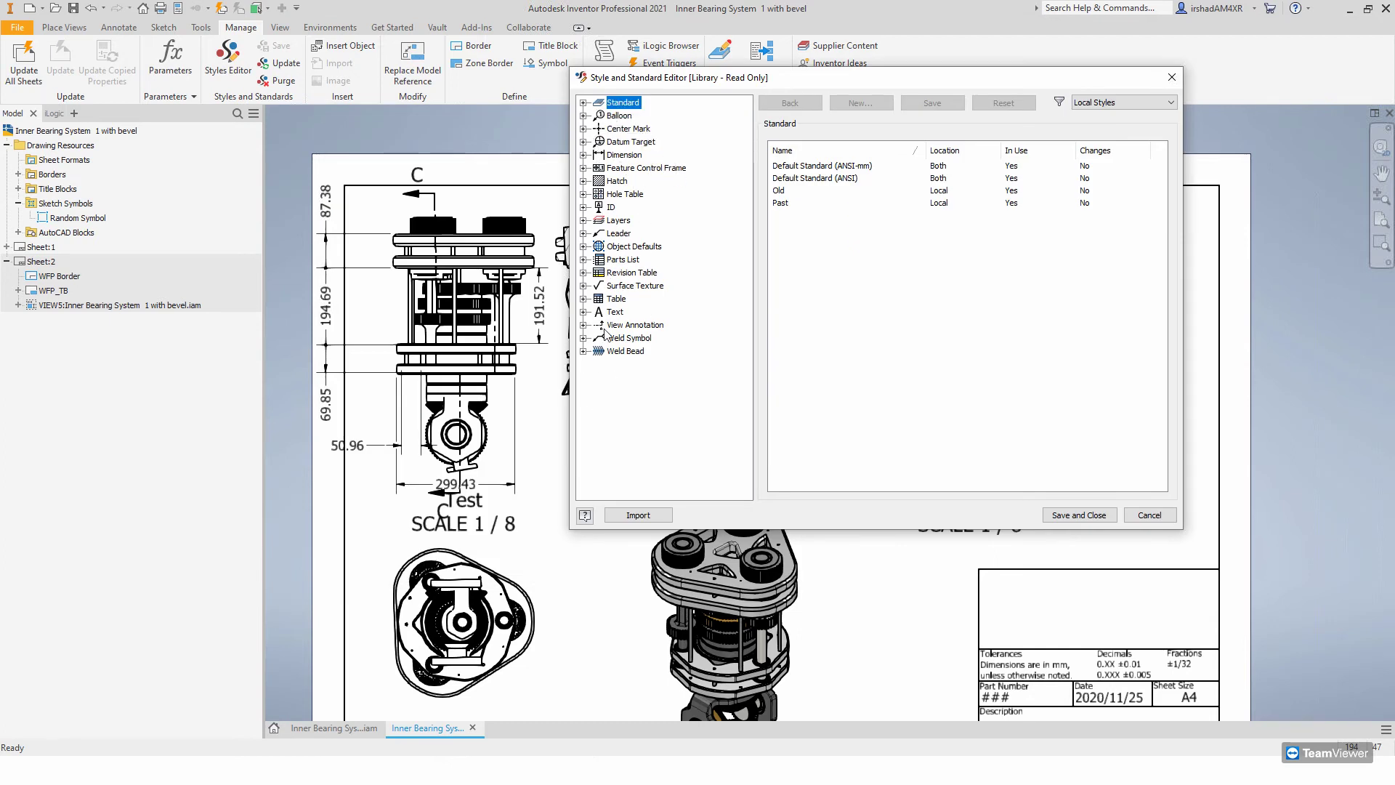
pyautogui.click(583, 182)
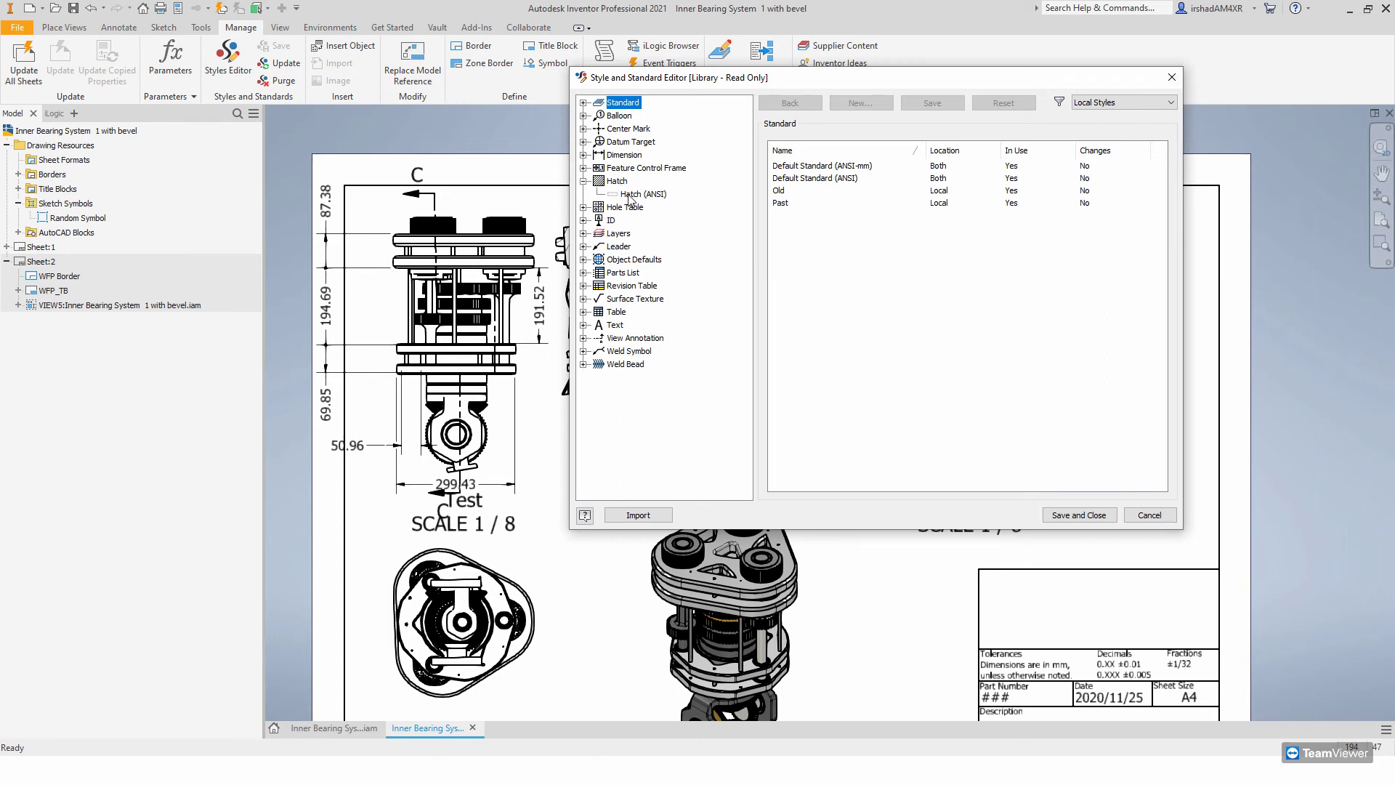
pyautogui.click(583, 155)
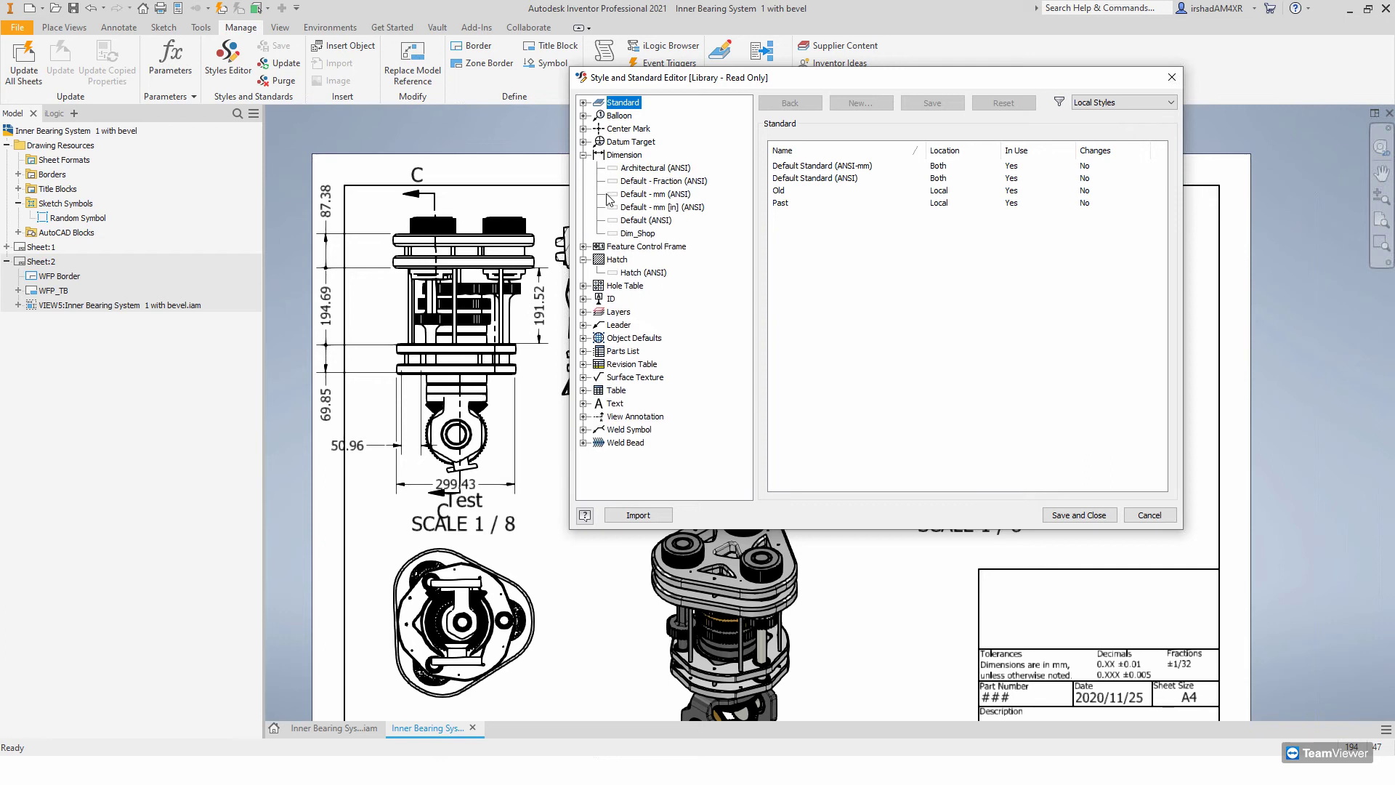
pyautogui.click(583, 129)
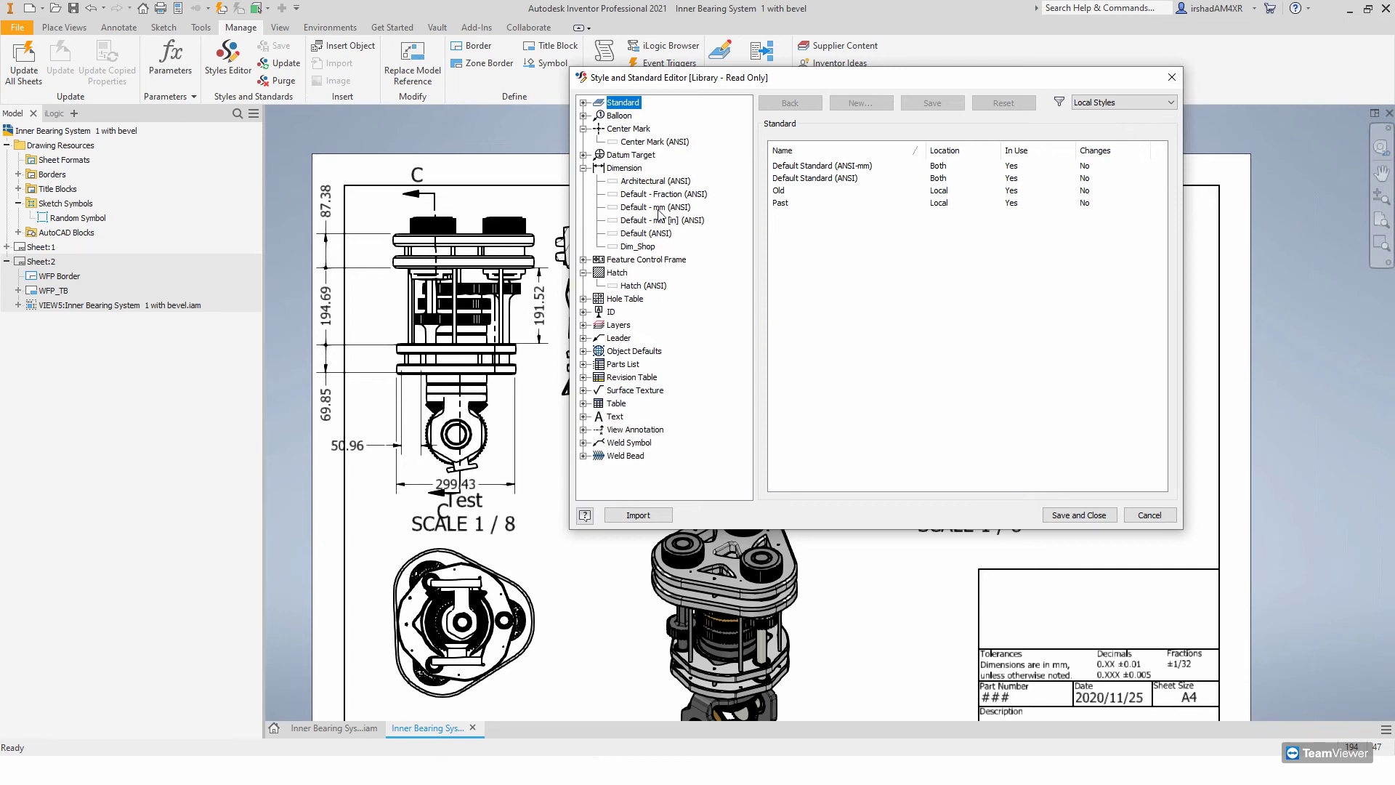
pyautogui.click(584, 103)
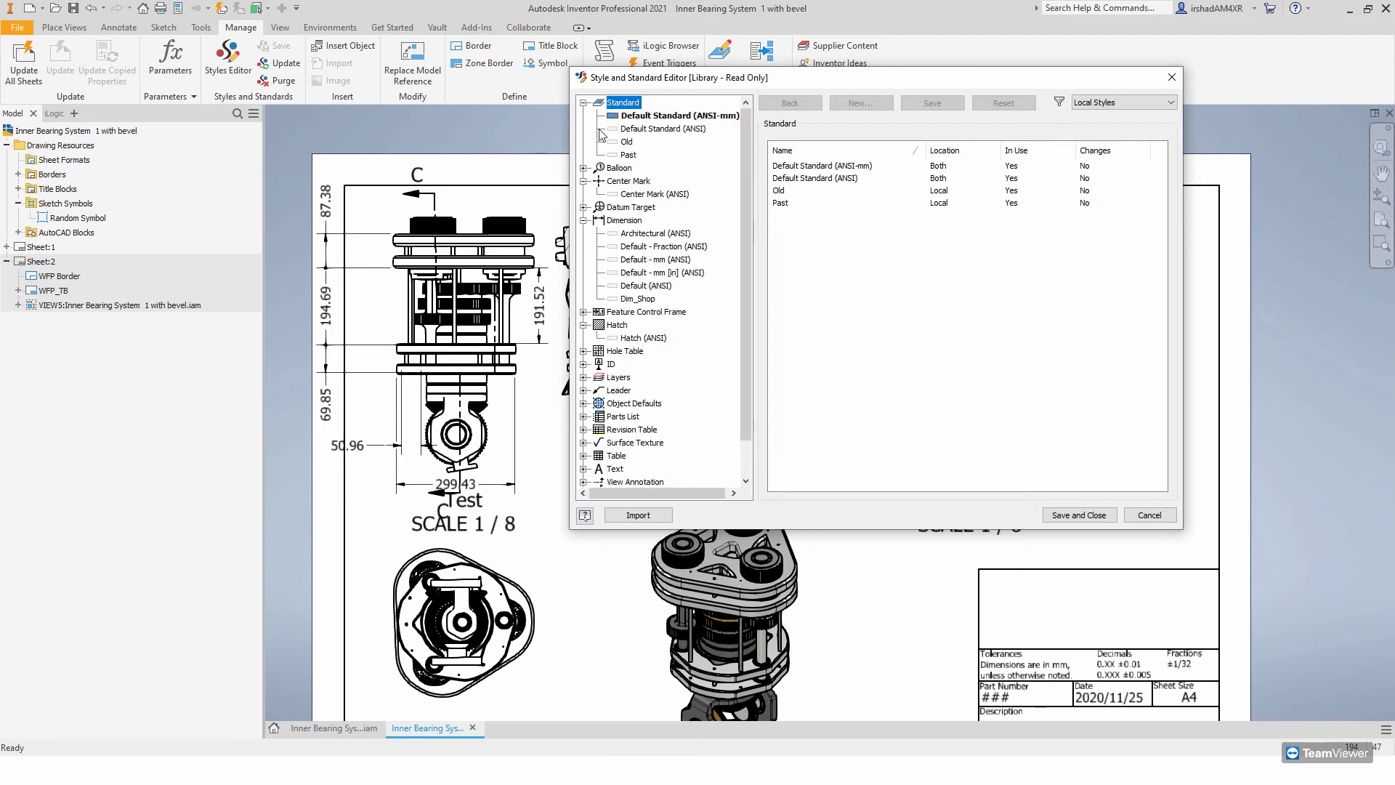
pyautogui.click(640, 118)
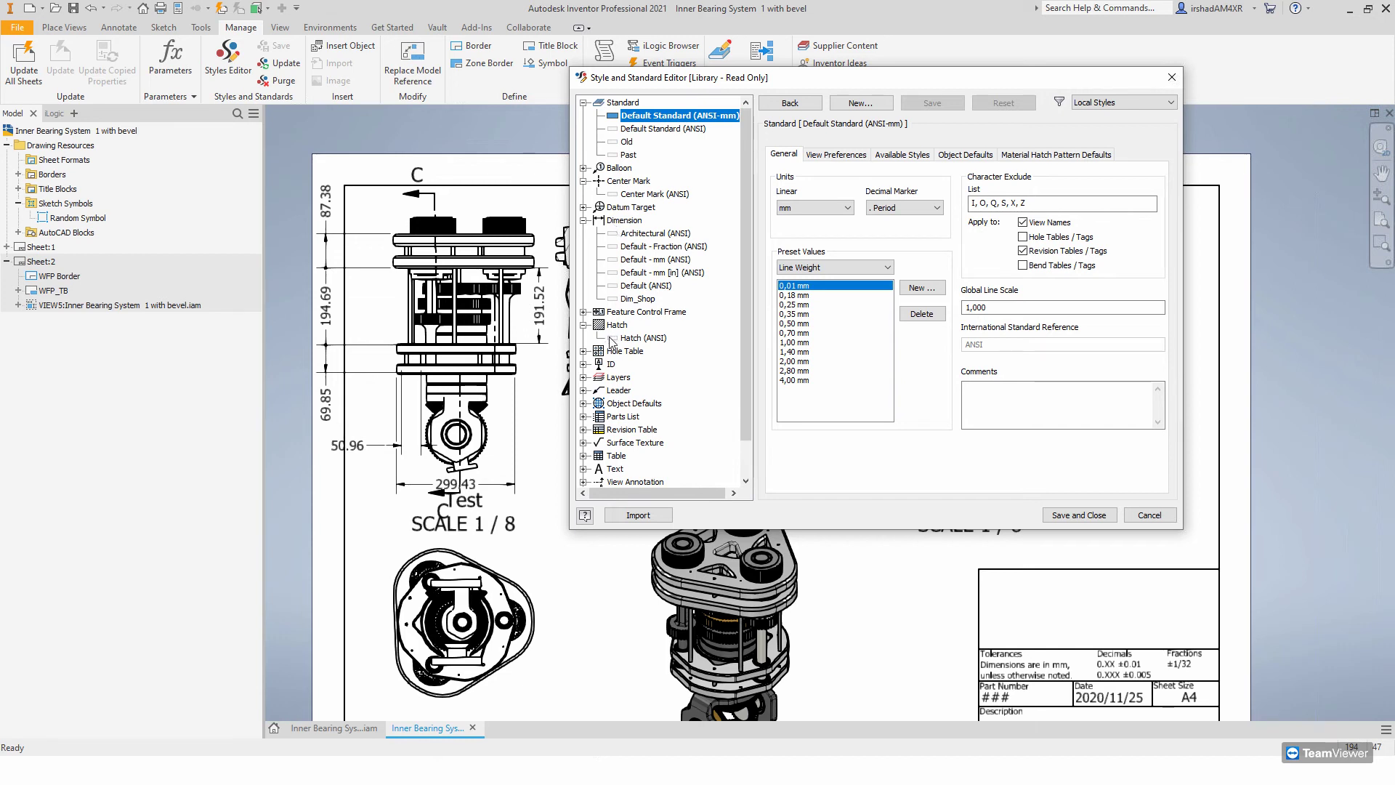
pyautogui.scroll(-1, 618, 371)
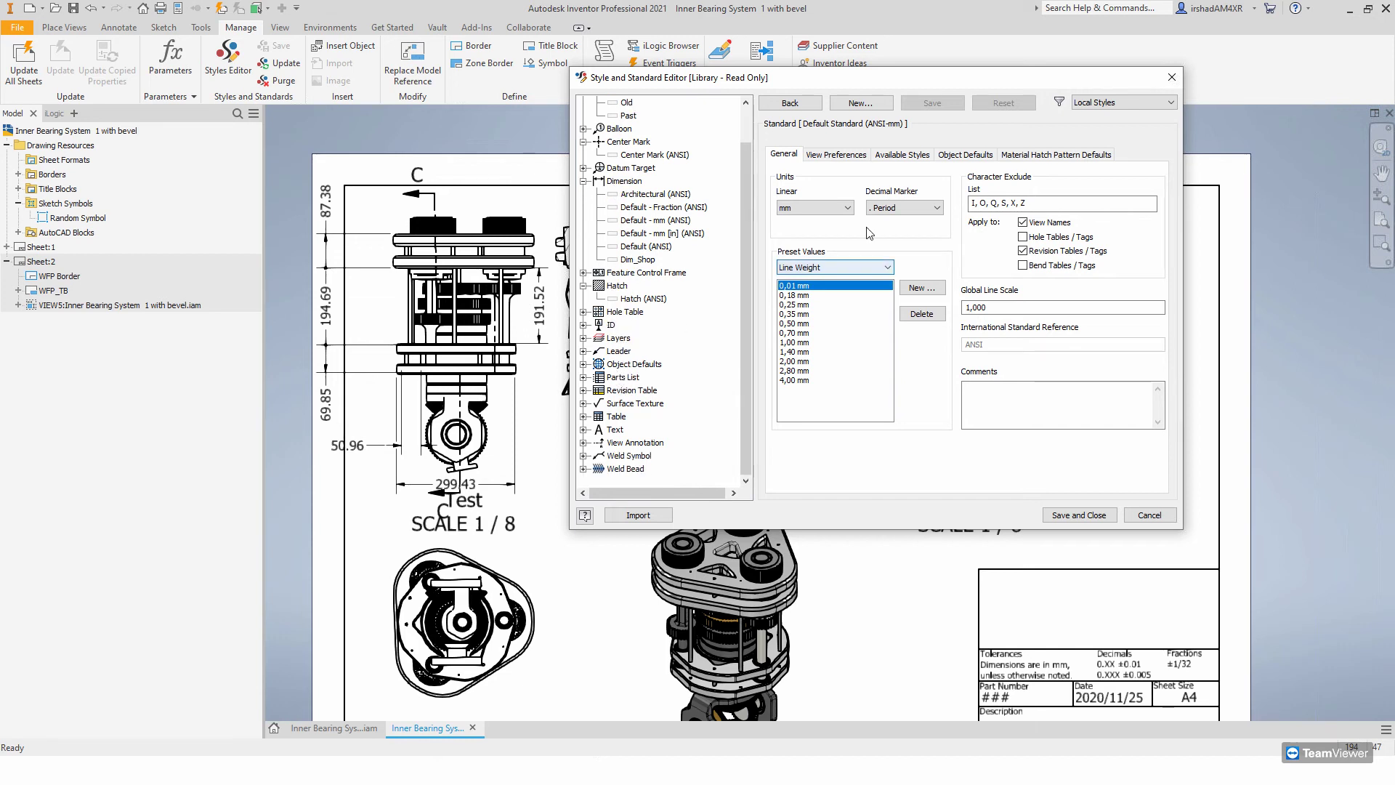
pyautogui.scroll(1, 683, 250)
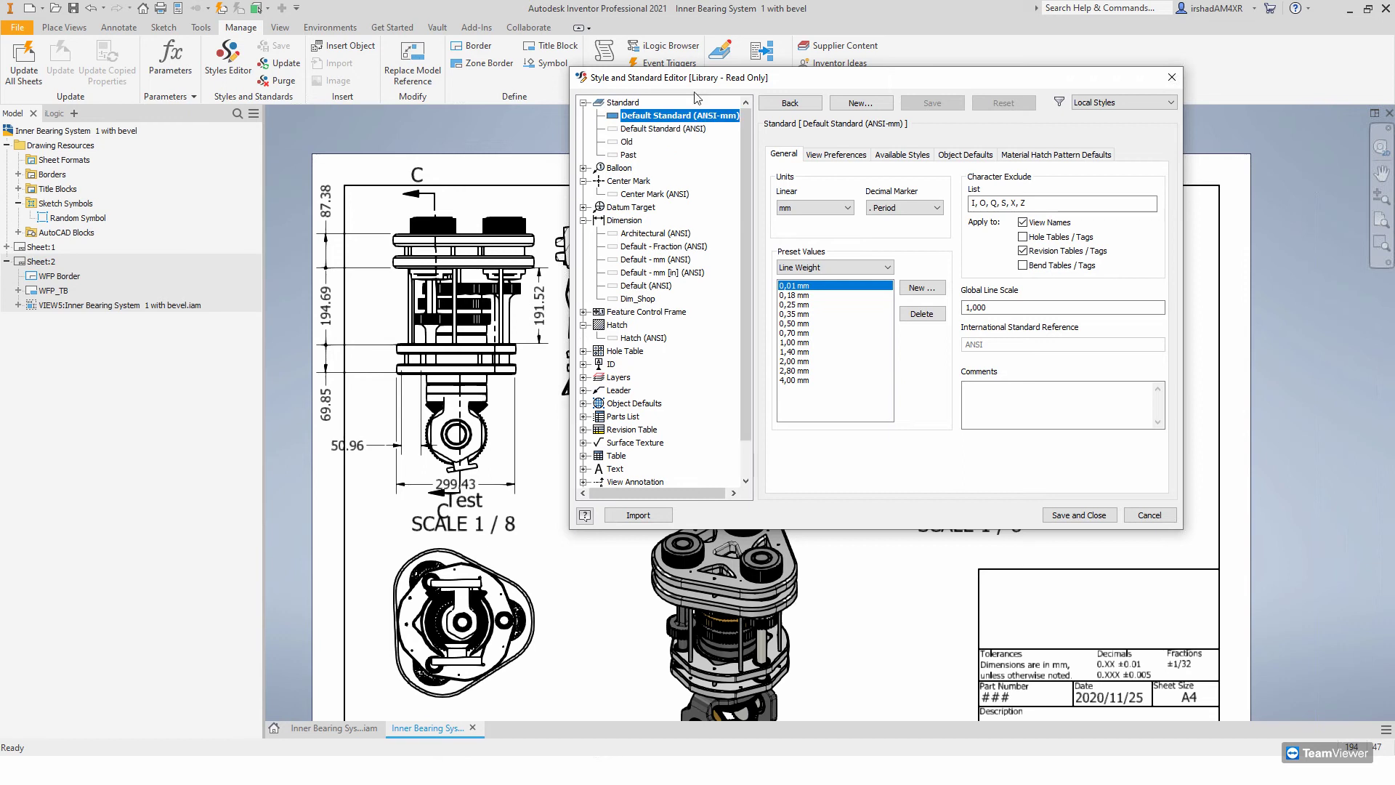
# - Examine the local standards Default Standard (ANSI-mm), Default Standard (ANSI), Old and Past and the style commands offered for them
pyautogui.click(622, 103)
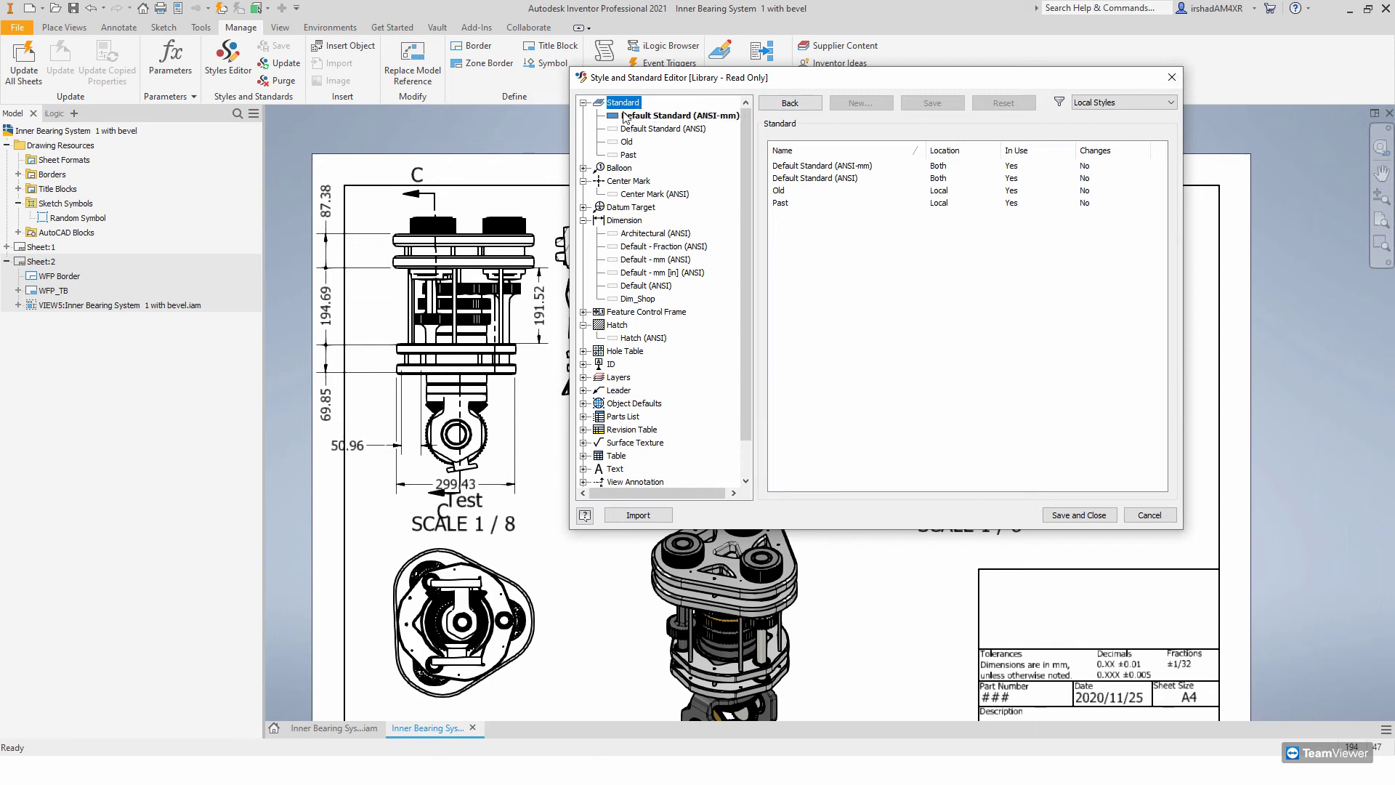
pyautogui.click(626, 116)
pyautogui.rightClick(632, 119)
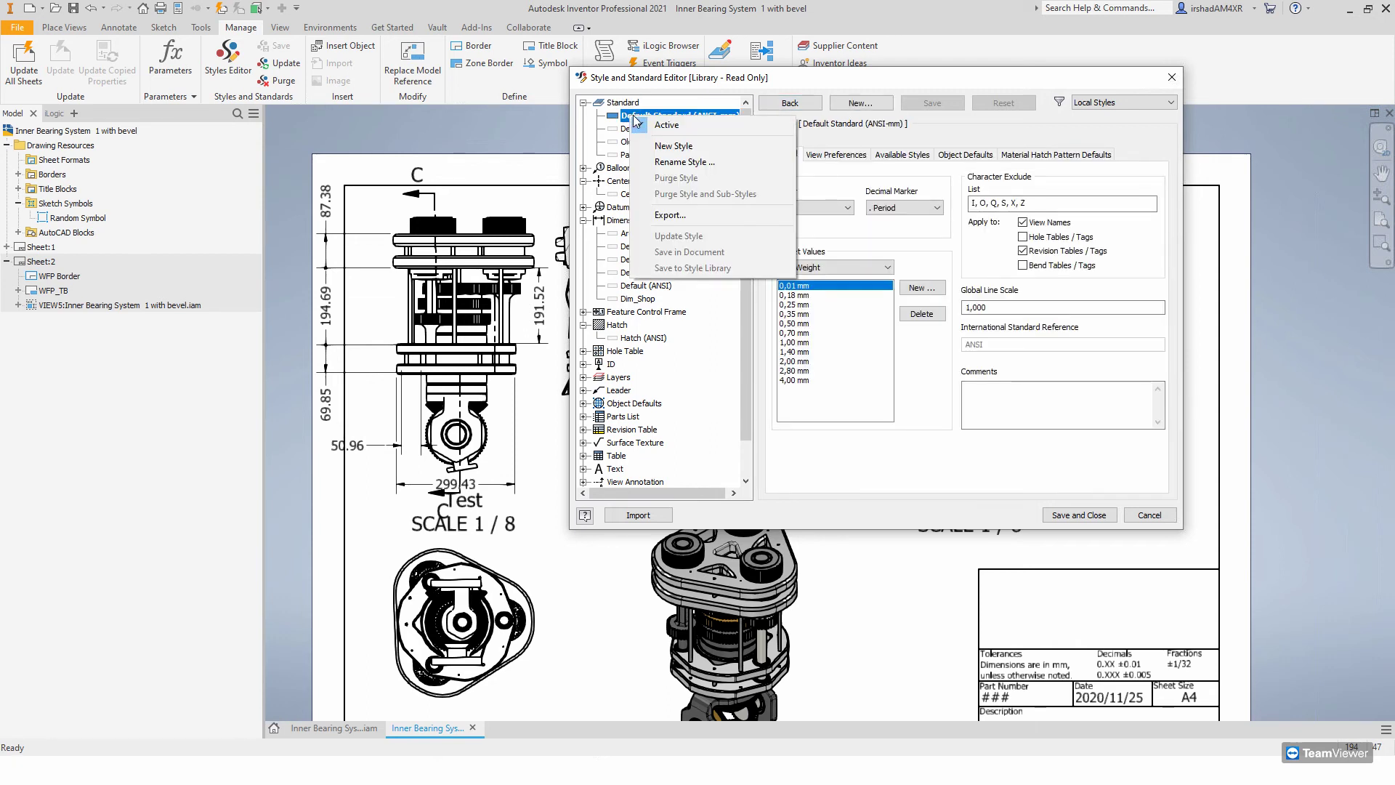
pyautogui.click(624, 141)
pyautogui.click(625, 154)
pyautogui.click(631, 130)
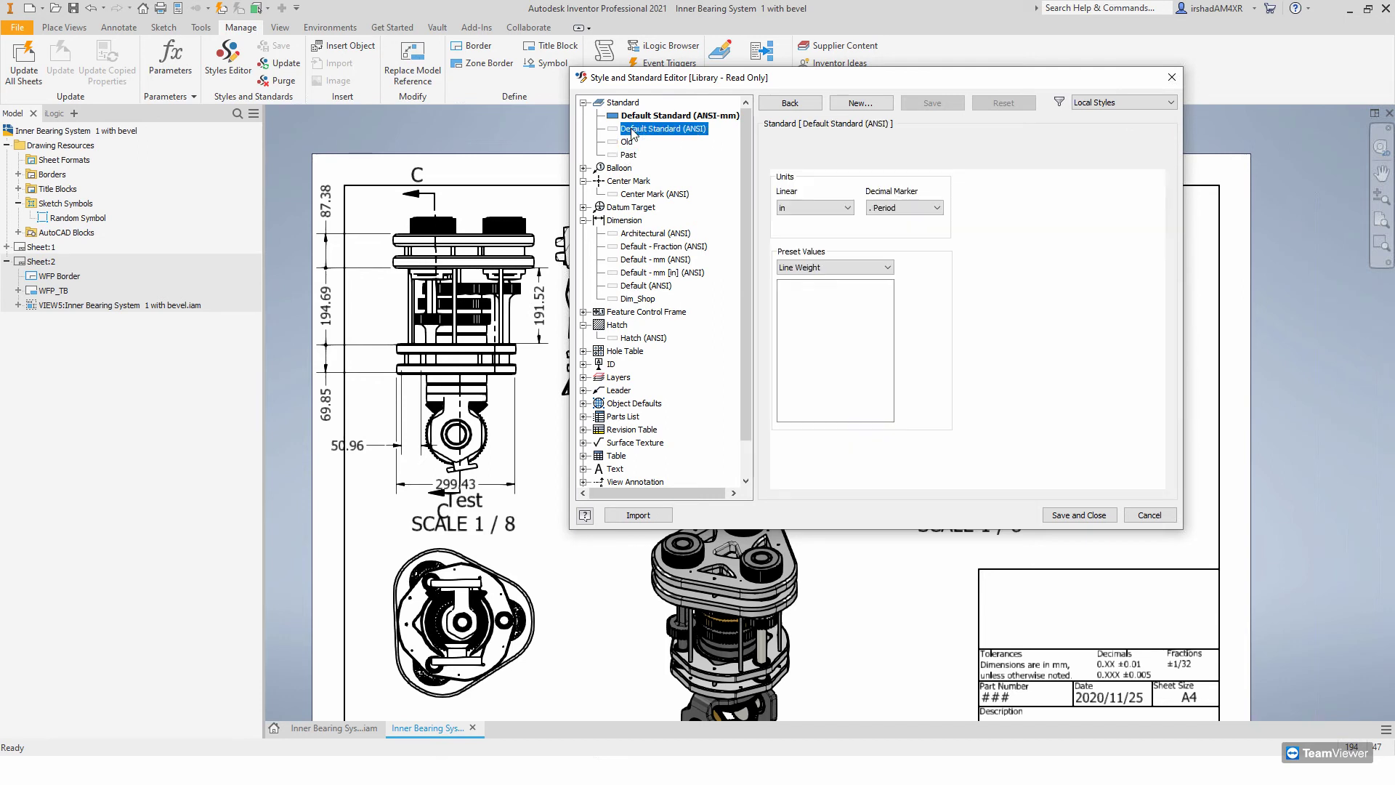
pyautogui.click(623, 103)
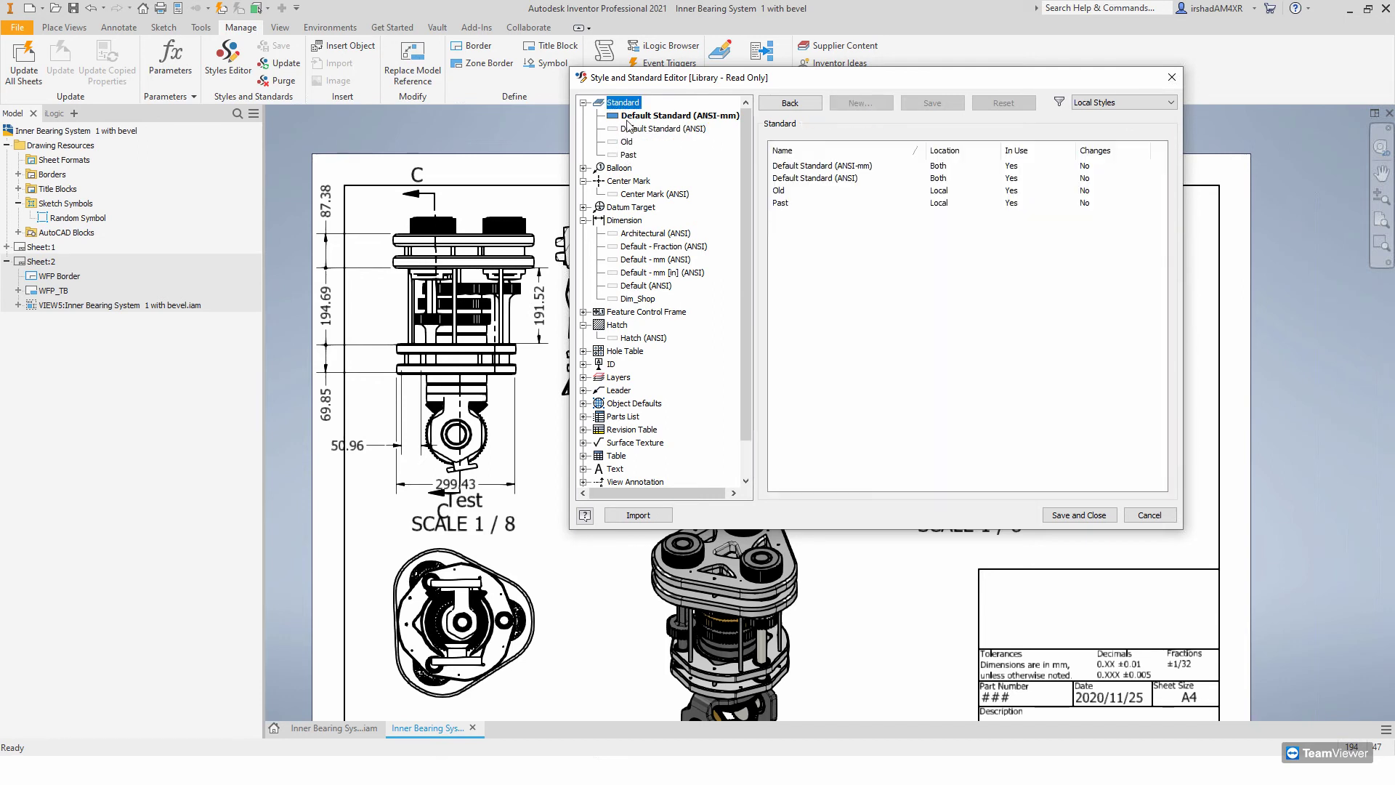
pyautogui.click(629, 116)
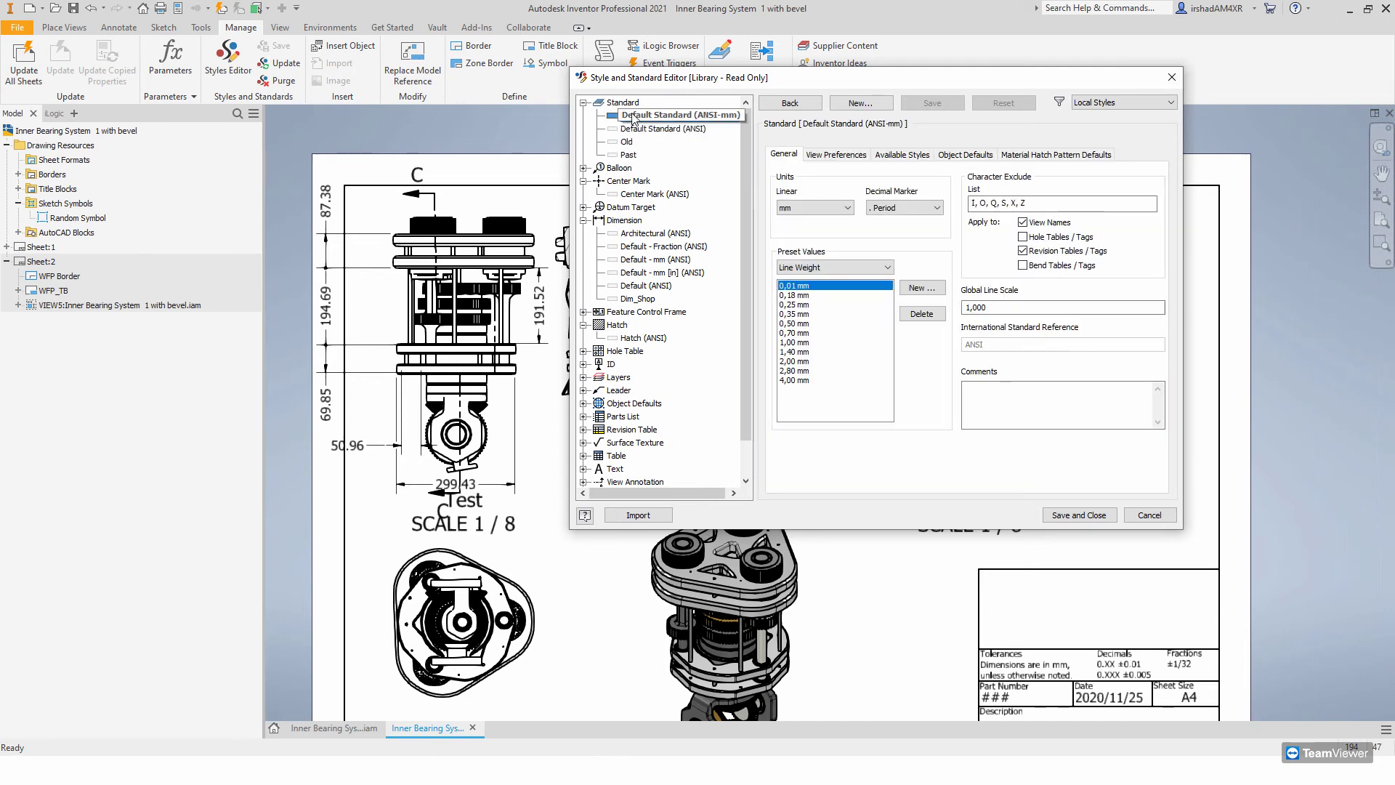
pyautogui.rightClick(631, 118)
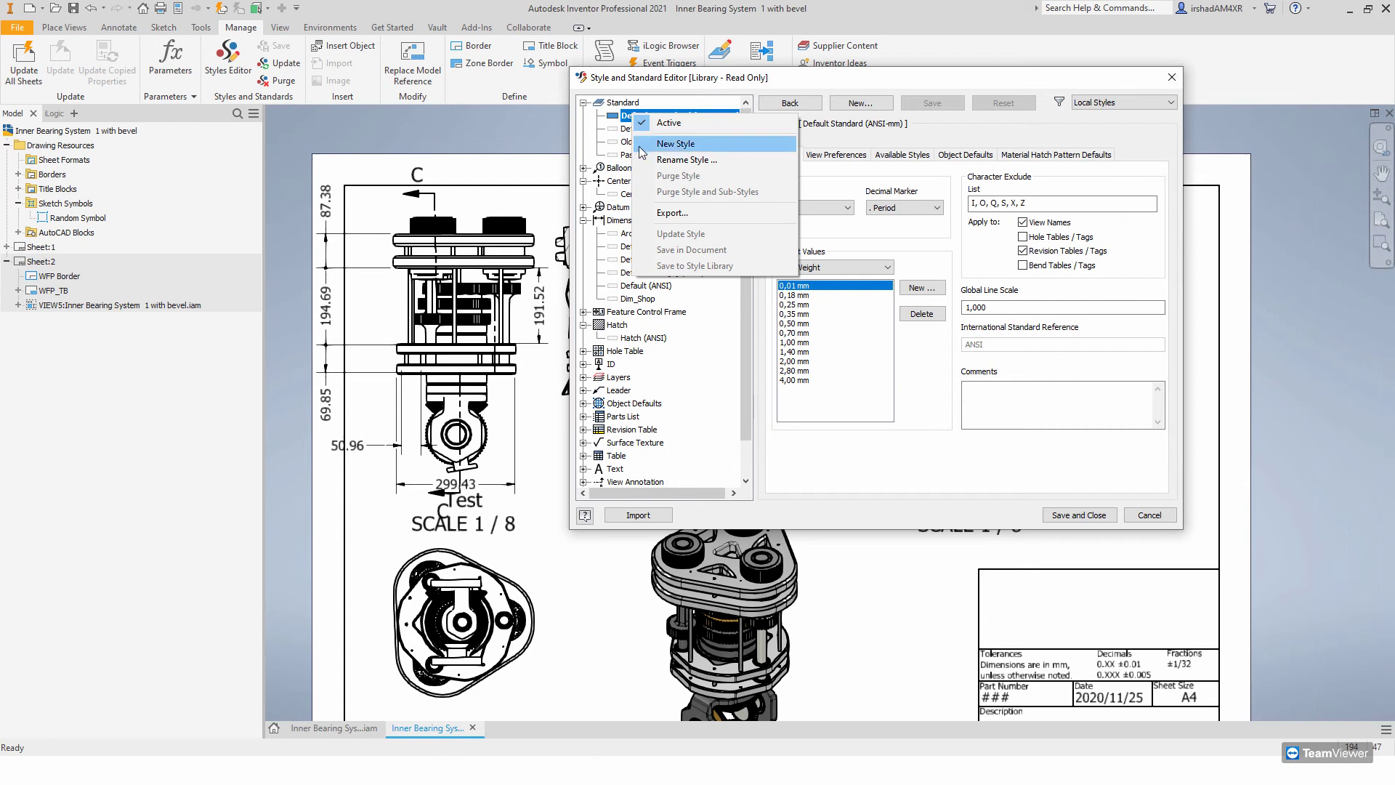
pyautogui.click(639, 128)
pyautogui.rightClick(640, 130)
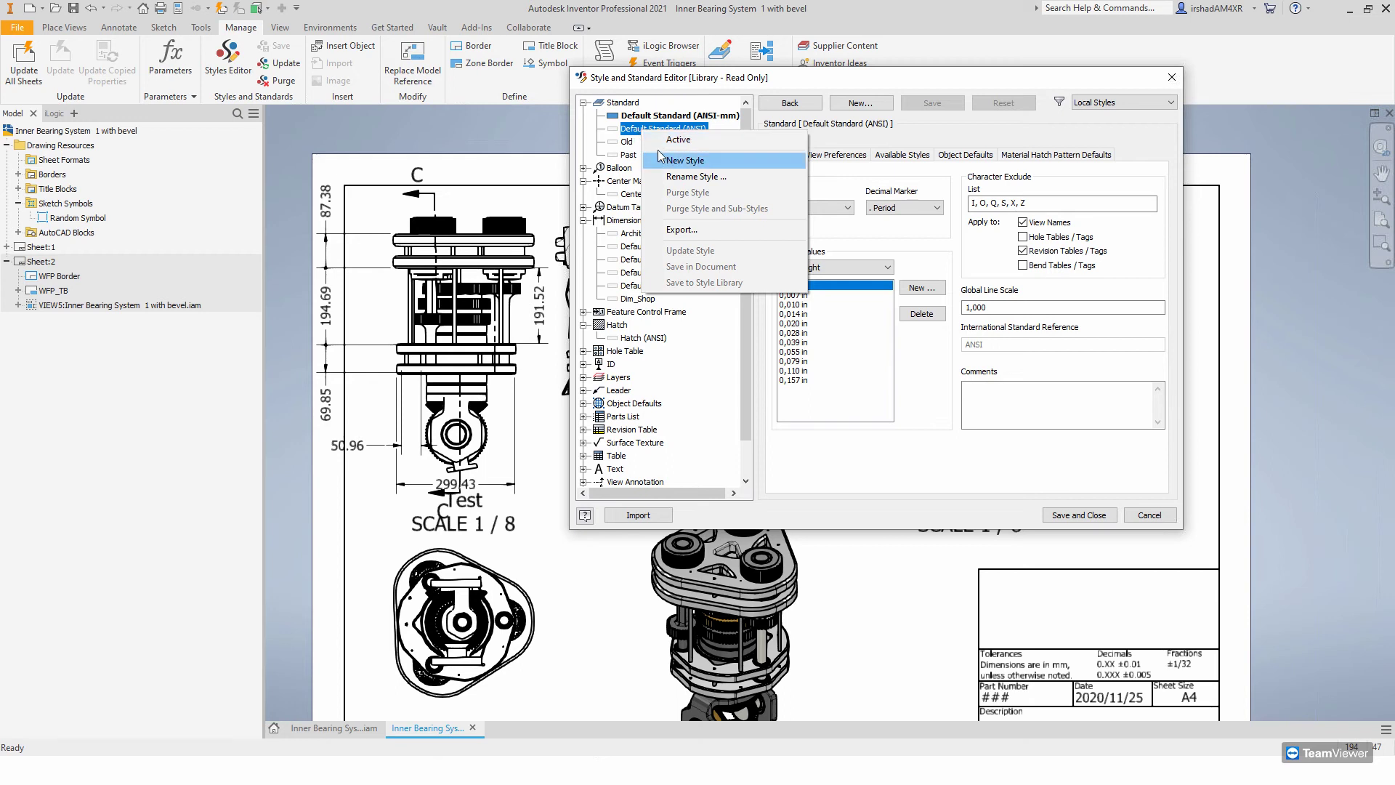
# - Create a new standard from Default Standard (ANSI-mm) named "My Custom Style" and based on ISO
pyautogui.click(650, 117)
pyautogui.rightClick(650, 124)
pyautogui.click(762, 143)
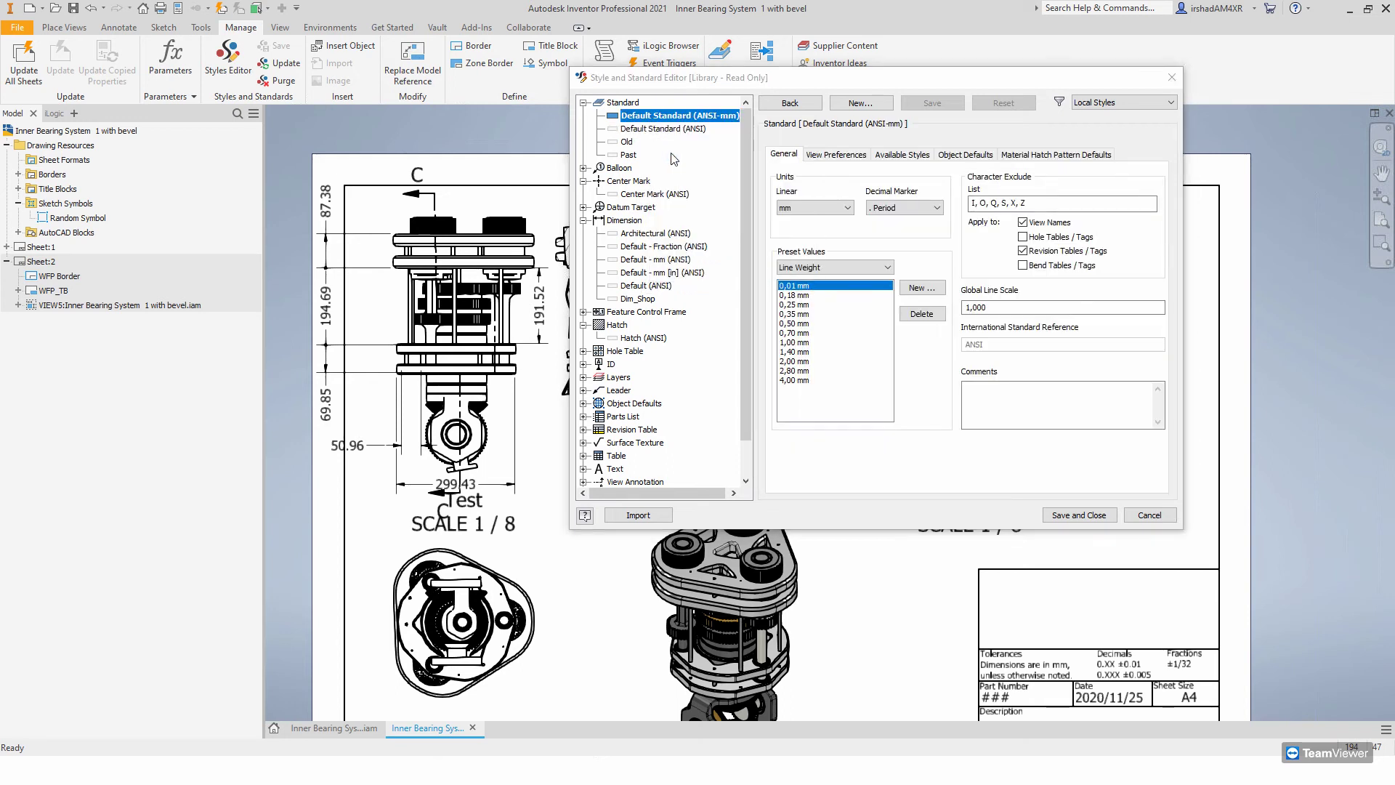
pyautogui.write('M')
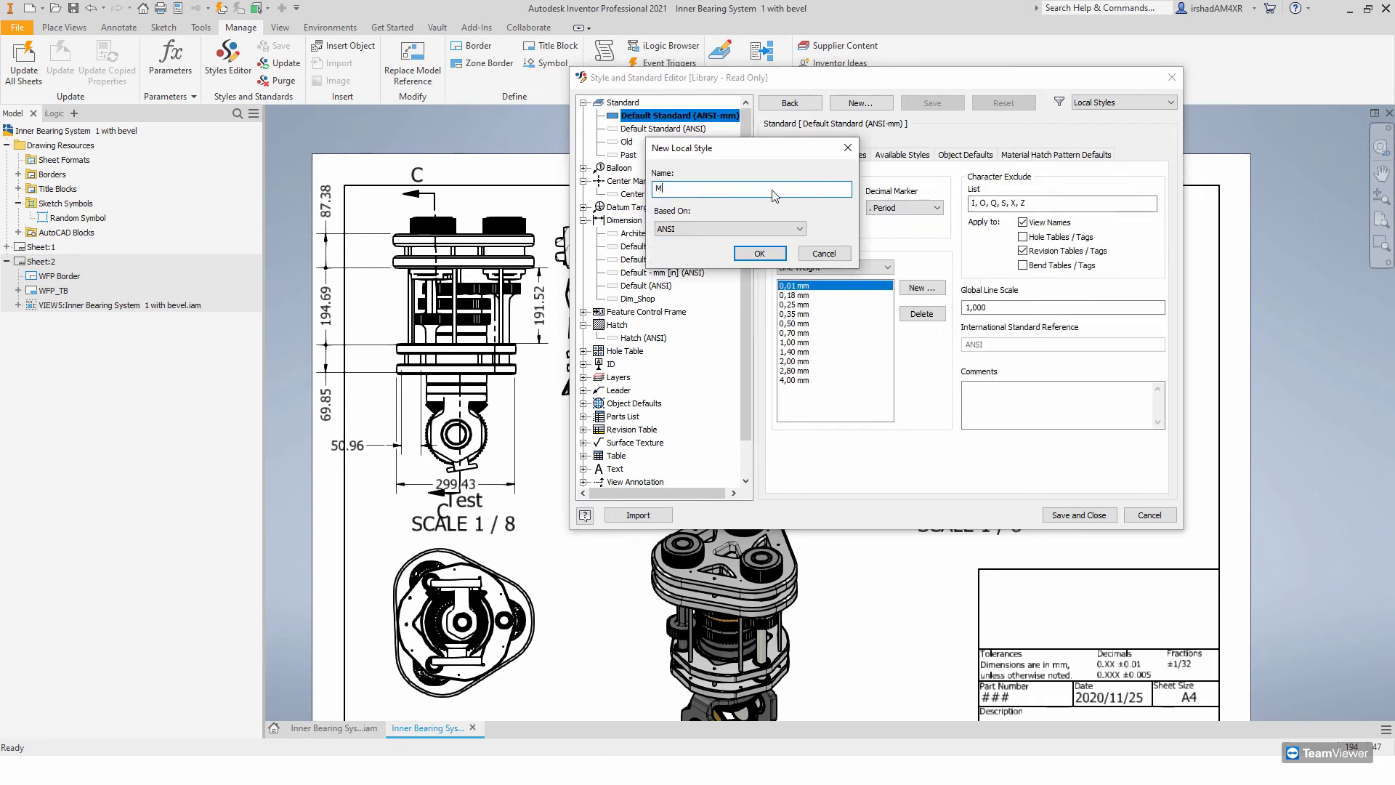
pyautogui.write('y Custom Style')
pyautogui.click(757, 228)
pyautogui.click(690, 291)
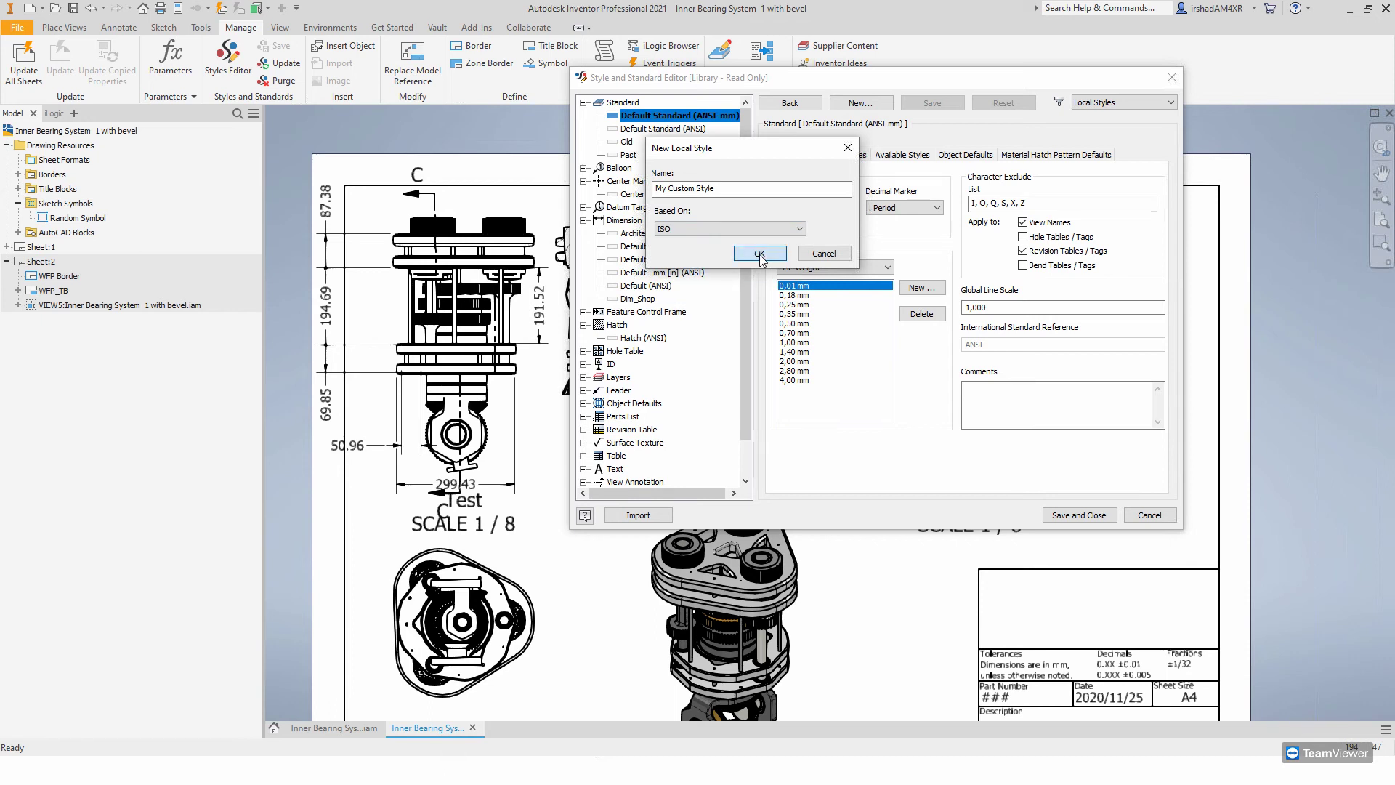
pyautogui.click(759, 254)
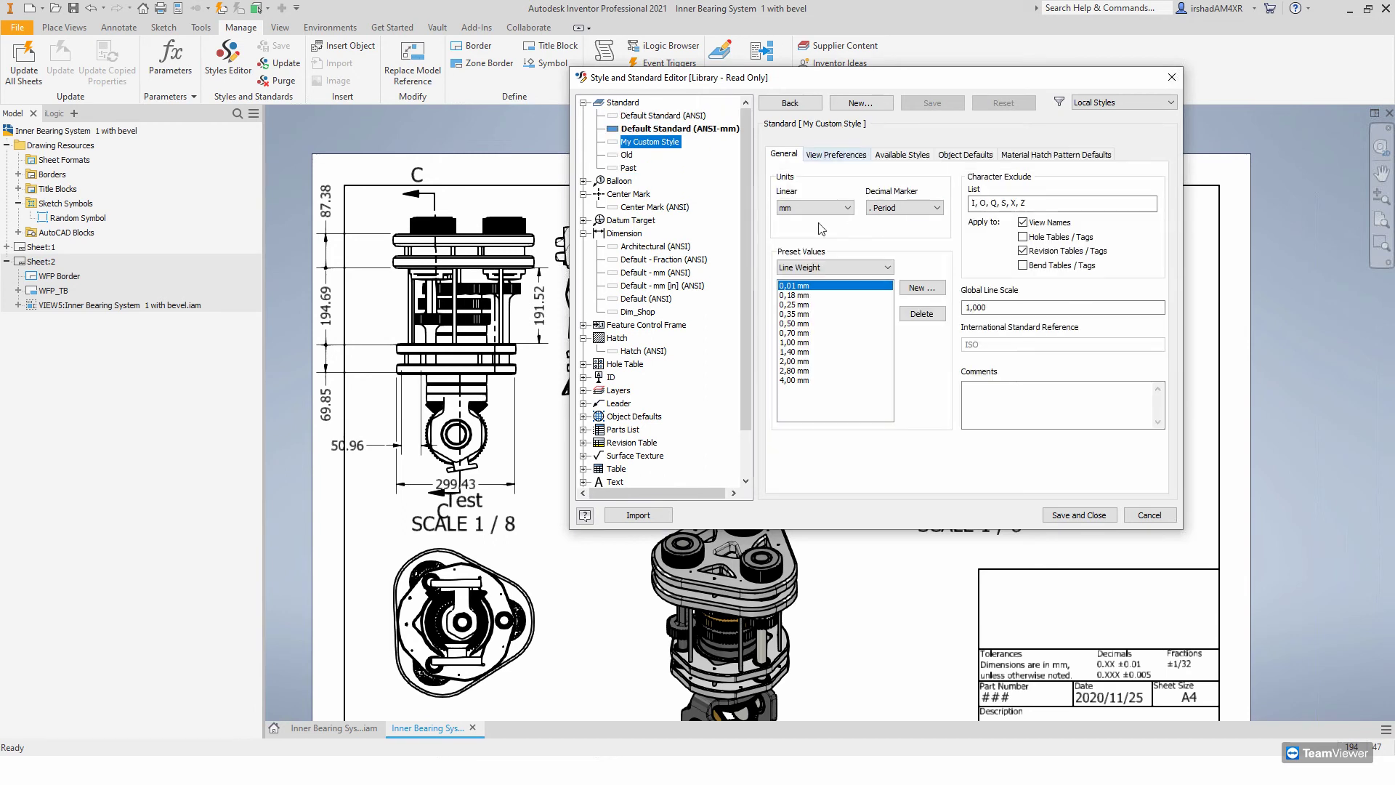
# - Review the available balloon styles of My Custom Style and of the default ANSI-mm and ISO - 3DA standards with all styles shown
pyautogui.click(837, 155)
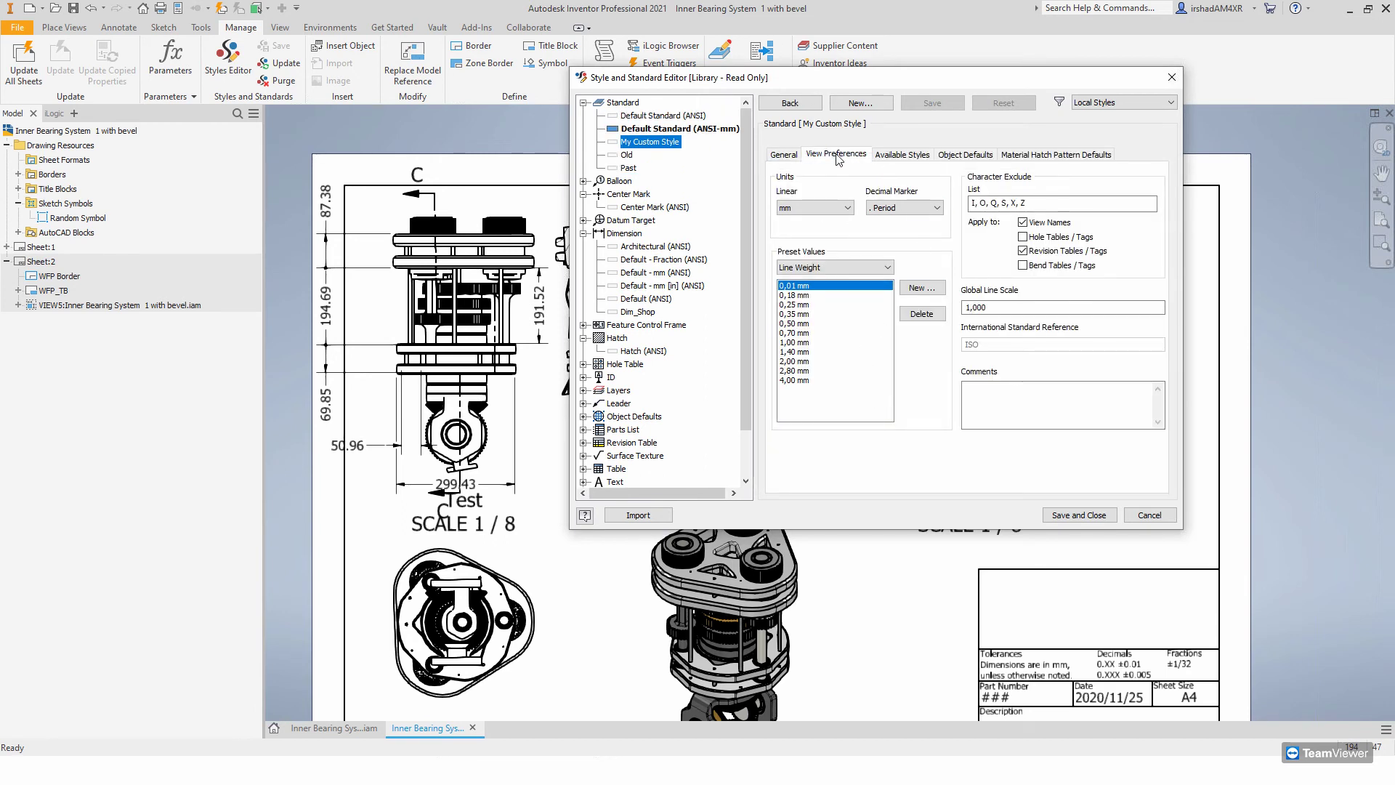
pyautogui.click(901, 154)
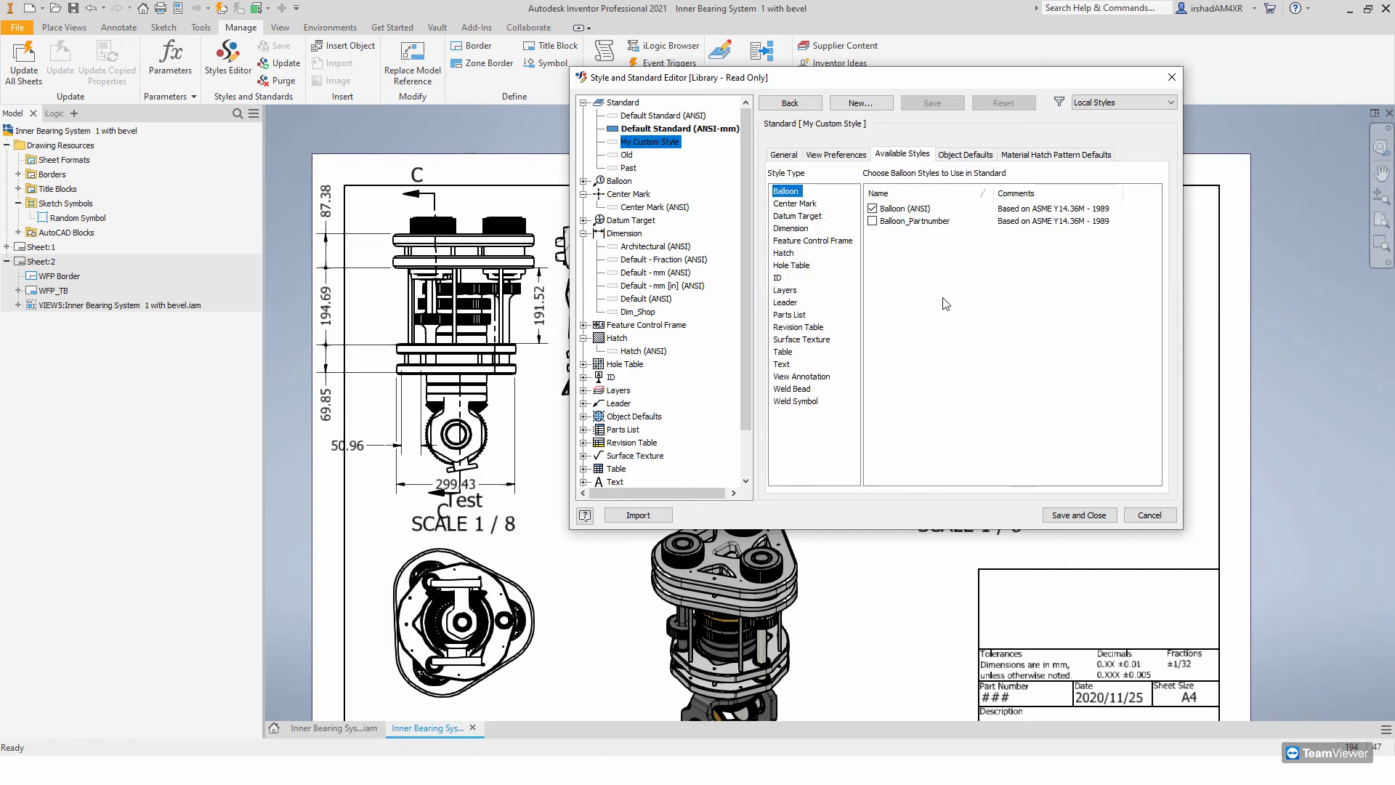
pyautogui.click(1135, 103)
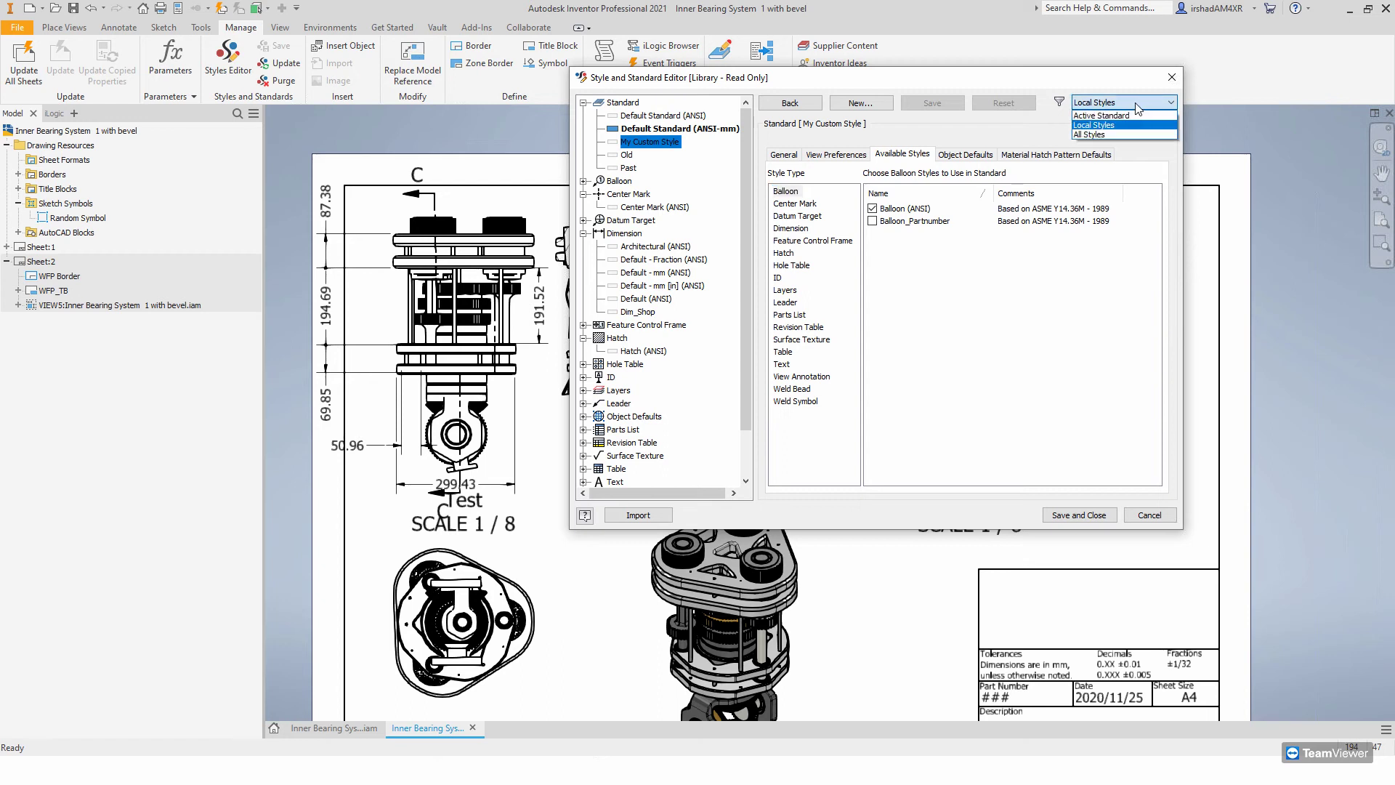
pyautogui.click(1094, 135)
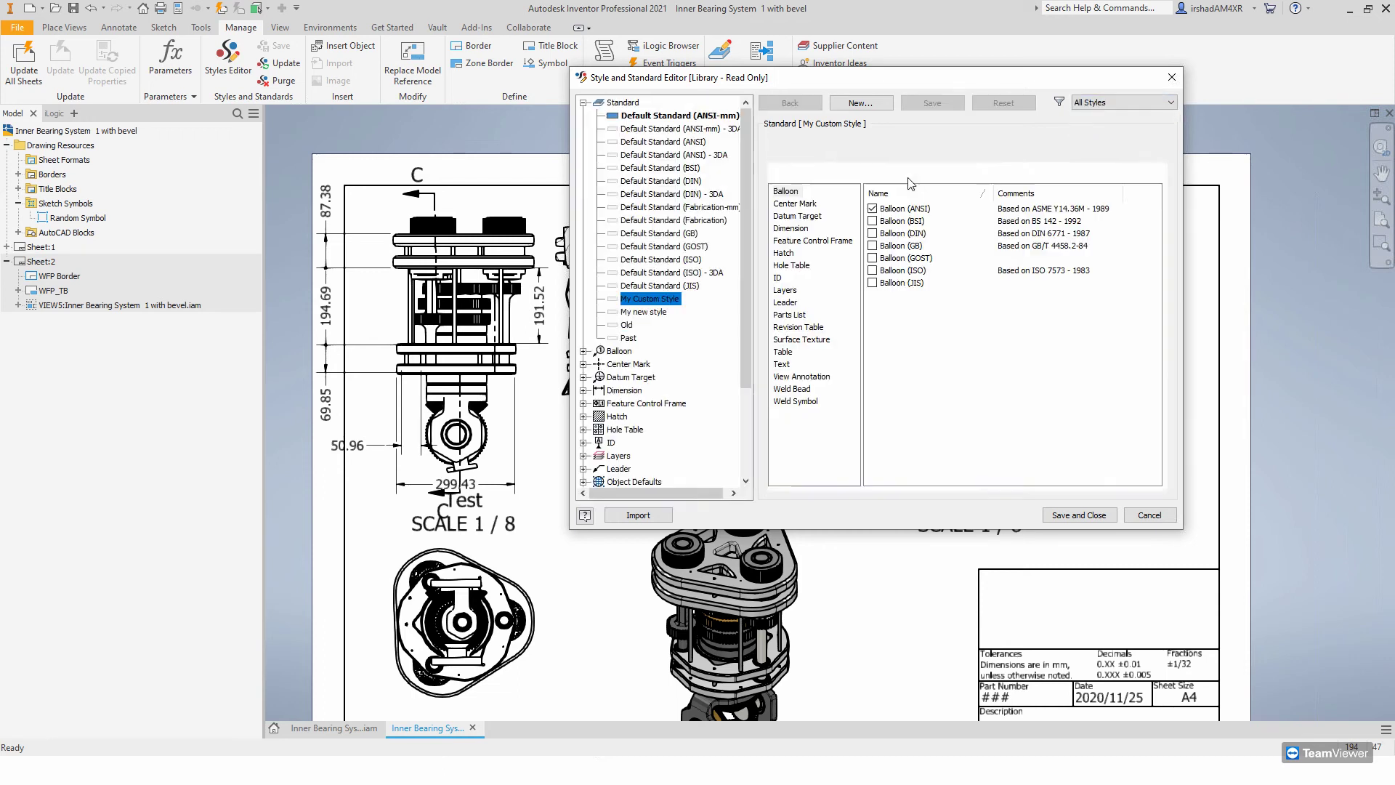
pyautogui.click(672, 116)
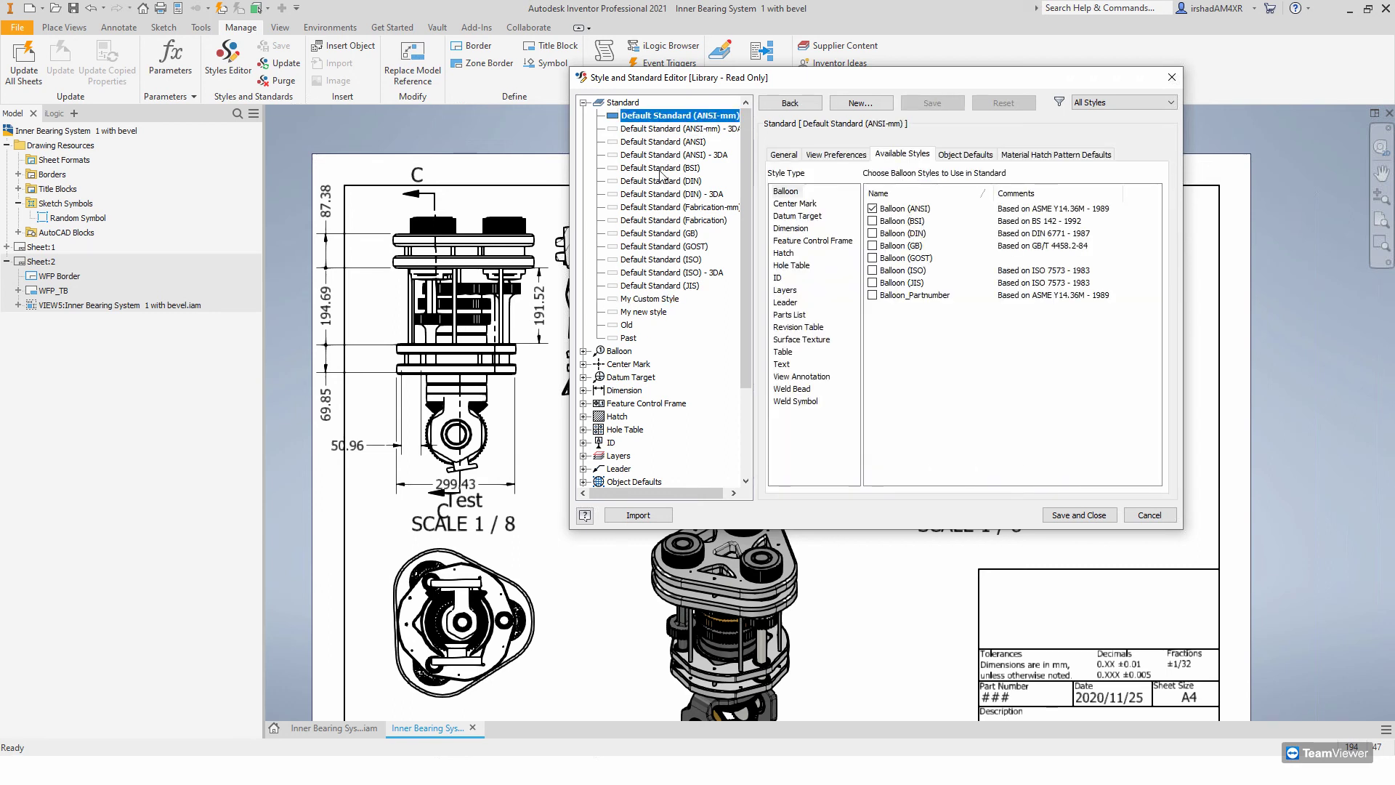
pyautogui.click(669, 273)
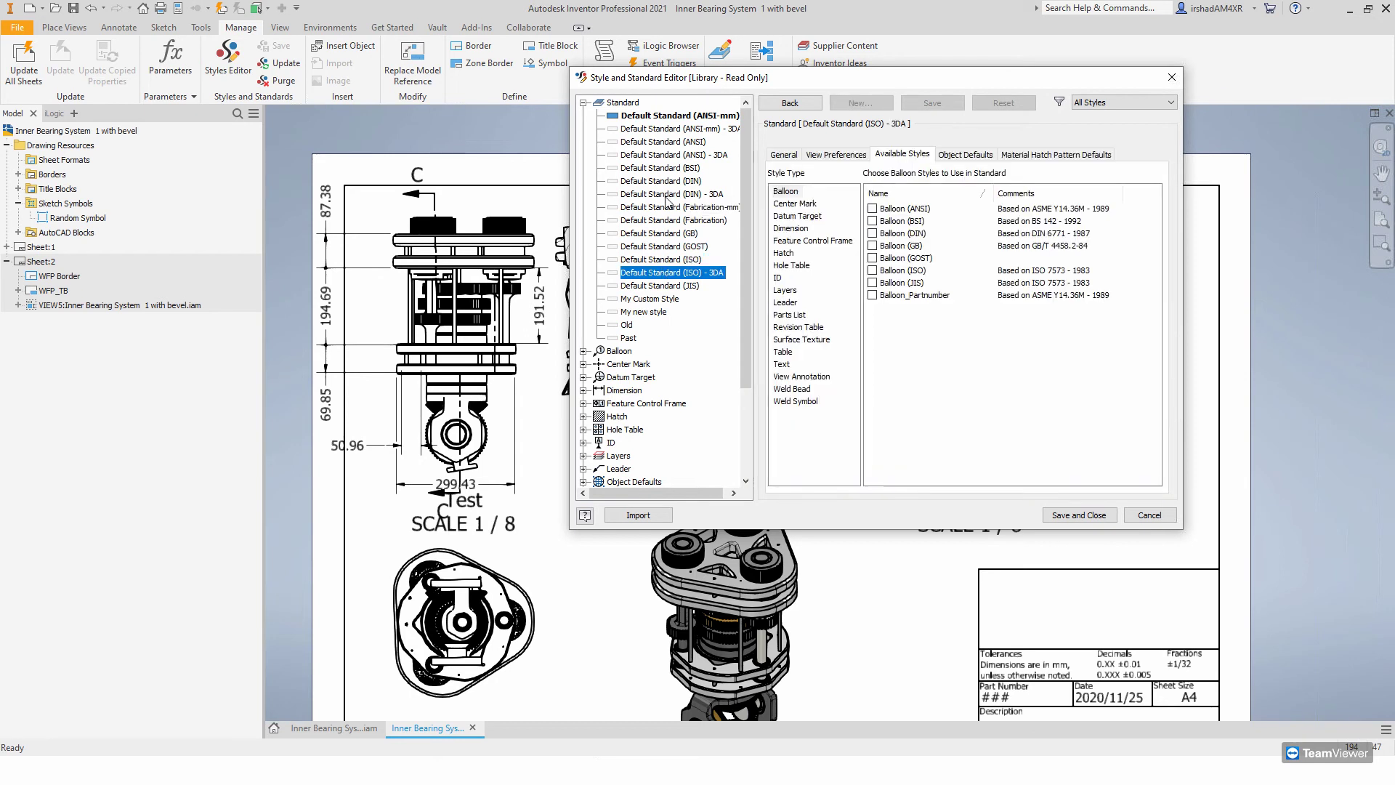
# - Compare the list of standards filtered to Local Styles with the list filtered to All Styles
pyautogui.click(1129, 102)
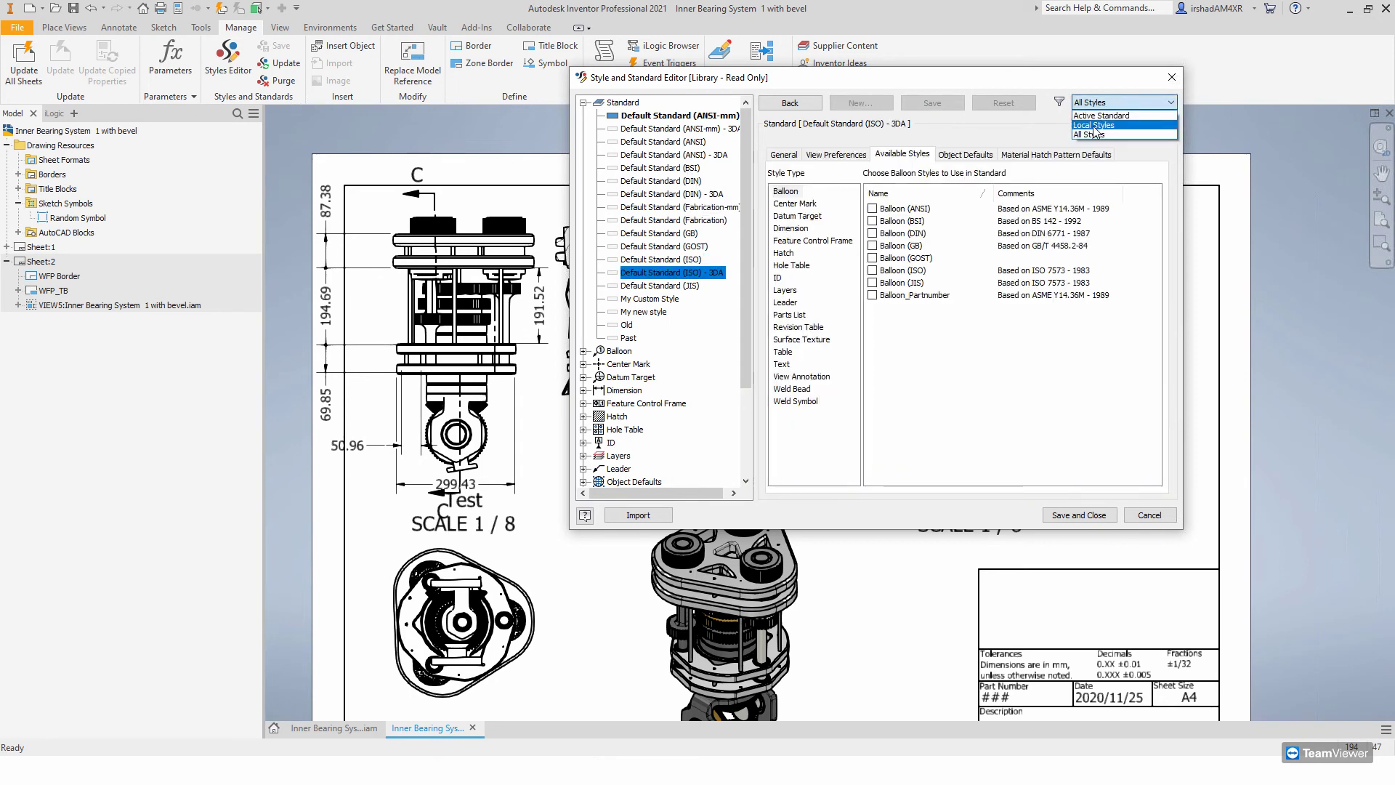
pyautogui.click(1094, 126)
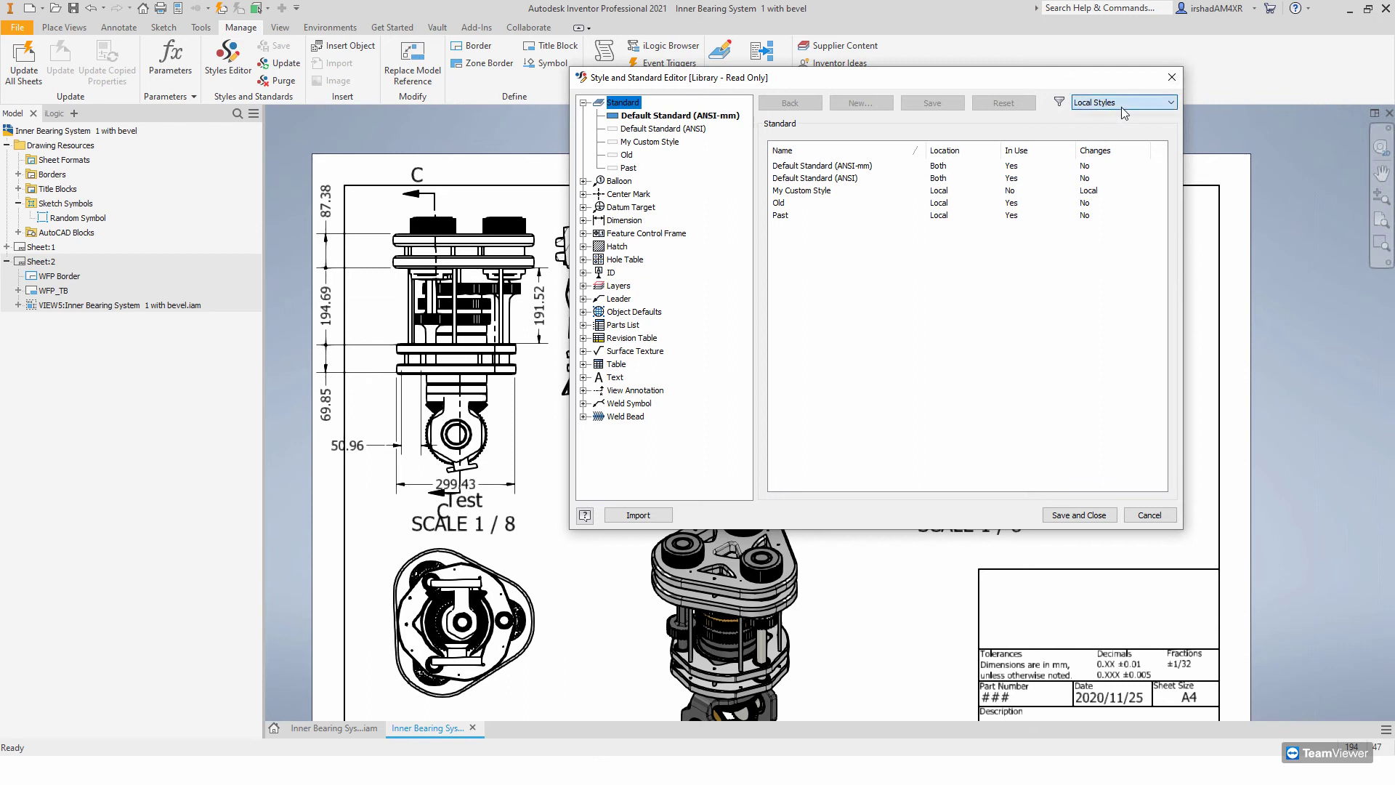
pyautogui.click(1122, 102)
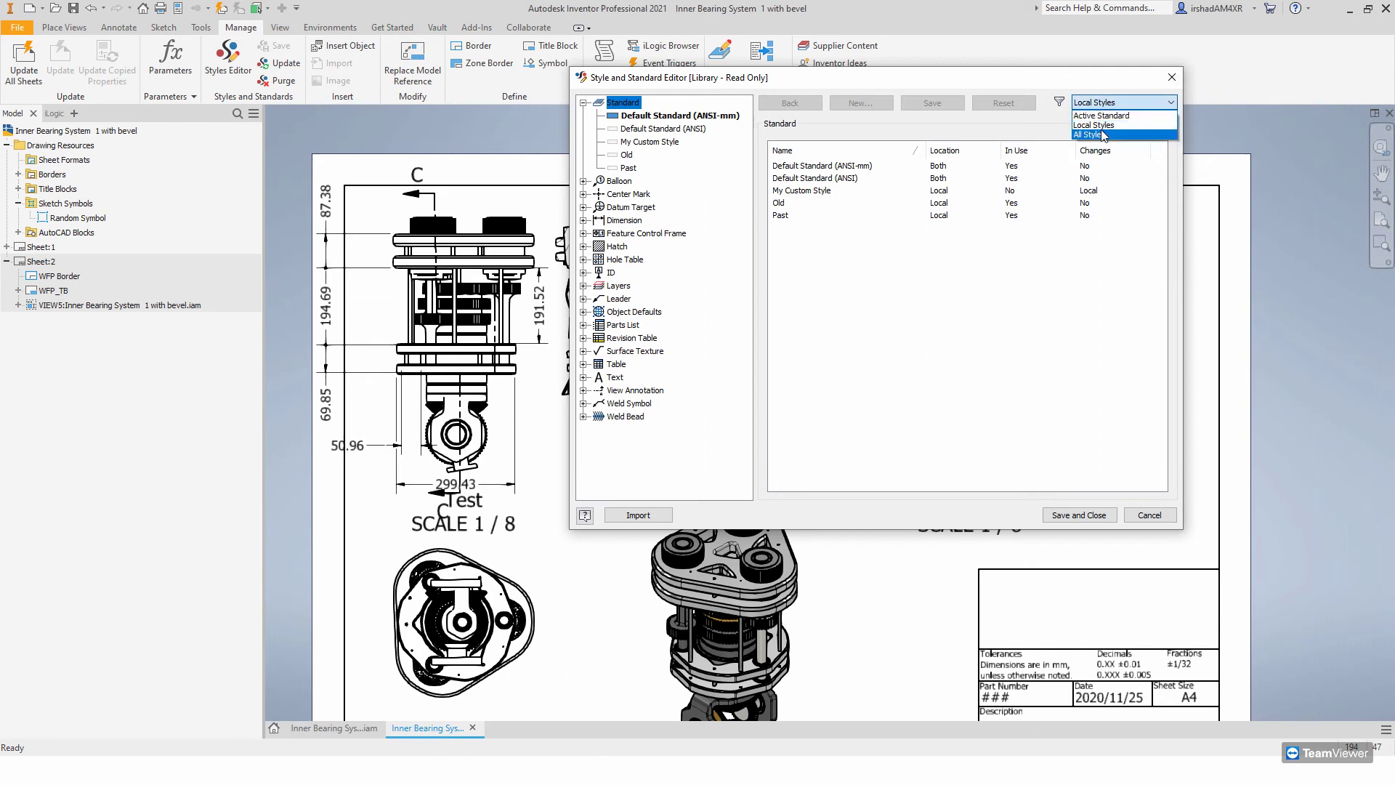
pyautogui.click(1095, 138)
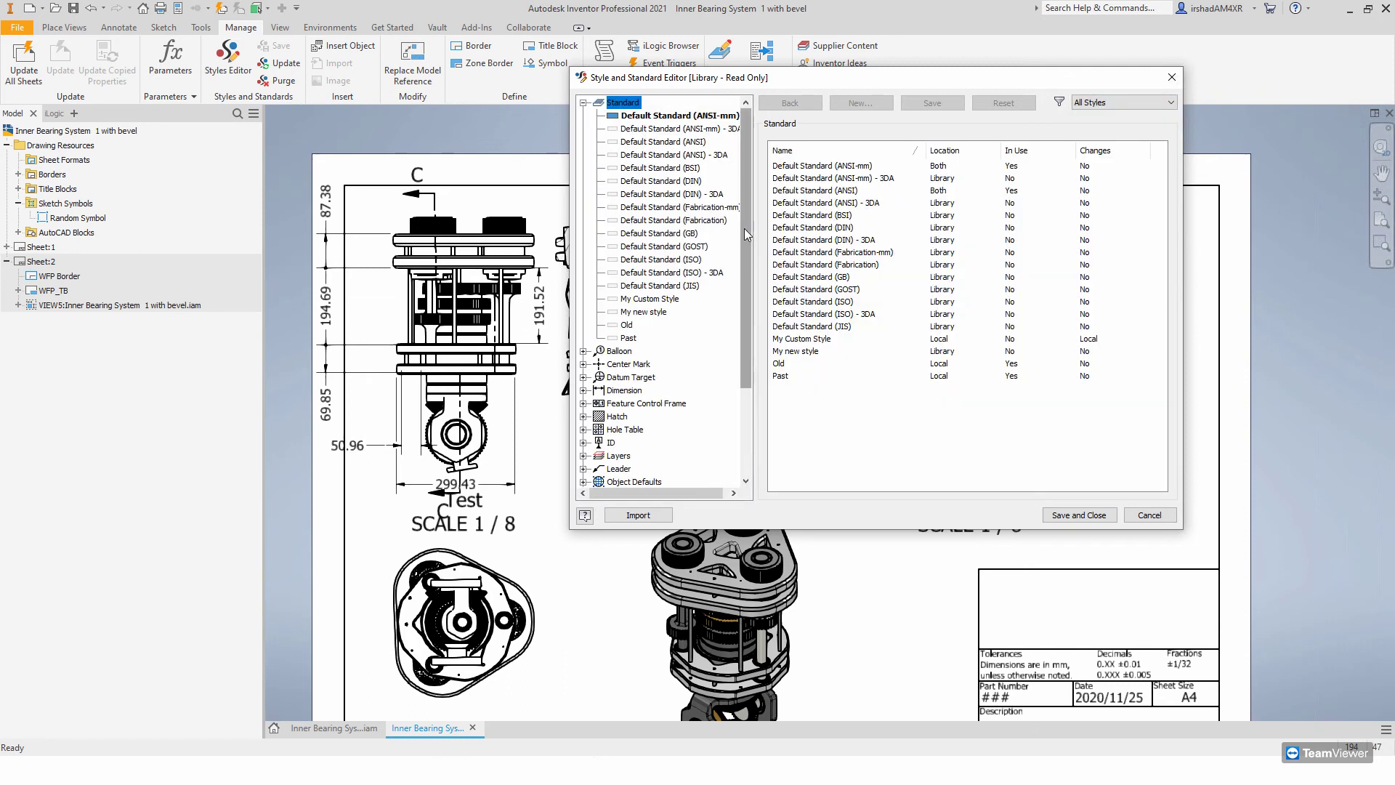
# - Make "My new style" the active standard in place of Default Standard (ANSI-mm)
pyautogui.click(644, 117)
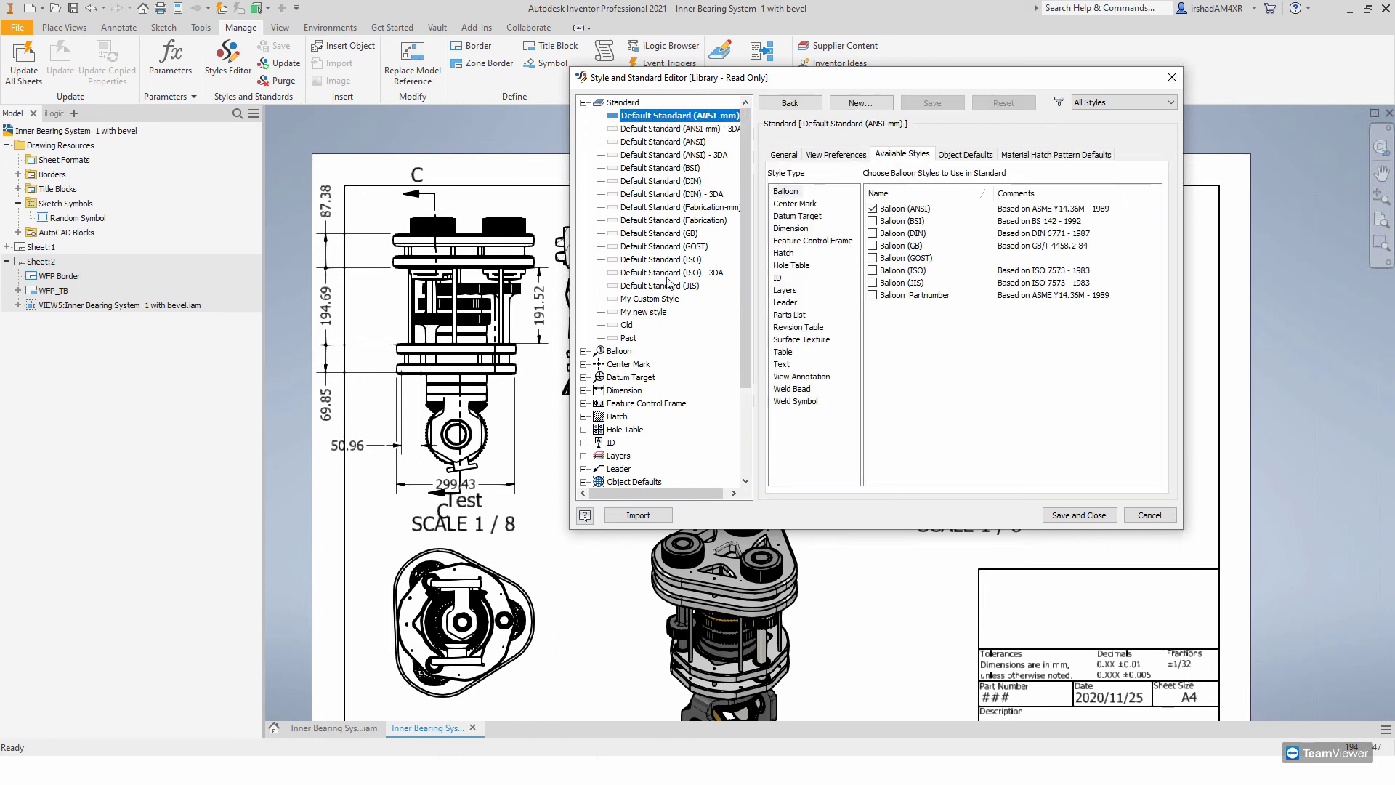
pyautogui.click(649, 313)
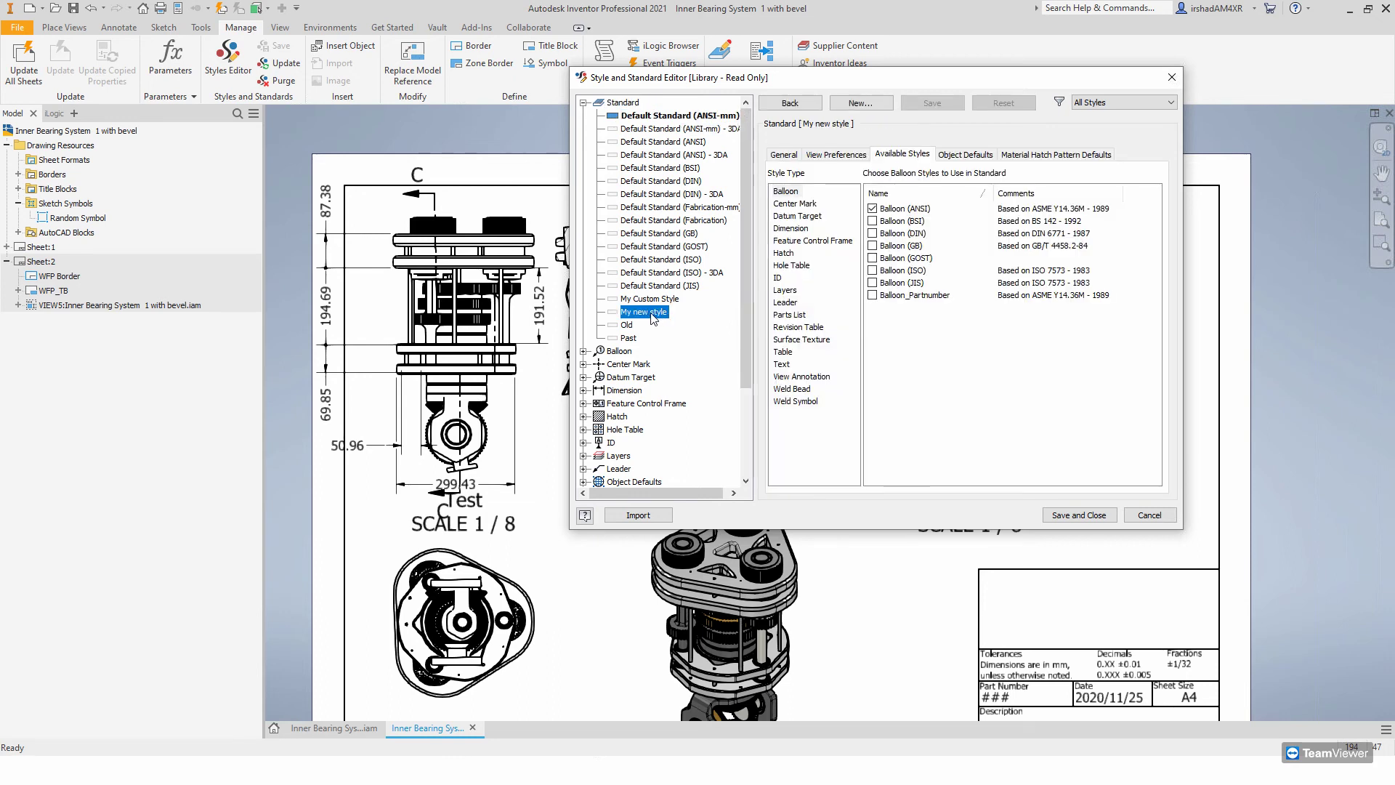
pyautogui.doubleClick(650, 314)
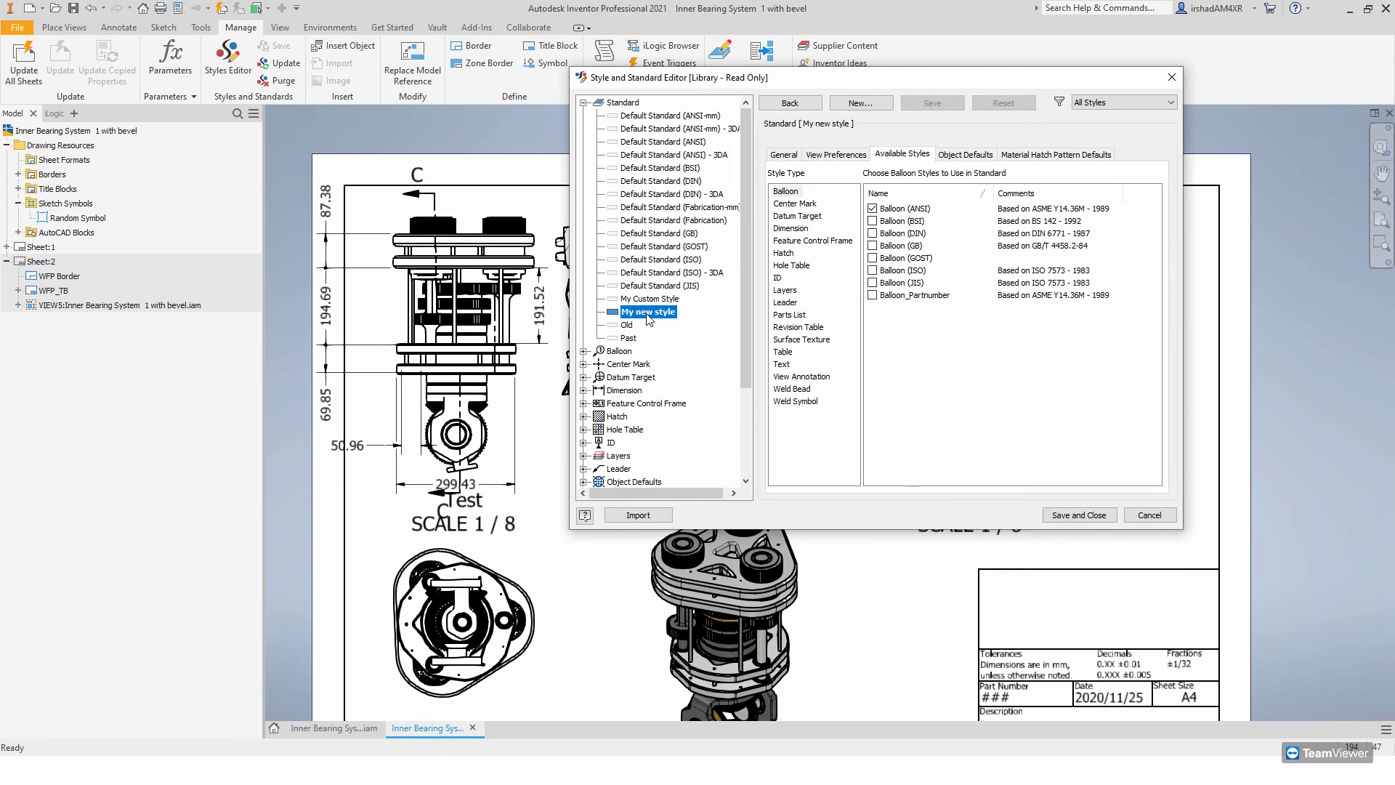
# - Review the leader, center mark, datum target and dimension styles available in the My new style standard
pyautogui.click(642, 273)
pyautogui.click(641, 315)
pyautogui.click(788, 303)
pyautogui.click(795, 204)
pyautogui.click(794, 216)
pyautogui.click(790, 228)
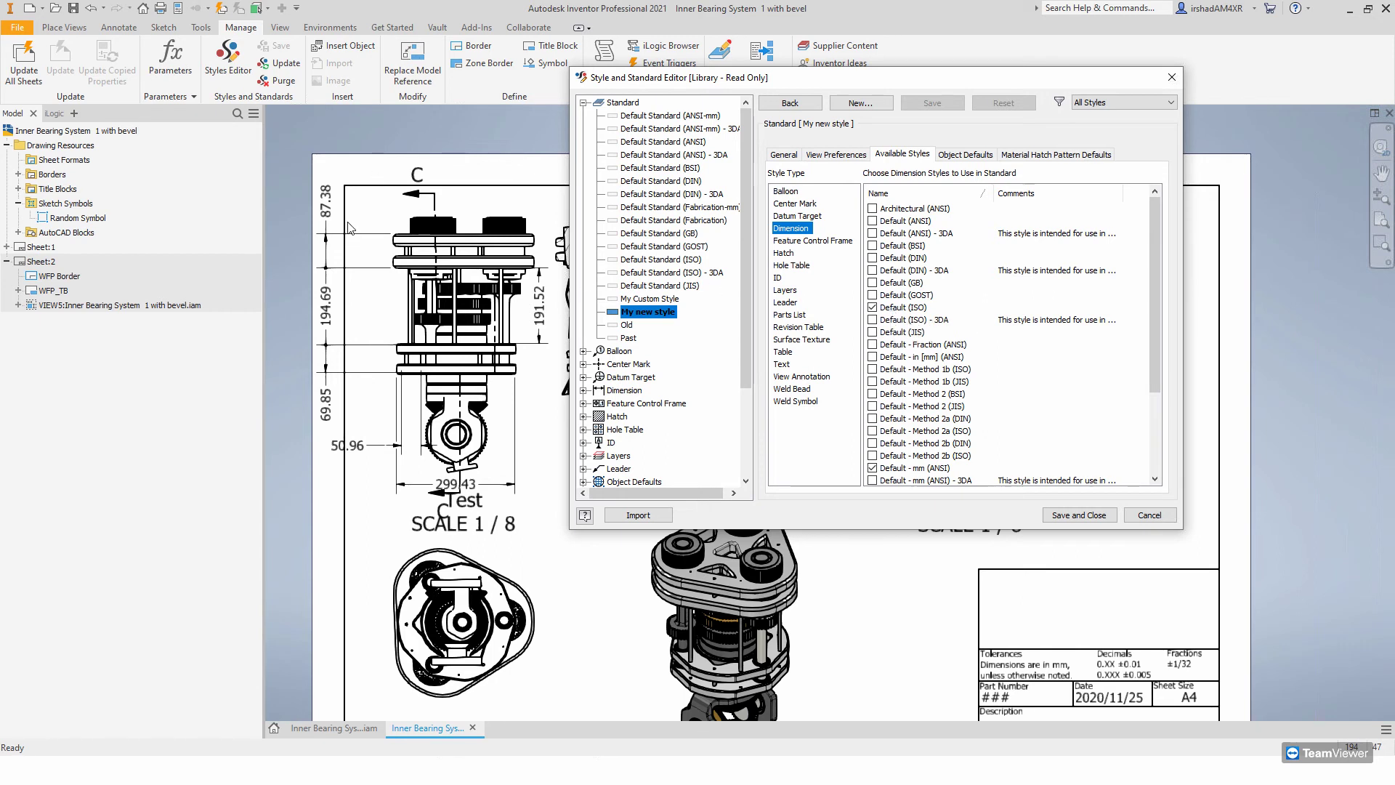
# - Create a local dimension style named "MyDimStyle" from Default - in [mm] (ANSI), adding it to the standard
pyautogui.scroll(-3, 747, 372)
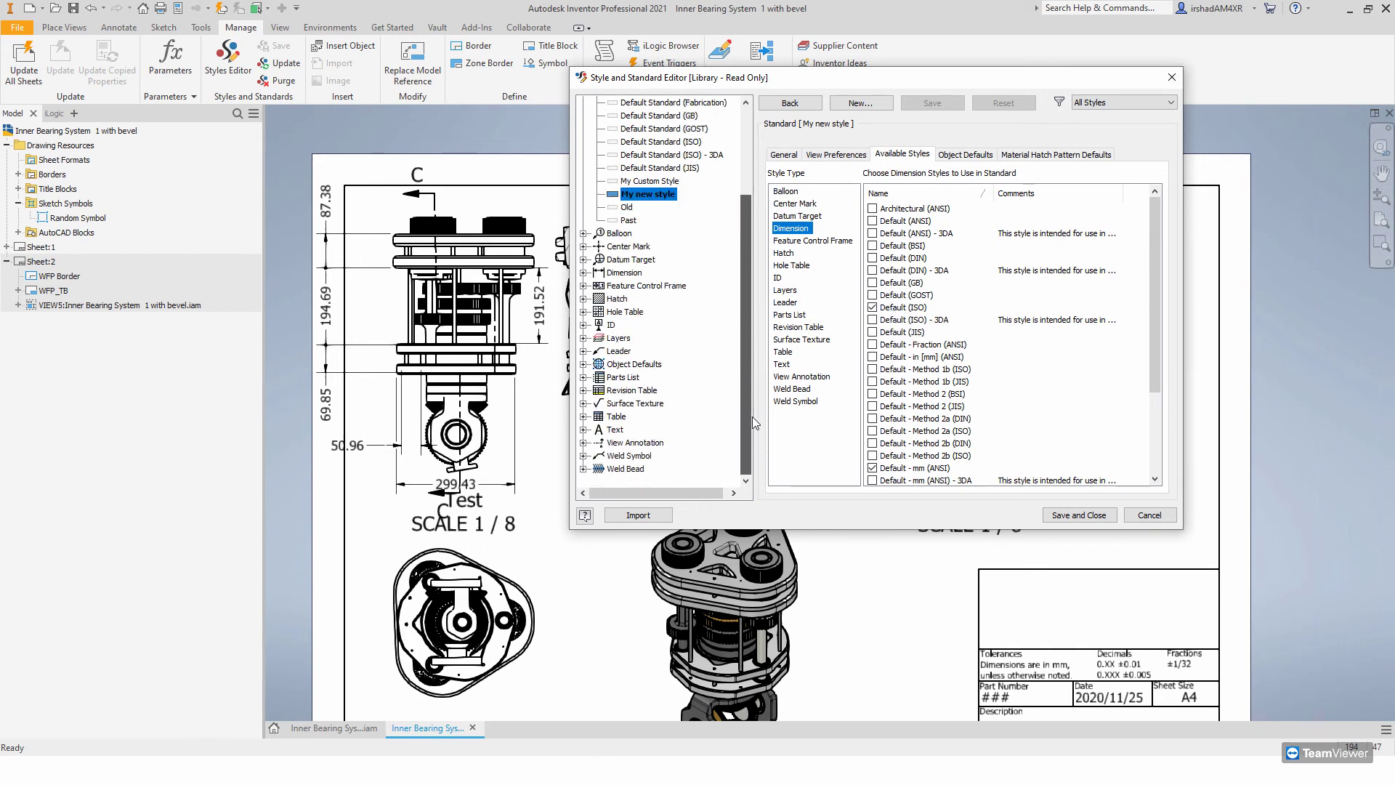
pyautogui.click(584, 273)
pyautogui.click(624, 104)
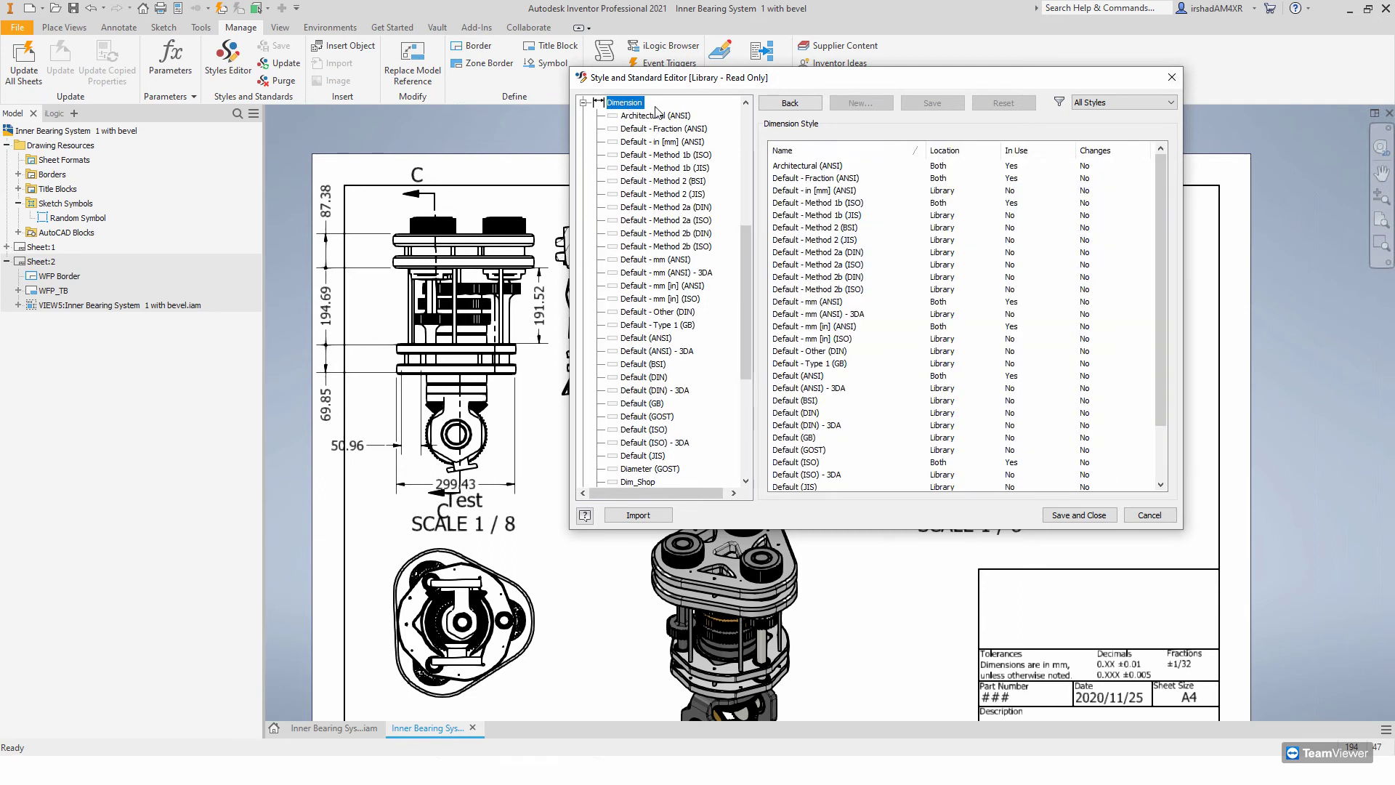
pyautogui.click(653, 142)
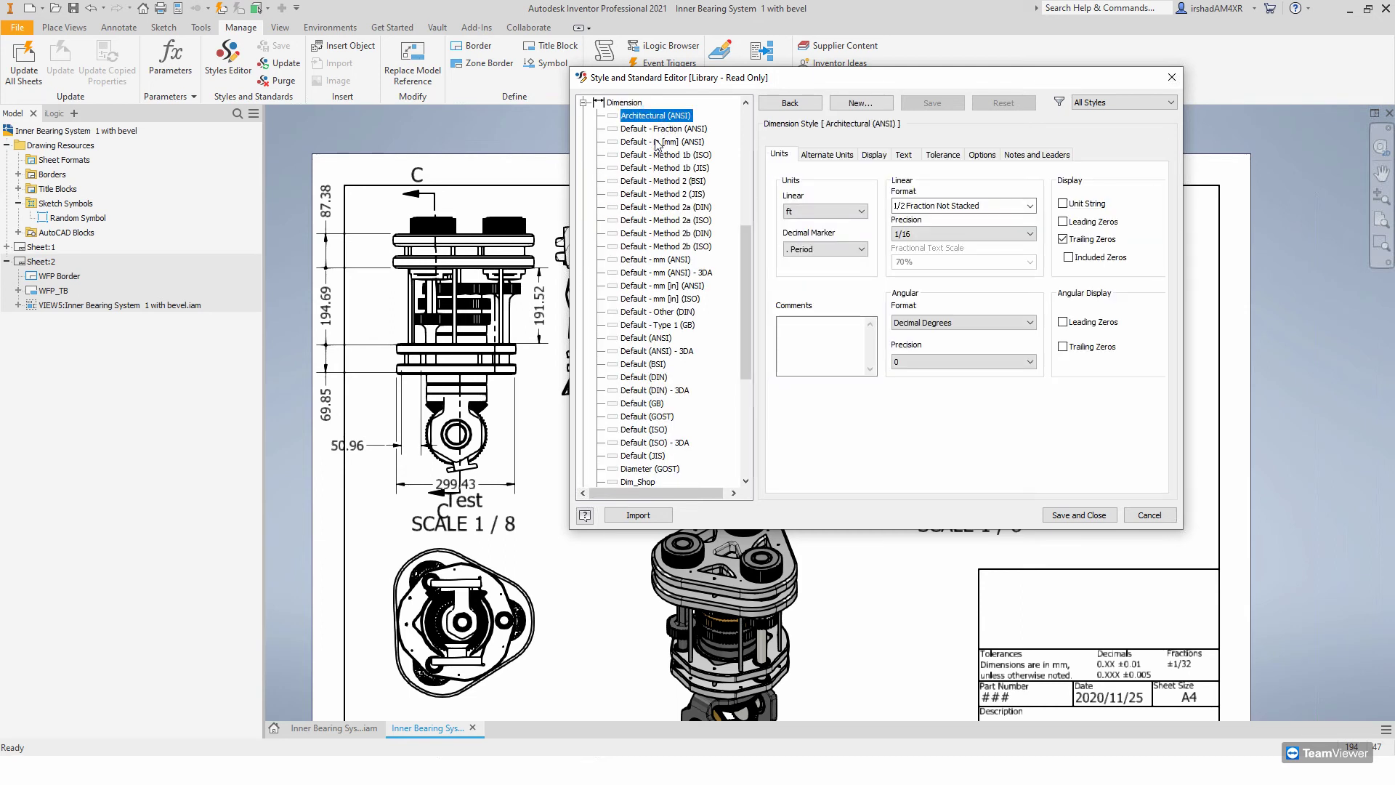
pyautogui.rightClick(653, 145)
pyautogui.click(679, 154)
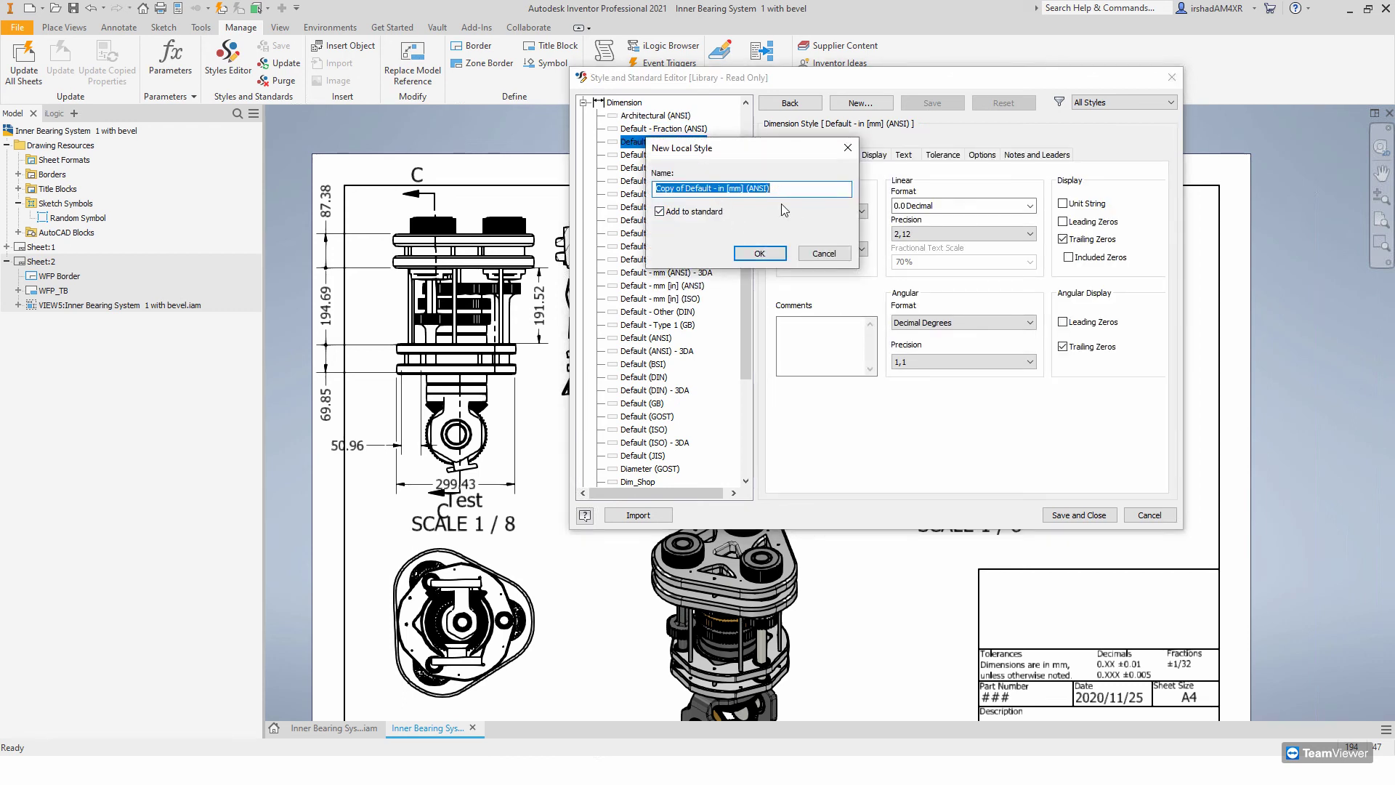
pyautogui.write('MyDim')
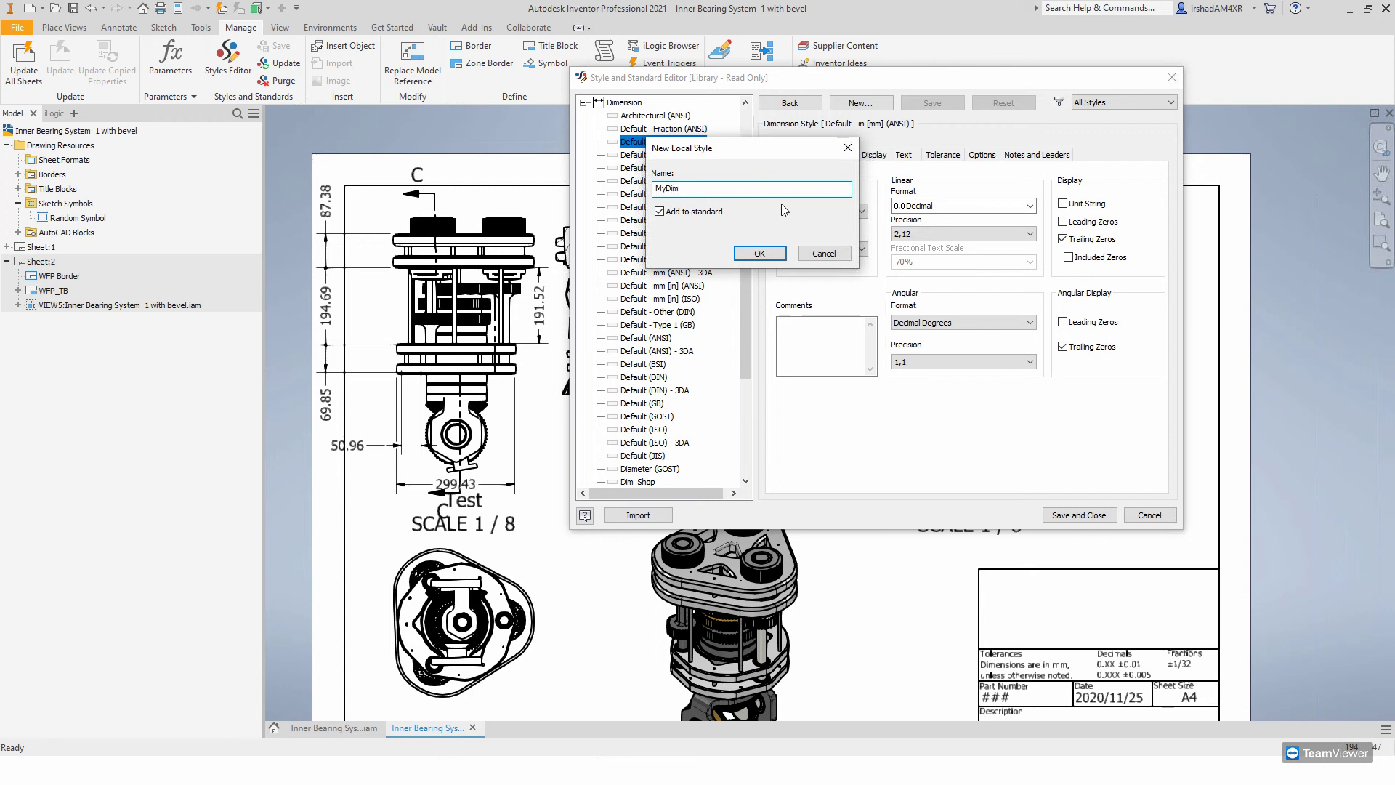
pyautogui.write('Style')
pyautogui.click(760, 255)
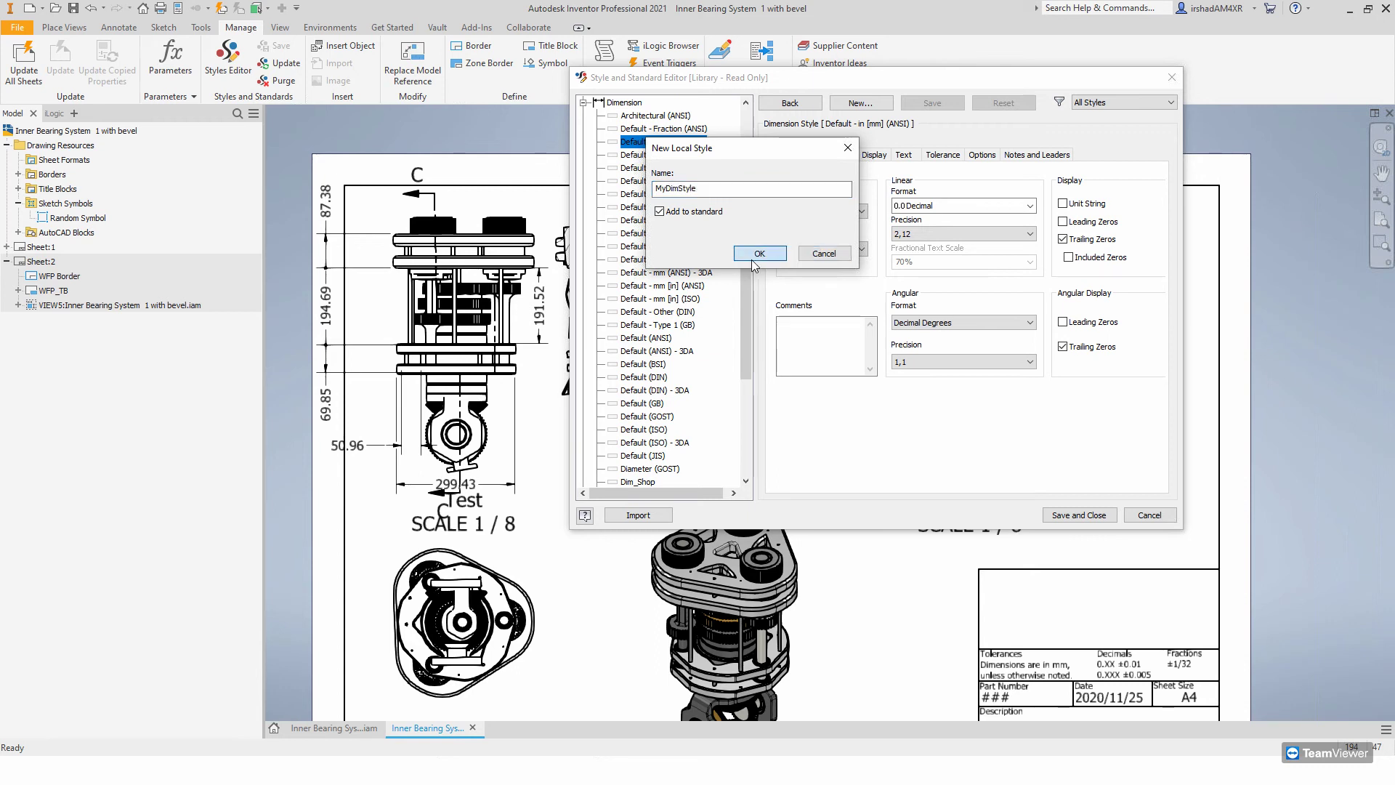
# - Check whether MyDimStyle is enabled among the dimension styles available in the My new style standard
pyautogui.moveTo(744, 279); pyautogui.dragTo(707, 159)
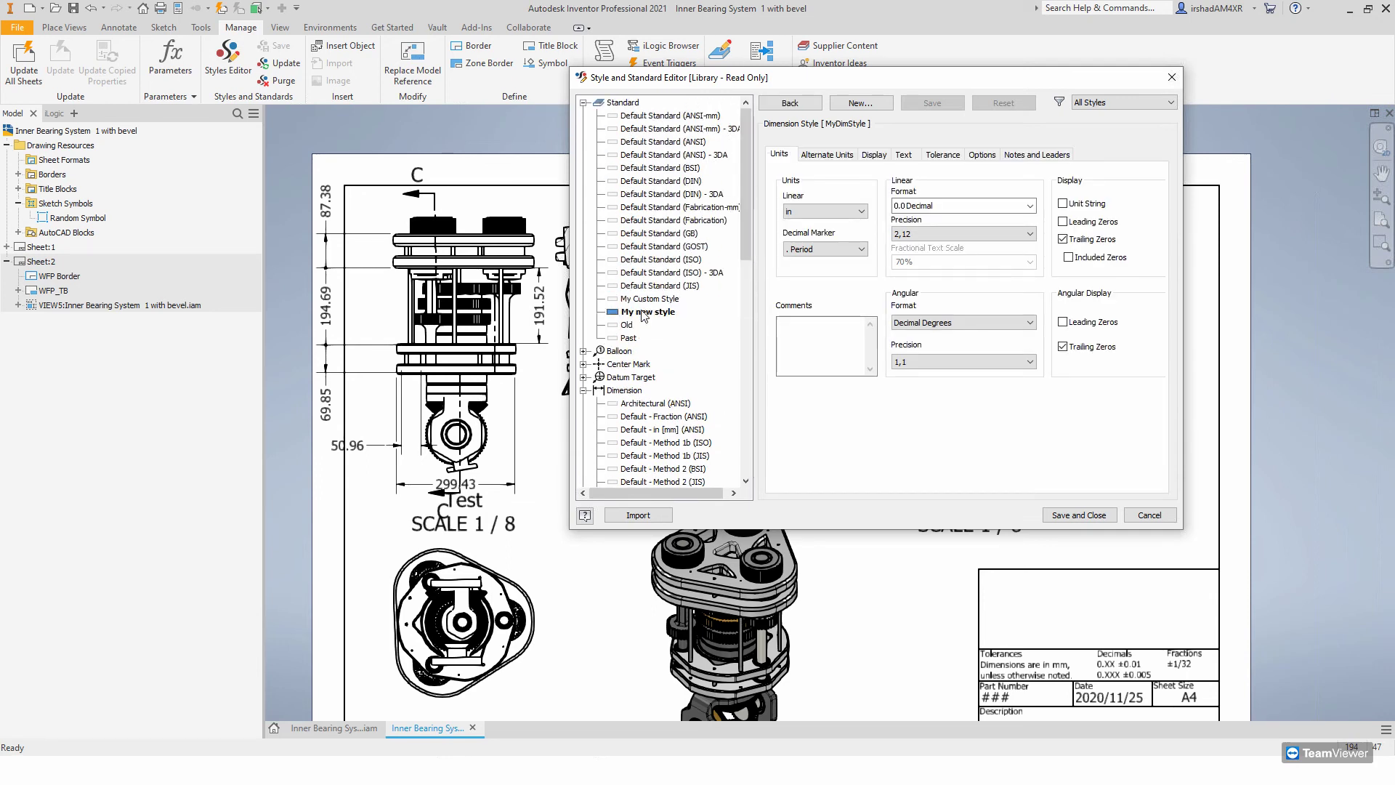
pyautogui.click(643, 314)
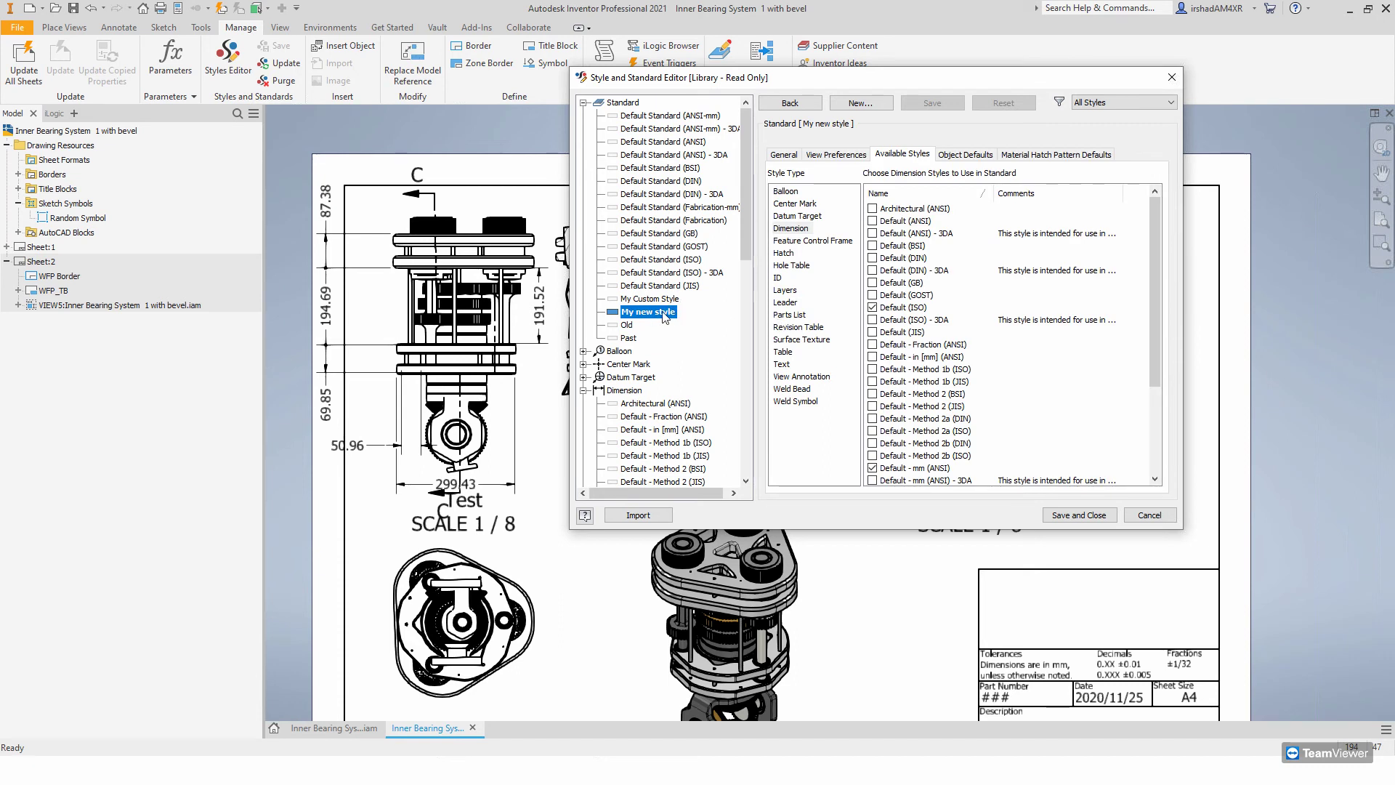
pyautogui.click(790, 228)
pyautogui.scroll(-4, 1077, 334)
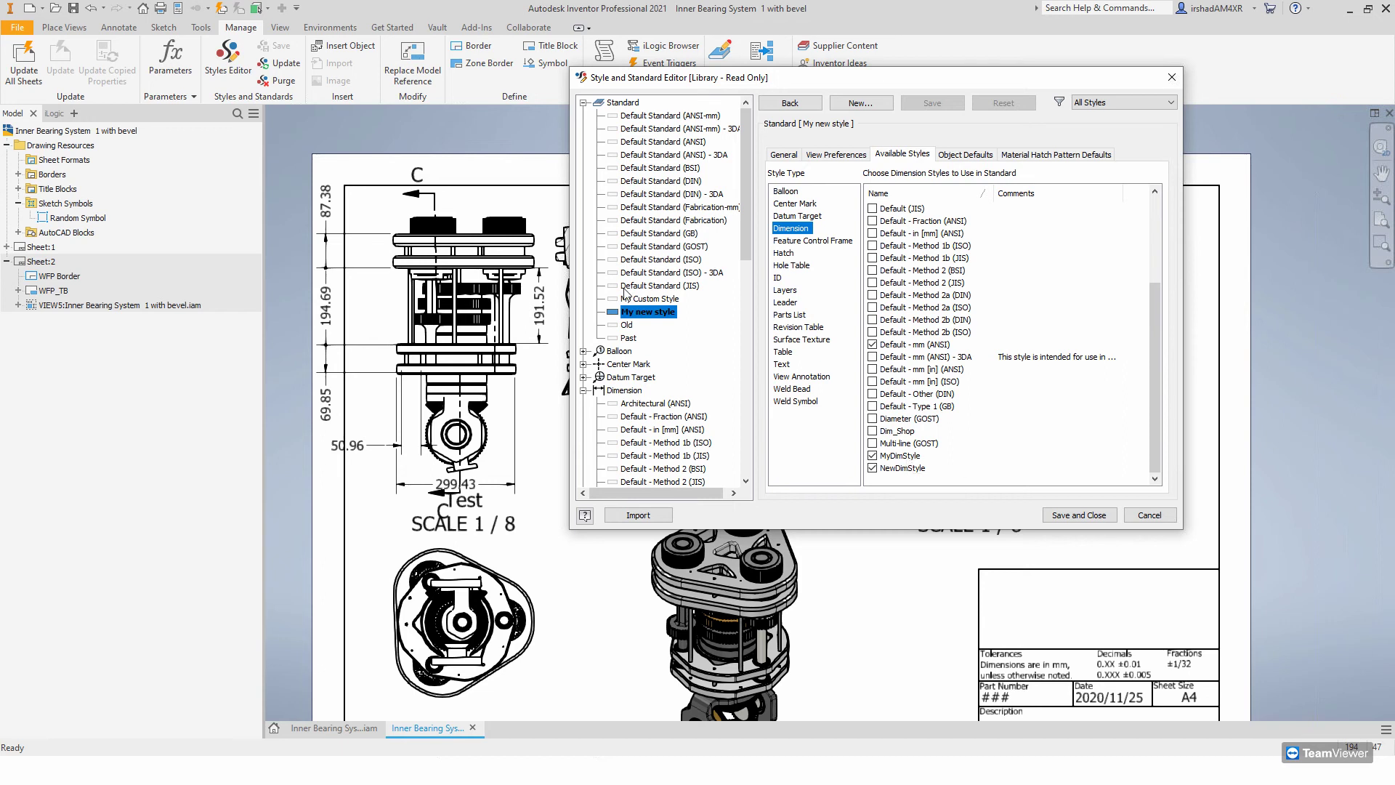
# - Set the tolerance text size of the MyDimStyle dimension style to 2,00 mm
pyautogui.moveTo(745, 263); pyautogui.dragTo(725, 396)
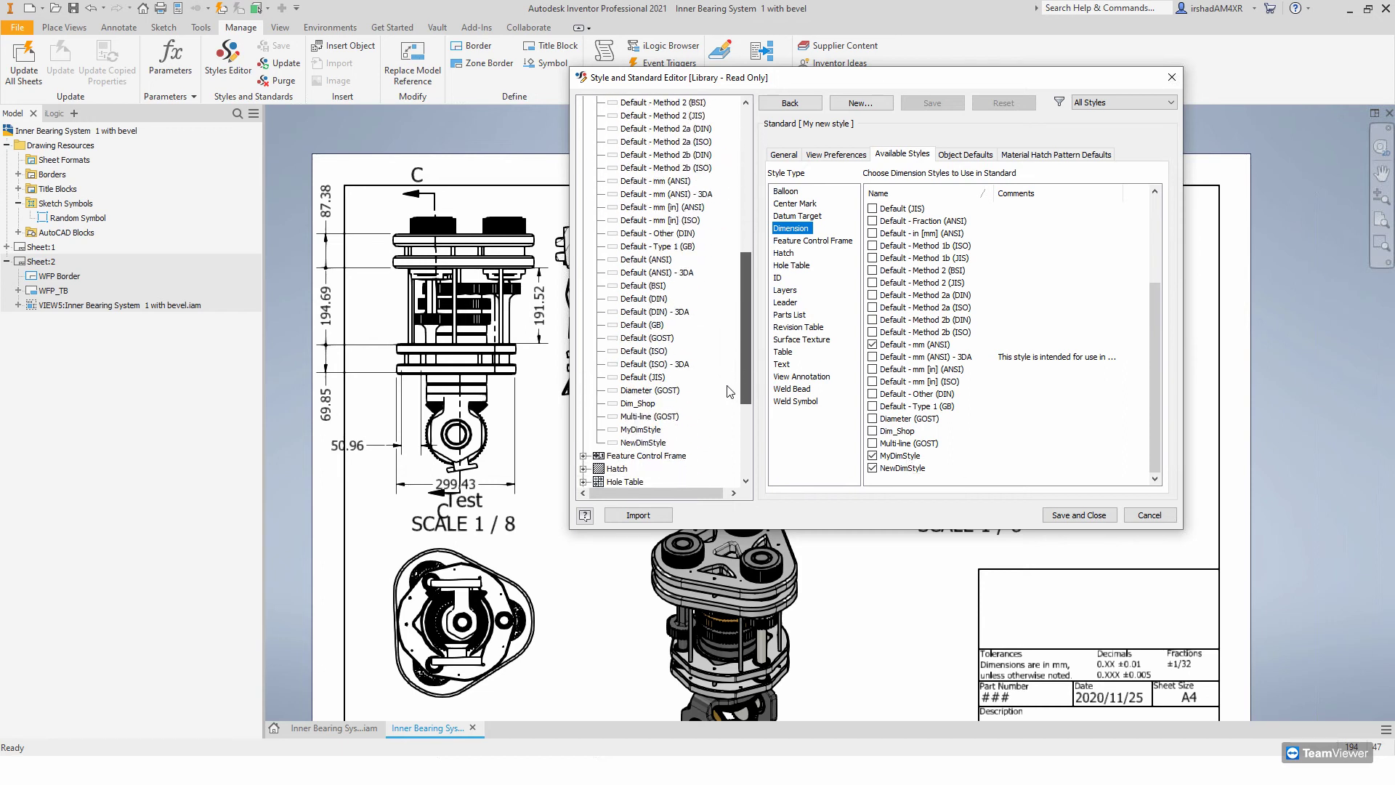
pyautogui.click(641, 429)
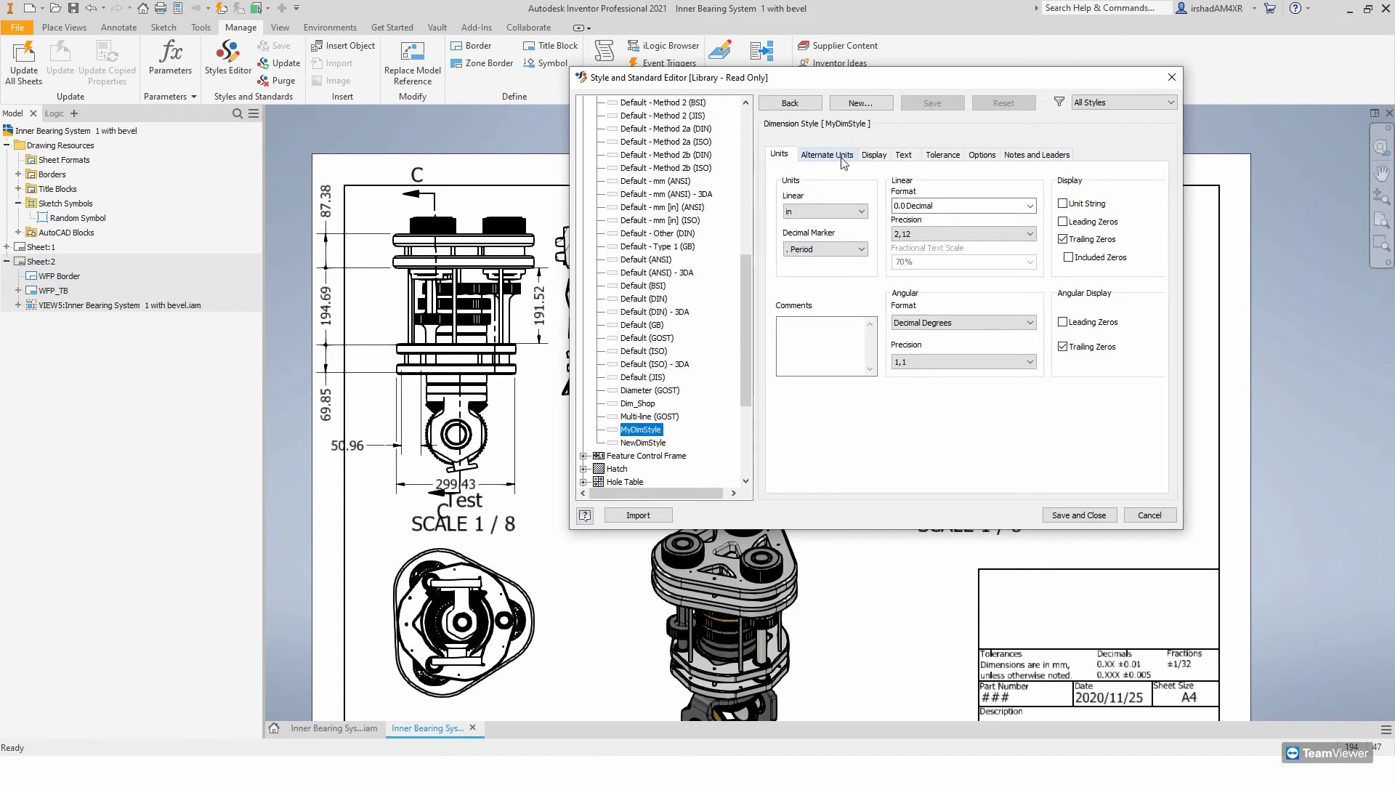
pyautogui.click(841, 156)
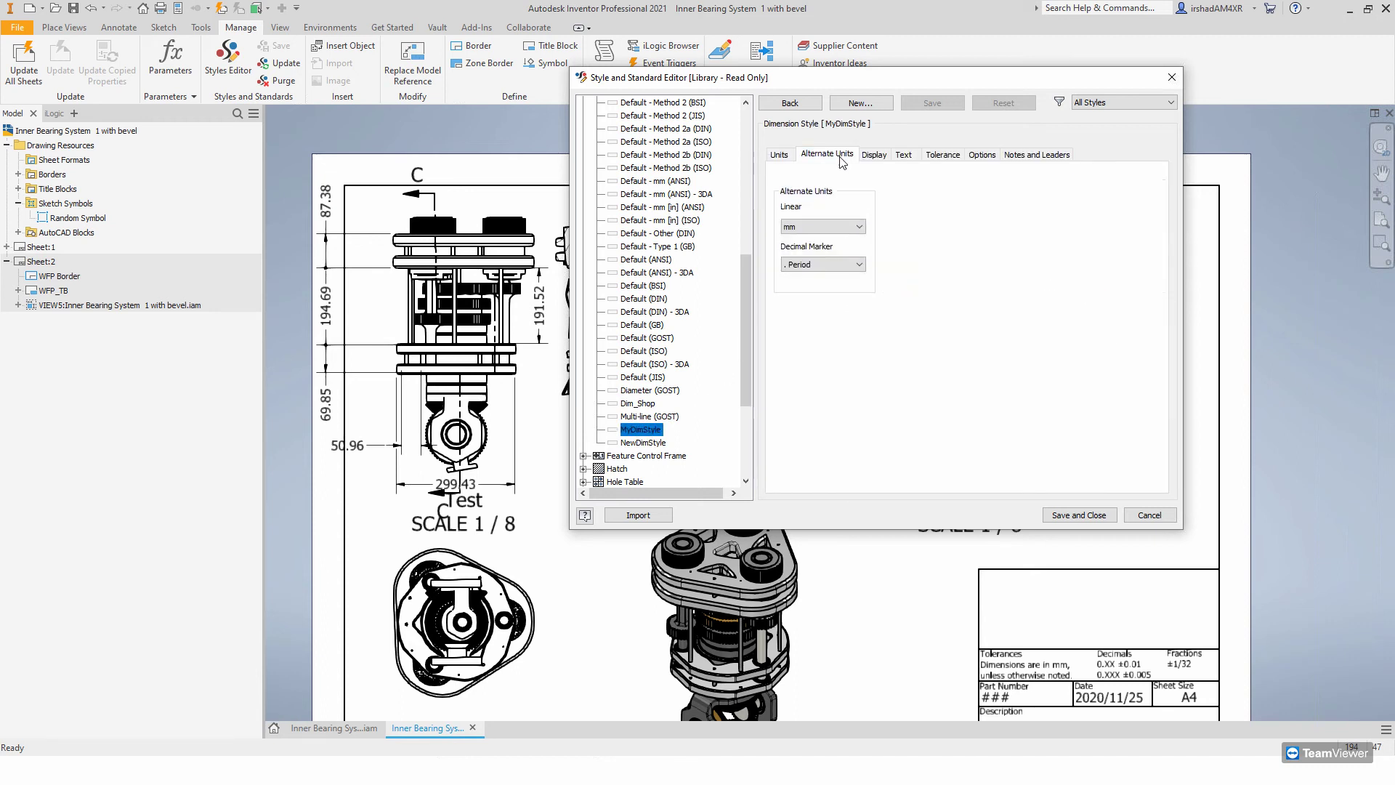
pyautogui.click(874, 156)
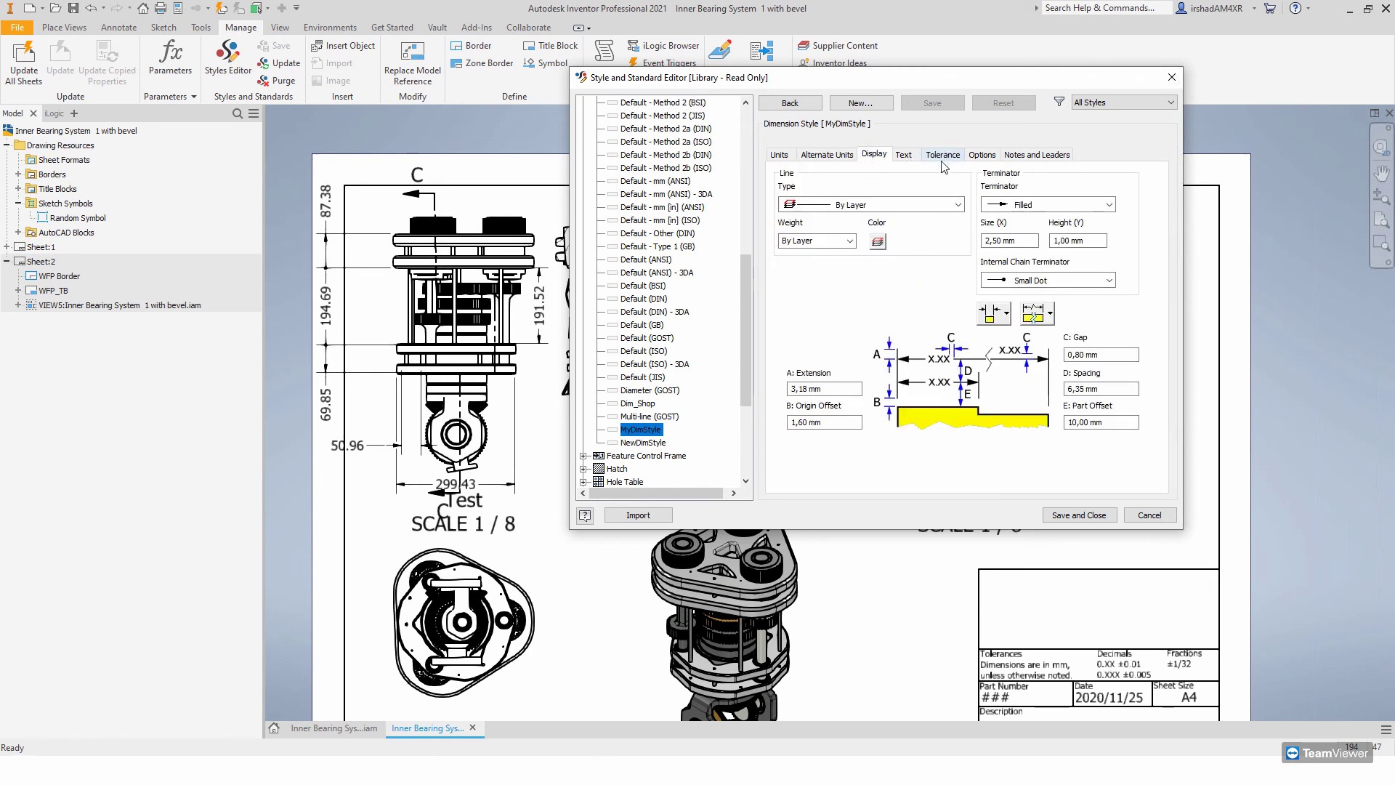
pyautogui.click(907, 156)
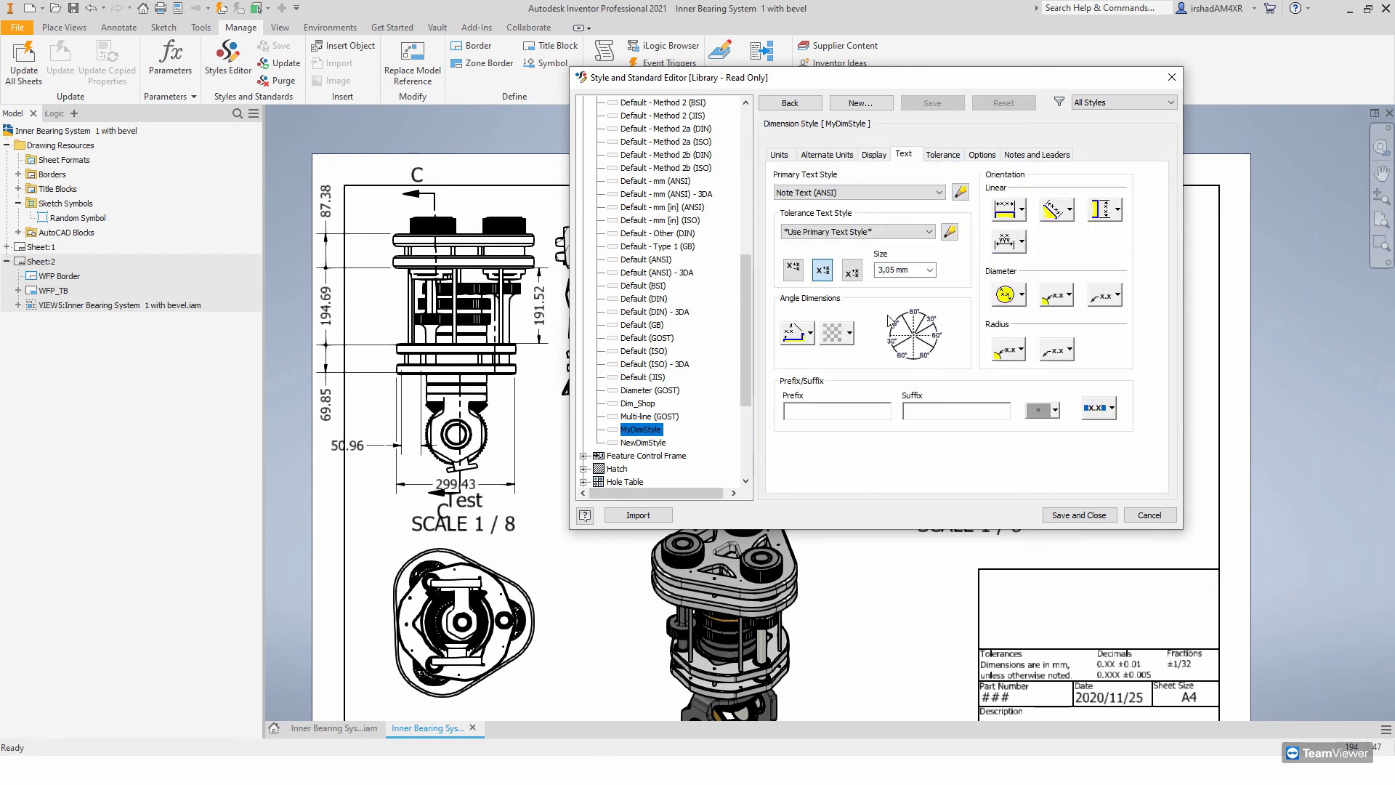
pyautogui.click(924, 272)
pyautogui.write('2,50')
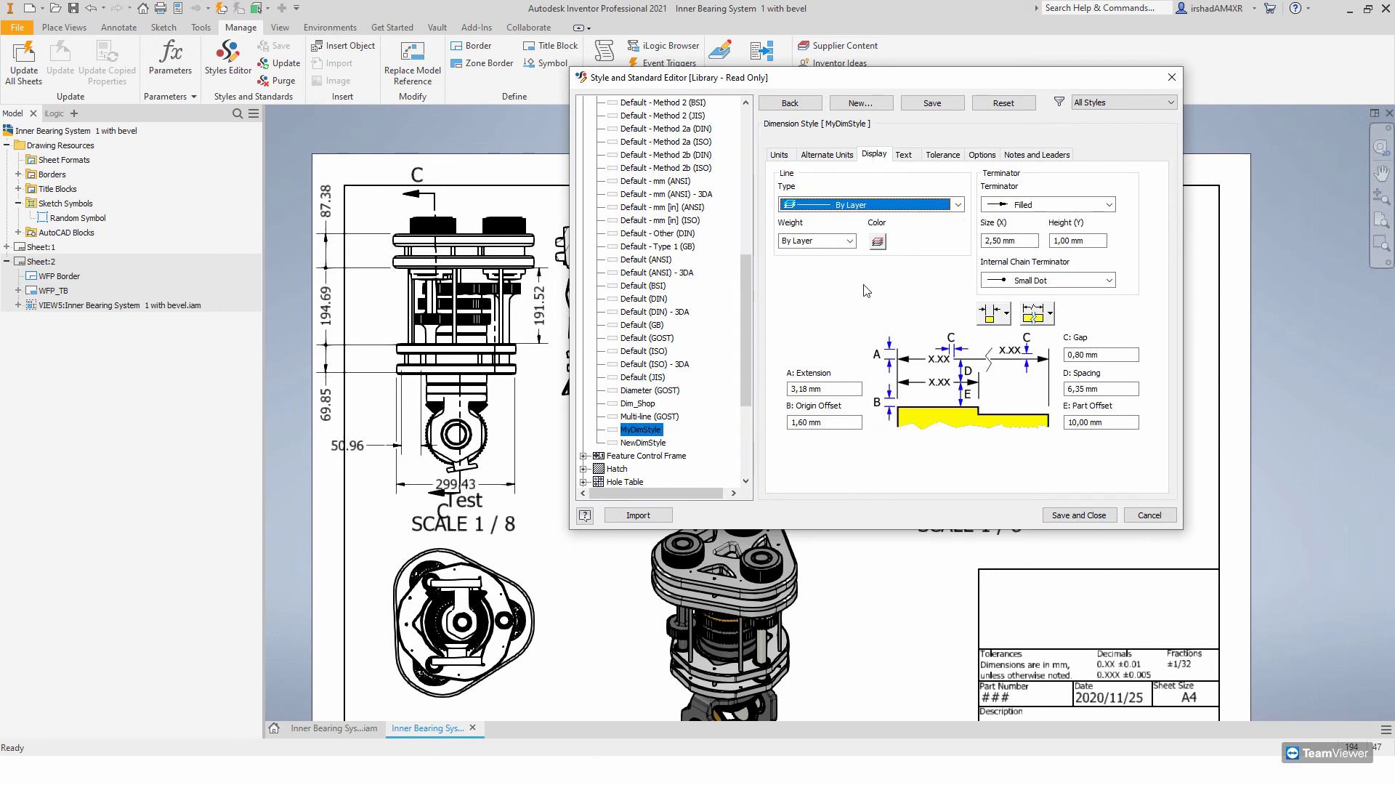
# - Set the MyDimStyle terminator size (X) to 1.5 mm and its height (Y) to 0.8 mm
pyautogui.click(1024, 241)
pyautogui.write('1.5')
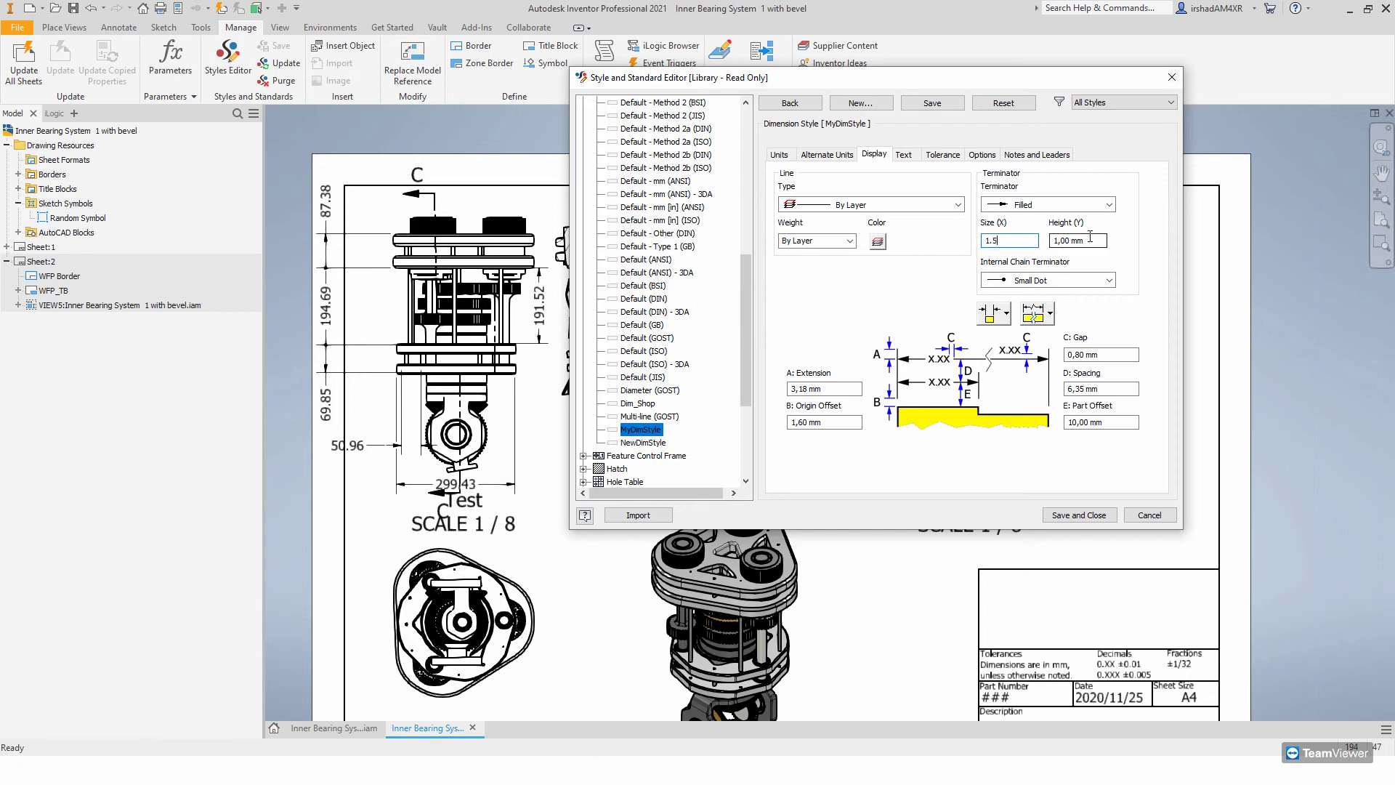
pyautogui.press('Tab')
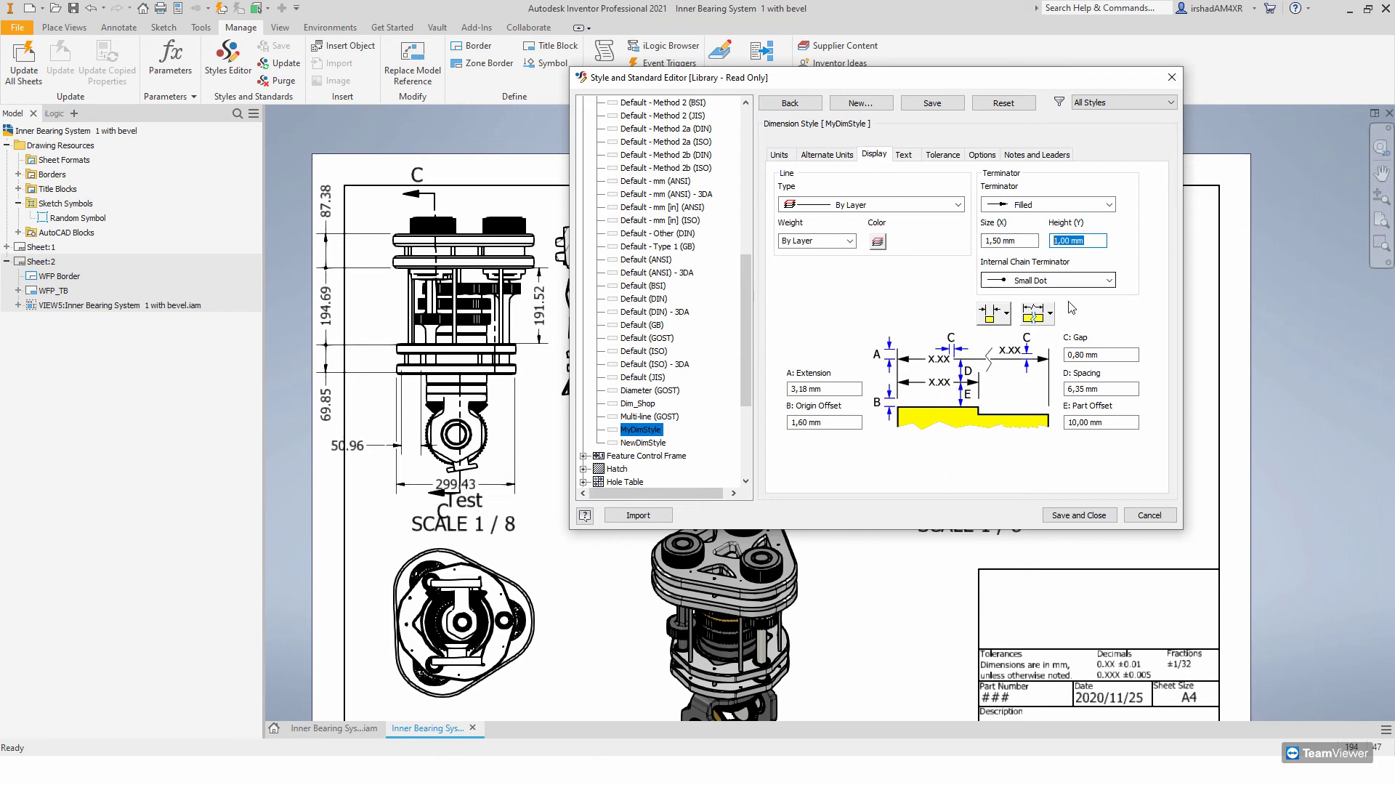
pyautogui.write('0.8')
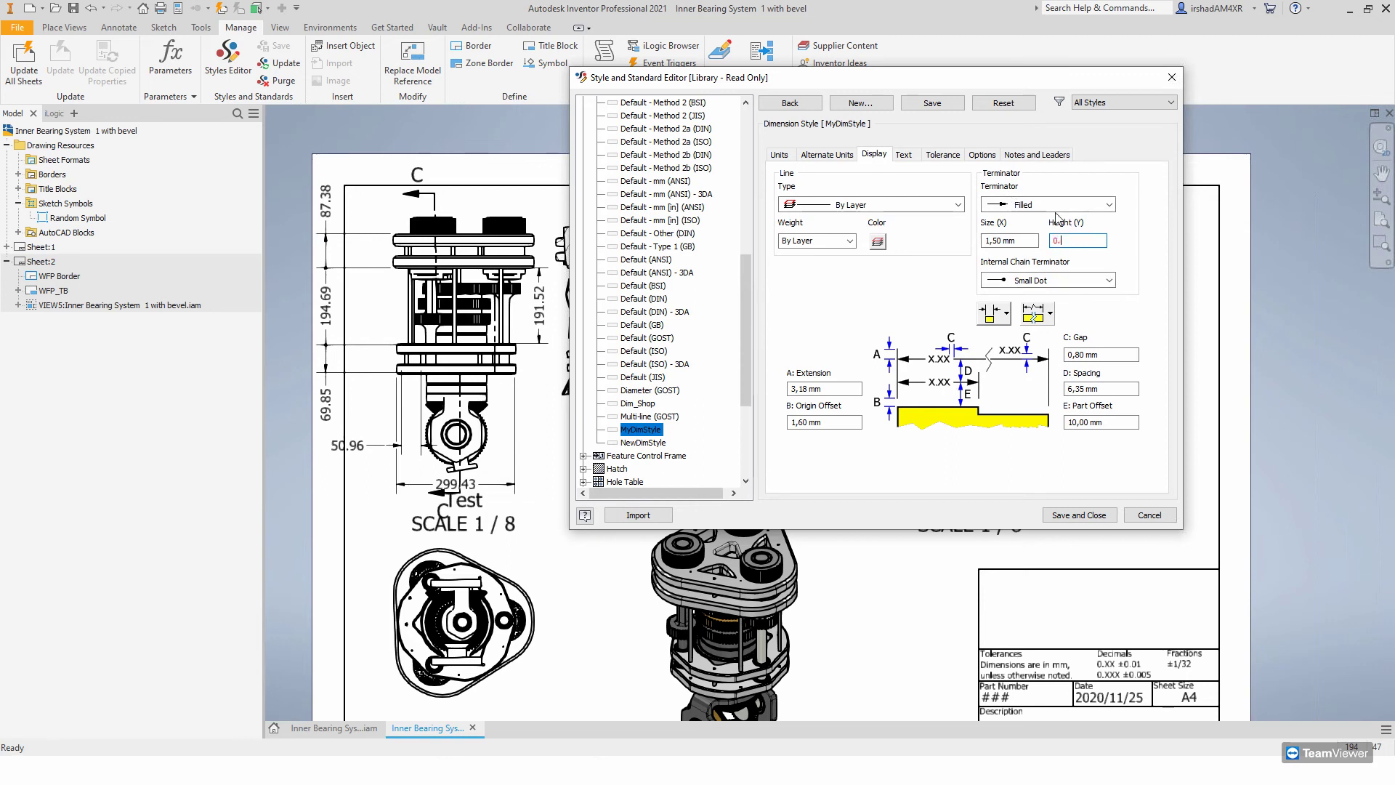
# - Change the dimension line color of MyDimStyle from By Layer to blue
pyautogui.click(834, 157)
pyautogui.click(779, 155)
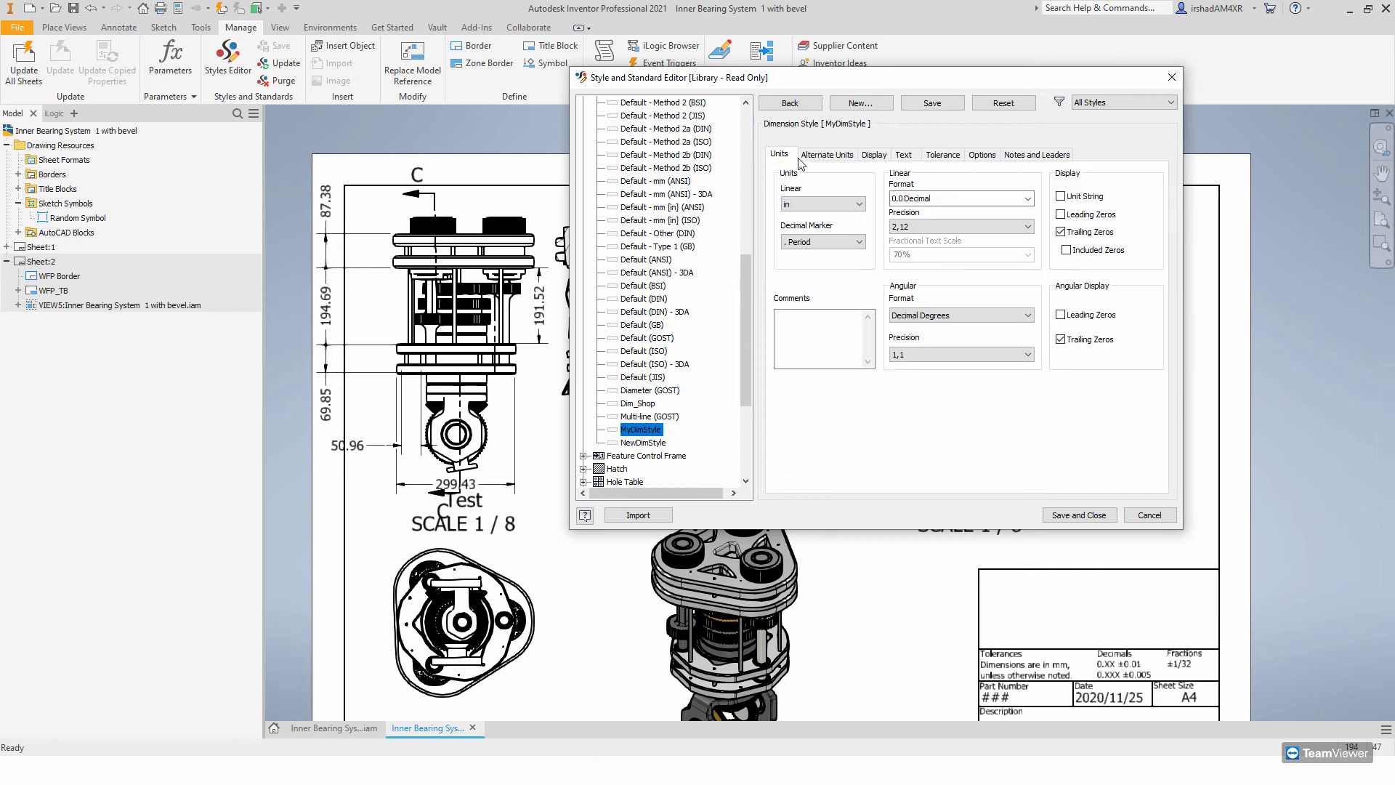
pyautogui.click(826, 155)
pyautogui.click(874, 155)
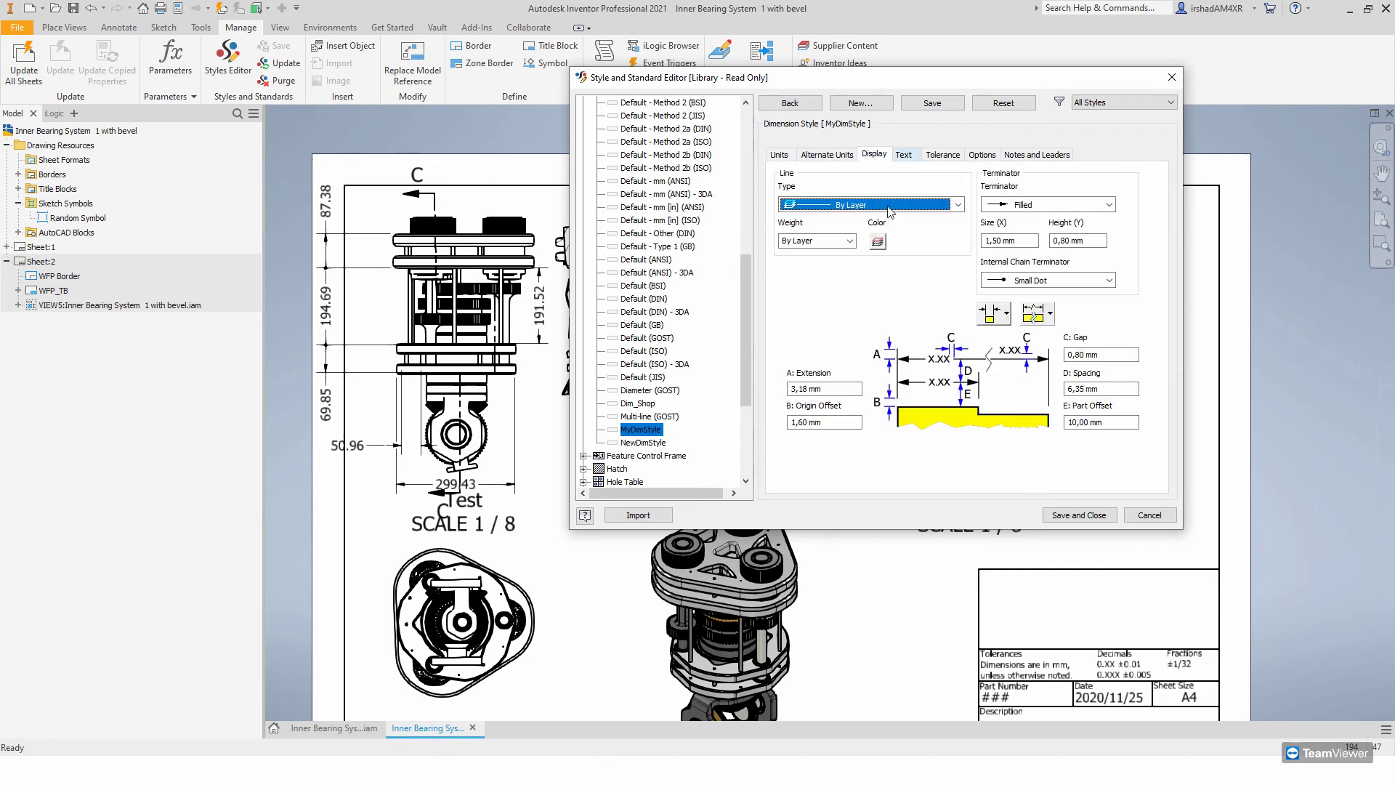
pyautogui.click(881, 243)
pyautogui.click(903, 231)
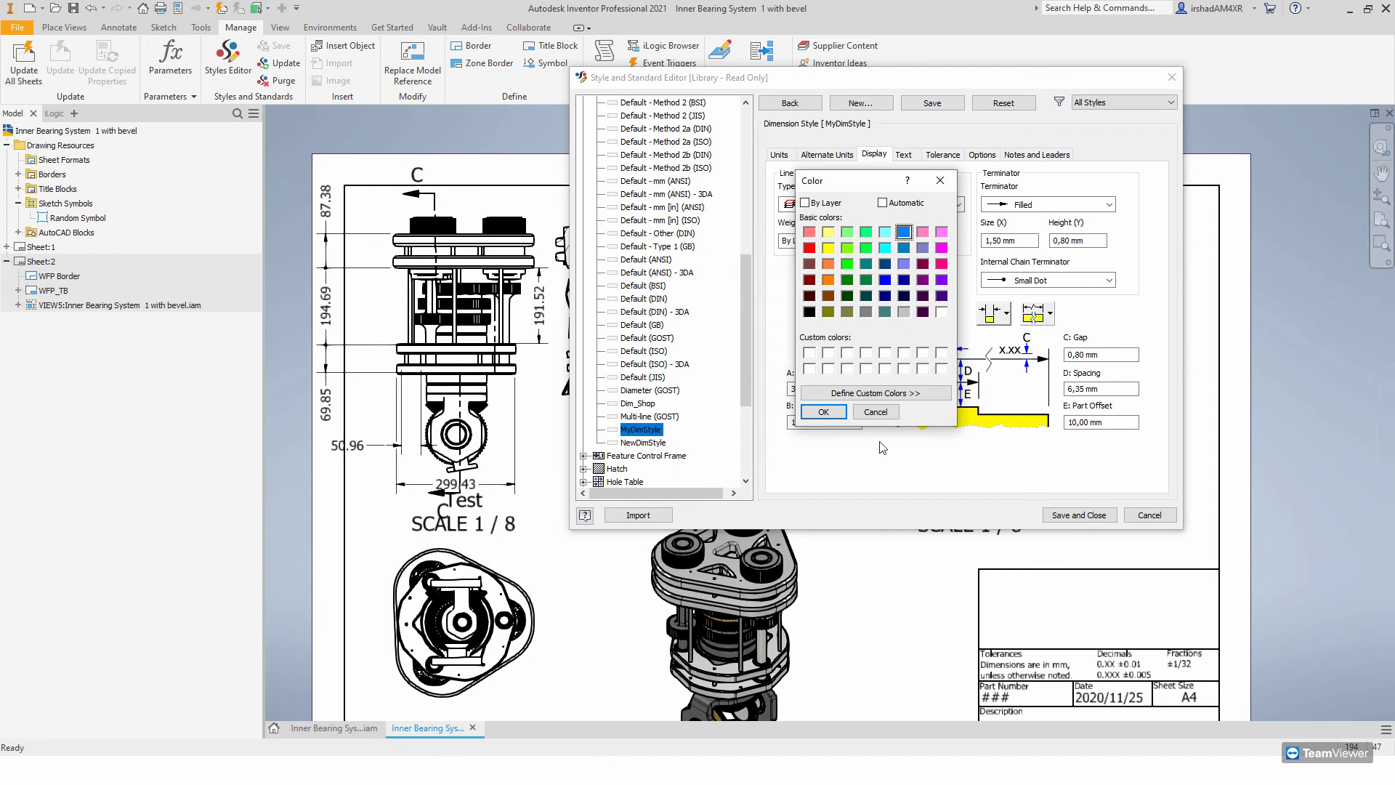
pyautogui.click(823, 411)
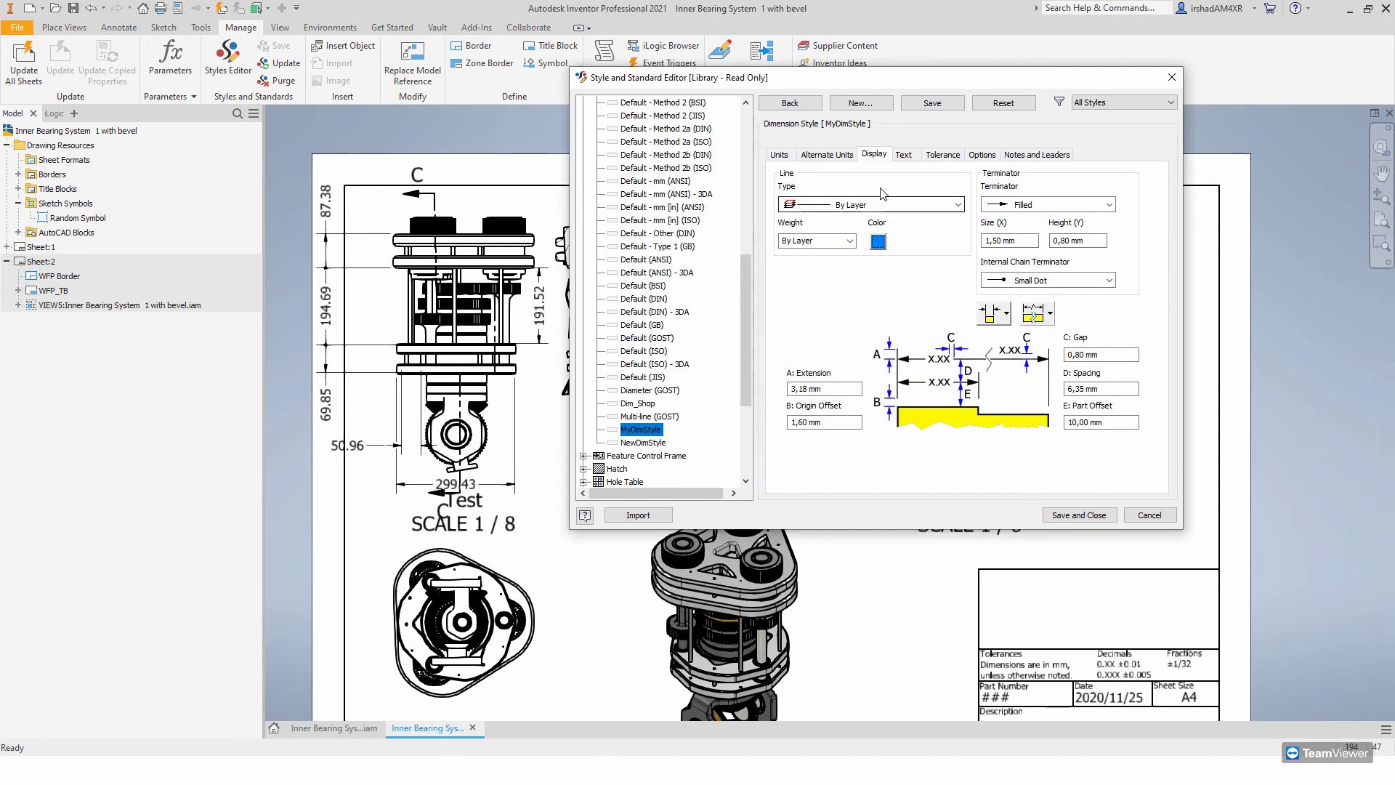
# - Look through the tolerance text style options of MyDimStyle and save the edits made to the style
pyautogui.click(903, 154)
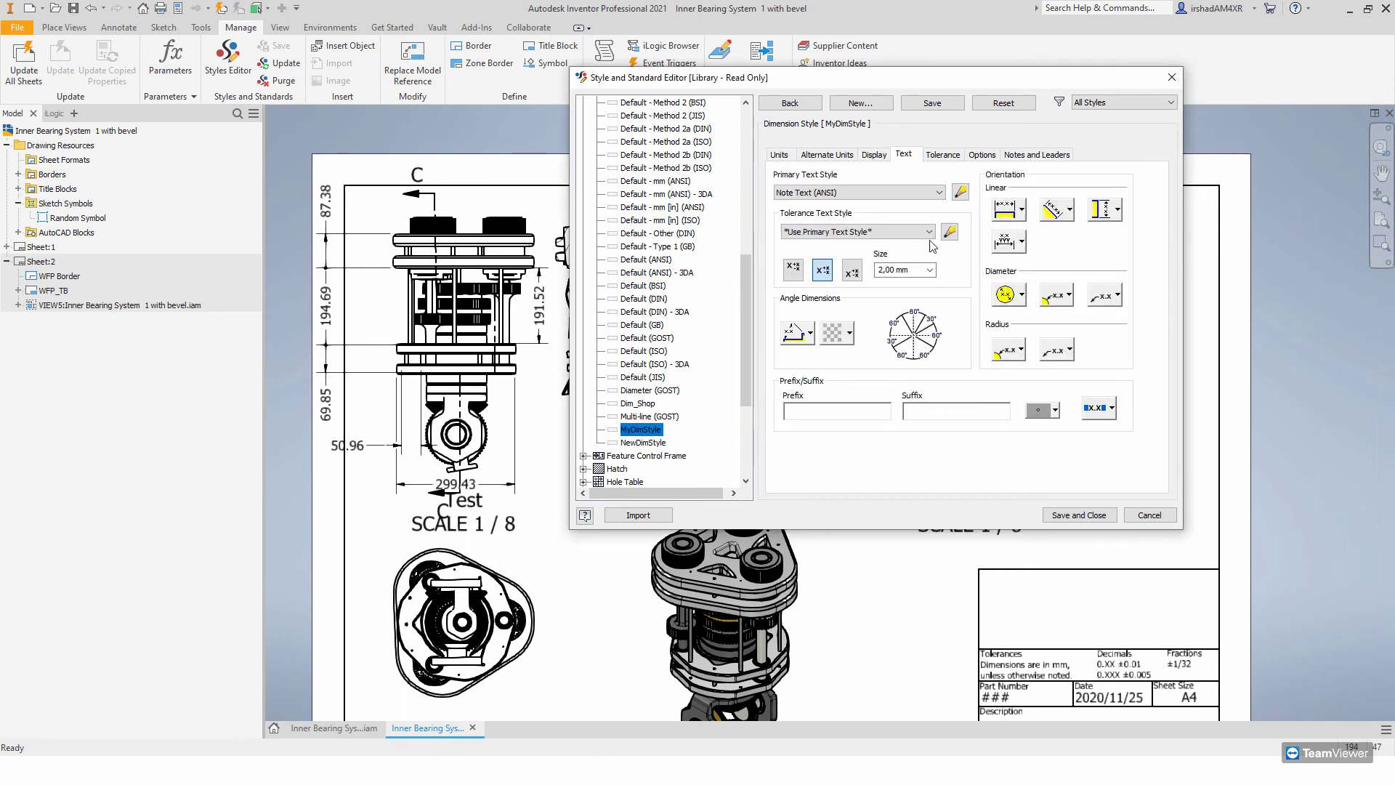
pyautogui.click(929, 233)
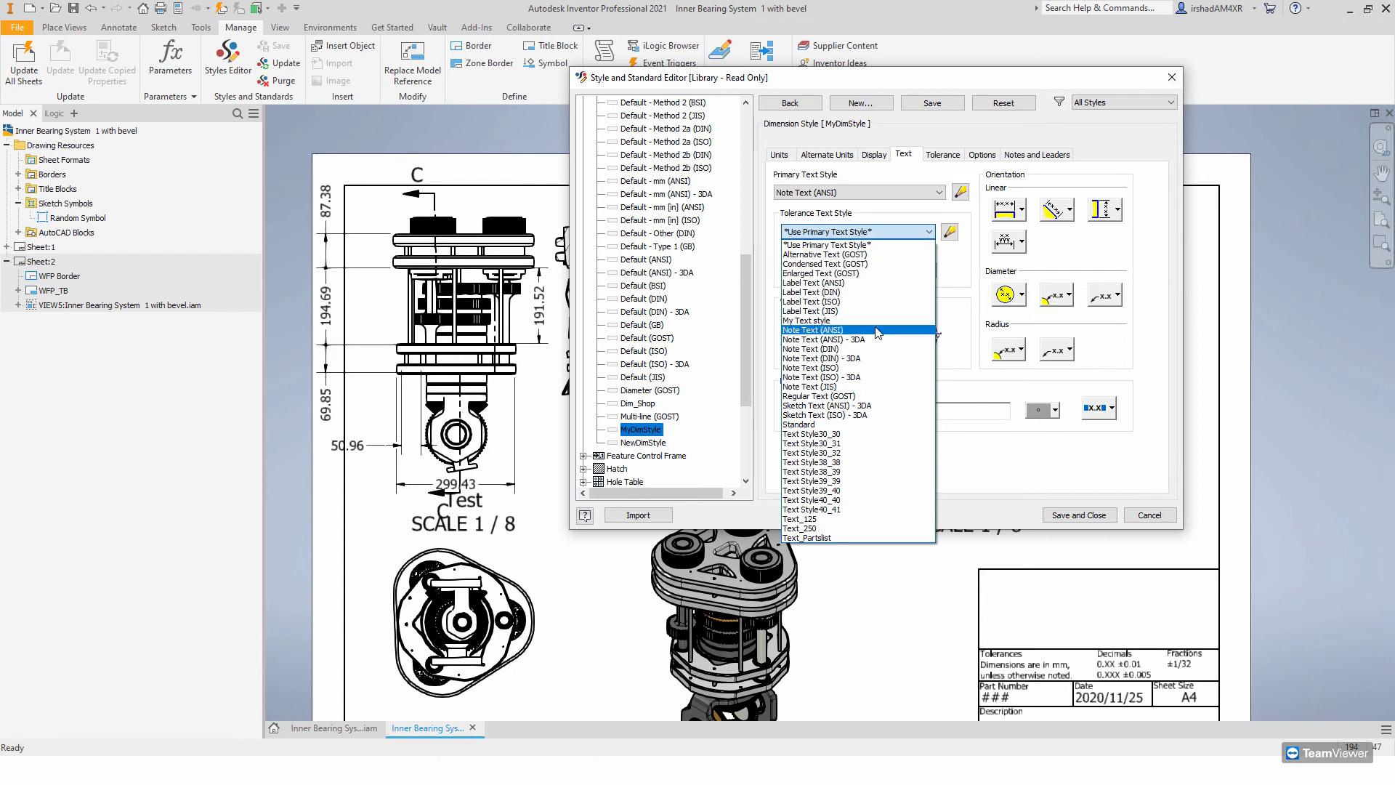
pyautogui.click(949, 238)
pyautogui.click(949, 234)
pyautogui.click(819, 338)
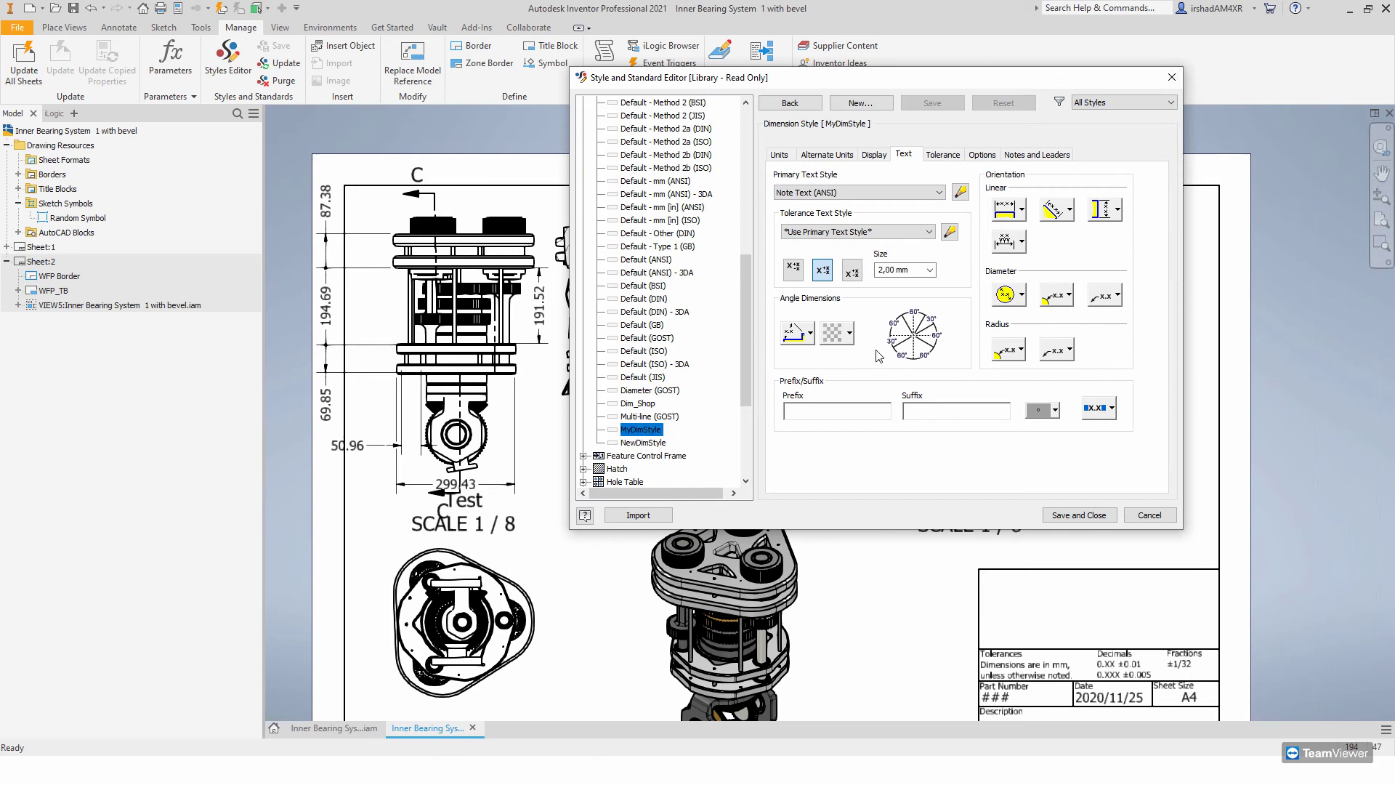
# - Set the Note Text (ANSI) text style to a text height of 2 mm and the Symeteo font
pyautogui.scroll(4, 748, 369)
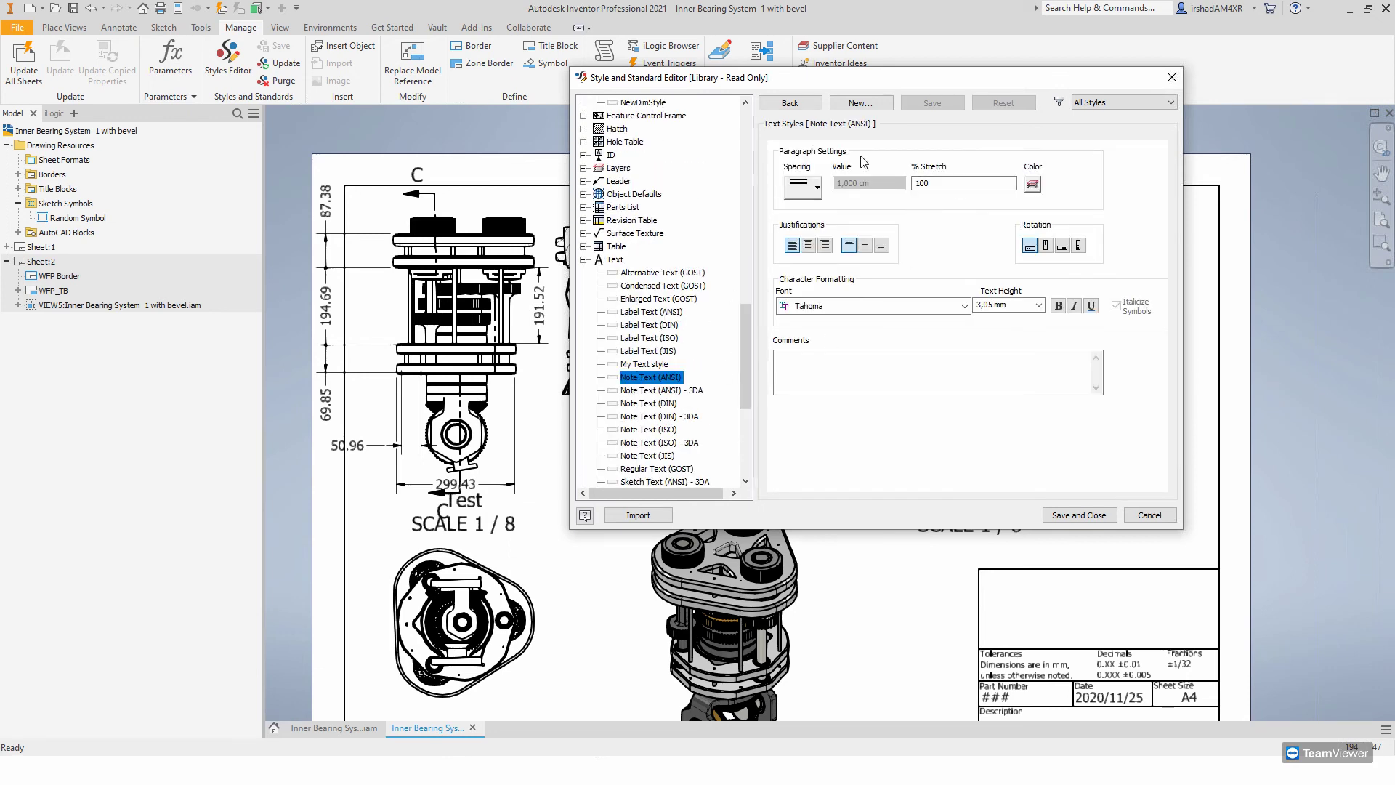
pyautogui.press('Tab')
pyautogui.write('2')
pyautogui.click(955, 311)
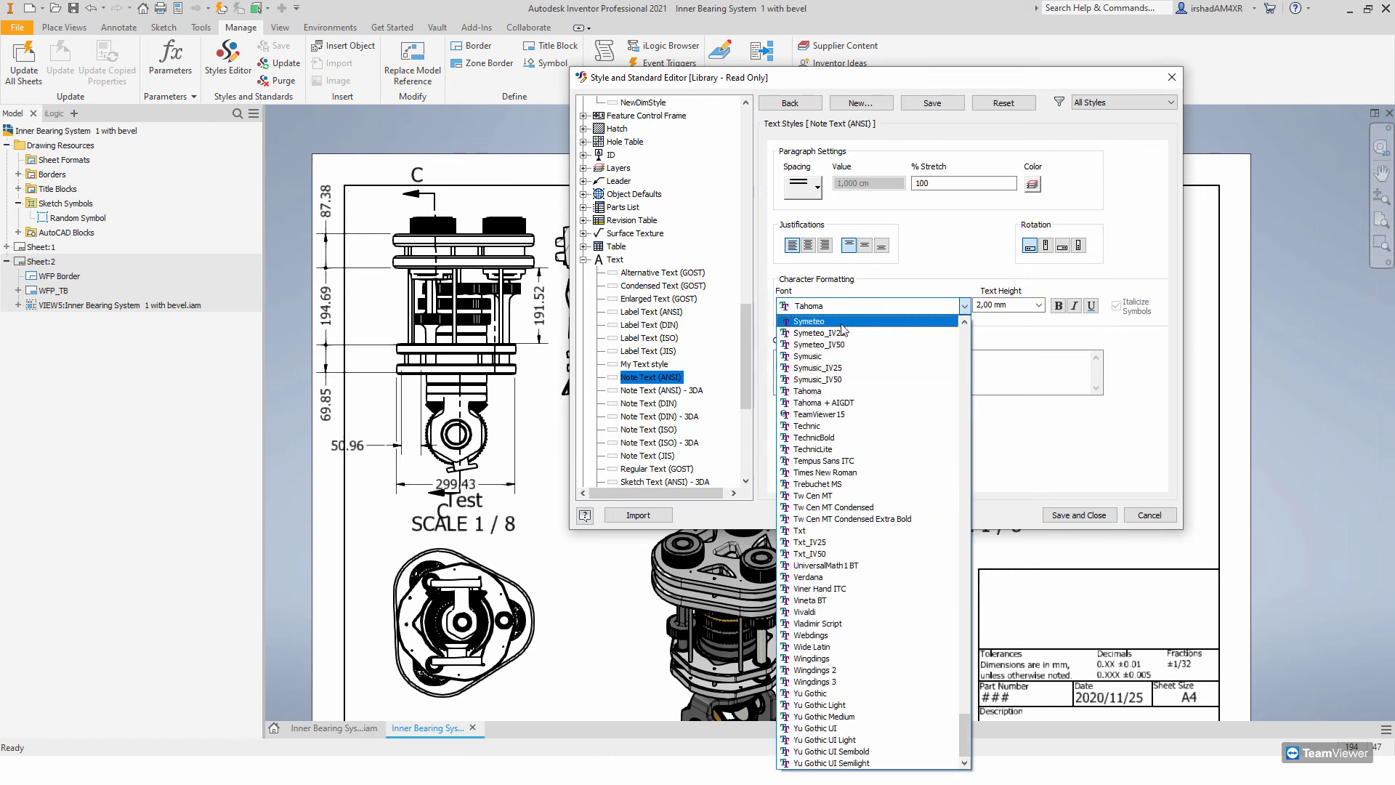
pyautogui.click(842, 323)
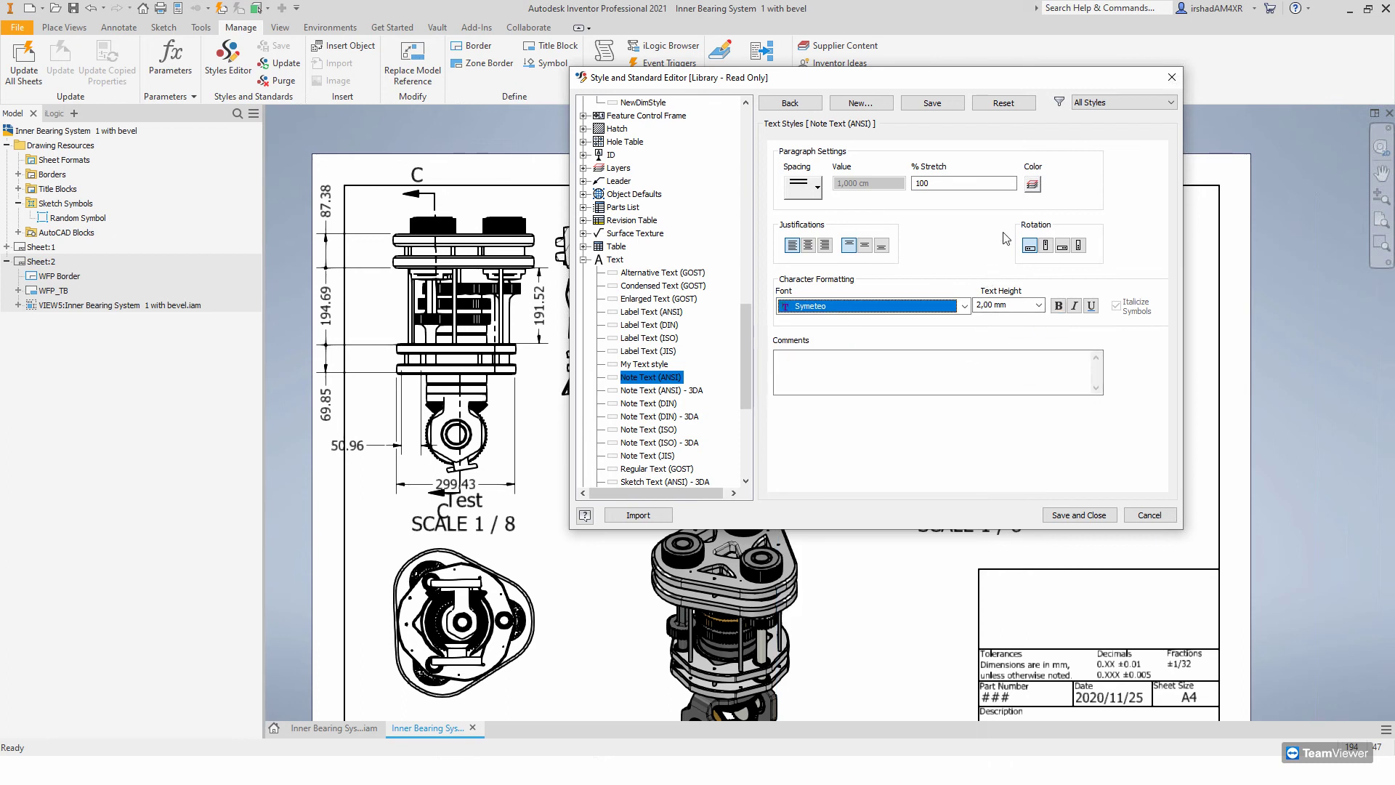
# - Change the Note Text (ANSI) text color to blue and save the text style
pyautogui.click(1032, 184)
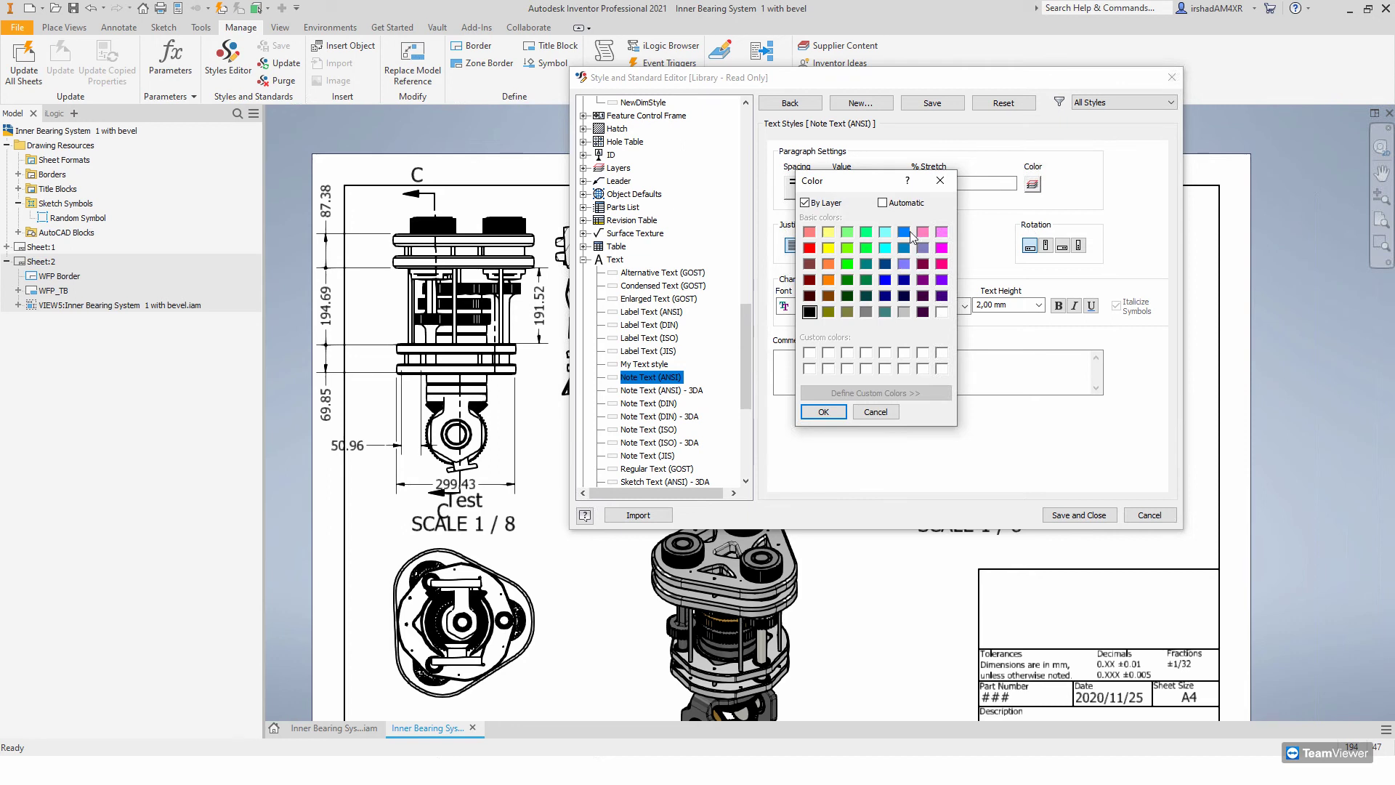
pyautogui.click(845, 410)
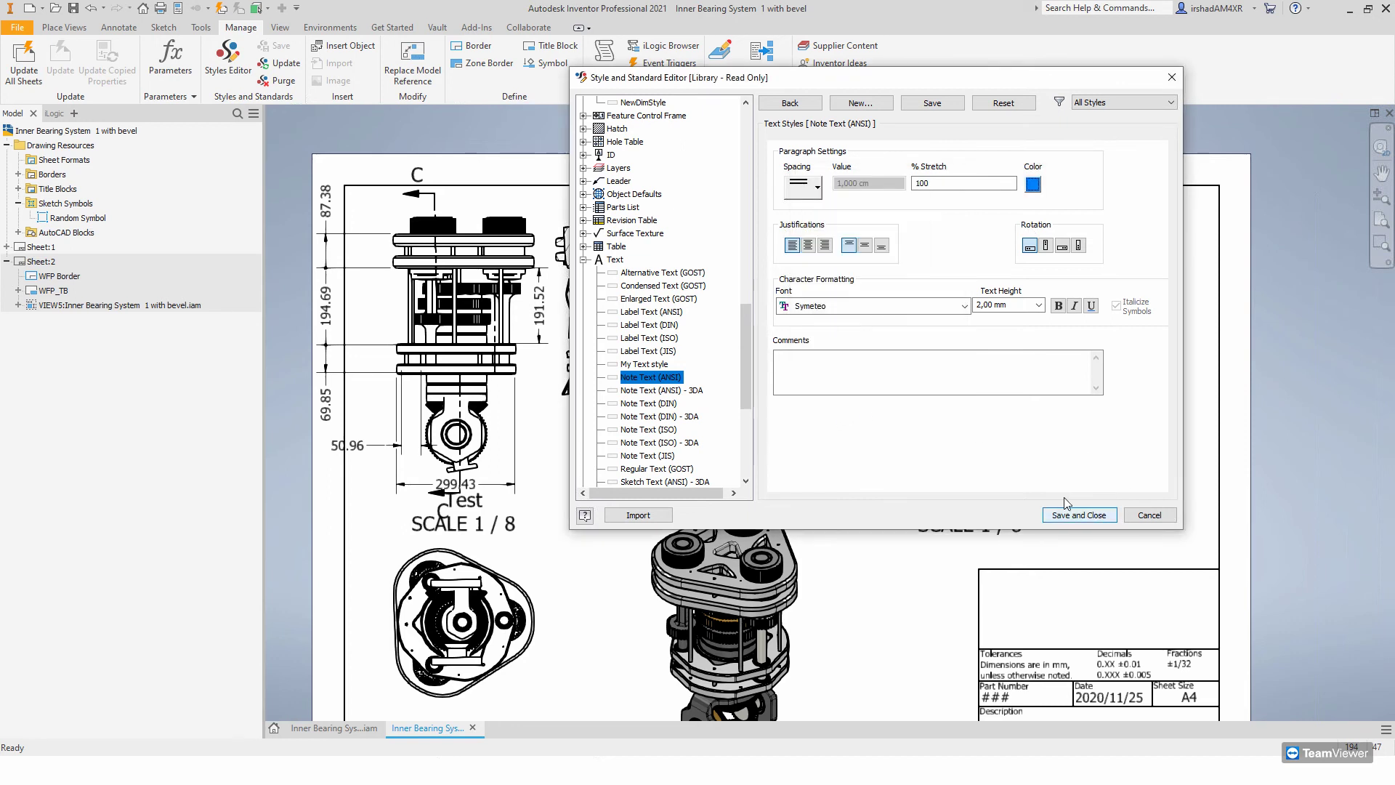
pyautogui.click(927, 103)
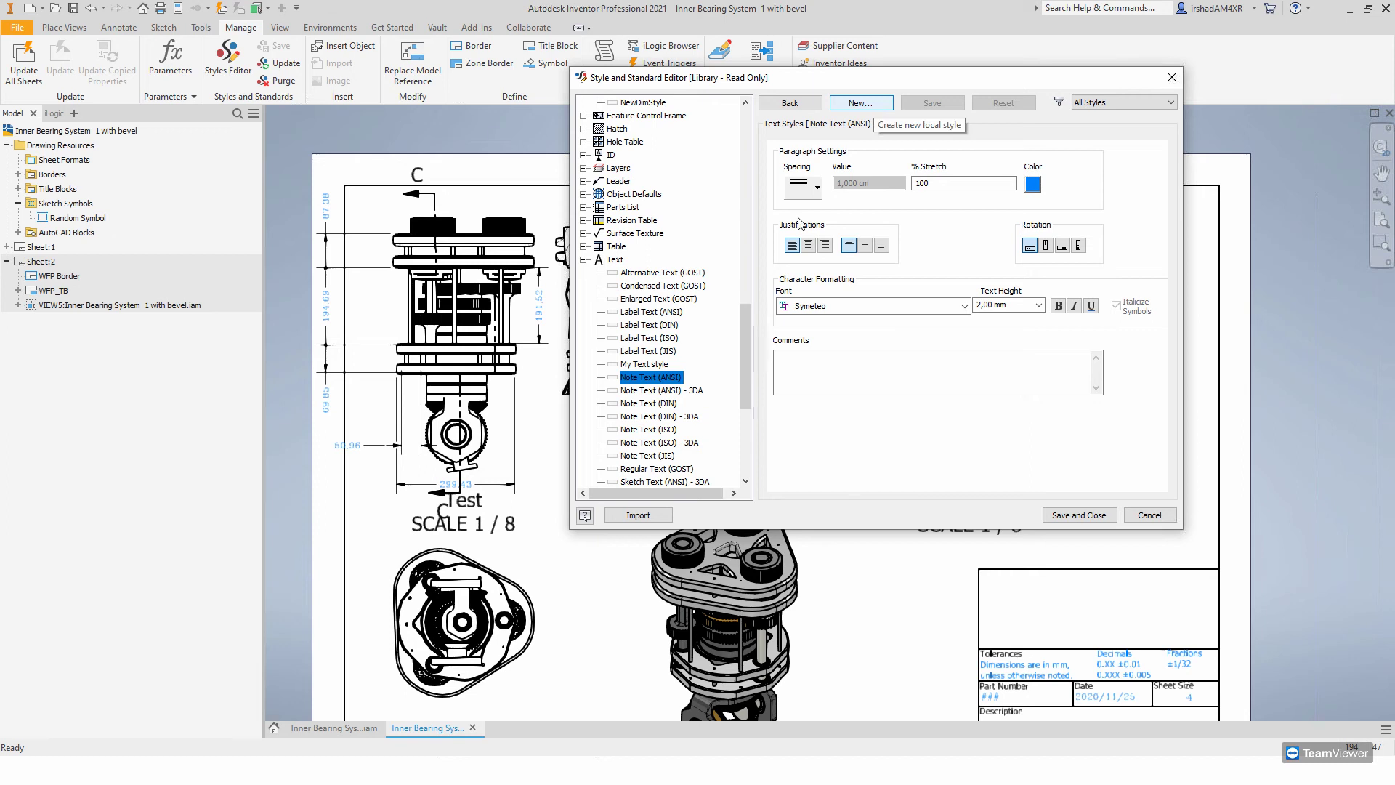
# - Create a new local text style named MyText based on Condensed Text (GOST), keeping it added to the standard
pyautogui.moveTo(744, 353); pyautogui.dragTo(748, 438)
pyautogui.scroll(5, 626, 276)
pyautogui.click(616, 222)
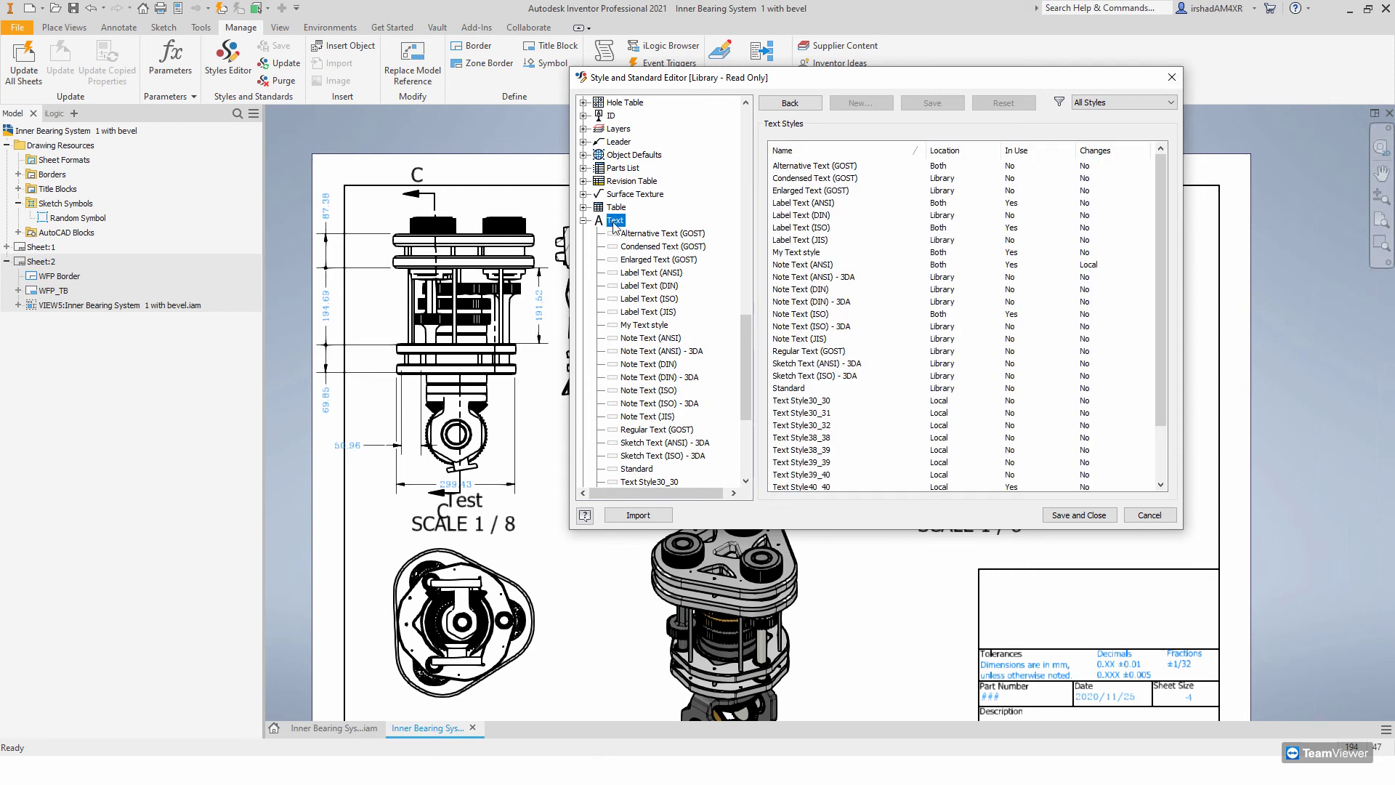
pyautogui.click(654, 246)
pyautogui.rightClick(639, 247)
pyautogui.click(665, 253)
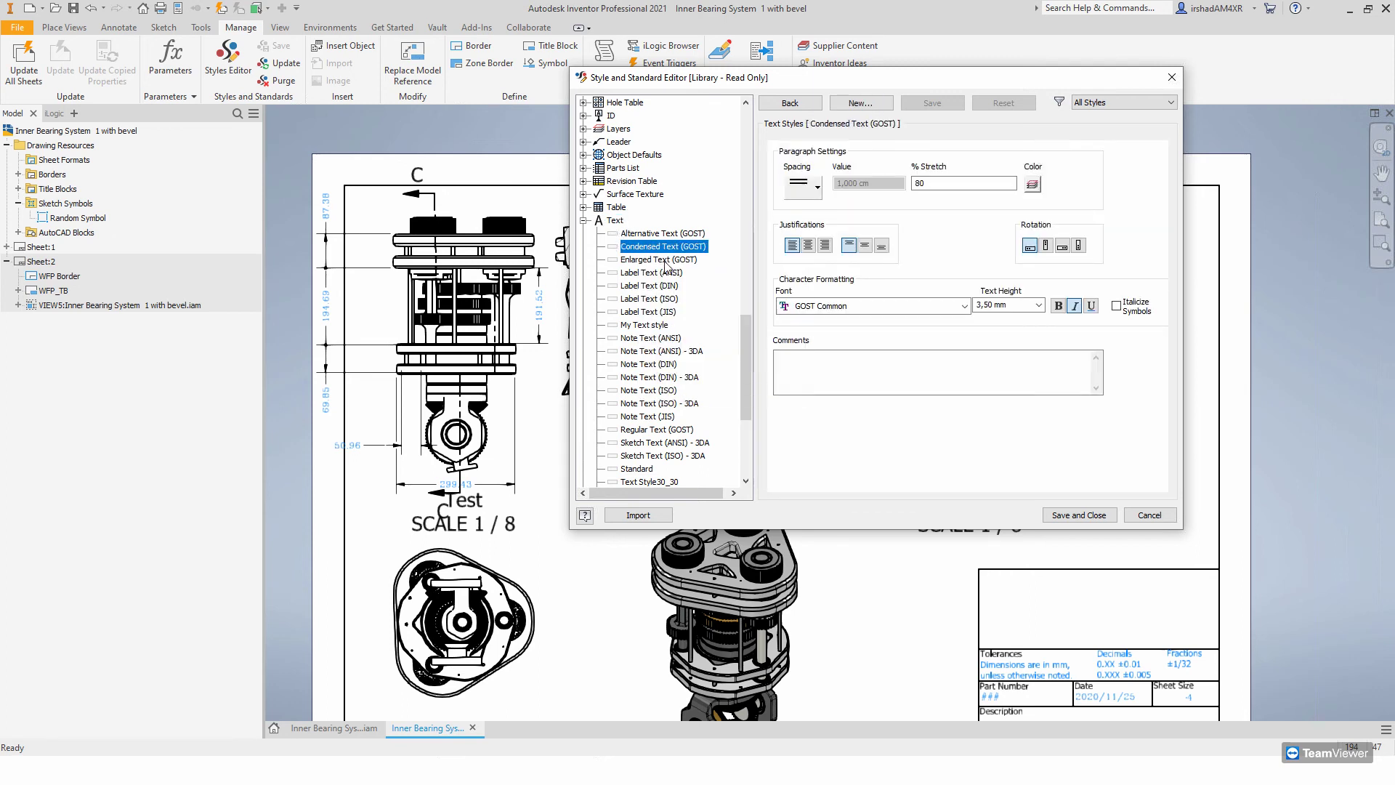
pyautogui.write('MyText')
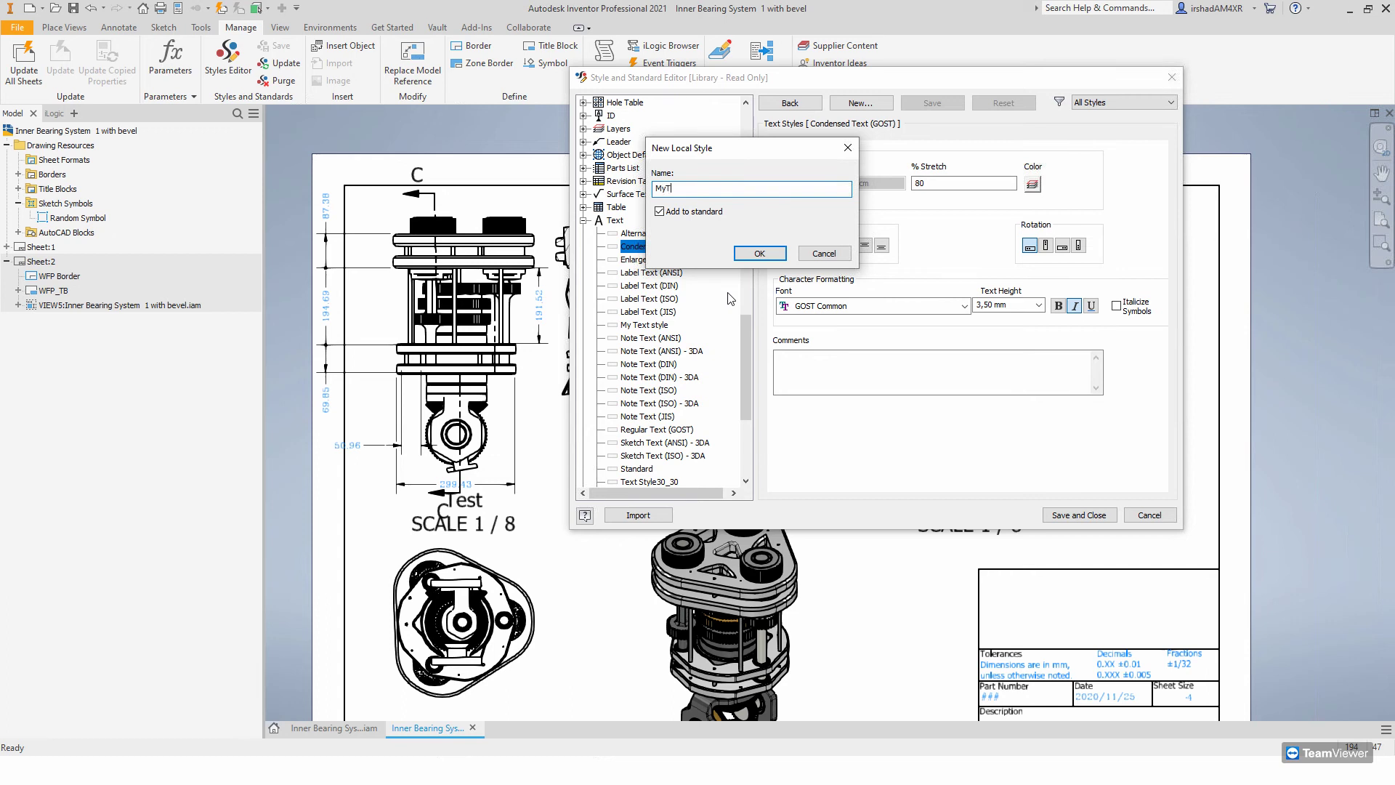
pyautogui.click(760, 253)
# - Set the MyText style's color to blue and its text height to 2 mm, and save the style
pyautogui.scroll(1, 714, 377)
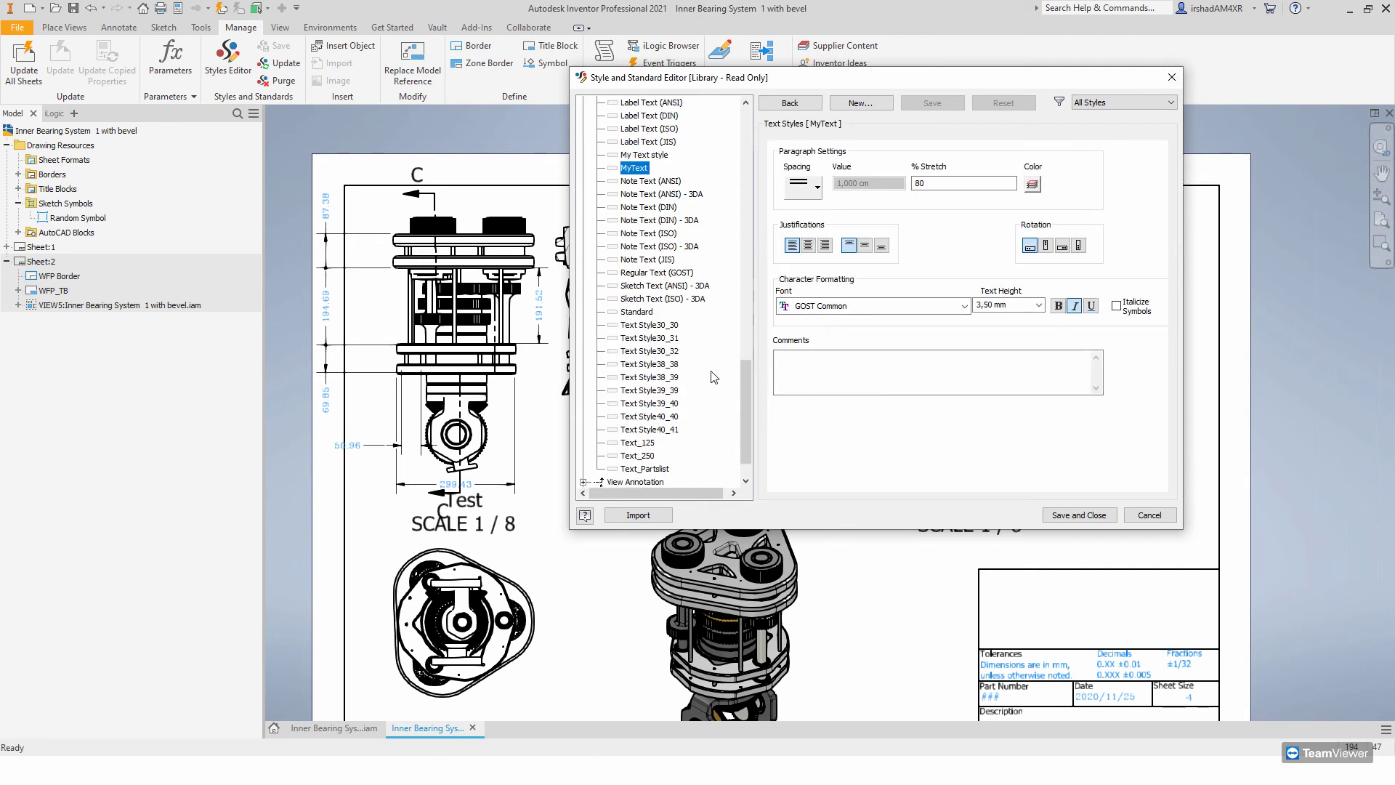
pyautogui.click(1032, 183)
pyautogui.click(903, 231)
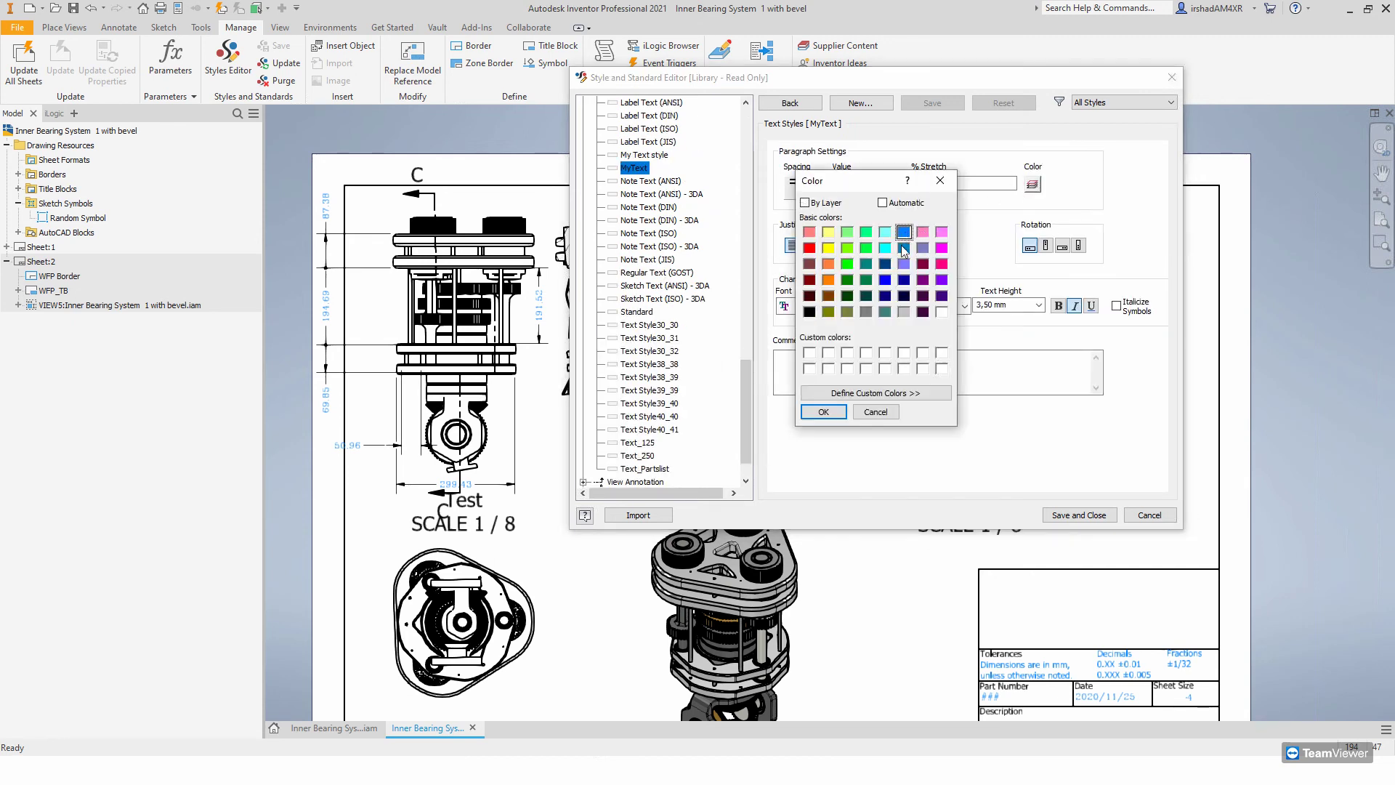
pyautogui.click(823, 412)
pyautogui.doubleClick(1016, 309)
pyautogui.write('2')
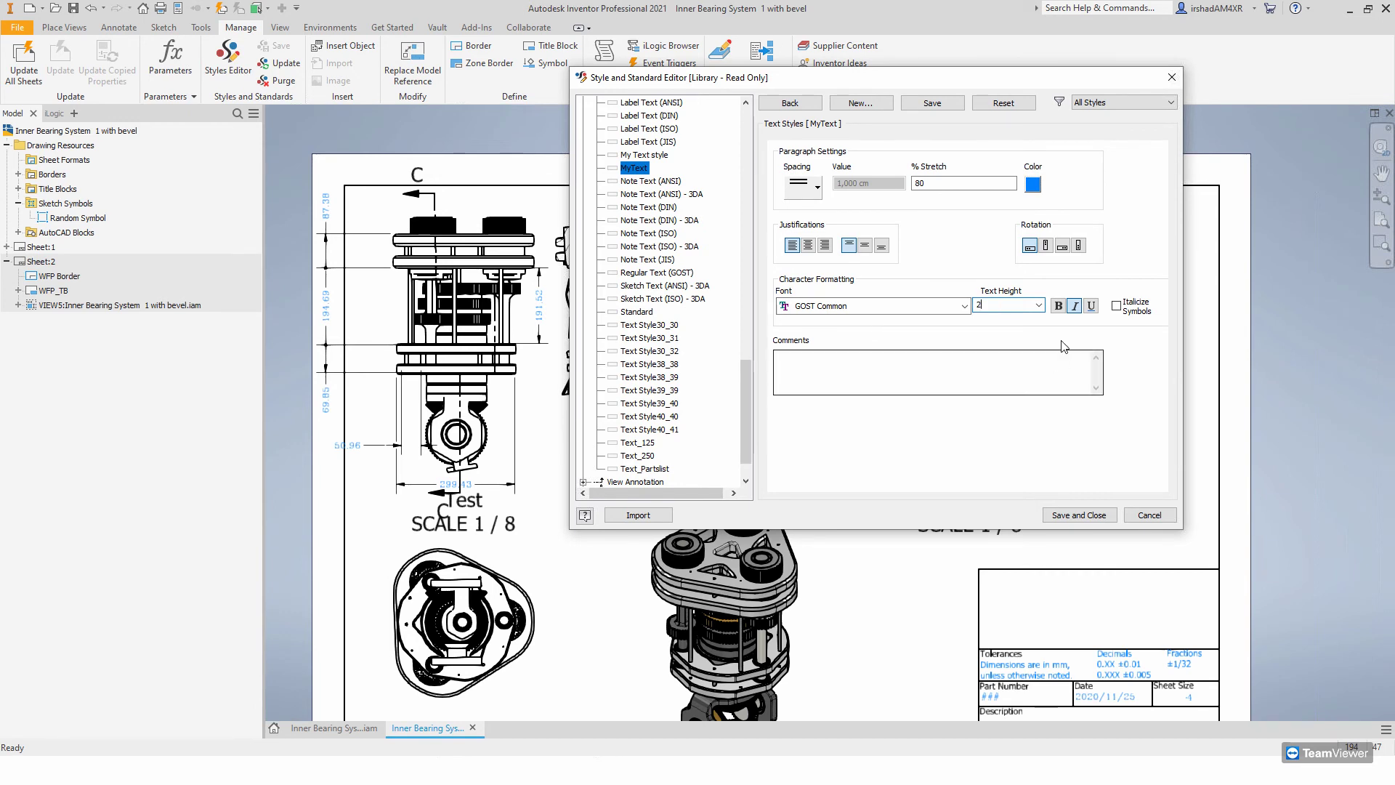
pyautogui.click(920, 107)
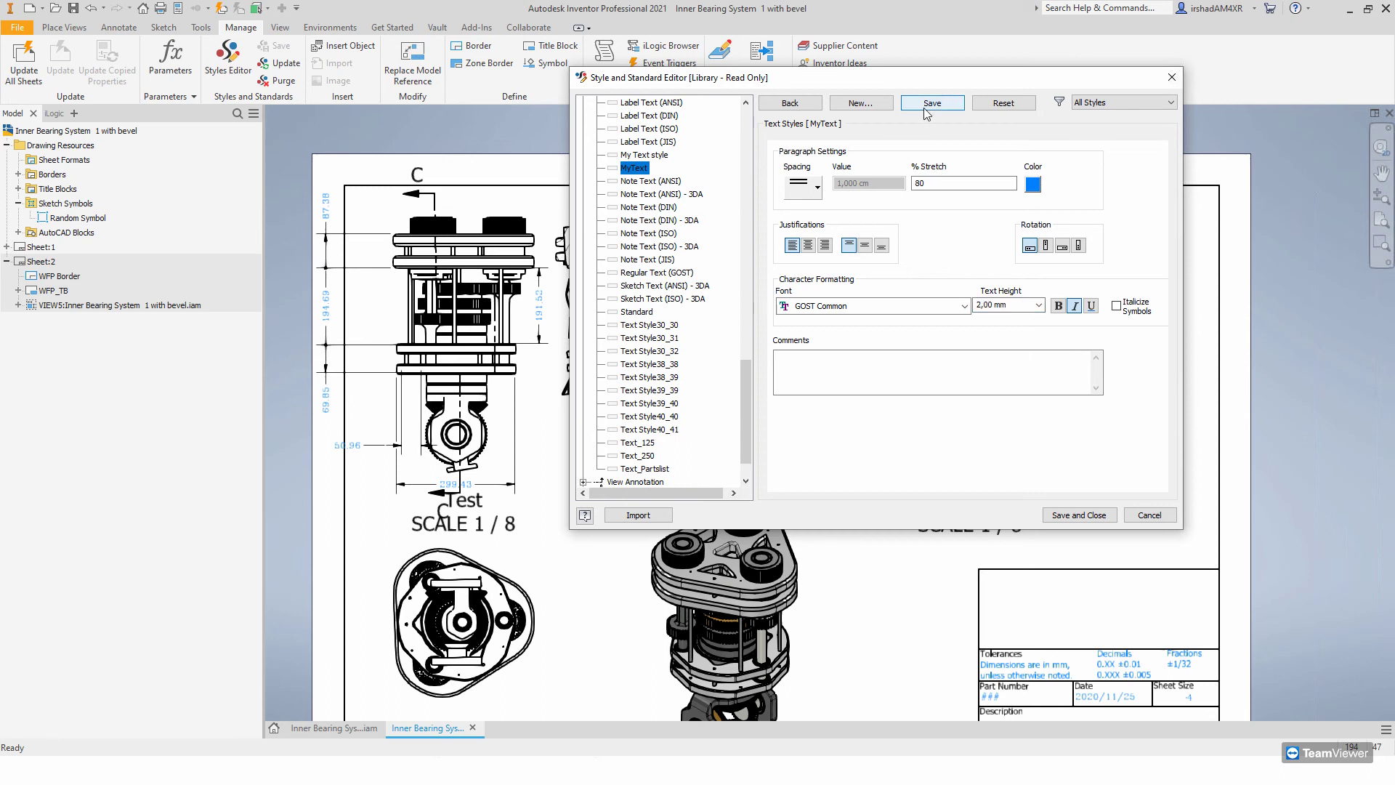
# - Set the tolerance text style of MyDimStyle to MyText and review the dimension style's alternate and primary units settings
pyautogui.scroll(15, 744, 349)
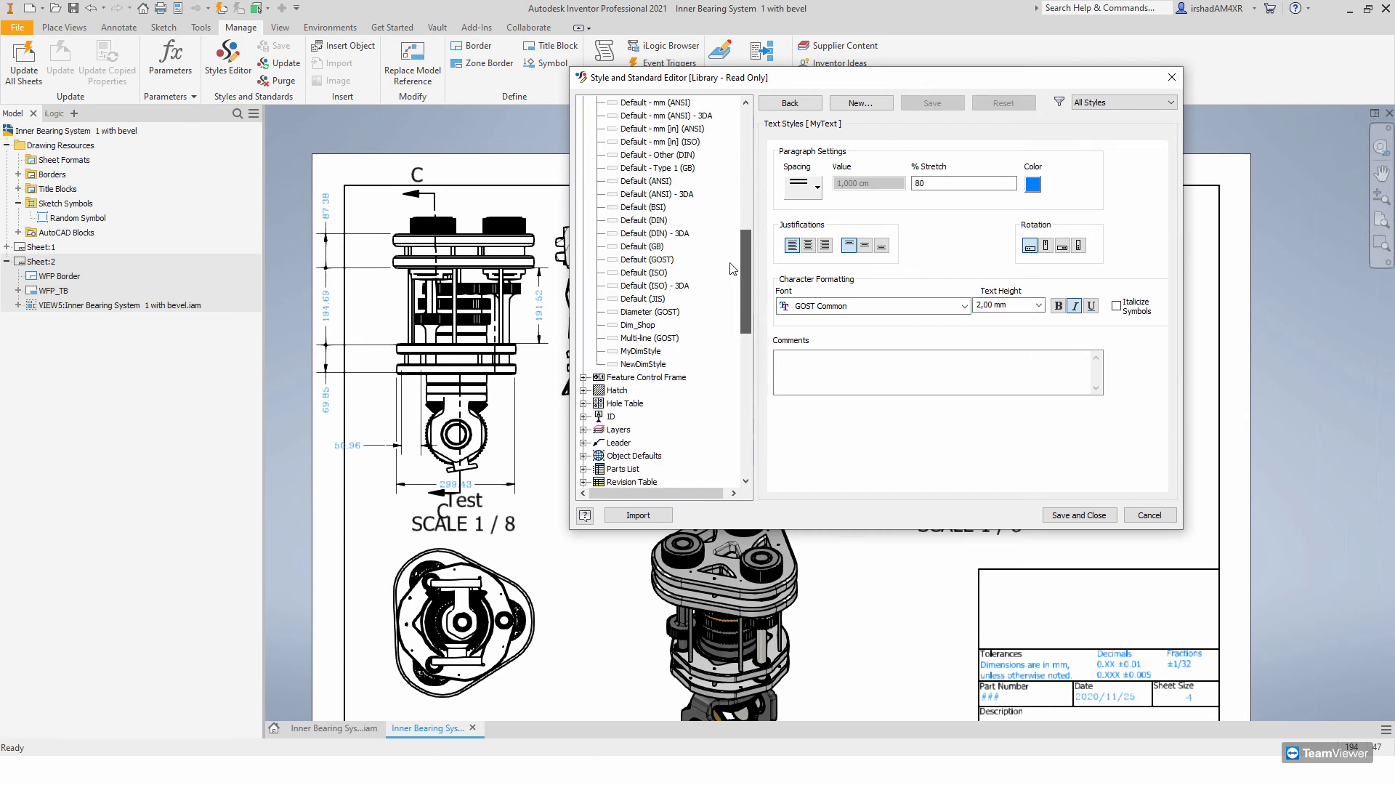
pyautogui.click(638, 417)
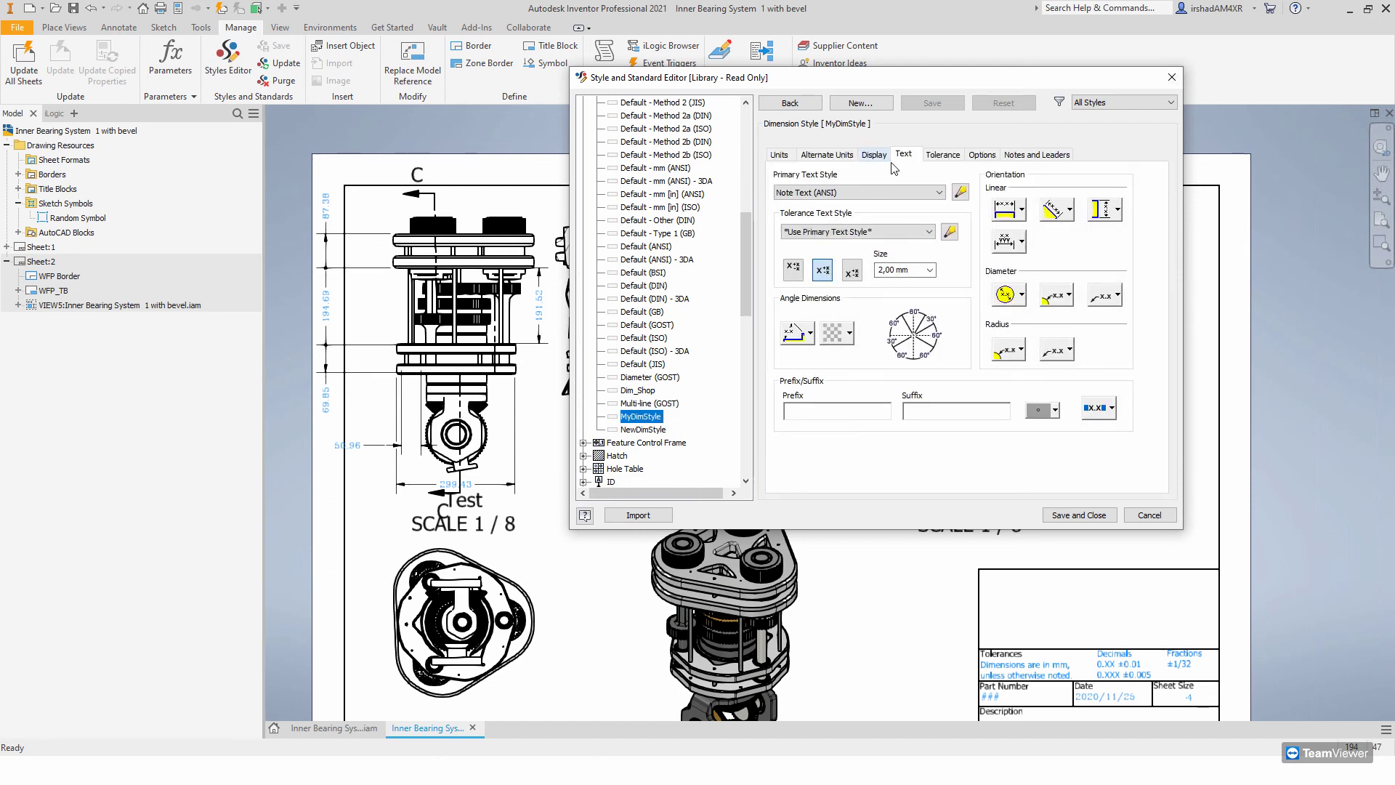
pyautogui.click(928, 231)
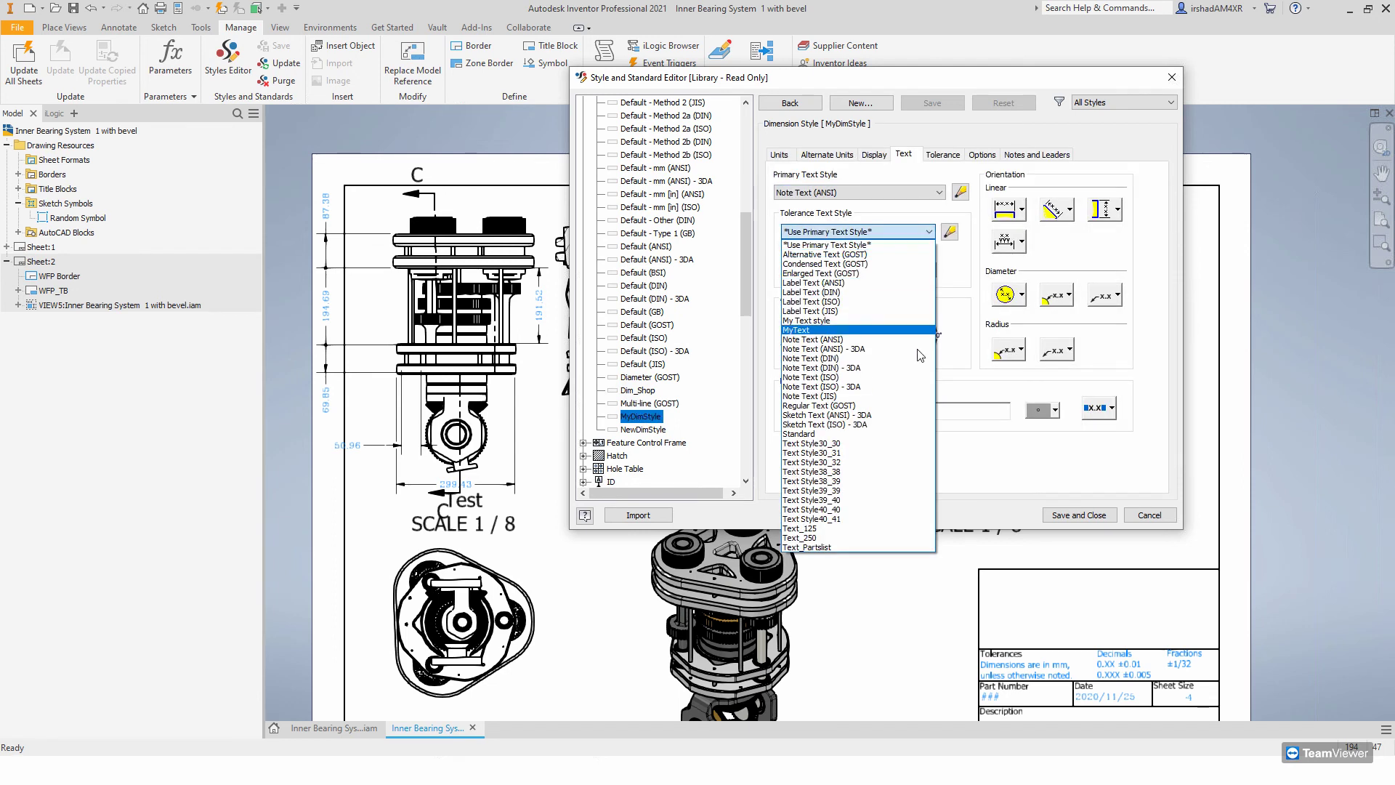
pyautogui.click(827, 330)
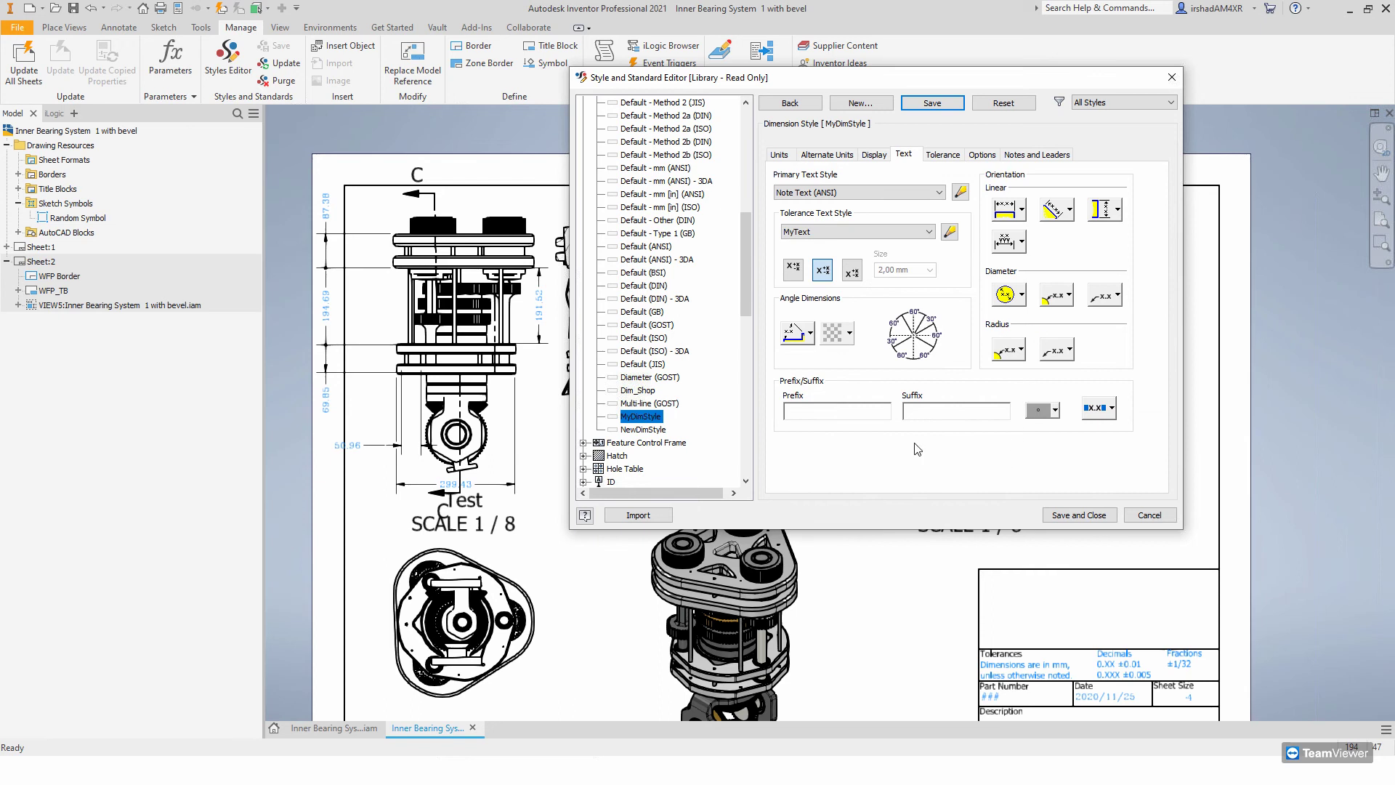
pyautogui.click(943, 154)
pyautogui.click(950, 156)
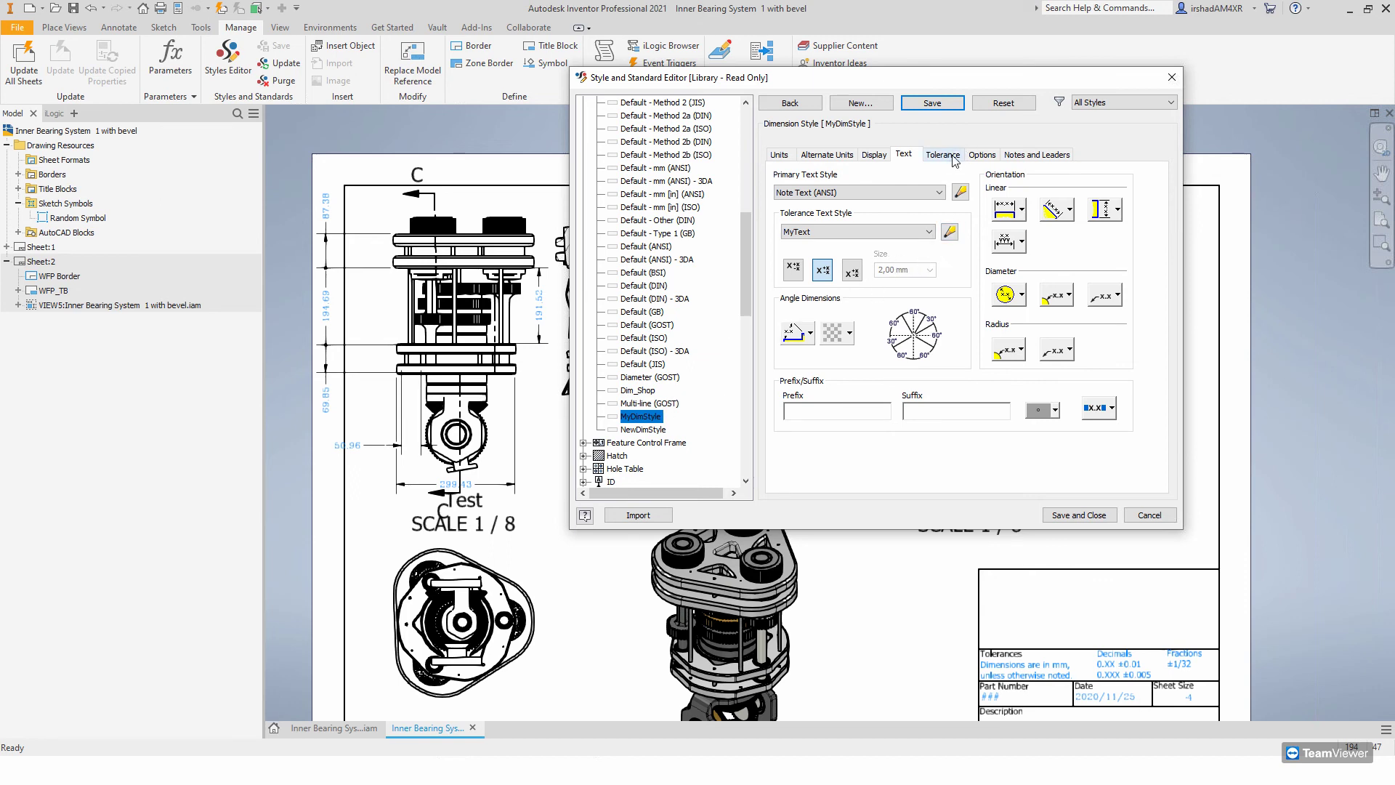
pyautogui.click(1001, 158)
pyautogui.click(809, 159)
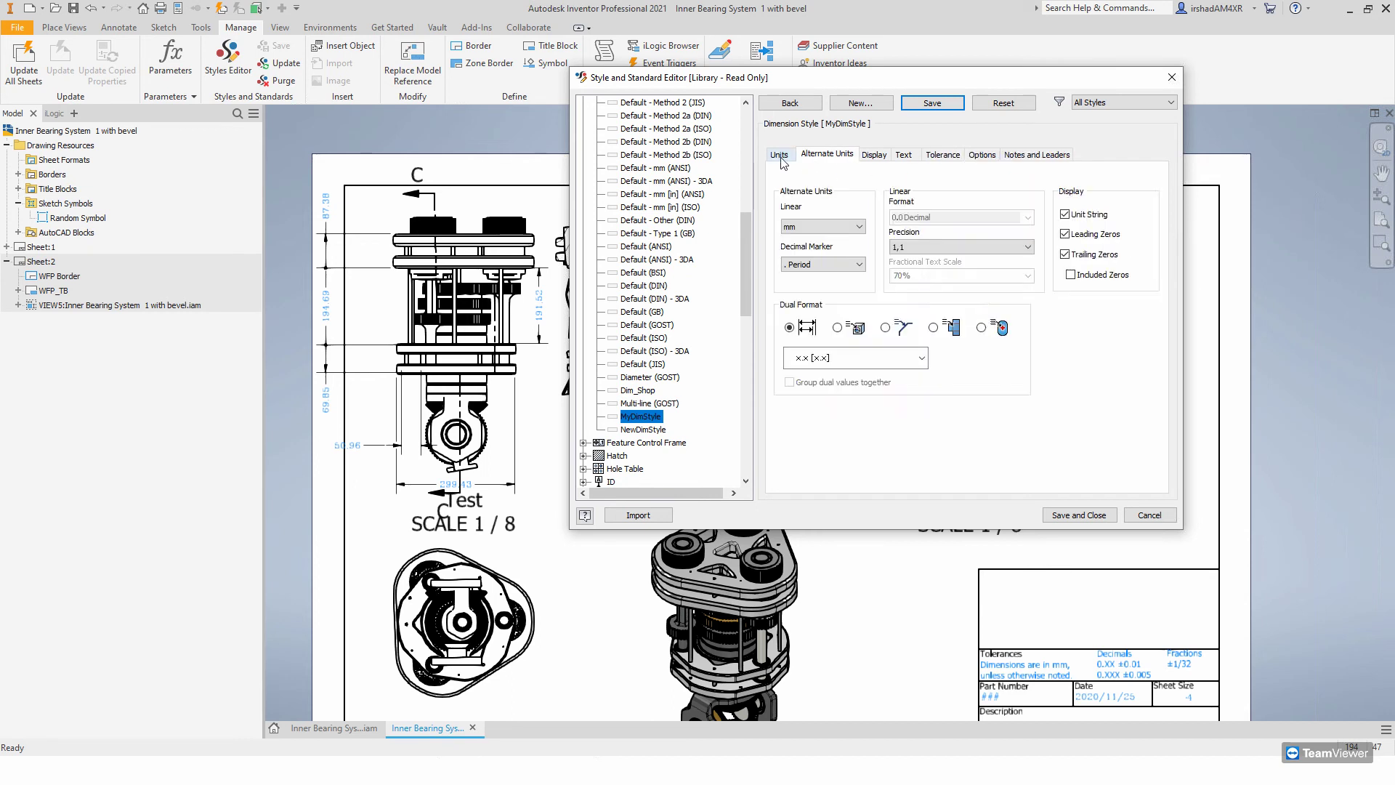
pyautogui.click(781, 155)
# - Exclude Default (ISO), Default - mm (ANSI) and NewDimStyle from My new style's available dimension styles, then save and close the editor
pyautogui.moveTo(747, 243); pyautogui.dragTo(733, 134)
pyautogui.click(647, 312)
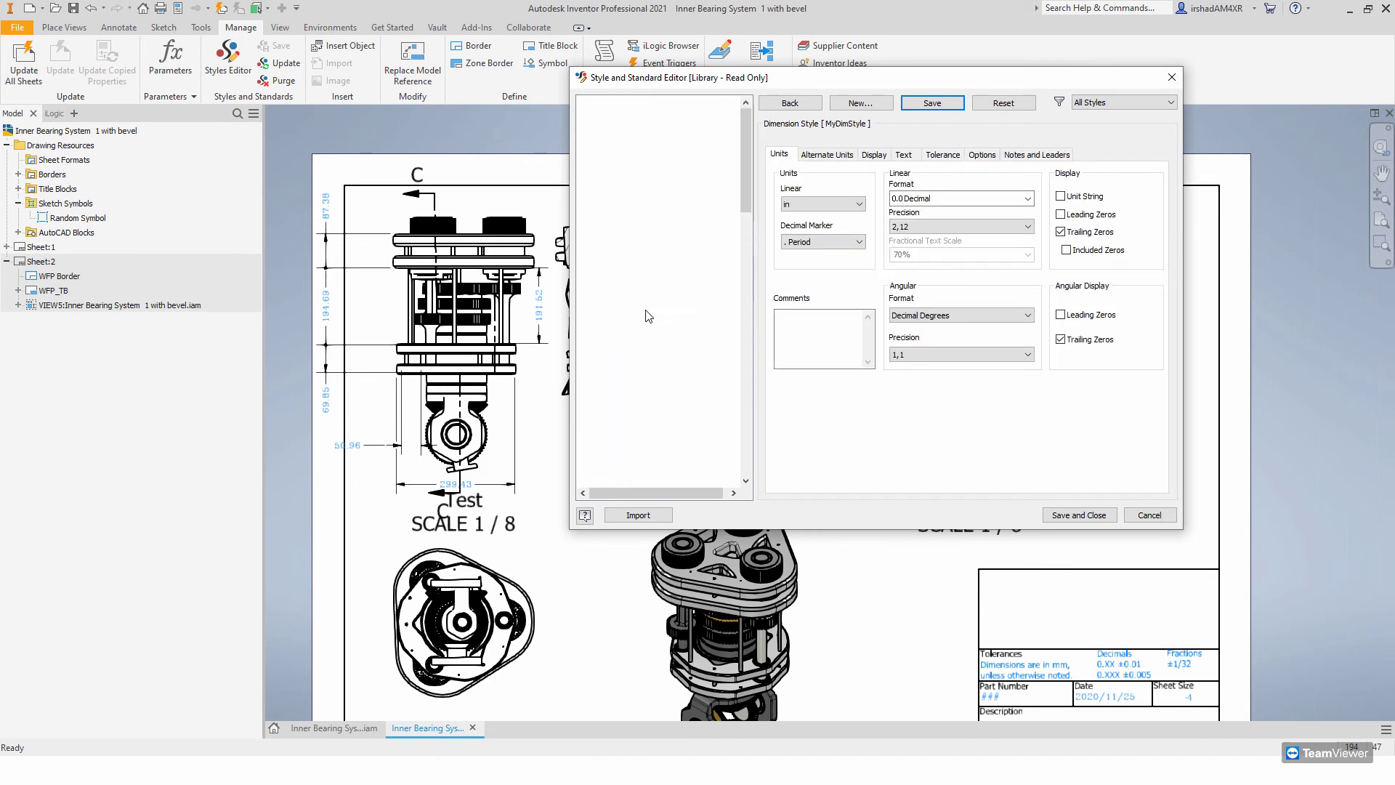
pyautogui.click(824, 336)
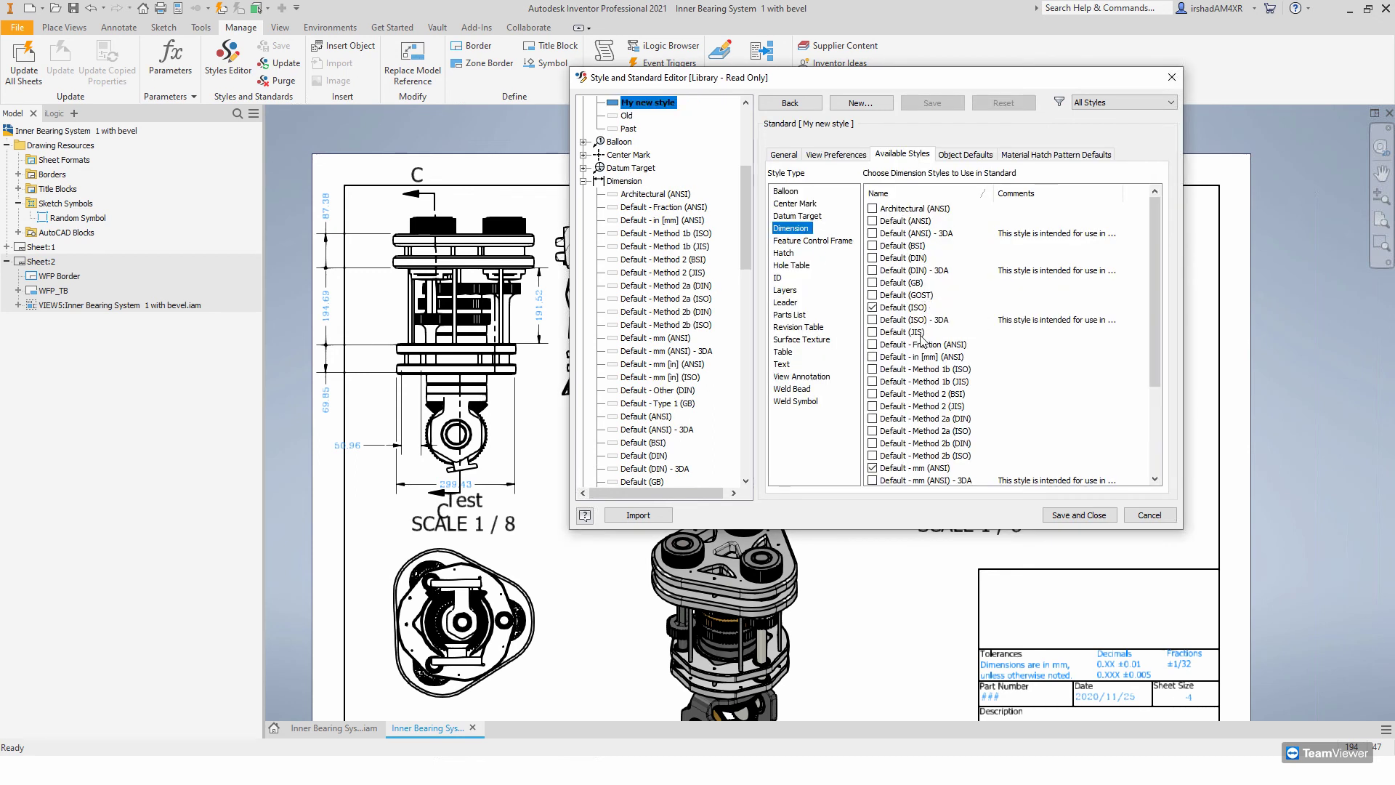
pyautogui.click(873, 307)
pyautogui.scroll(-3, 922, 349)
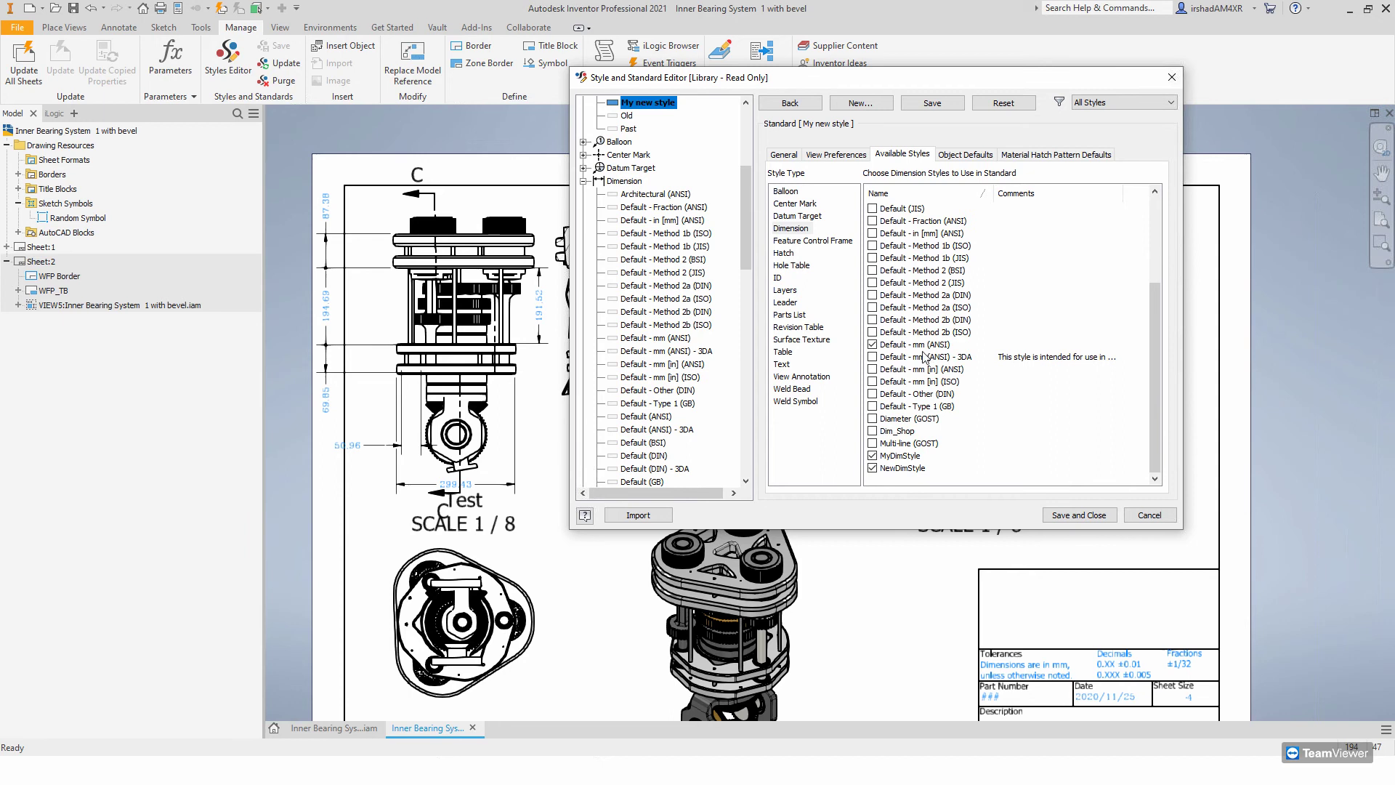
pyautogui.click(873, 344)
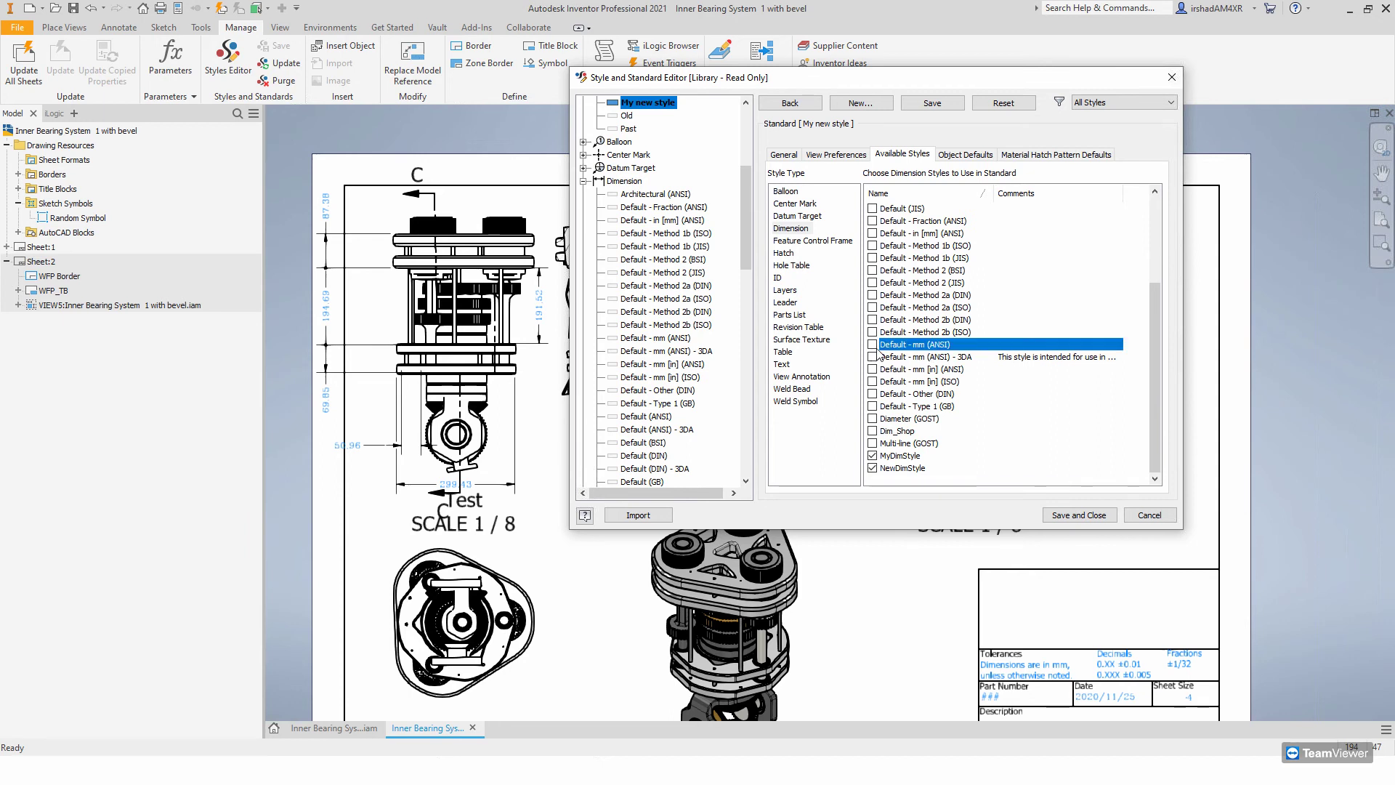
pyautogui.click(872, 468)
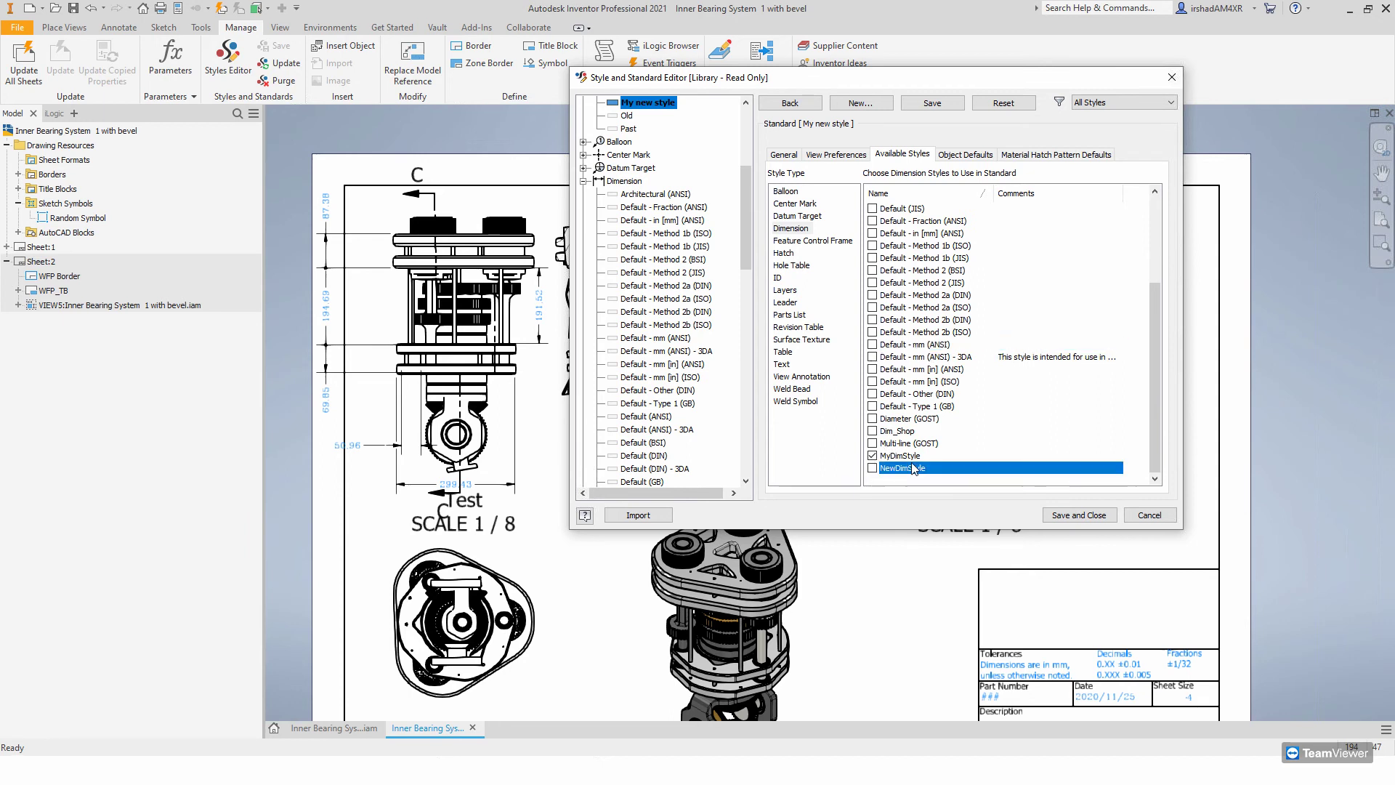
pyautogui.click(1079, 514)
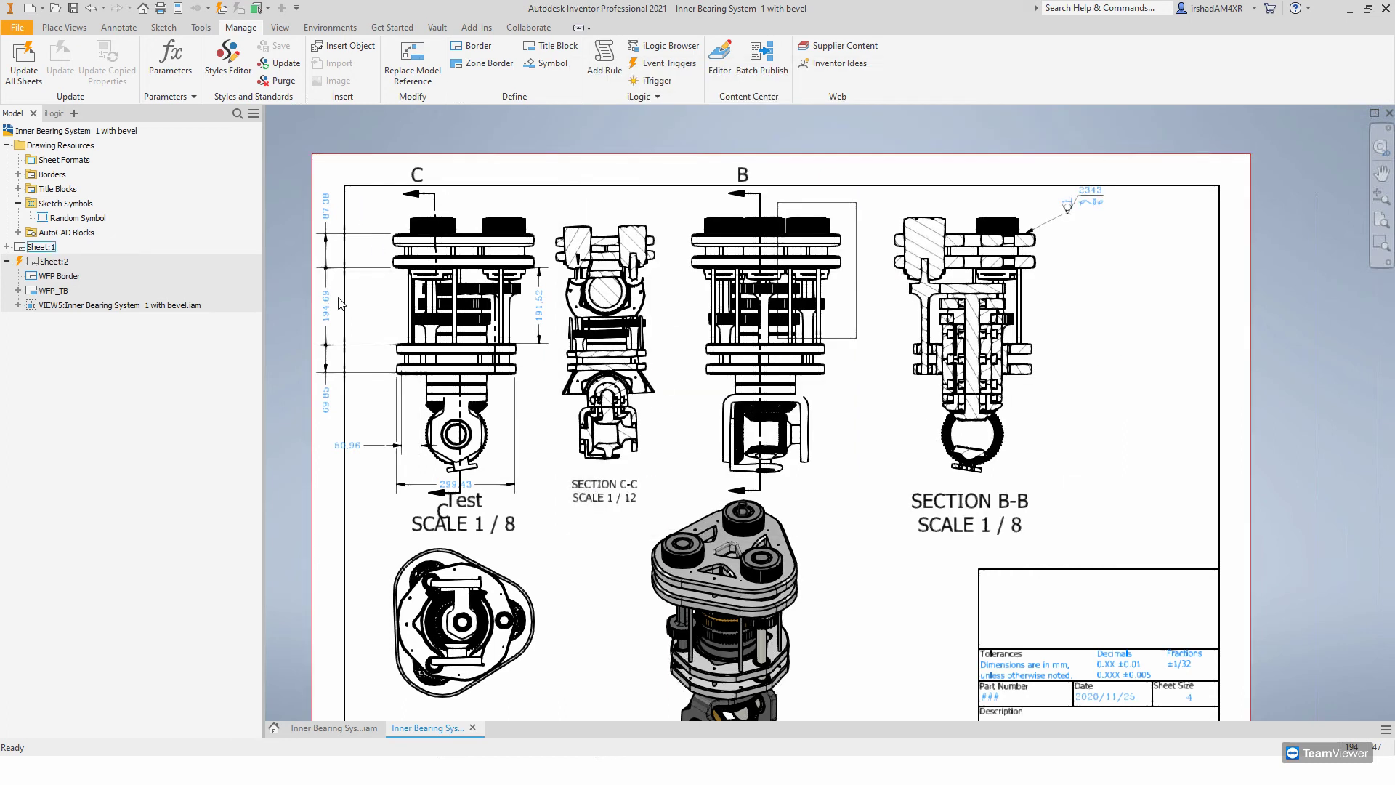
# - Inspect the vertical dimensions of the Test view up close on the sheet
pyautogui.scroll(5, 330, 285)
pyautogui.moveTo(387, 320); pyautogui.dragTo(502, 482, button='middle')
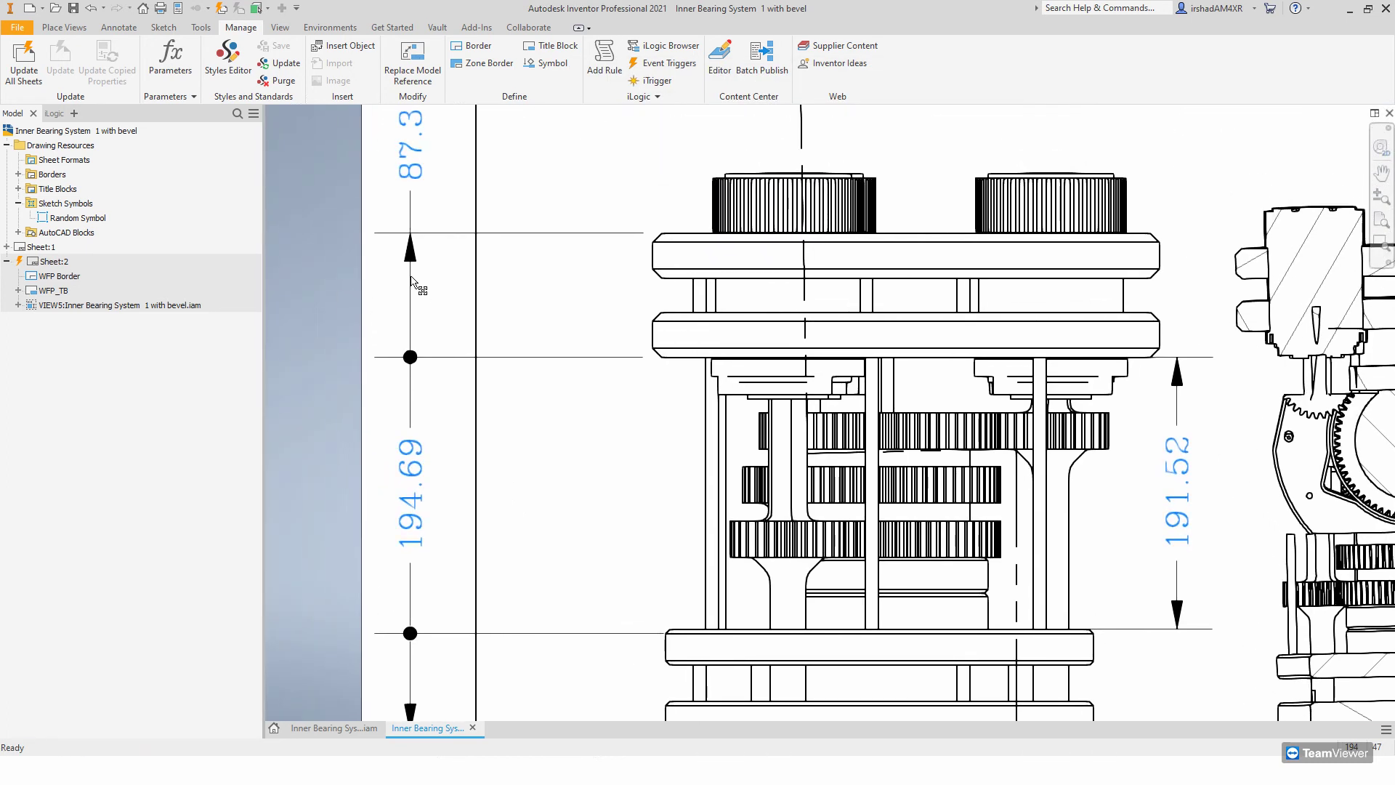
pyautogui.scroll(-4, 425, 379)
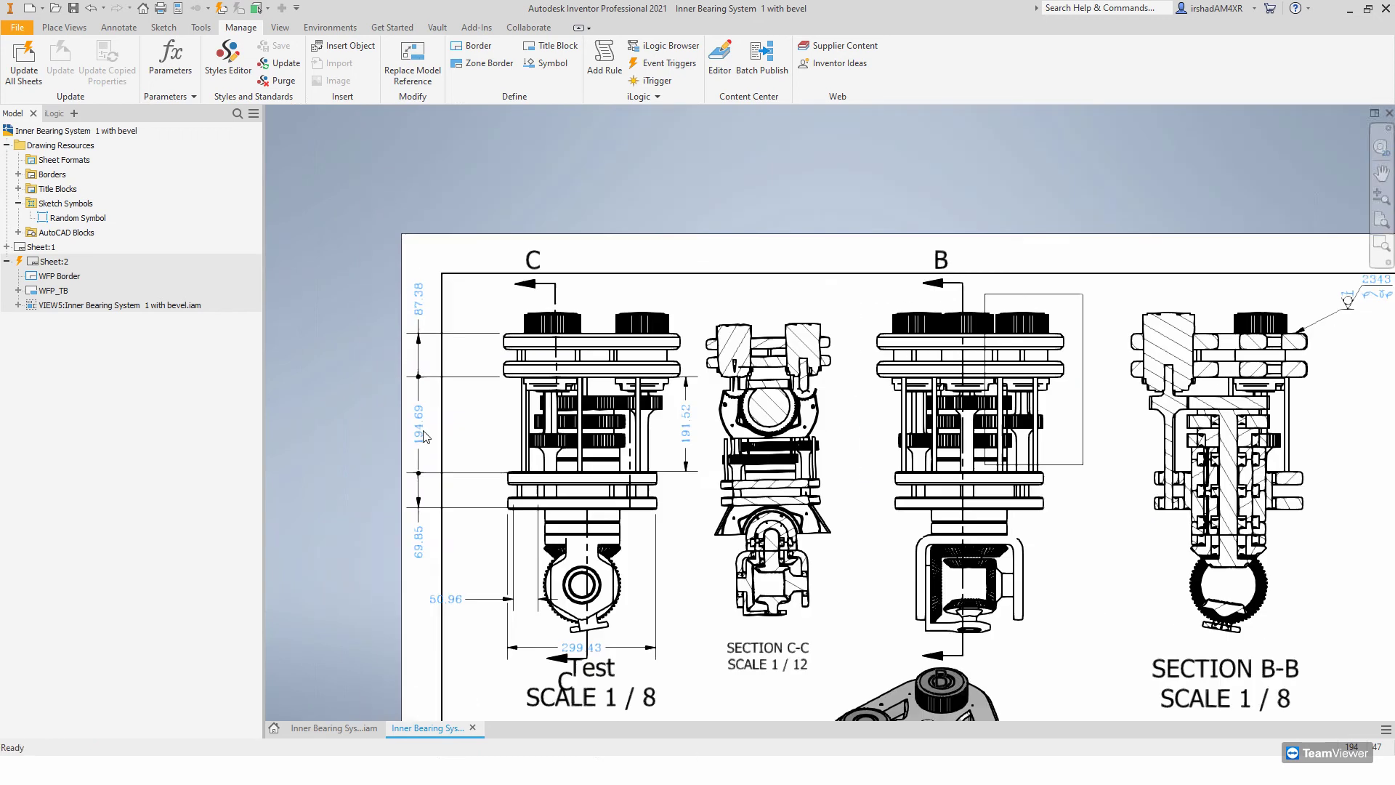
pyautogui.scroll(4, 422, 432)
pyautogui.scroll(-4, 418, 429)
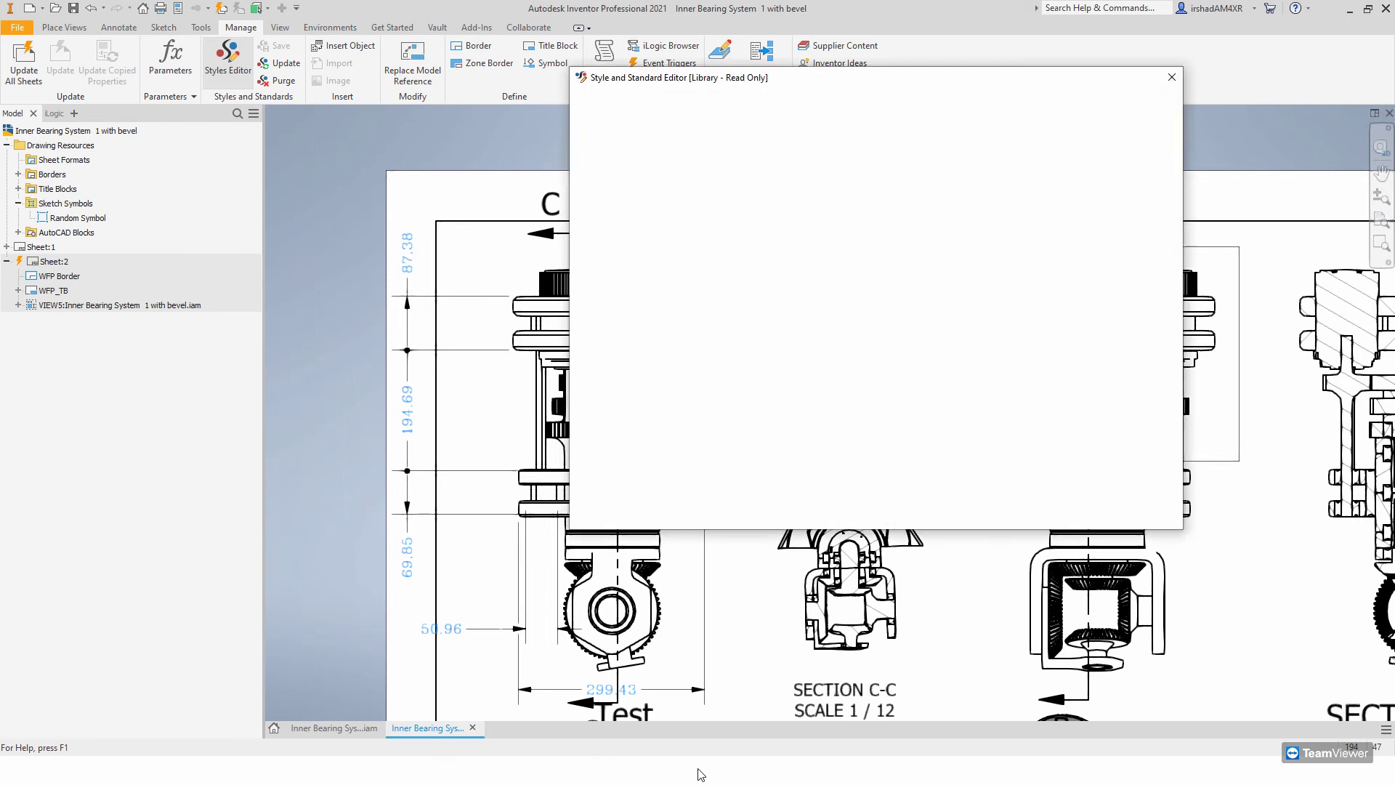
pyautogui.moveTo(699, 774)
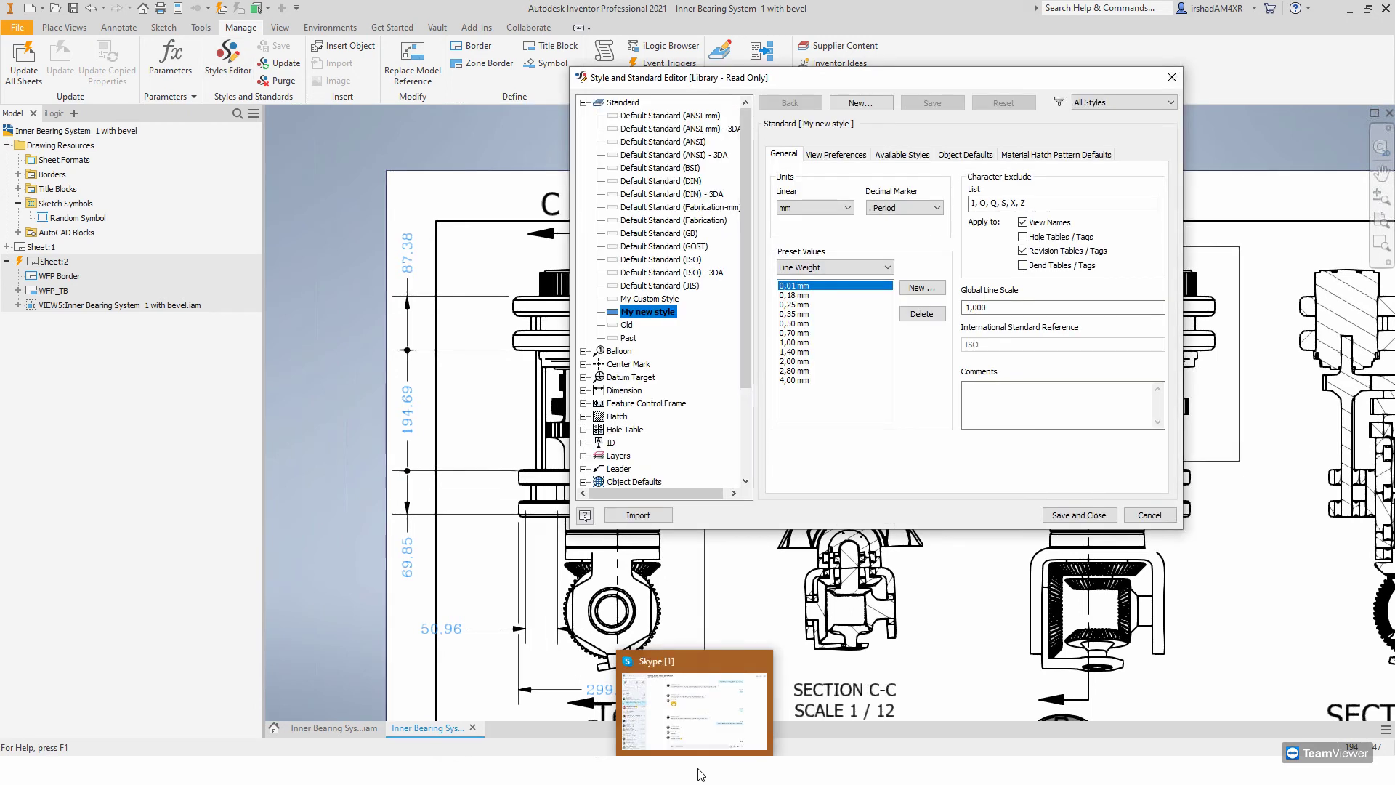
pyautogui.click(700, 774)
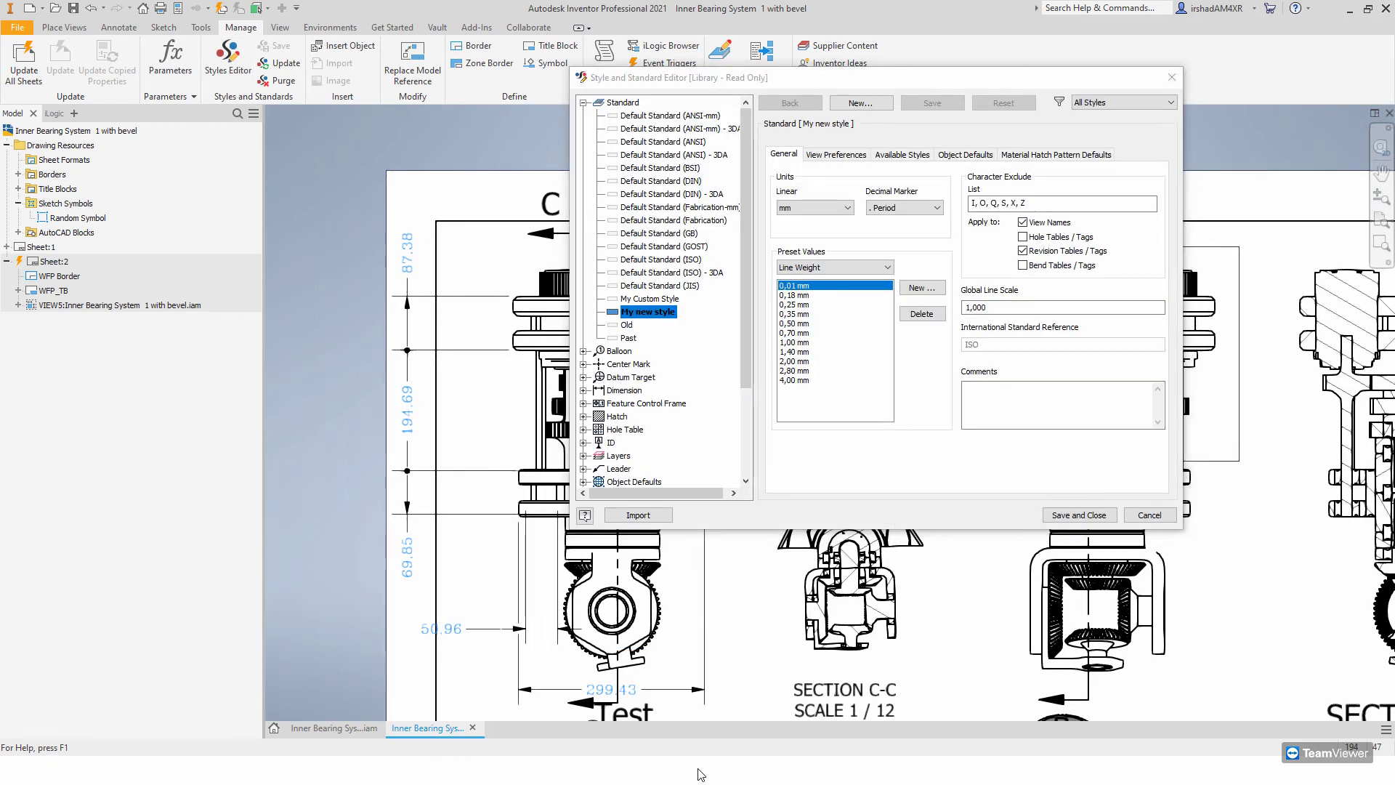
pyautogui.click(1315, 6)
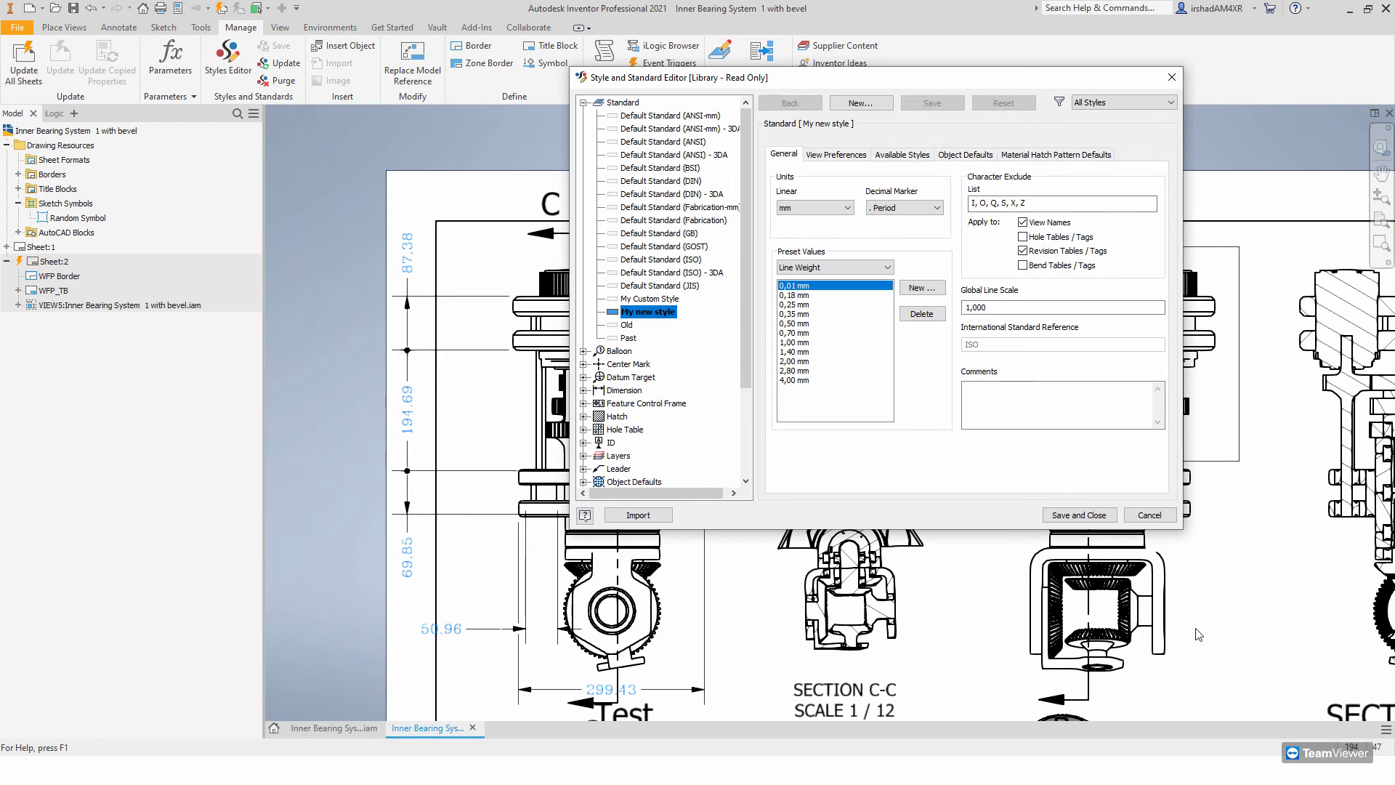
pyautogui.click(706, 767)
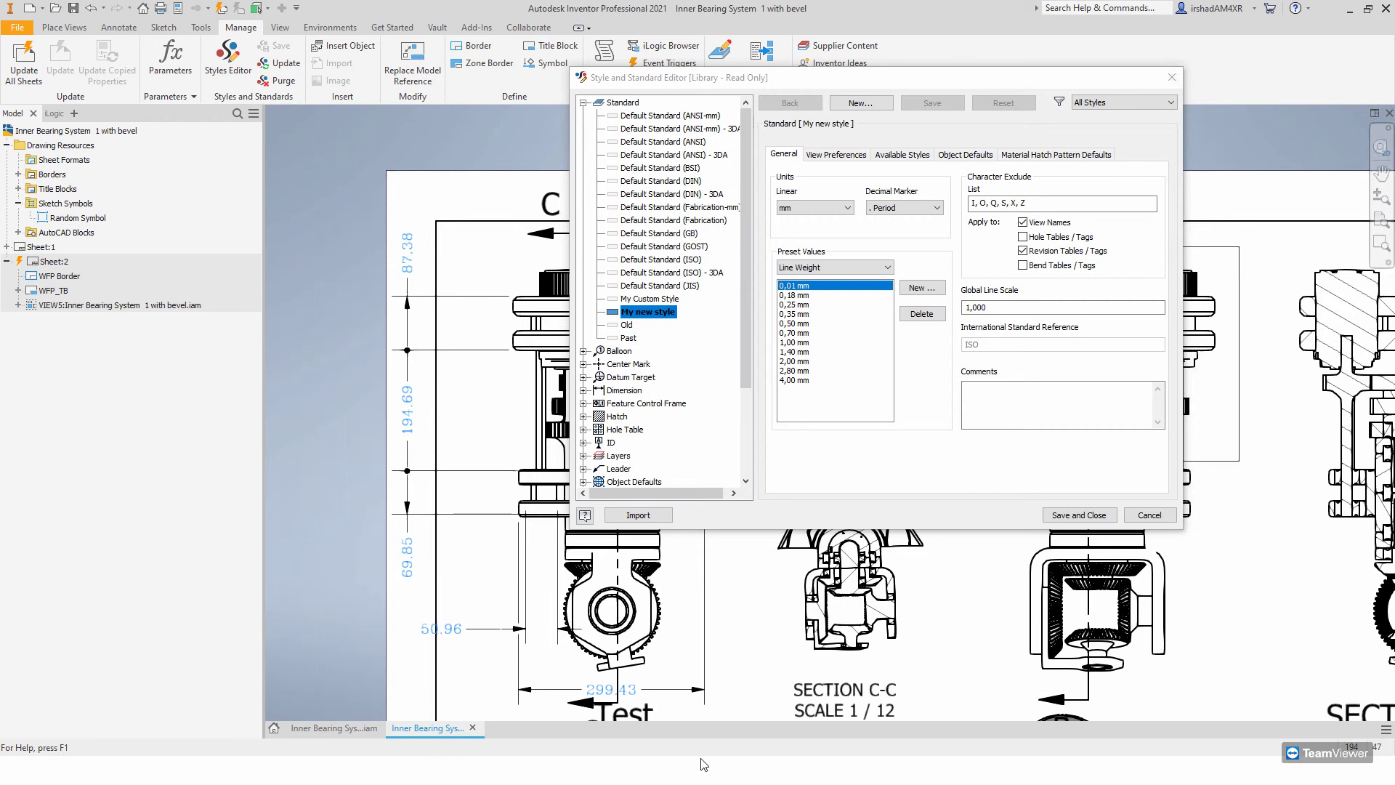
pyautogui.click(1107, 230)
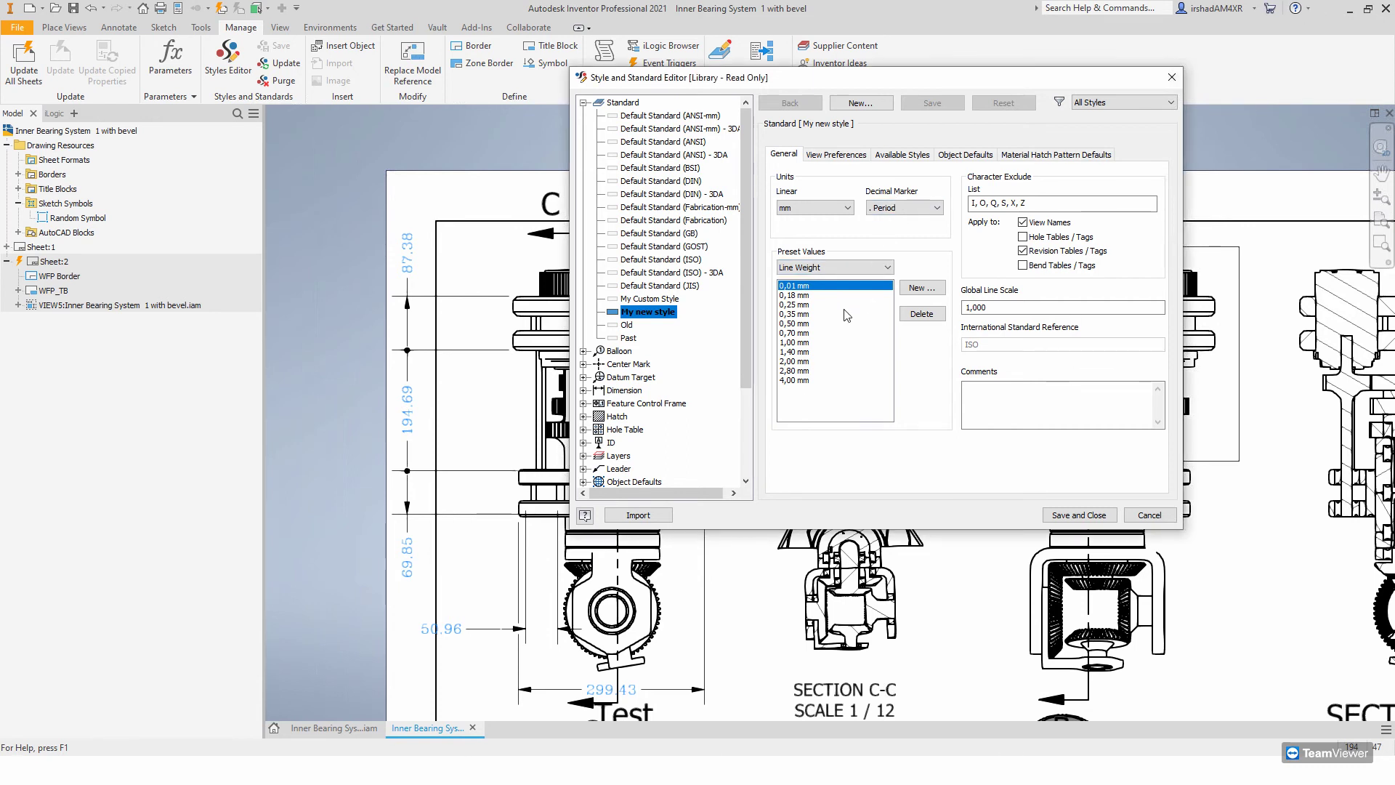
# - Change the dimension line color of MyDimStyle to a darker blue while keeping the By Layer line type, and save the style
pyautogui.moveTo(752, 319); pyautogui.dragTo(752, 399)
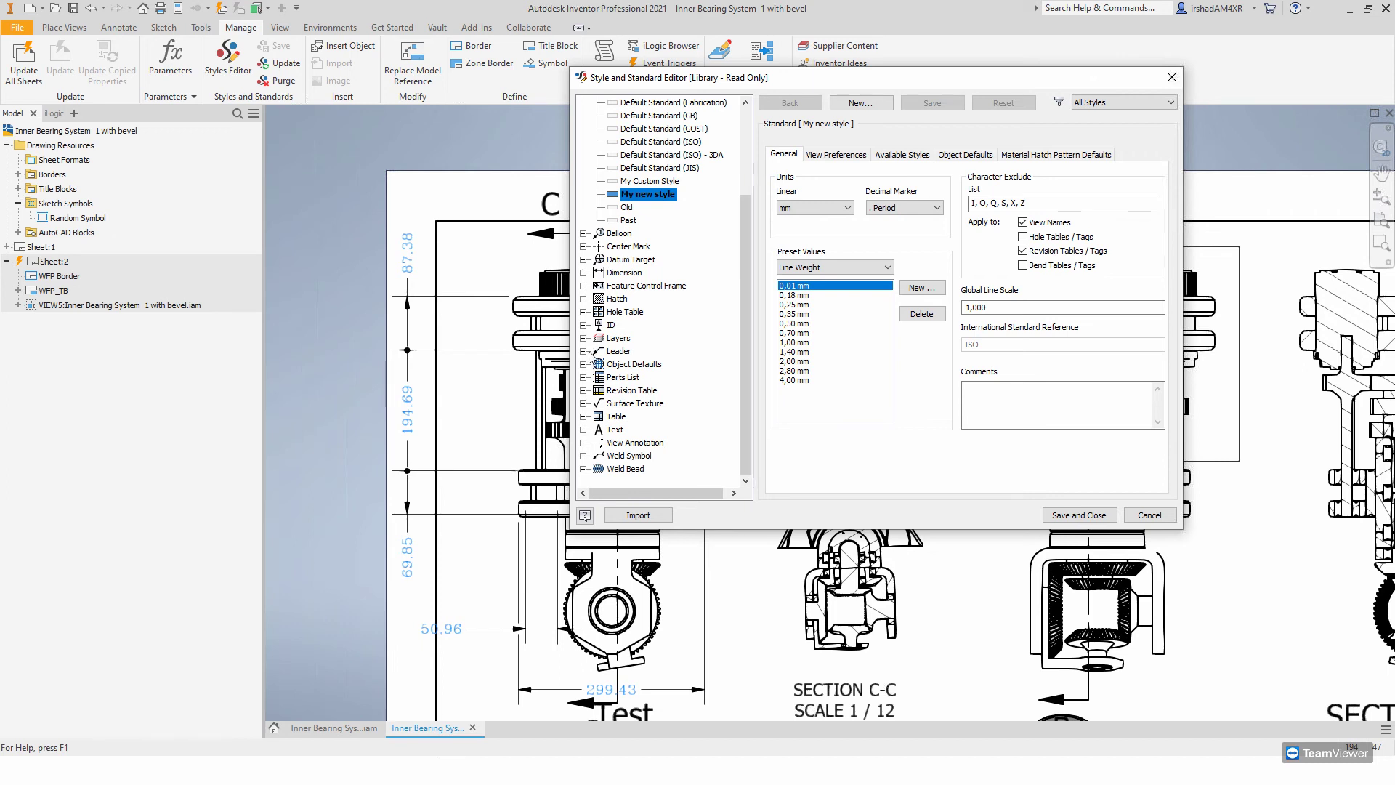
pyautogui.scroll(3, 592, 335)
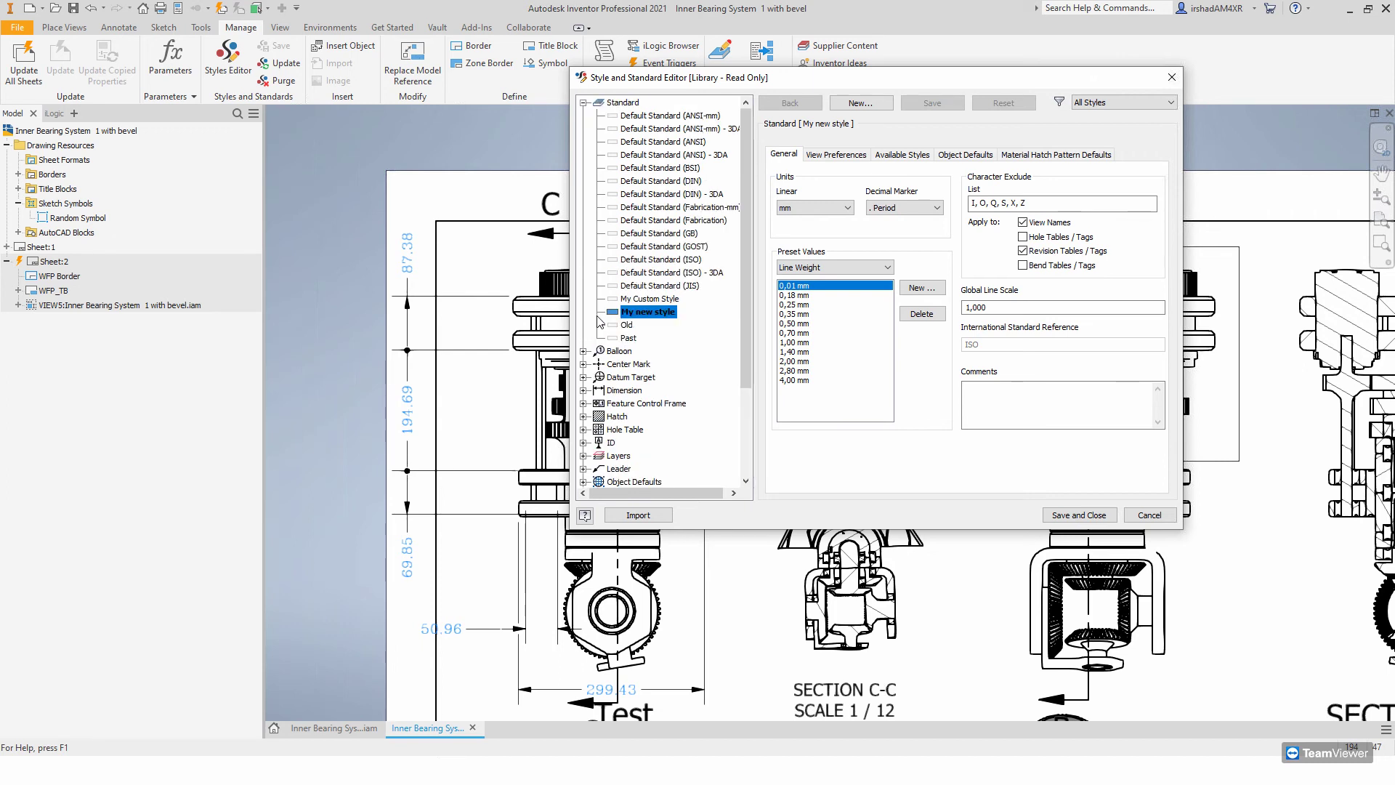
pyautogui.click(583, 391)
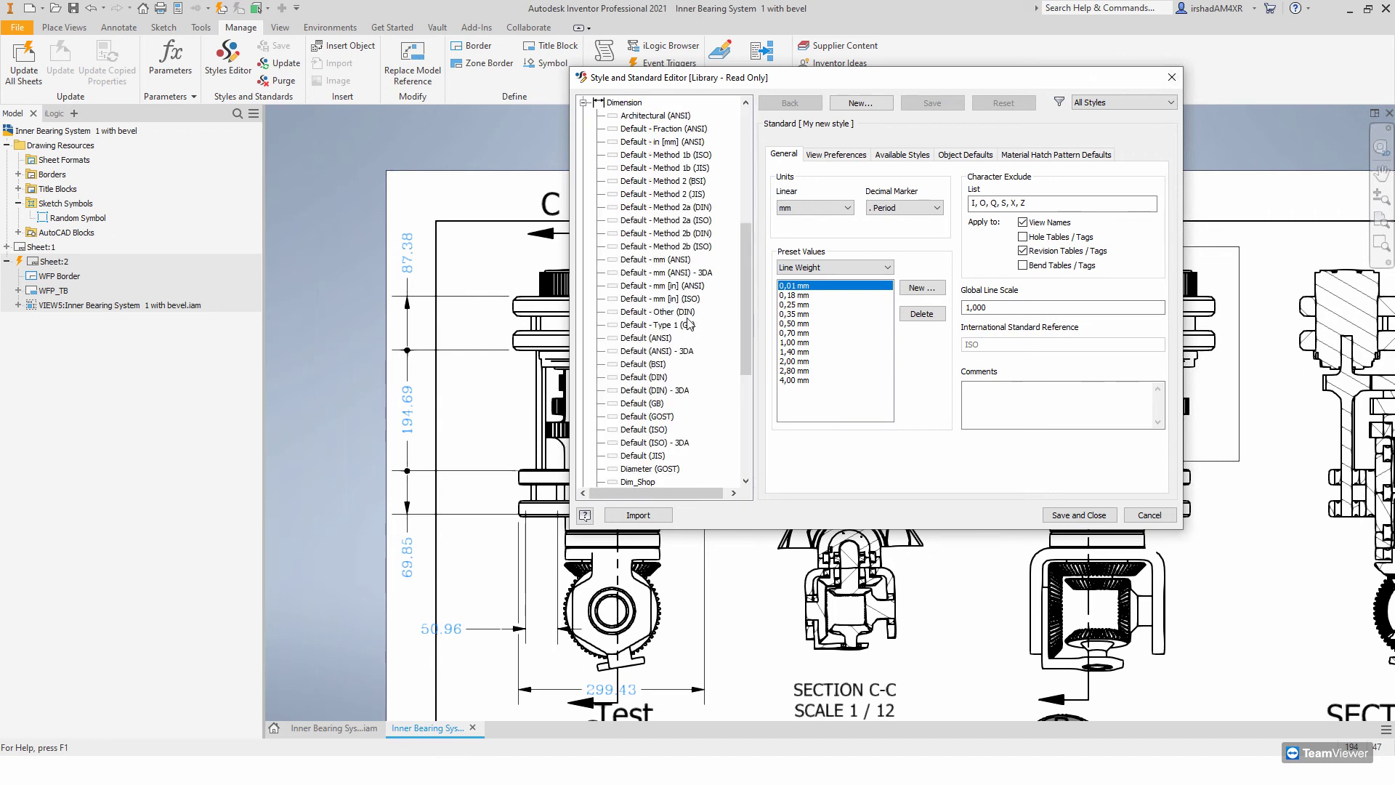
pyautogui.scroll(-5, 653, 407)
pyautogui.click(649, 431)
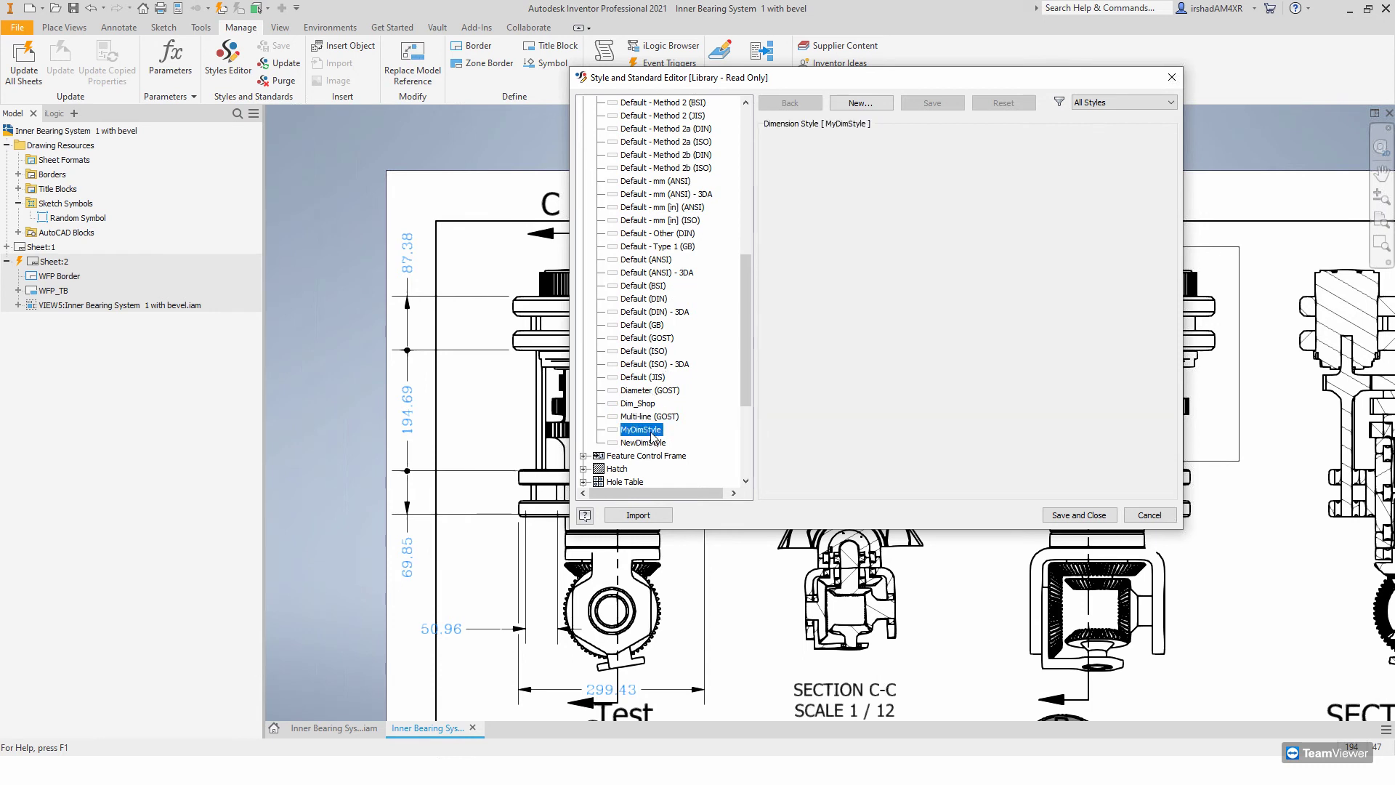
pyautogui.click(875, 155)
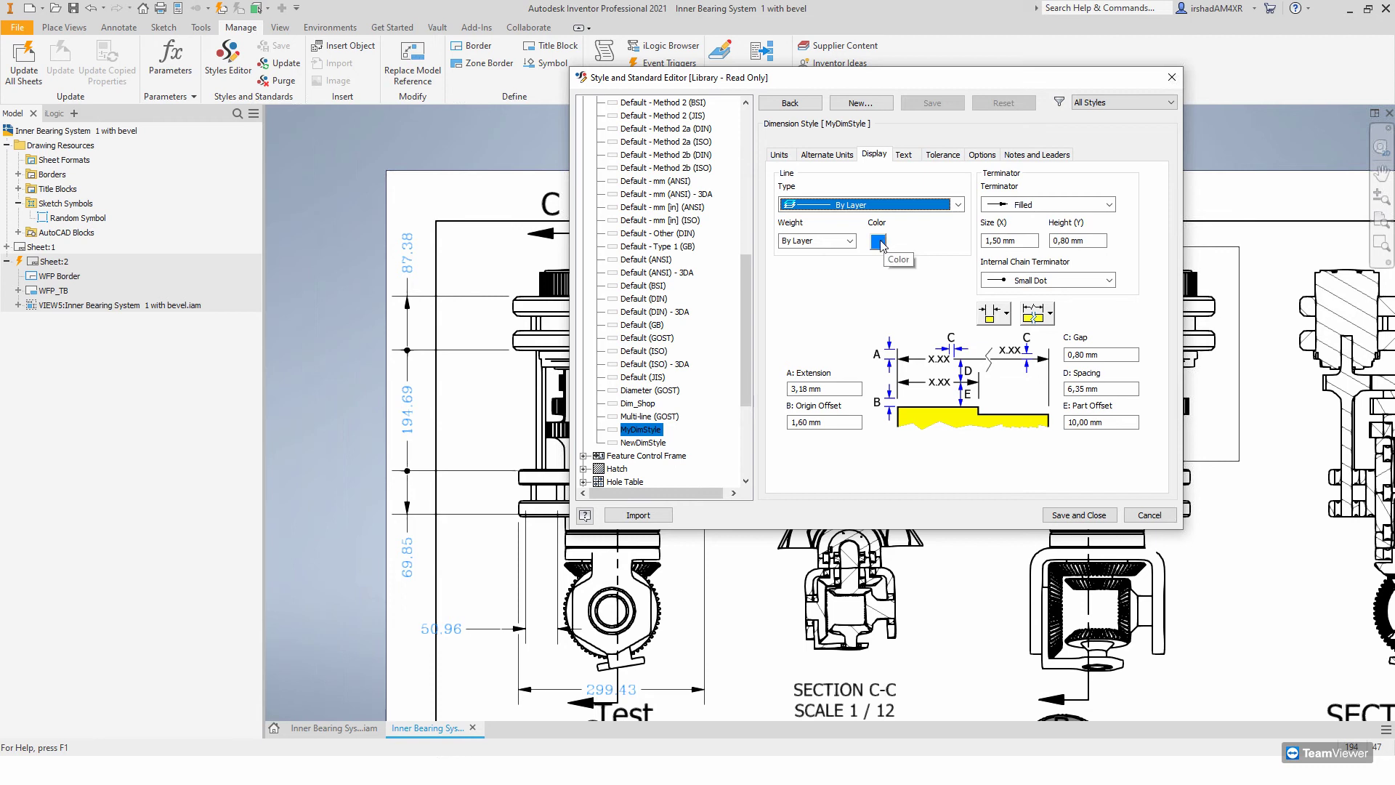
pyautogui.click(952, 205)
pyautogui.click(953, 205)
pyautogui.click(876, 244)
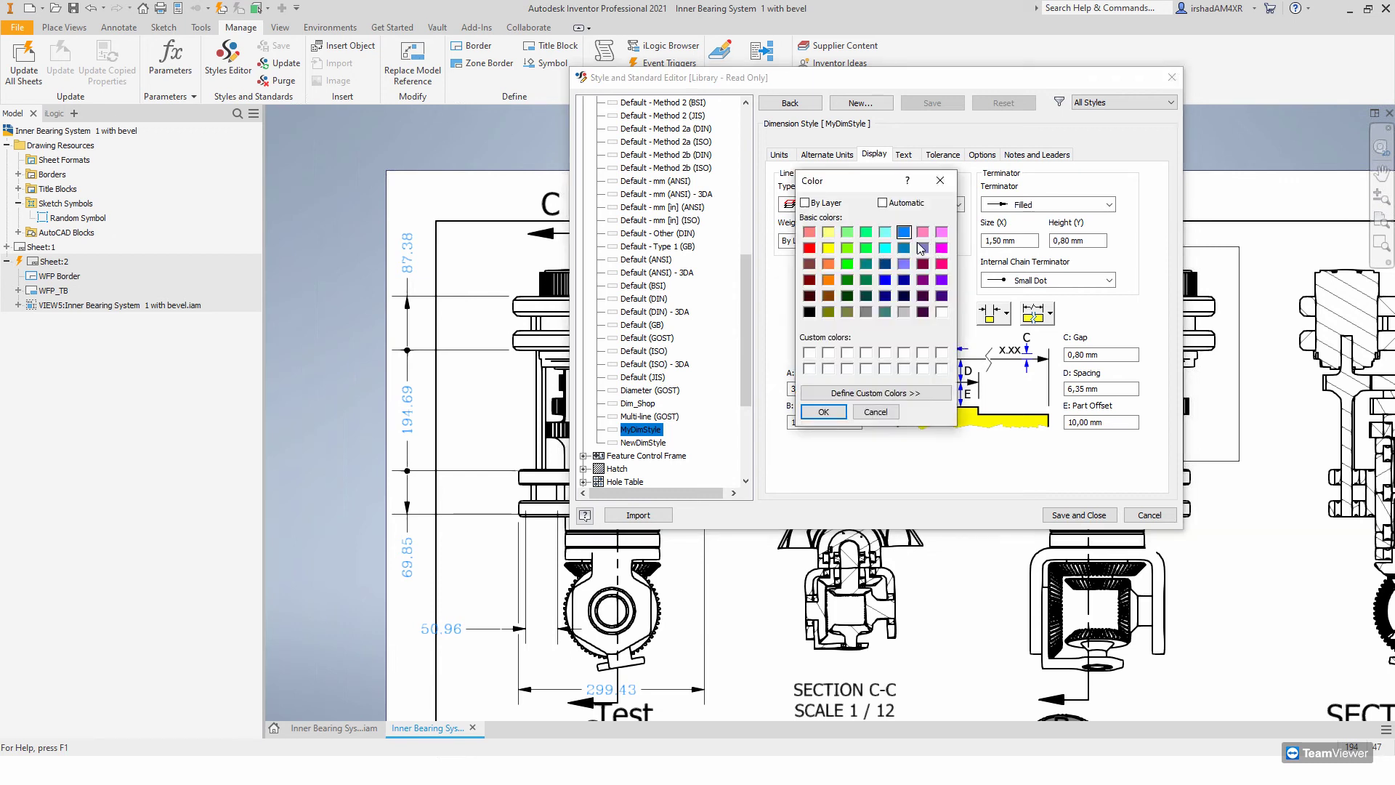
pyautogui.click(824, 411)
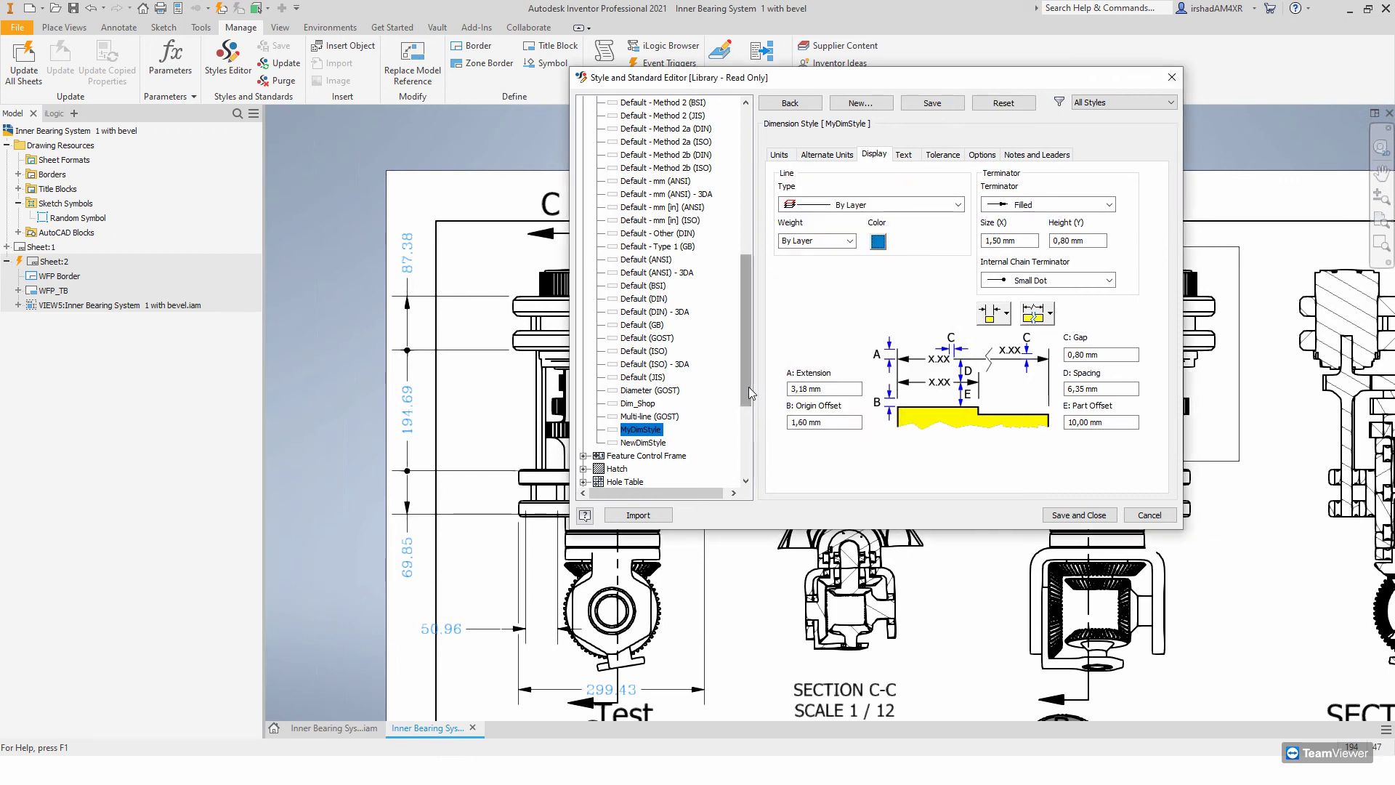
pyautogui.scroll(4, 749, 390)
pyautogui.click(932, 104)
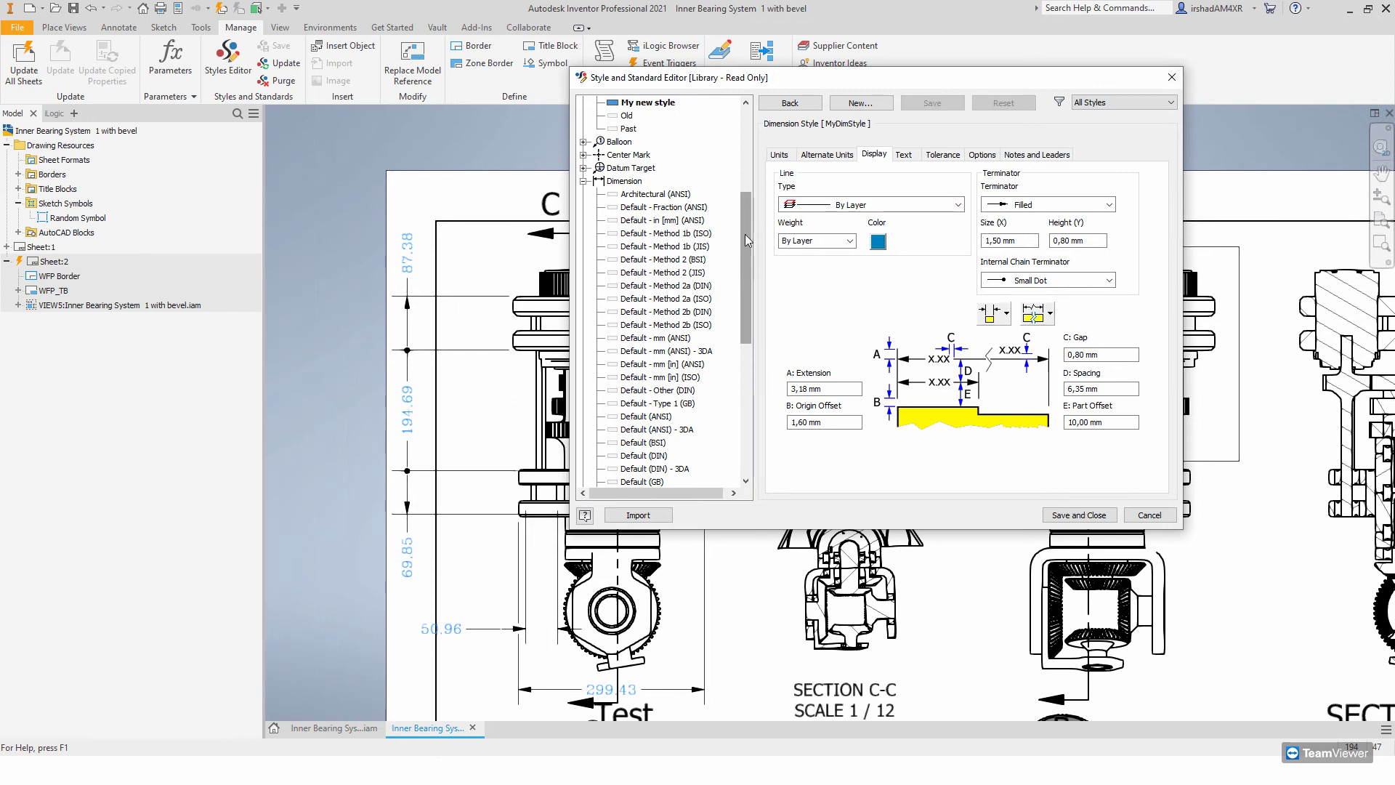
# - Review MyDimStyle's tolerance, options, and notes and leaders settings, then save and close the style editor
pyautogui.moveTo(744, 234); pyautogui.dragTo(745, 155)
pyautogui.click(952, 155)
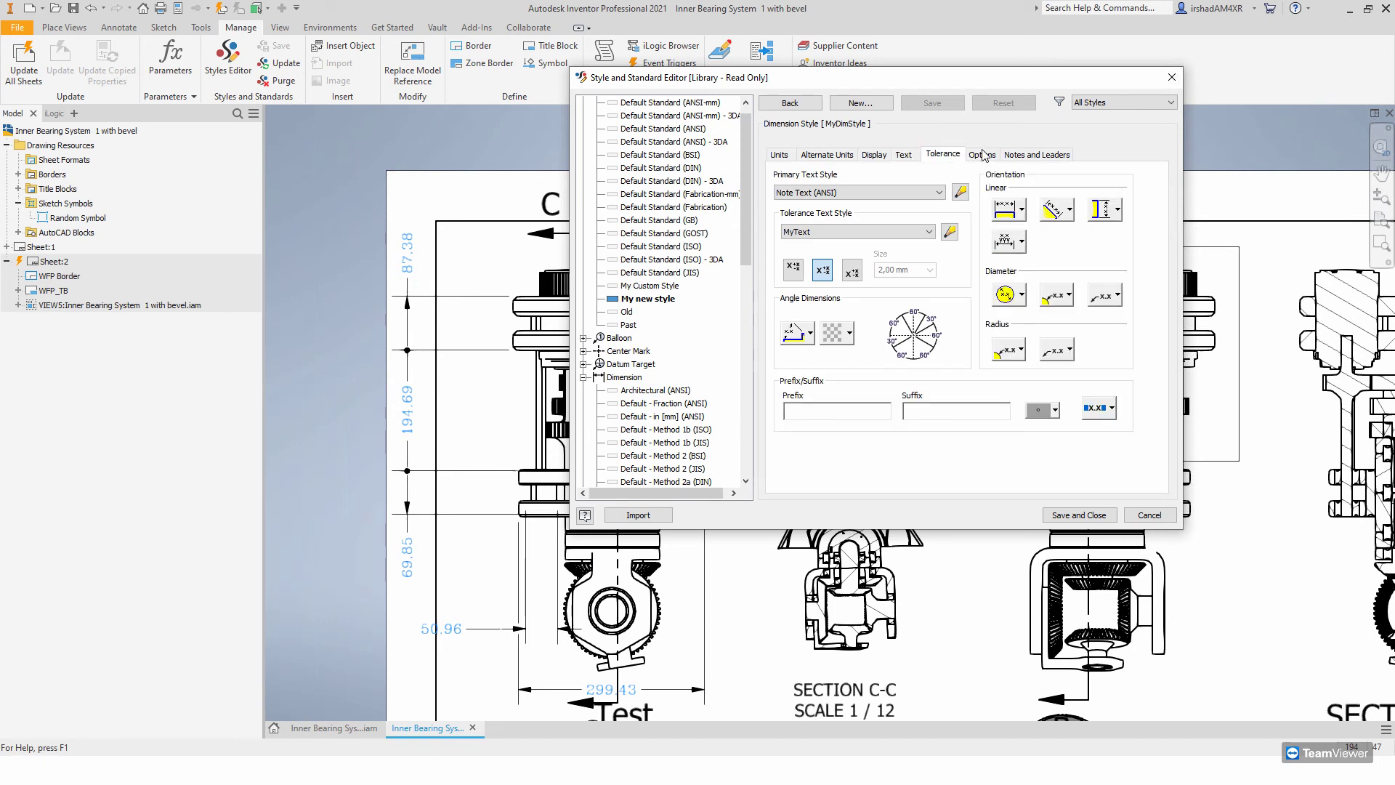
pyautogui.click(982, 155)
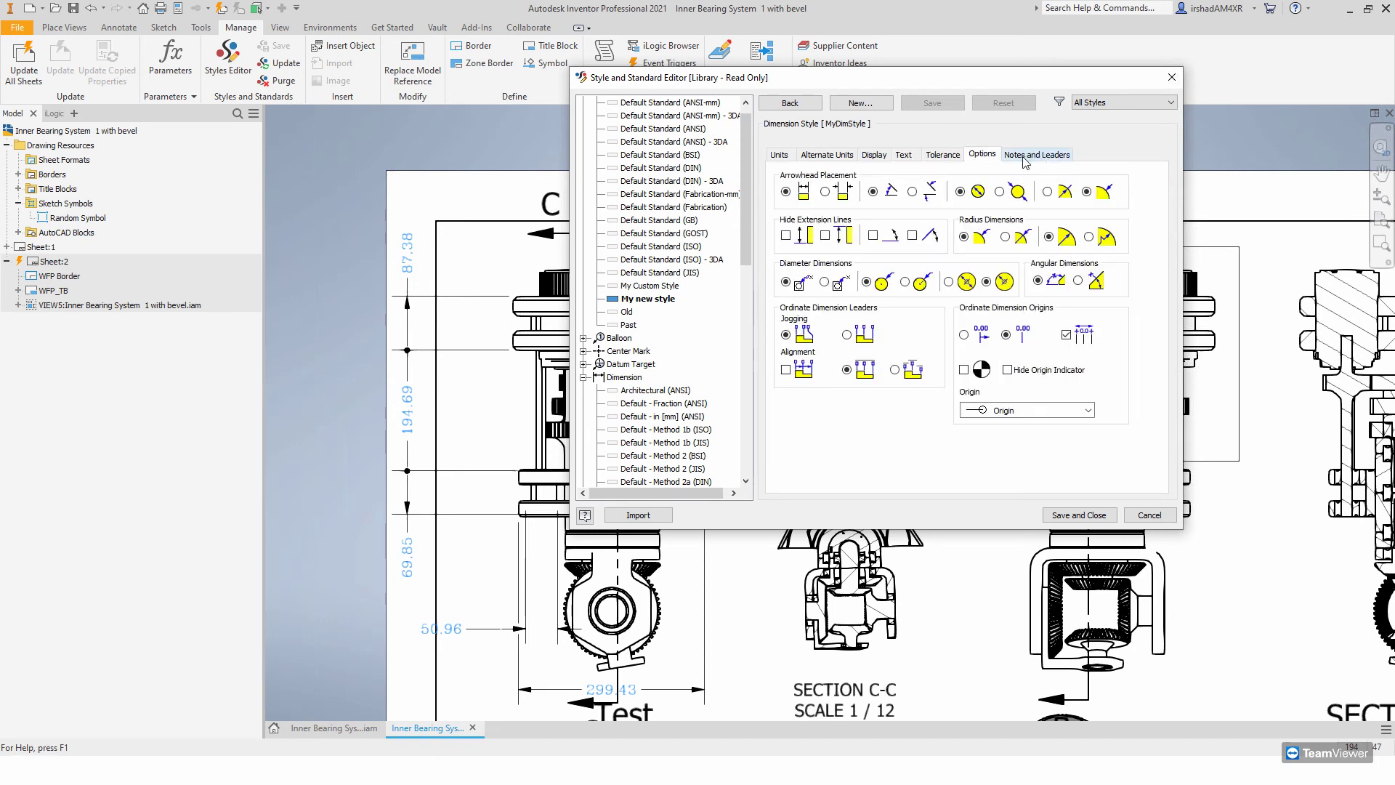
pyautogui.click(948, 158)
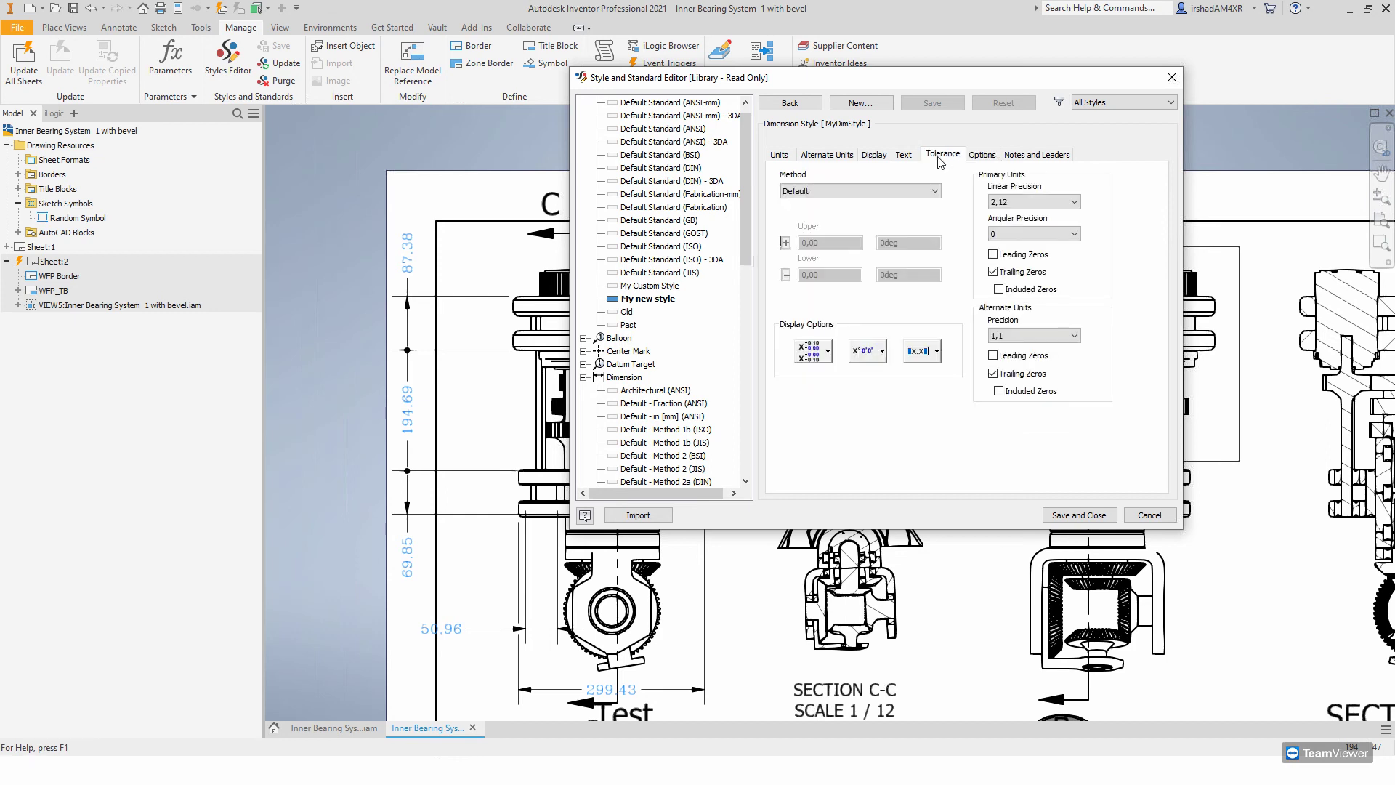
pyautogui.click(981, 156)
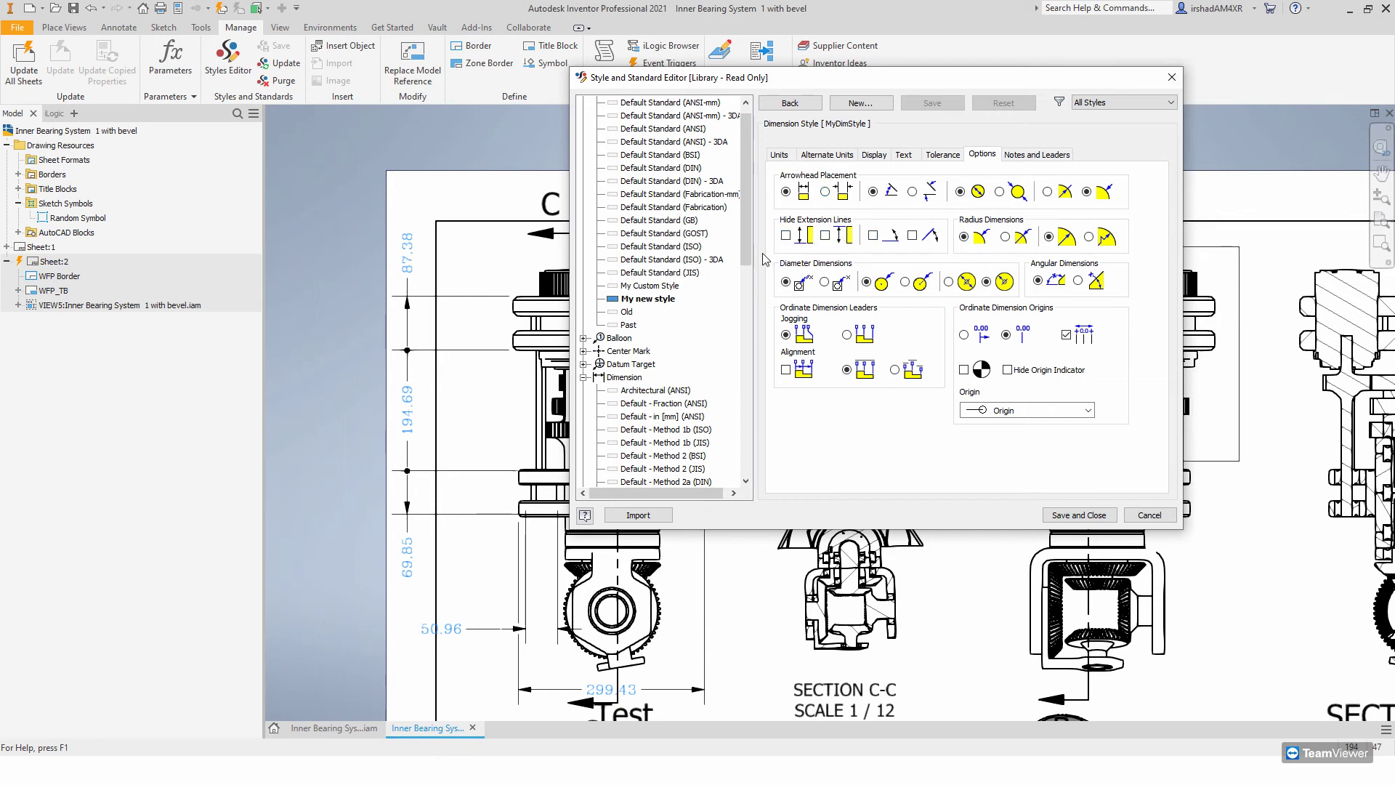
pyautogui.click(1024, 157)
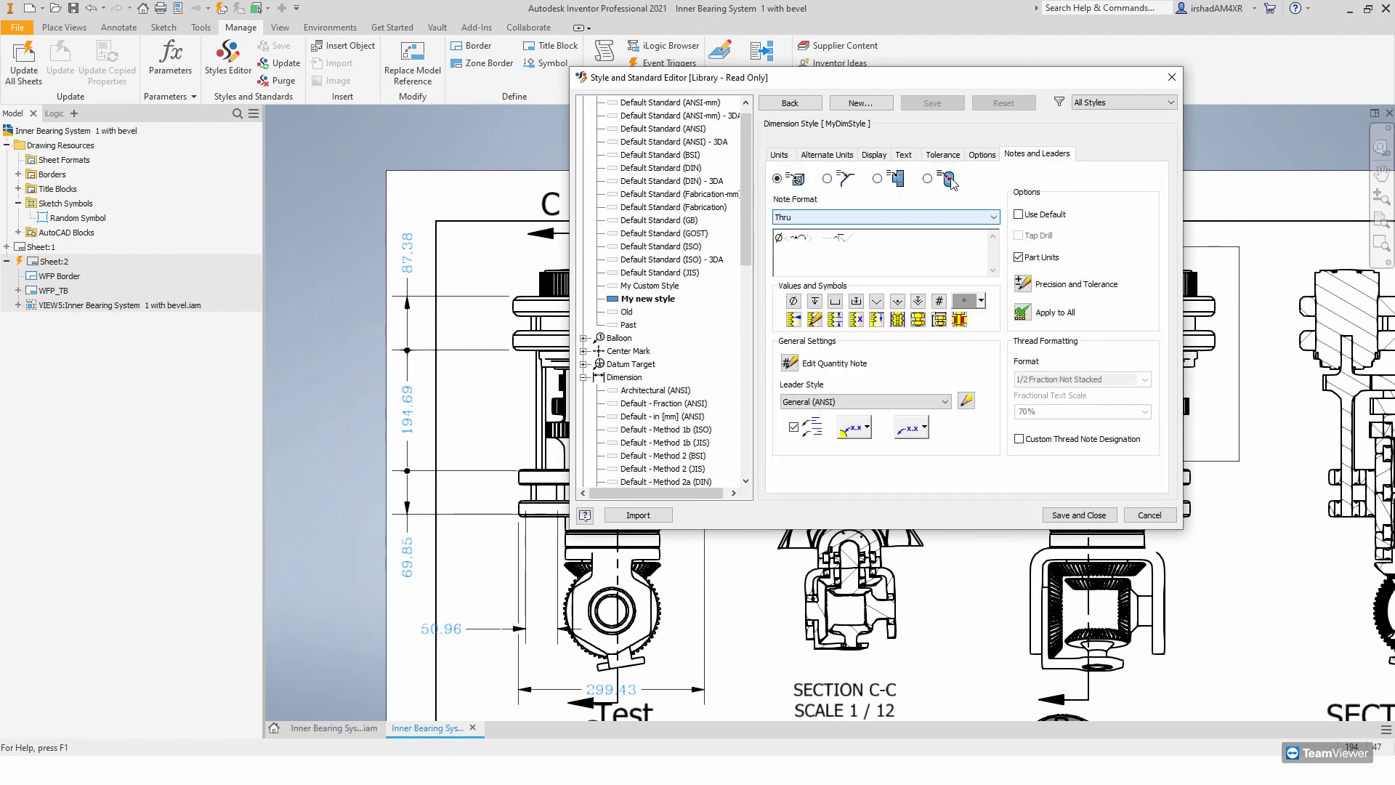
pyautogui.click(1073, 520)
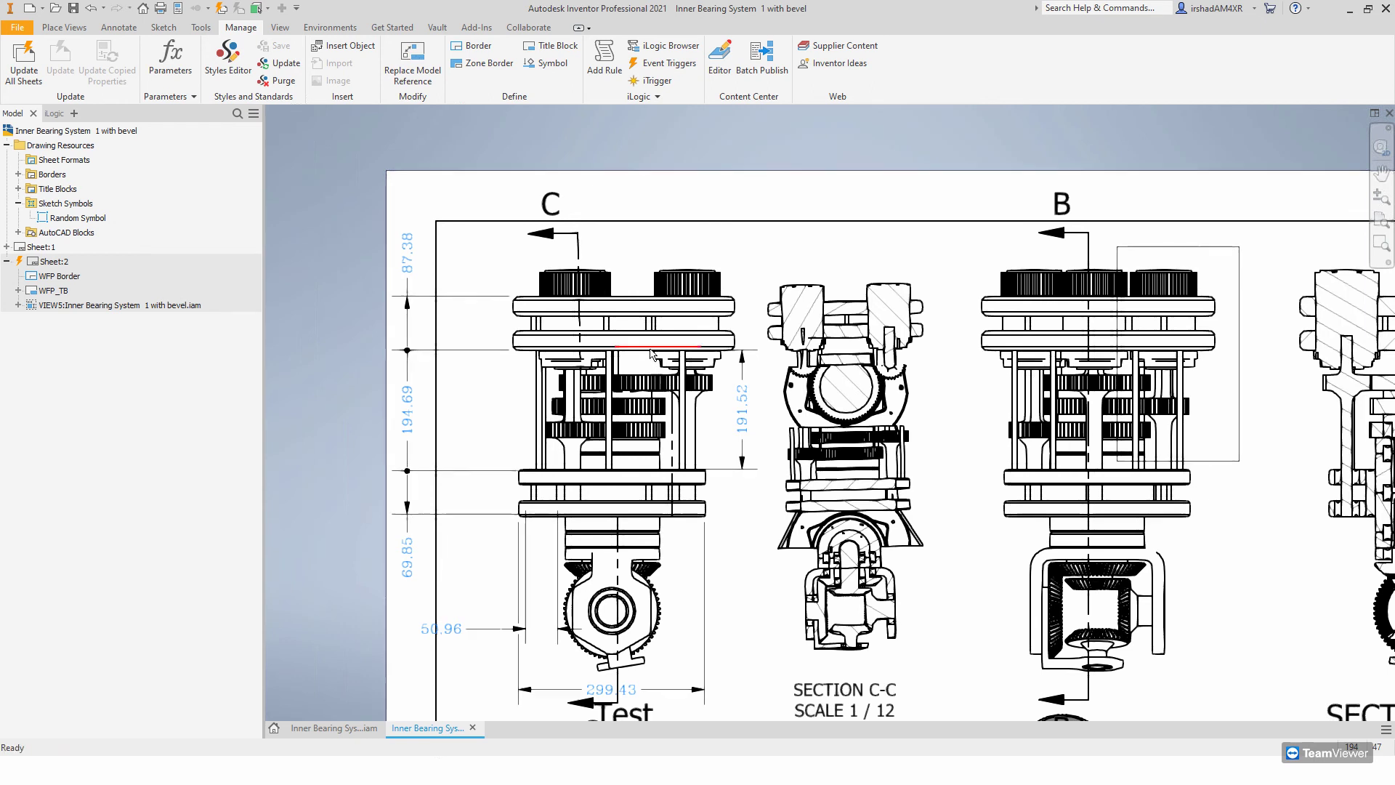
# - Switch to the PowerPoint slide show, advance to the Tables and Part Lists slide, and return to the Inventor drawing
pyautogui.scroll(-5, 649, 348)
pyautogui.moveTo(749, 392); pyautogui.dragTo(644, 345, button='middle')
pyautogui.scroll(3, 644, 346)
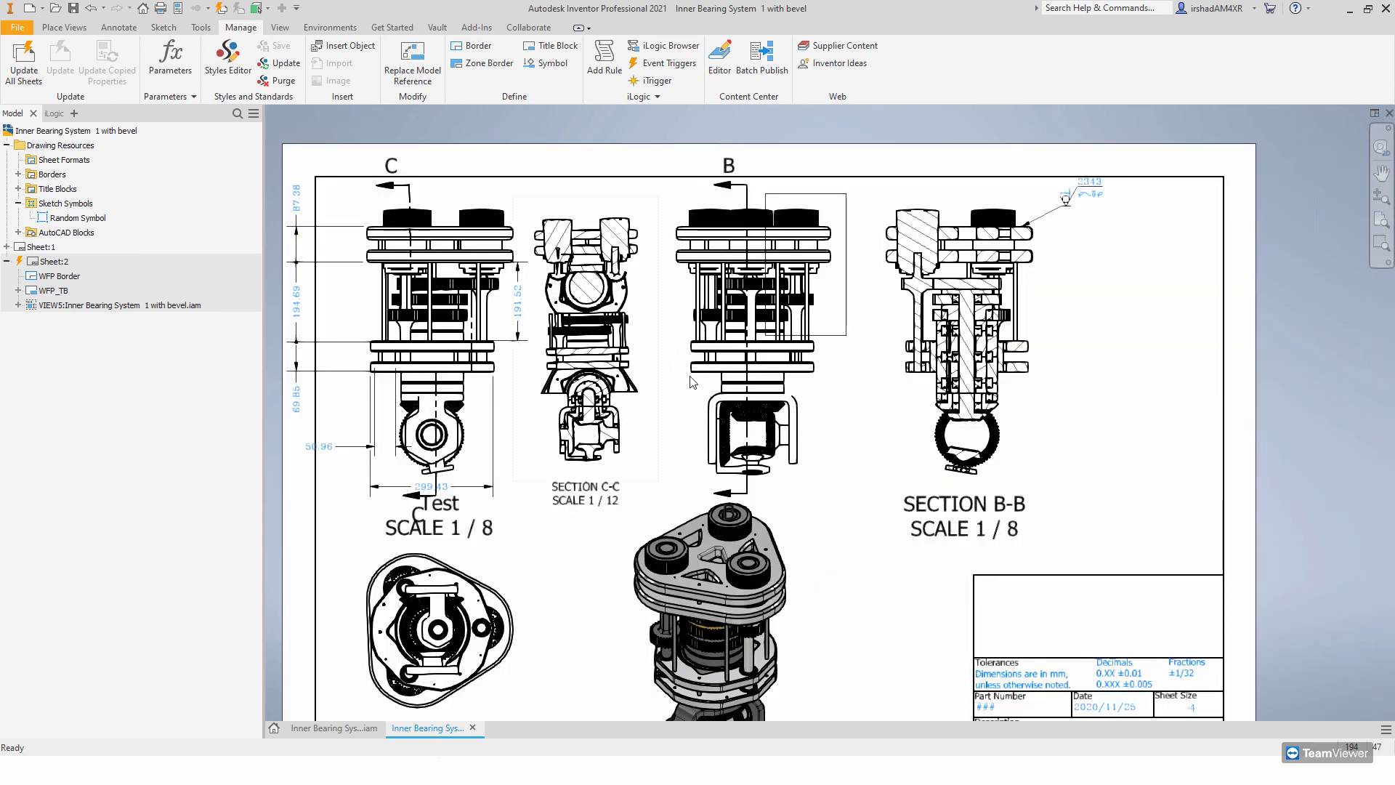
pyautogui.moveTo(772, 778)
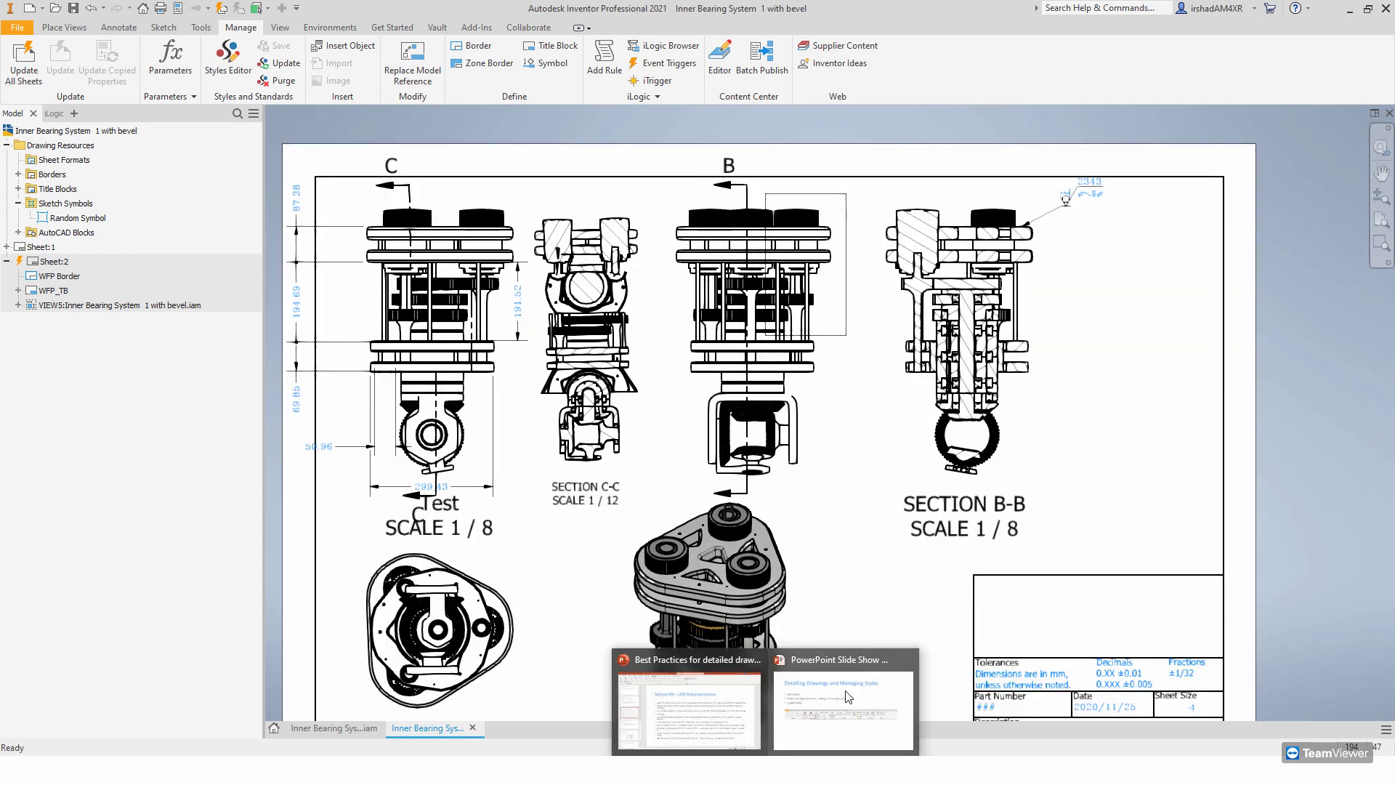
pyautogui.click(830, 666)
pyautogui.click(785, 477)
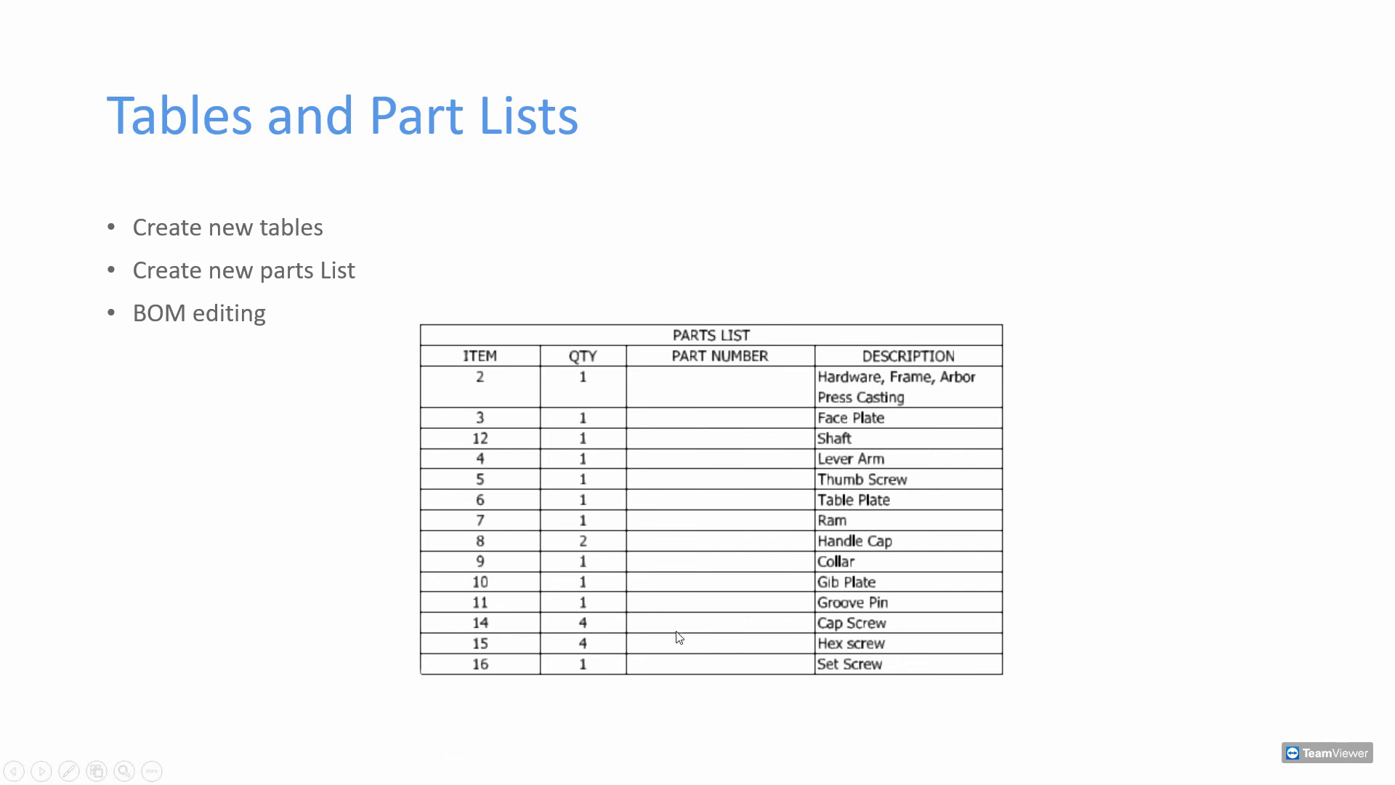
pyautogui.moveTo(766, 775)
pyautogui.click(510, 777)
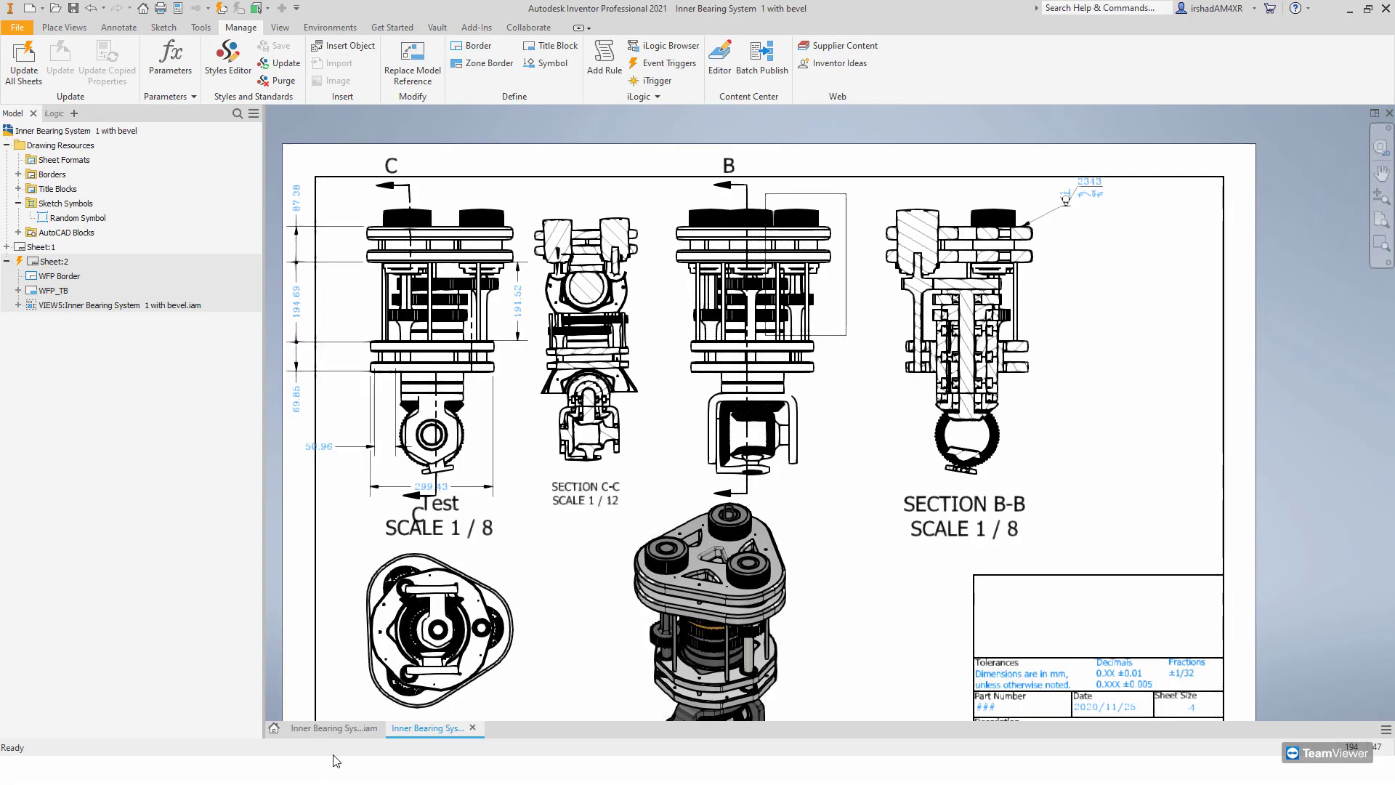
# - Switch to the Inner Bearing System 1 with bevel assembly and save it so that its bill of materials can be opened
pyautogui.click(335, 727)
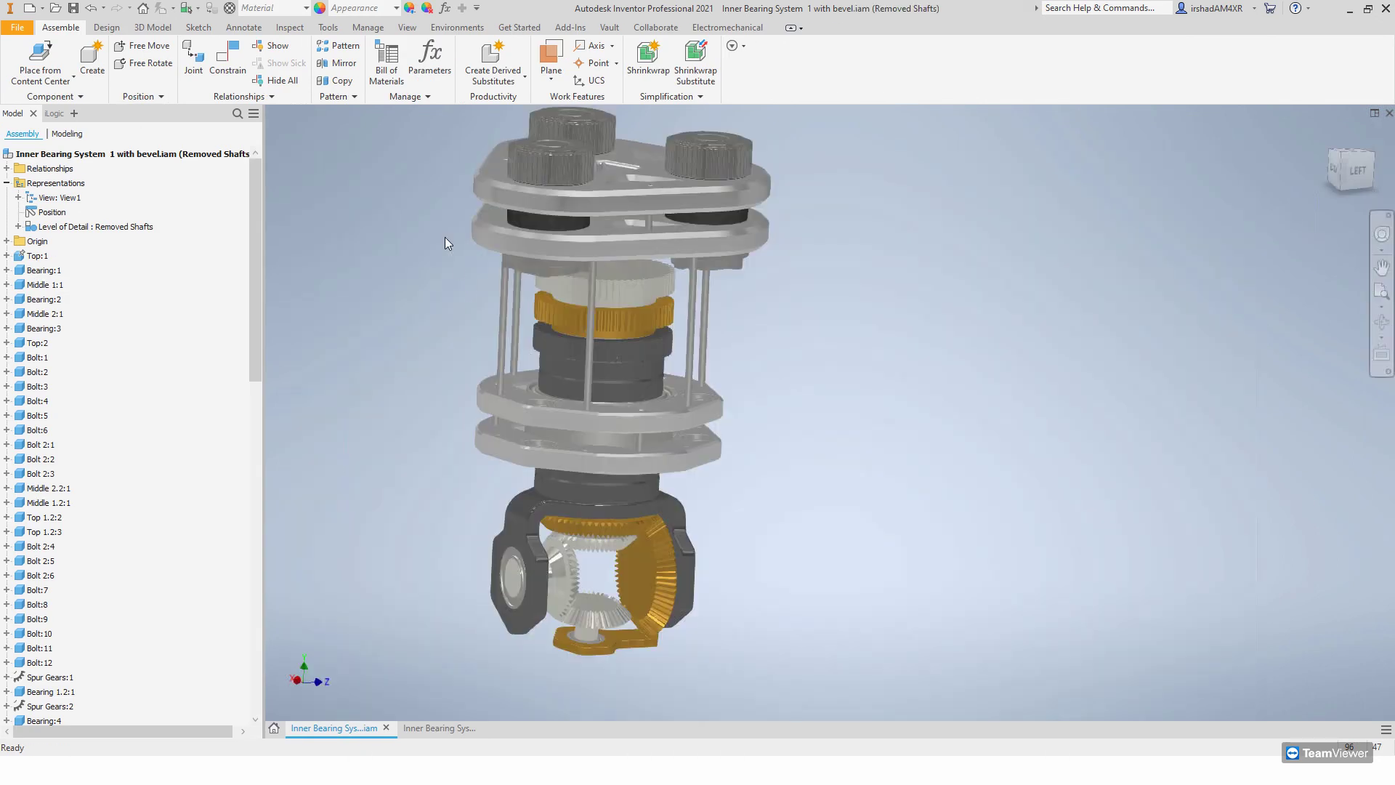
pyautogui.click(392, 57)
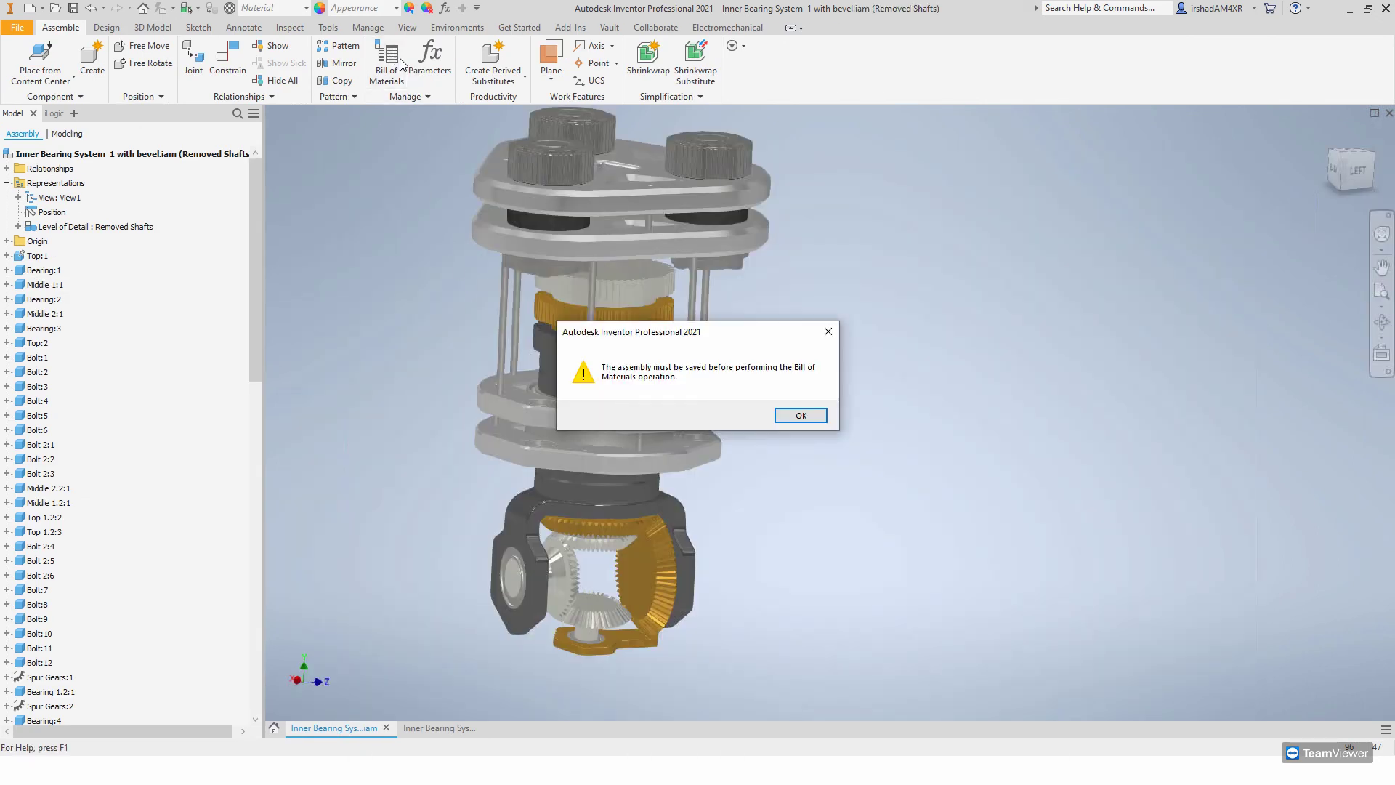
pyautogui.click(800, 415)
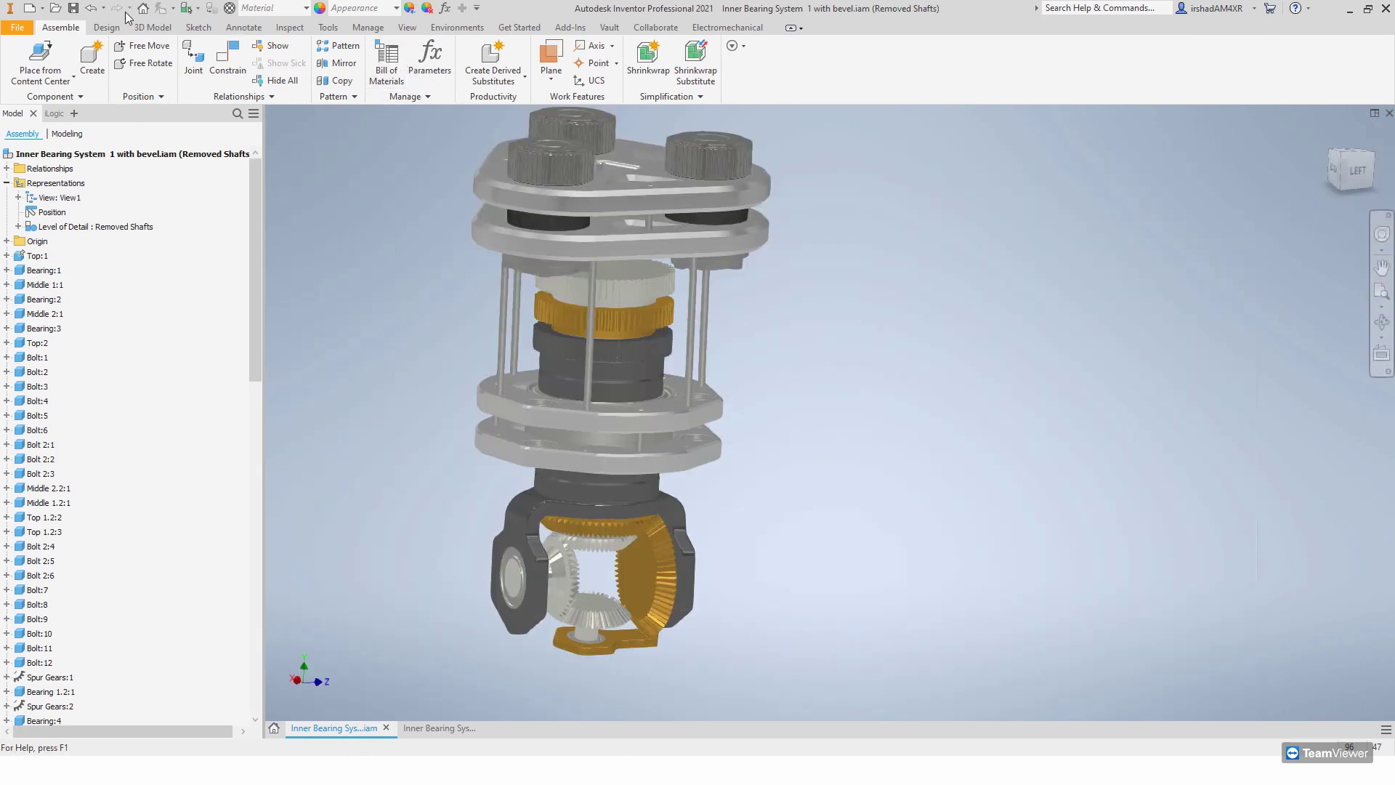
pyautogui.click(73, 8)
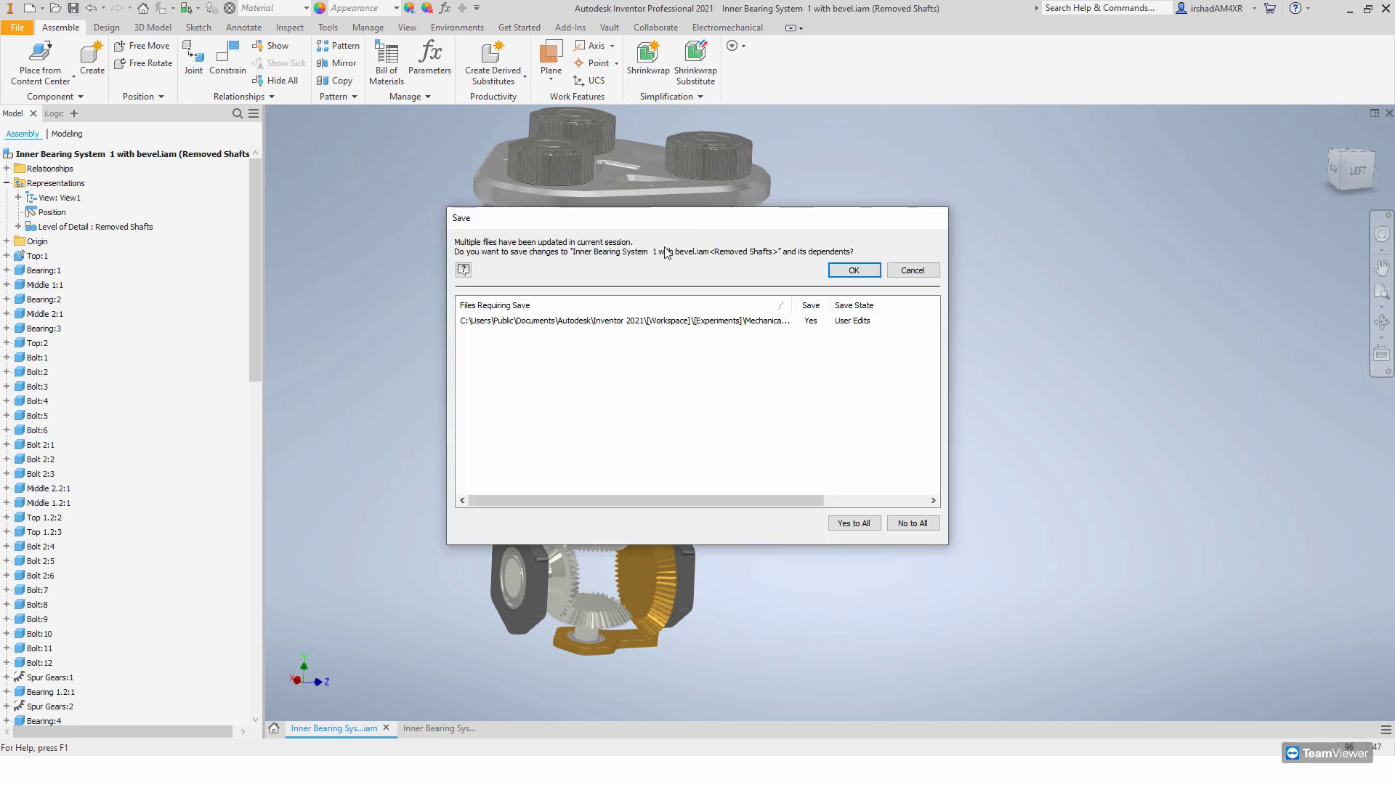
pyautogui.click(849, 271)
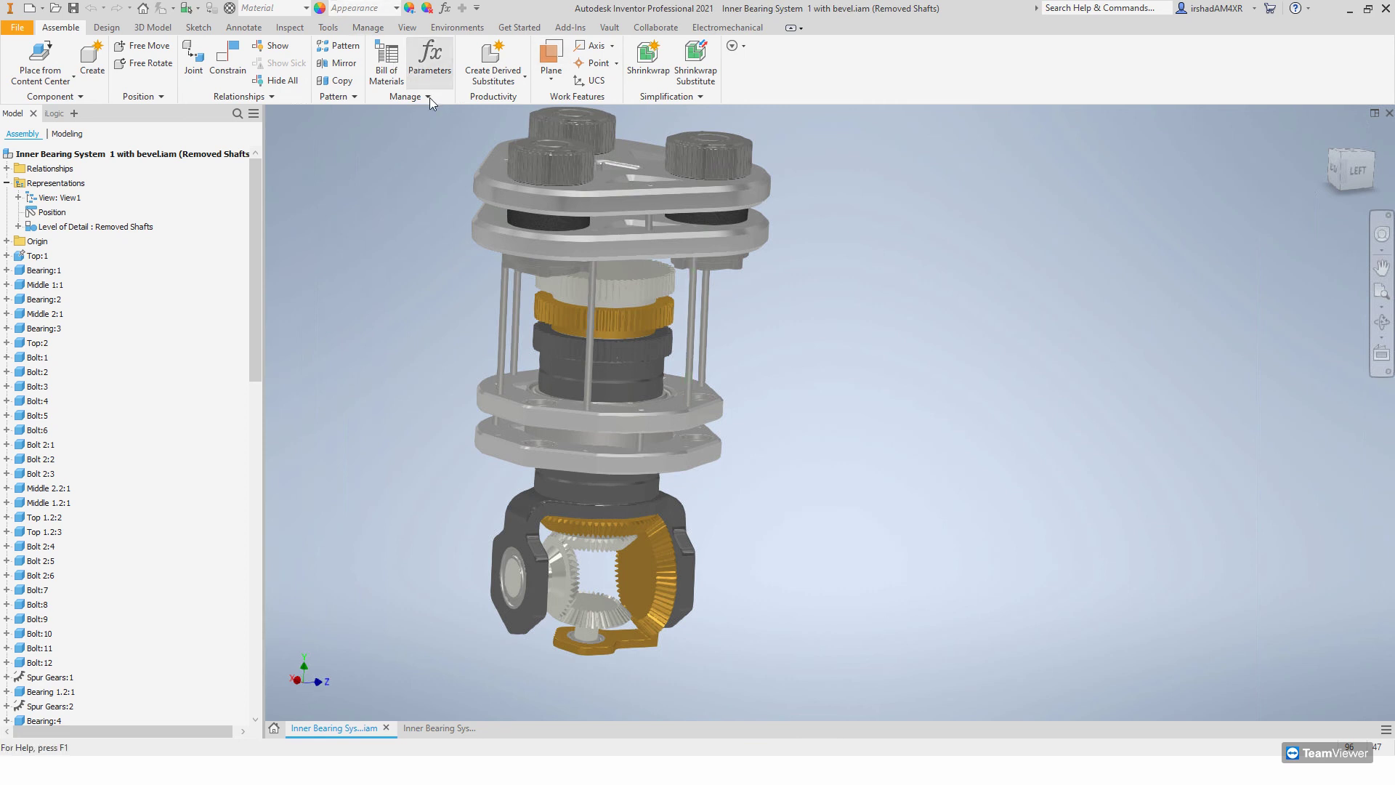
# - Open the assembly's bill of materials, look through the listed components in the model data, and close it
pyautogui.click(430, 61)
pyautogui.press('Escape')
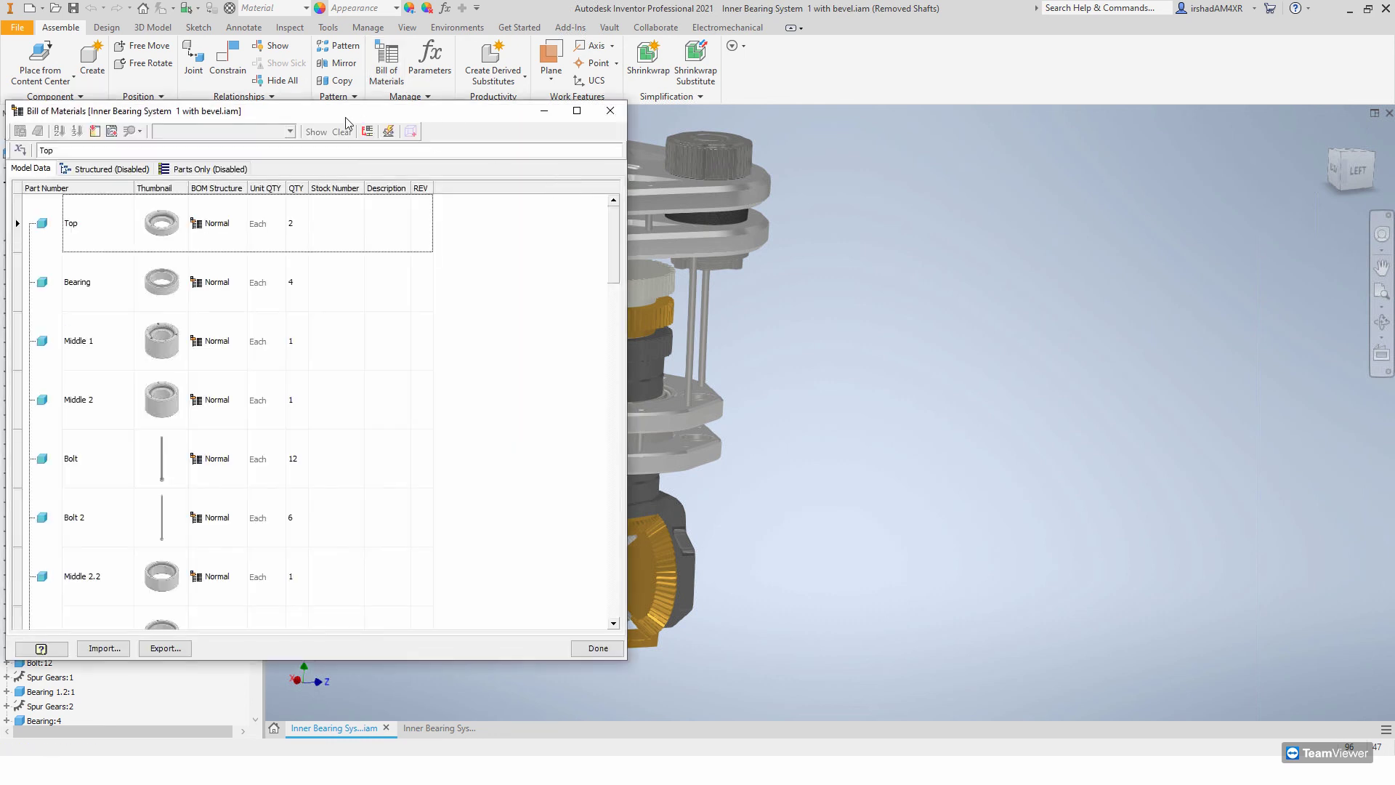
pyautogui.moveTo(483, 113); pyautogui.dragTo(656, 103)
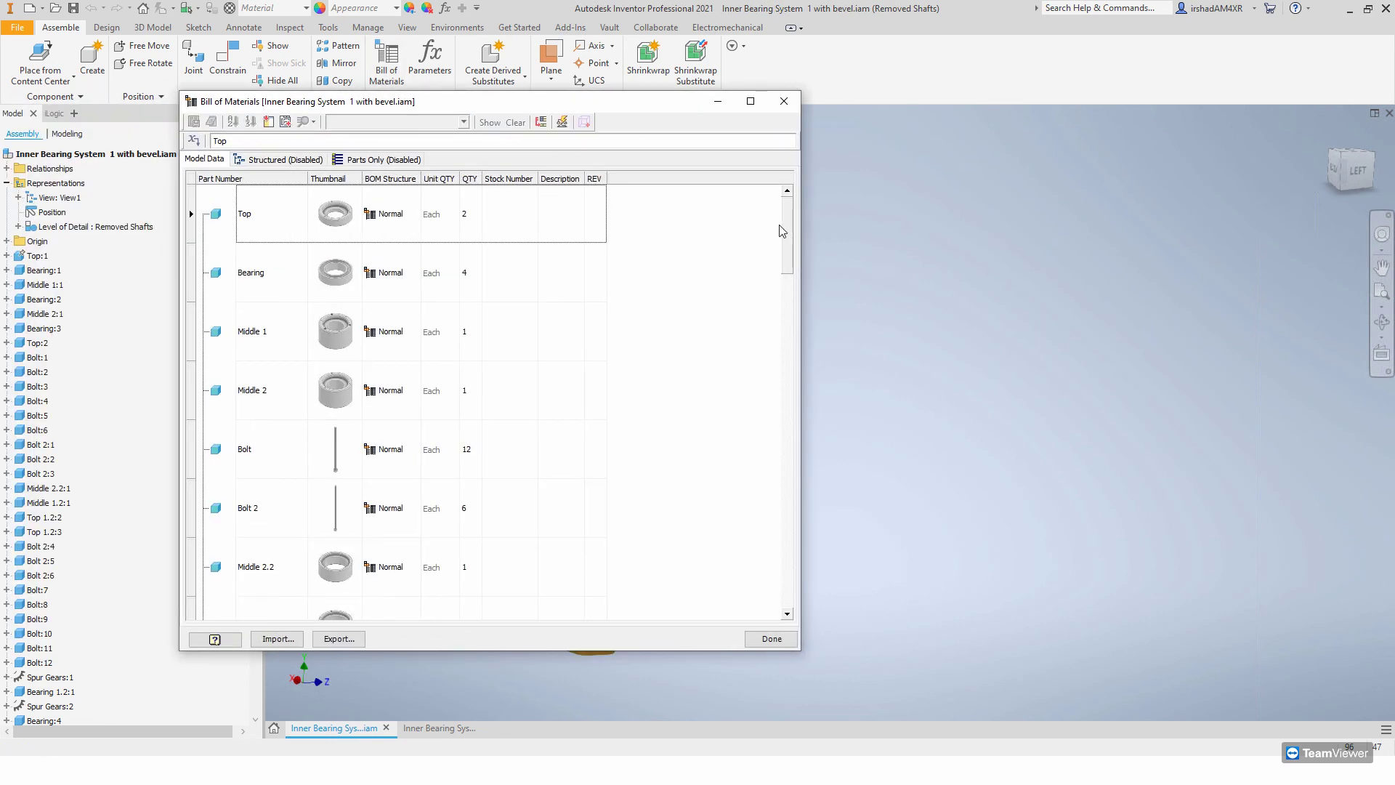
pyautogui.moveTo(791, 233); pyautogui.dragTo(810, 579)
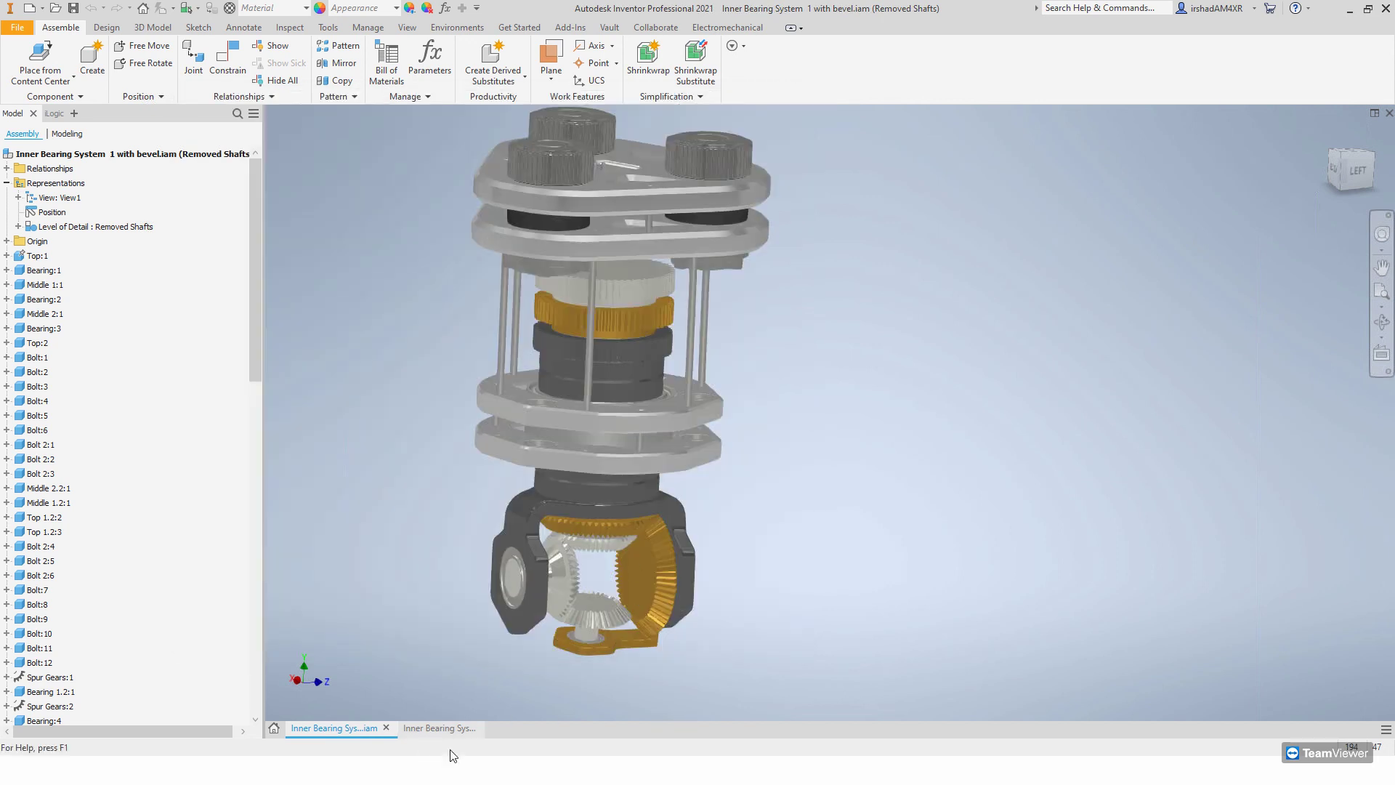
# - Return to the Inner Bearing System drawing and make Sheet:2 the active sheet
pyautogui.click(439, 728)
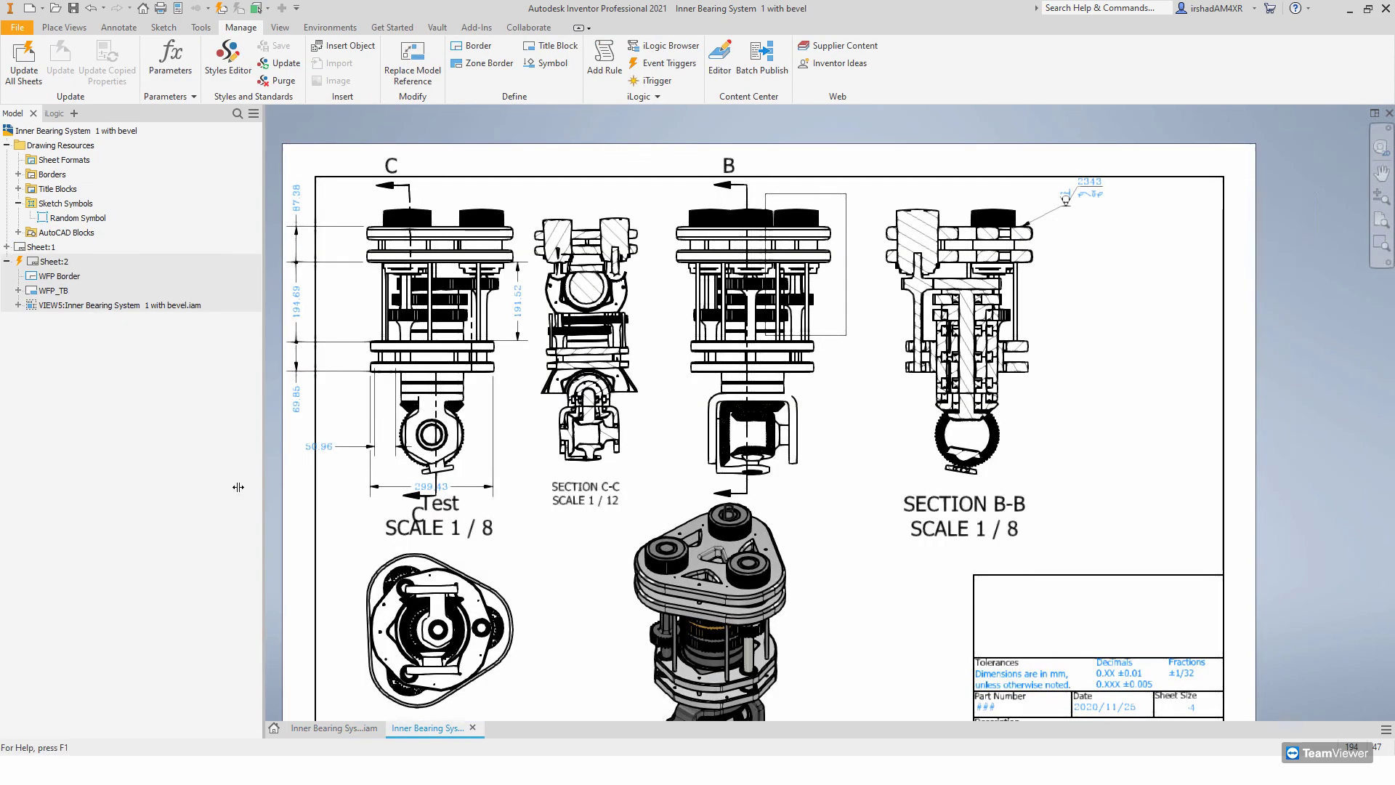
pyautogui.rightClick(45, 262)
pyautogui.click(78, 320)
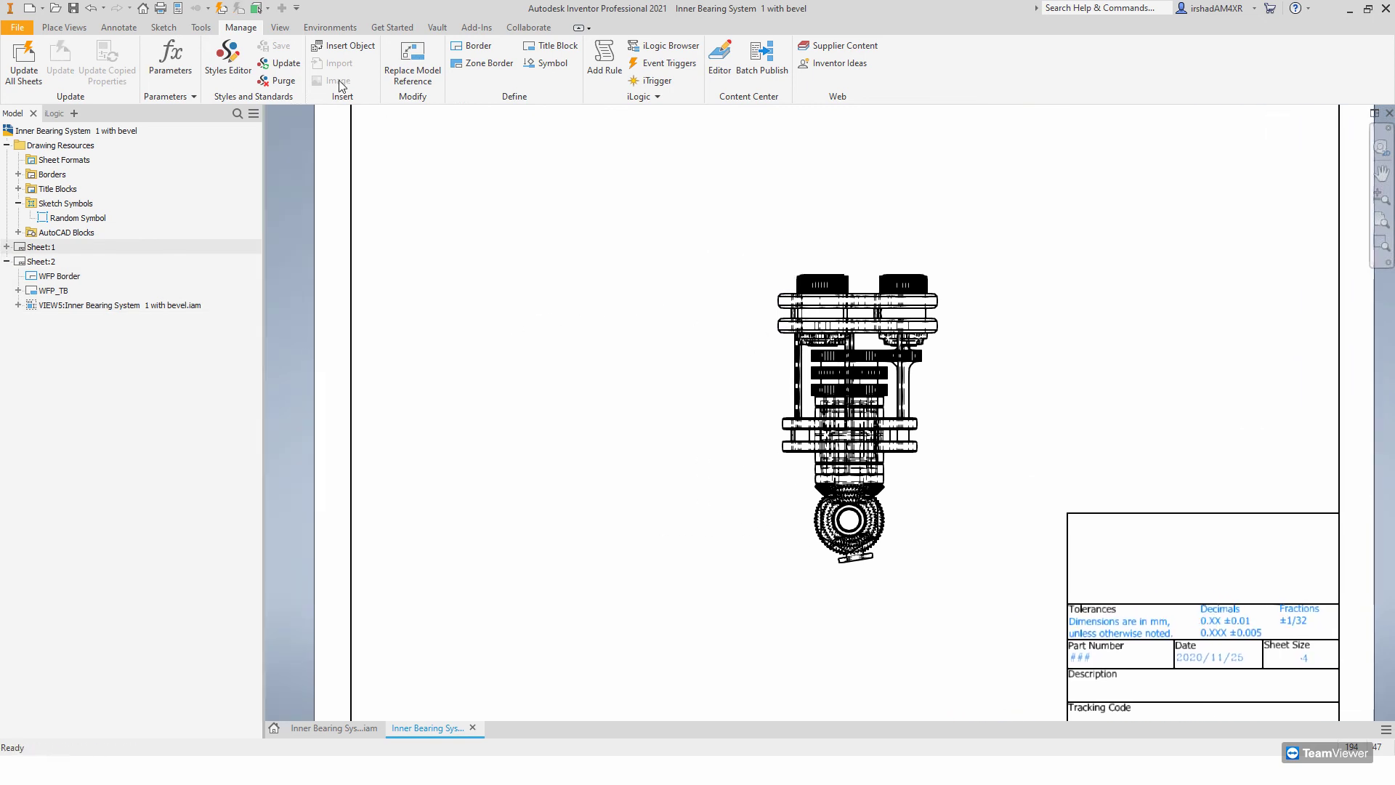
# - Start a parts list on Sheet:2 with the bearing system view as its source
pyautogui.click(84, 32)
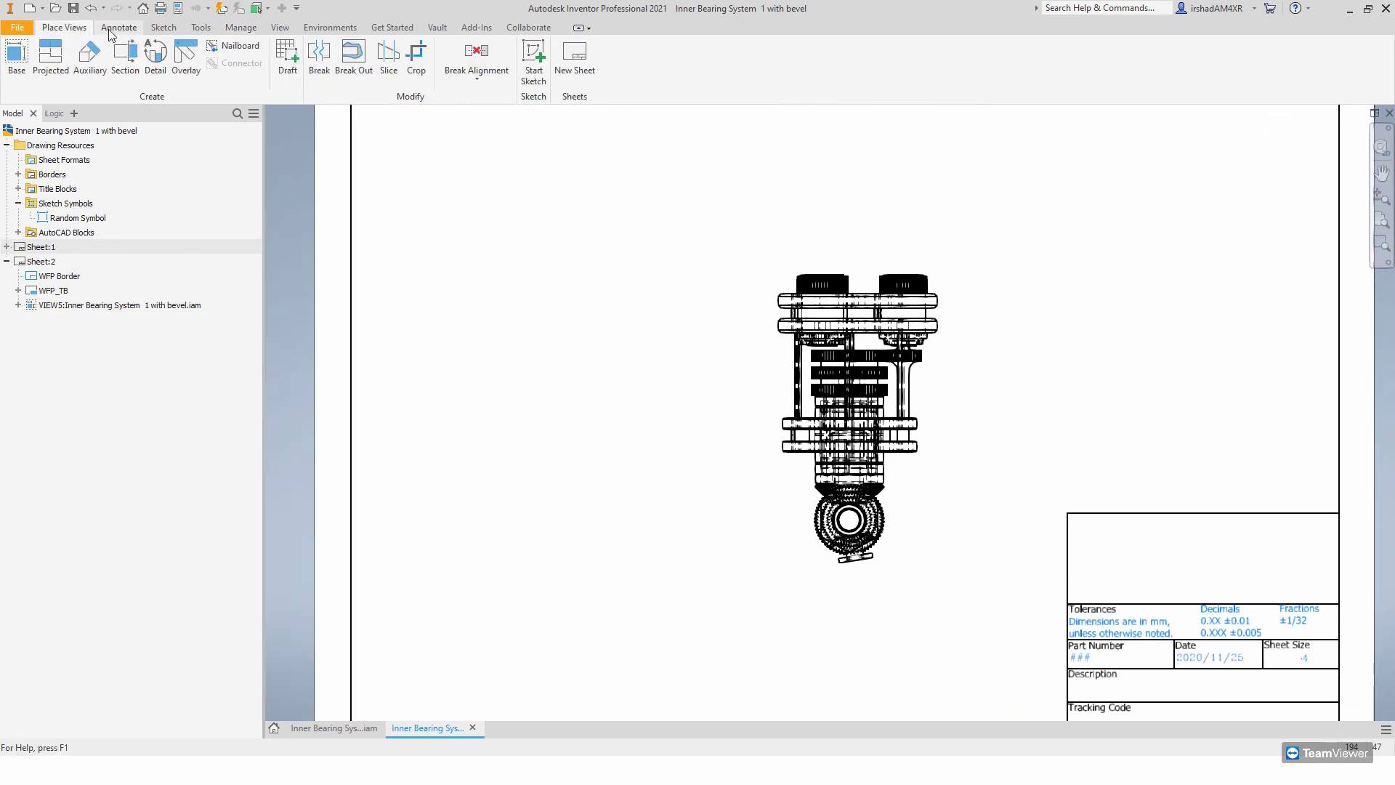
pyautogui.click(113, 32)
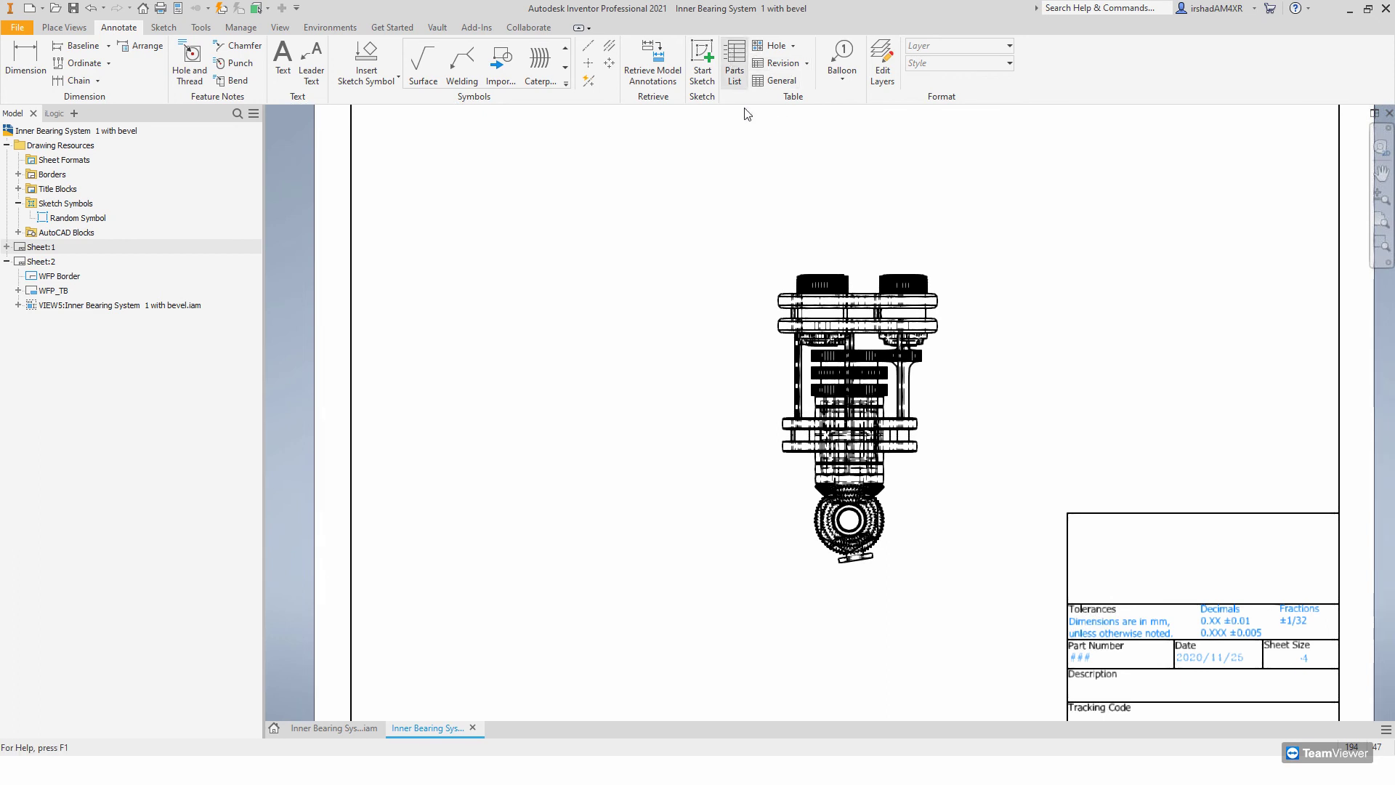
pyautogui.click(734, 62)
pyautogui.moveTo(450, 246); pyautogui.dragTo(503, 335, button='middle')
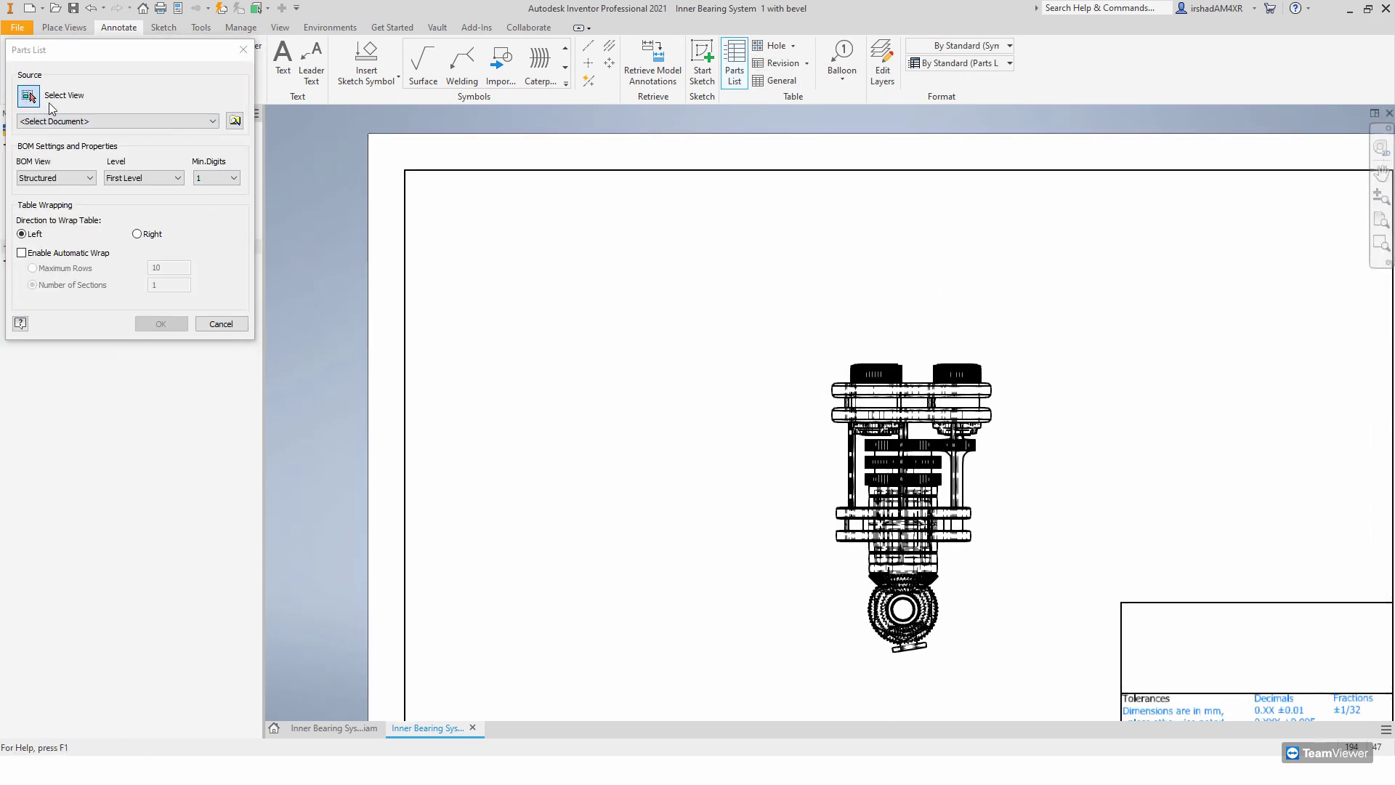
pyautogui.click(840, 349)
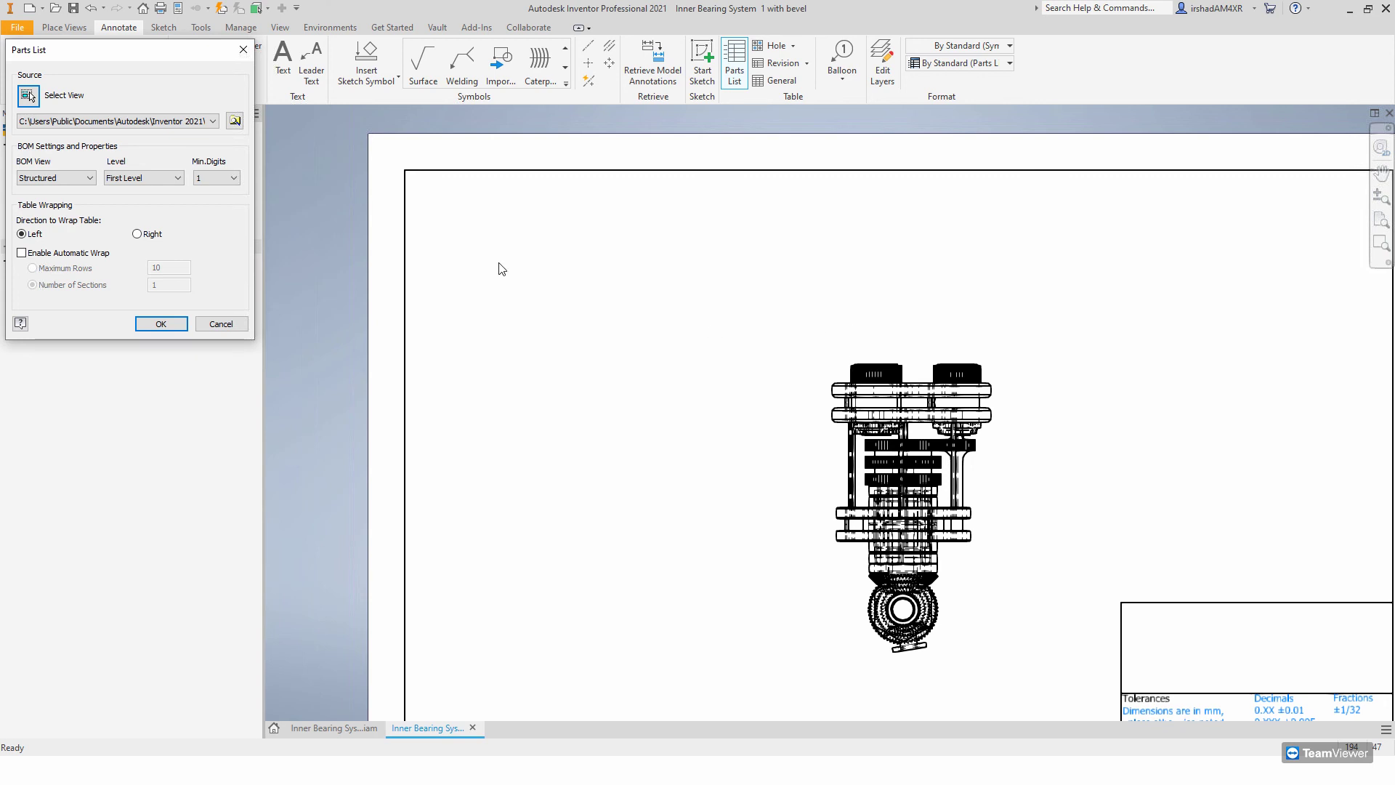
# - Keep the parts list's BOM view as Structured and set its level to All Levels
pyautogui.click(144, 179)
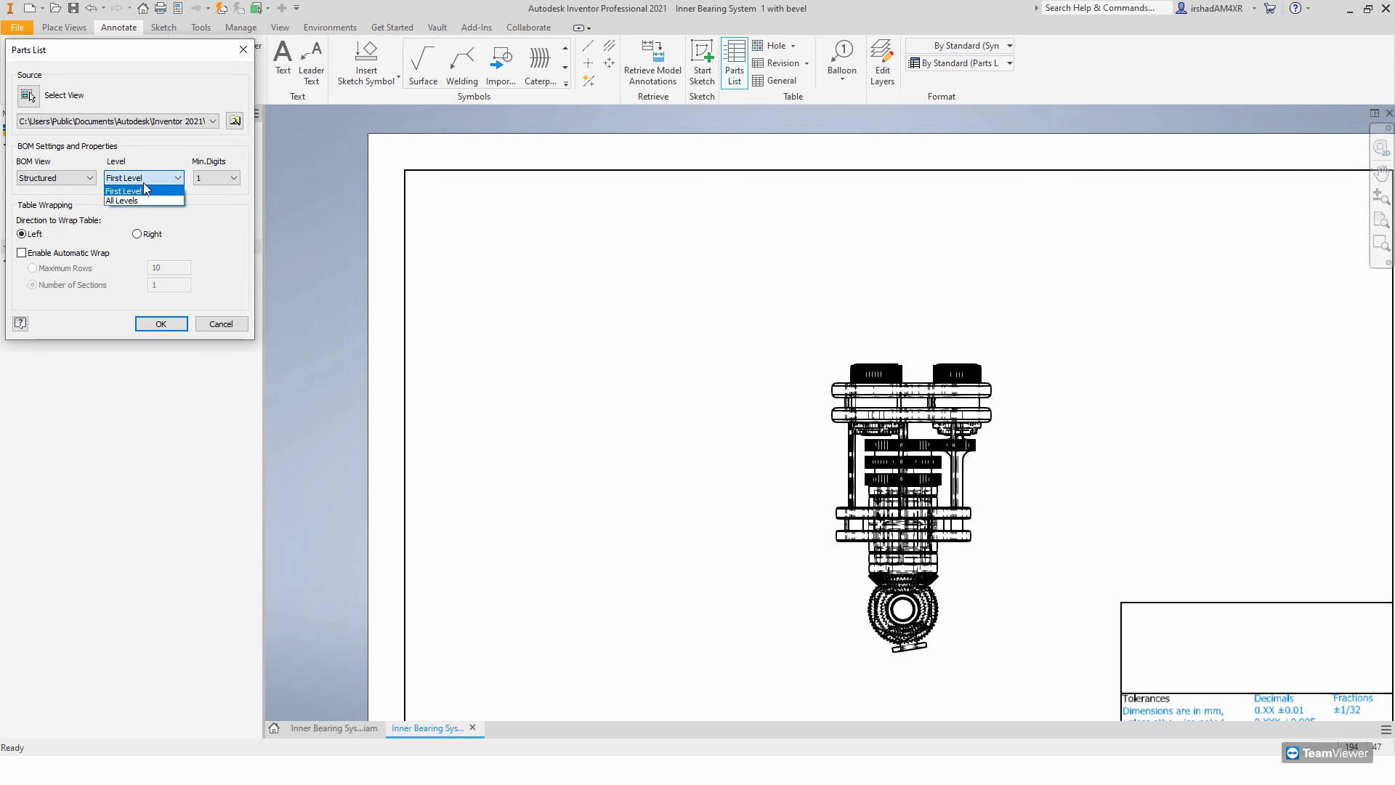
pyautogui.click(145, 190)
pyautogui.click(91, 179)
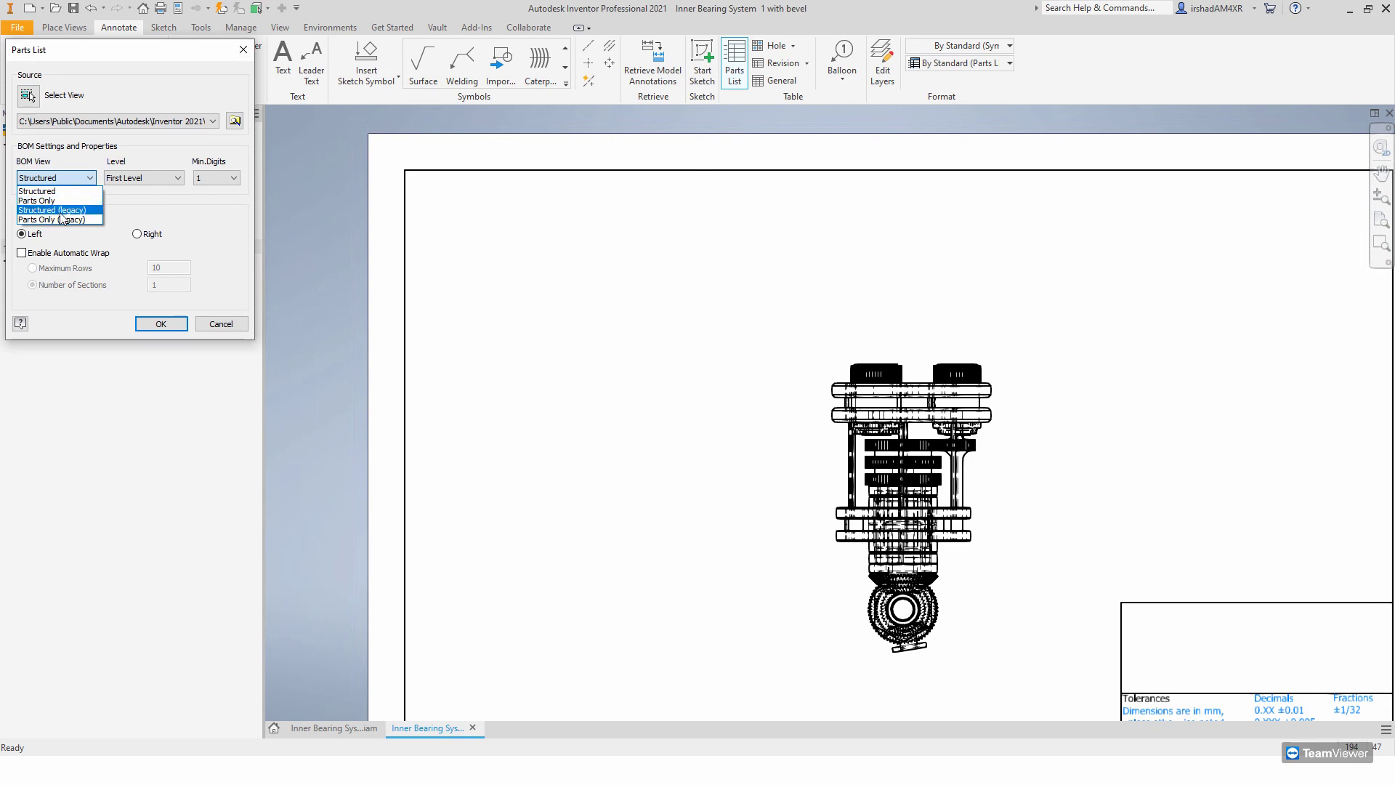
pyautogui.click(139, 184)
pyautogui.click(142, 181)
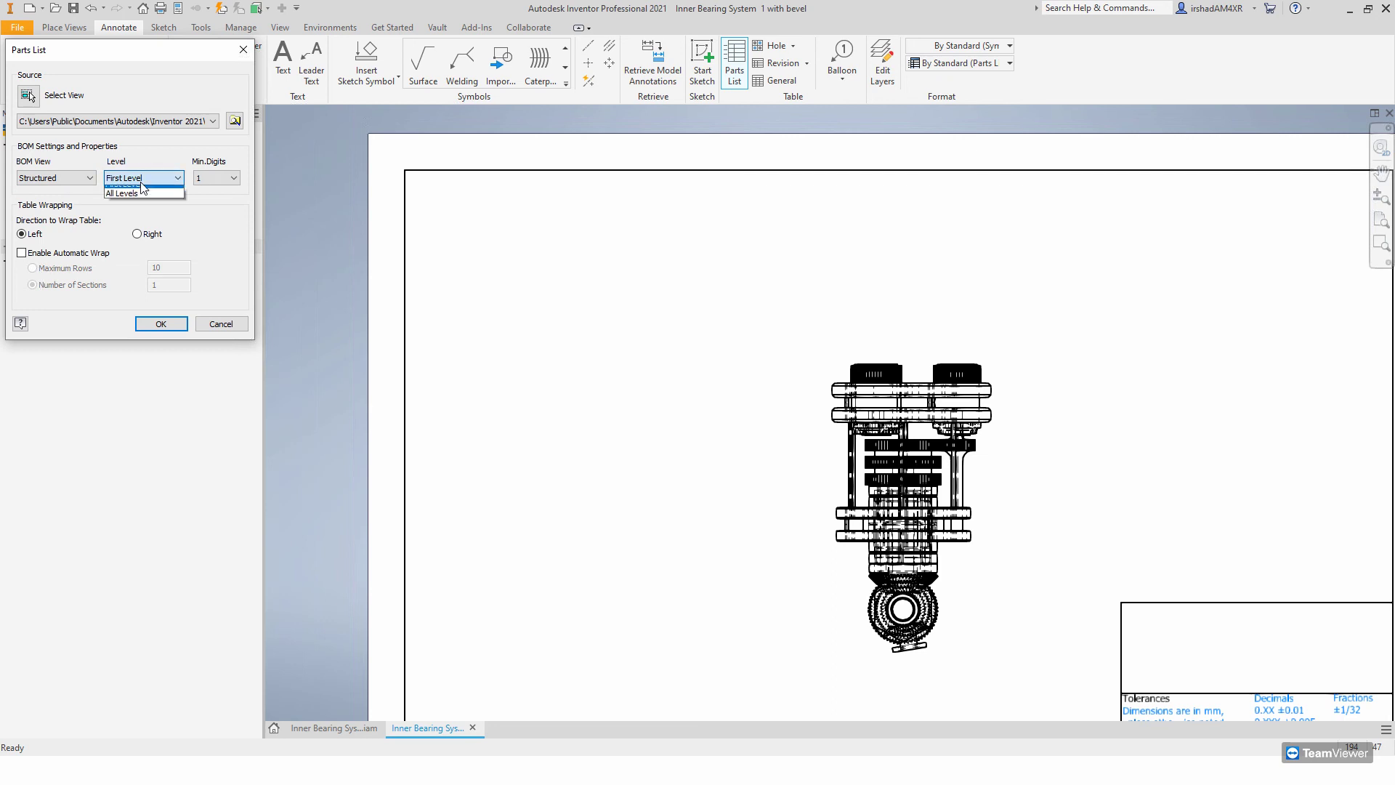
pyautogui.click(140, 201)
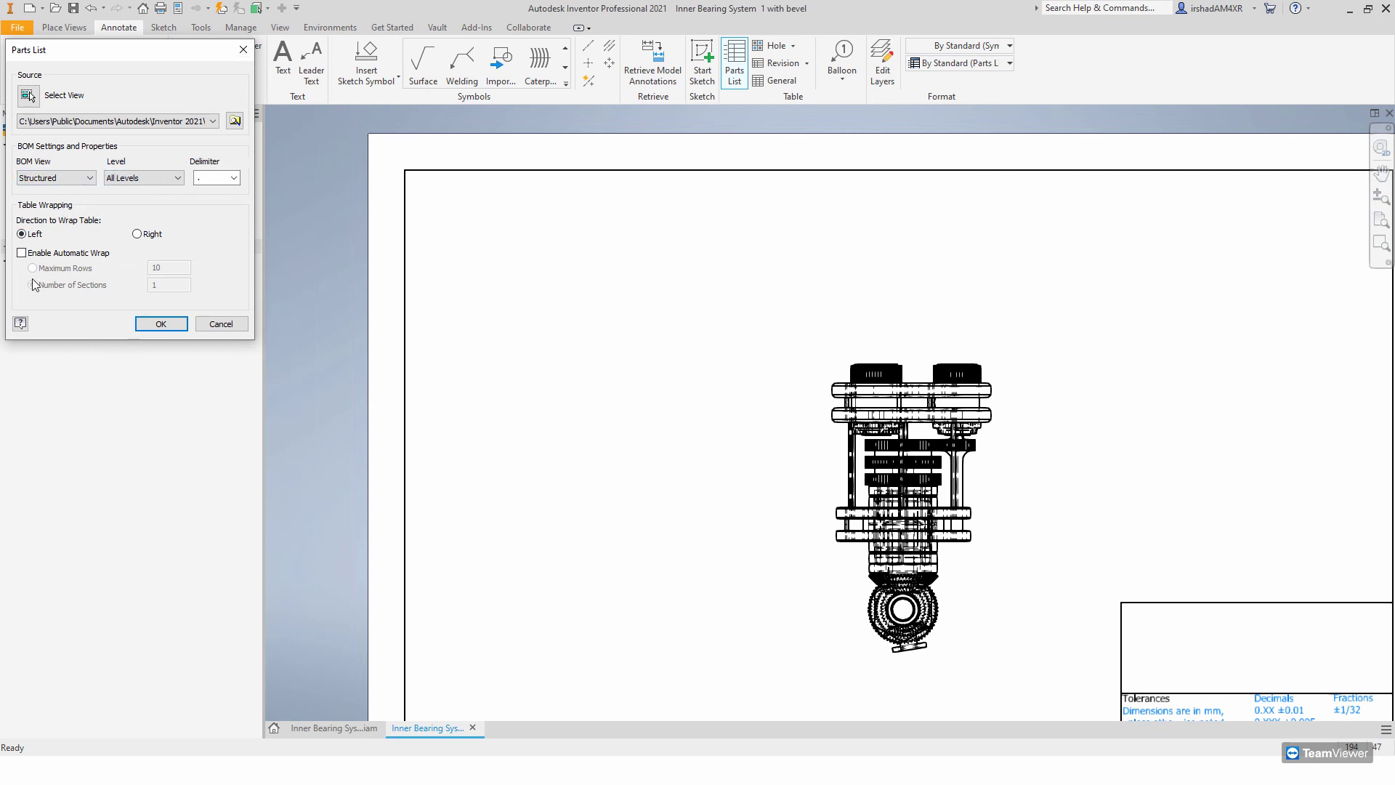
# - Enable the assembly's BOM view, place the parts list near the sheet's upper-left corner, and save the modified assembly
pyautogui.click(154, 324)
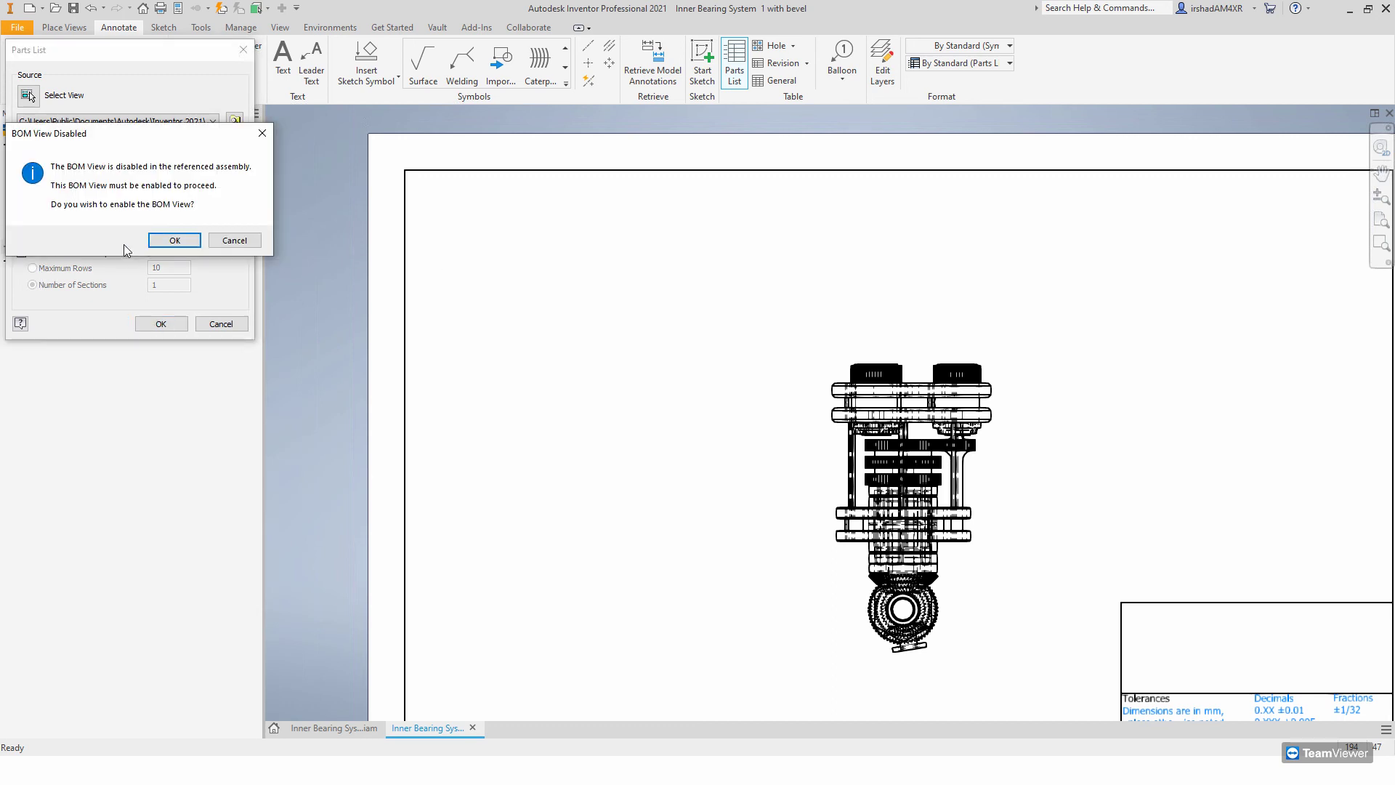
pyautogui.press('Return')
pyautogui.click(494, 226)
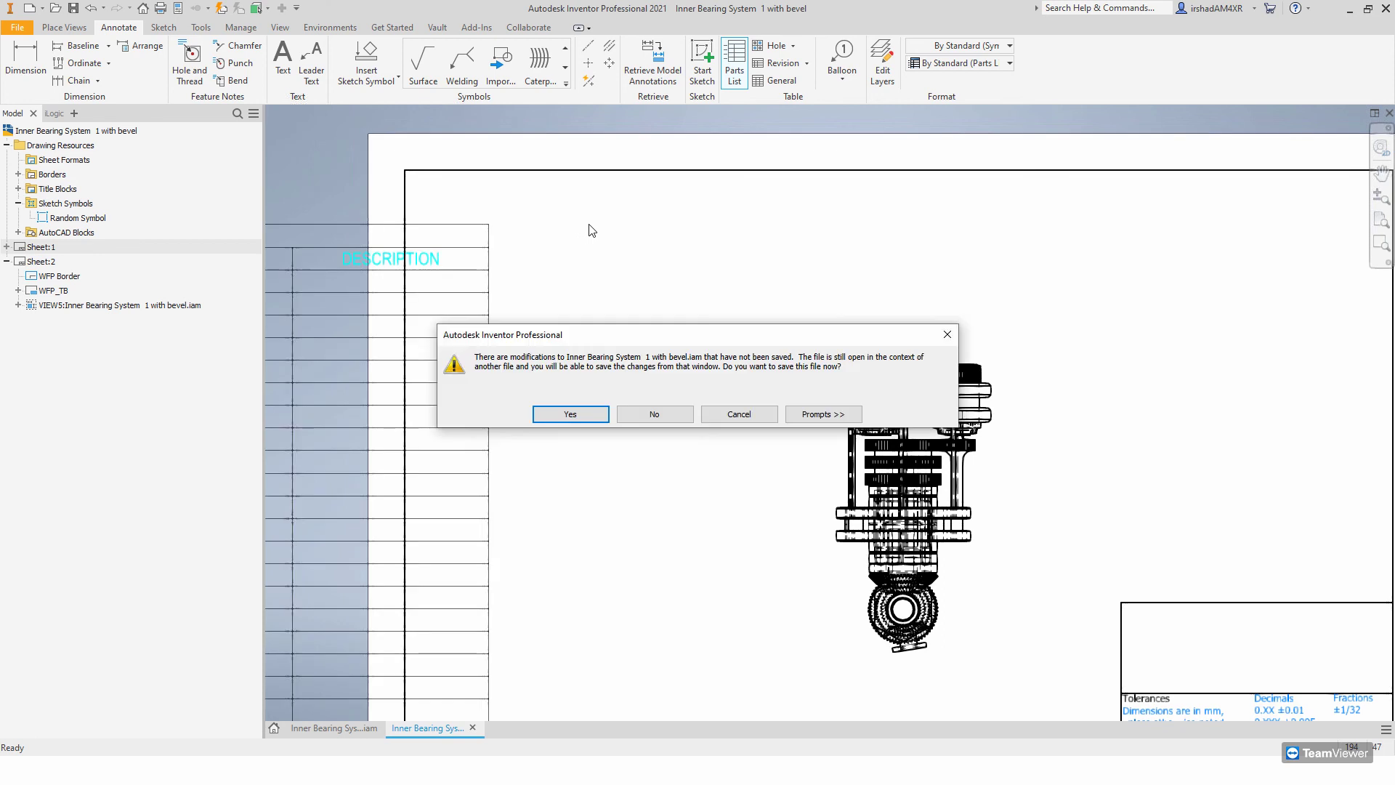
pyautogui.click(574, 411)
pyautogui.click(846, 272)
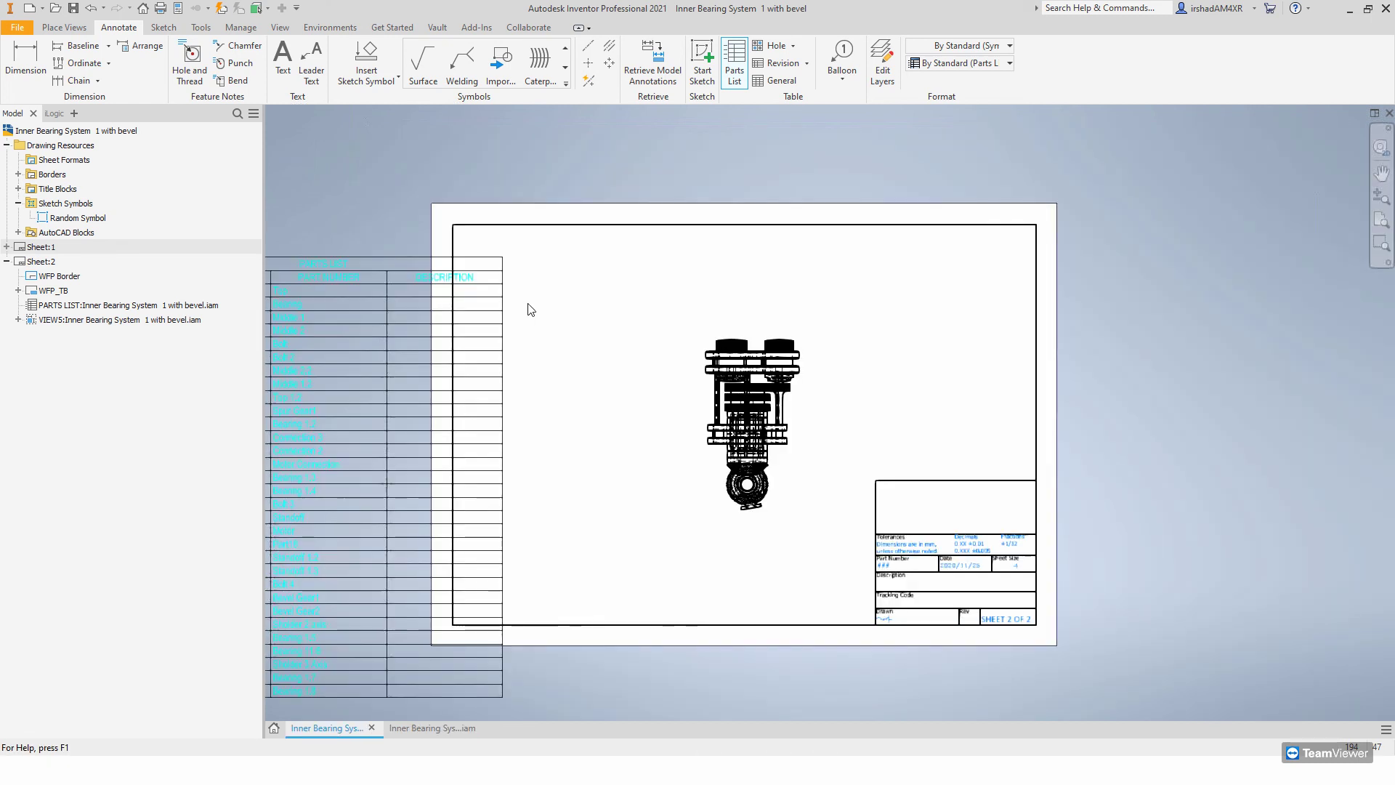
# - Narrow the parts list slightly and move it to the upper-left corner inside the sheet border
pyautogui.scroll(-2, 530, 310)
pyautogui.click(398, 274)
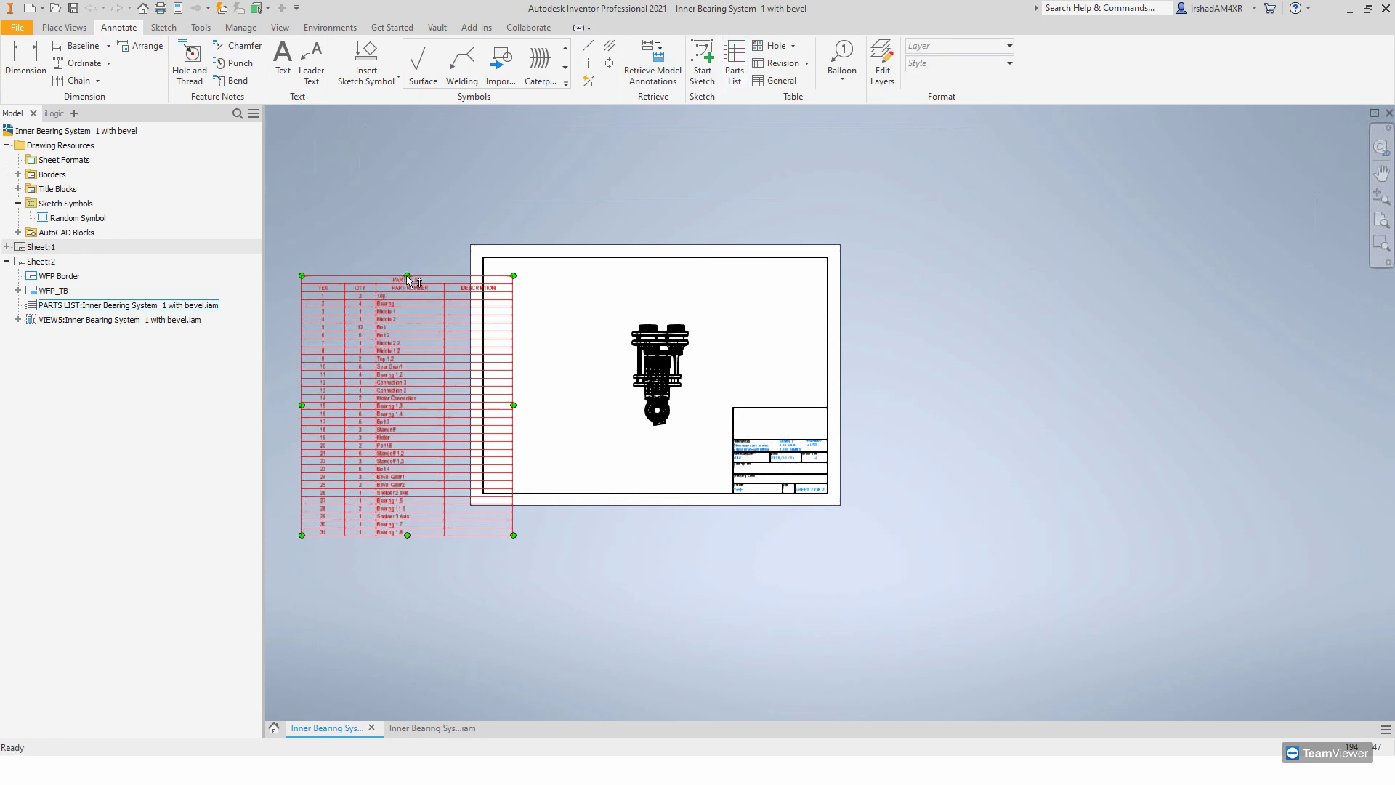
pyautogui.moveTo(513, 539); pyautogui.dragTo(506, 477)
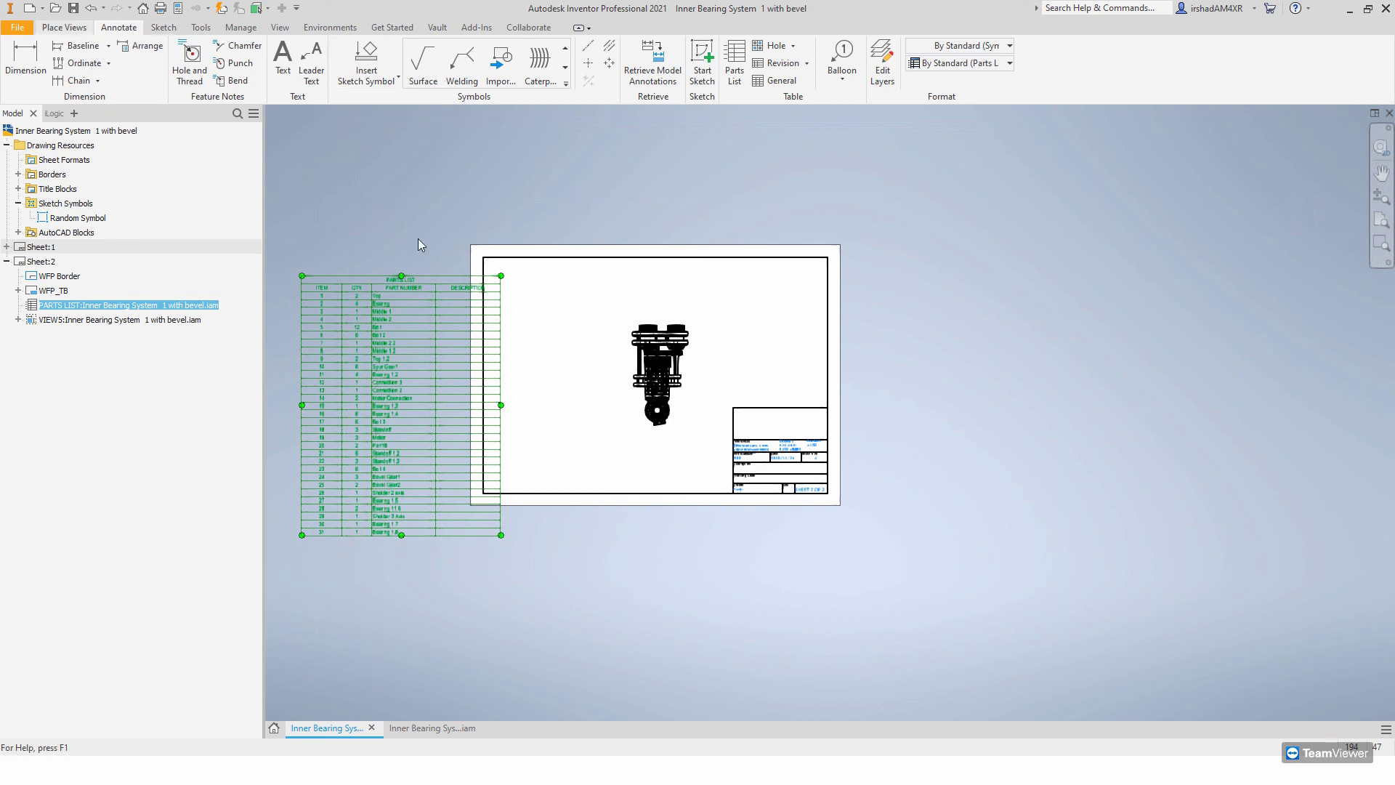
pyautogui.moveTo(430, 321); pyautogui.dragTo(569, 294)
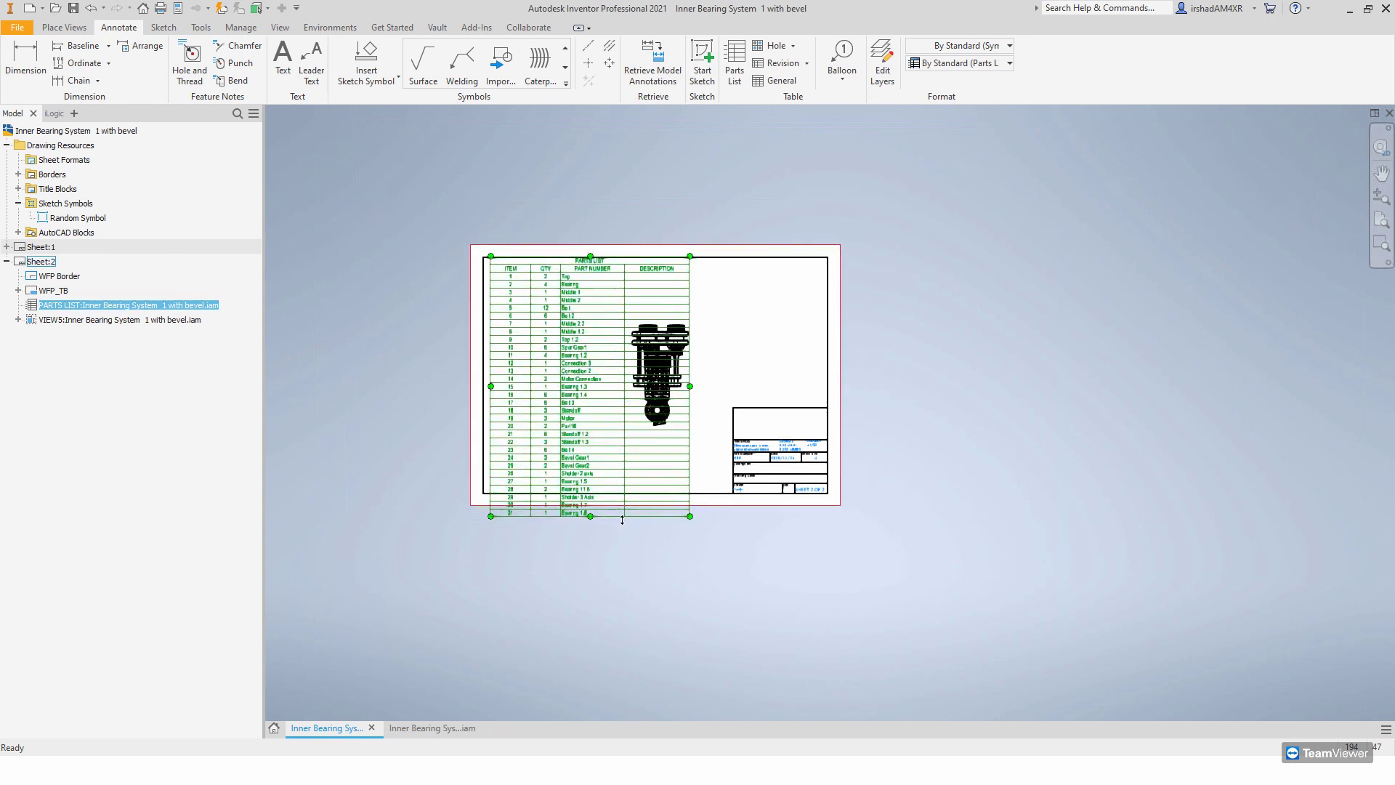
# - Try to shorten the parts list from its lower edge, open it for editing and look through its rows
pyautogui.moveTo(590, 516); pyautogui.dragTo(591, 485)
pyautogui.rightClick(591, 483)
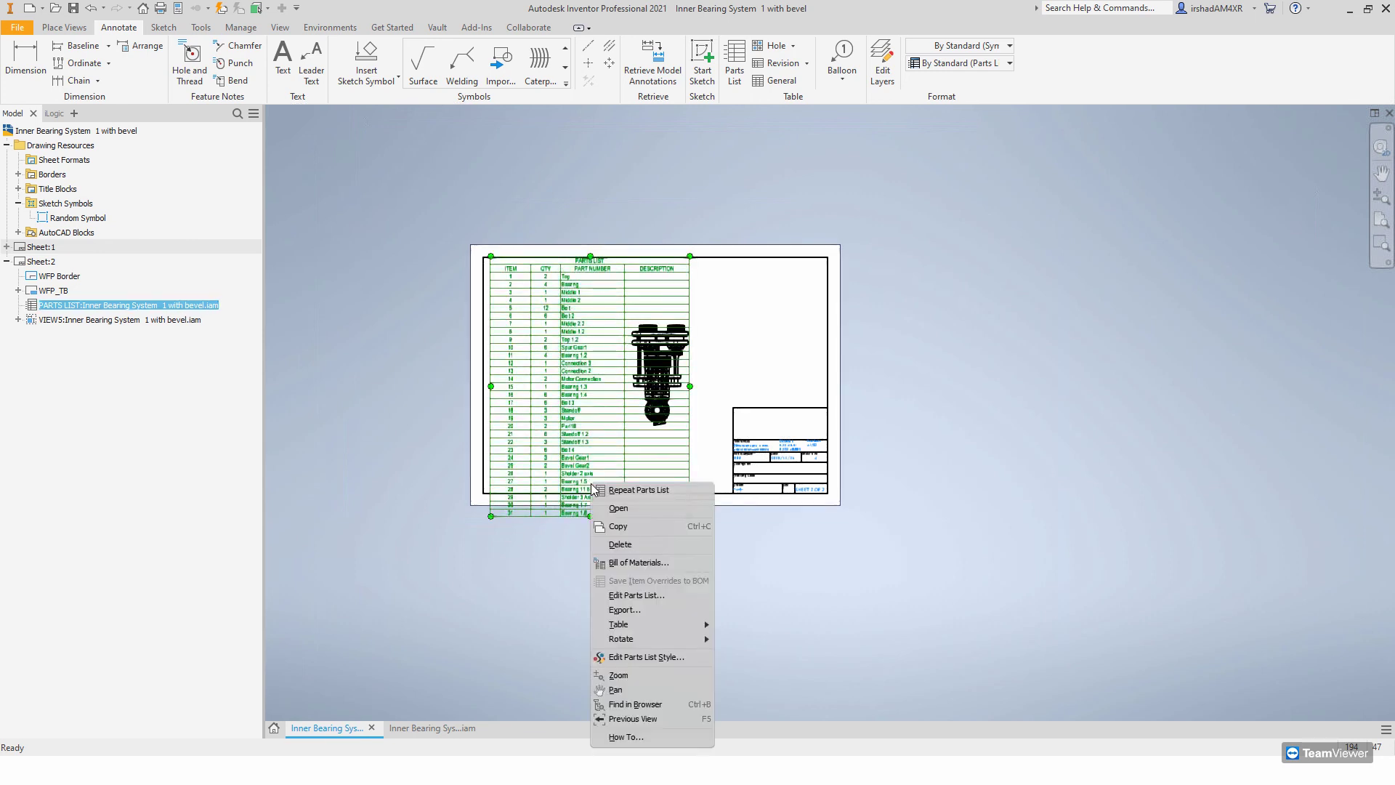
pyautogui.moveTo(656, 625)
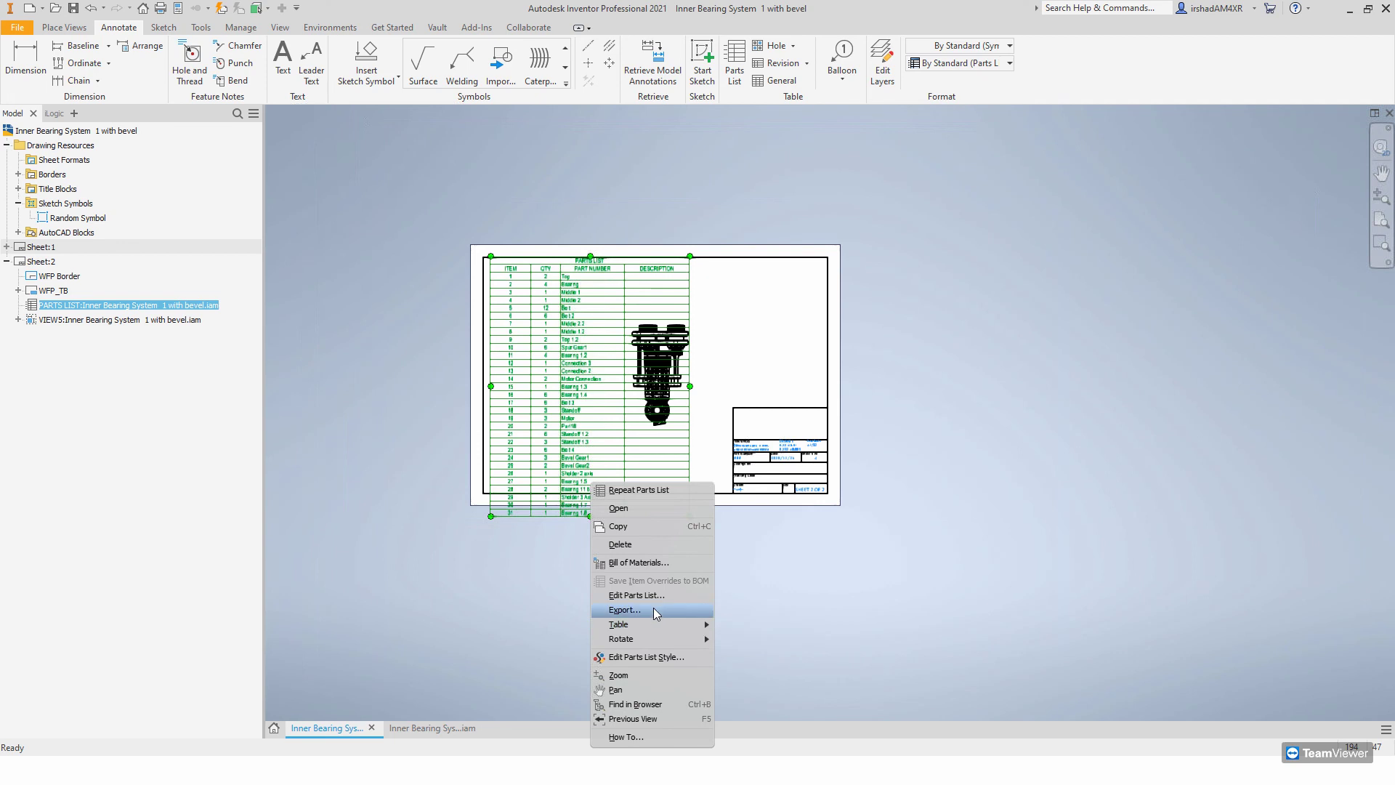
pyautogui.click(653, 595)
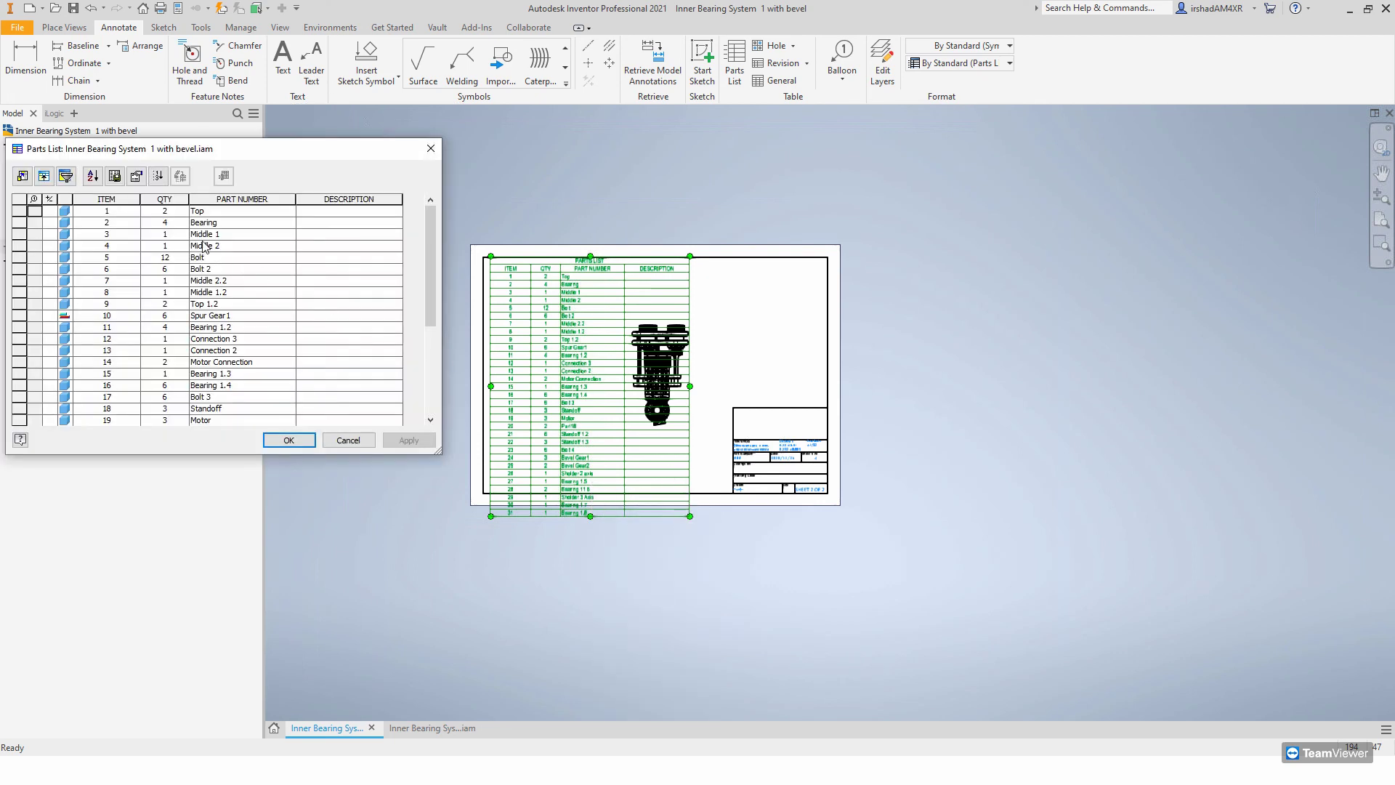
pyautogui.moveTo(426, 242); pyautogui.dragTo(425, 314)
pyautogui.click(240, 305)
pyautogui.moveTo(238, 306); pyautogui.dragTo(45, 177)
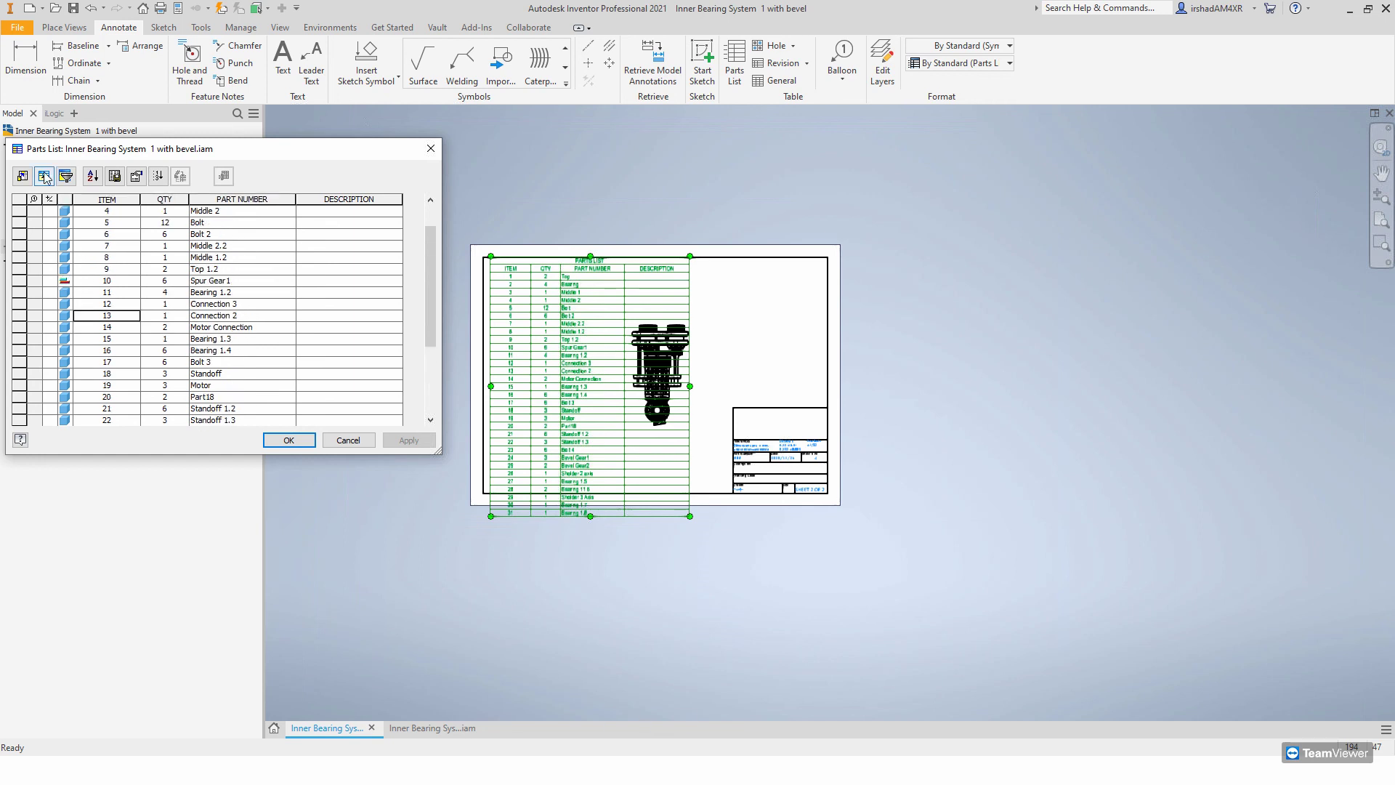
# - Set the column header text style in the parts list's table layout to MyText and apply it
pyautogui.click(138, 178)
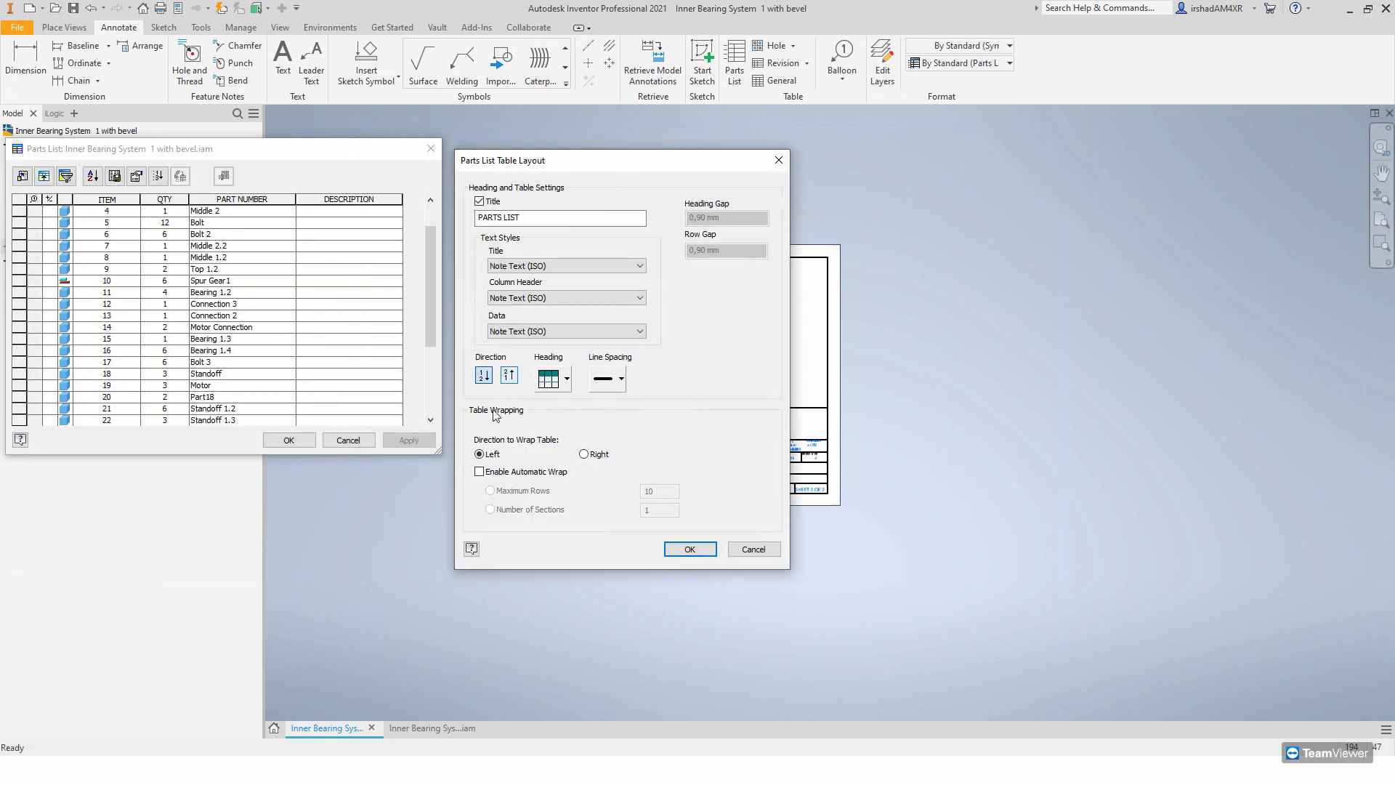
pyautogui.click(508, 215)
pyautogui.click(560, 267)
pyautogui.click(561, 269)
pyautogui.click(564, 299)
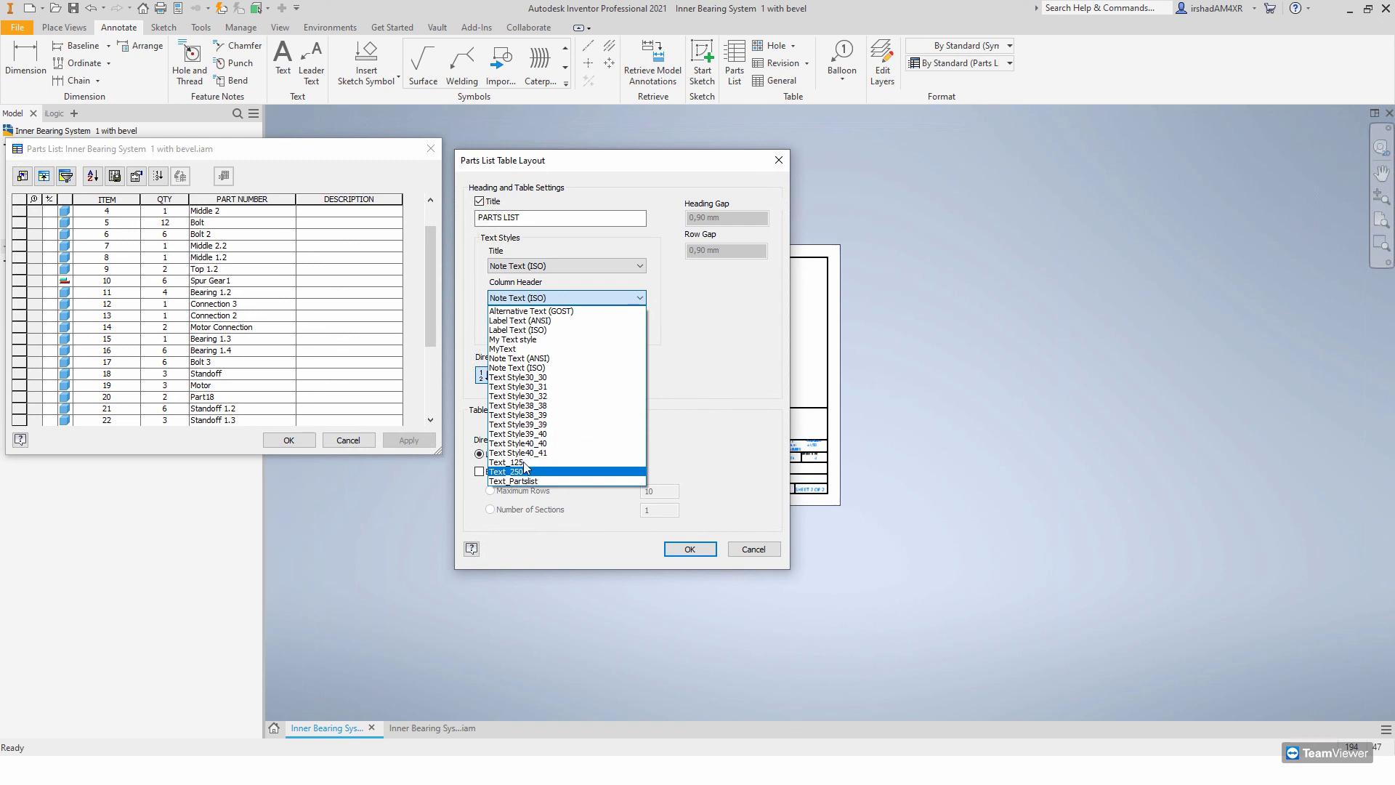
pyautogui.click(528, 348)
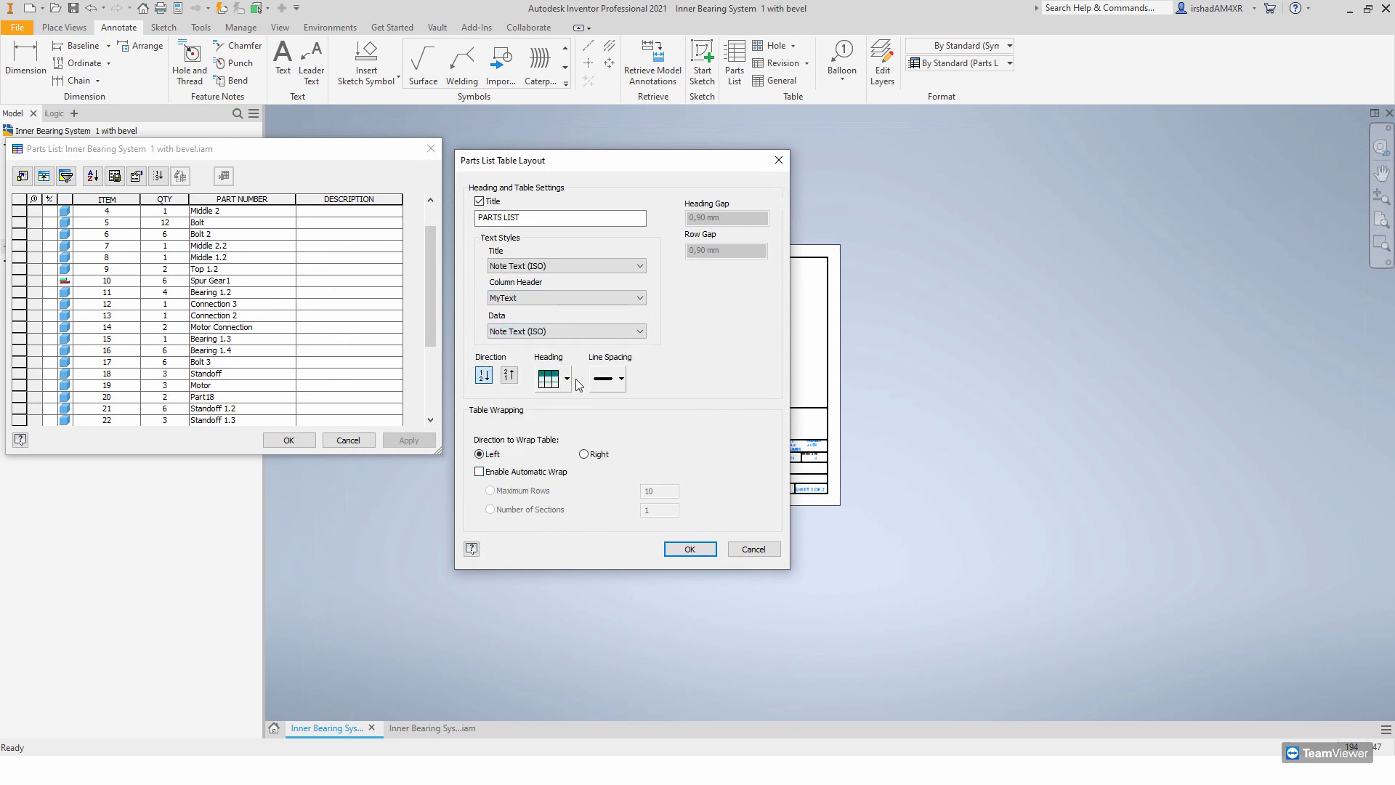
pyautogui.click(622, 380)
pyautogui.click(617, 382)
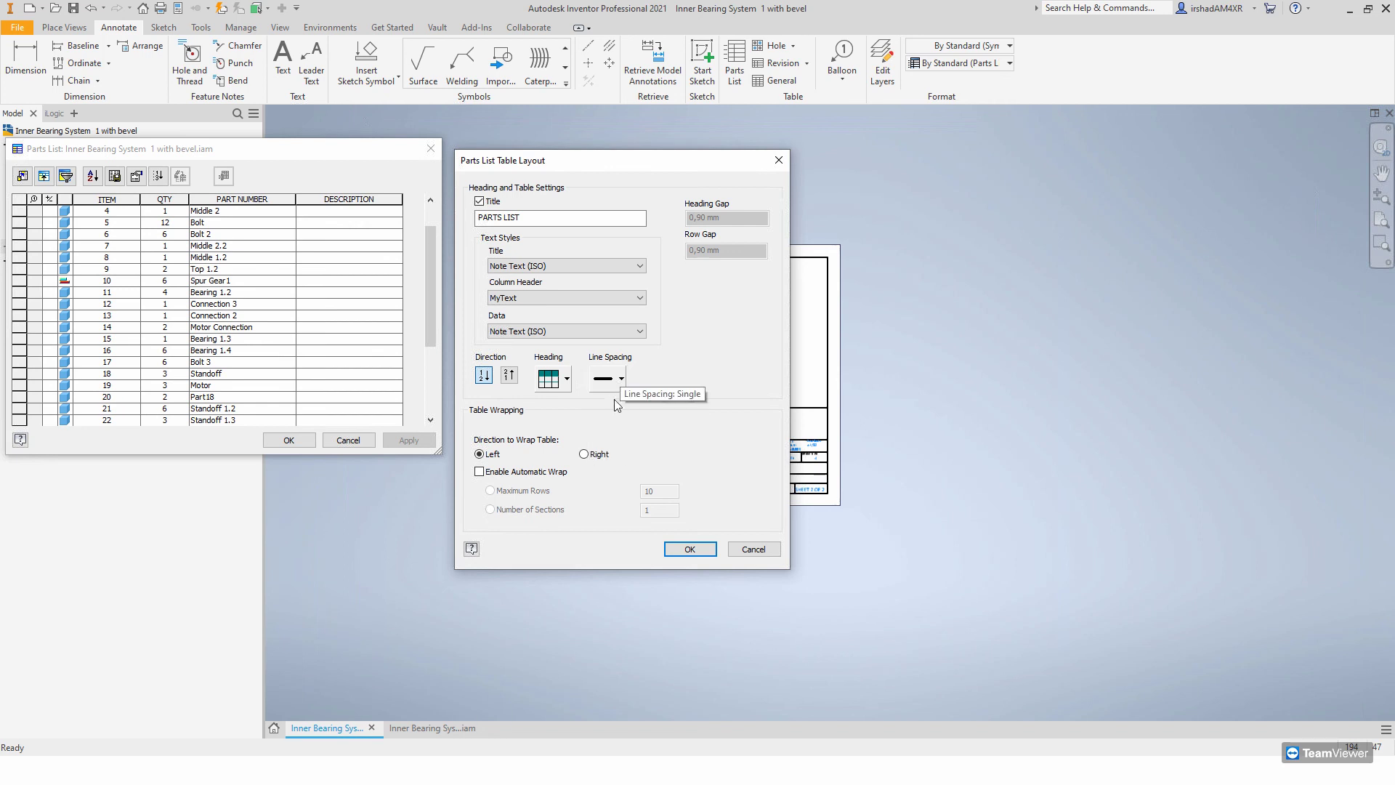
pyautogui.click(689, 548)
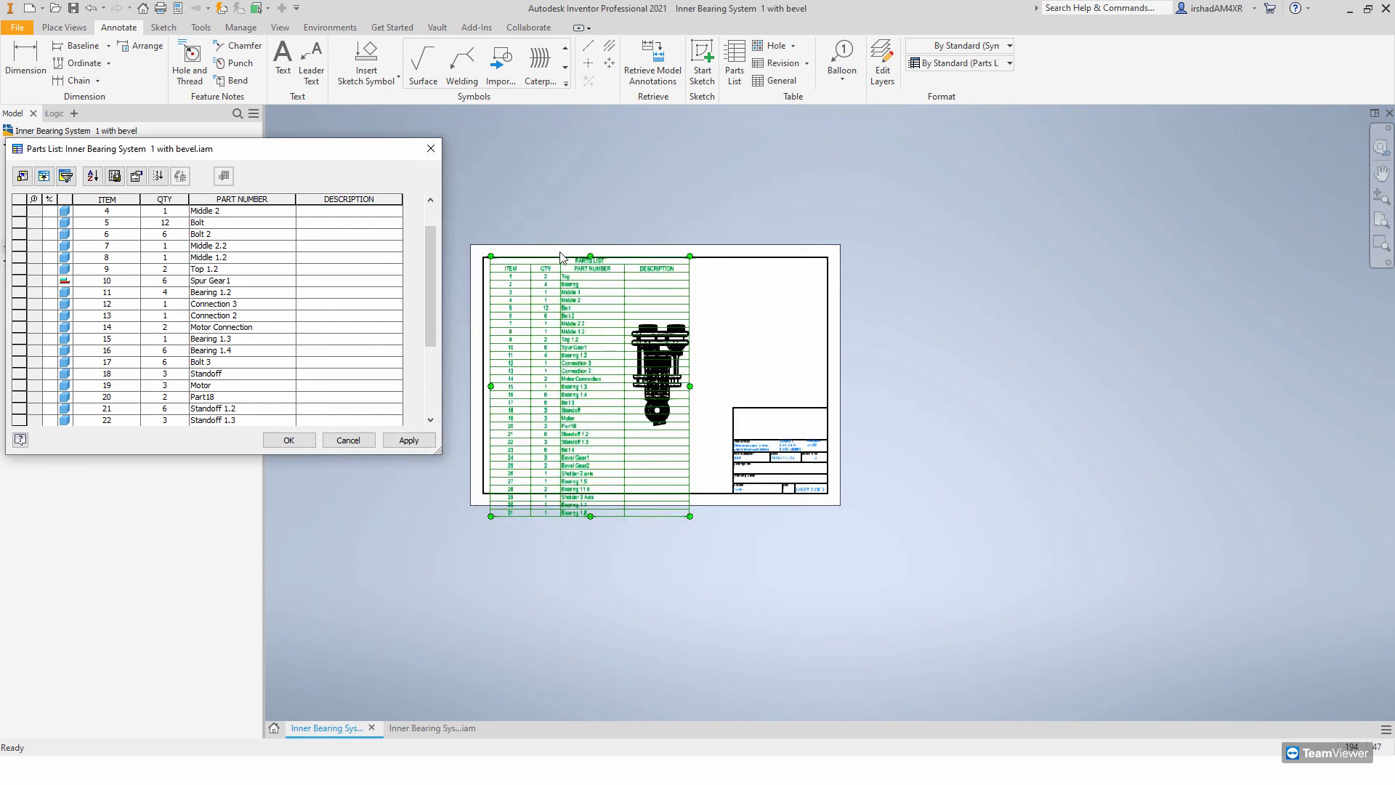
pyautogui.click(407, 440)
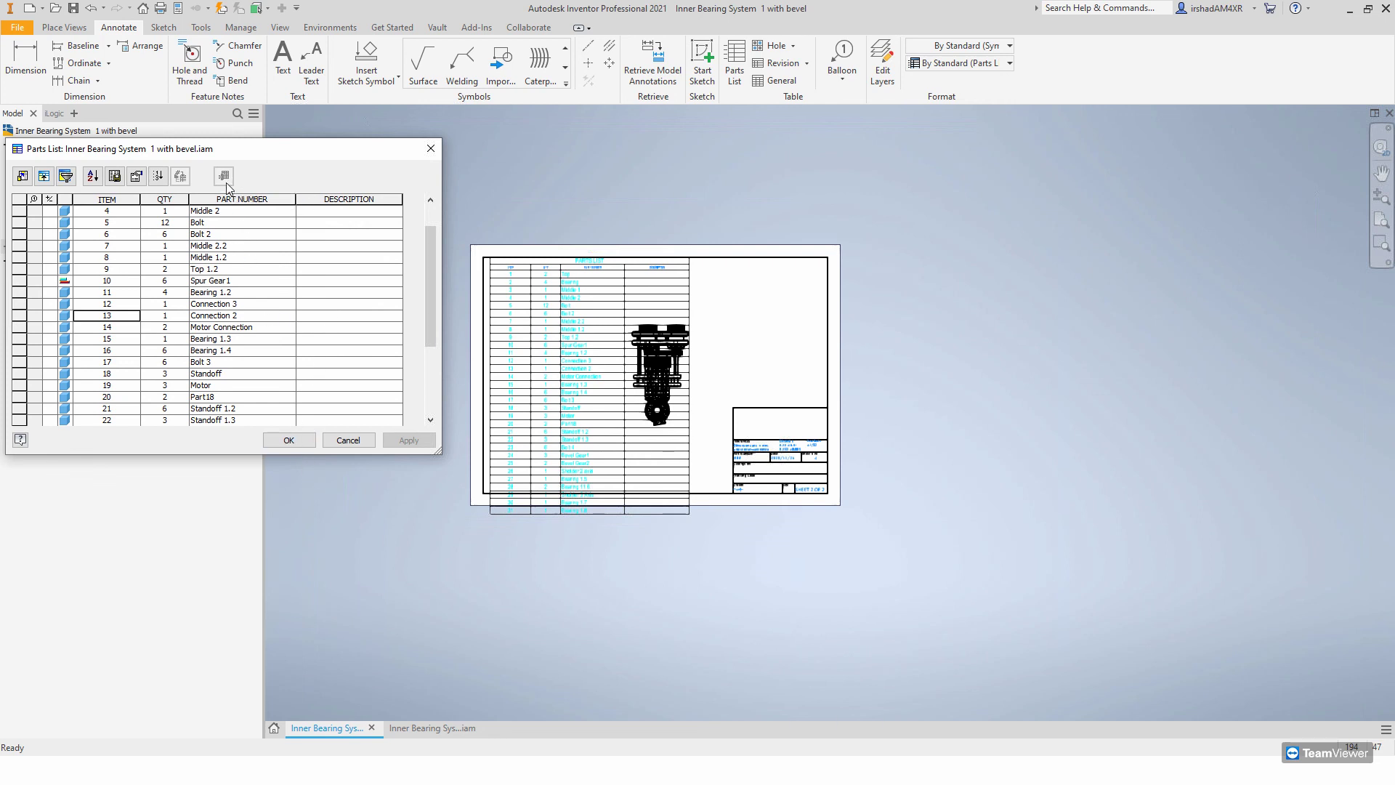
# - Examine the properties available as parts list columns, leaving the column chooser and parts list editor without saving
pyautogui.moveTo(231, 149); pyautogui.dragTo(438, 152)
pyautogui.click(323, 239)
pyautogui.click(372, 181)
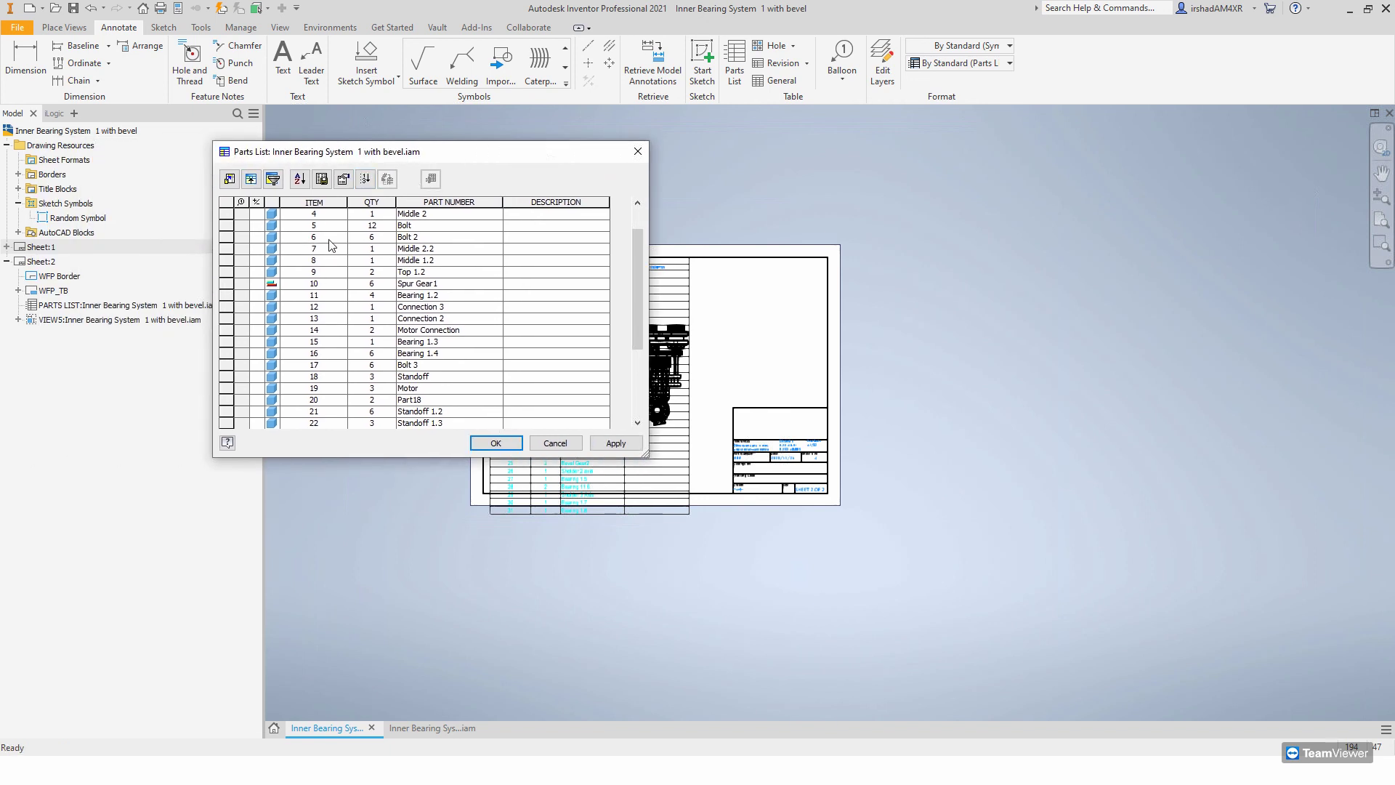
pyautogui.scroll(1, 331, 245)
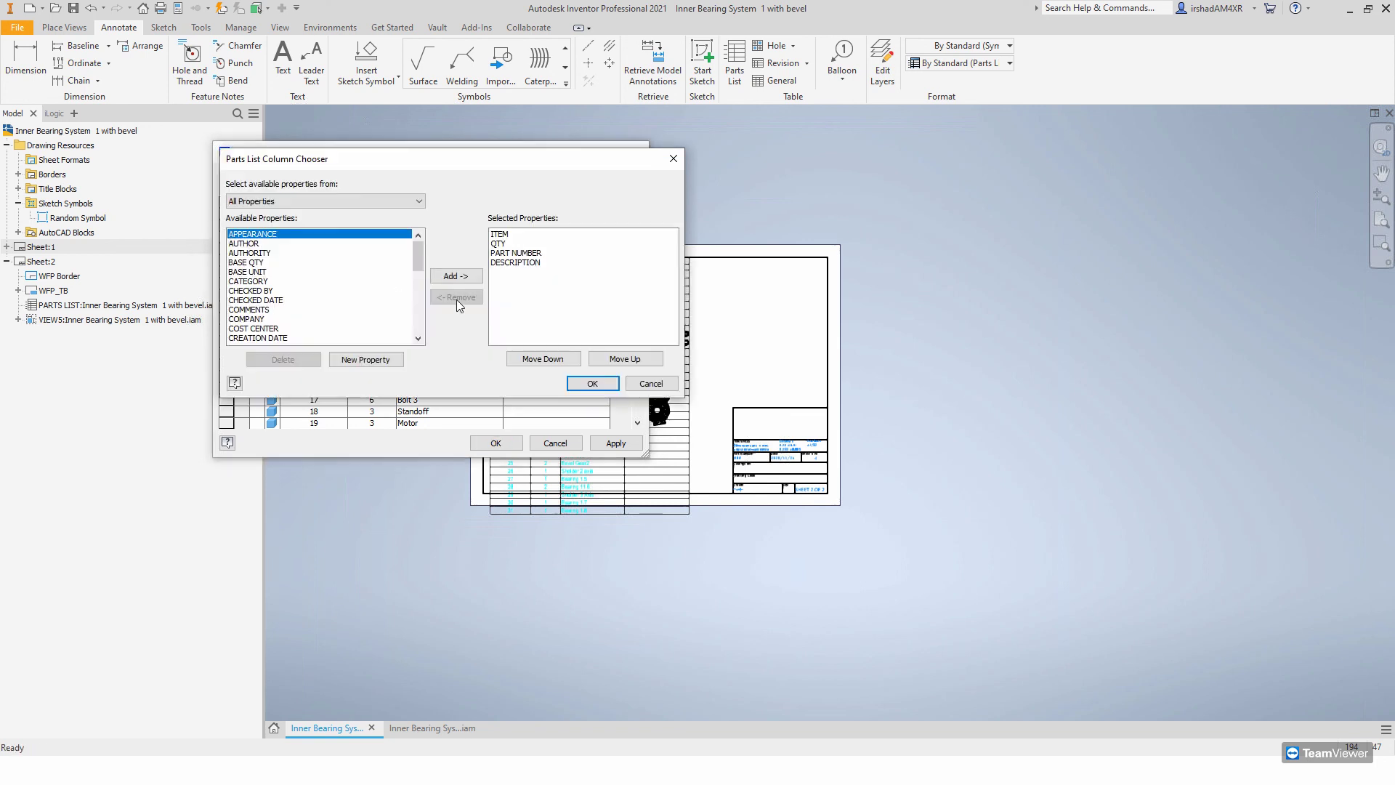
pyautogui.moveTo(417, 256); pyautogui.dragTo(422, 324)
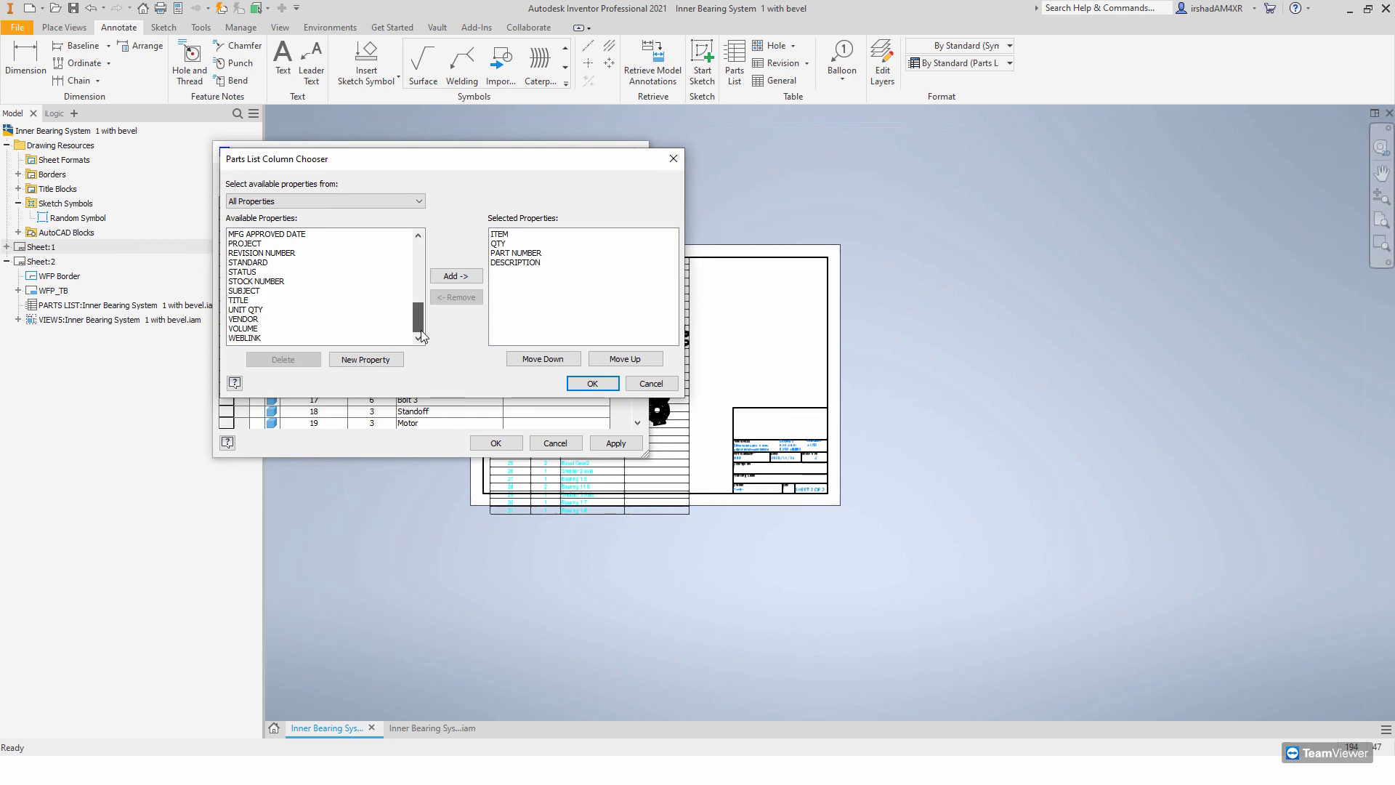
pyautogui.click(642, 384)
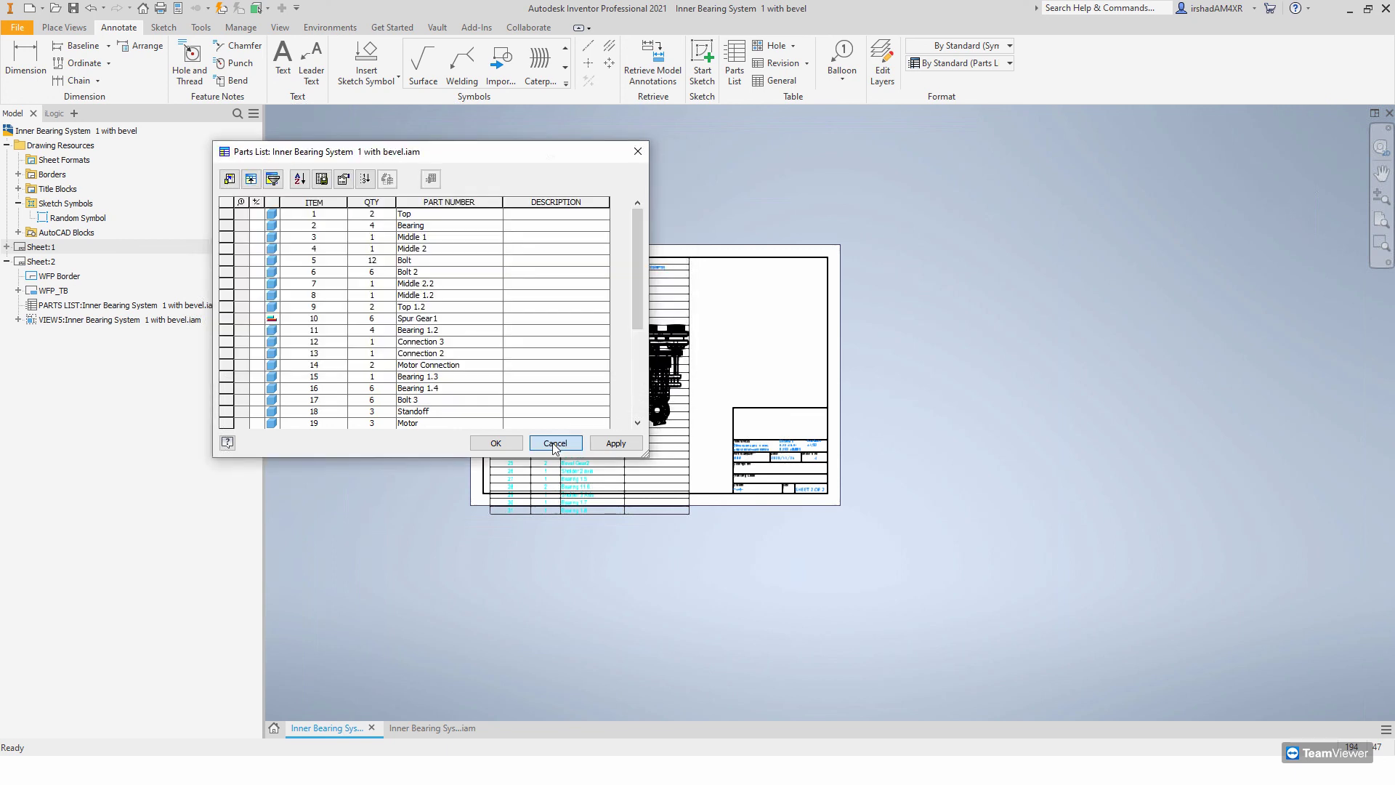
pyautogui.click(555, 444)
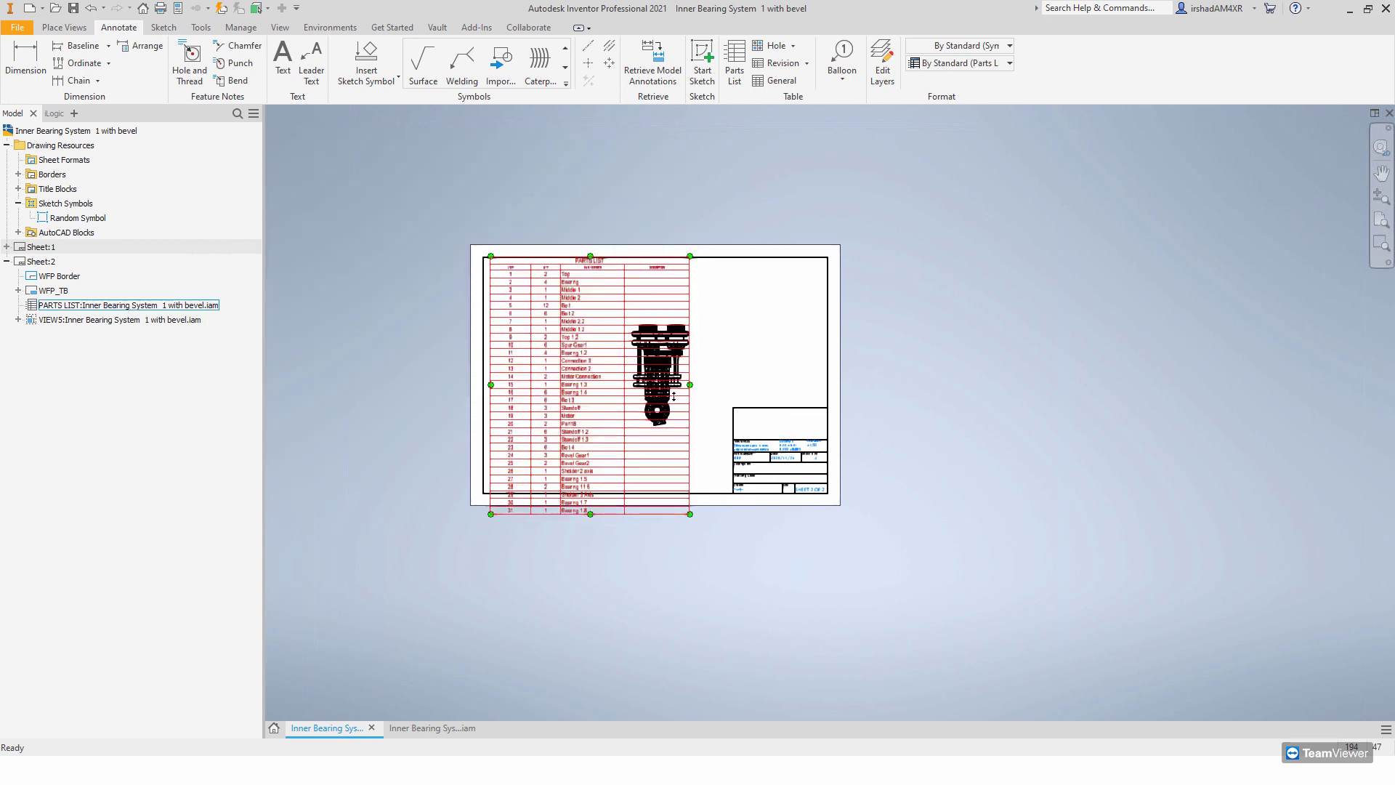
# - Check the table-splitting options of the parts list, briefly reopen its editor and close it without changes
pyautogui.rightClick(579, 369)
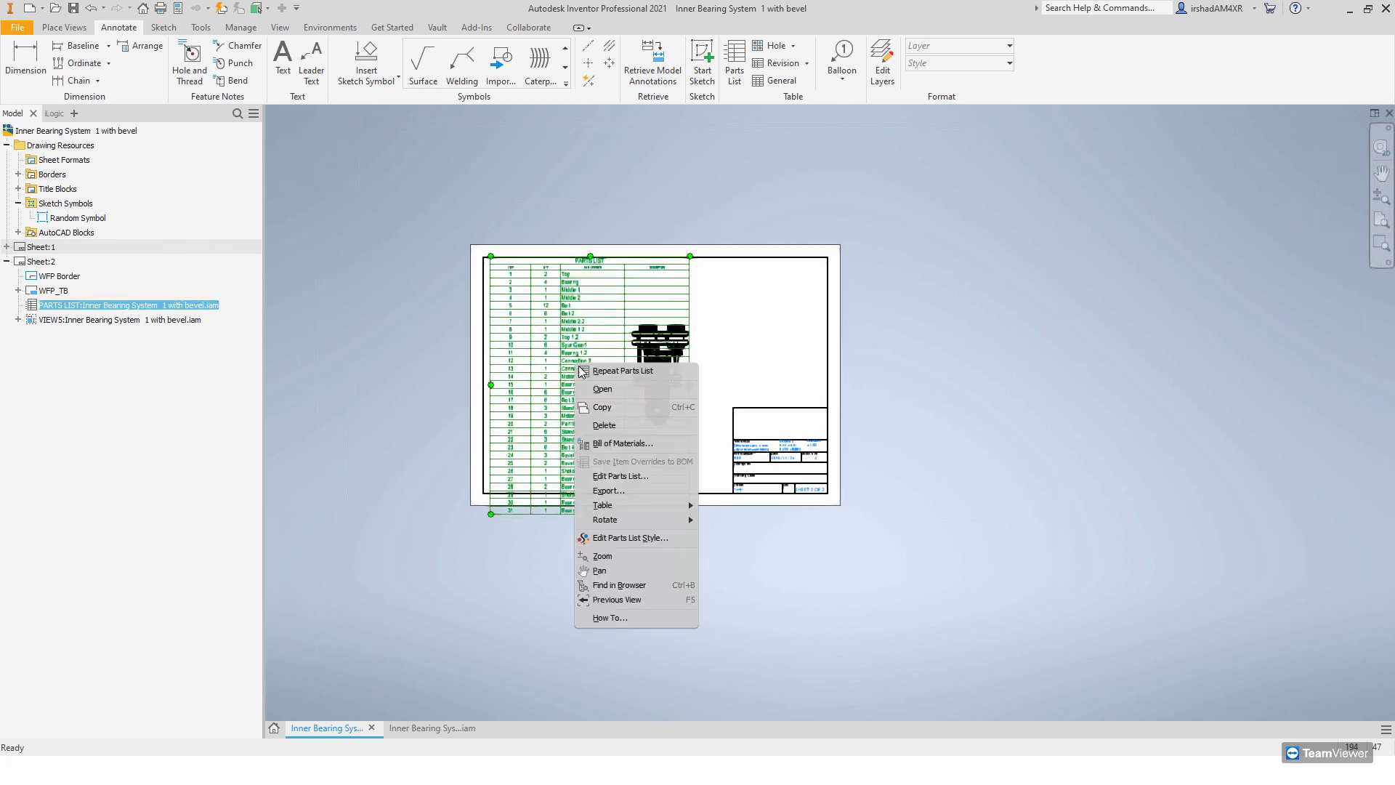
pyautogui.moveTo(669, 516)
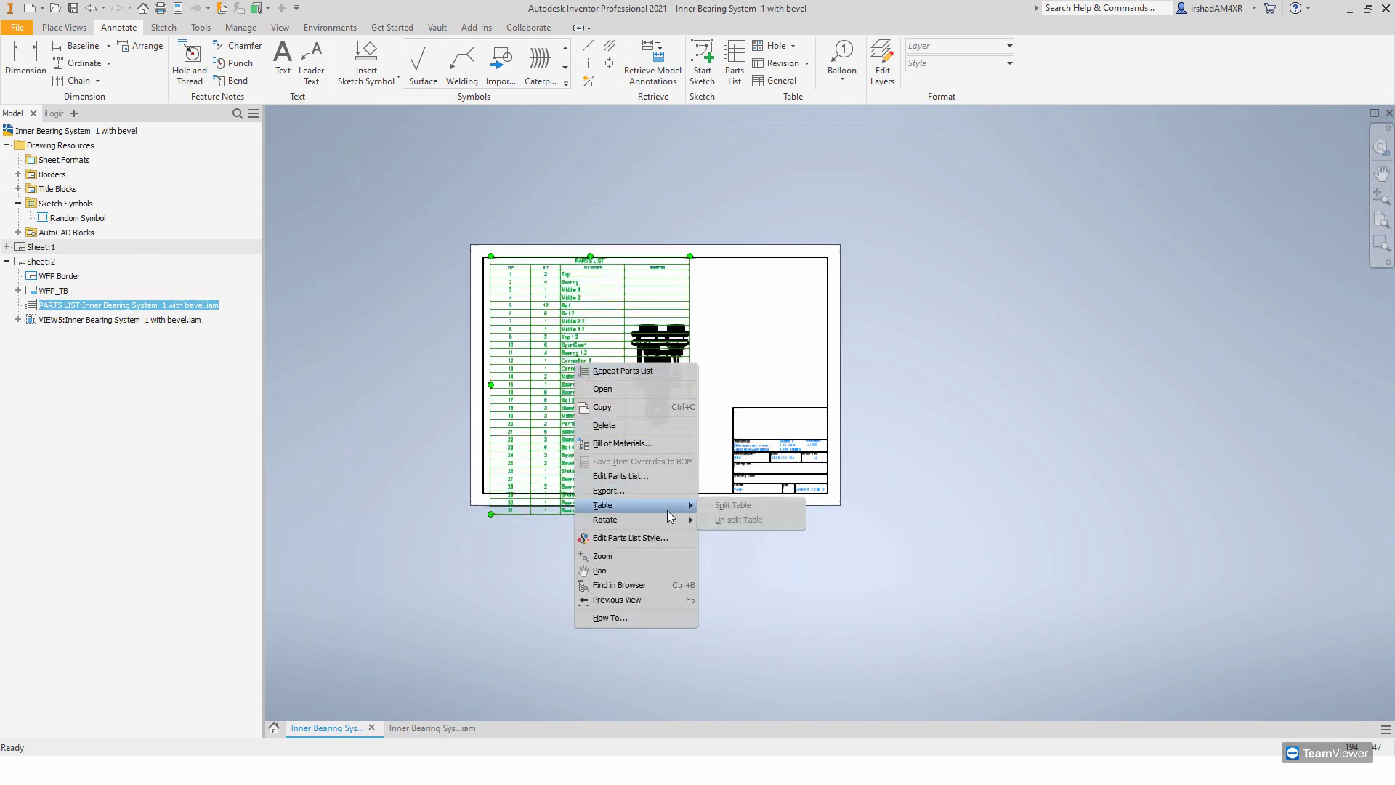
pyautogui.doubleClick(526, 420)
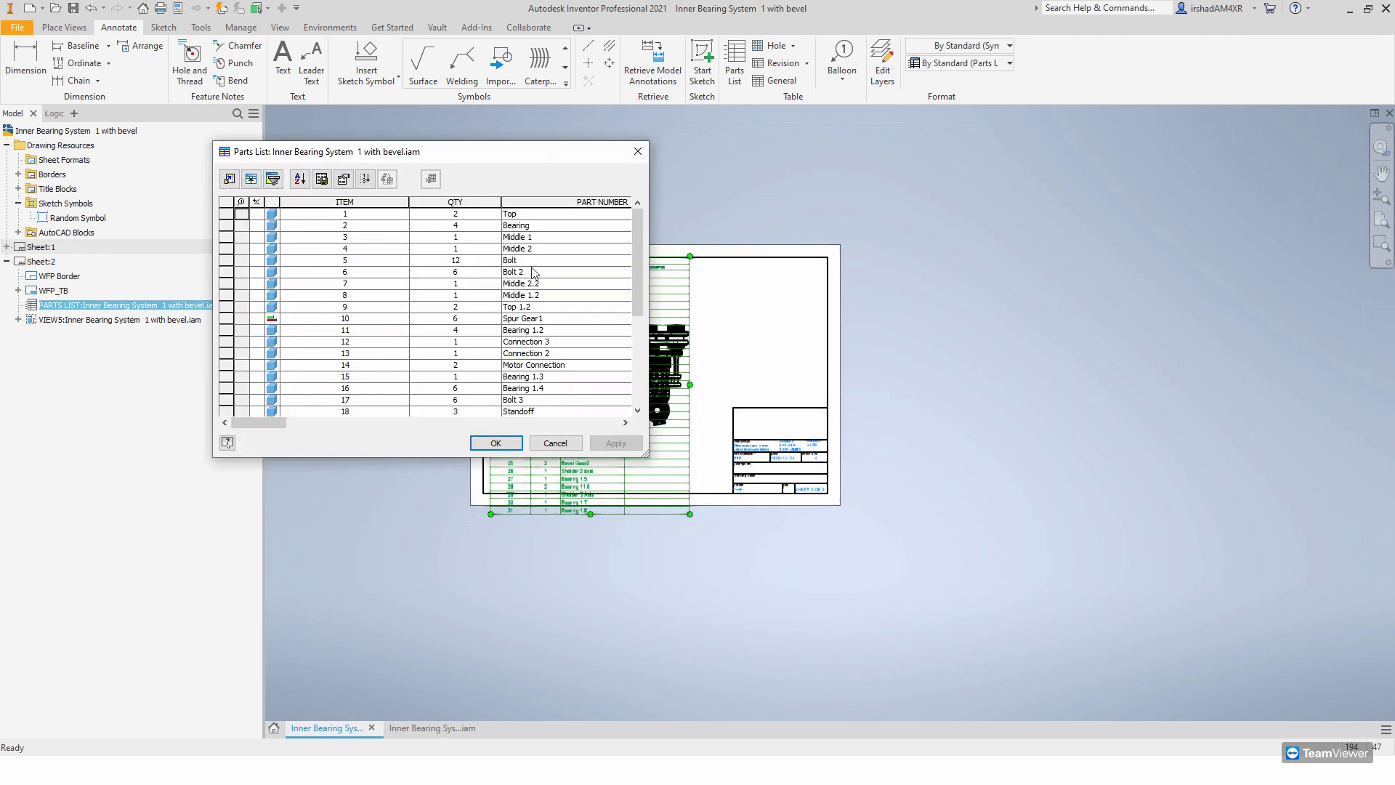
pyautogui.click(554, 442)
# - Delete the parts list from Sheet:2
pyautogui.scroll(5, 618, 309)
pyautogui.scroll(-3, 602, 311)
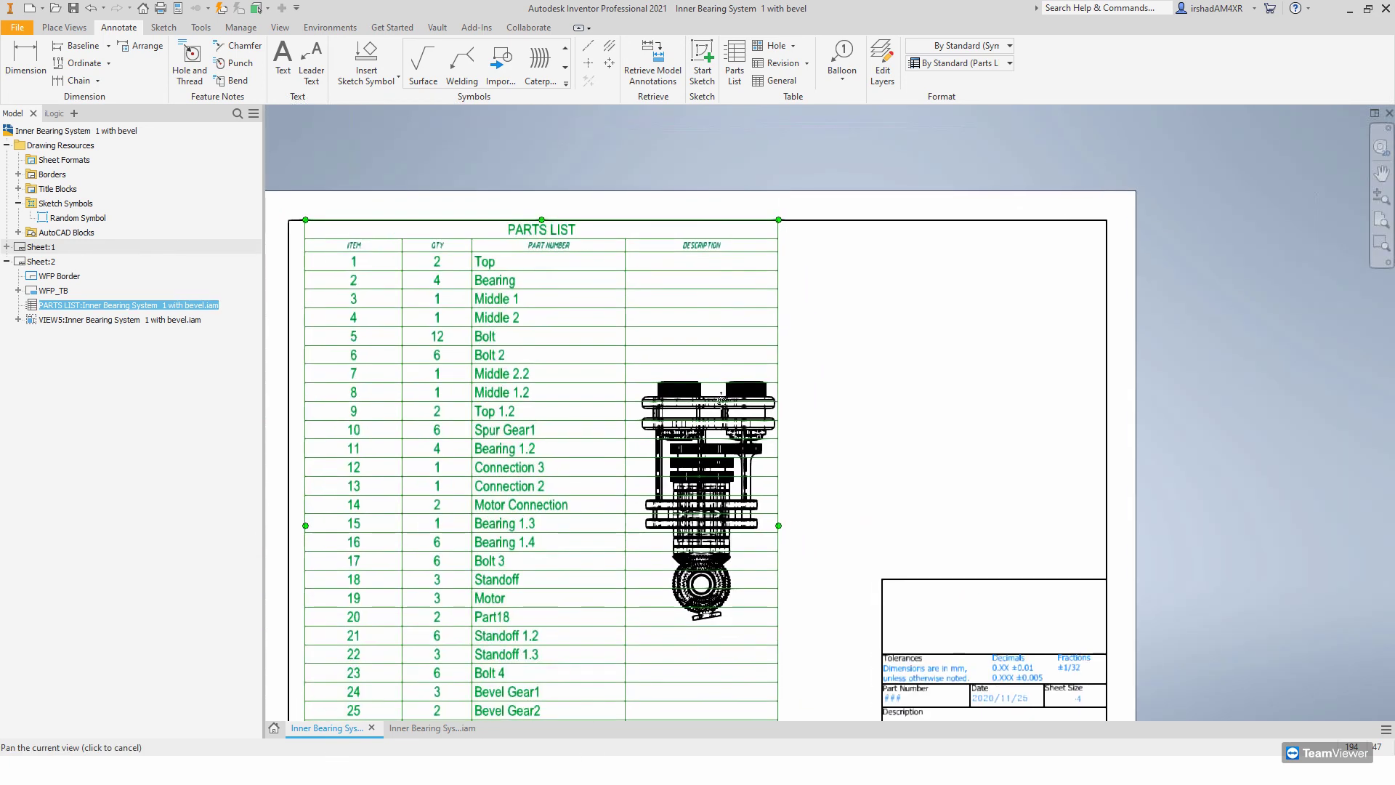
pyautogui.rightClick(612, 288)
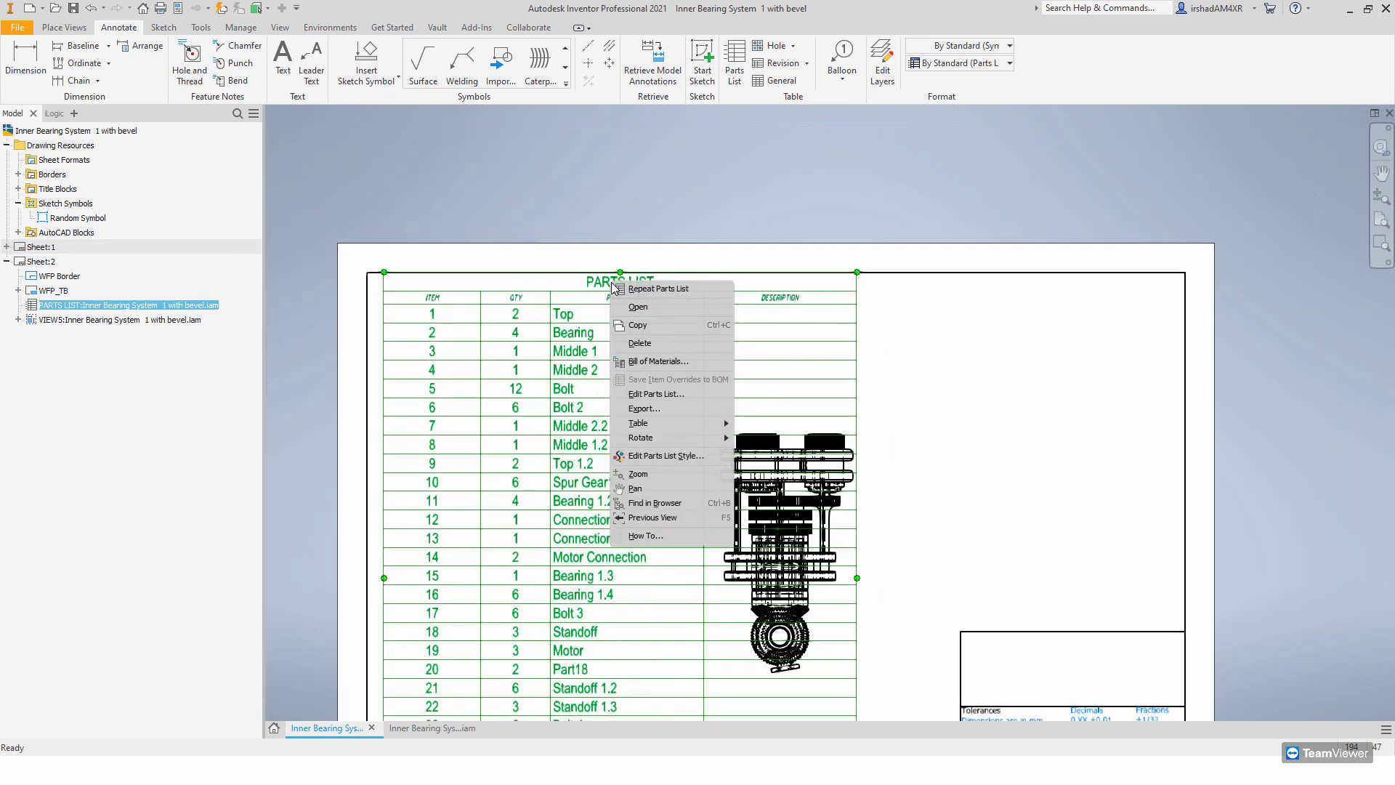
pyautogui.press('Escape')
pyautogui.moveTo(605, 286); pyautogui.dragTo(656, 285)
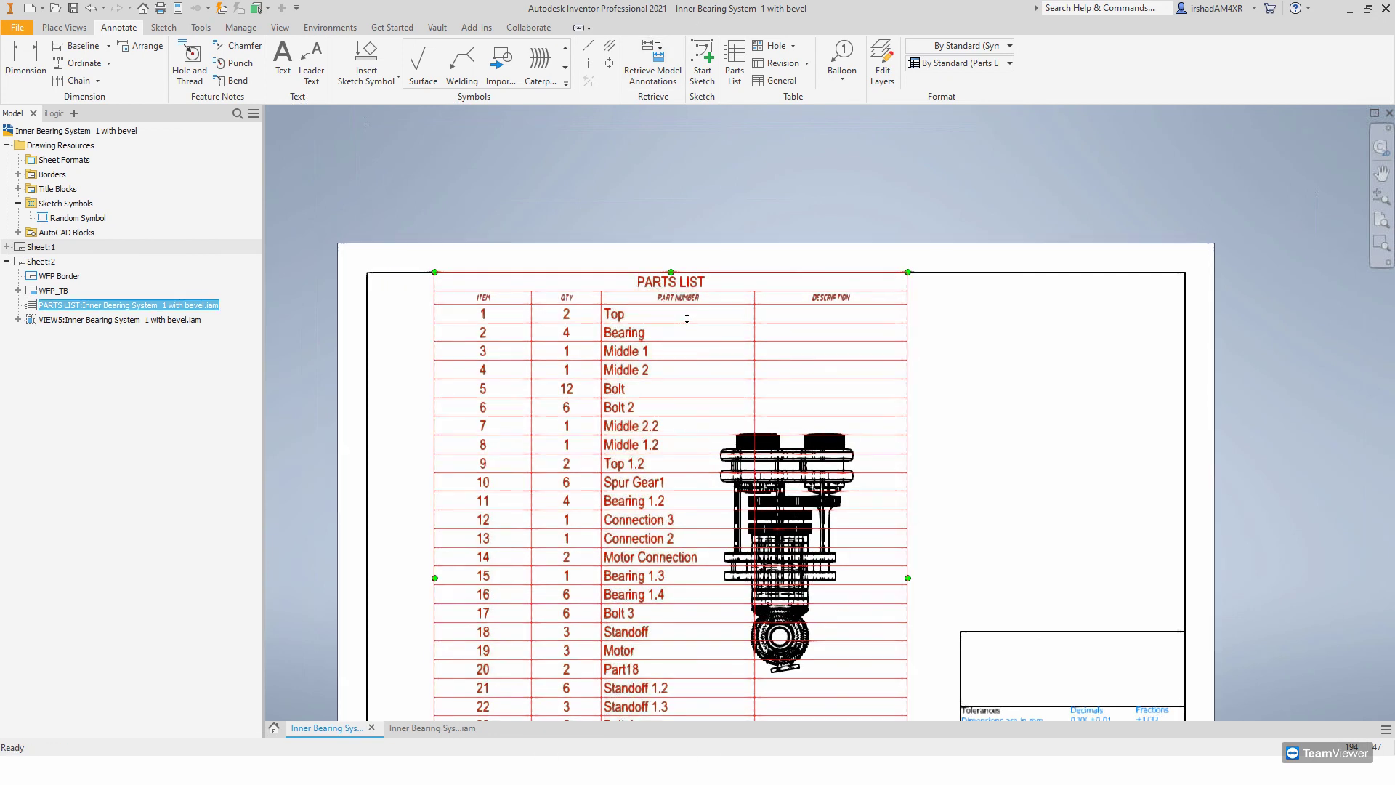
pyautogui.press('Delete')
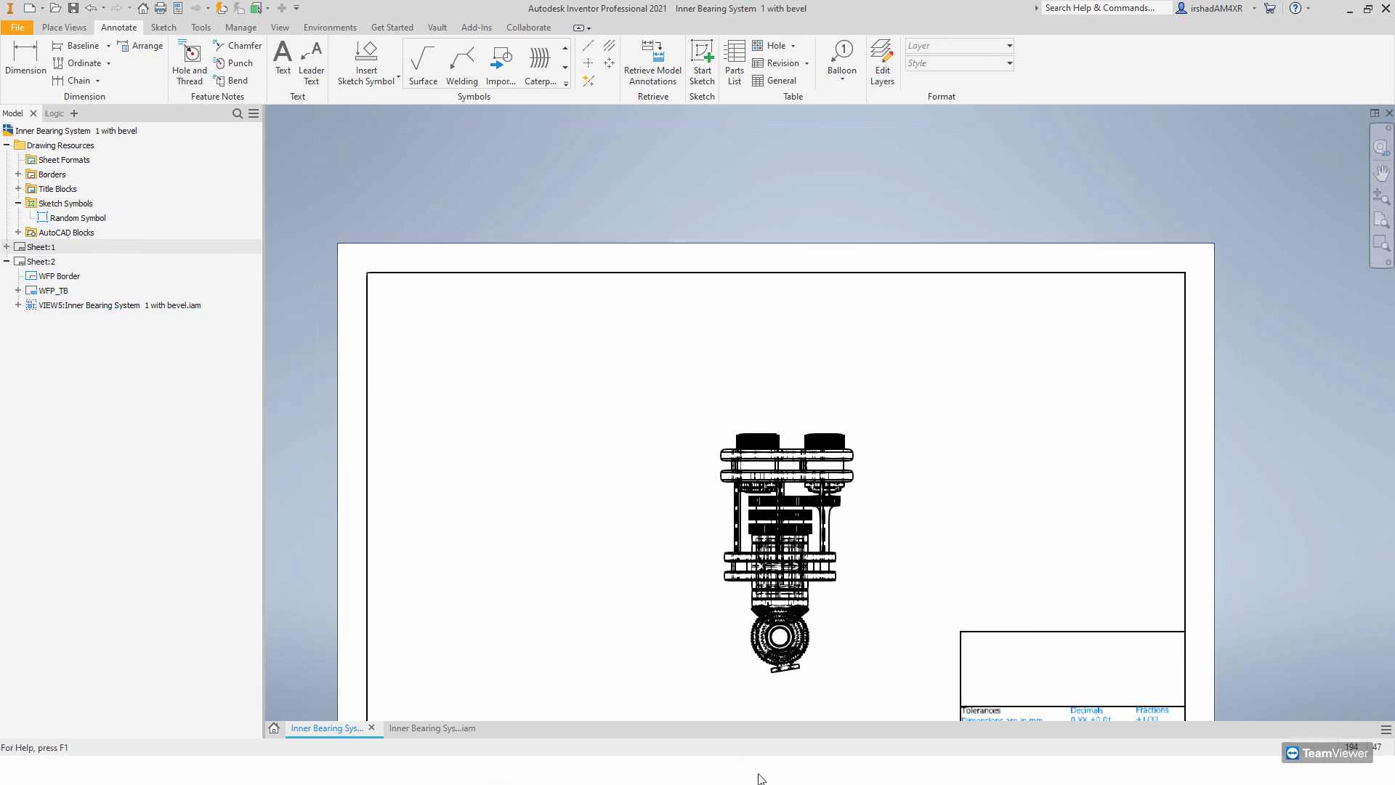
pyautogui.moveTo(758, 778)
pyautogui.click(798, 652)
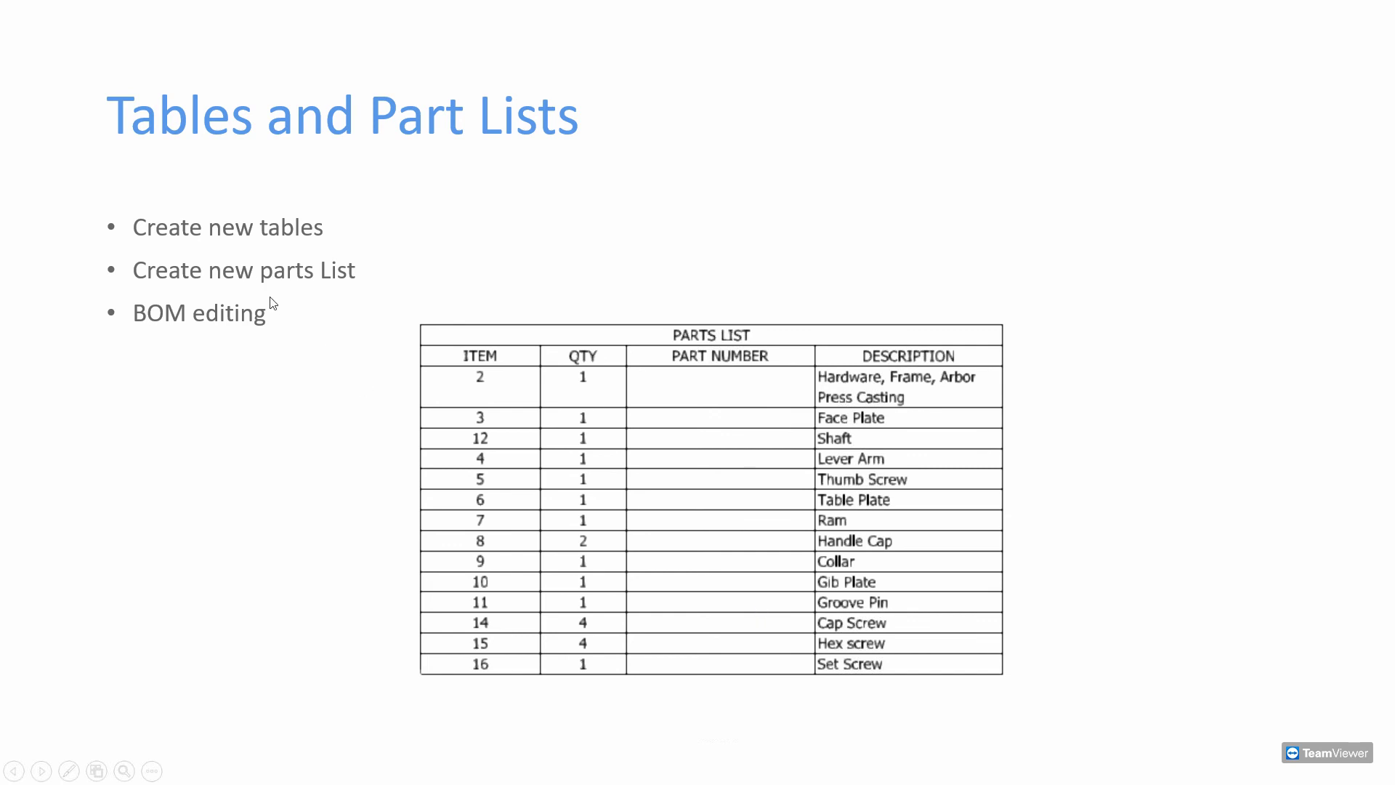
pyautogui.click(306, 322)
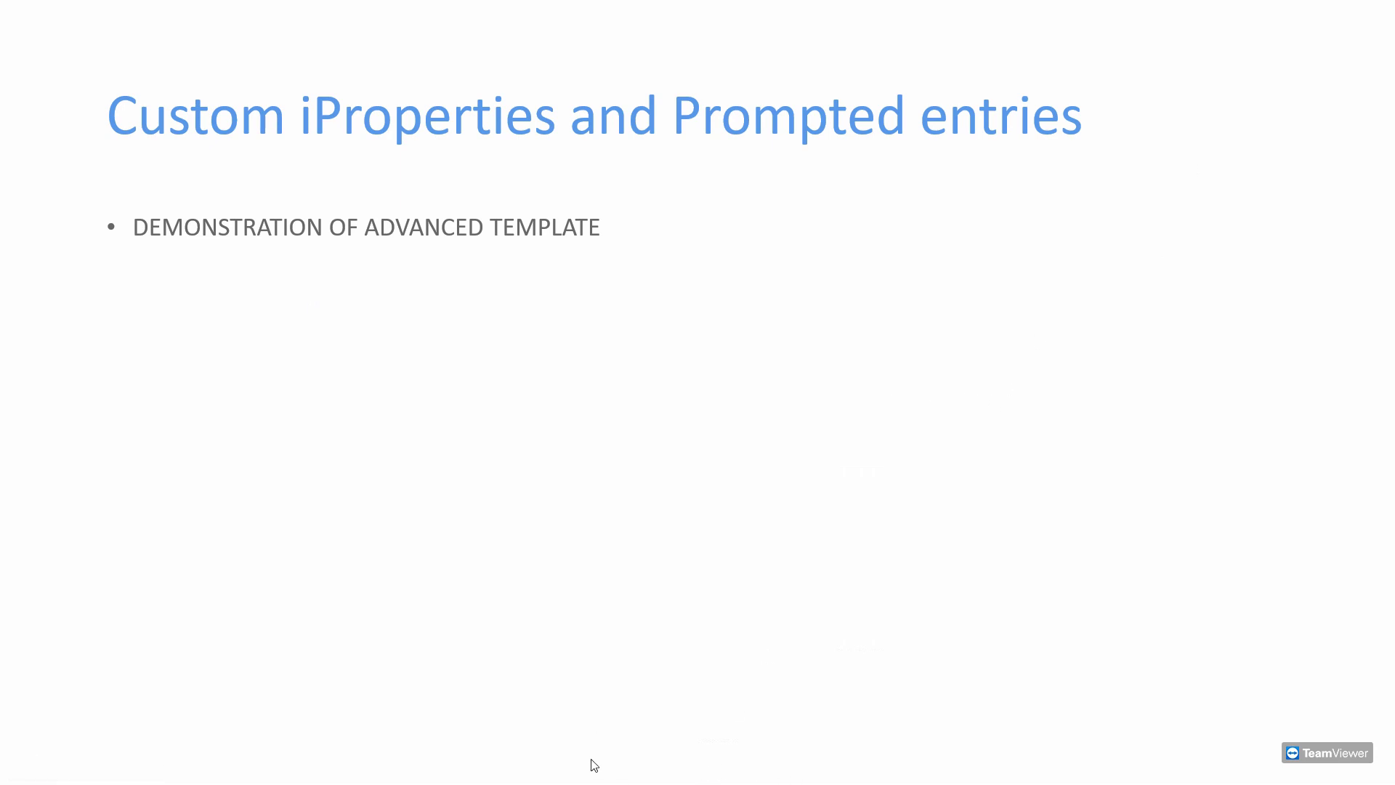
pyautogui.click(509, 764)
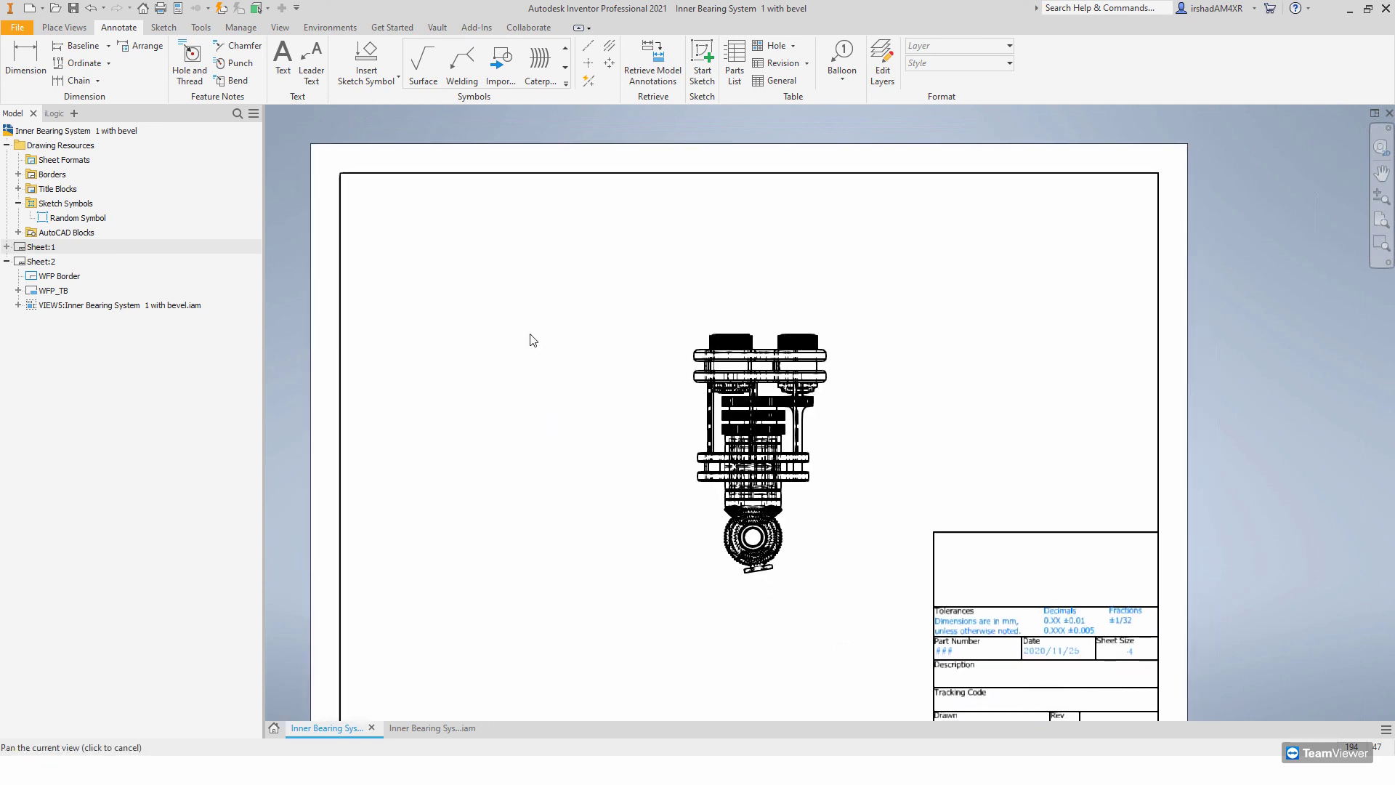
pyautogui.click(18, 28)
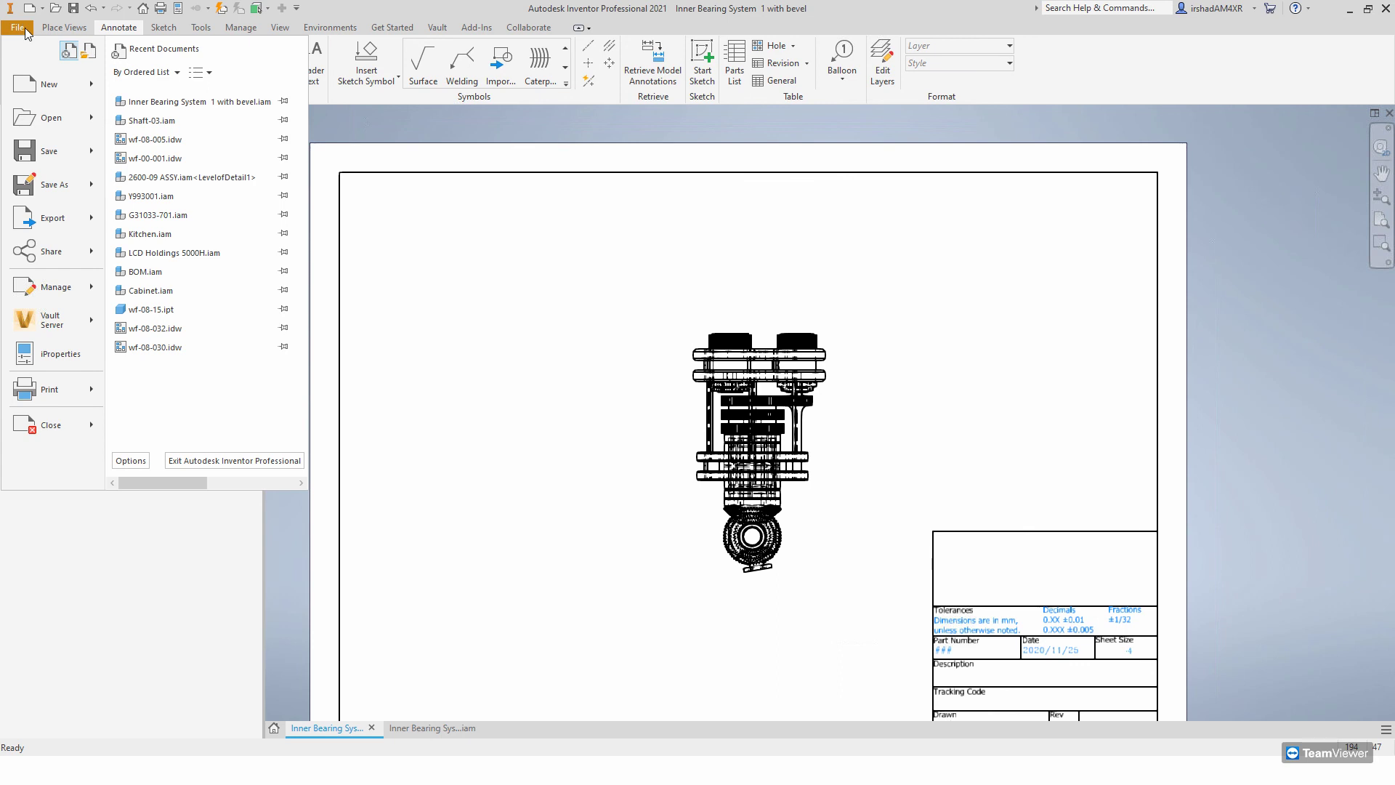
pyautogui.click(51, 80)
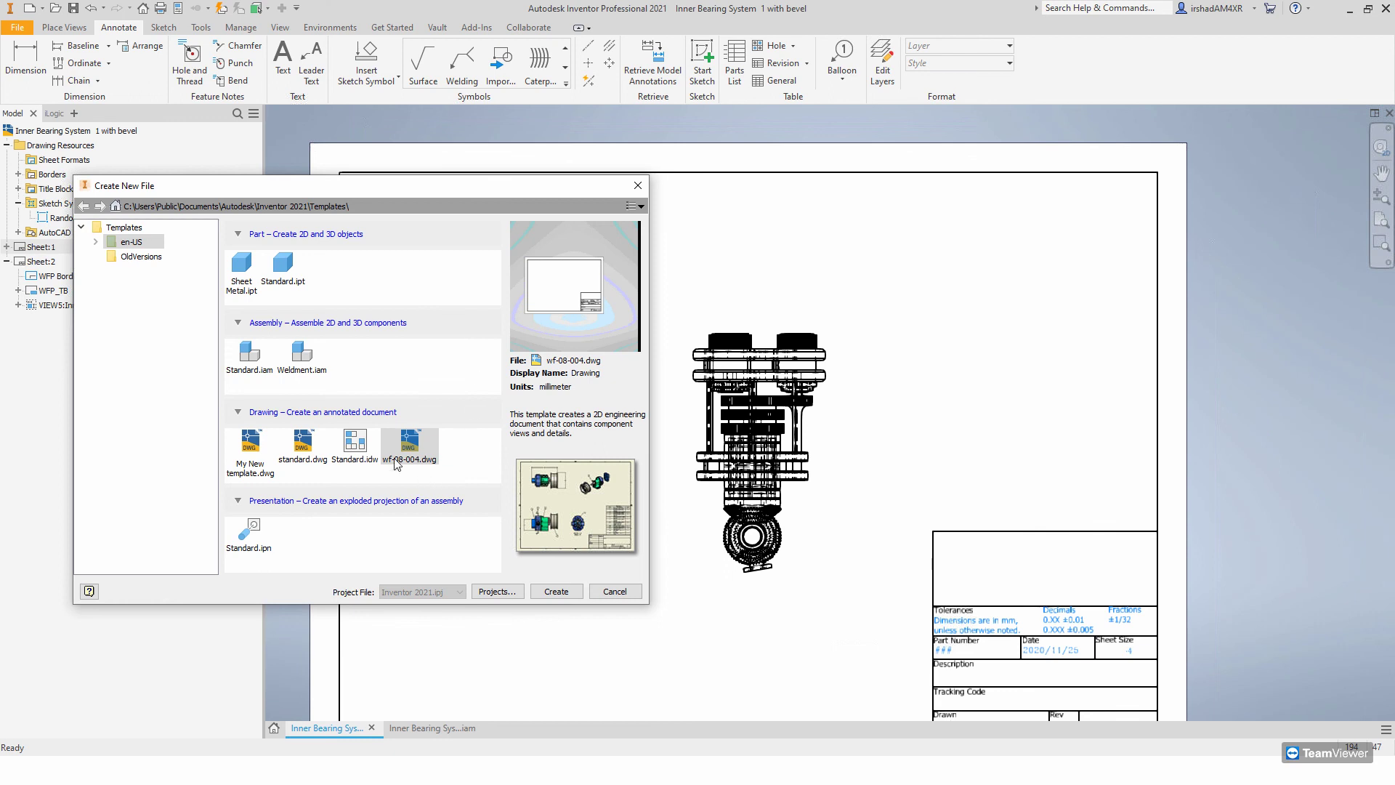
pyautogui.click(269, 451)
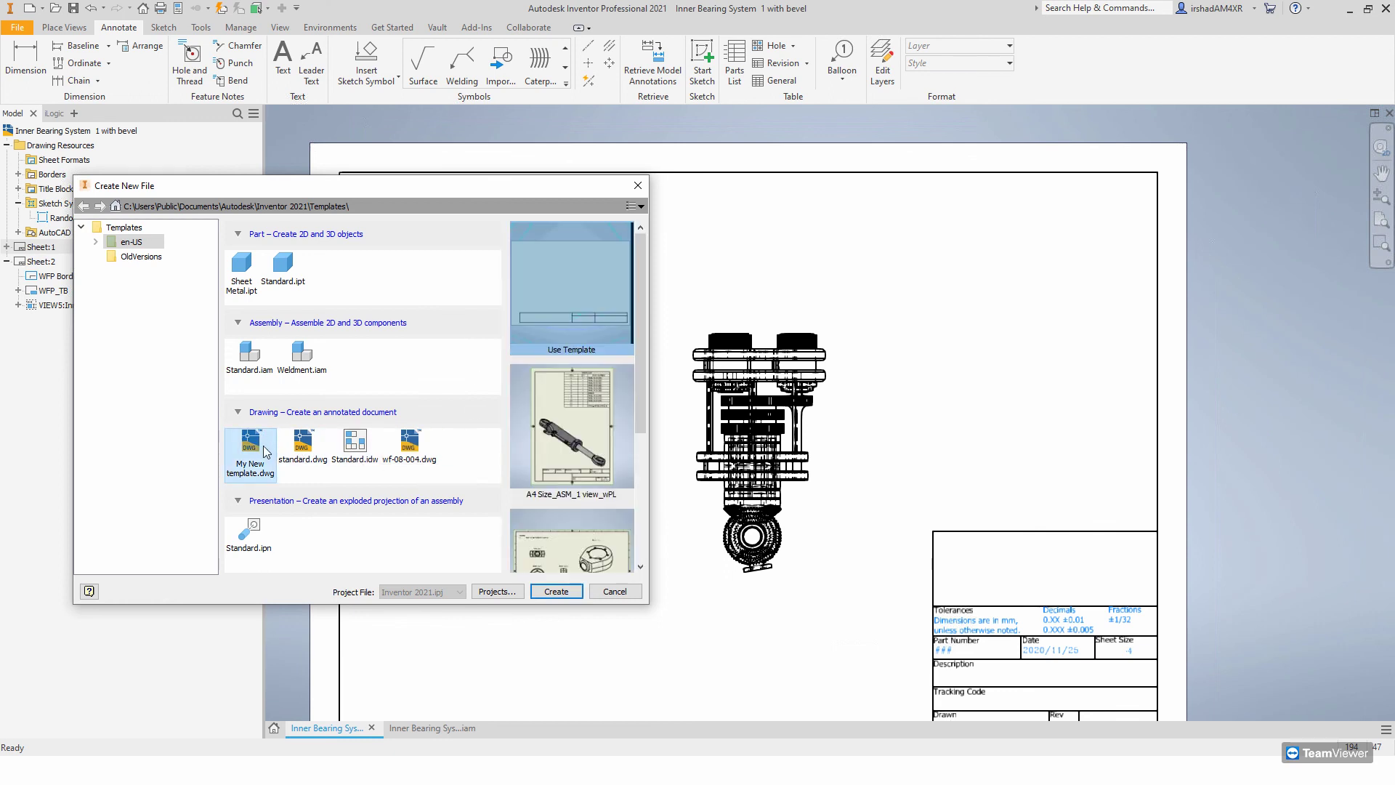
pyautogui.click(291, 449)
pyautogui.click(609, 593)
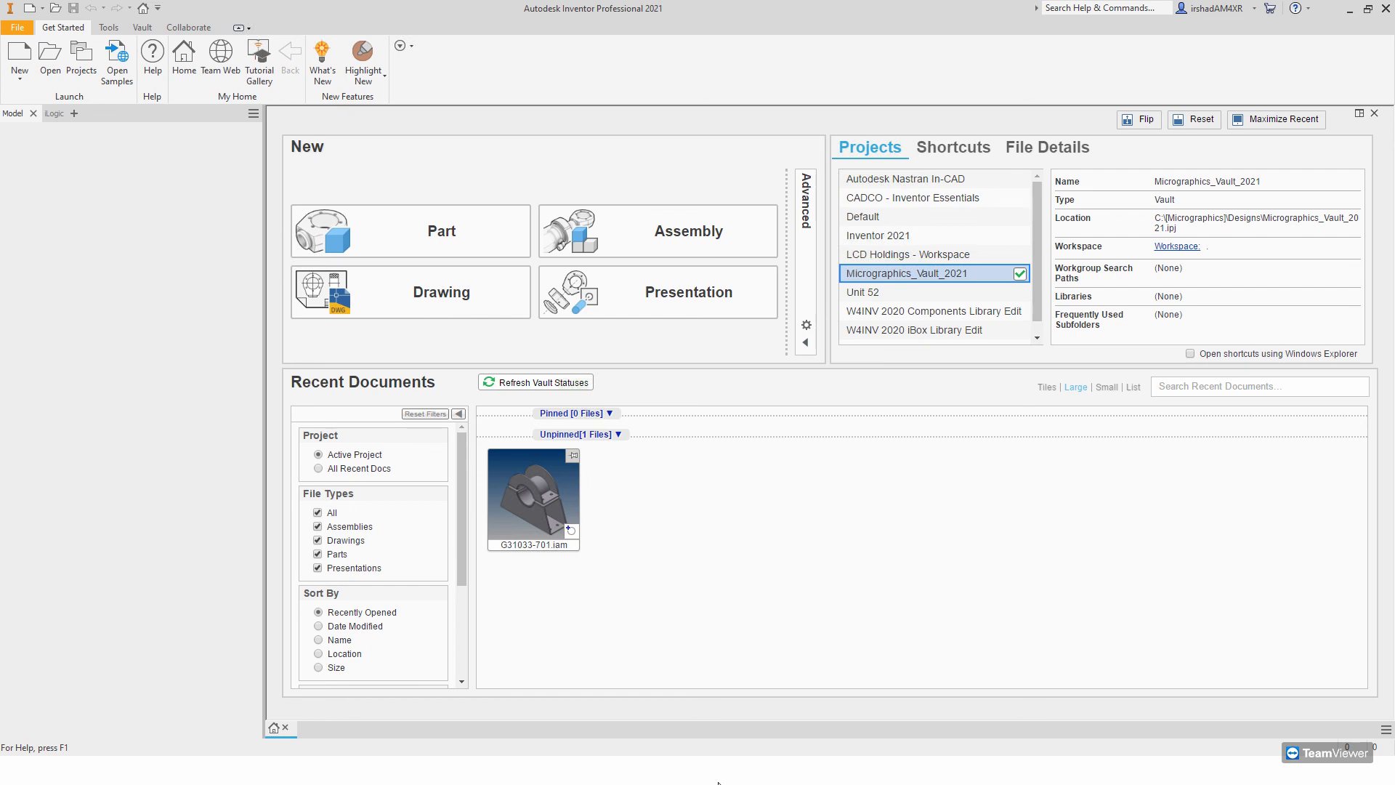
# - Create a new drawing from the UF Inventor 2021.dwg template, accepting the style library definitions
pyautogui.click(20, 55)
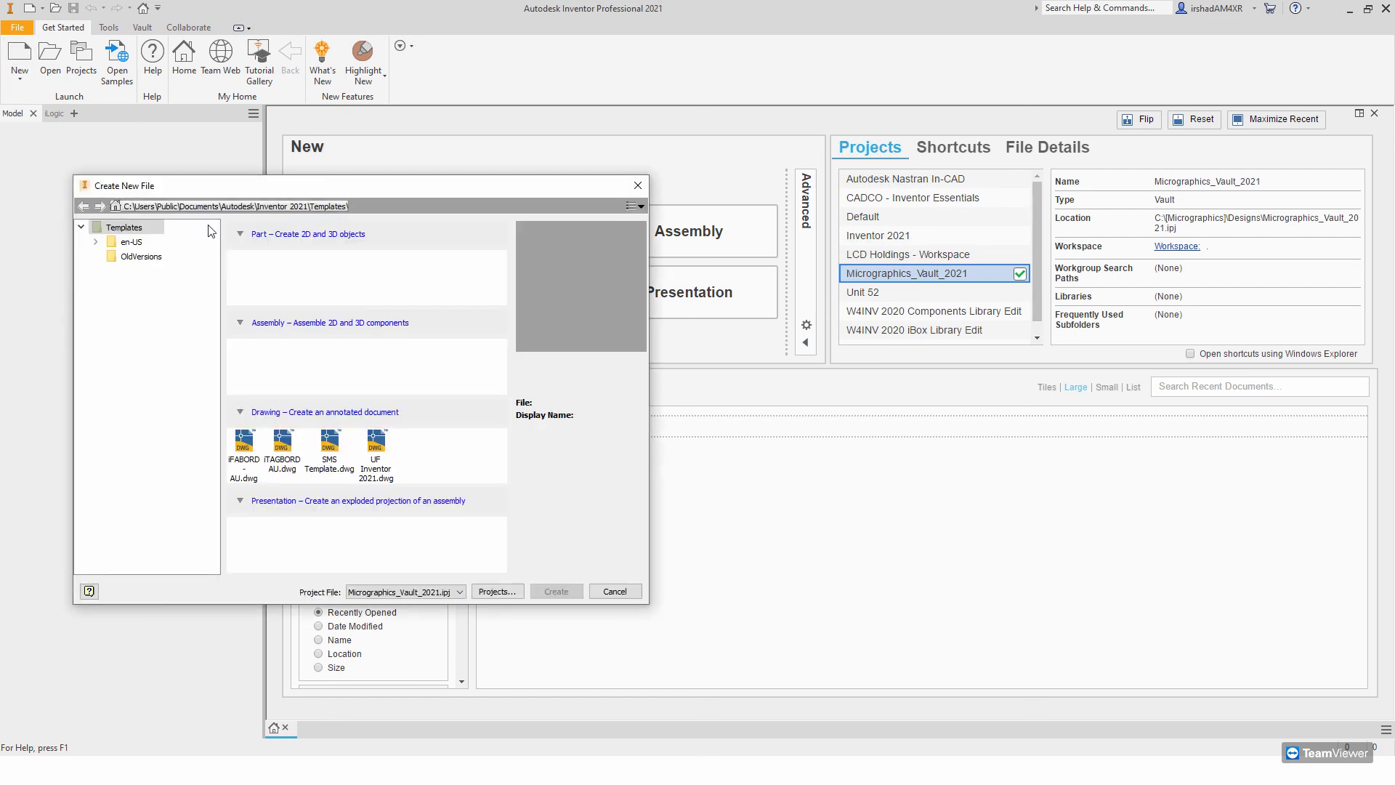
pyautogui.click(378, 449)
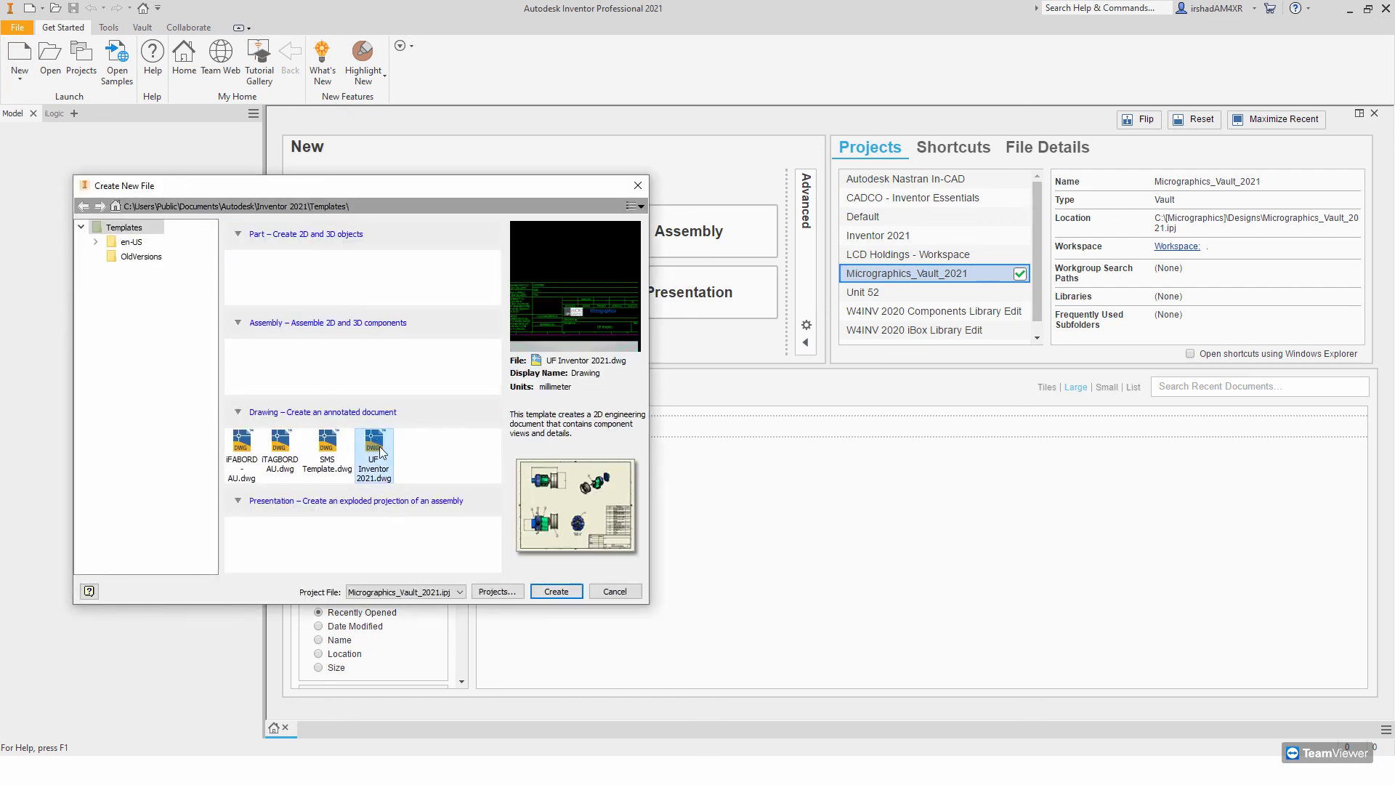
pyautogui.click(556, 591)
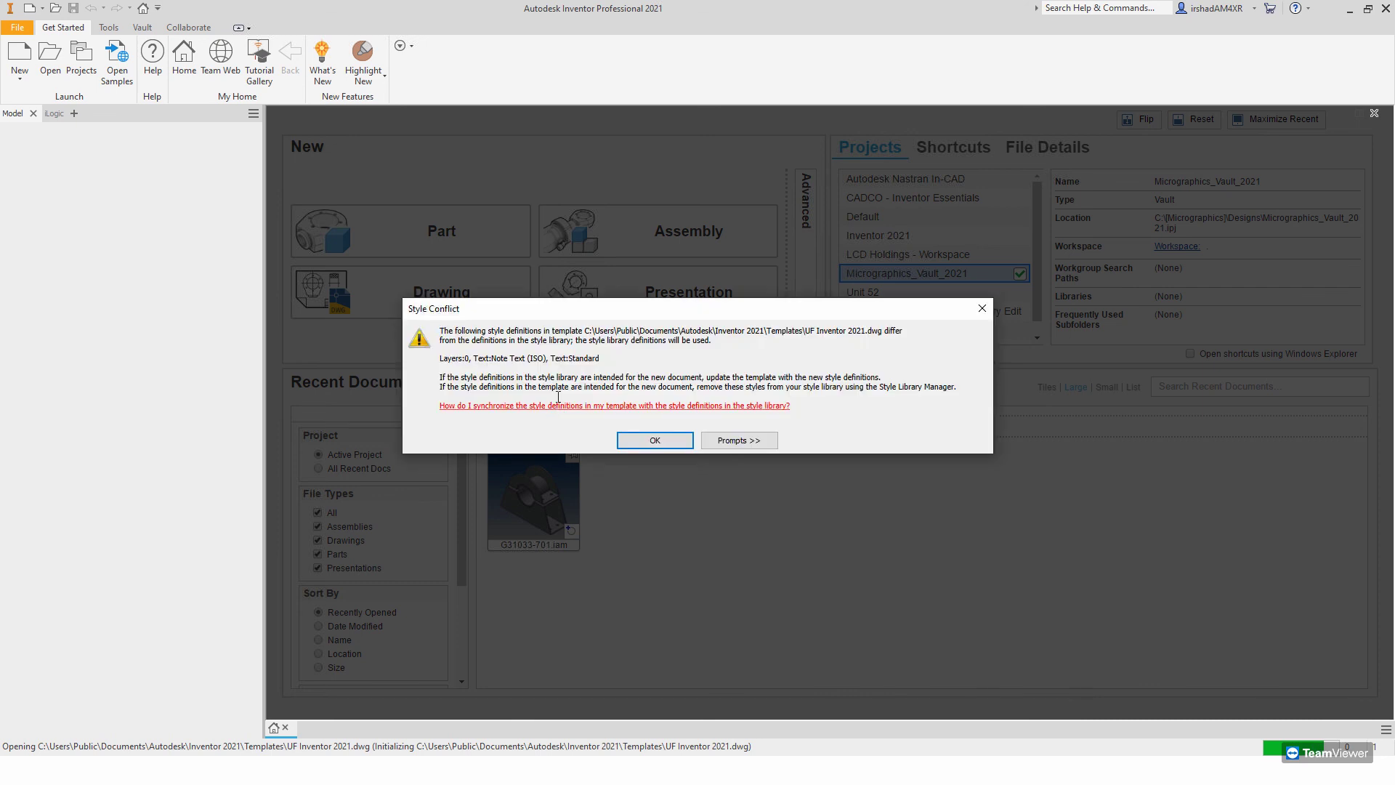
pyautogui.click(673, 441)
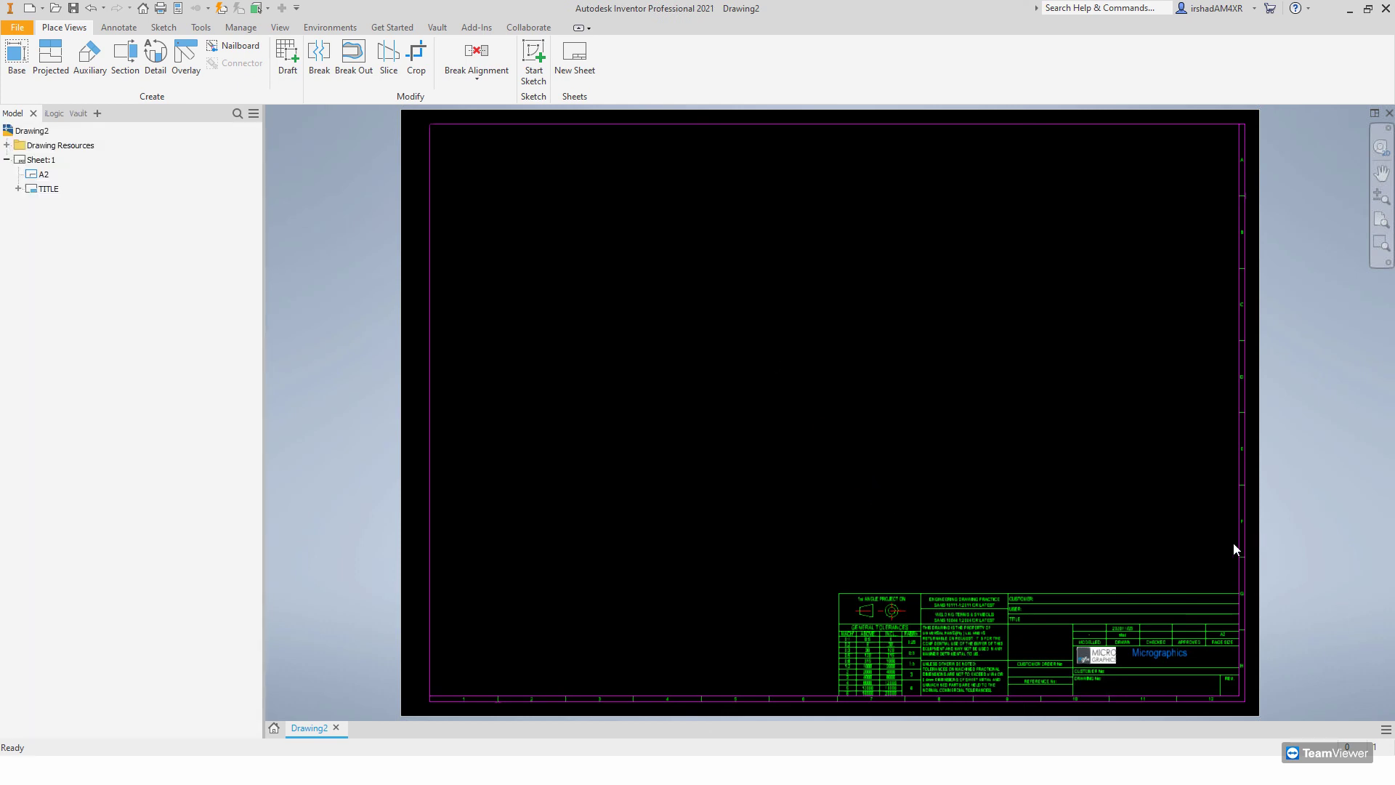
# - Examine the sheet's title block and the borders and title blocks stored in the drawing resources
pyautogui.moveTo(935, 489)
pyautogui.mouseDown(button='middle')
pyautogui.moveTo(865, 439)
pyautogui.moveTo(726, 458)
pyautogui.moveTo(769, 506)
pyautogui.moveTo(626, 315)
pyautogui.mouseUp(button='middle')
pyautogui.scroll(3, 769, 506)
pyautogui.click(18, 189)
pyautogui.click(6, 145)
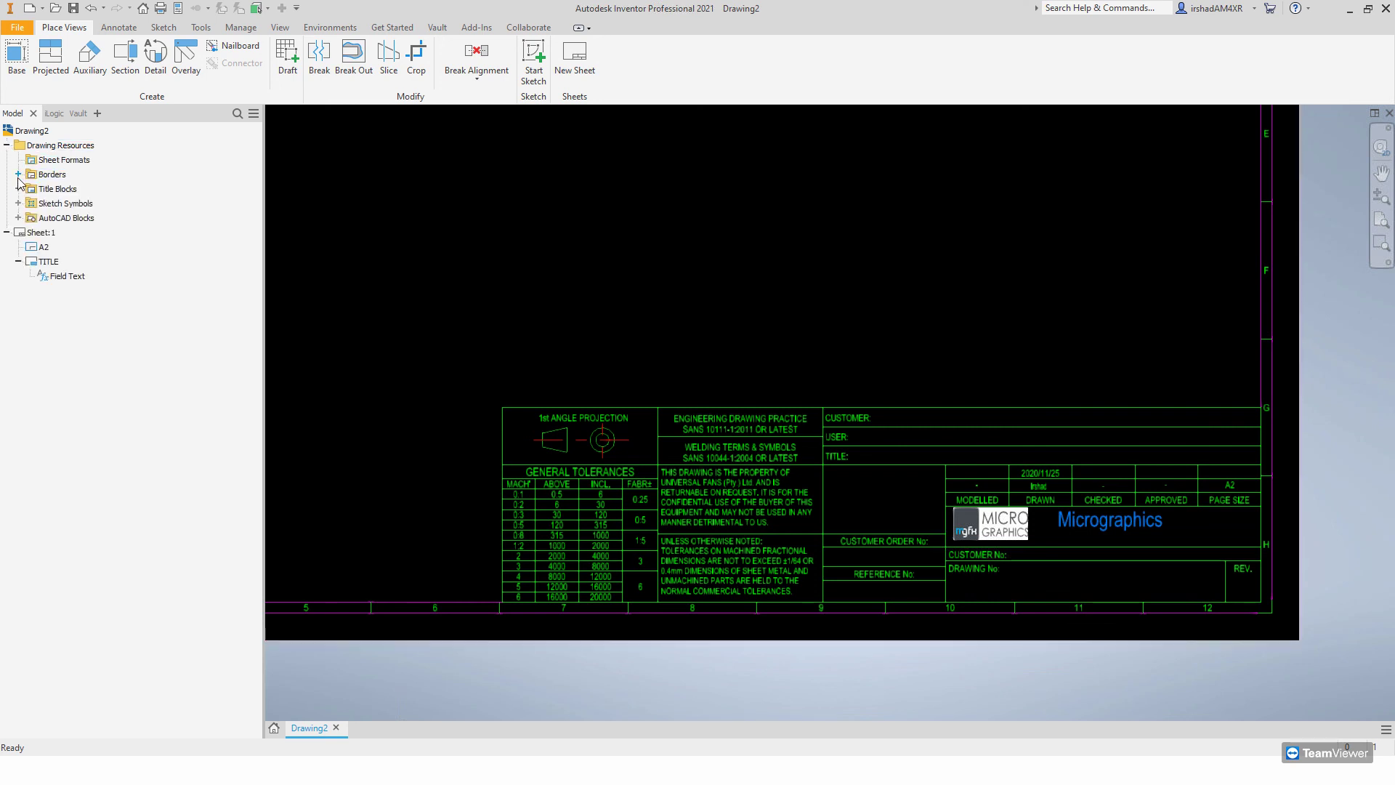
pyautogui.click(18, 175)
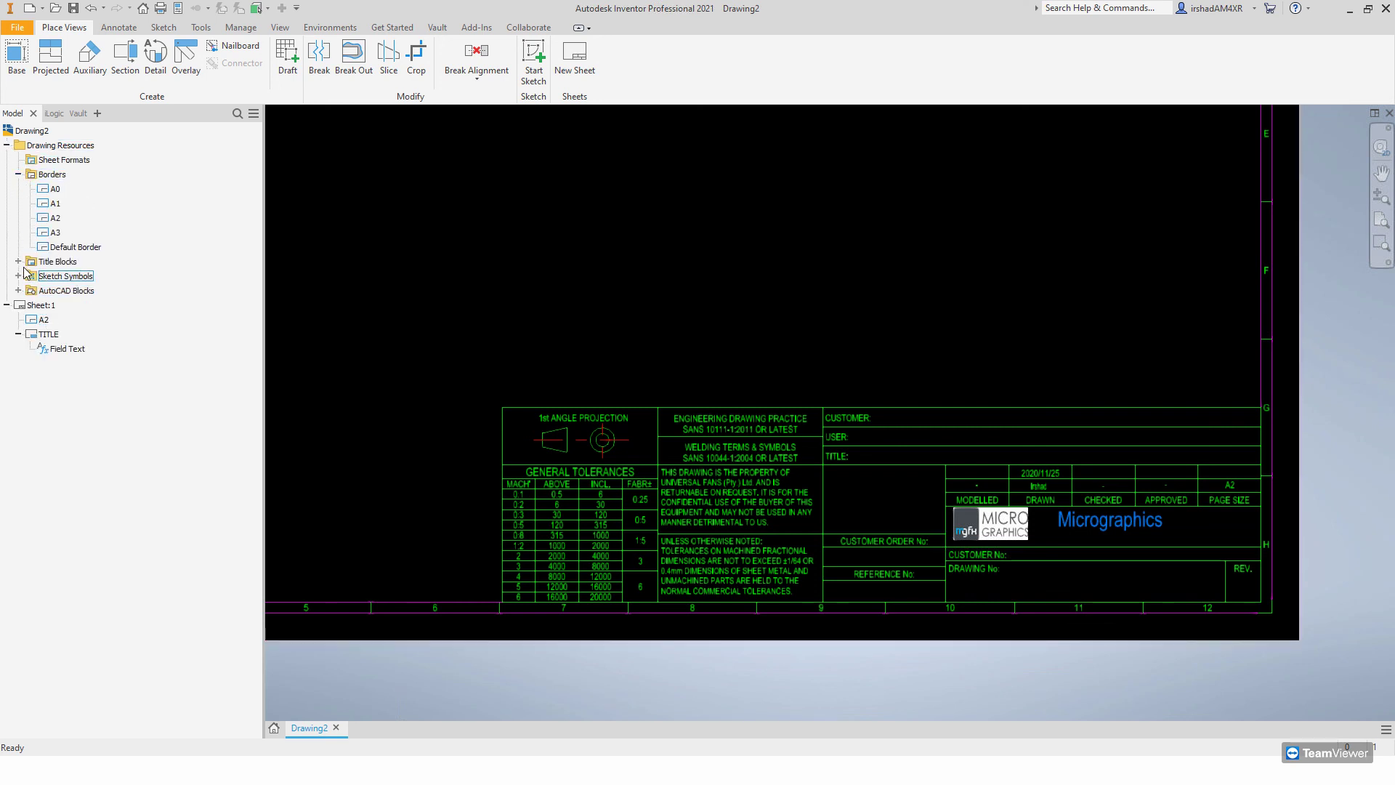
pyautogui.click(19, 261)
# - Open the TITLE2 title block definition for editing, accepting the reported problems
pyautogui.click(58, 290)
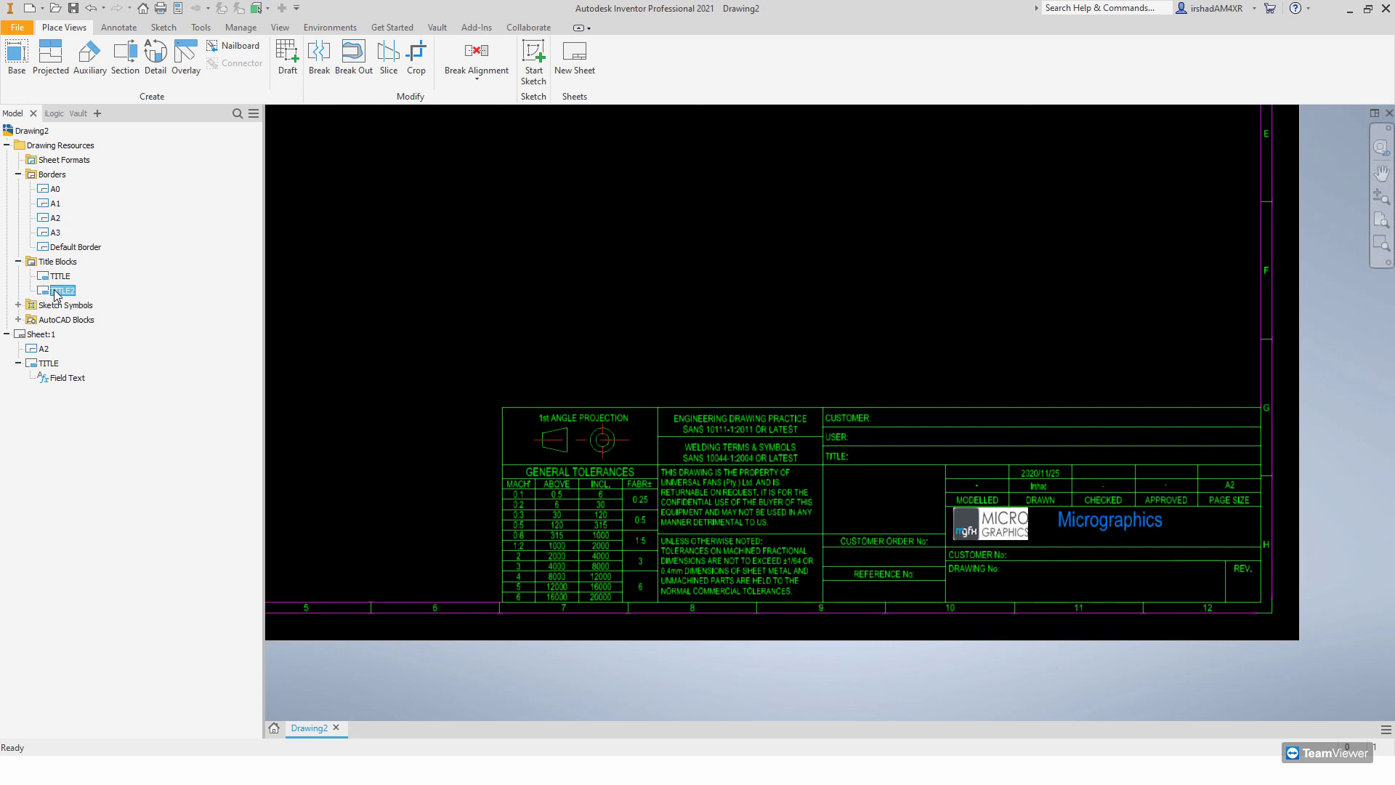
pyautogui.rightClick(56, 293)
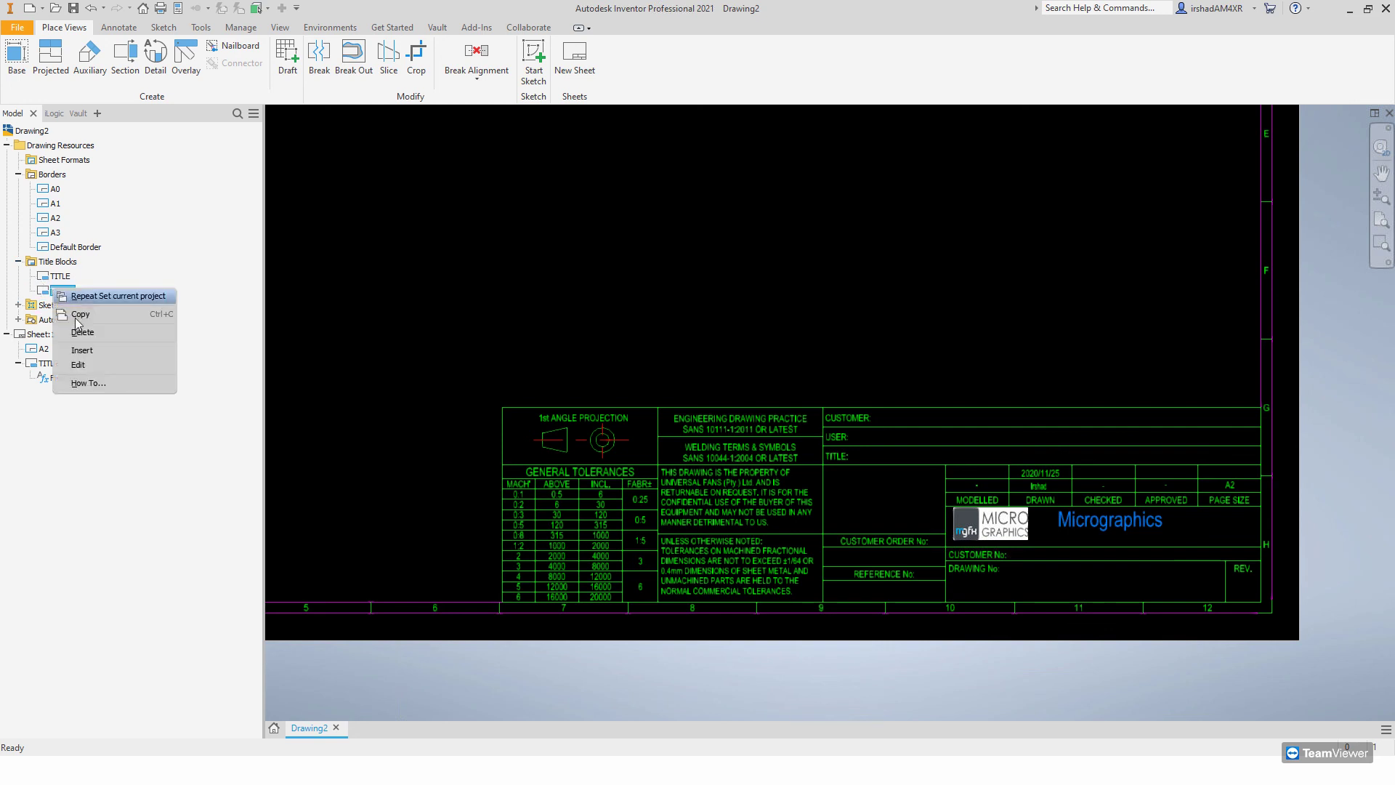
pyautogui.click(83, 362)
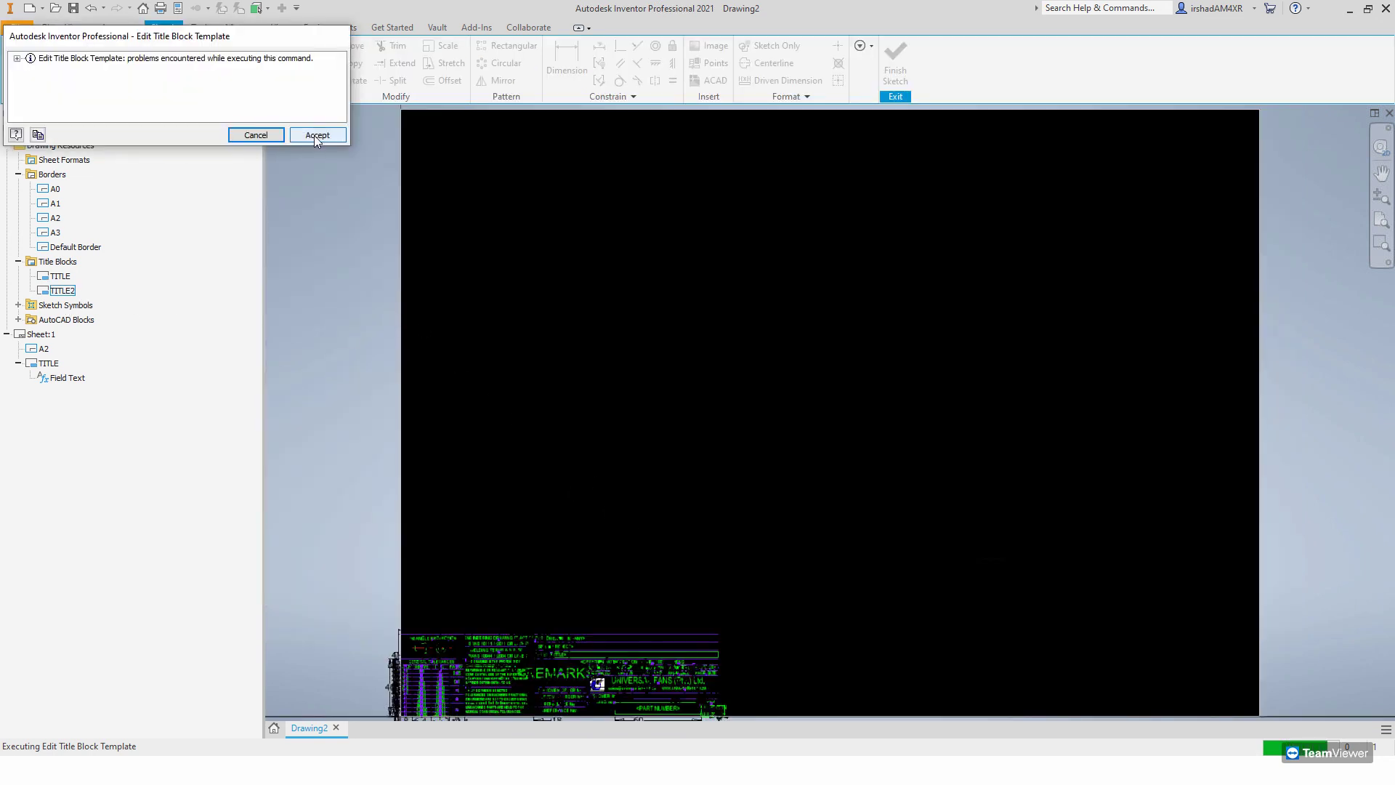
pyautogui.click(317, 135)
pyautogui.moveTo(654, 414); pyautogui.dragTo(719, 425, button='middle')
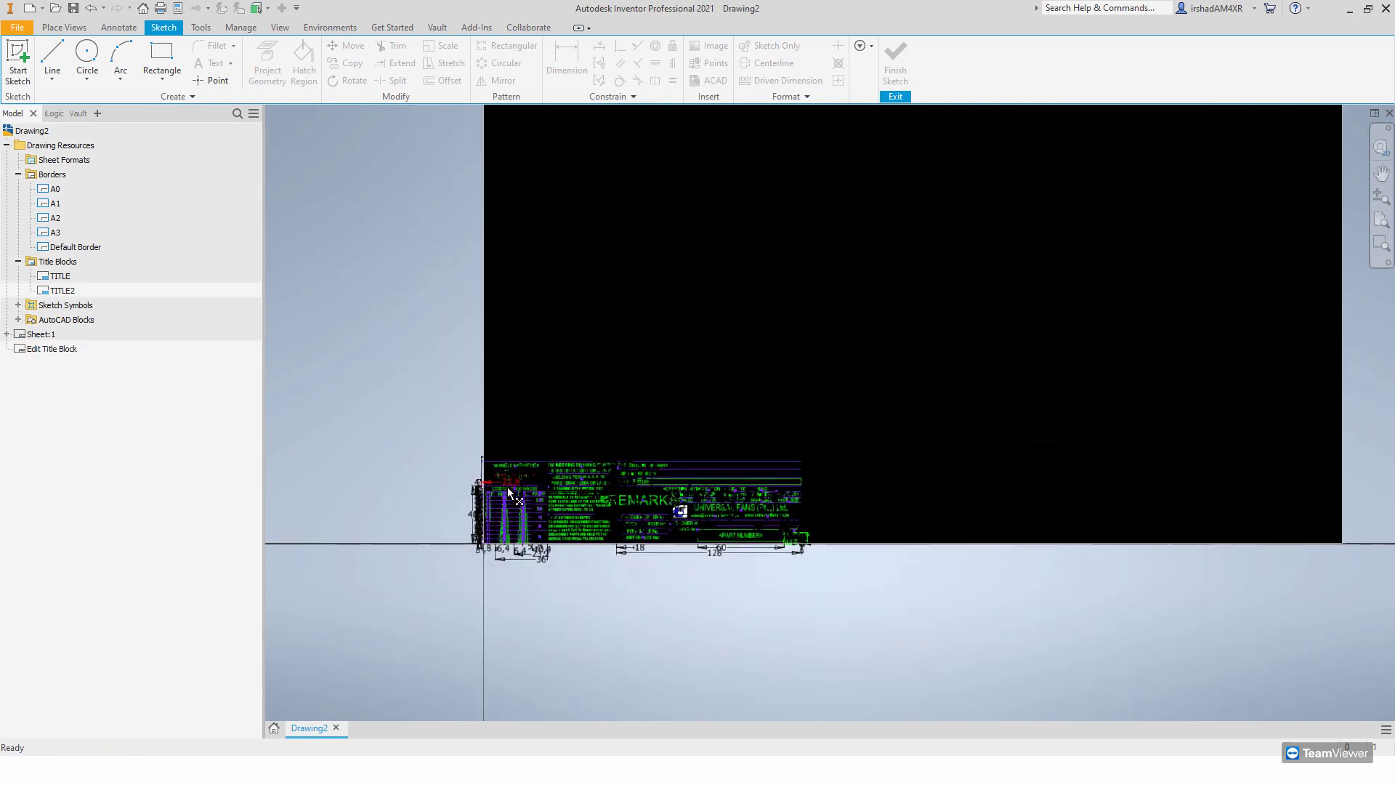
pyautogui.scroll(-4, 508, 487)
pyautogui.scroll(5, 522, 496)
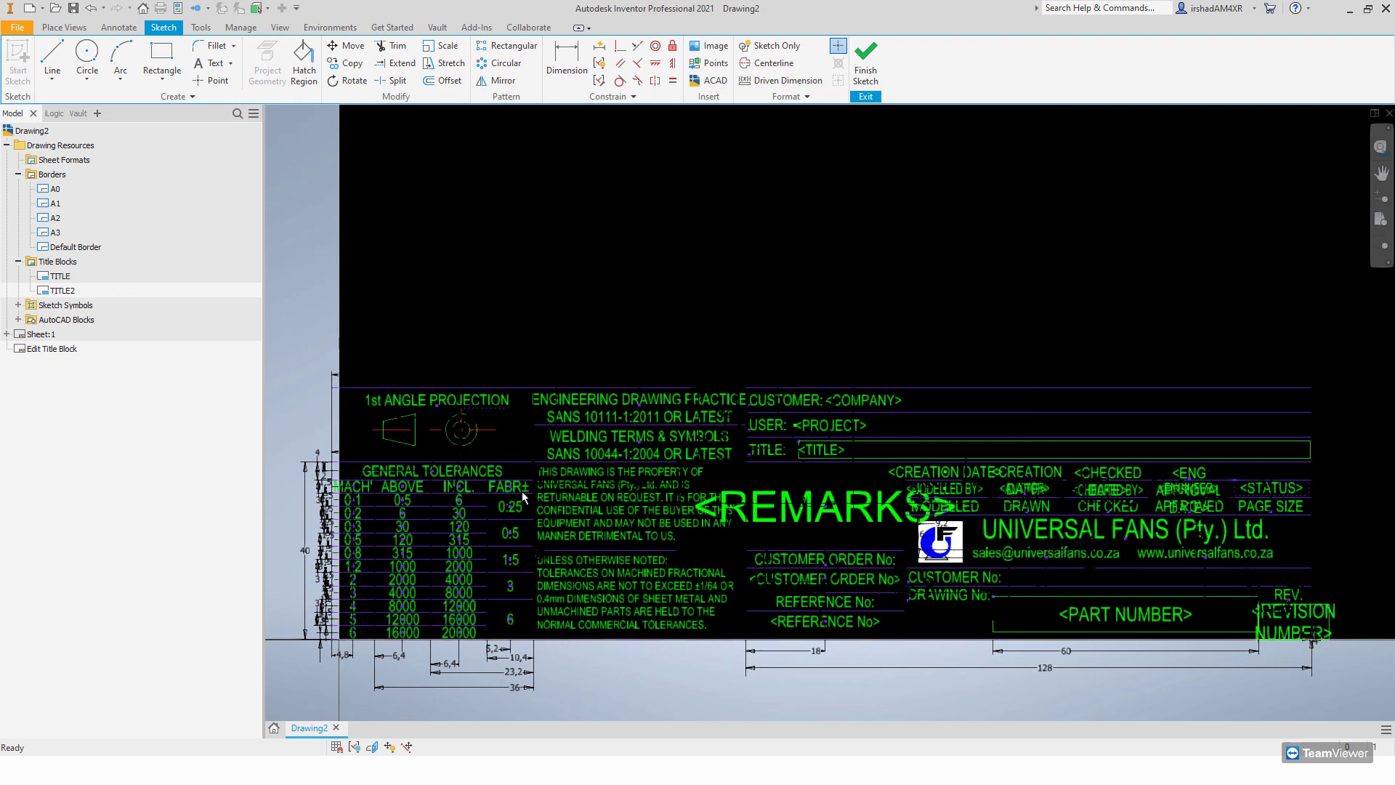
# - Examine the property fields in the TITLE2 sketch, including the revision number, and finish the sketch without saving edits
pyautogui.moveTo(699, 512); pyautogui.dragTo(460, 502, button='middle')
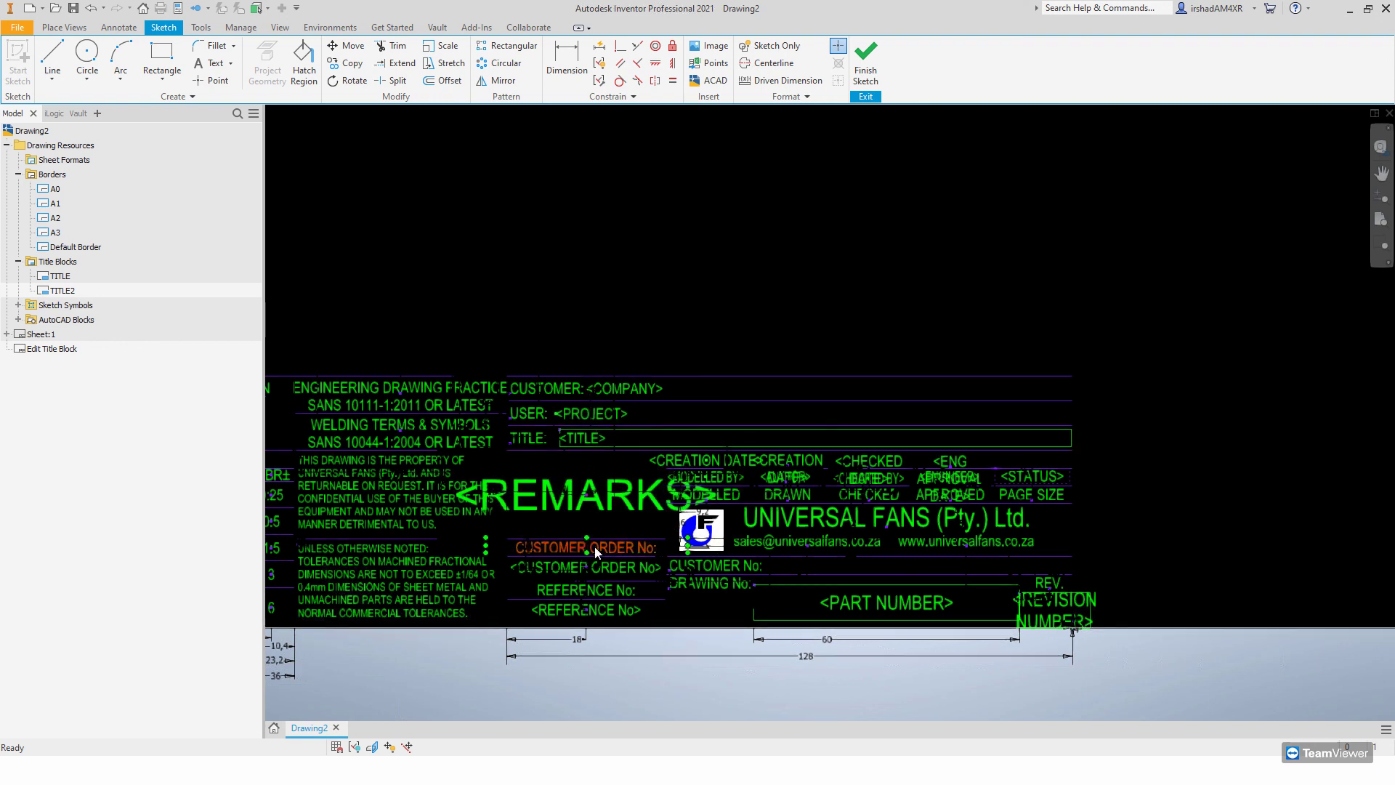
pyautogui.click(1051, 623)
pyautogui.moveTo(360, 535)
pyautogui.mouseDown(button='middle')
pyautogui.moveTo(462, 514)
pyautogui.moveTo(638, 519)
pyautogui.mouseUp(button='middle')
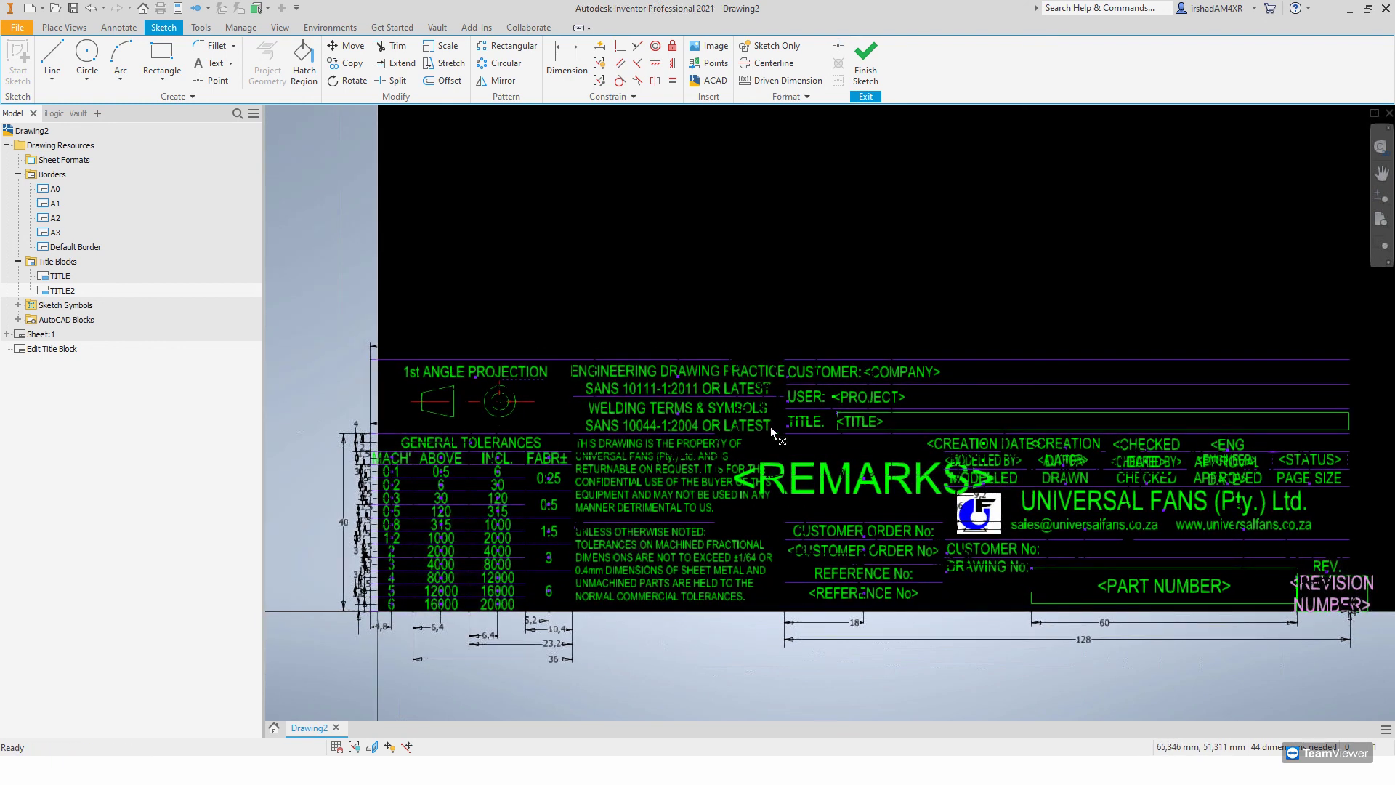
pyautogui.moveTo(883, 449); pyautogui.dragTo(799, 467, button='middle')
pyautogui.moveTo(729, 441); pyautogui.dragTo(686, 449, button='middle')
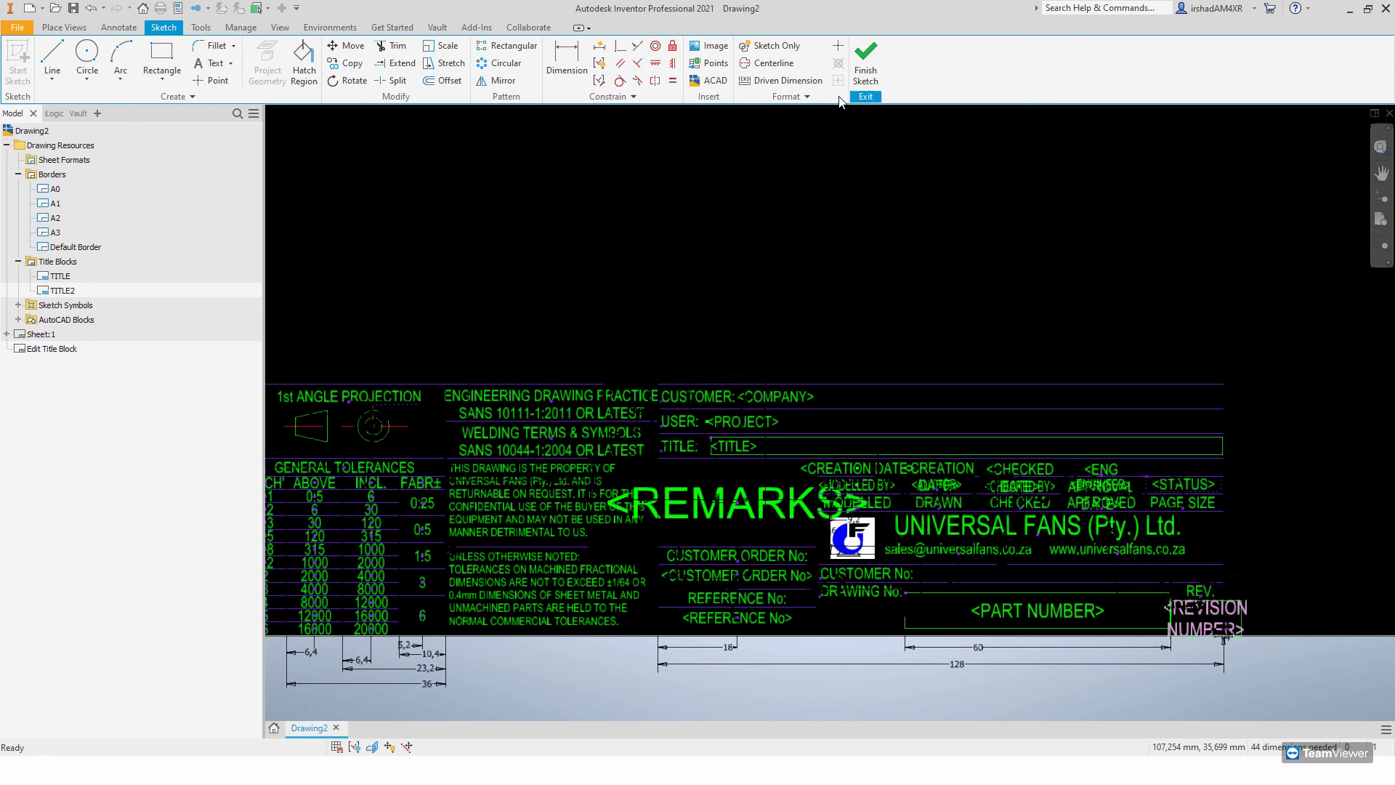
pyautogui.click(875, 67)
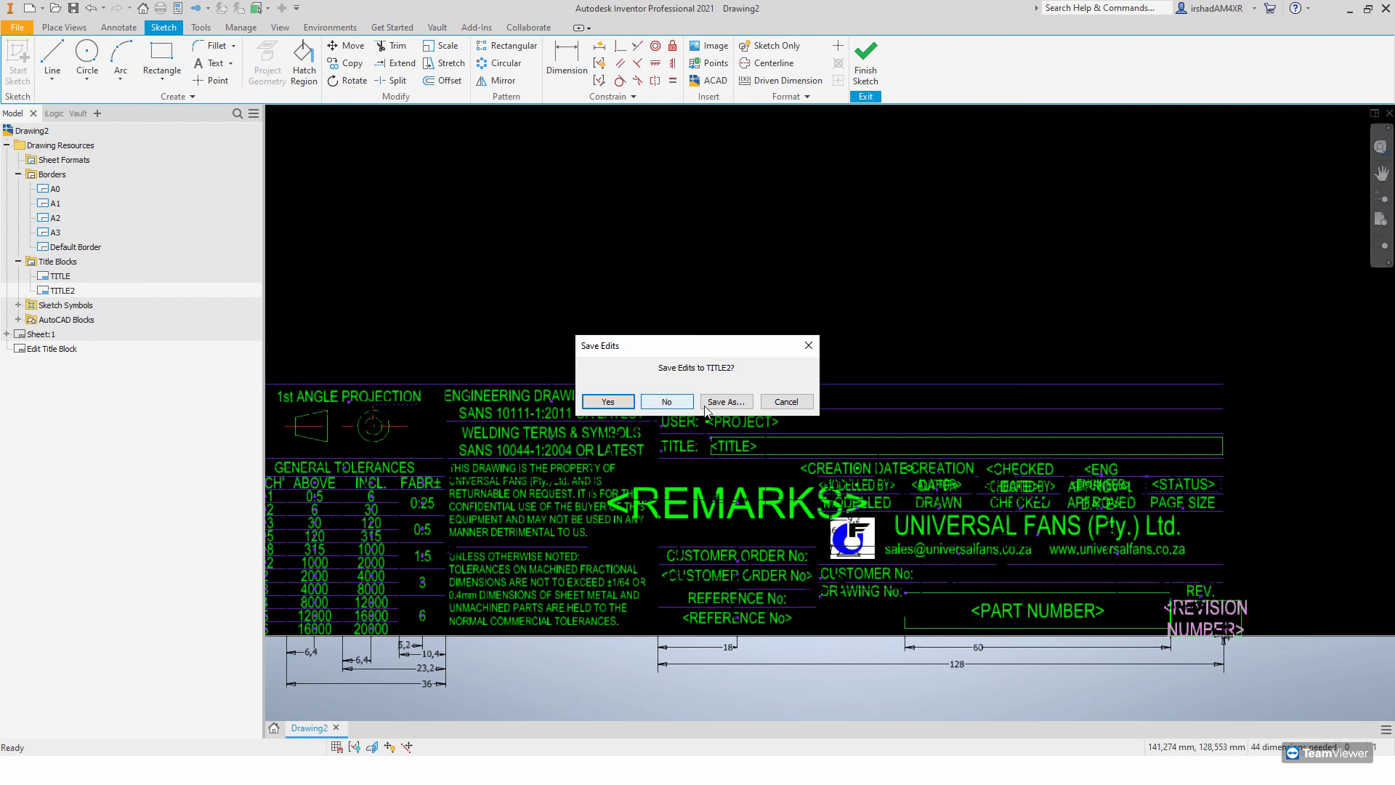
pyautogui.click(667, 404)
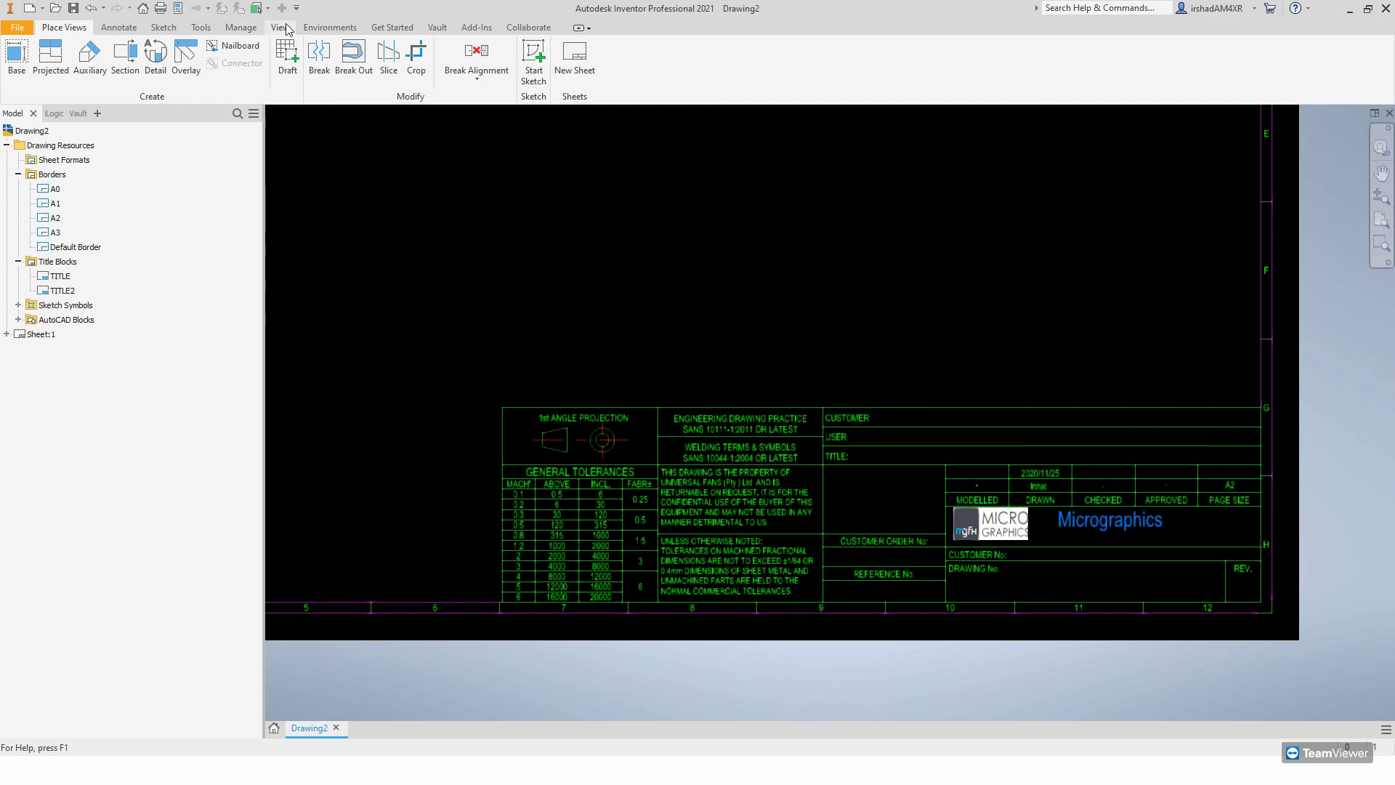
pyautogui.click(241, 27)
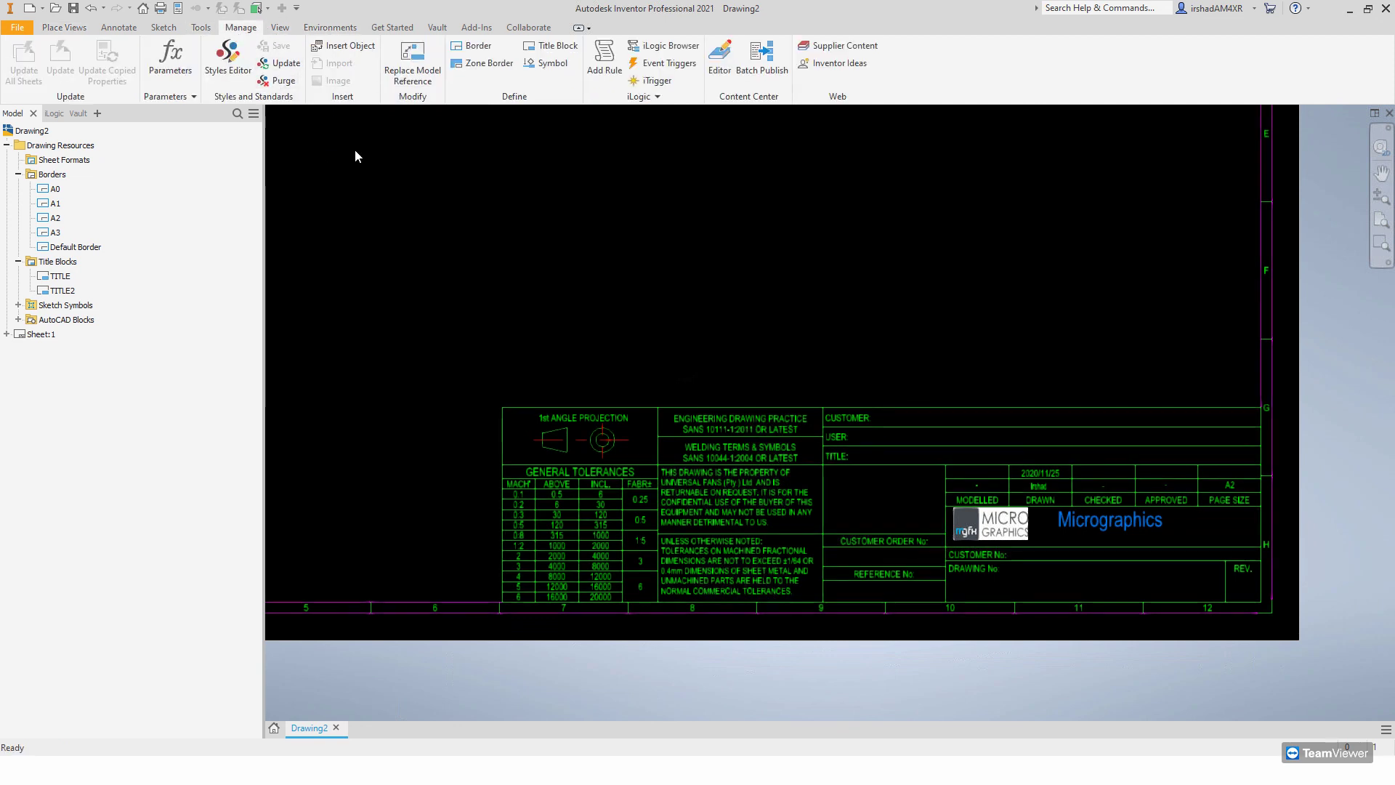
pyautogui.click(200, 28)
pyautogui.click(164, 27)
pyautogui.click(201, 29)
pyautogui.click(239, 30)
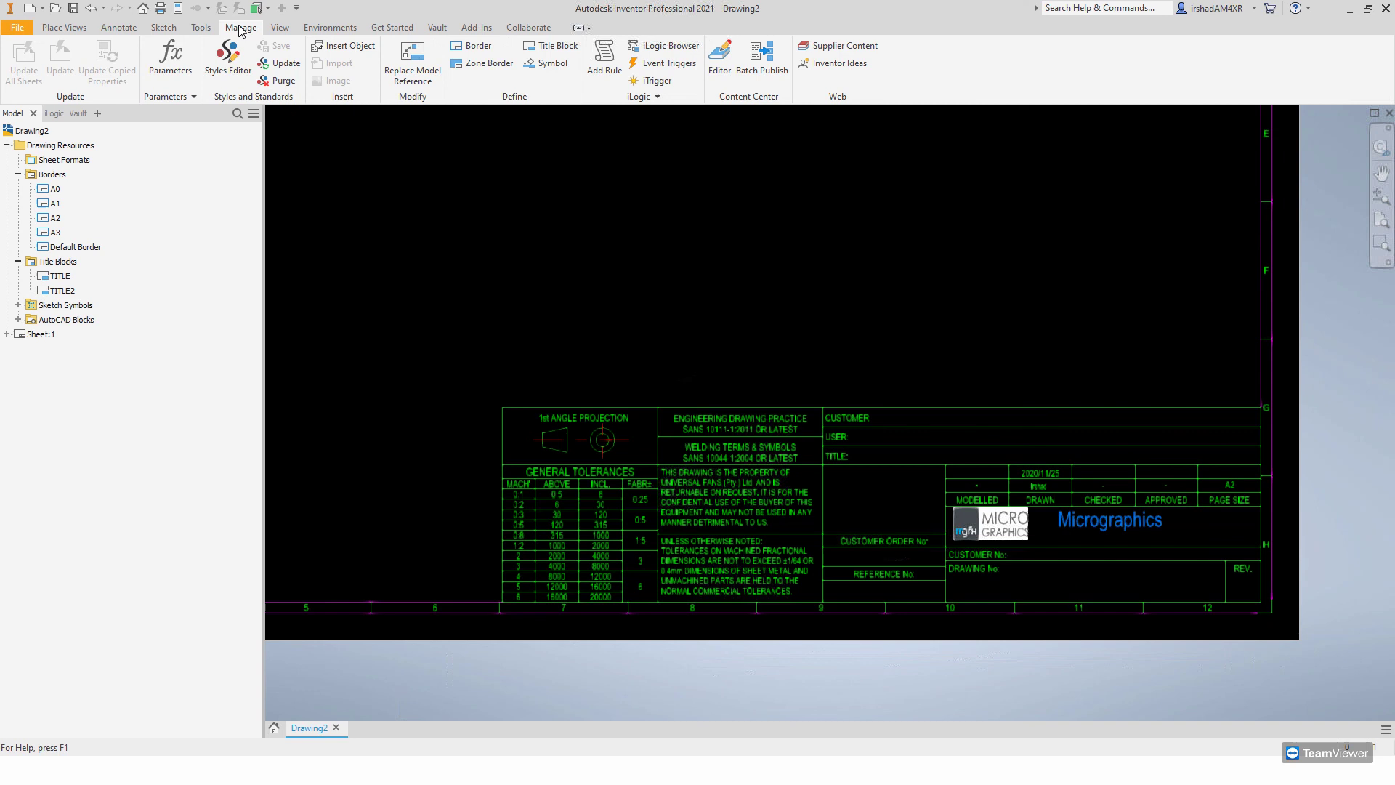
pyautogui.click(282, 29)
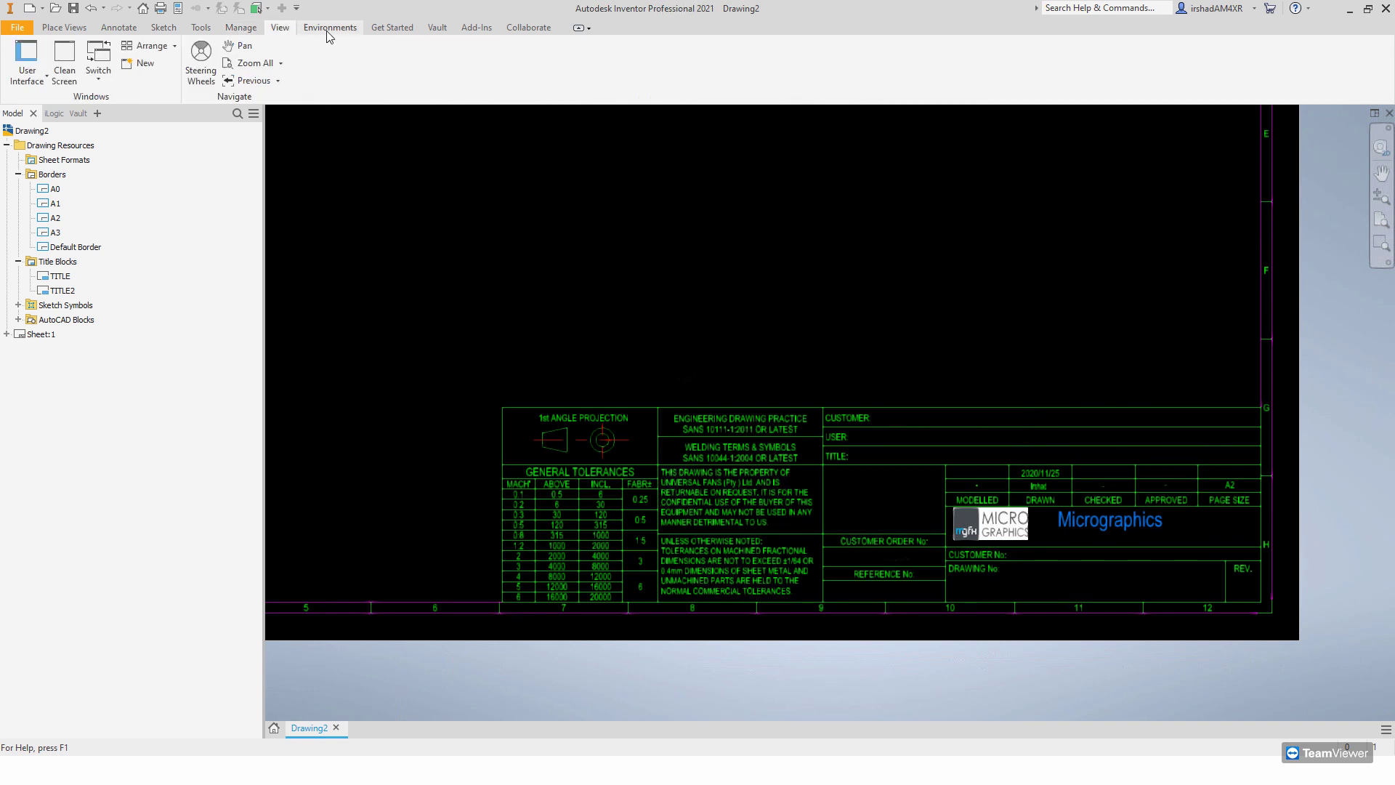
pyautogui.click(328, 29)
# - Open the drawing's parameters and review the list of user parameters
pyautogui.click(240, 28)
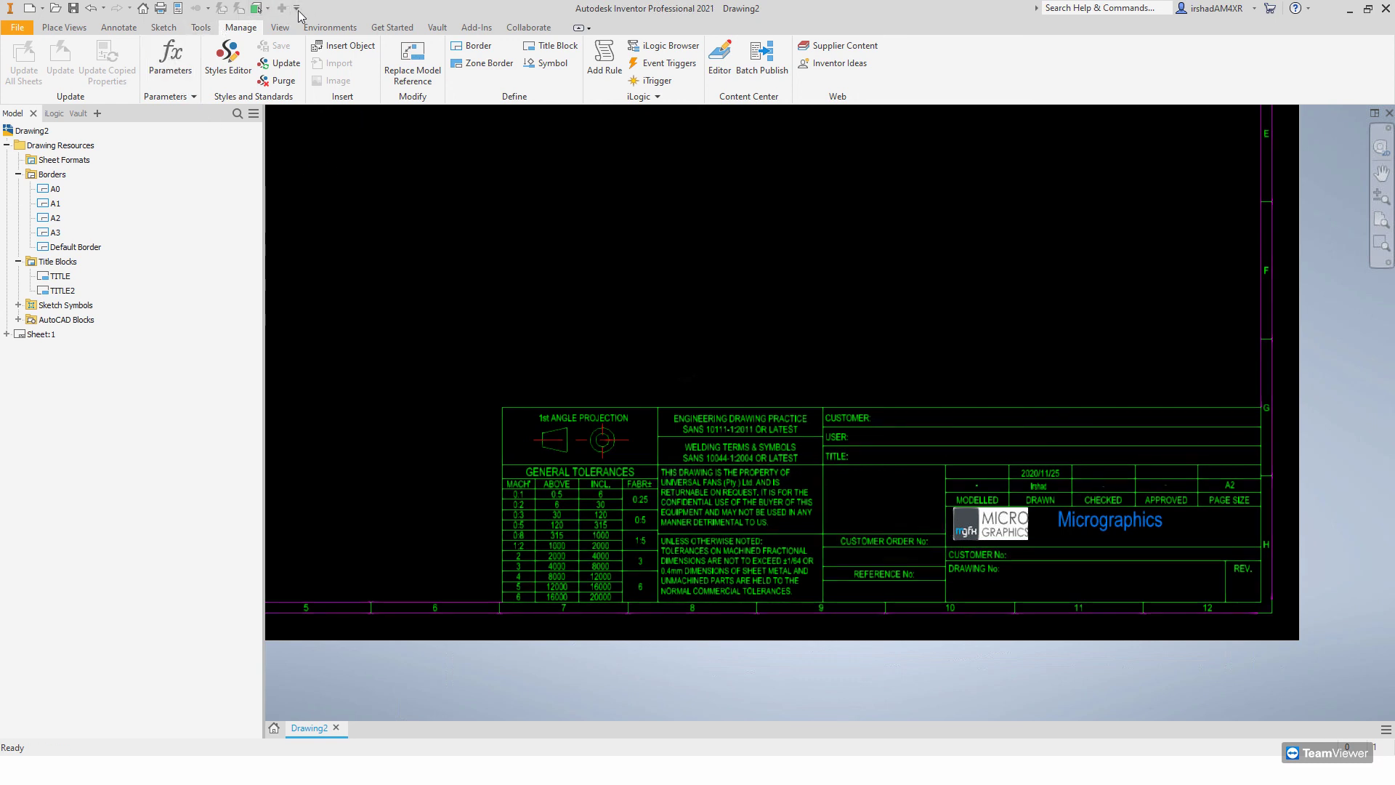
pyautogui.click(180, 62)
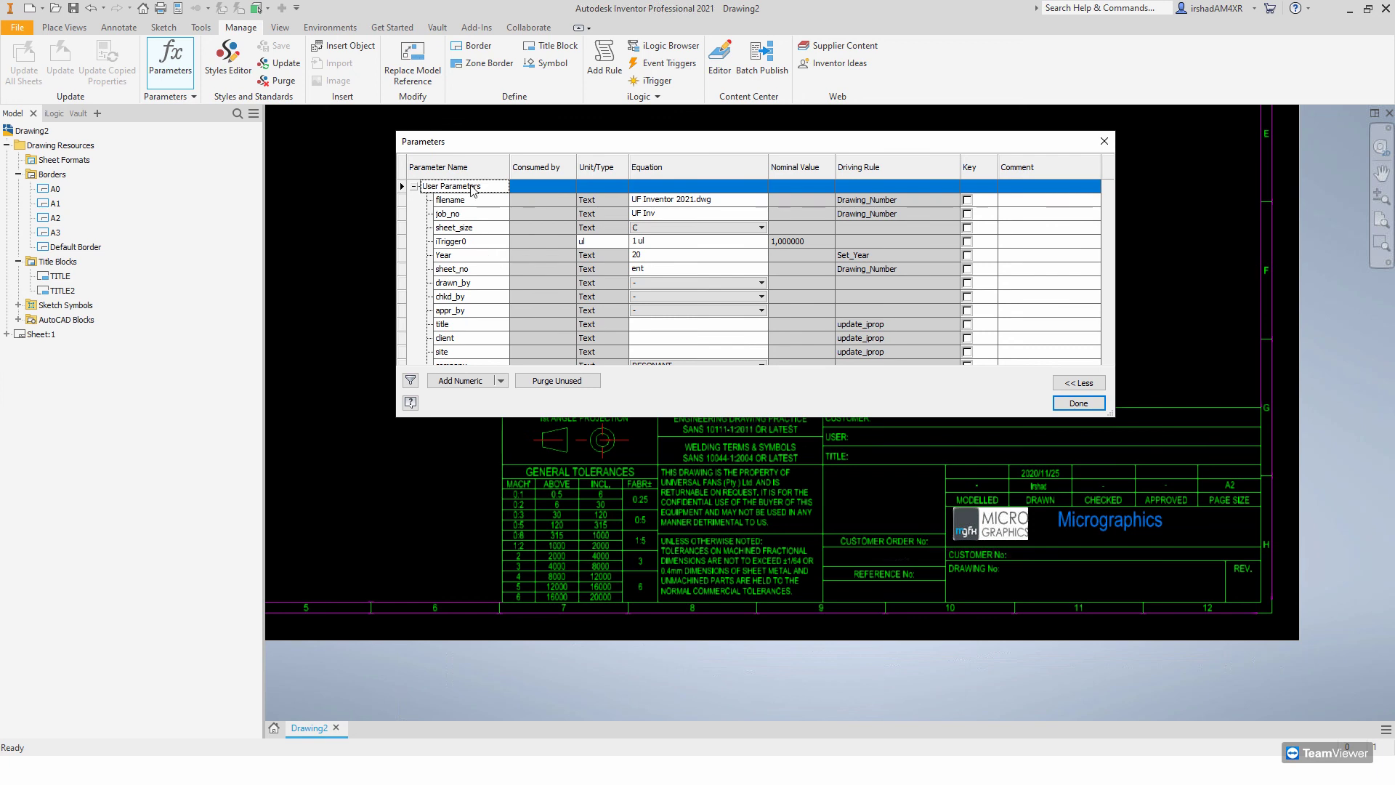
pyautogui.scroll(-2, 465, 312)
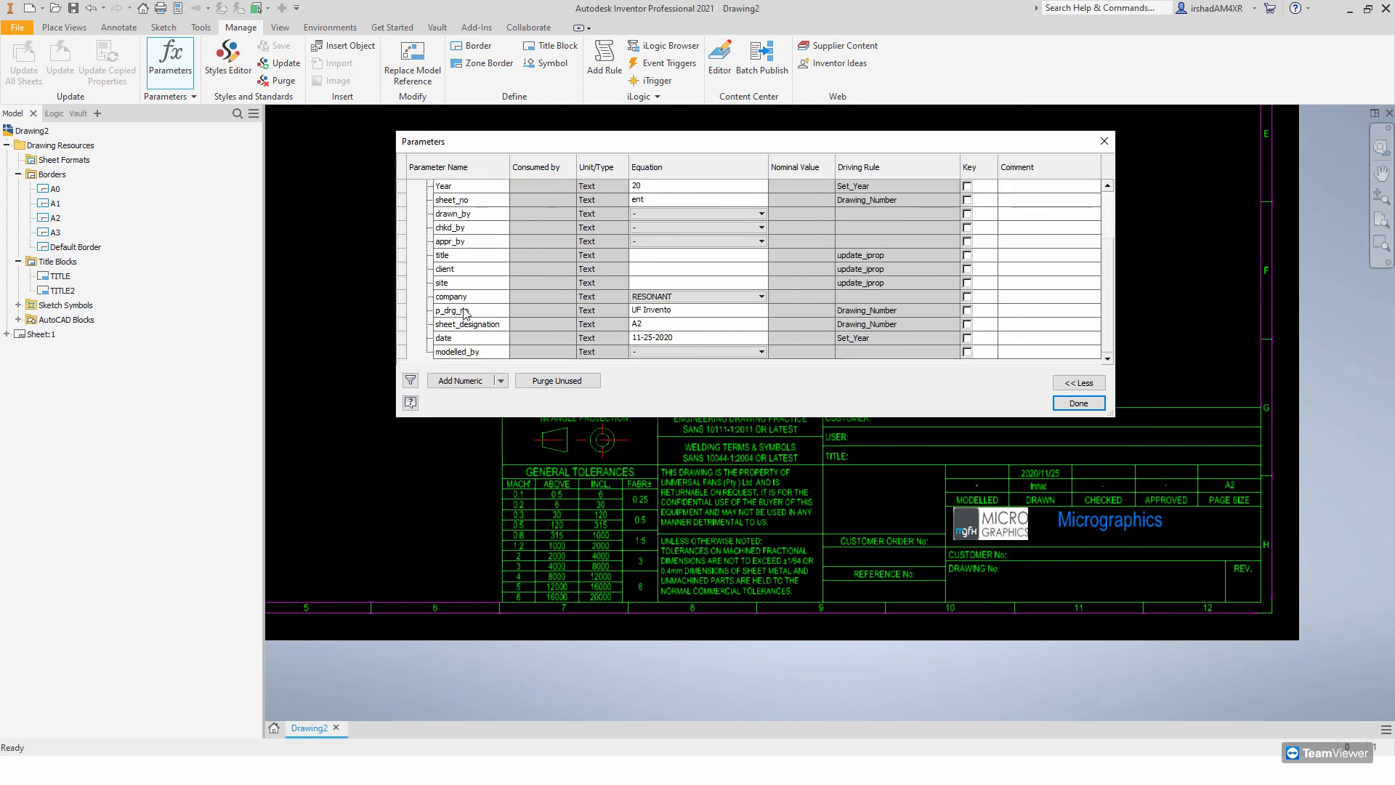
pyautogui.scroll(2, 476, 299)
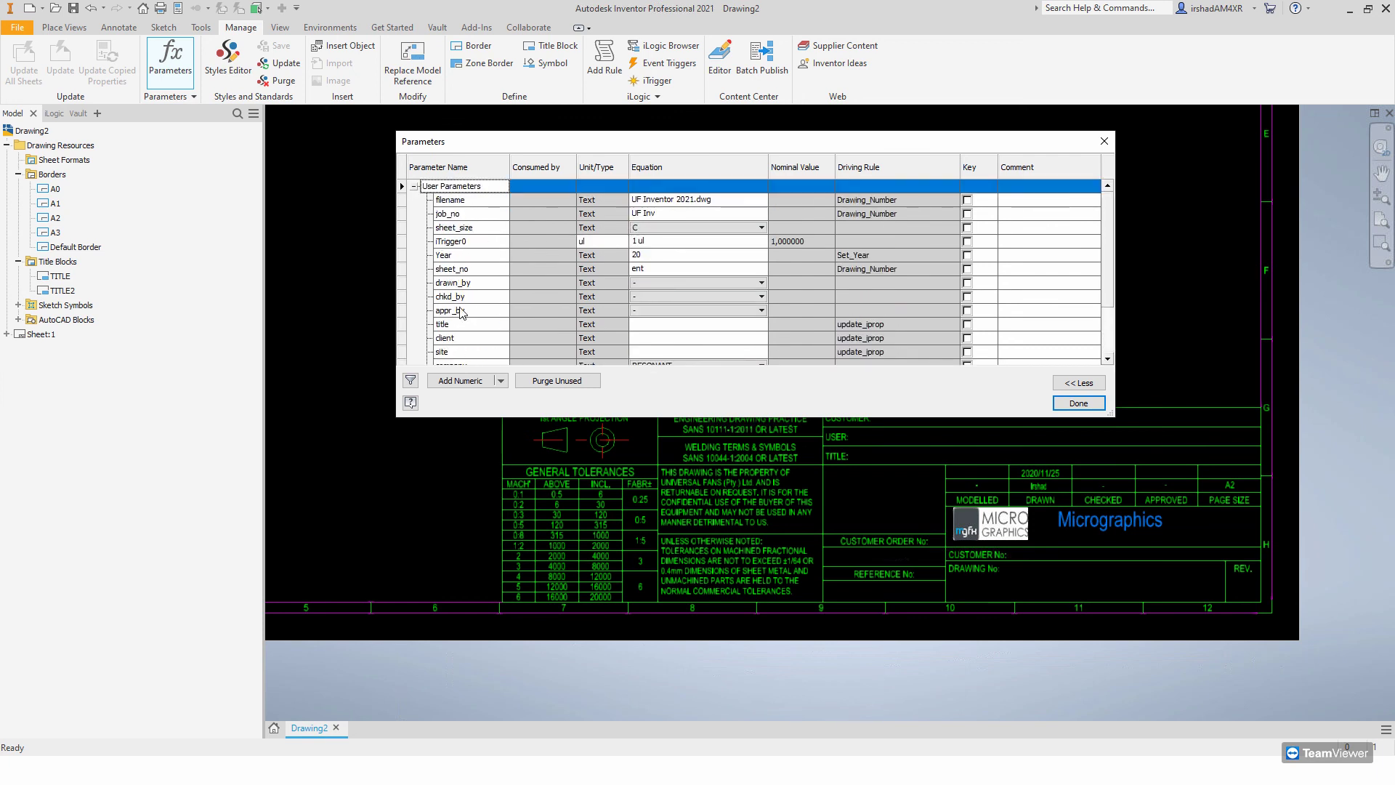
# - Check the values available for the sheet_size parameter, keeping C
pyautogui.click(759, 229)
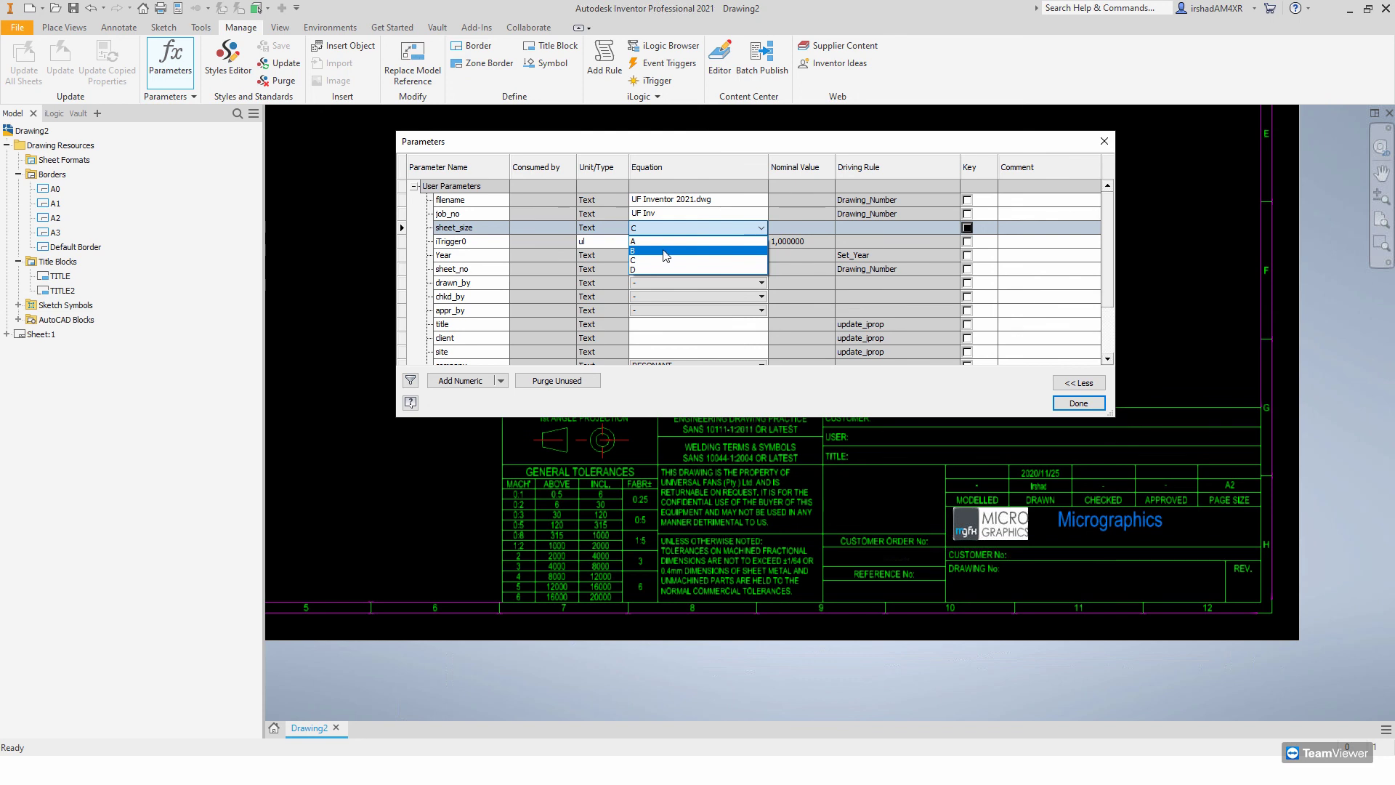
pyautogui.click(471, 231)
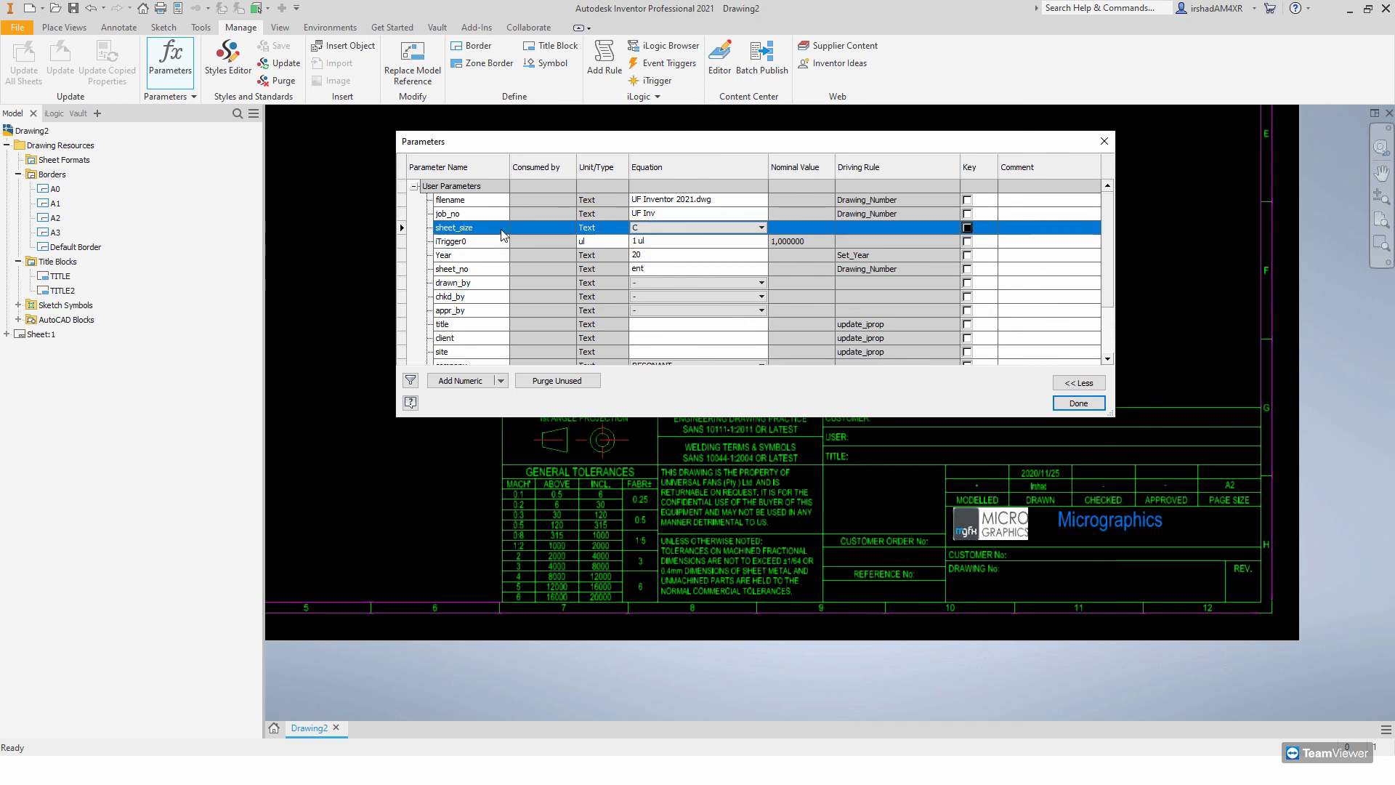
pyautogui.click(755, 229)
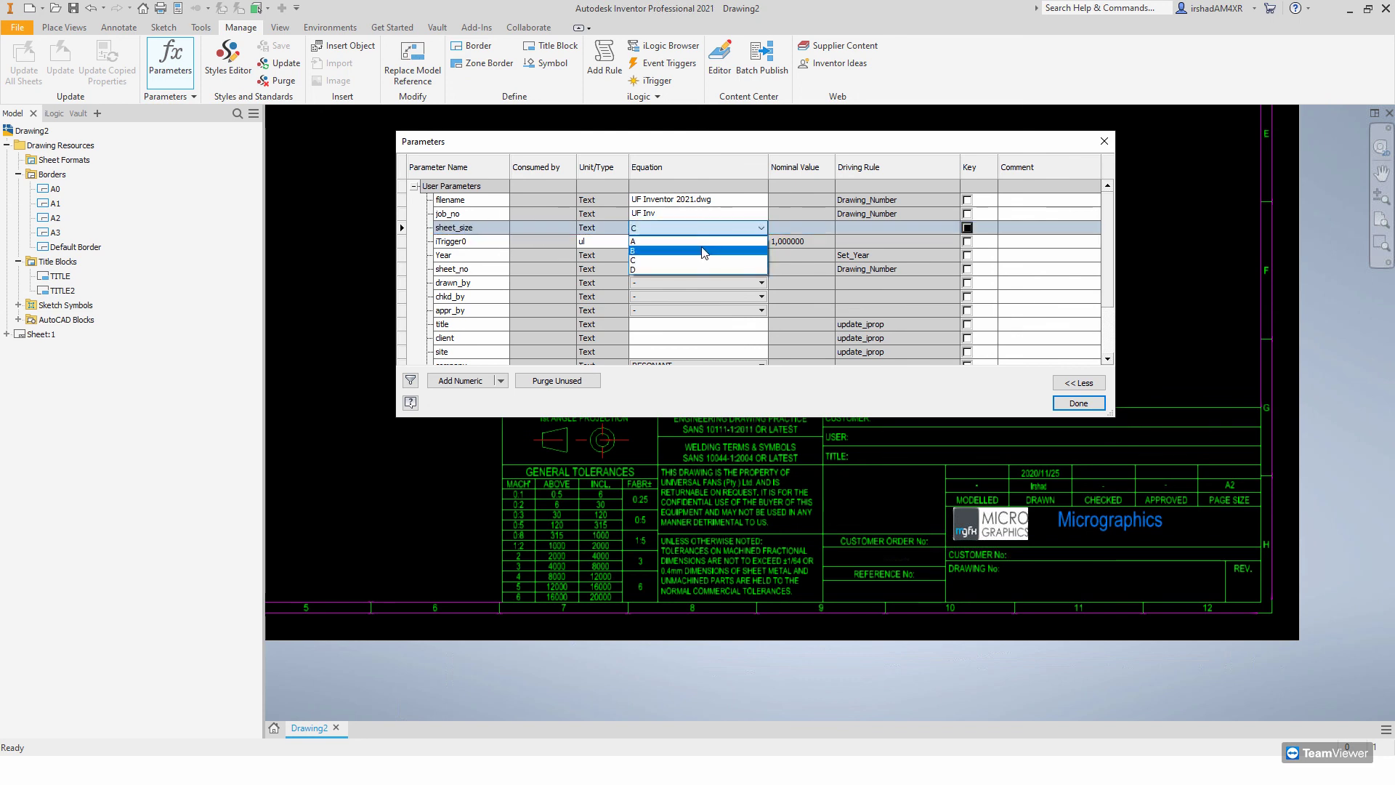
pyautogui.click(674, 263)
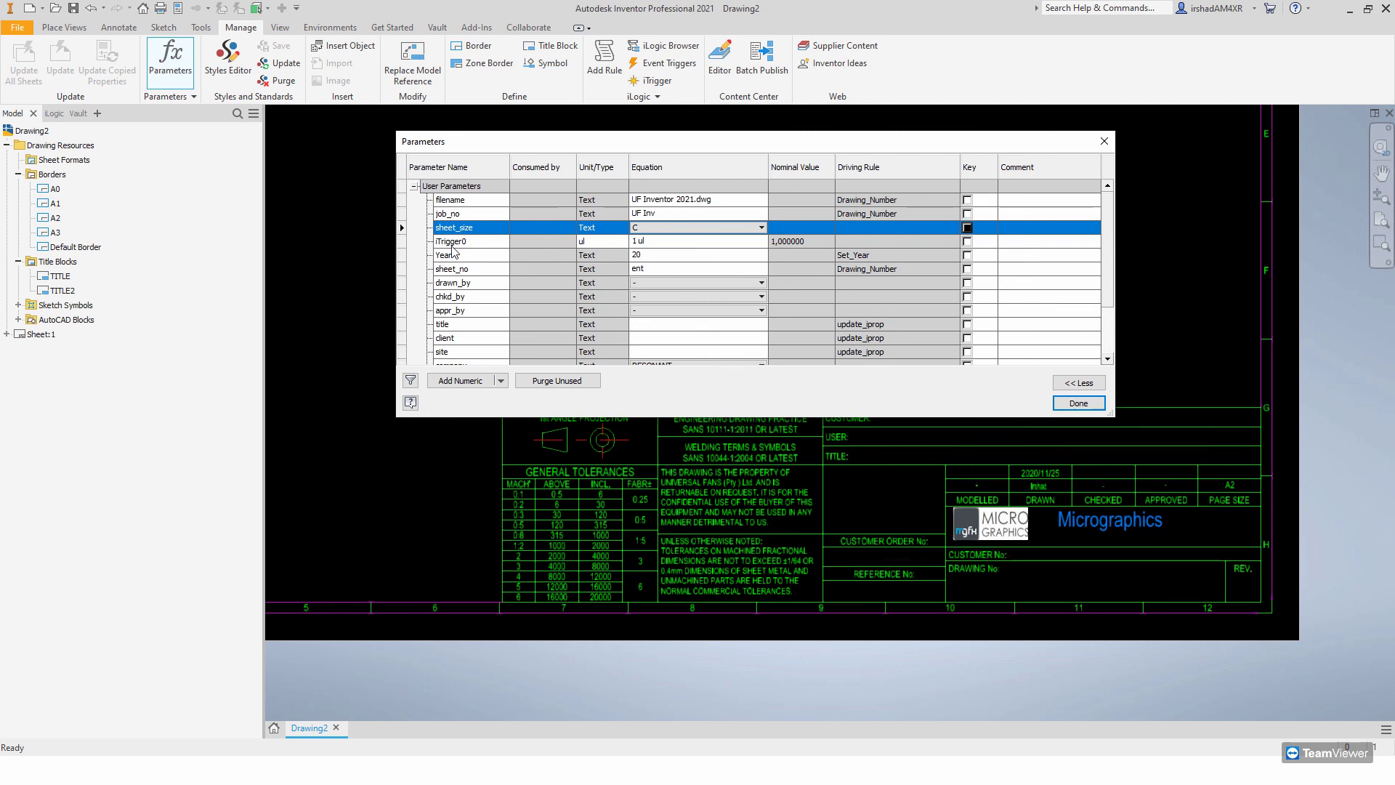
# - Review the company, sheet_designation, filename and job_no parameters and close the parameters without changes
pyautogui.scroll(-2, 469, 296)
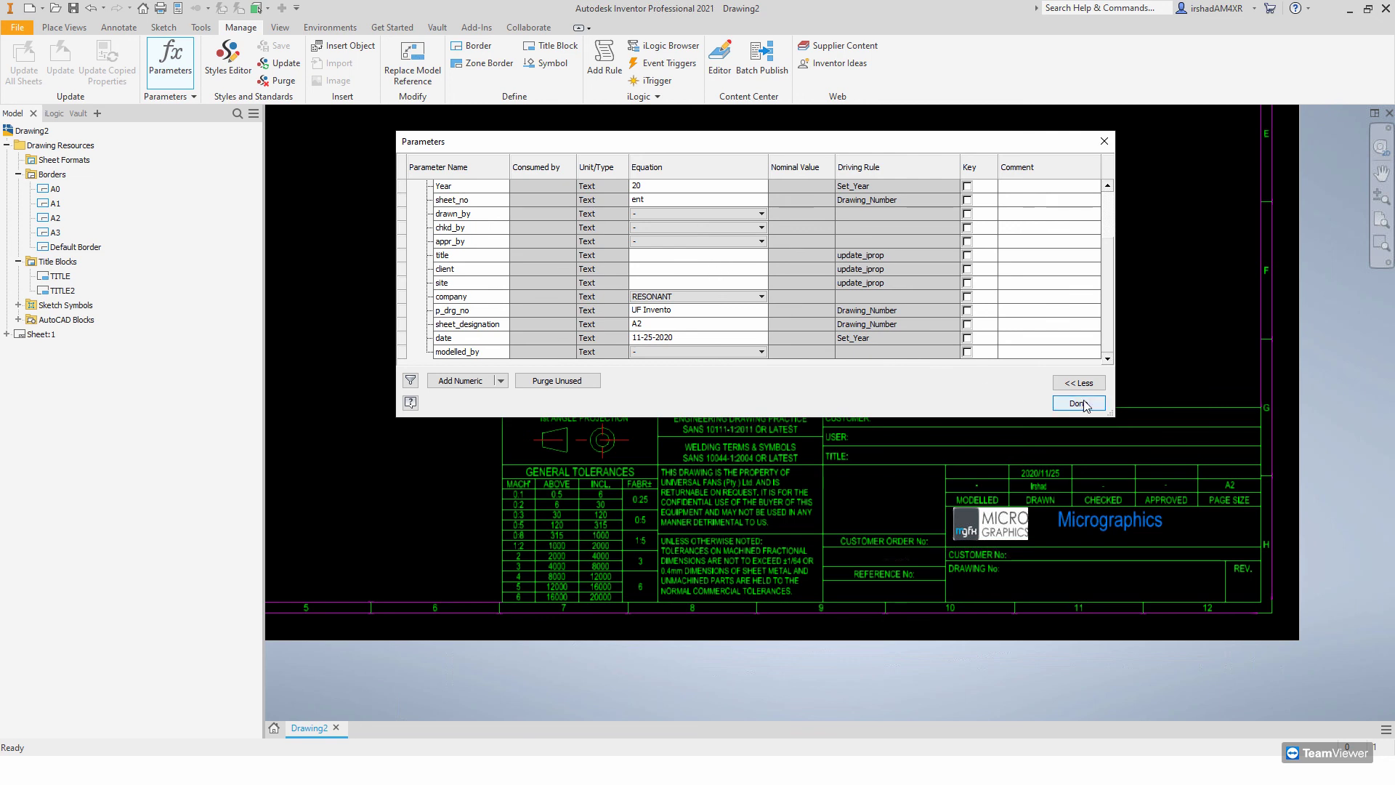
pyautogui.click(662, 294)
pyautogui.click(660, 297)
pyautogui.click(460, 323)
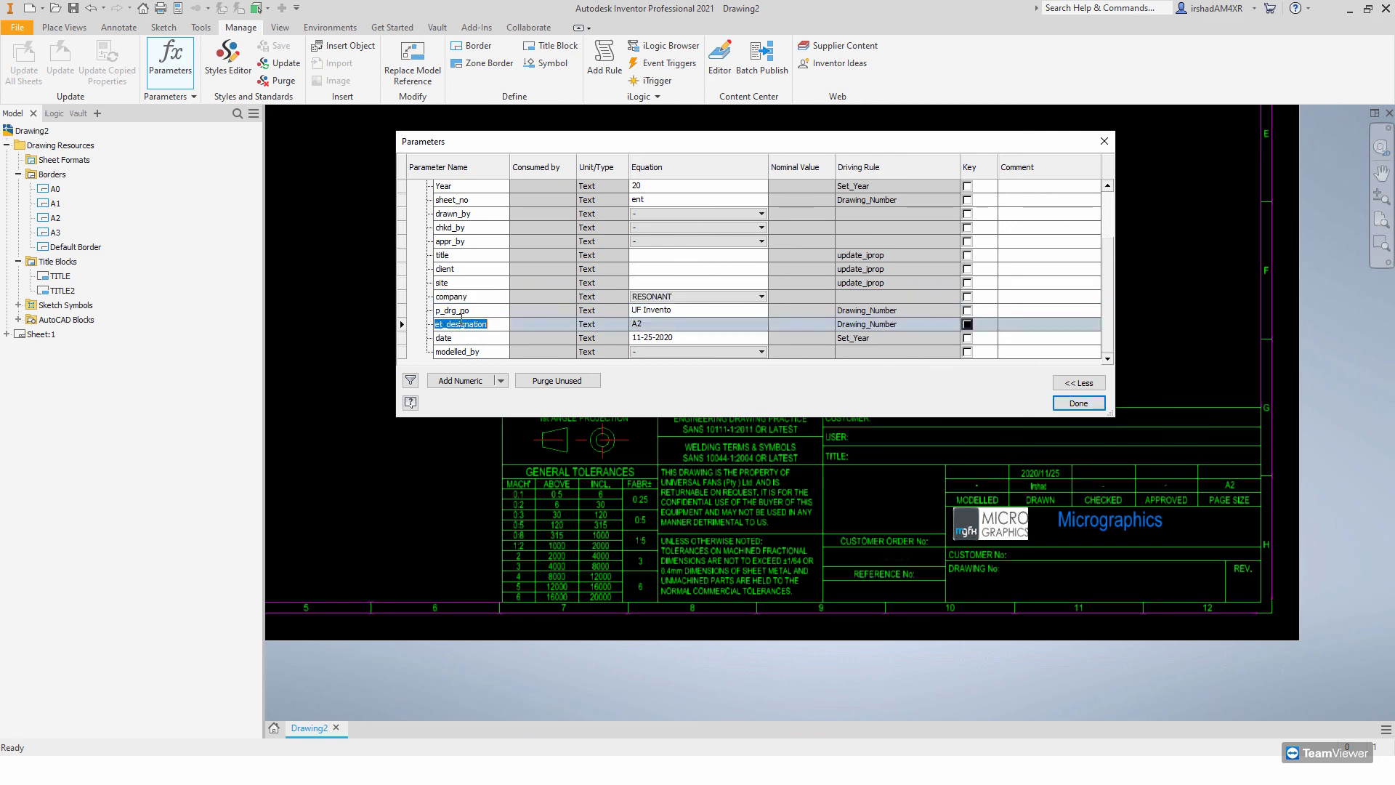
pyautogui.scroll(2, 476, 263)
pyautogui.click(479, 205)
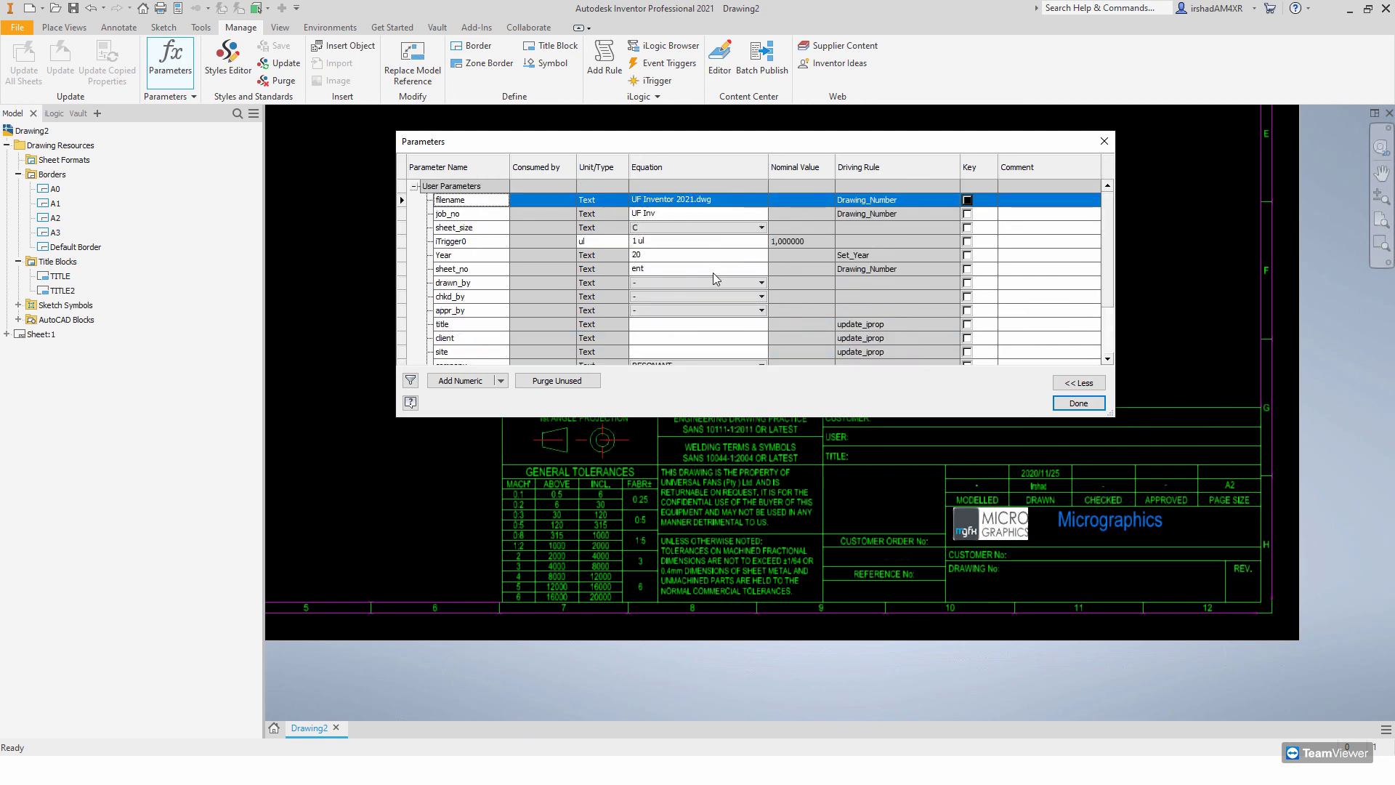
pyautogui.click(672, 212)
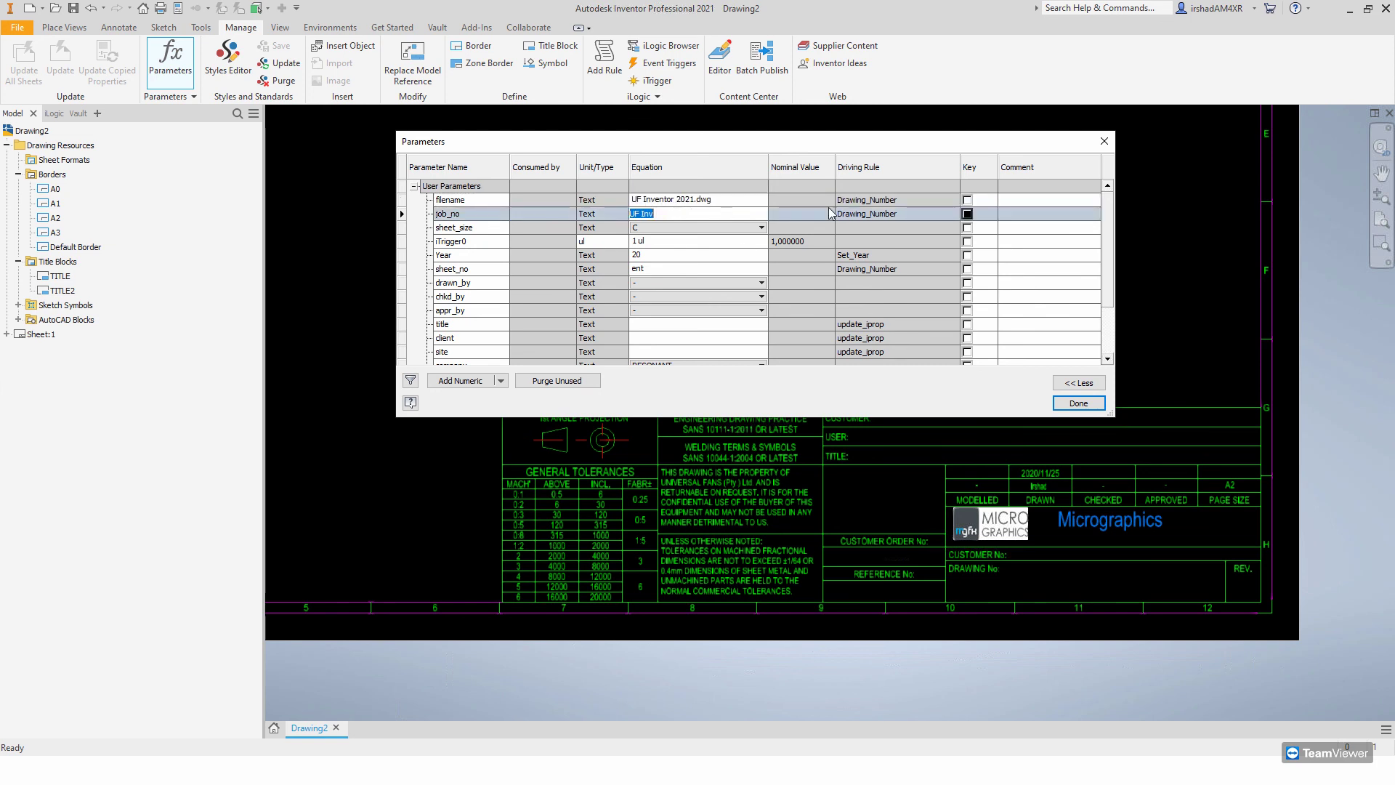
pyautogui.click(1078, 402)
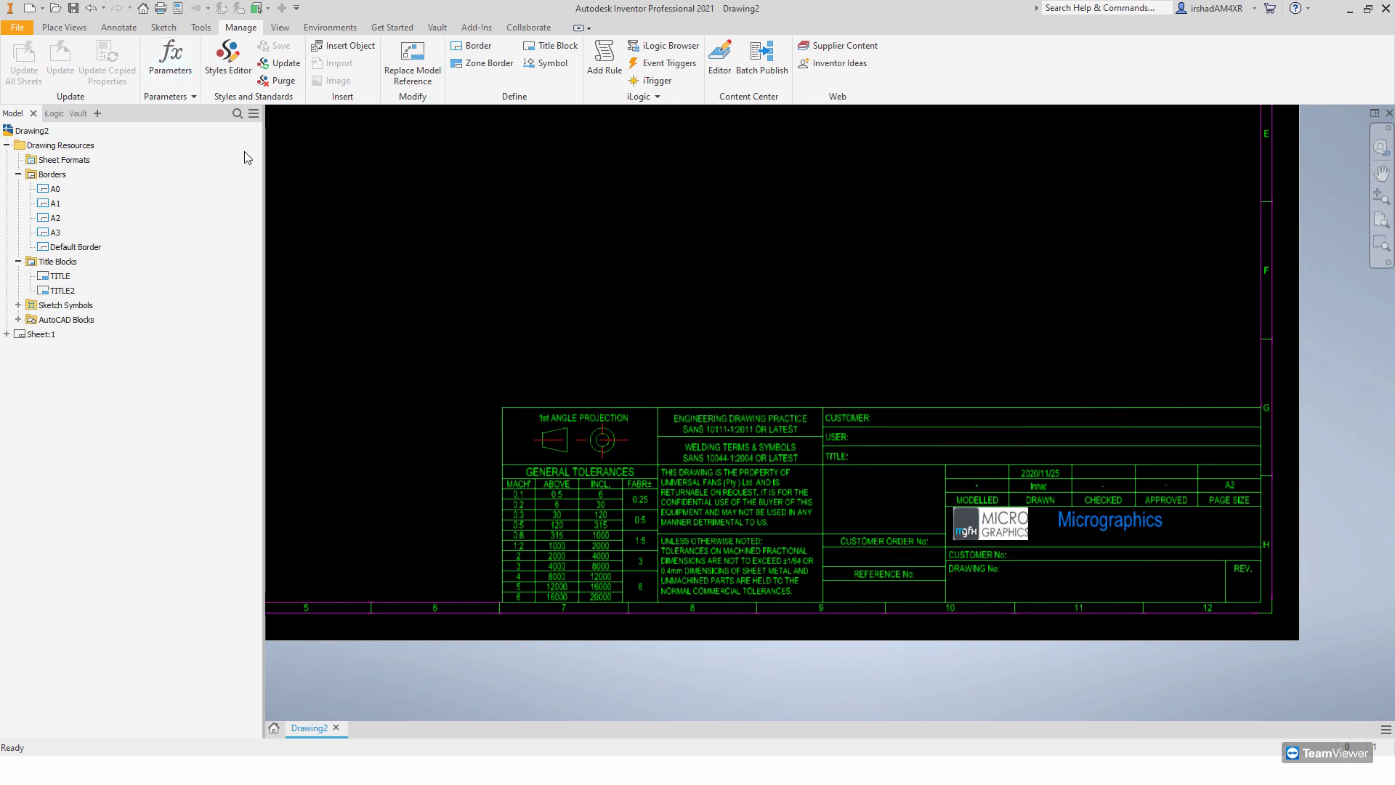
# - Open the DRAWING DETAIL iLogic form, examine its title block fields and Checked By choices, and close it without changes
pyautogui.click(54, 114)
pyautogui.click(103, 154)
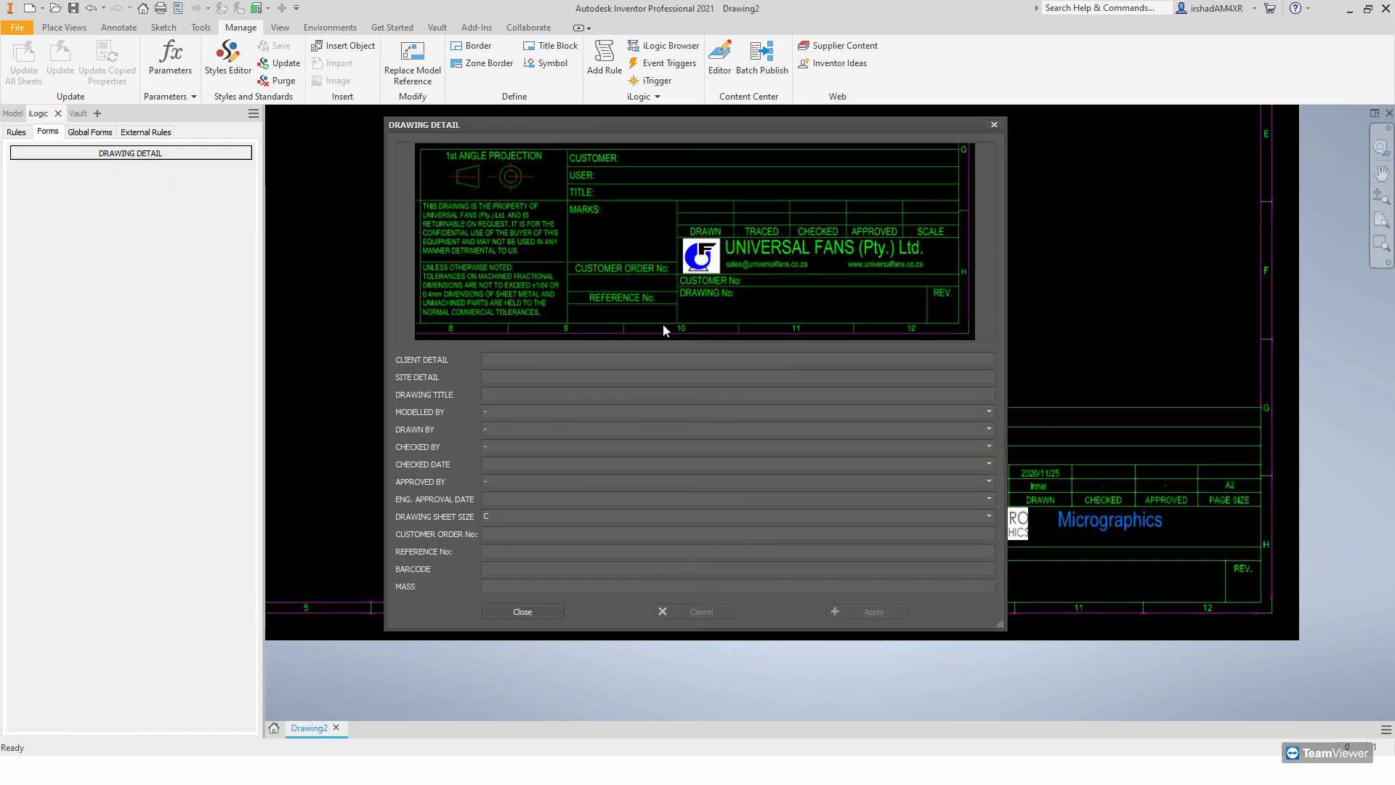
pyautogui.click(526, 361)
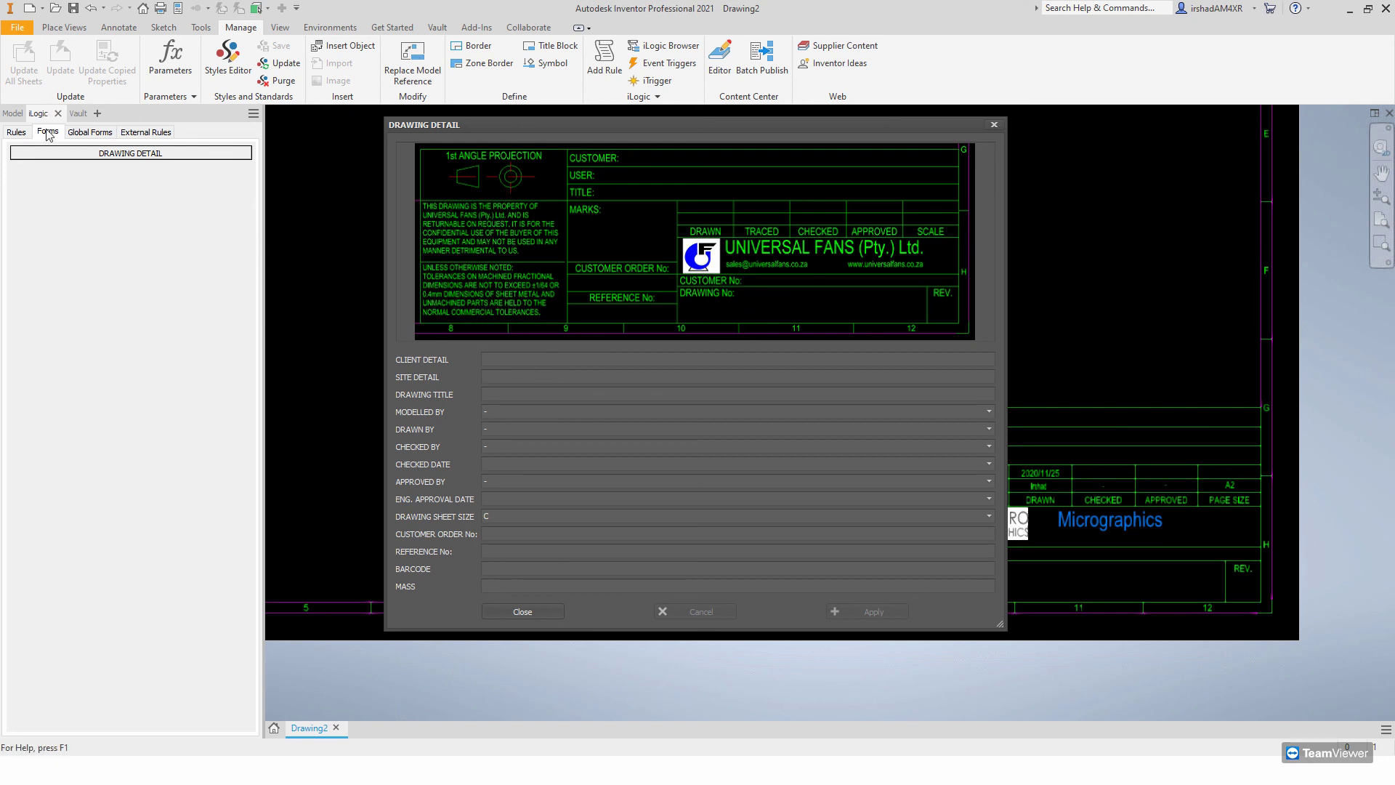
pyautogui.click(510, 393)
pyautogui.click(504, 449)
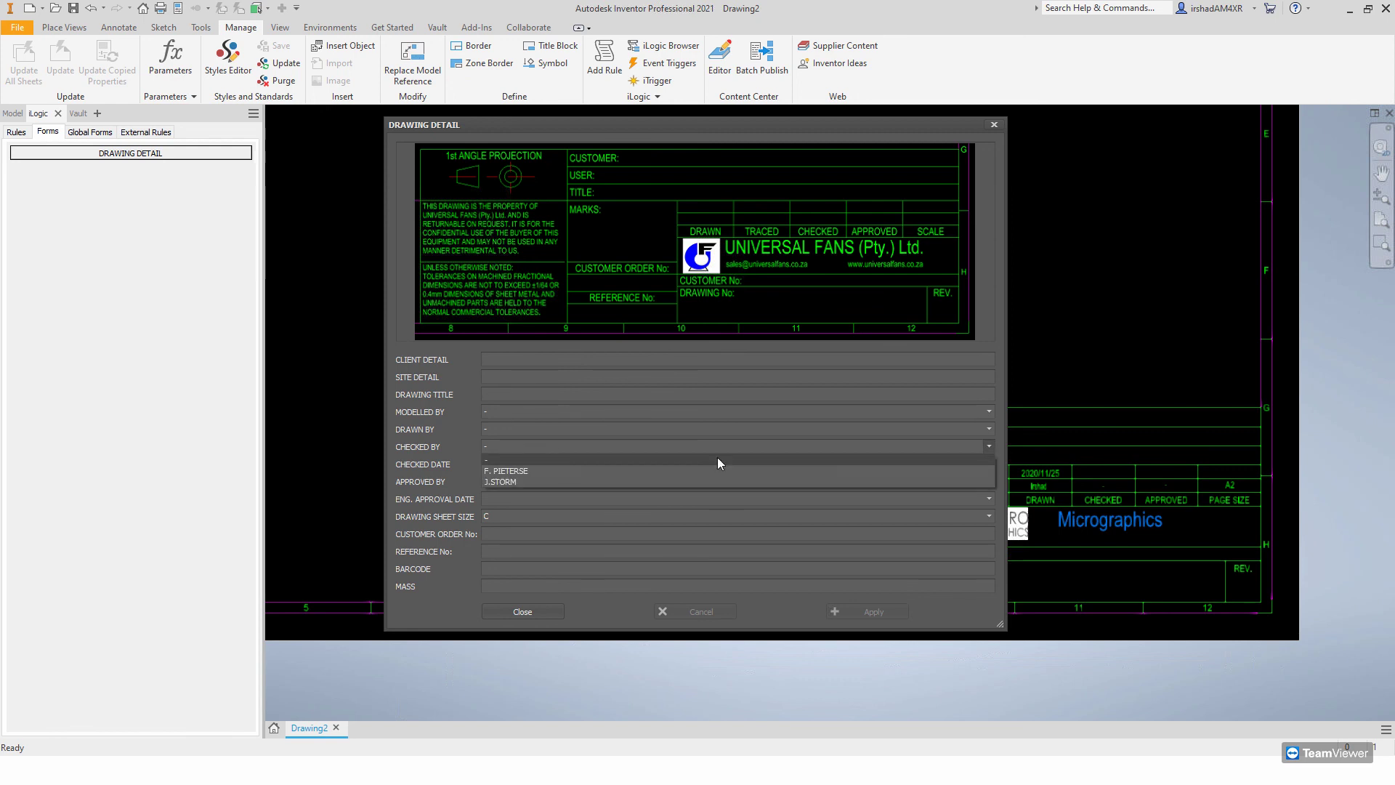
pyautogui.click(512, 489)
pyautogui.click(514, 484)
pyautogui.click(455, 509)
pyautogui.click(489, 499)
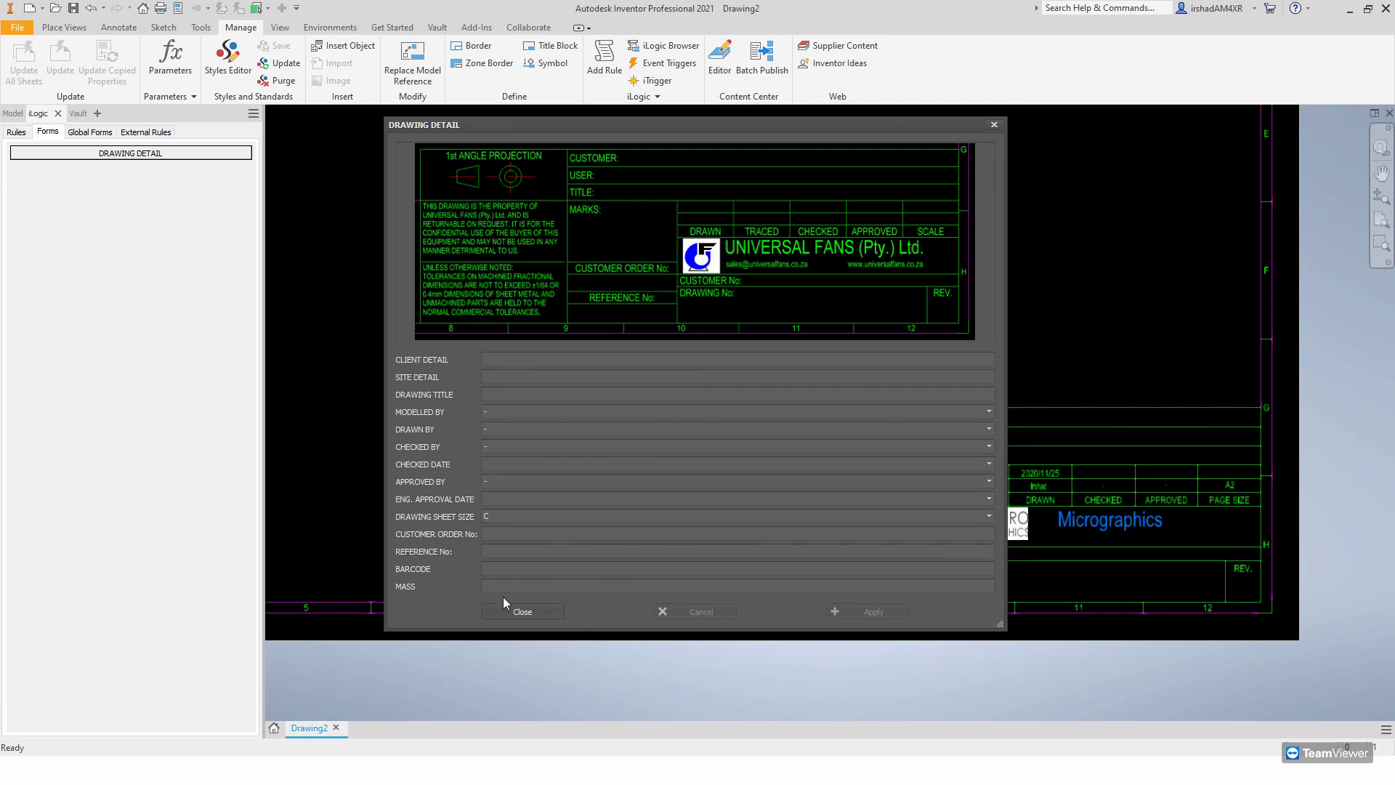
pyautogui.click(533, 611)
pyautogui.click(530, 611)
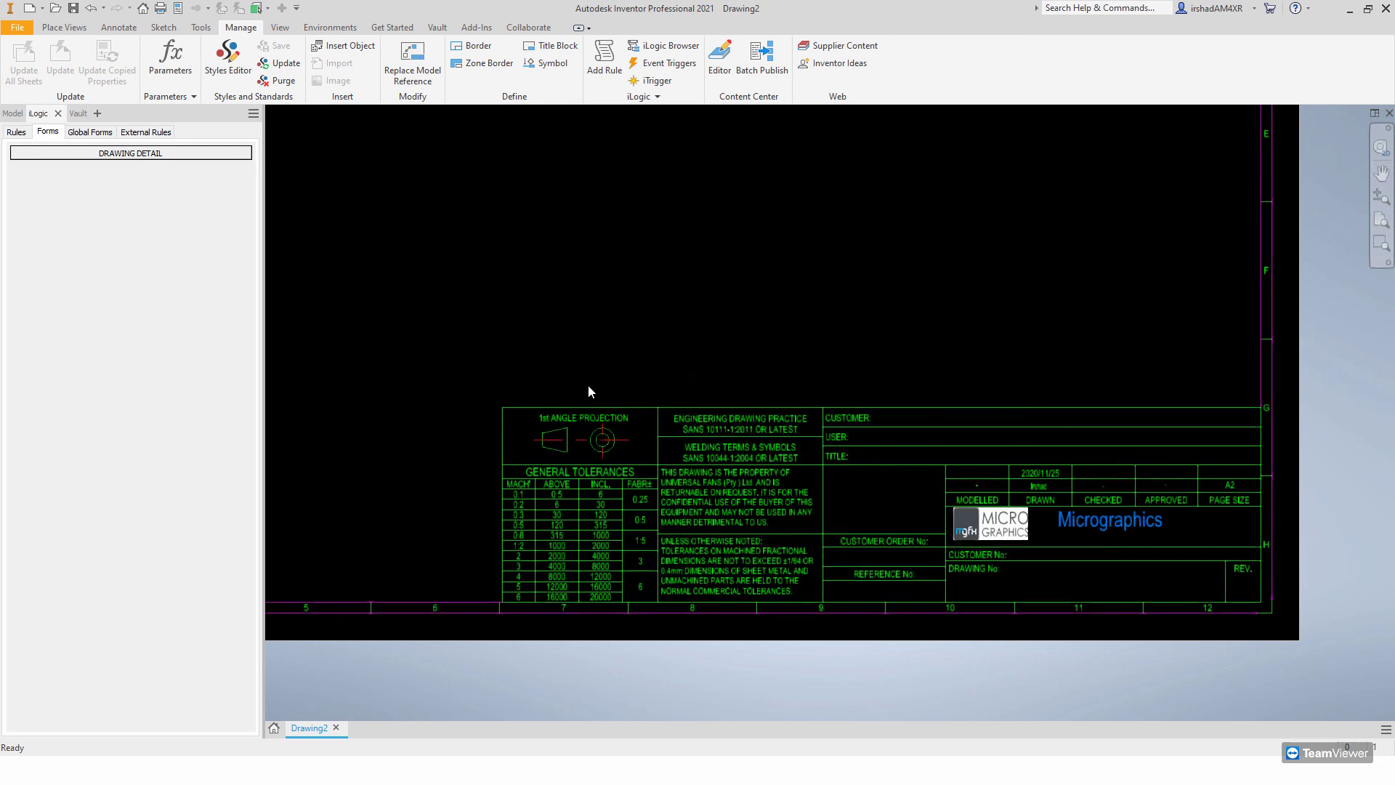
pyautogui.scroll(3, 506, 427)
pyautogui.moveTo(498, 426); pyautogui.dragTo(579, 411, button='middle')
pyautogui.scroll(-7, 571, 412)
pyautogui.moveTo(643, 457)
pyautogui.mouseDown(button='middle')
pyautogui.moveTo(690, 480)
pyautogui.moveTo(647, 544)
pyautogui.mouseUp(button='middle')
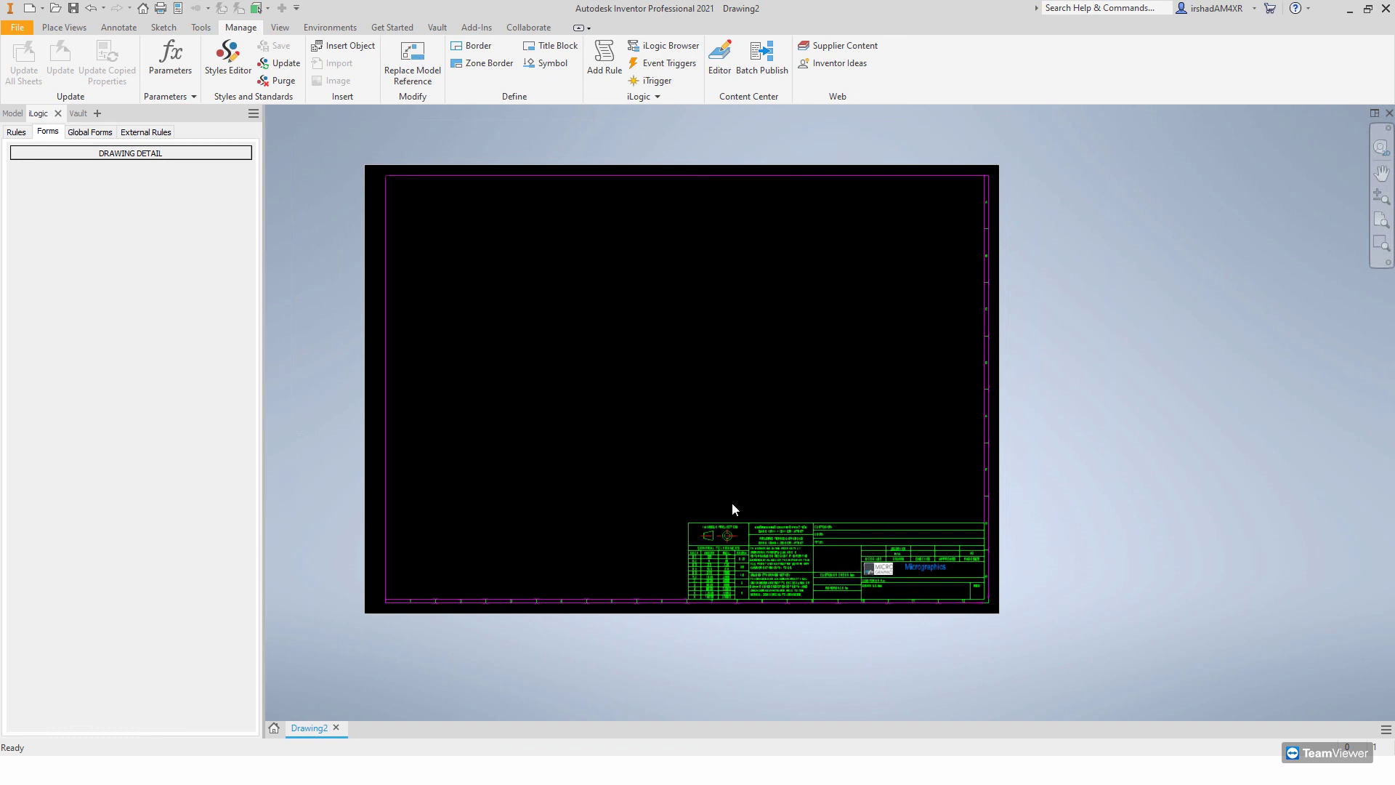
pyautogui.moveTo(765, 518); pyautogui.dragTo(750, 490, button='middle')
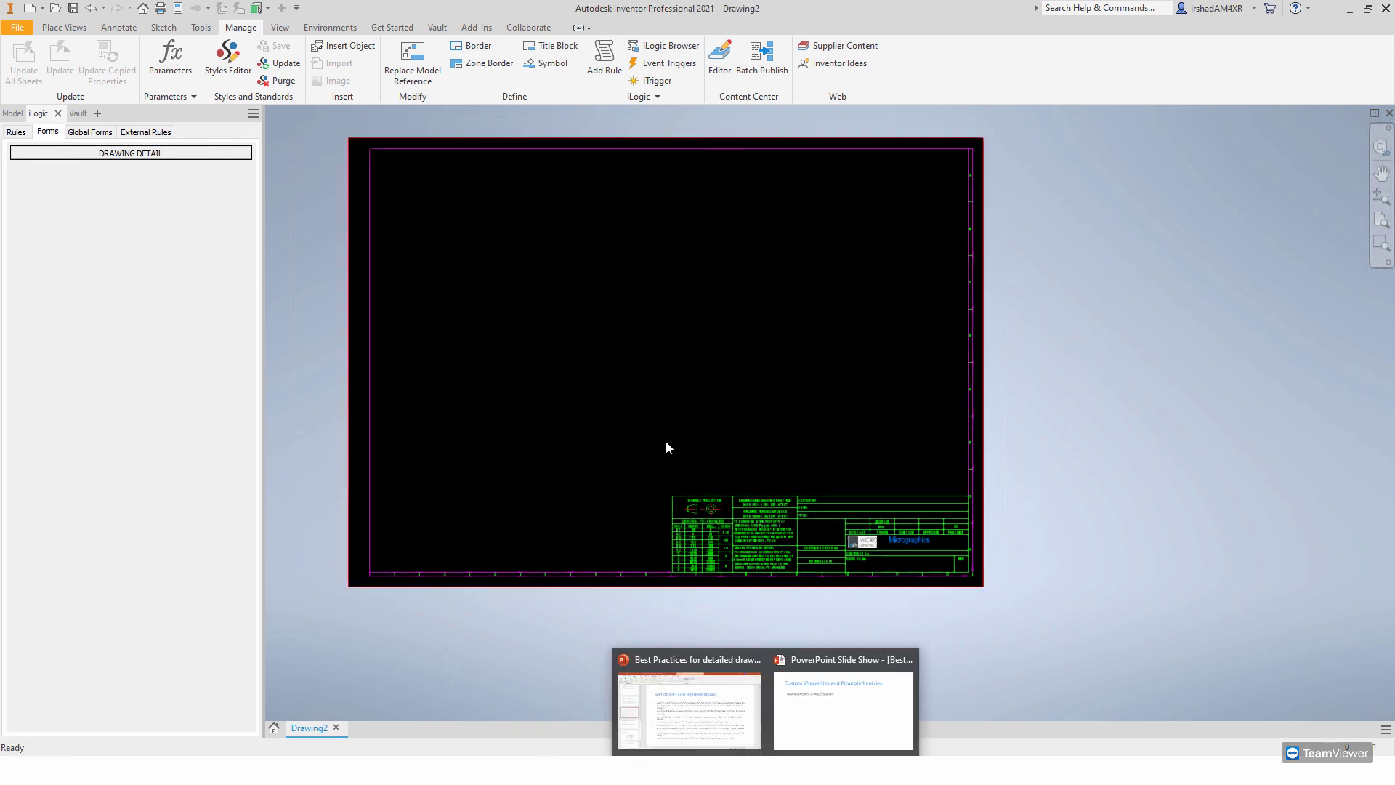
# - Switch to the running PowerPoint slide show and advance from the Custom iProperties and Prompted entries slide to the Questions? slide
pyautogui.click(787, 701)
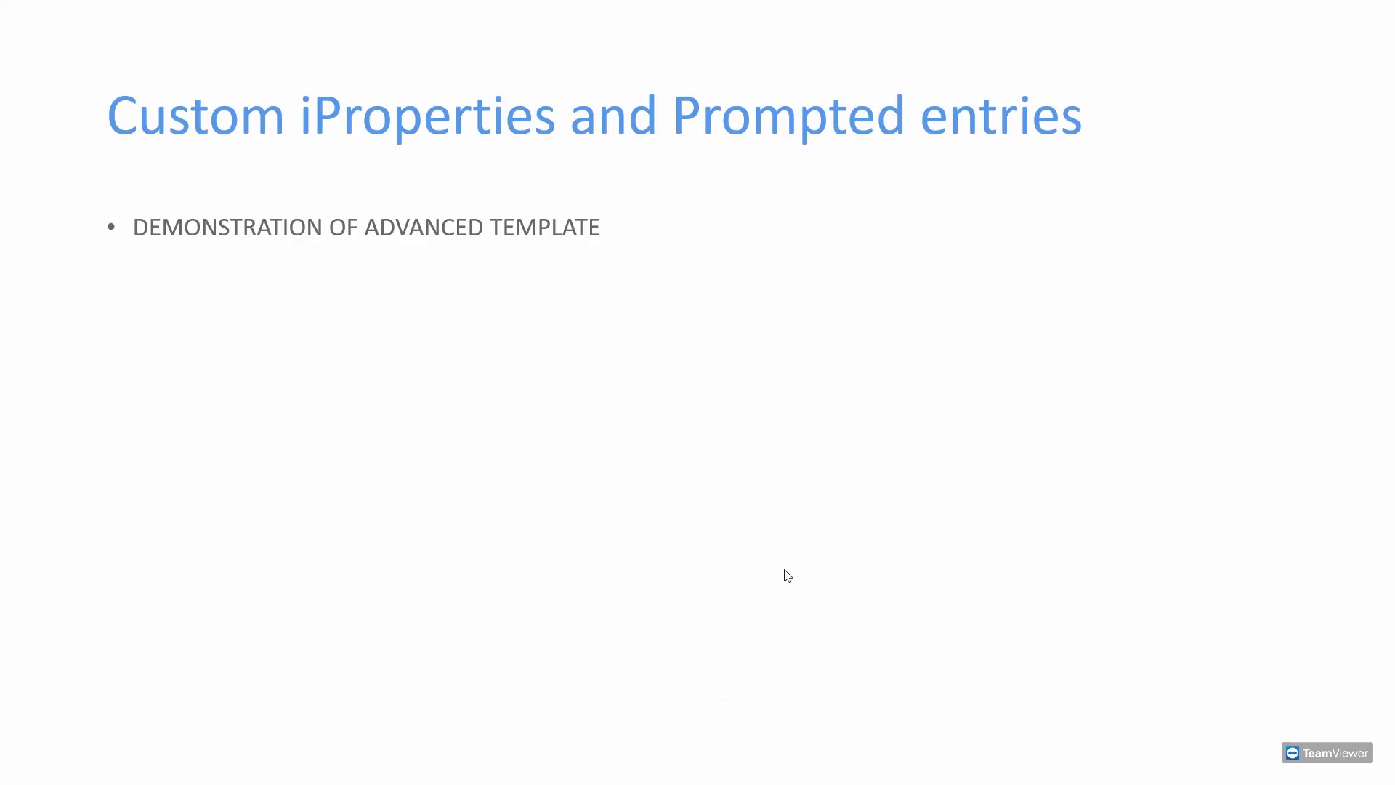
pyautogui.click(765, 441)
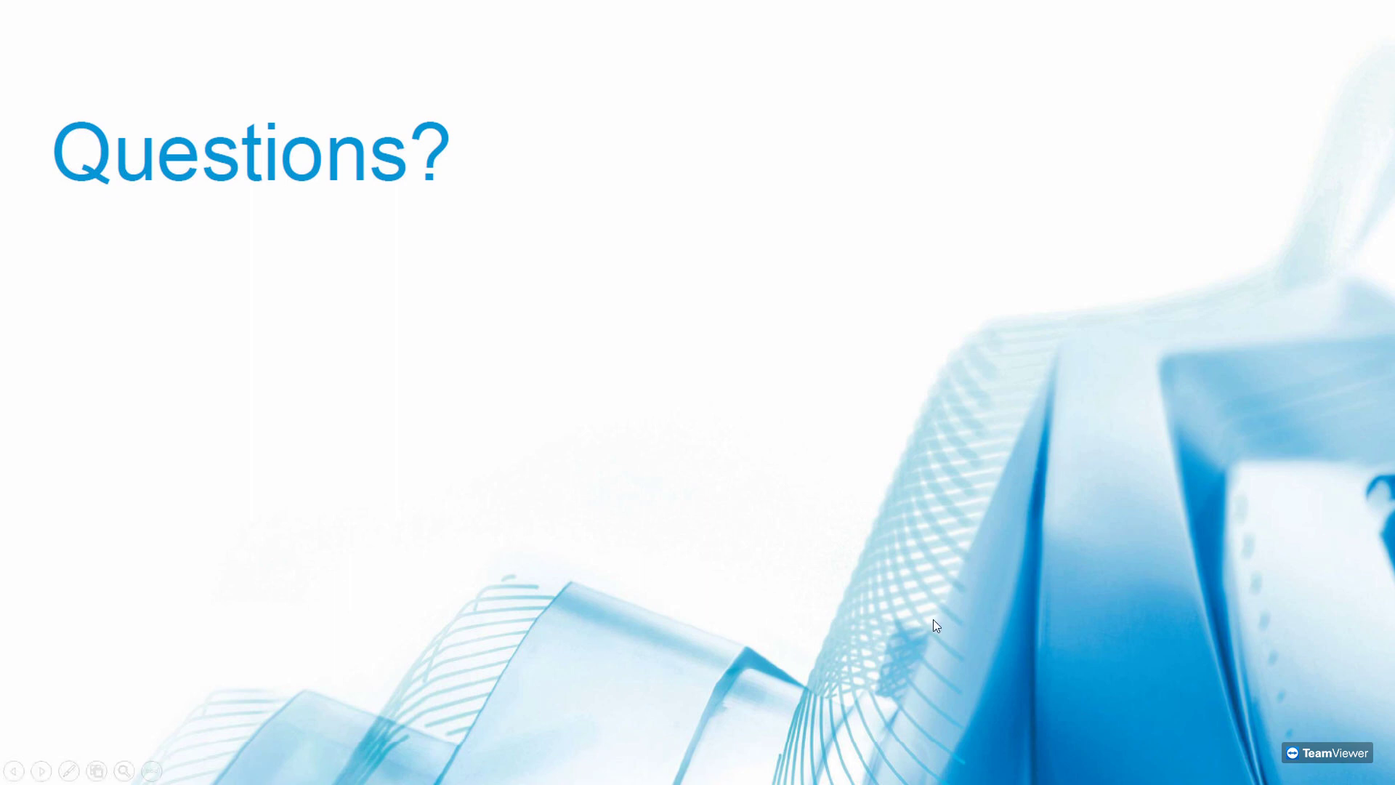
pyautogui.rightClick(956, 622)
# - Switch to the PowerPoint editing window of the presentation and display the Introduction slide
pyautogui.moveTo(783, 768)
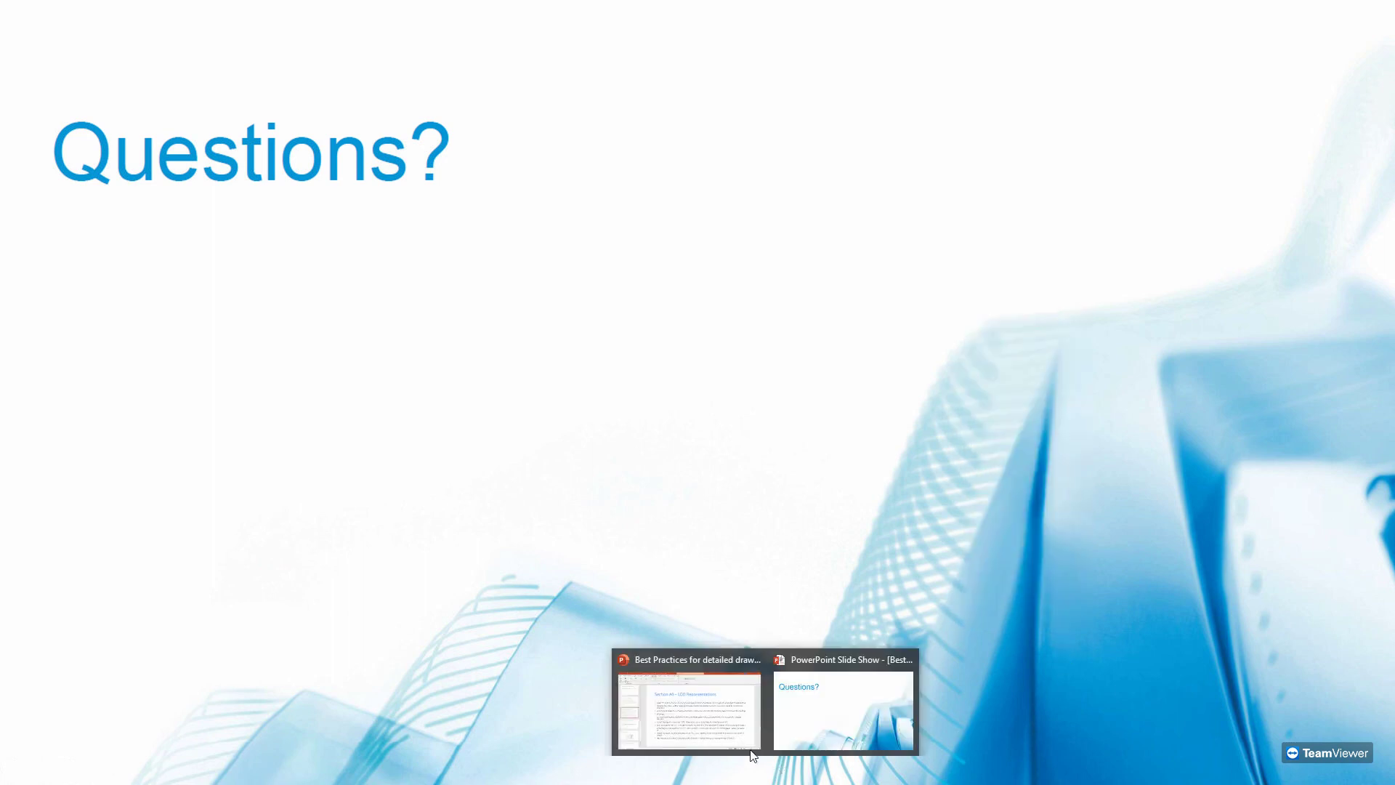
pyautogui.click(709, 710)
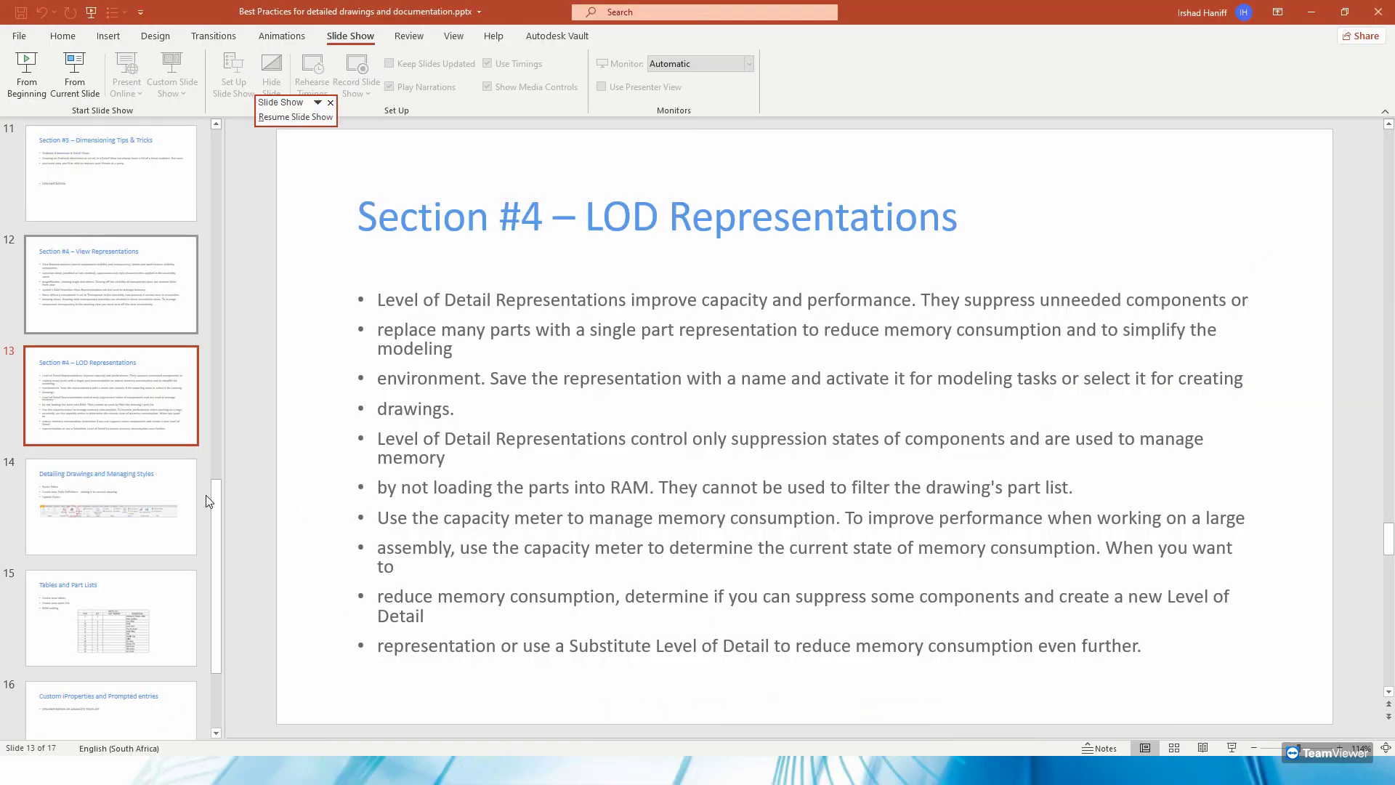
pyautogui.moveTo(216, 546); pyautogui.dragTo(215, 197)
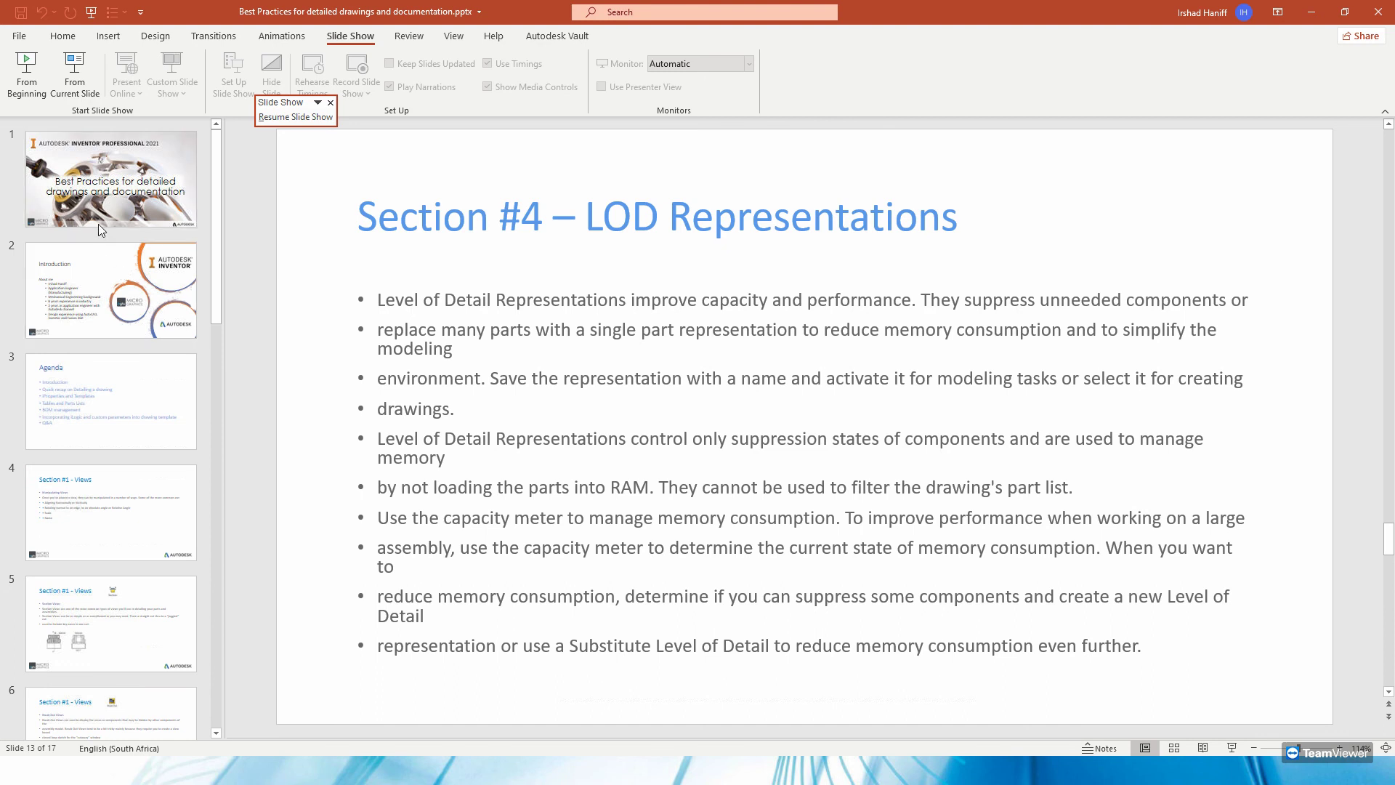
pyautogui.click(98, 247)
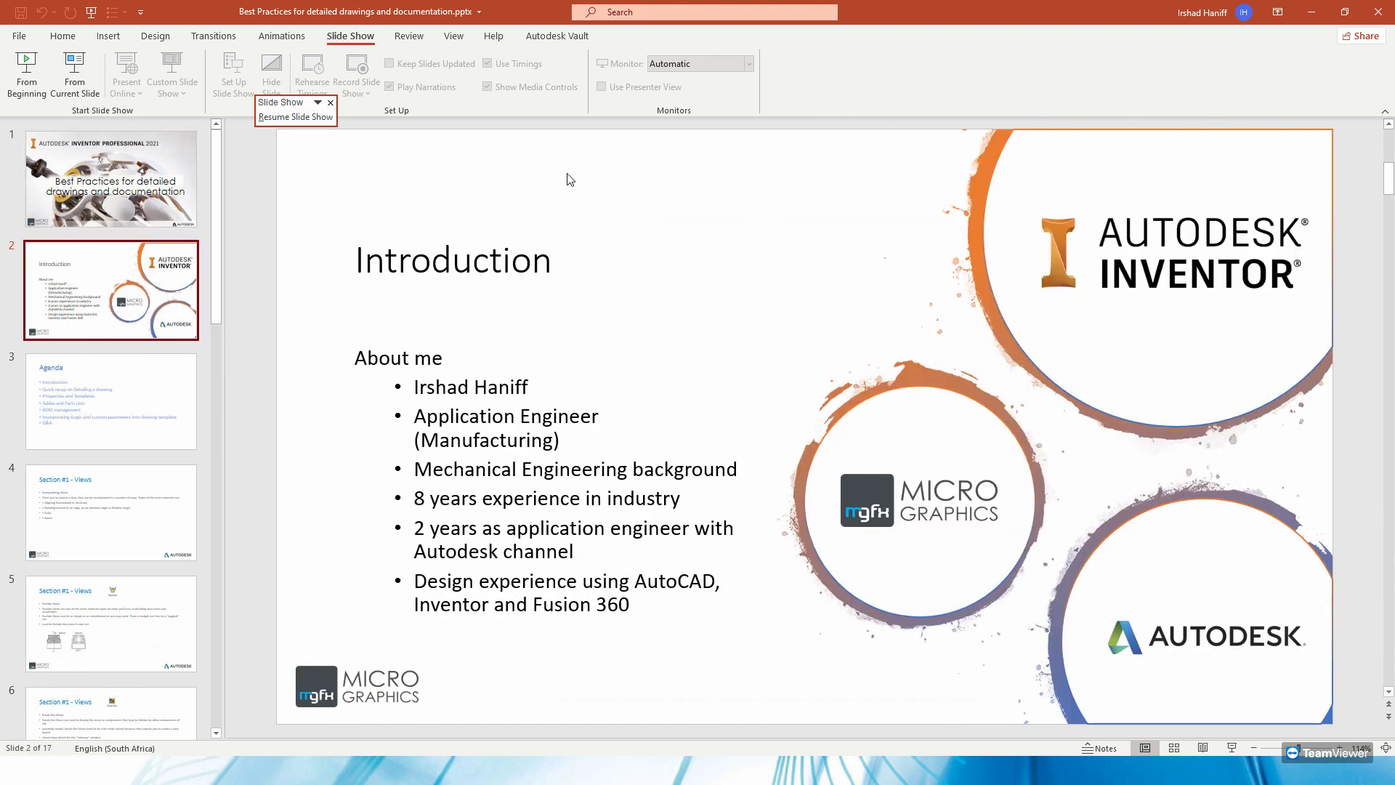
# - Try to restart the slide show from the Introduction slide and from the beginning, and exit the running show
pyautogui.click(75, 72)
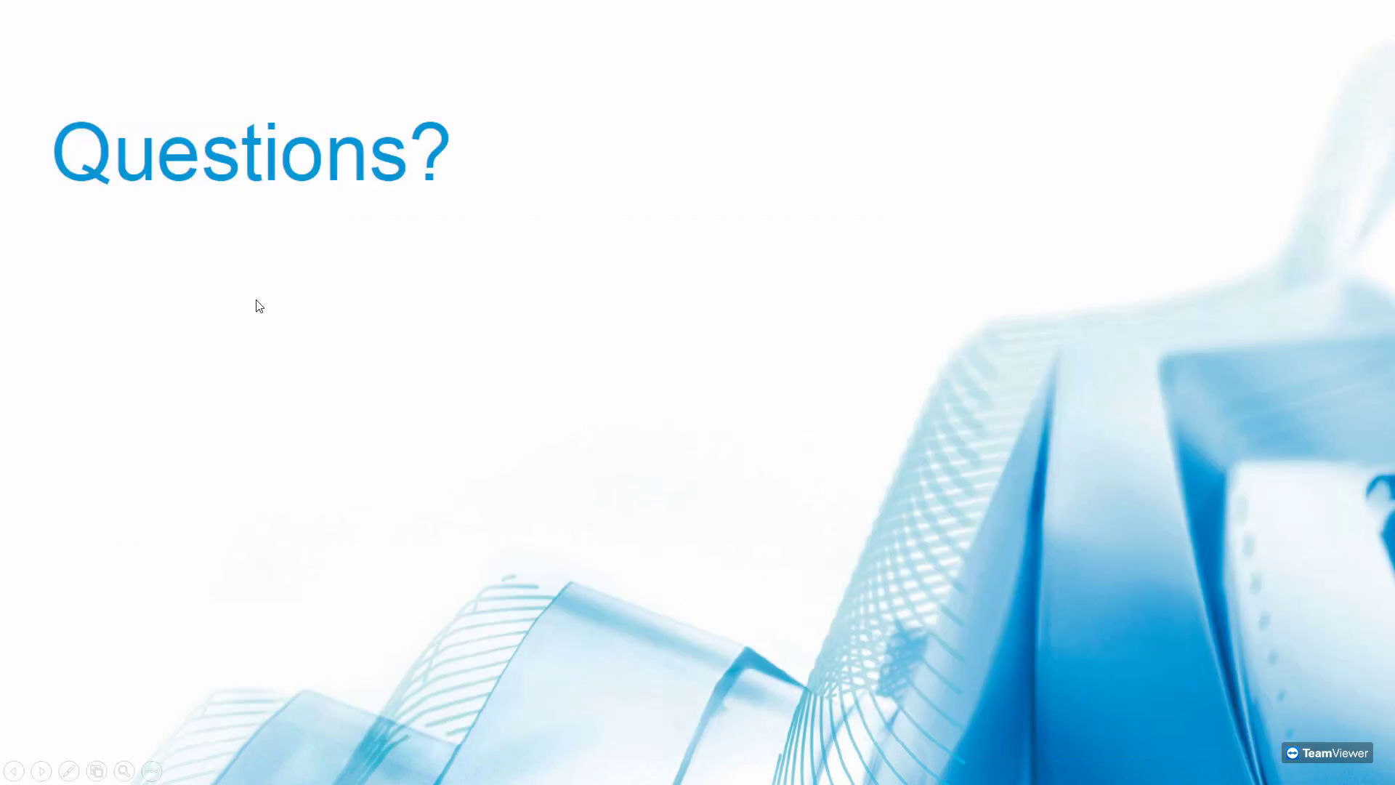
pyautogui.moveTo(766, 771)
pyautogui.click(705, 728)
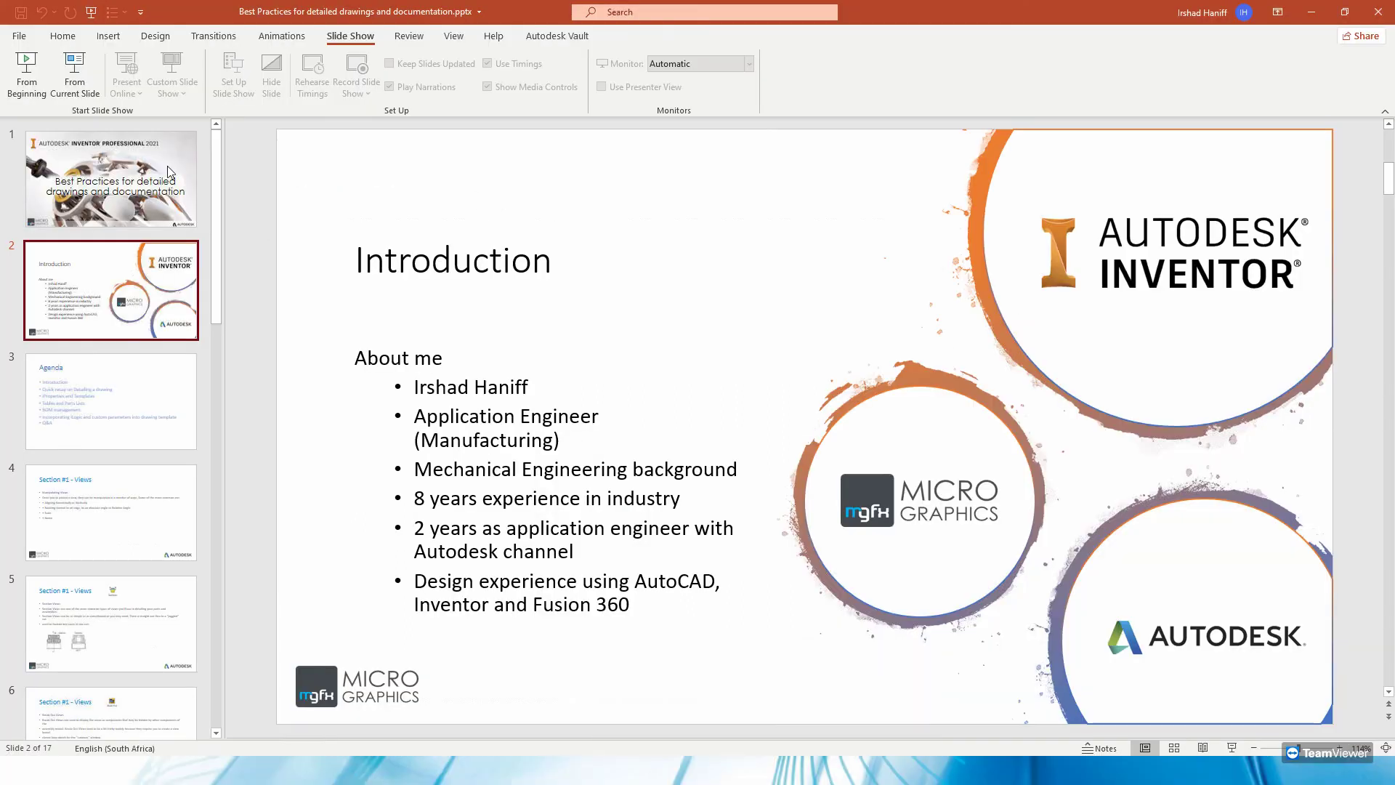
pyautogui.click(29, 66)
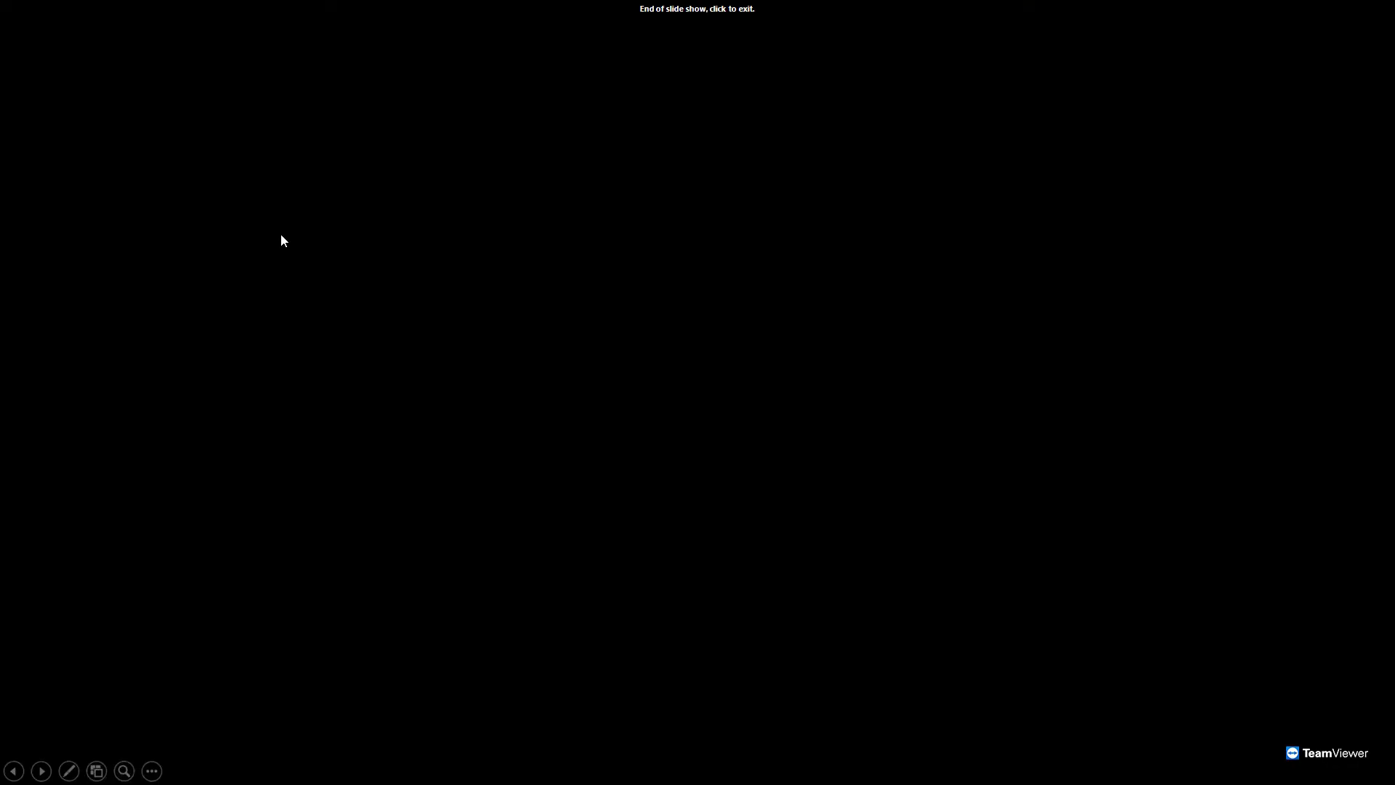
pyautogui.click(299, 242)
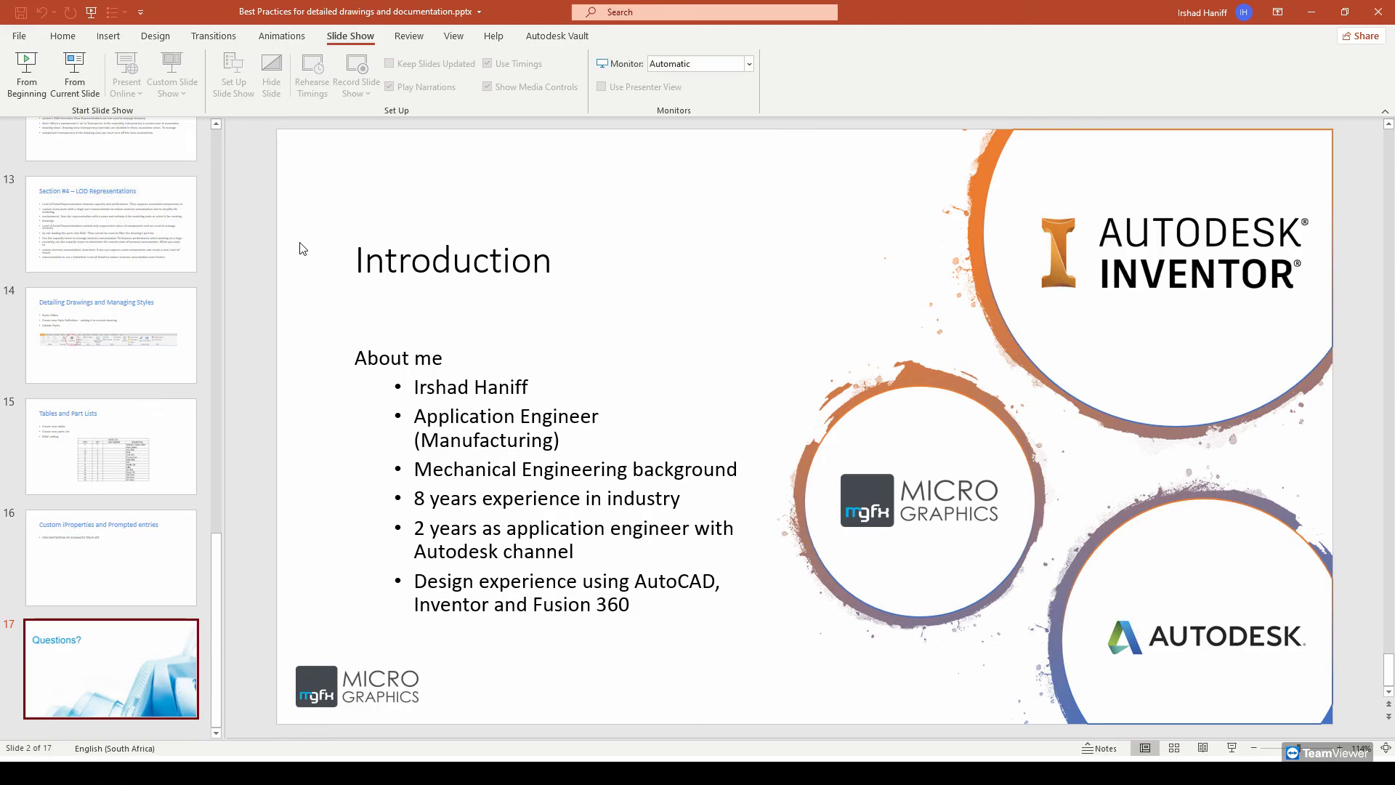
# - Return to slide 2, Introduction, among the slide thumbnails
pyautogui.scroll(2, 133, 218)
pyautogui.moveTo(215, 513); pyautogui.dragTo(203, 172)
pyautogui.click(120, 276)
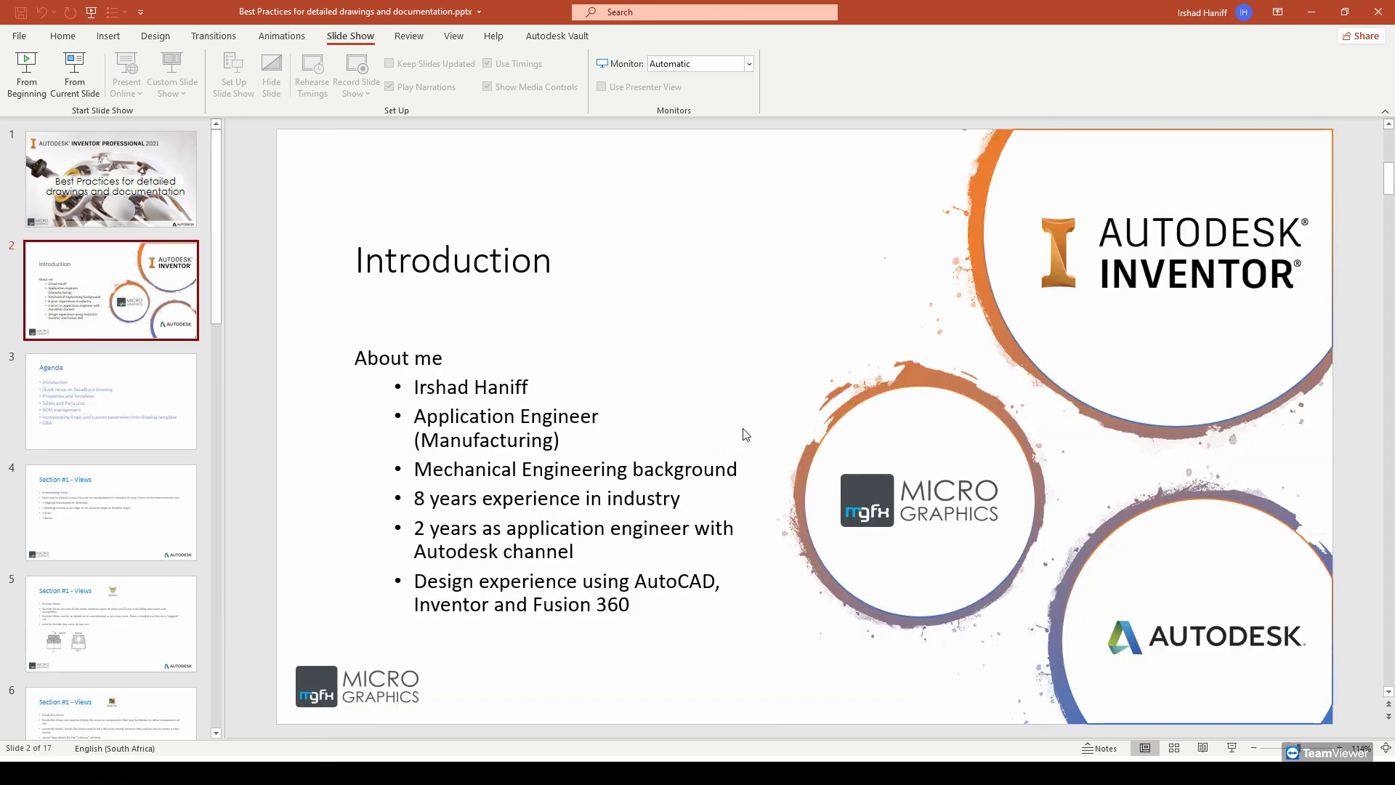